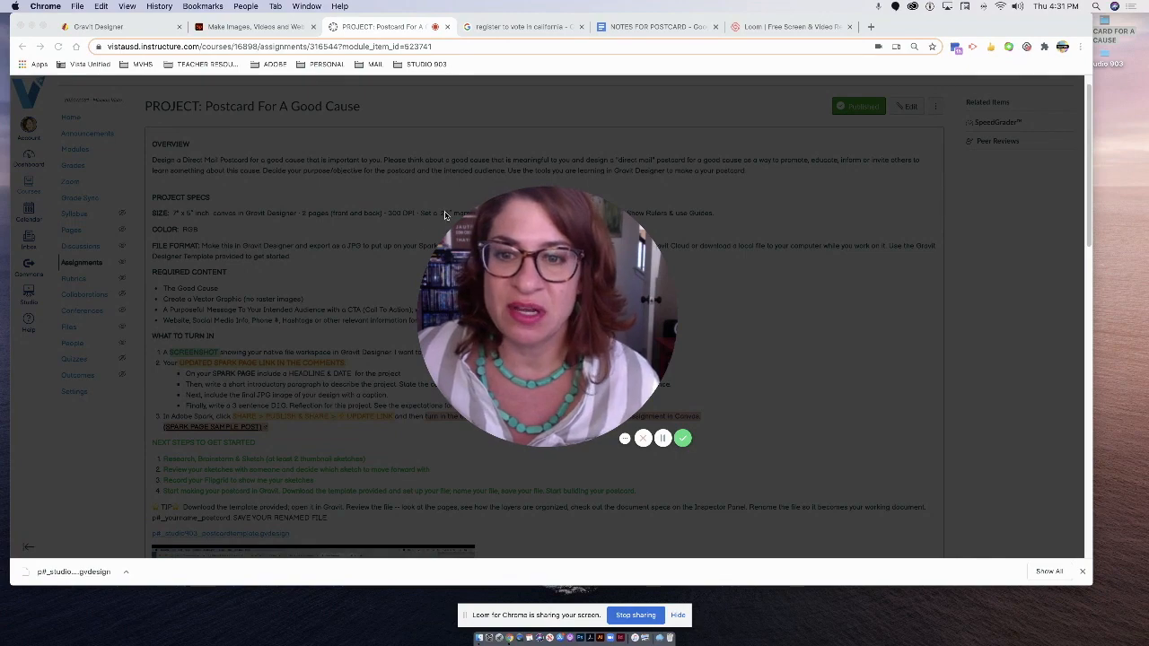
# Download the p#_studio903_postcardtemplate.gvdesign template from the Canvas assignment page.
pyautogui.click(454, 224)
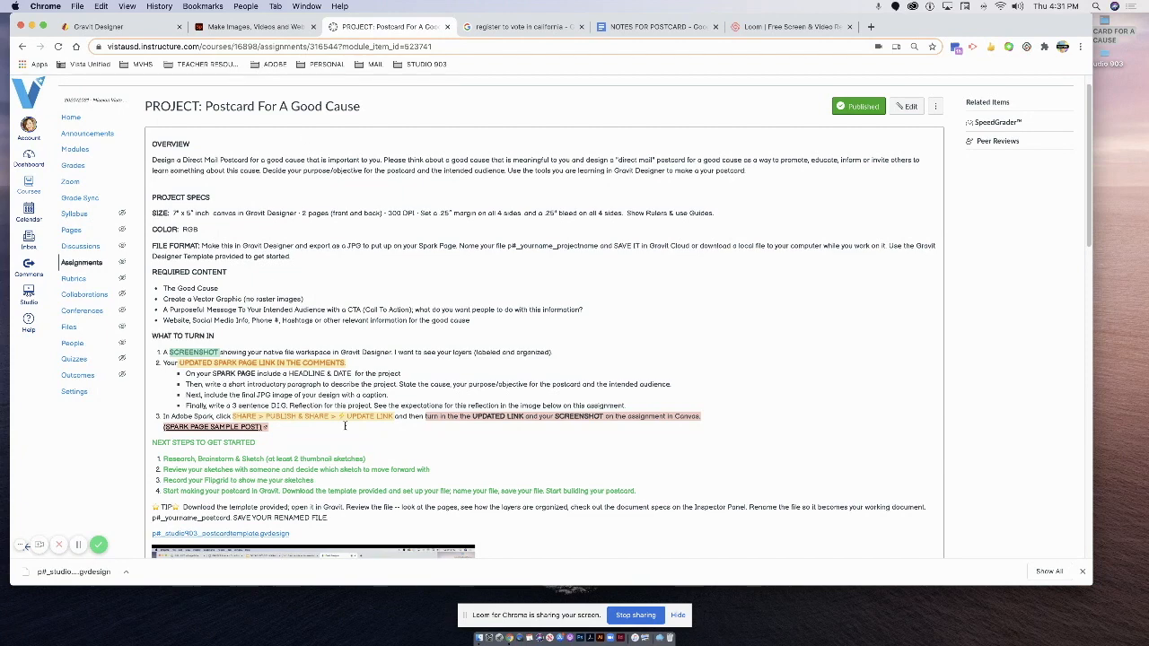
pyautogui.scroll(-1, 272, 489)
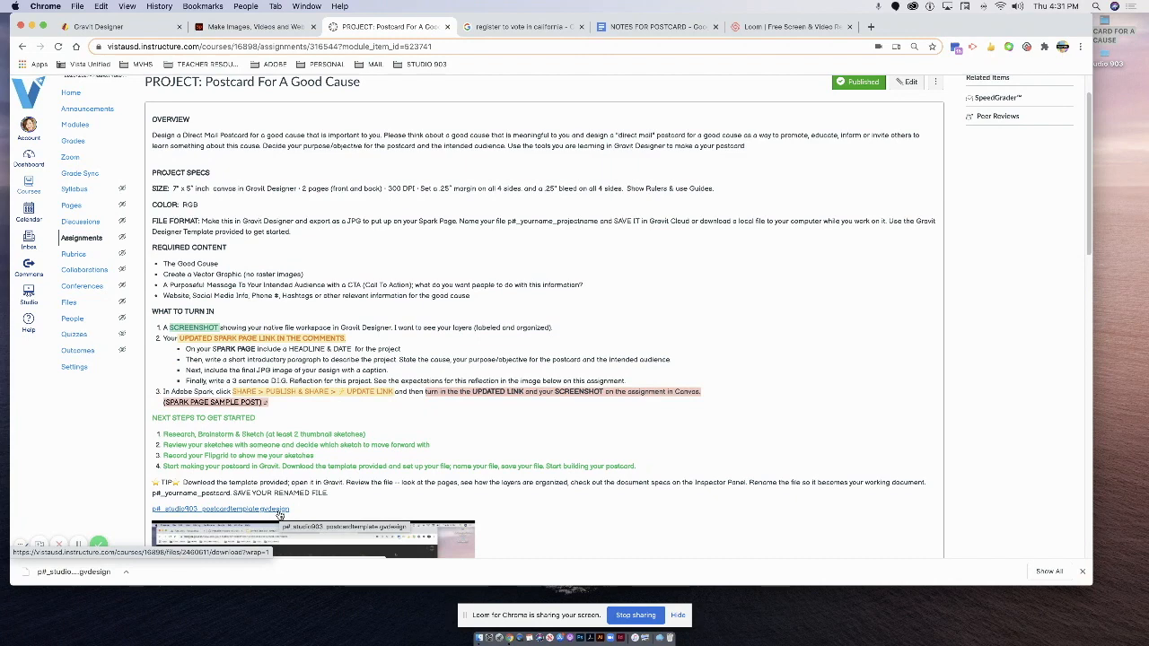
pyautogui.click(279, 509)
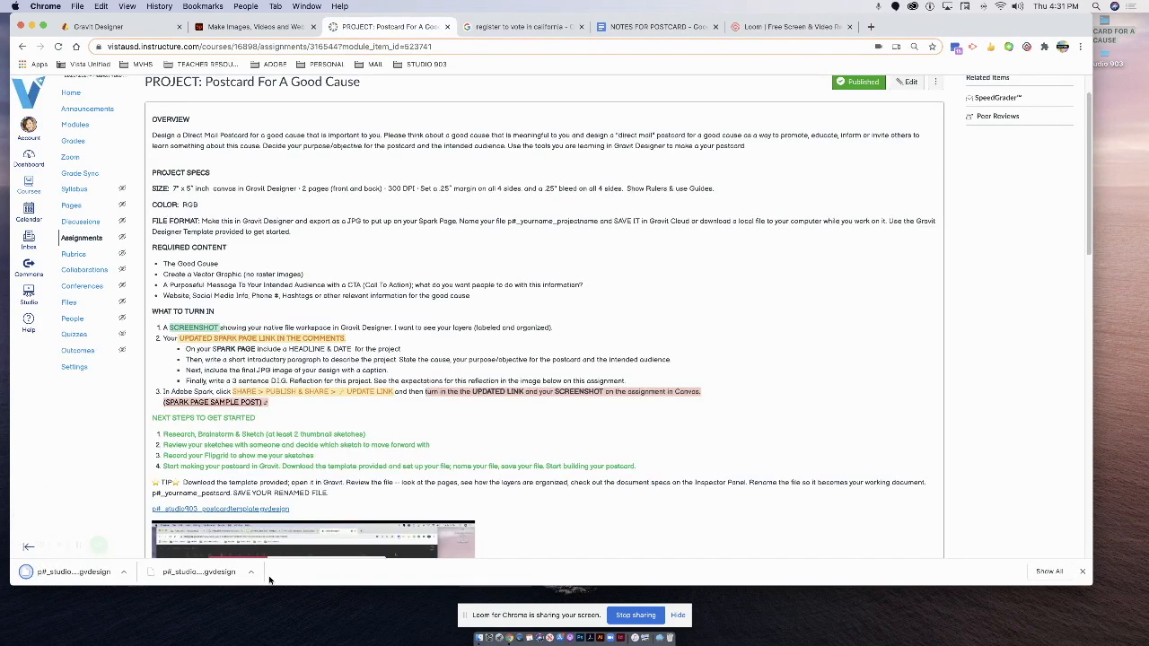
pyautogui.click(481, 632)
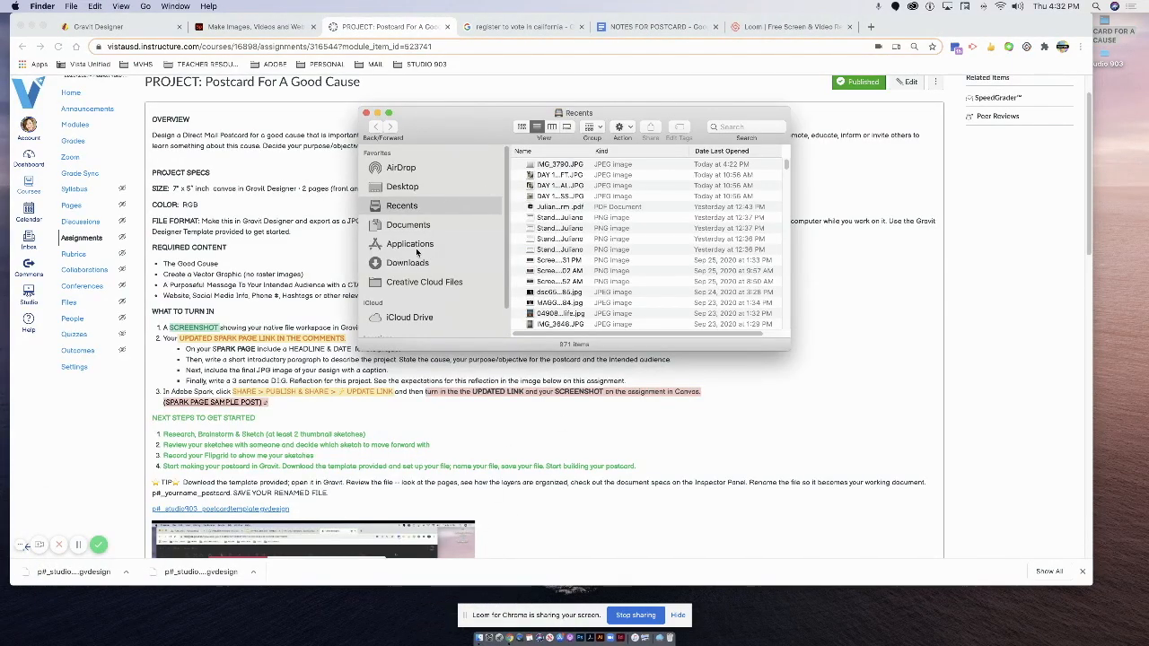
# Move the downloaded template from Downloads to the desktop, replacing the older copy.
pyautogui.click(416, 263)
pyautogui.moveTo(574, 164); pyautogui.dragTo(1101, 34)
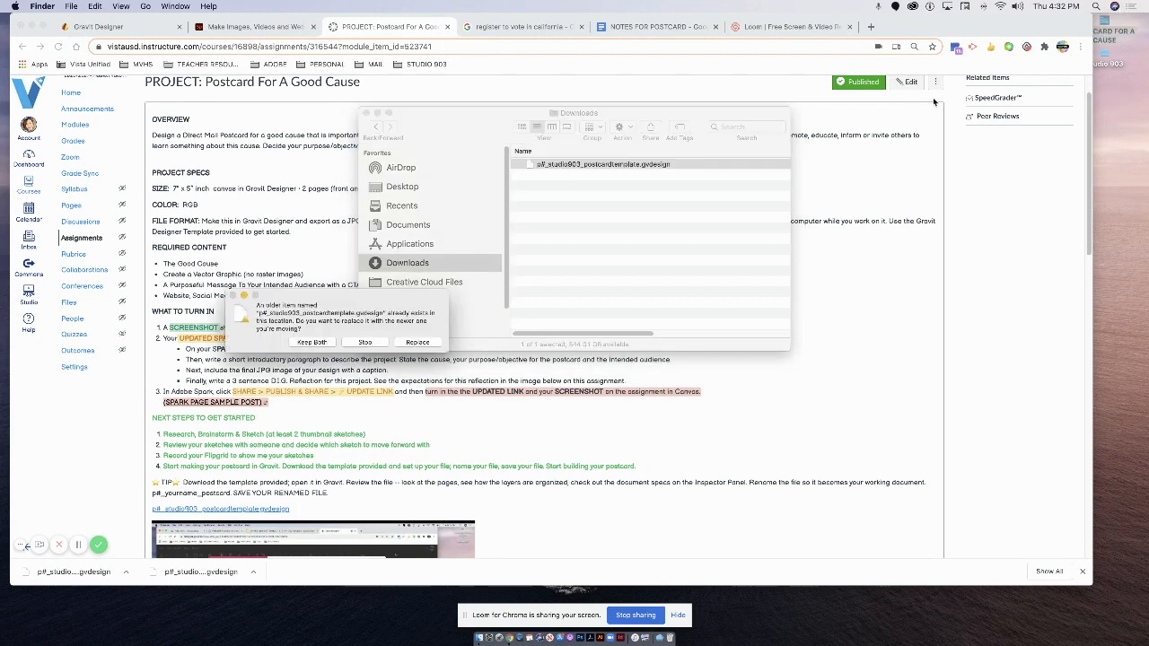
pyautogui.click(417, 342)
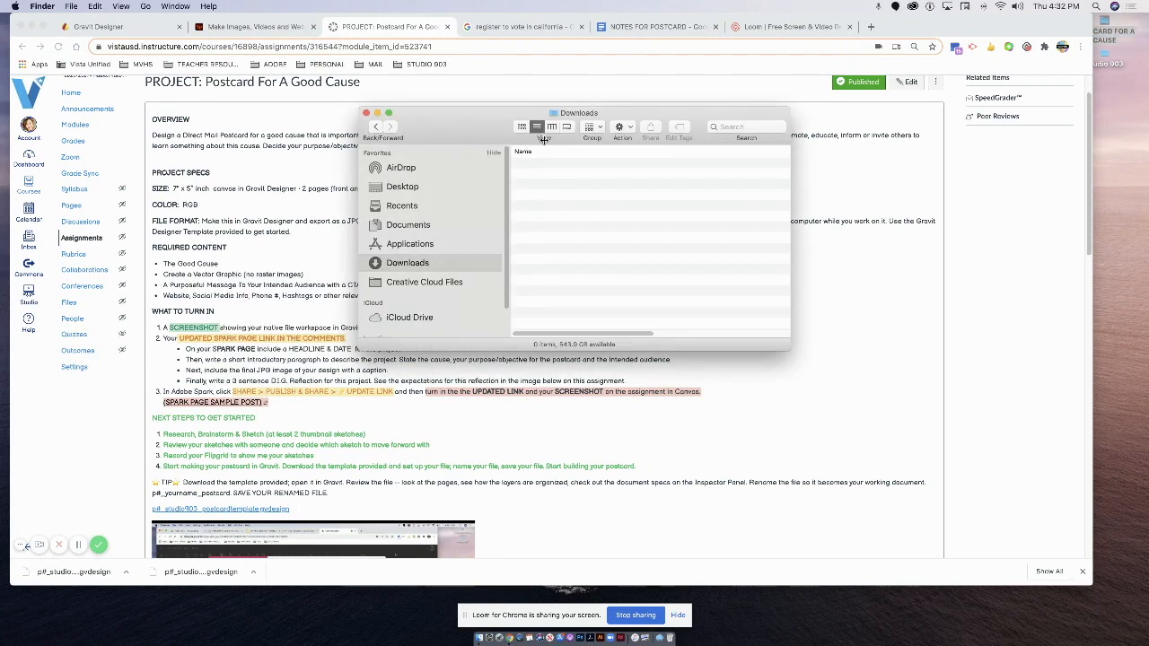
pyautogui.click(365, 112)
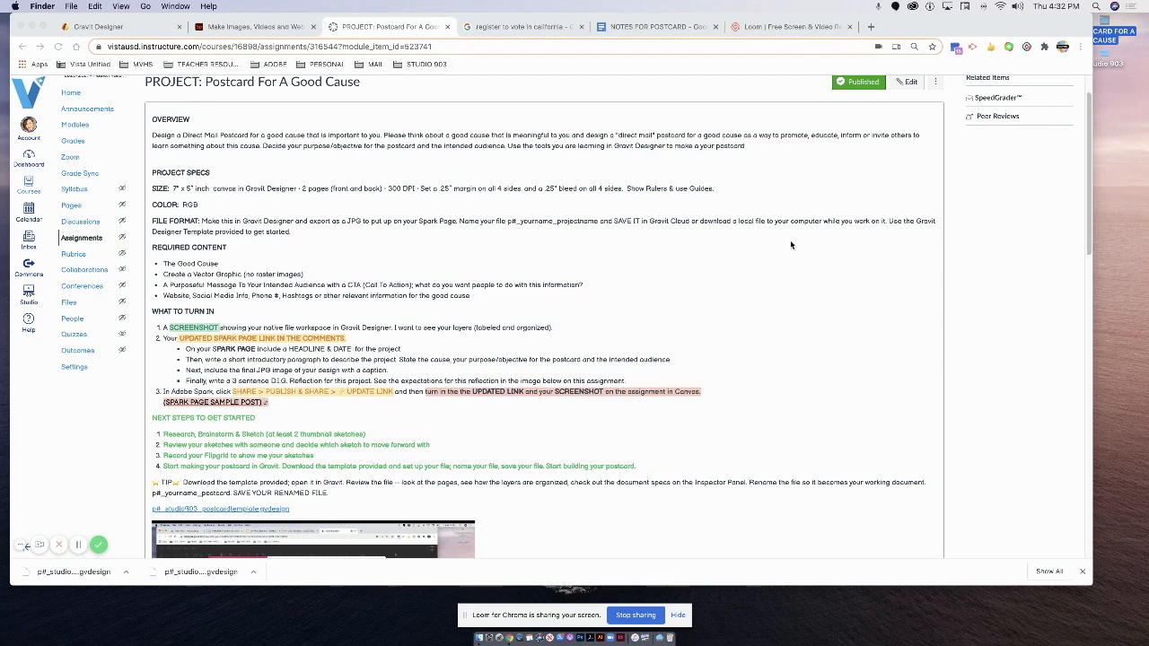
pyautogui.click(95, 26)
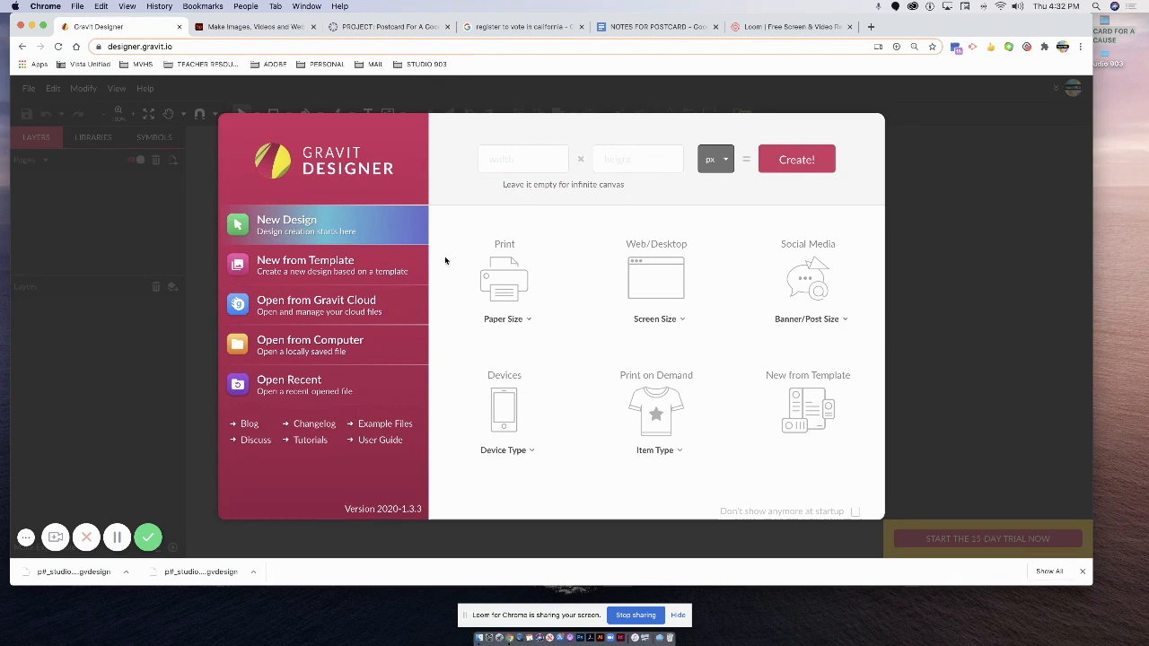
# Open the p#_studio903 postcard template .gvdesign file from the computer in Gravit Designer.
pyautogui.click(290, 344)
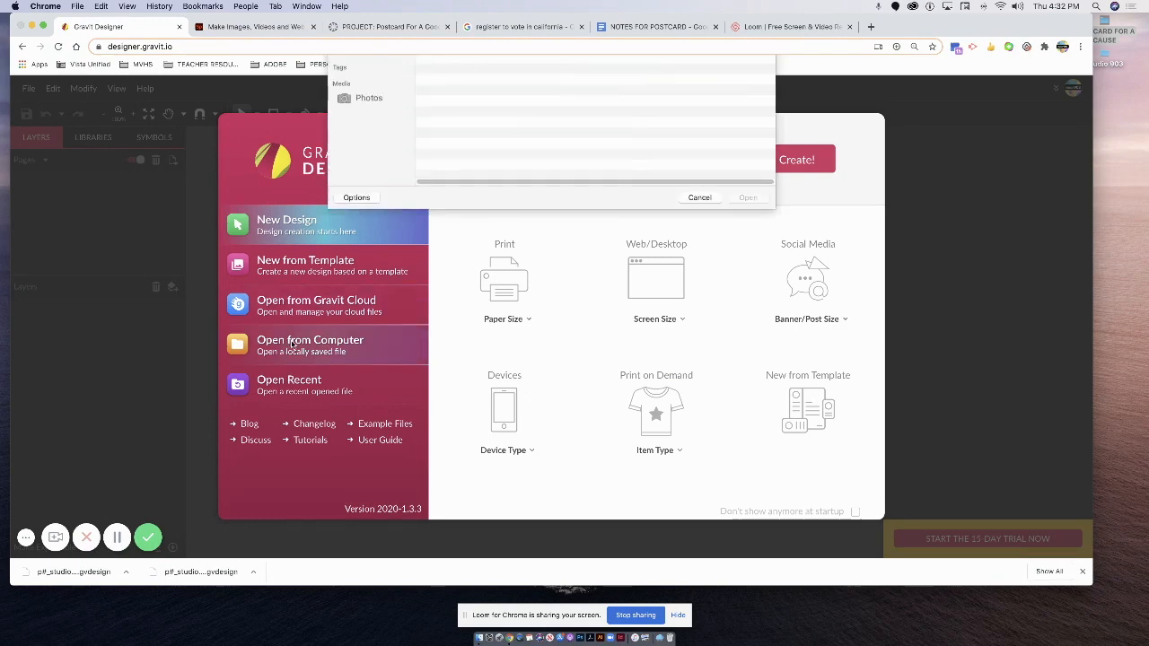
pyautogui.click(471, 109)
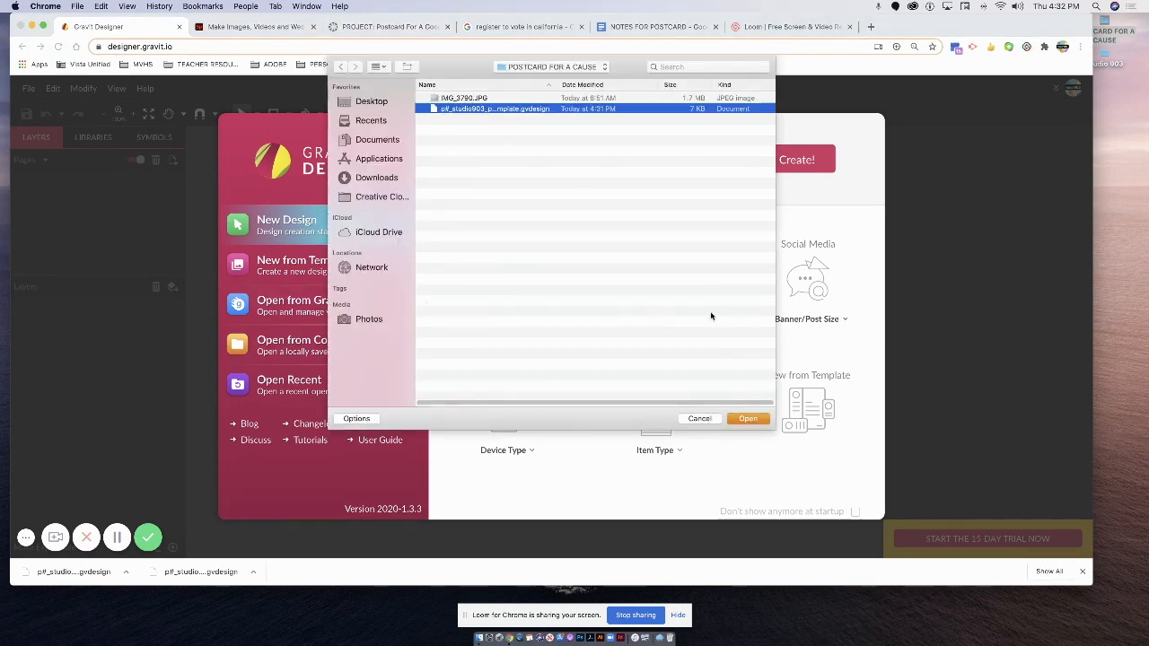
pyautogui.click(748, 419)
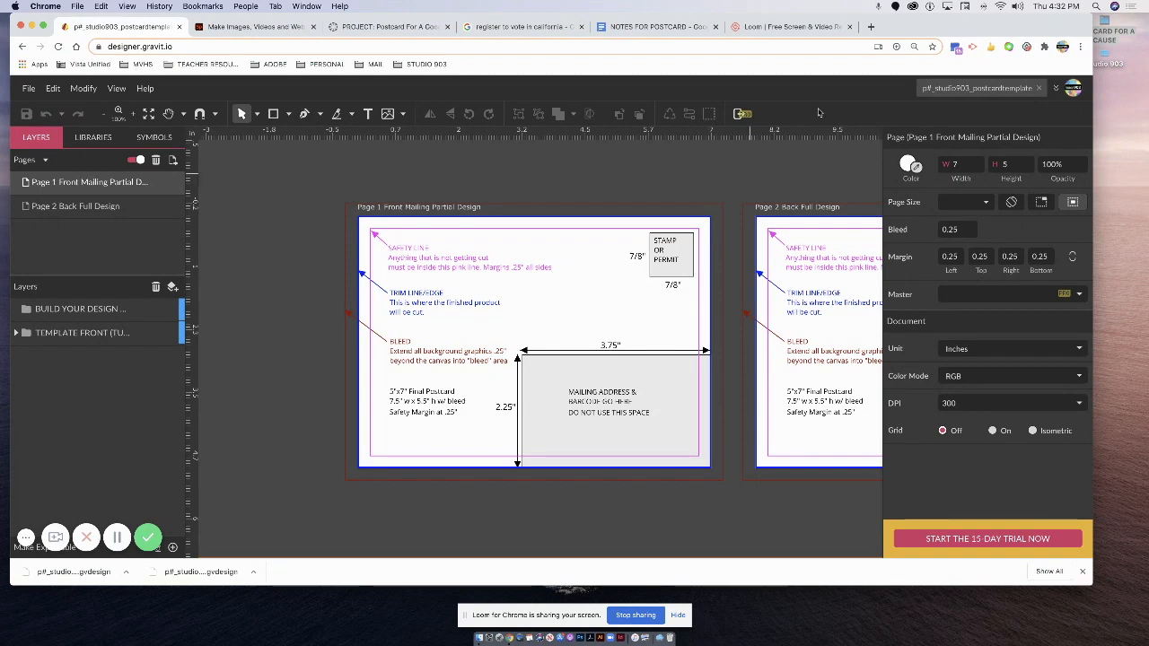
pyautogui.doubleClick(1113, 21)
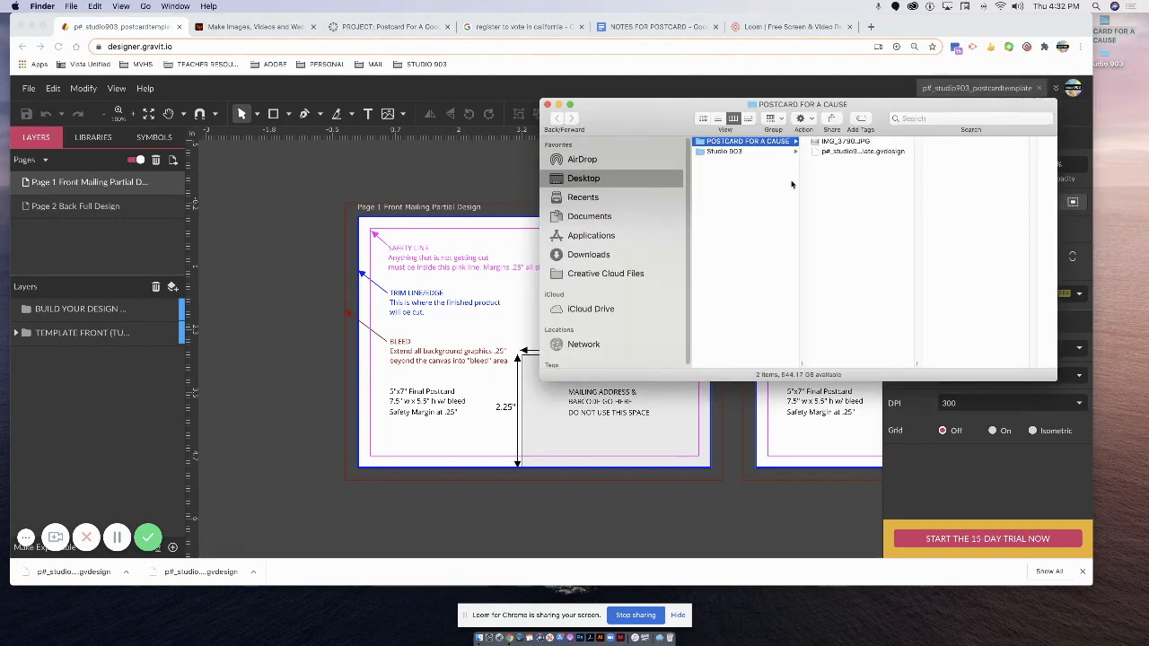
# Open the IMG_3790.JPG sketch in Preview and park its window at the right edge.
pyautogui.doubleClick(835, 145)
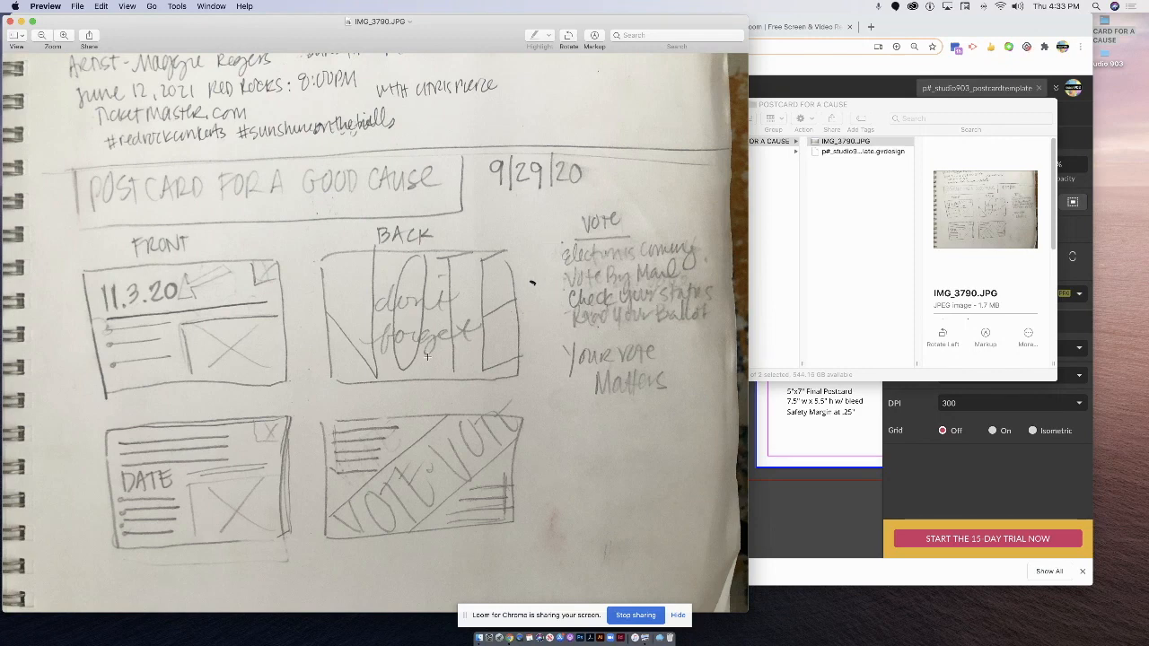
pyautogui.click(32, 20)
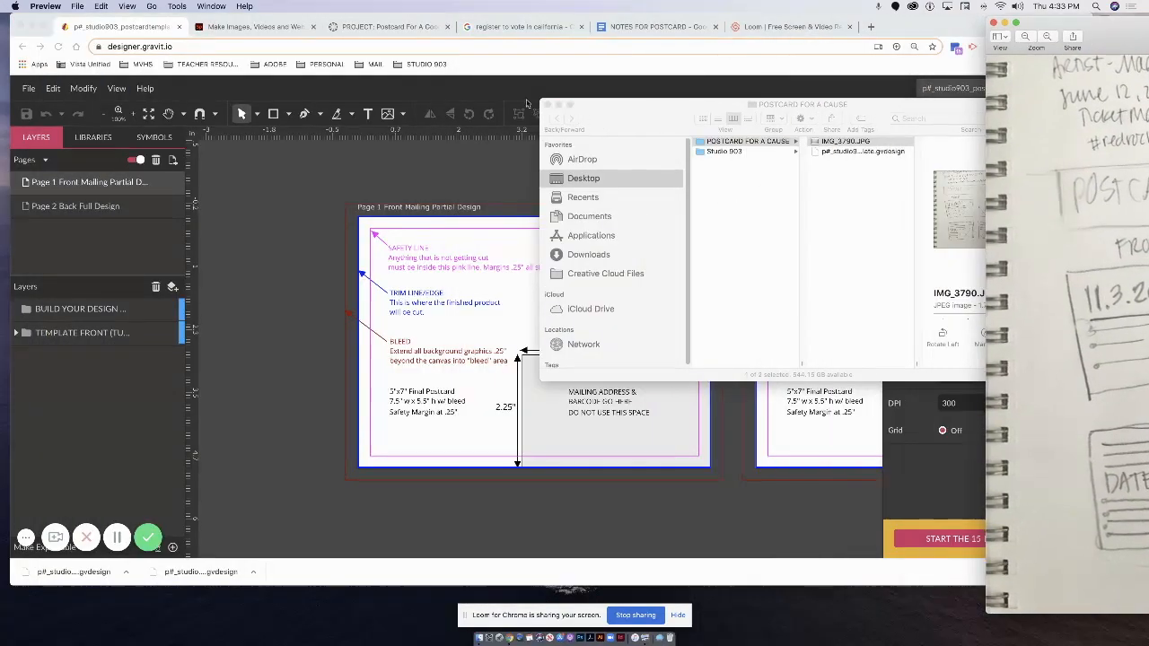
pyautogui.click(845, 79)
pyautogui.moveTo(1111, 40); pyautogui.dragTo(1083, 45)
pyautogui.click(525, 26)
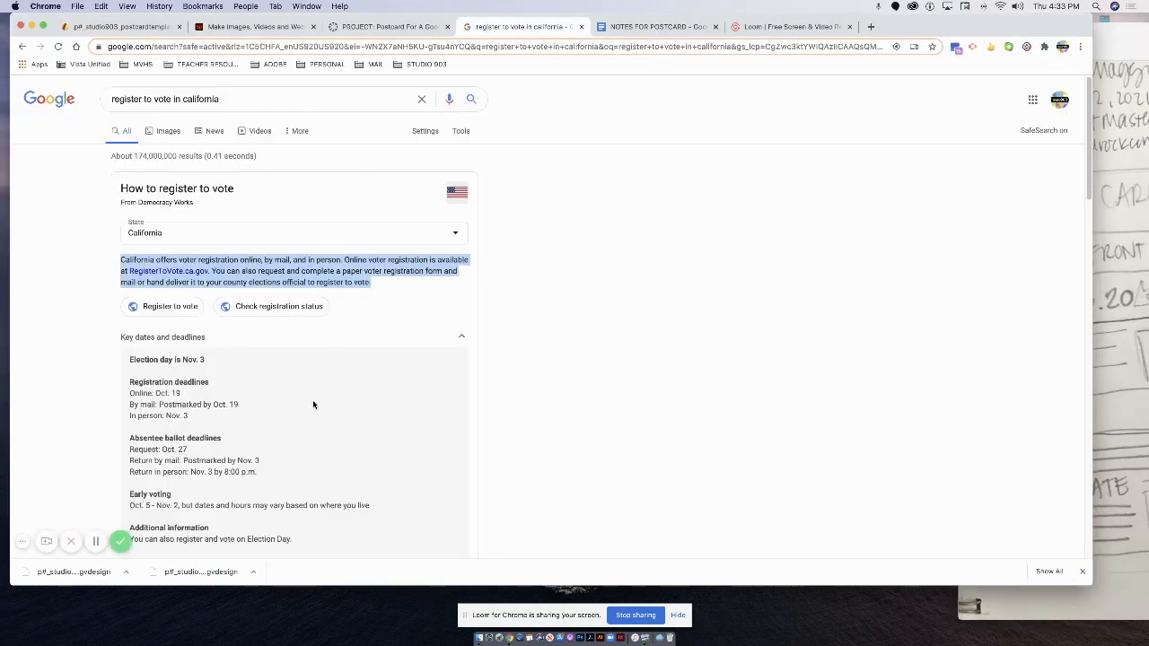
# Compare the California deadlines (online and mail Oct. 19, in person Nov. 3) with the notes document.
pyautogui.scroll(-5, 312, 405)
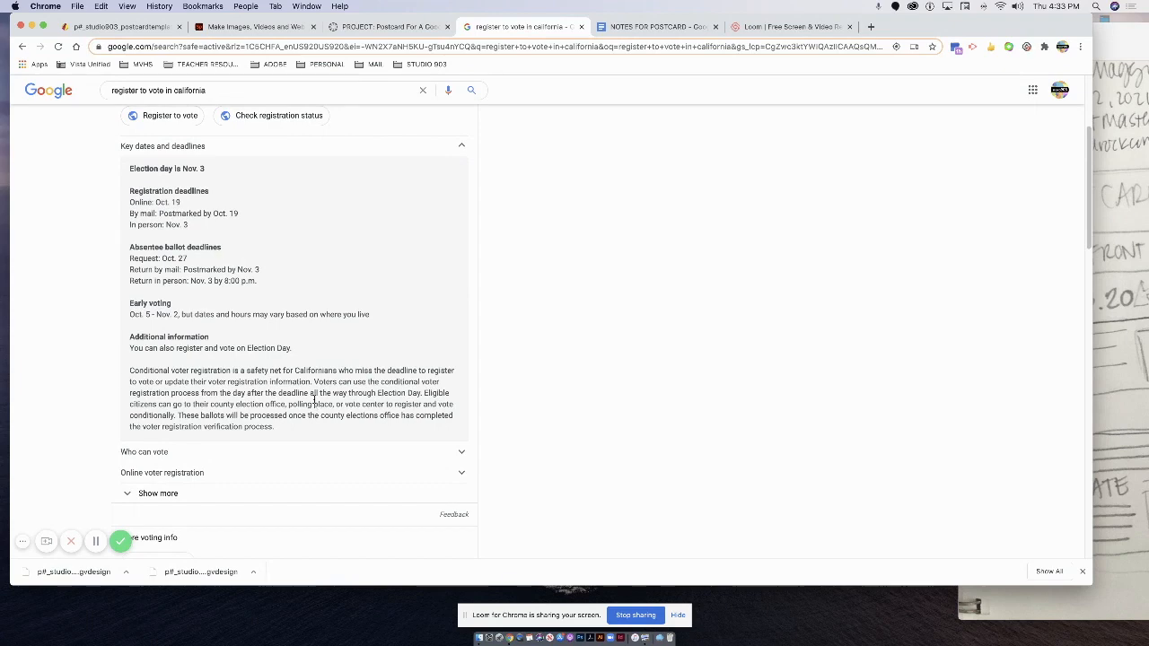
pyautogui.click(654, 27)
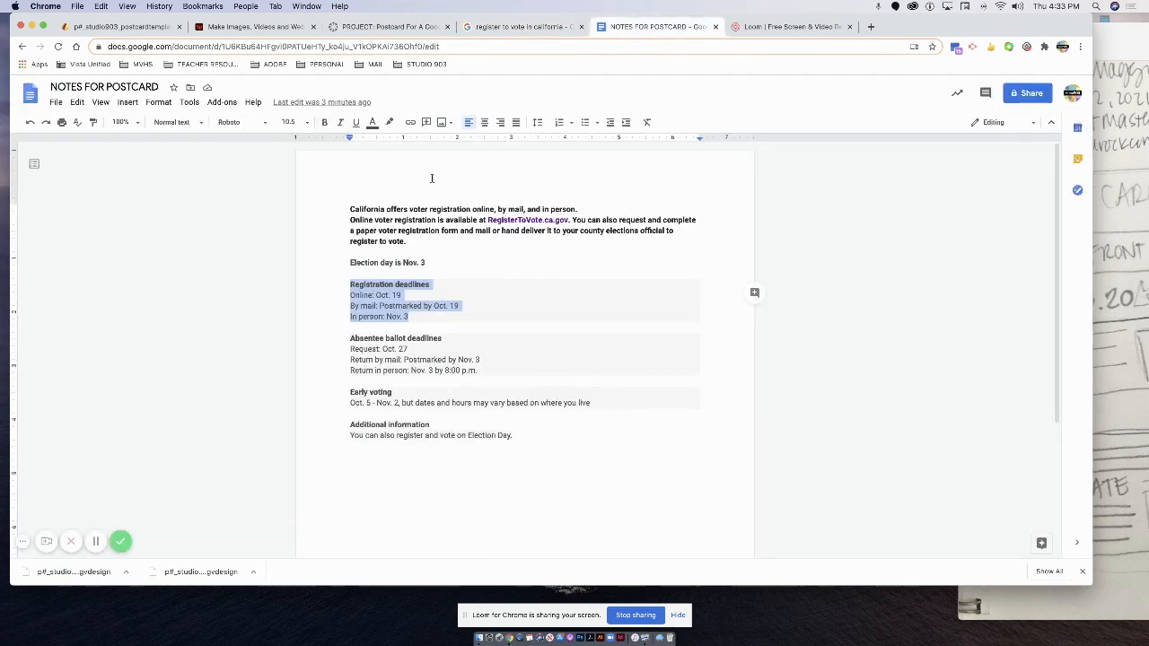
pyautogui.click(520, 26)
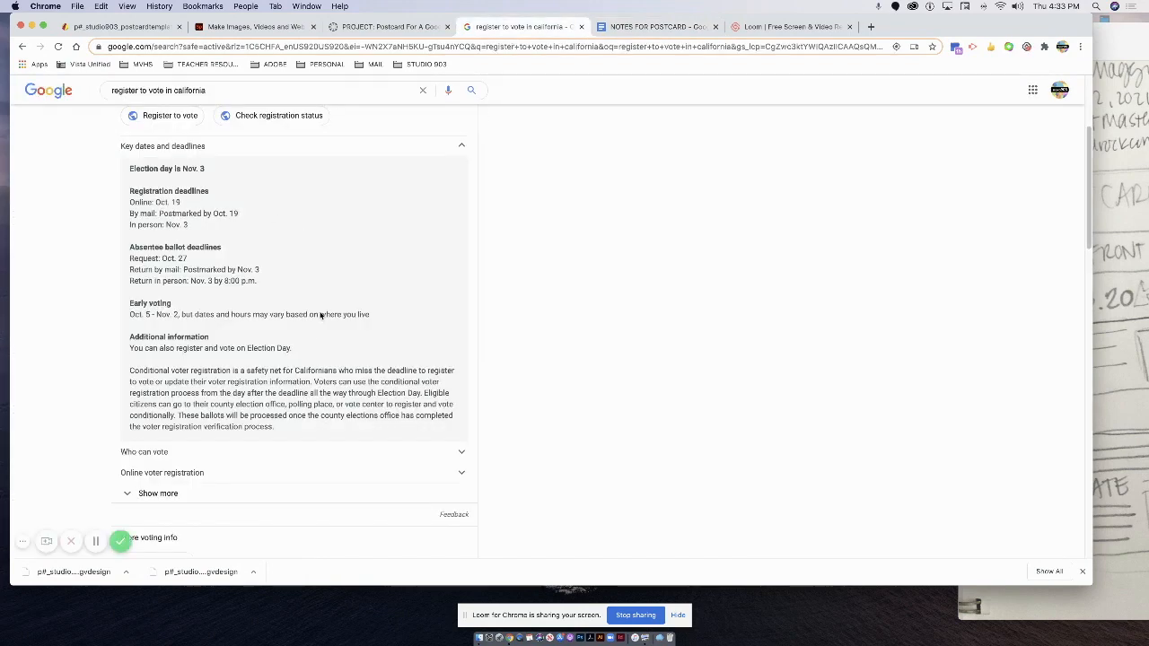
pyautogui.scroll(3, 273, 356)
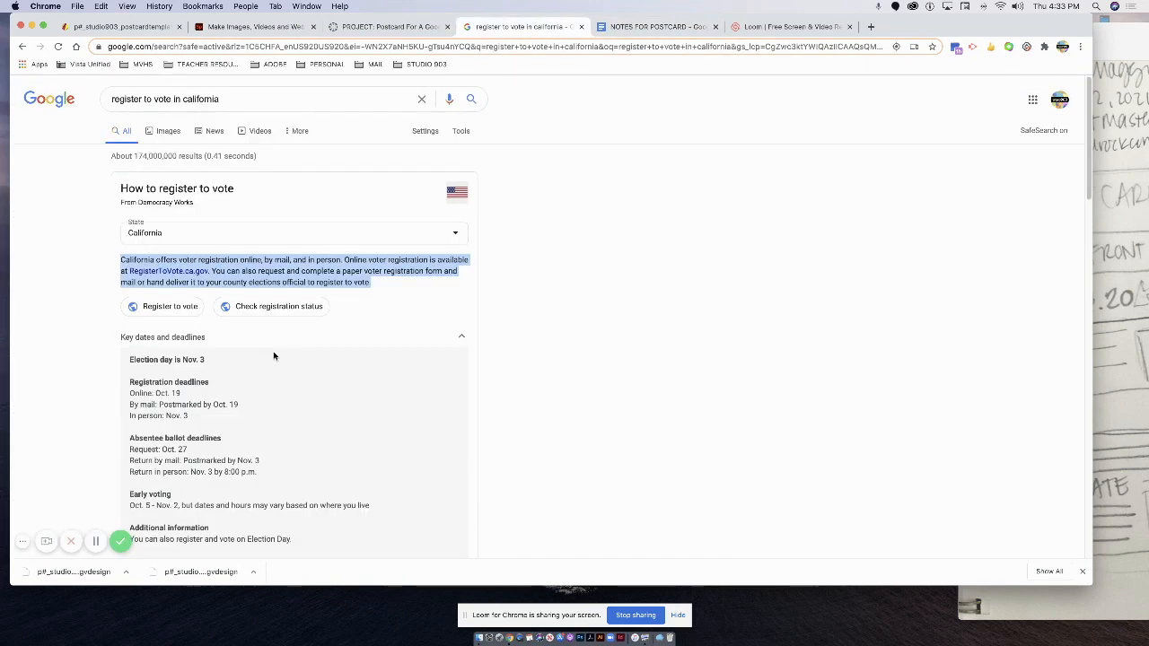
pyautogui.click(635, 21)
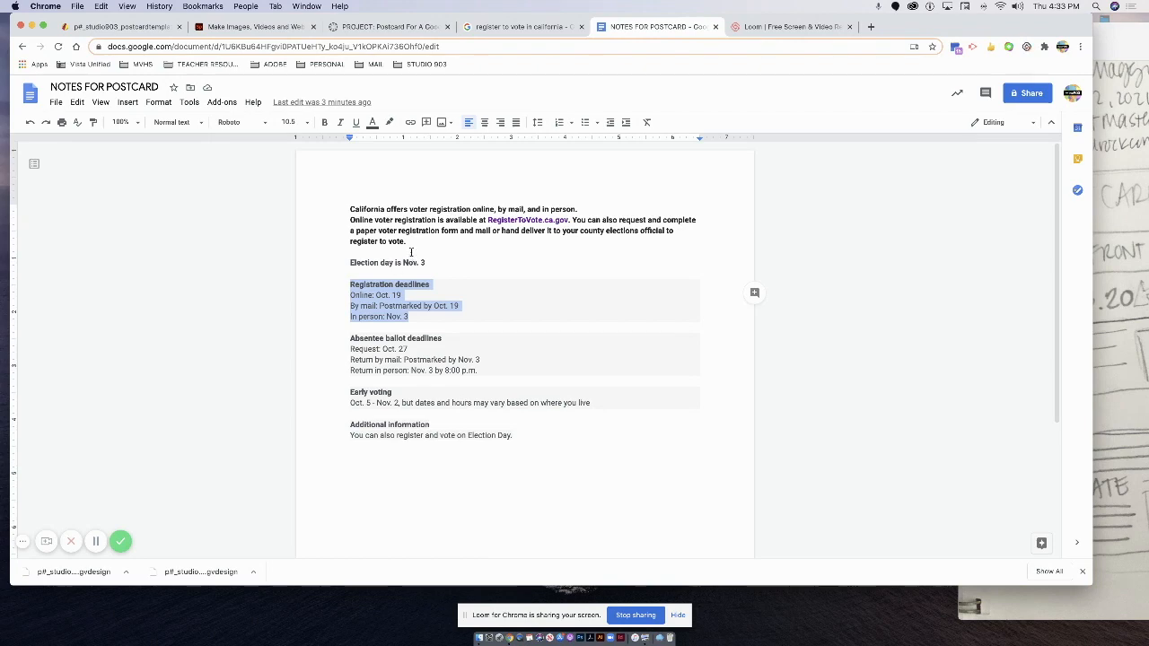
# Review the notes, undo an accidental text move, and give the notes document its own window.
pyautogui.moveTo(374, 208); pyautogui.dragTo(479, 229)
pyautogui.moveTo(351, 264); pyautogui.dragTo(422, 259)
pyautogui.click(424, 255)
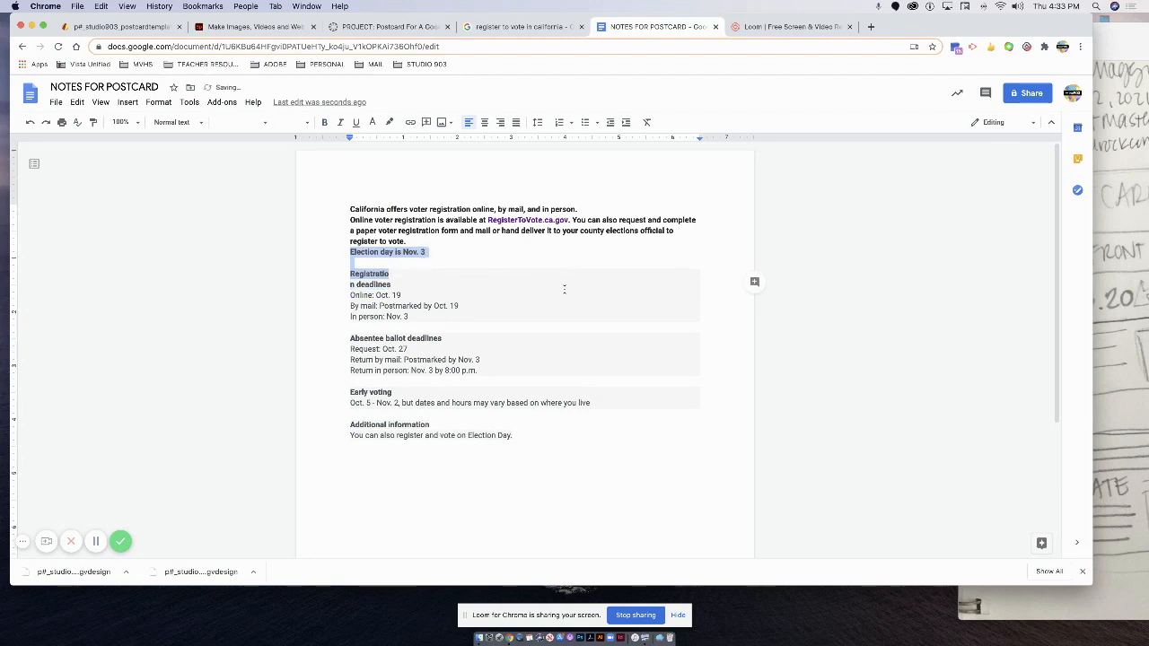
pyautogui.press('super+z')
pyautogui.click(406, 292)
pyautogui.click(396, 286)
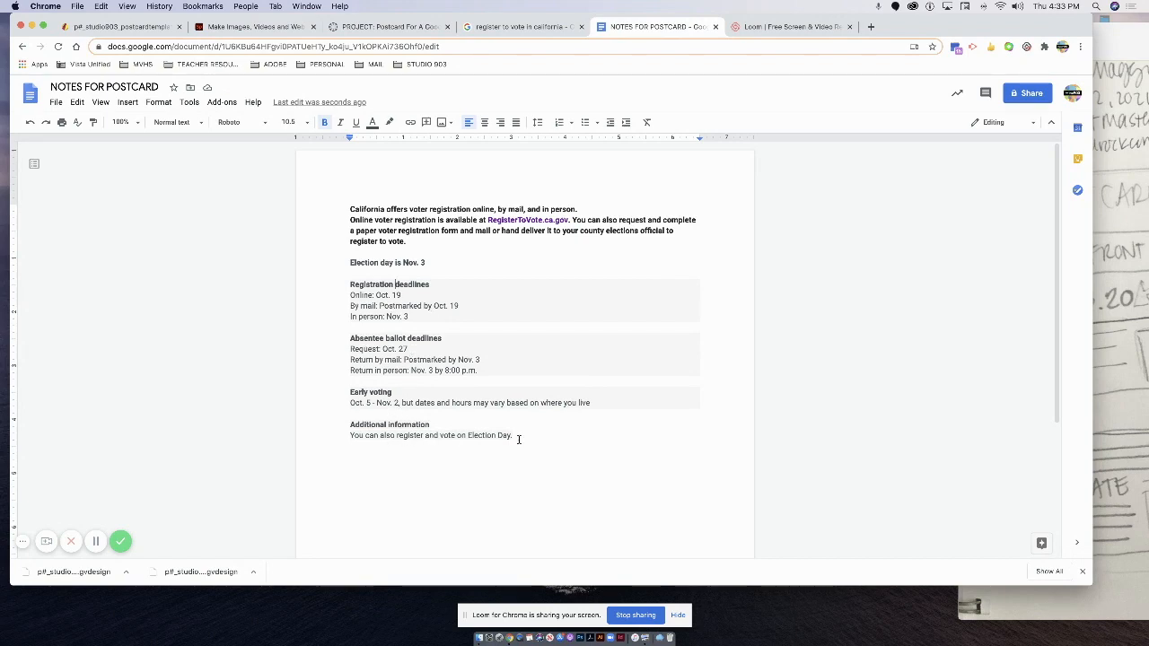
pyautogui.moveTo(514, 436); pyautogui.dragTo(261, 426)
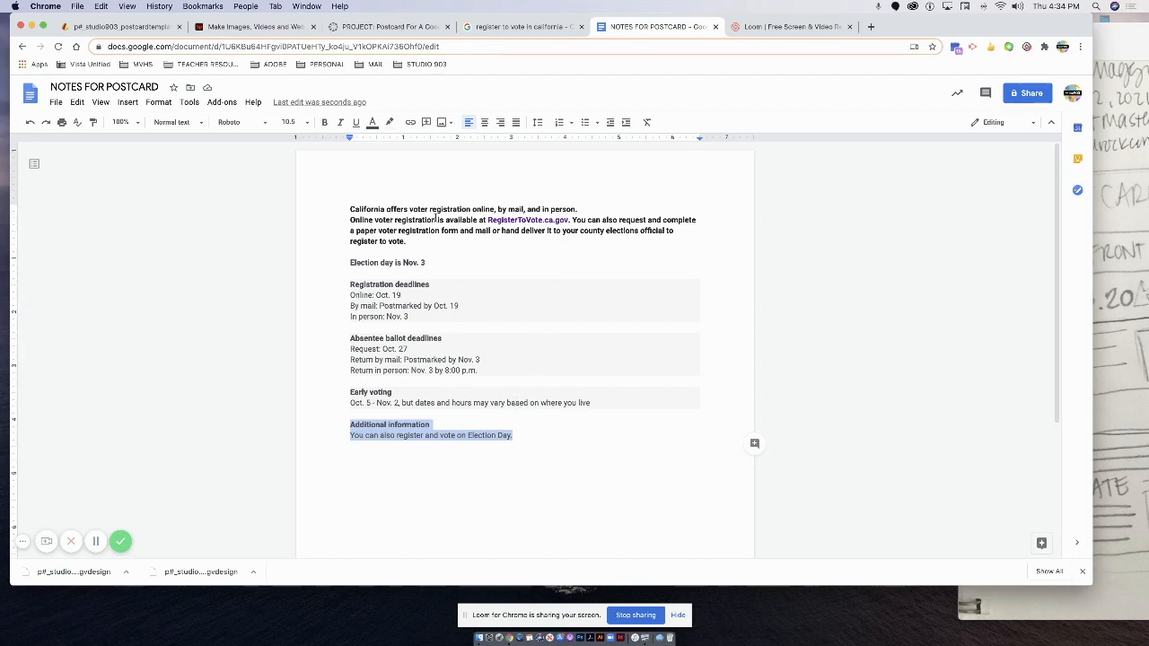
pyautogui.moveTo(429, 209); pyautogui.dragTo(461, 254)
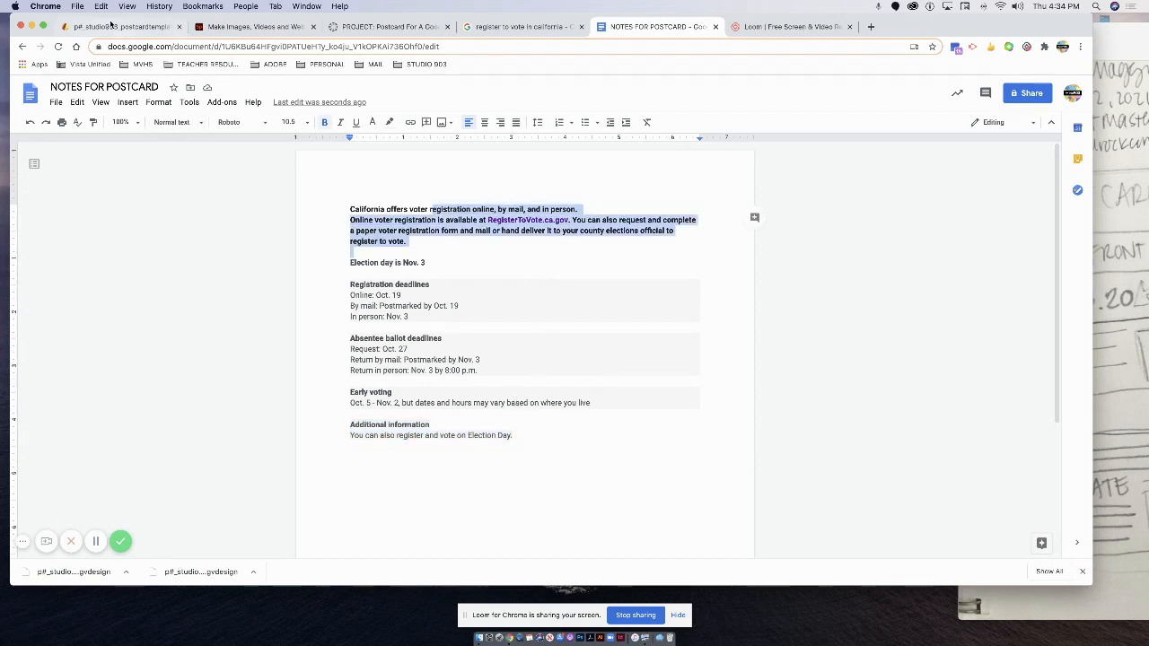
pyautogui.moveTo(622, 28); pyautogui.dragTo(969, 67)
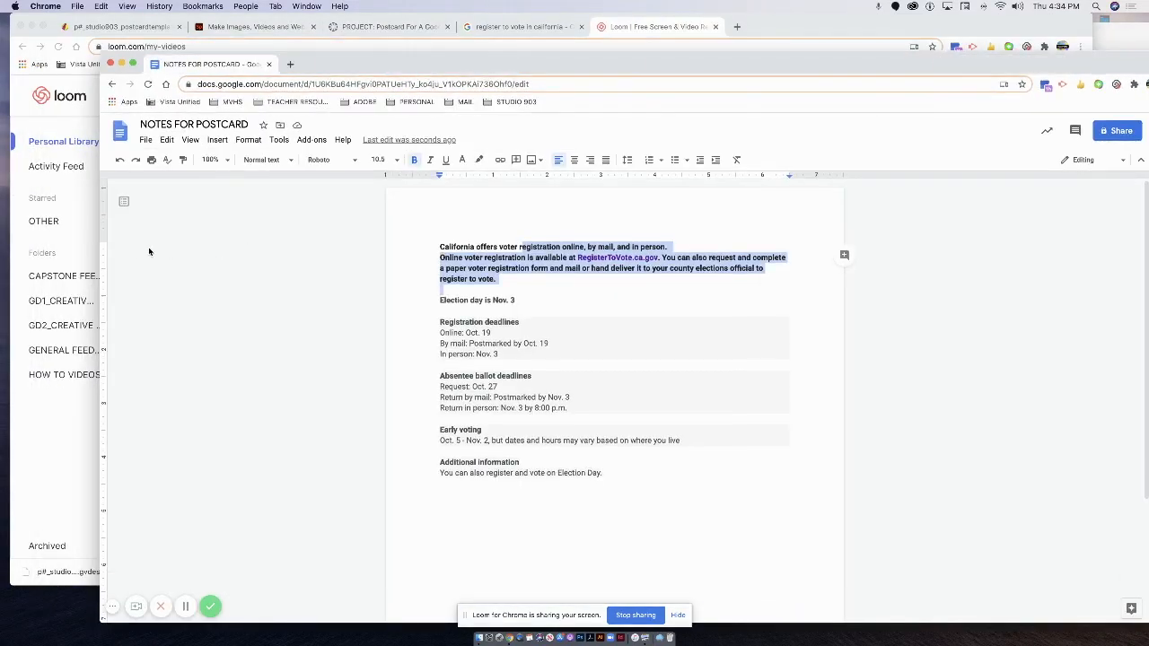
# Shrink the notes window to the right side and close the Loom tab.
pyautogui.moveTo(101, 244); pyautogui.dragTo(902, 244)
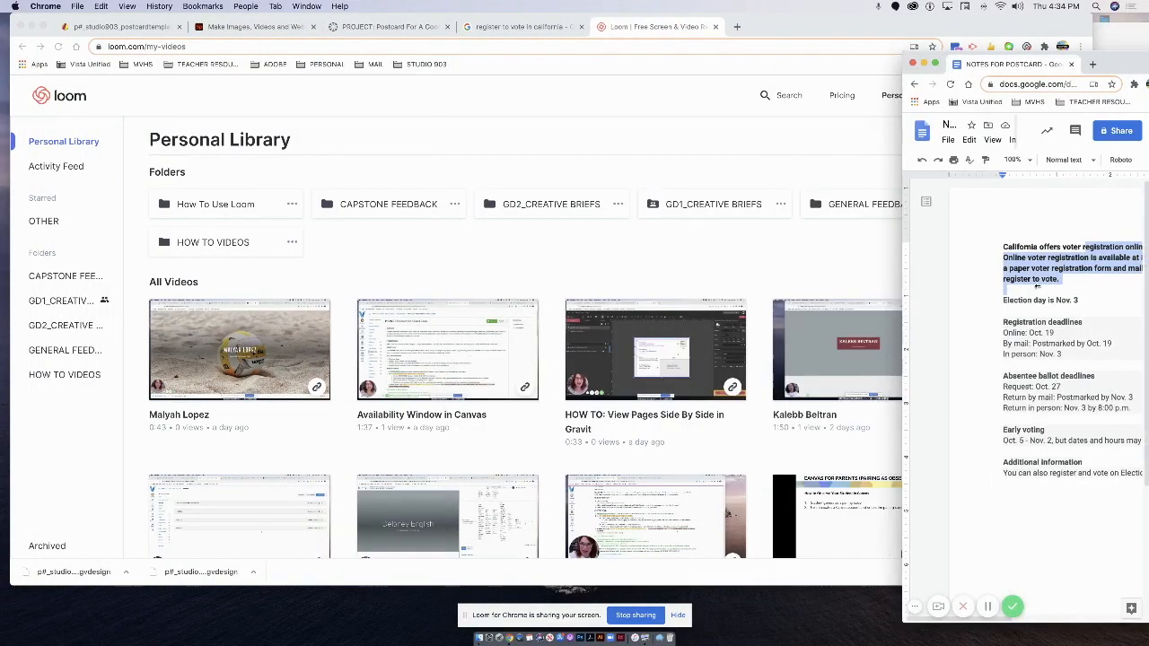
pyautogui.click(1139, 6)
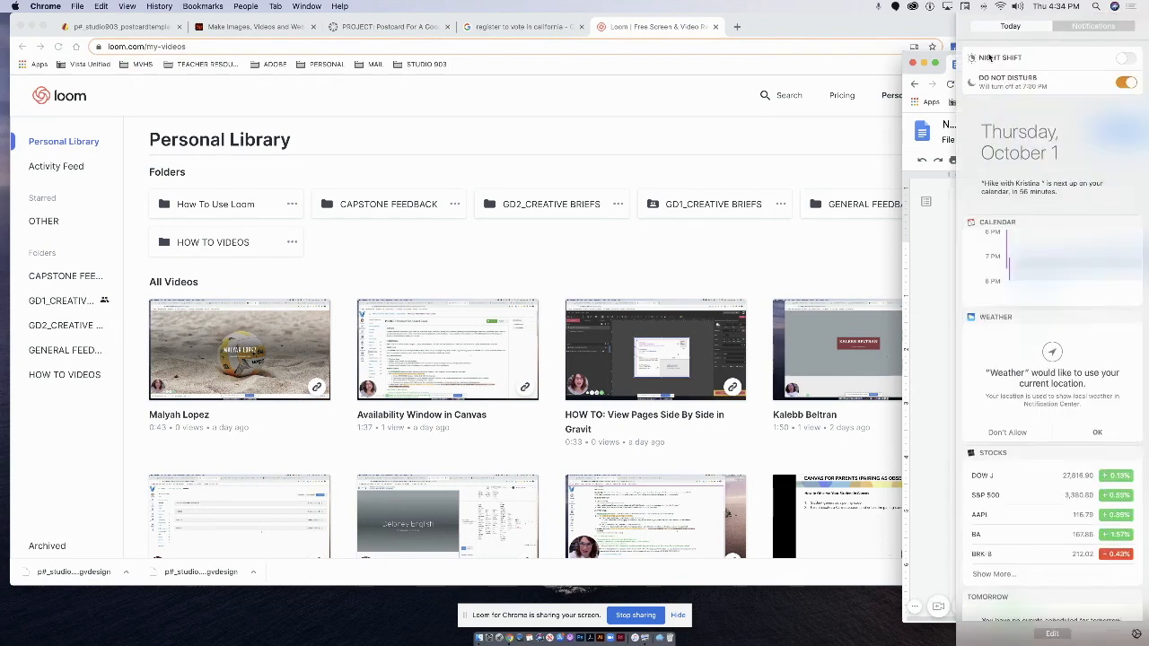
pyautogui.click(715, 26)
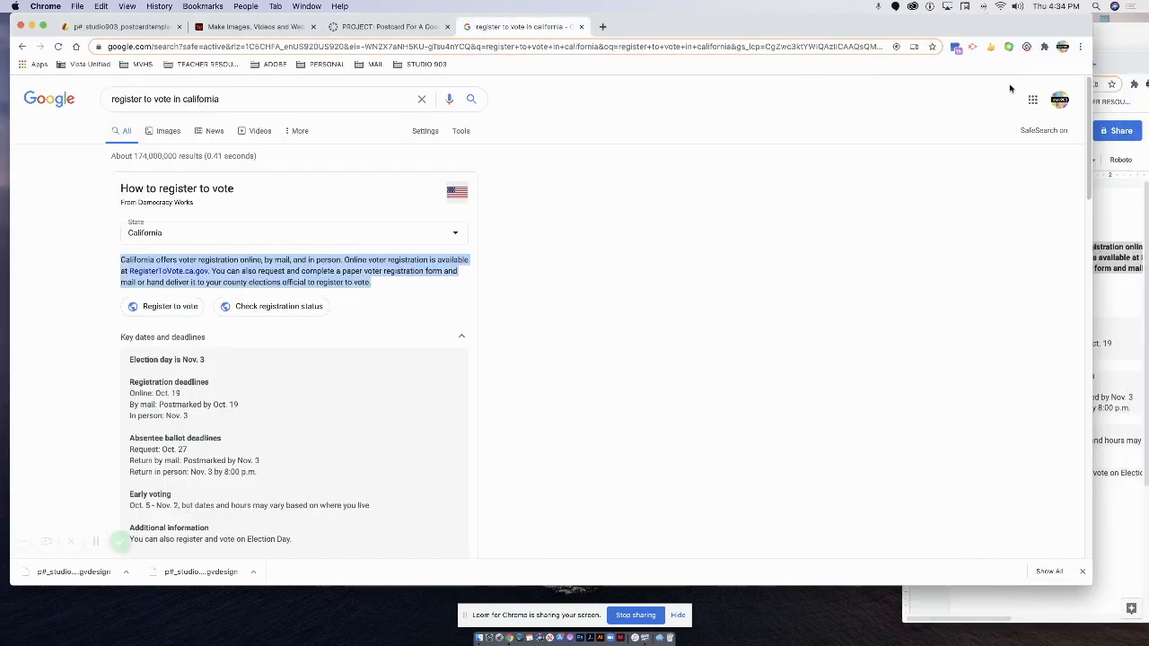
# Reposition the sketch and notes windows beside the browser.
pyautogui.click(1129, 43)
pyautogui.moveTo(1006, 33); pyautogui.dragTo(1069, 26)
pyautogui.click(957, 586)
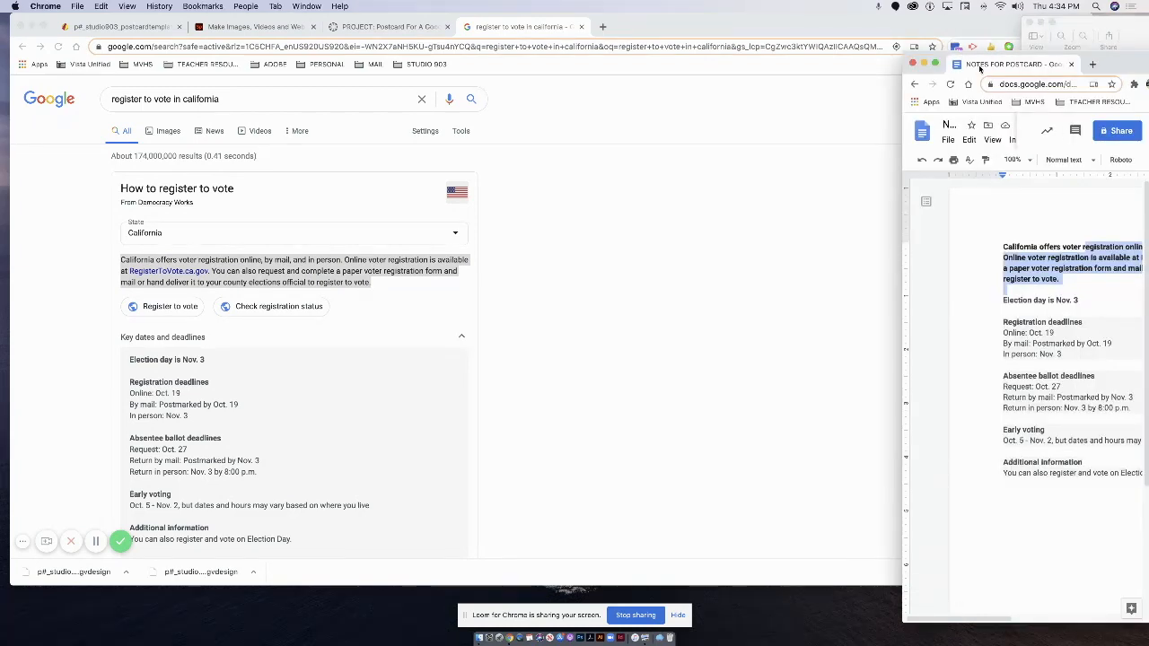
pyautogui.moveTo(1121, 64); pyautogui.dragTo(1064, 34)
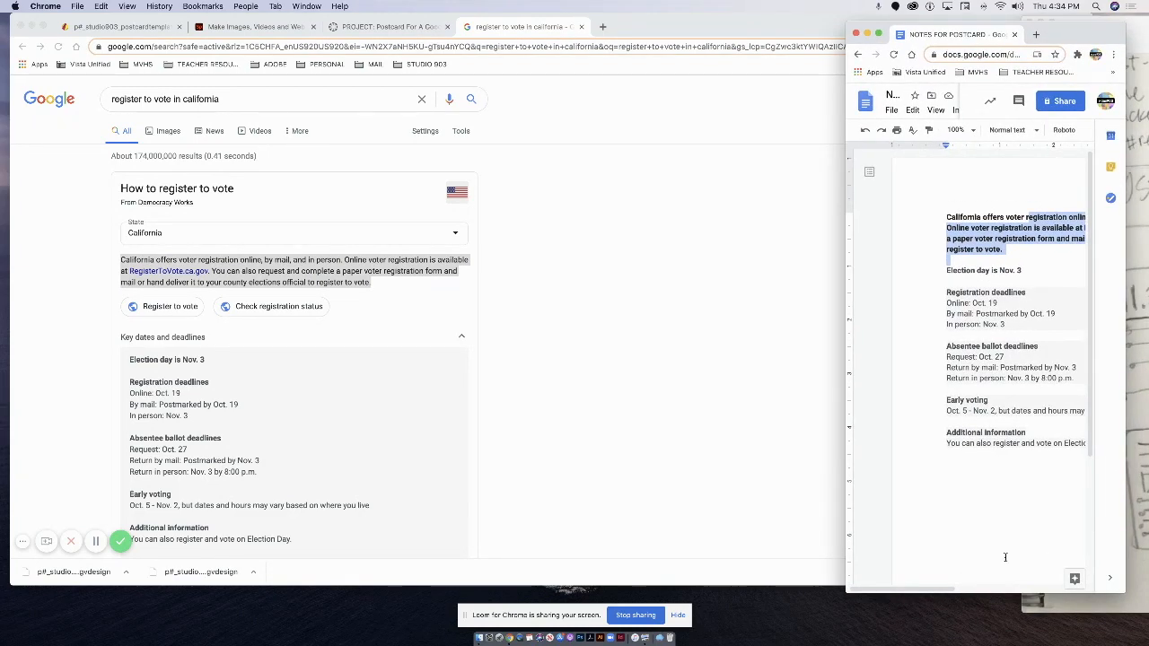
# Close the PROJECT: Postcard tab and the voter-registration search tab.
pyautogui.hscroll(3, 1005, 557)
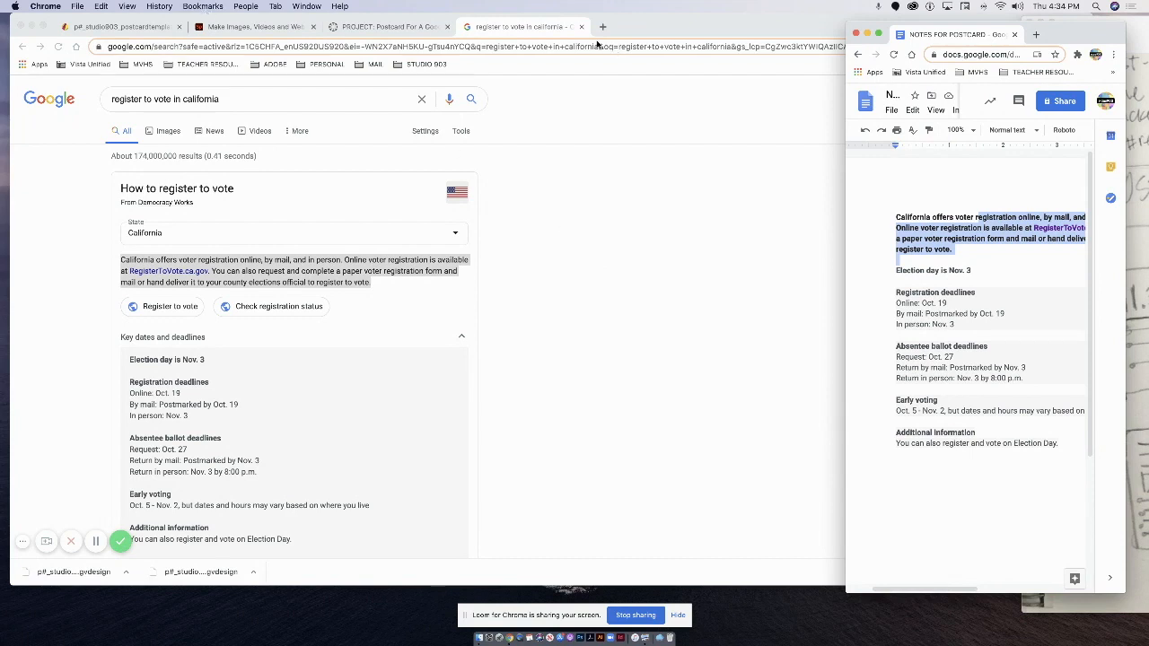
pyautogui.click(447, 27)
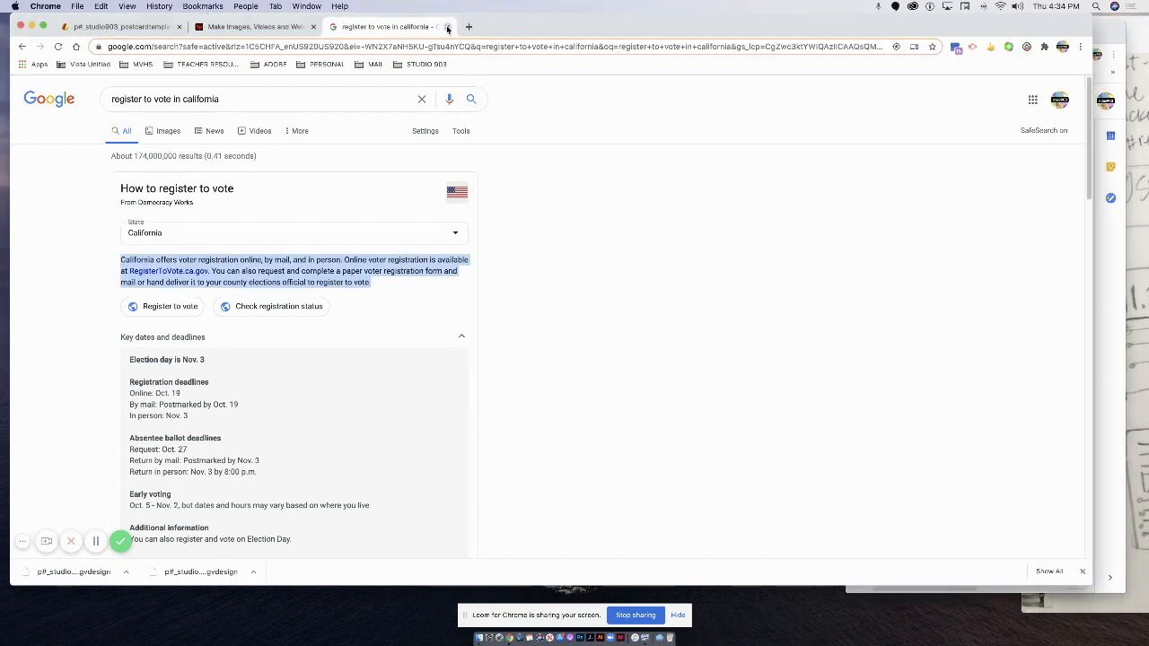
pyautogui.click(447, 27)
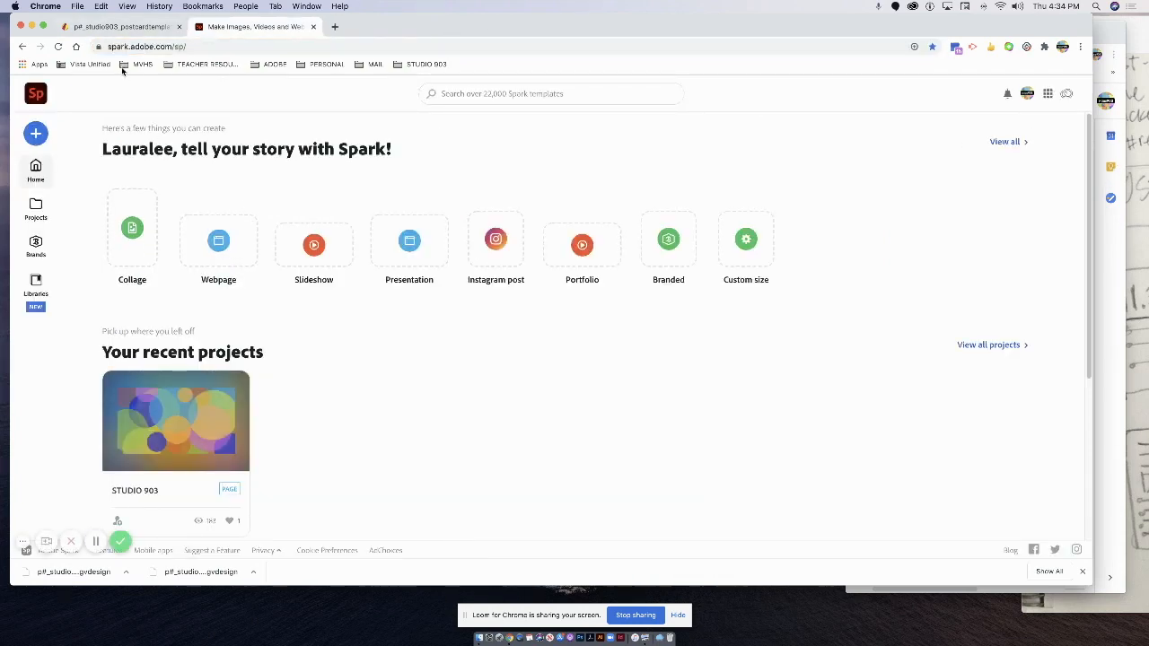
# Switch back to the Gravit Designer postcard template tab.
pyautogui.click(124, 29)
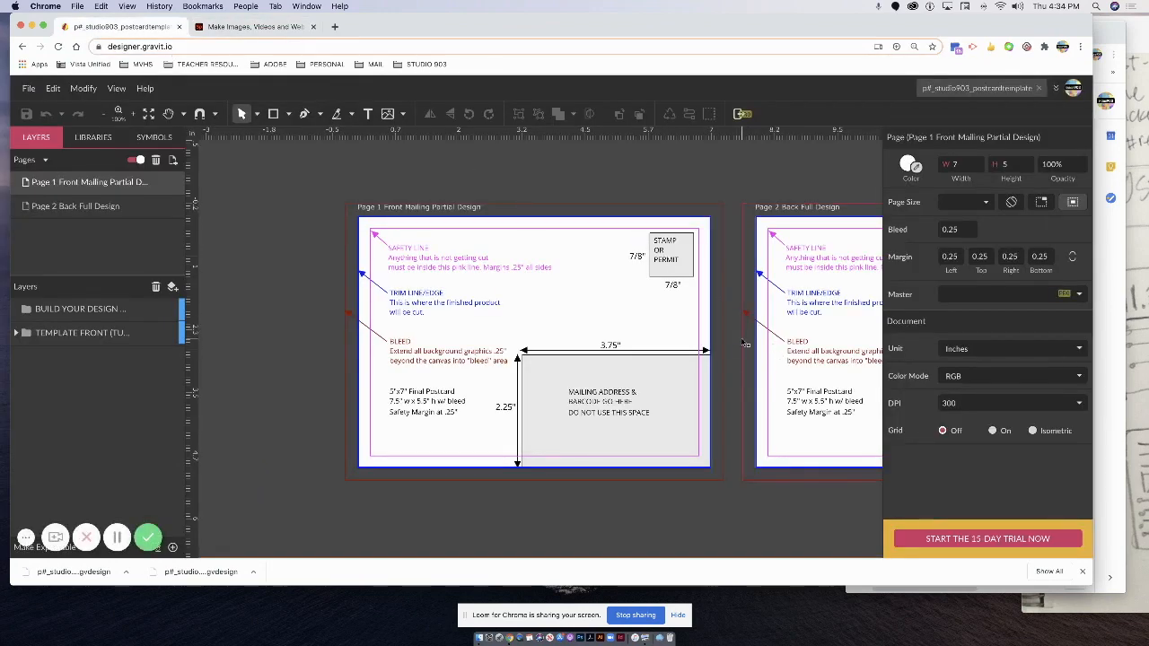
# Hide the three STAMP/PERMIT label texts on the front page.
pyautogui.click(16, 334)
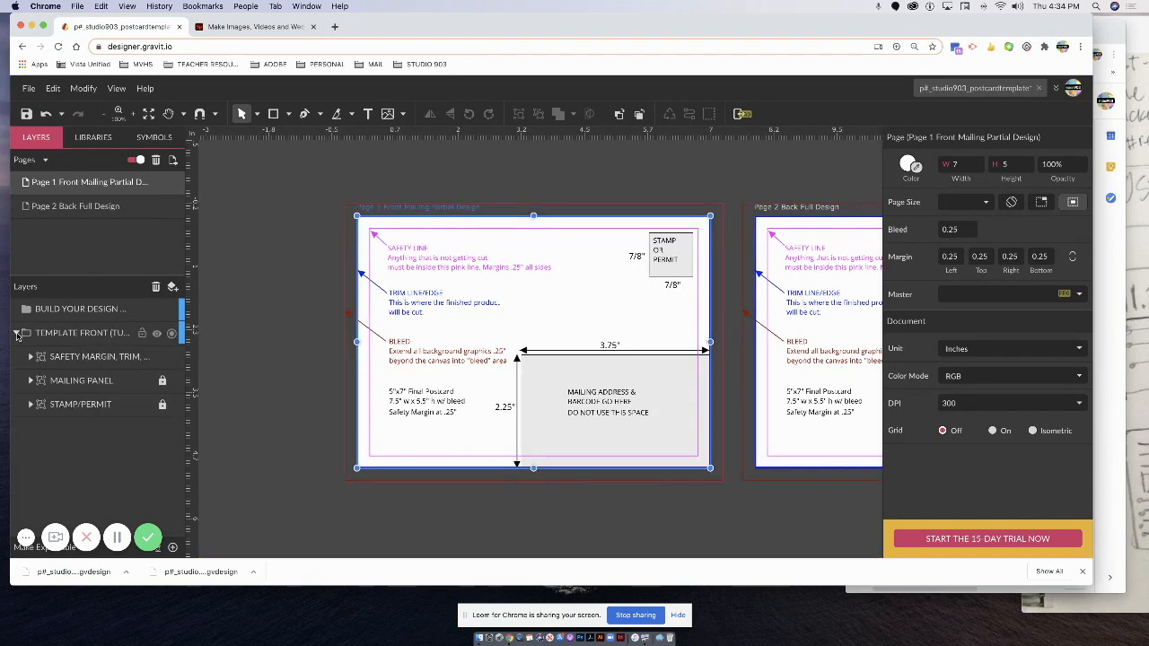
pyautogui.click(31, 404)
pyautogui.click(176, 428)
pyautogui.click(177, 452)
pyautogui.click(177, 476)
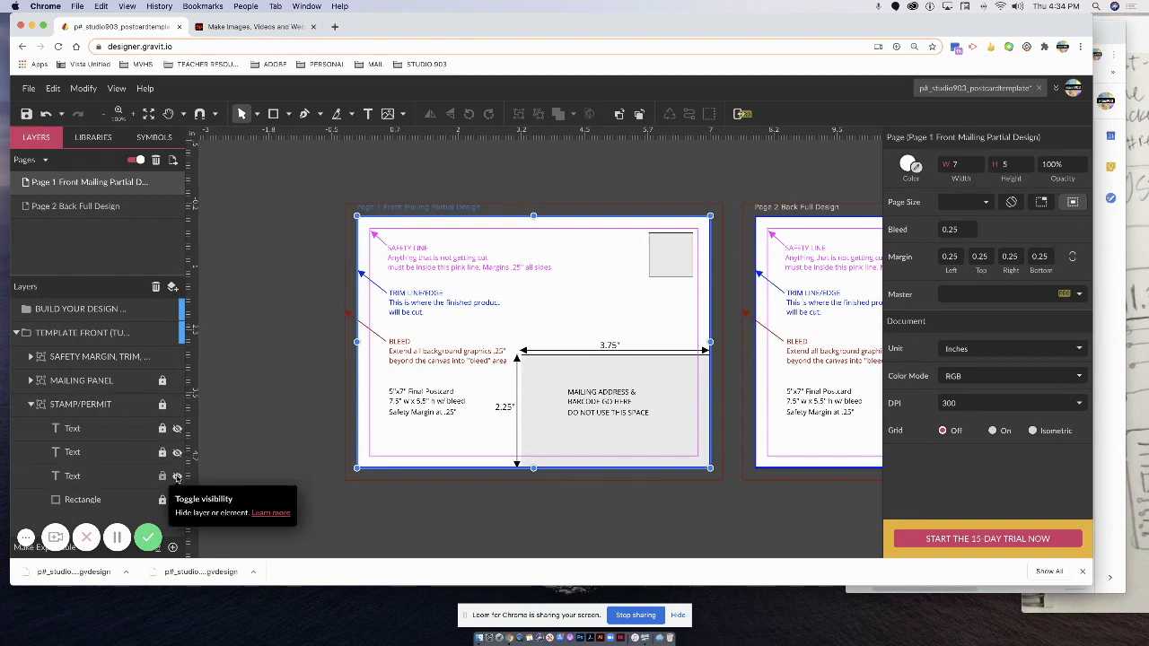
pyautogui.click(31, 405)
# Hide the mailing panel's dimension arrows, MAILING ADDRESS text and 2.25" and 3.75" labels.
pyautogui.click(31, 381)
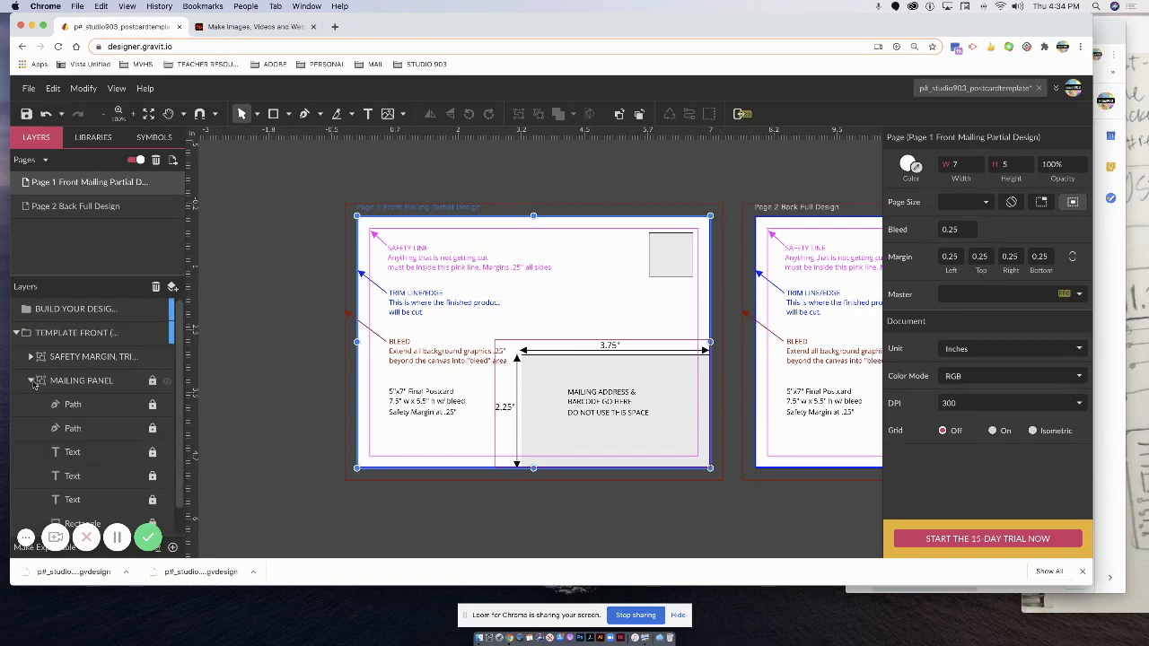
pyautogui.click(167, 404)
pyautogui.click(167, 428)
pyautogui.click(167, 453)
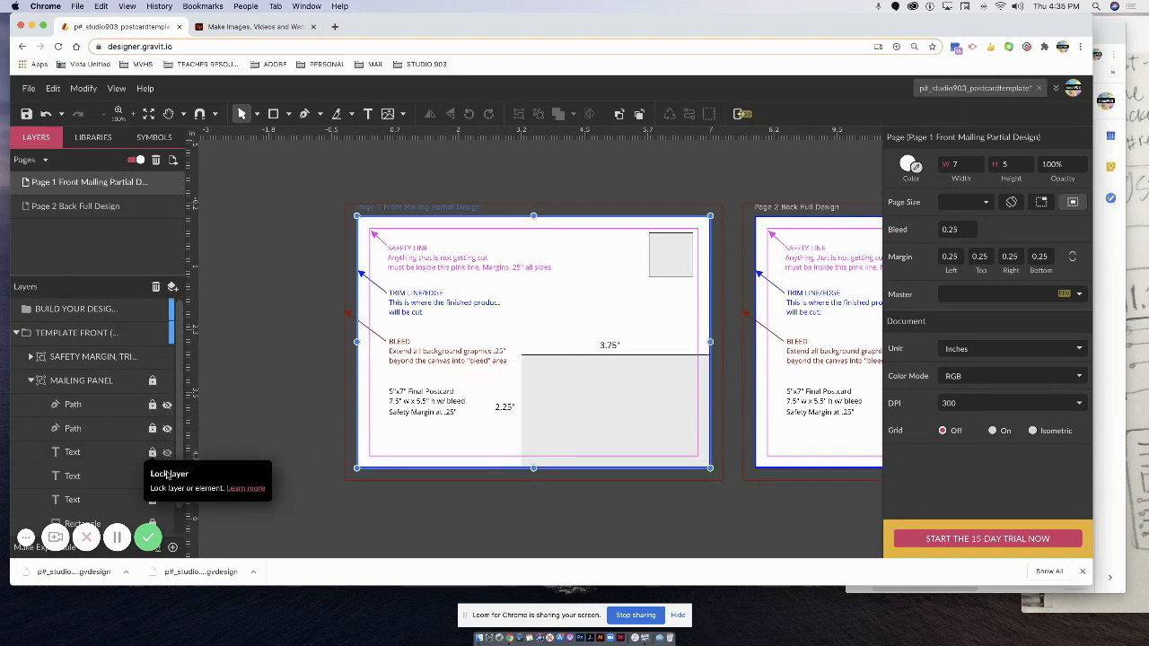
pyautogui.click(167, 476)
pyautogui.click(167, 500)
pyautogui.scroll(-1, 160, 490)
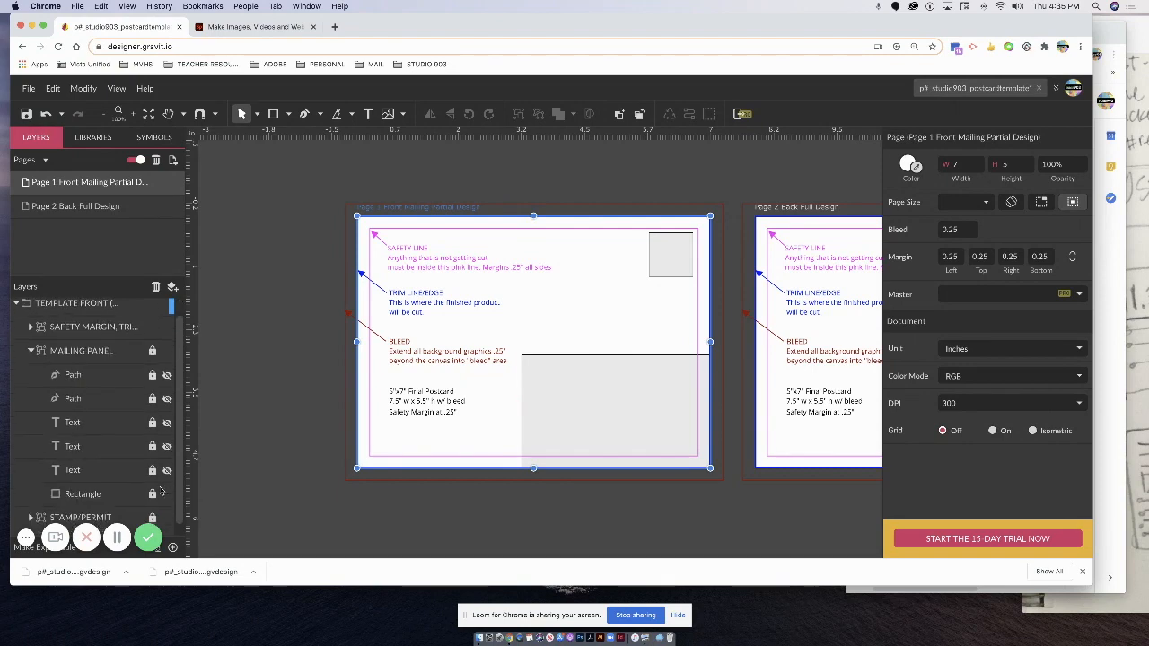
pyautogui.click(30, 351)
# Expand the safety margin group and toggle the blue trim outline off and back on.
pyautogui.click(31, 357)
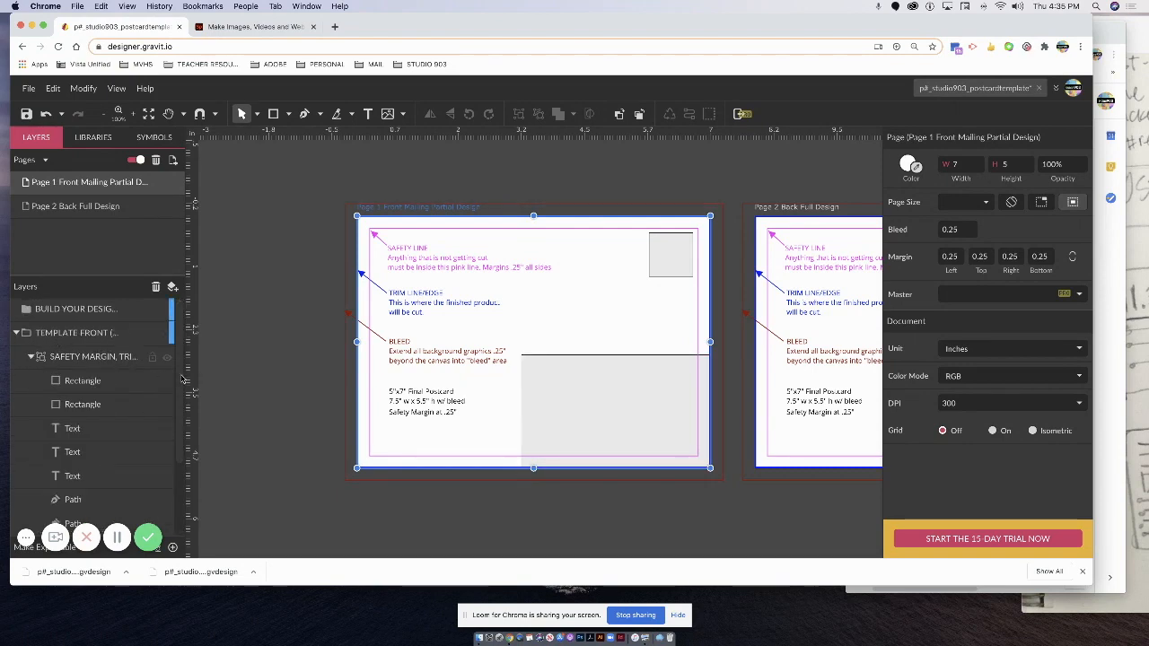
pyautogui.scroll(-1, 150, 354)
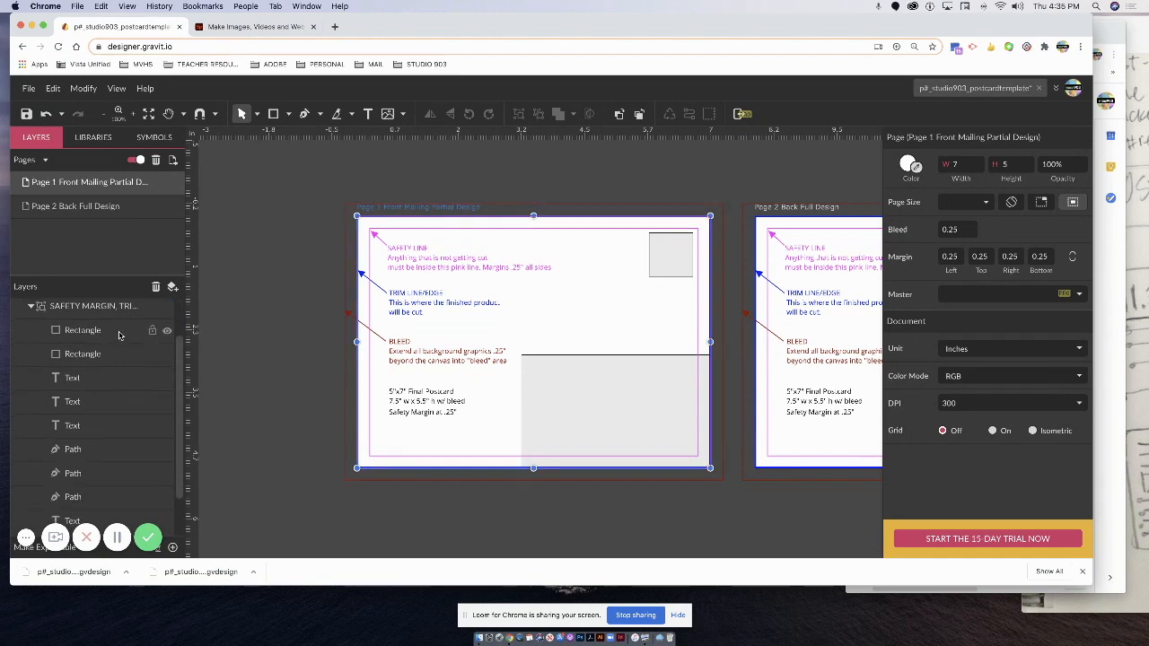
pyautogui.click(166, 332)
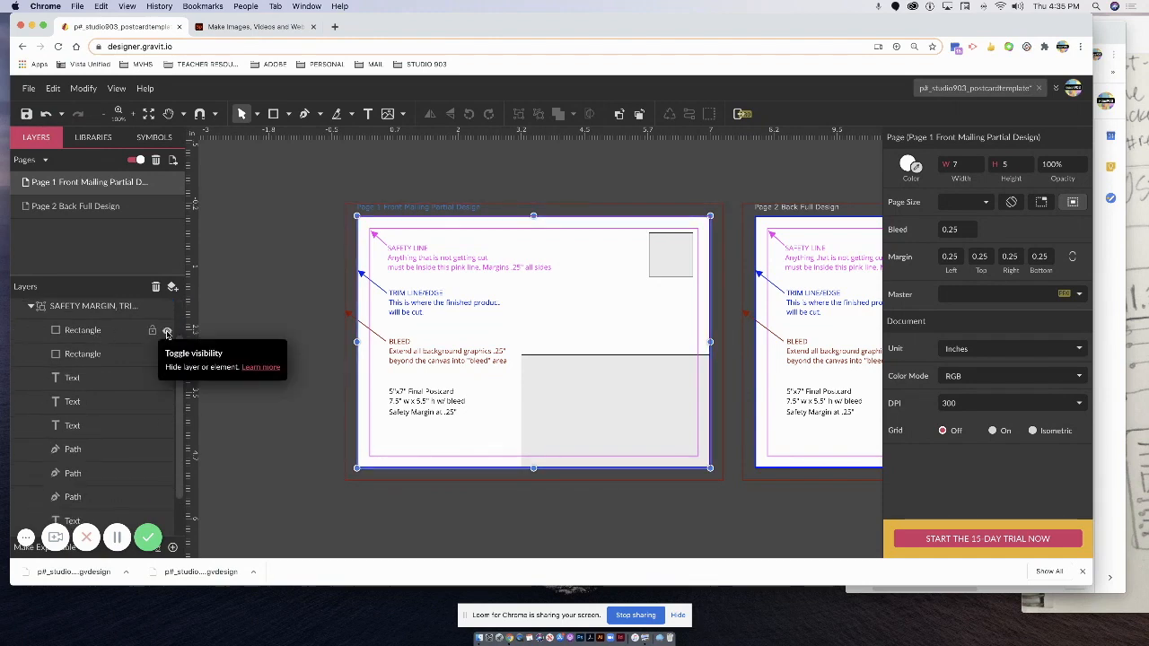
pyautogui.click(167, 332)
pyautogui.click(167, 332)
pyautogui.click(167, 333)
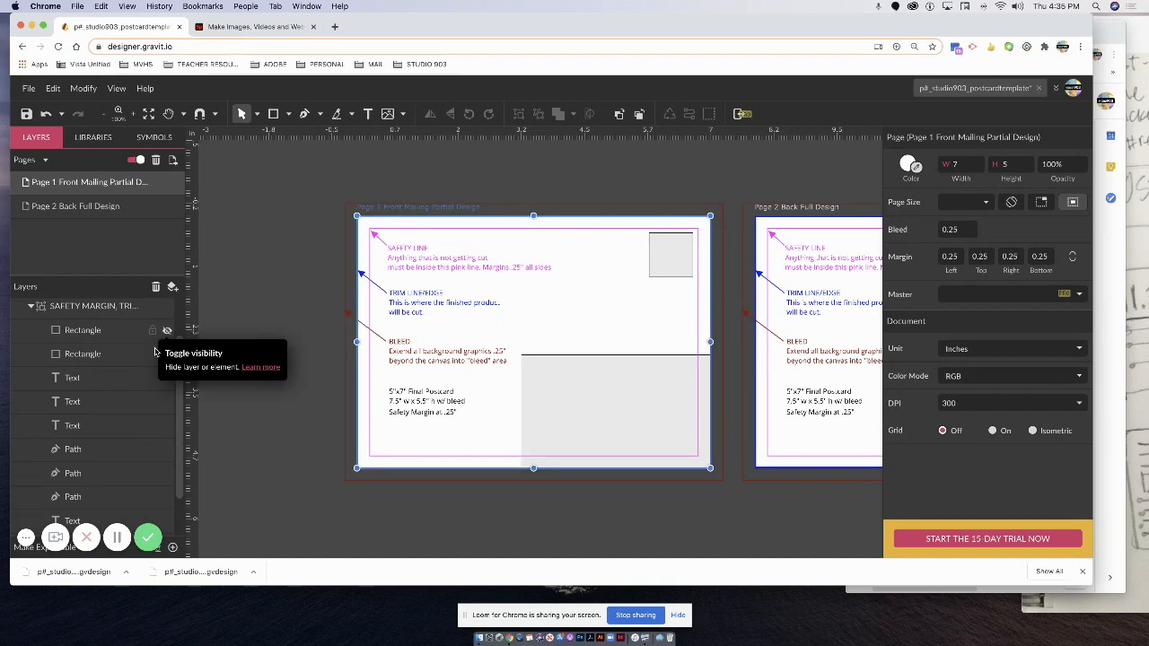
# Rename the blue trim and red bleed rectangle layers to TRIM and BLEED.
pyautogui.click(167, 332)
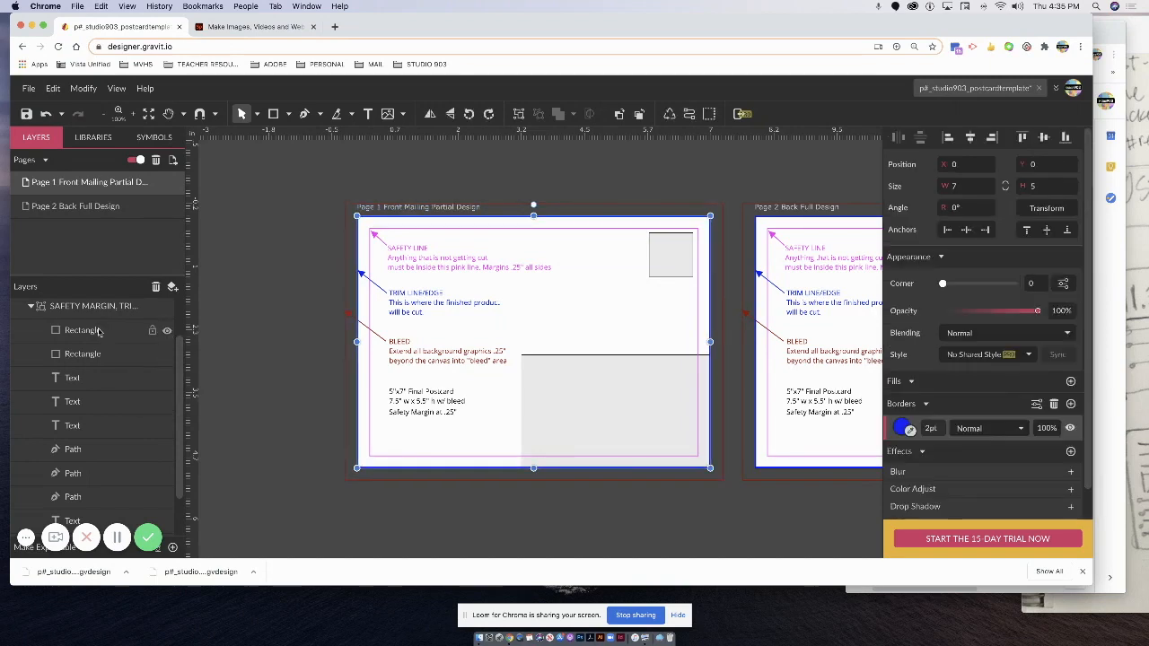
pyautogui.doubleClick(93, 331)
pyautogui.write('TR')
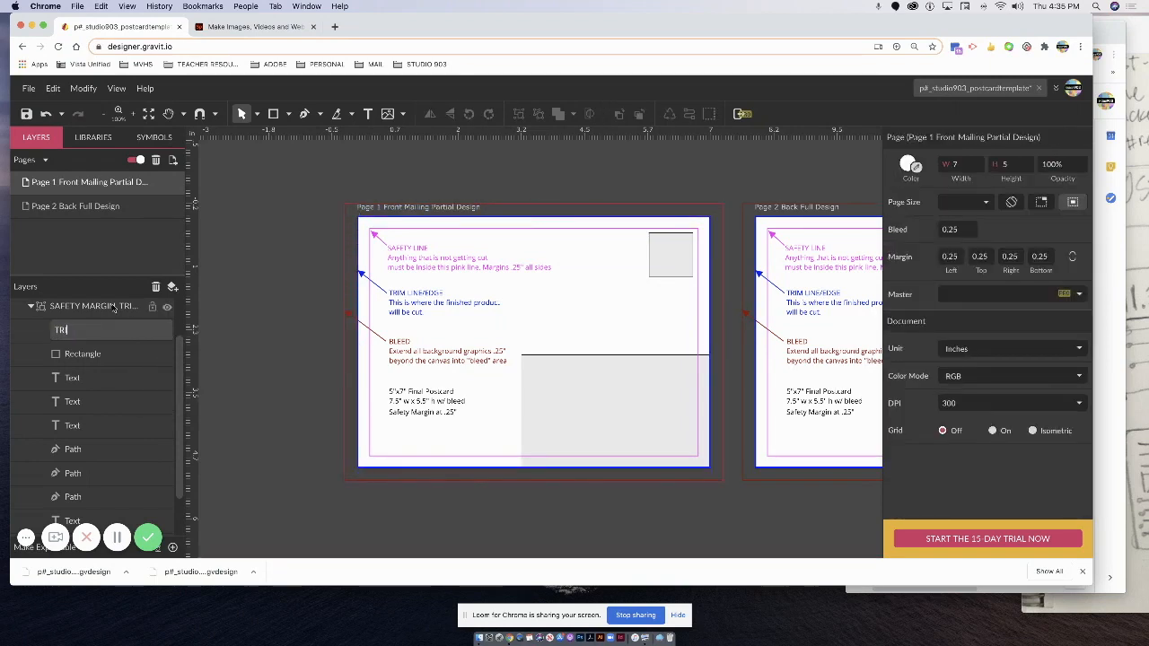
pyautogui.write('IM')
pyautogui.press('Return')
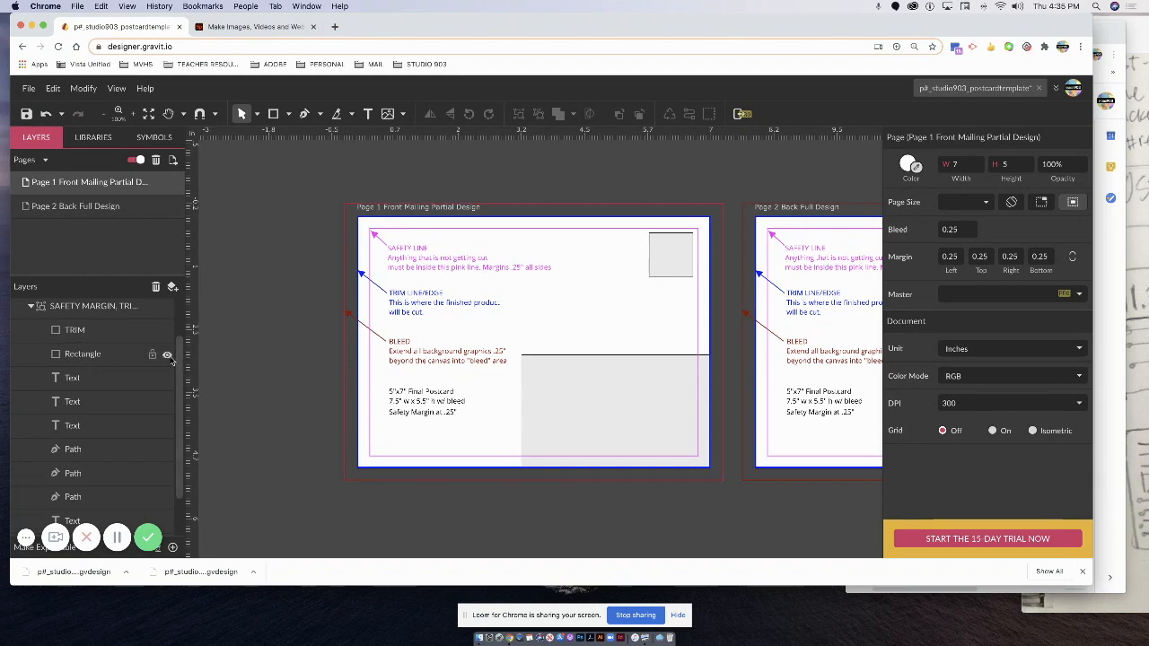
pyautogui.click(166, 355)
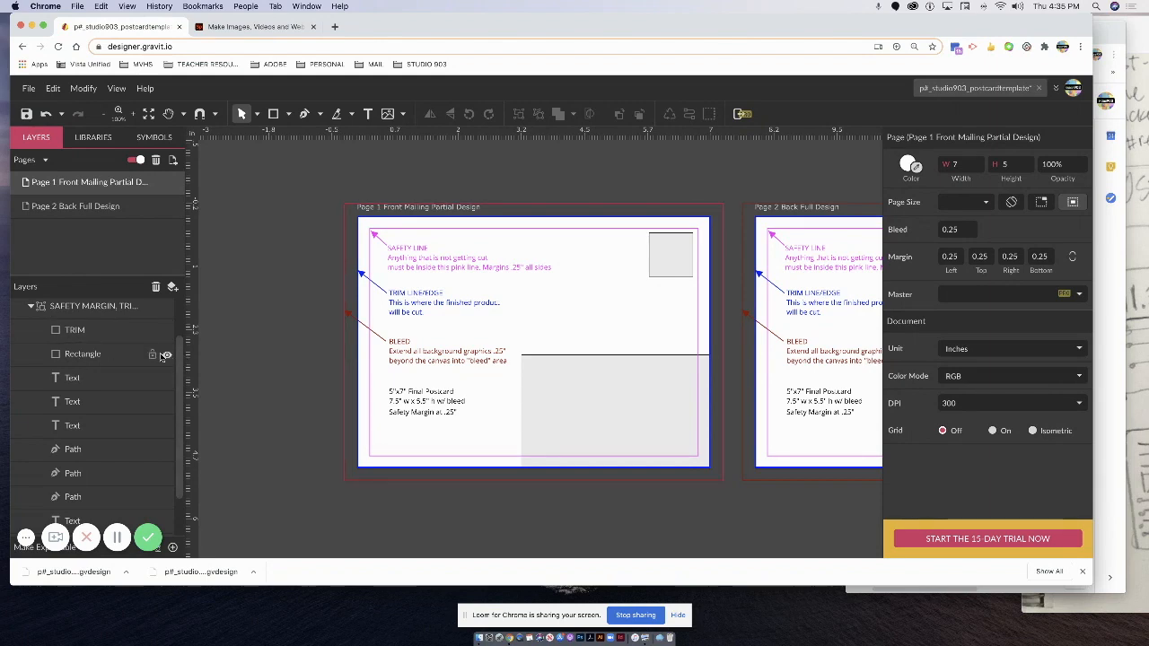
pyautogui.doubleClick(72, 354)
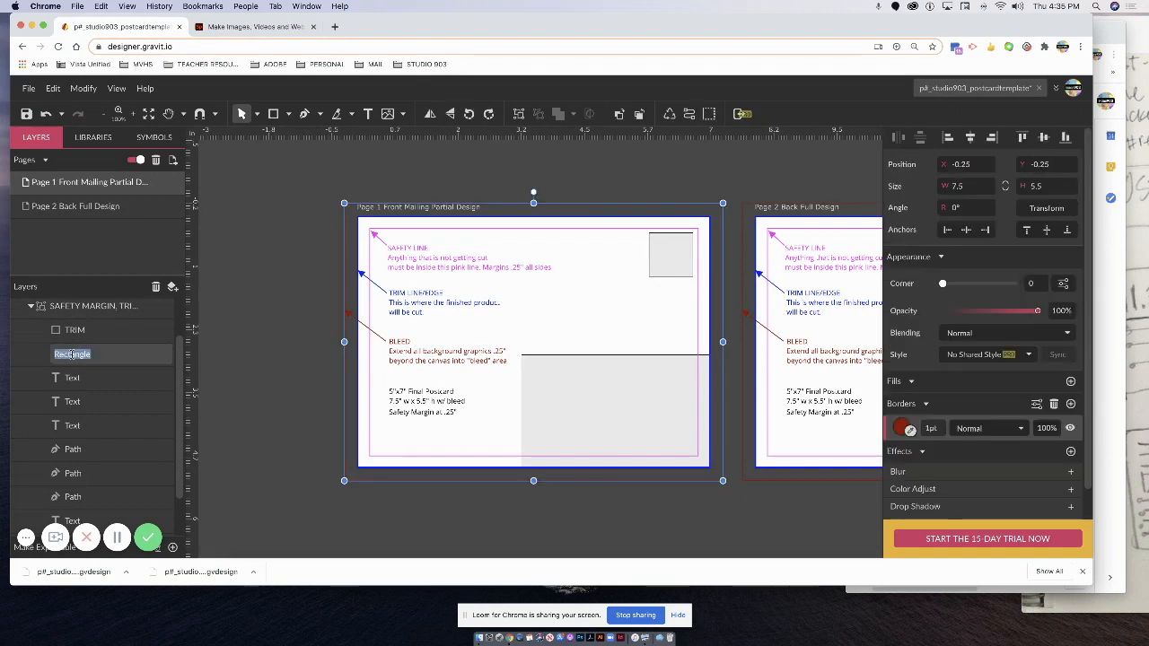
pyautogui.write('BLEED')
pyautogui.press('Return')
# Hide the BLEED, 5"x7" Final Postcard, TRIM LINE/EDGE and SAFETY LINE texts and the trim arrow.
pyautogui.click(100, 403)
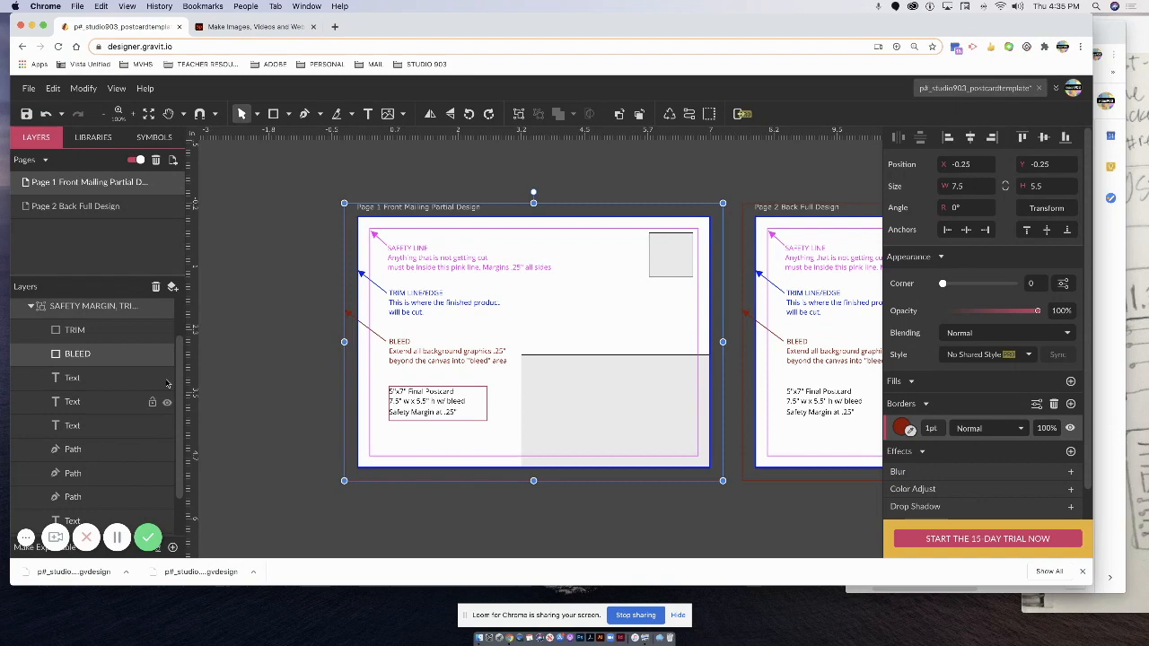
pyautogui.click(168, 380)
pyautogui.click(167, 402)
pyautogui.click(167, 425)
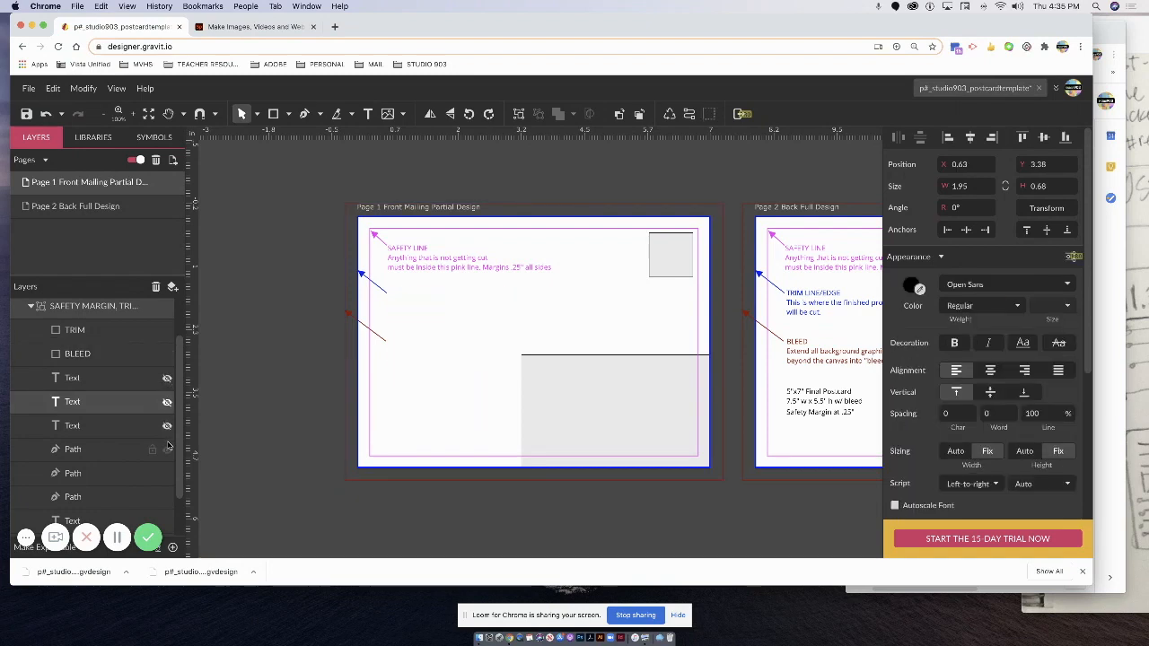
pyautogui.click(167, 473)
pyautogui.scroll(-1, 171, 509)
pyautogui.click(164, 485)
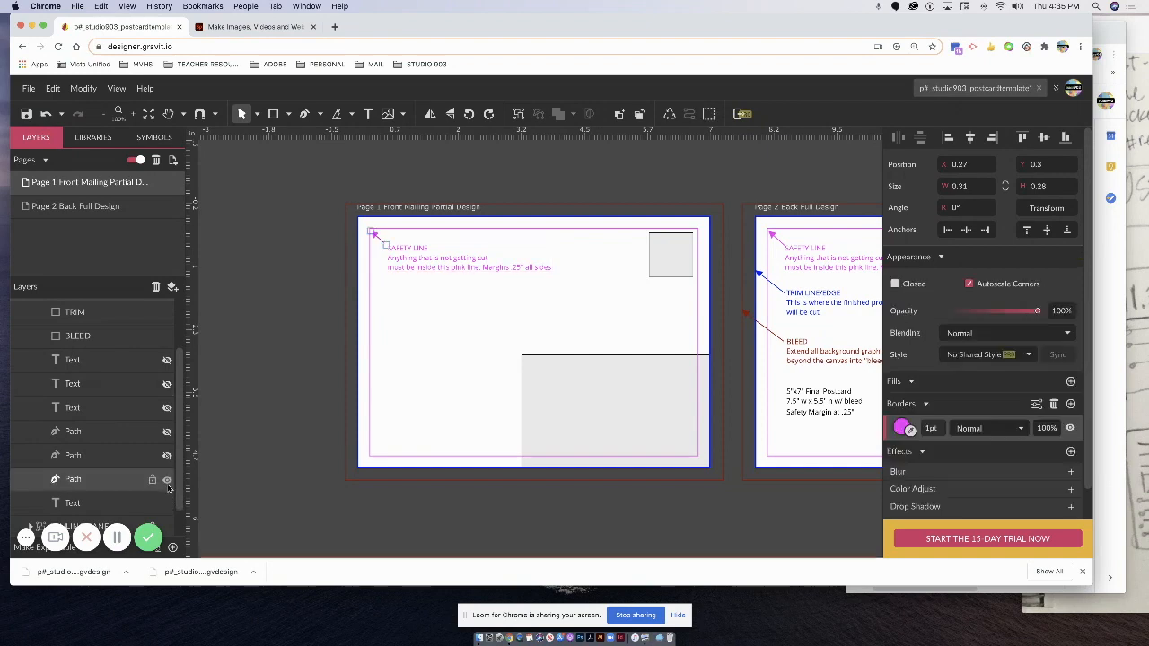
pyautogui.scroll(-1, 166, 485)
pyautogui.click(167, 471)
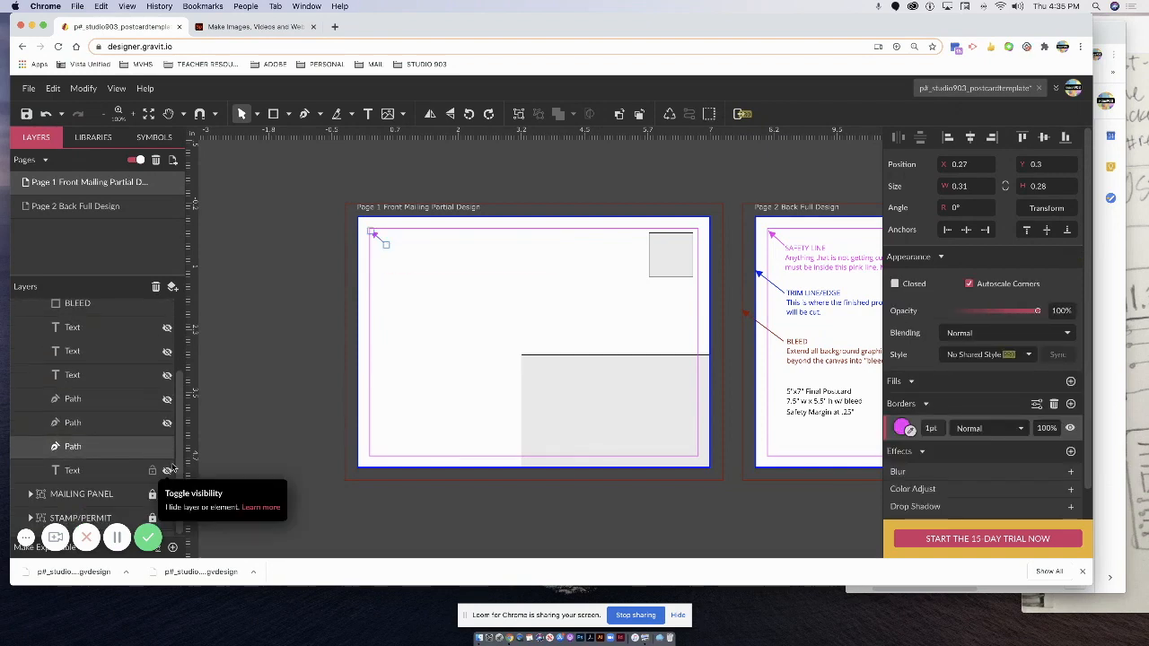
pyautogui.scroll(5, 166, 473)
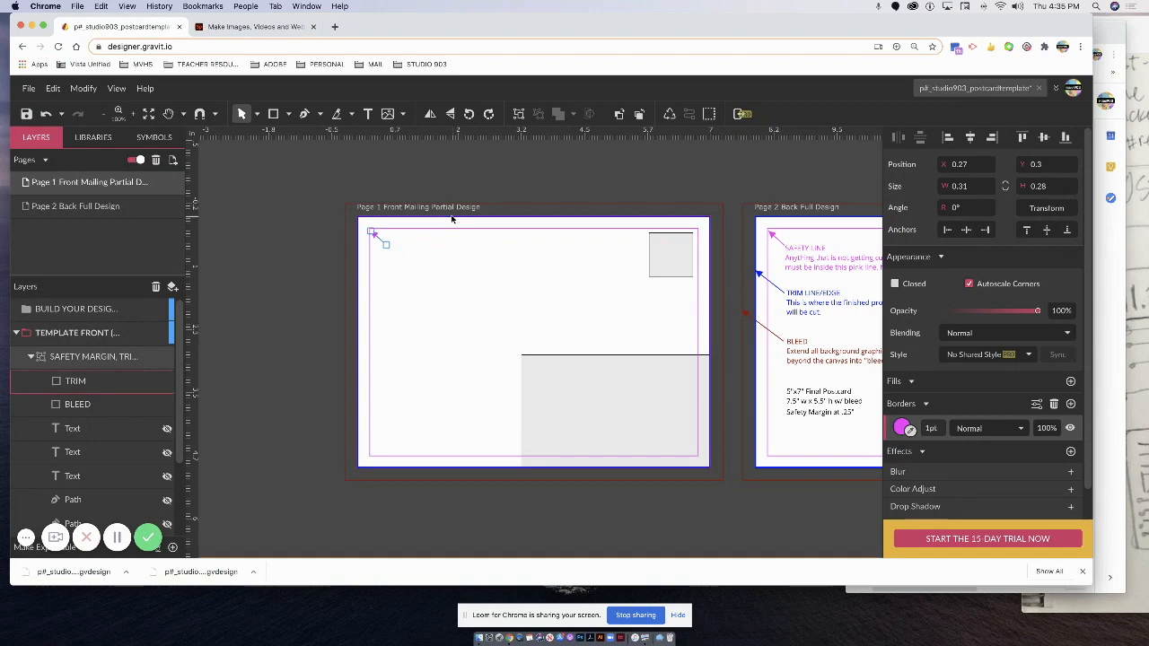
# Select the TRIM rectangle and collapse the safety margin and trim group.
pyautogui.click(159, 389)
pyautogui.click(31, 357)
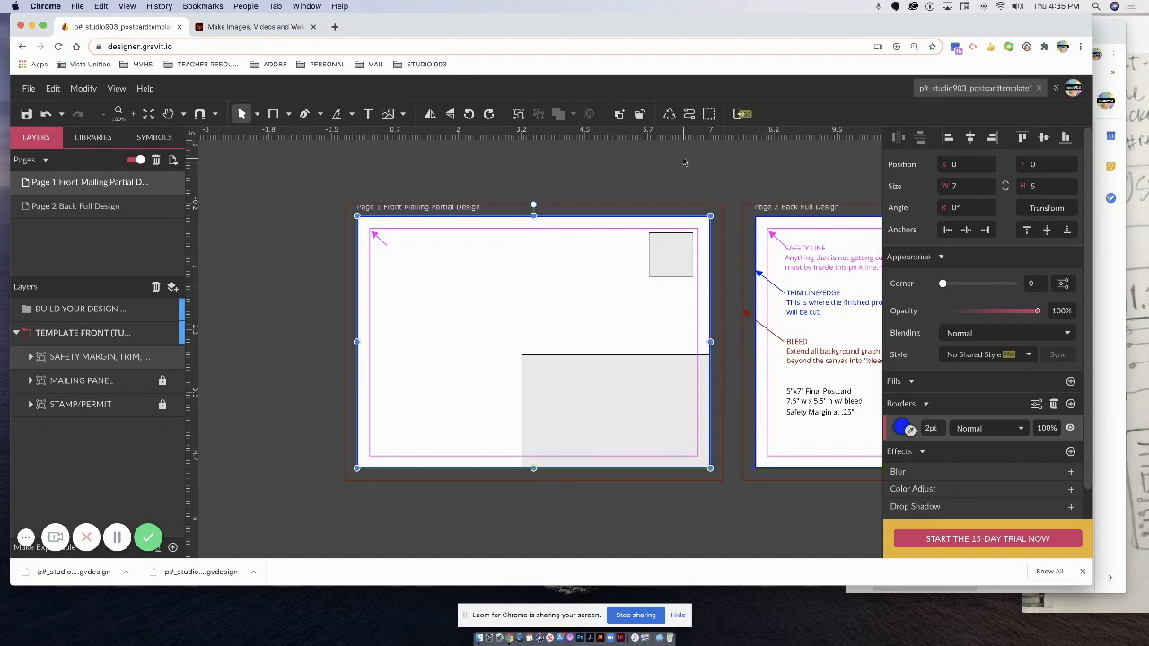
pyautogui.press('h')
pyautogui.click(241, 113)
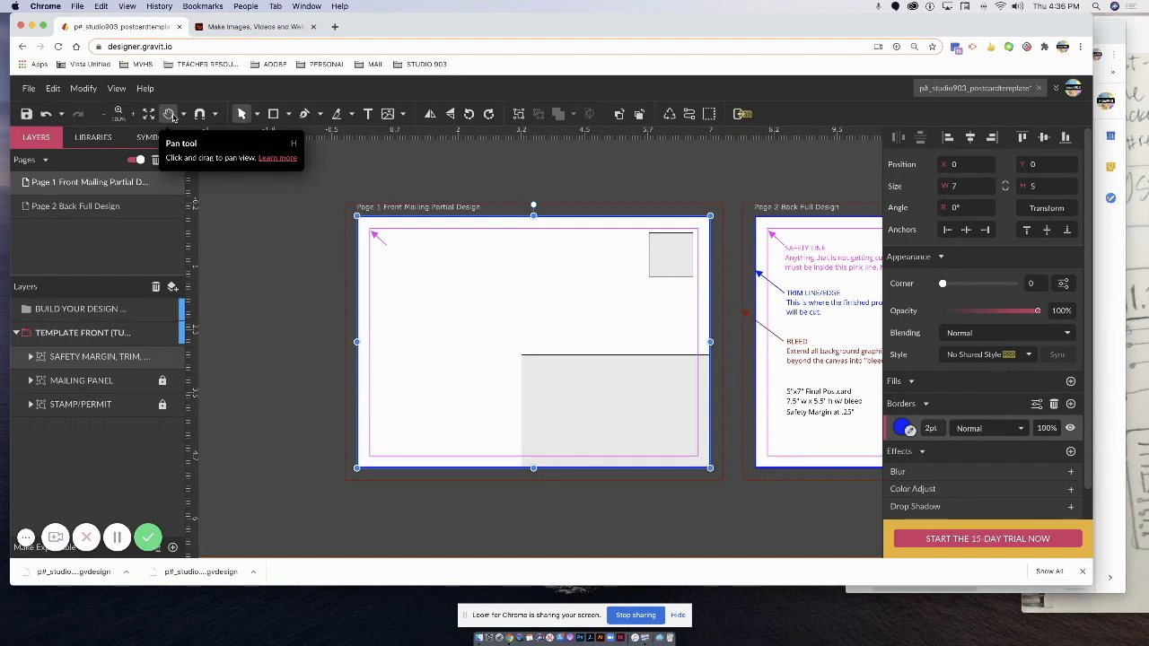
# Bring Page 2 into view, make it active, and expand its safety margin group to identify the rectangles.
pyautogui.press('h')
pyautogui.moveTo(669, 163); pyautogui.dragTo(241, 185)
pyautogui.press('v')
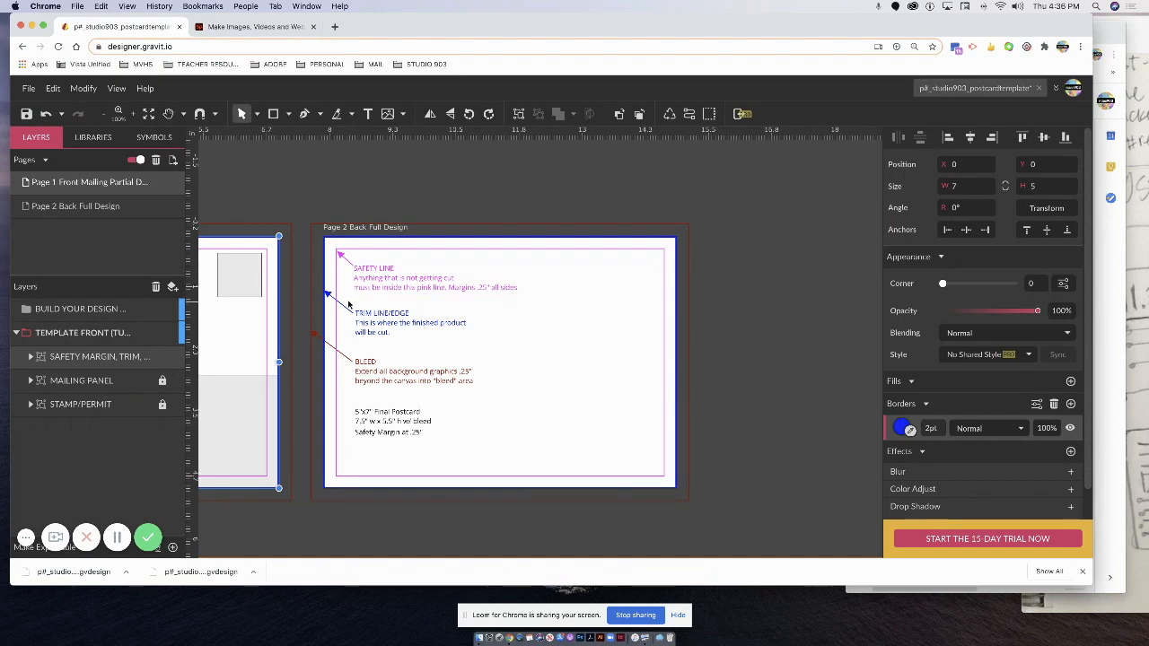
pyautogui.click(76, 206)
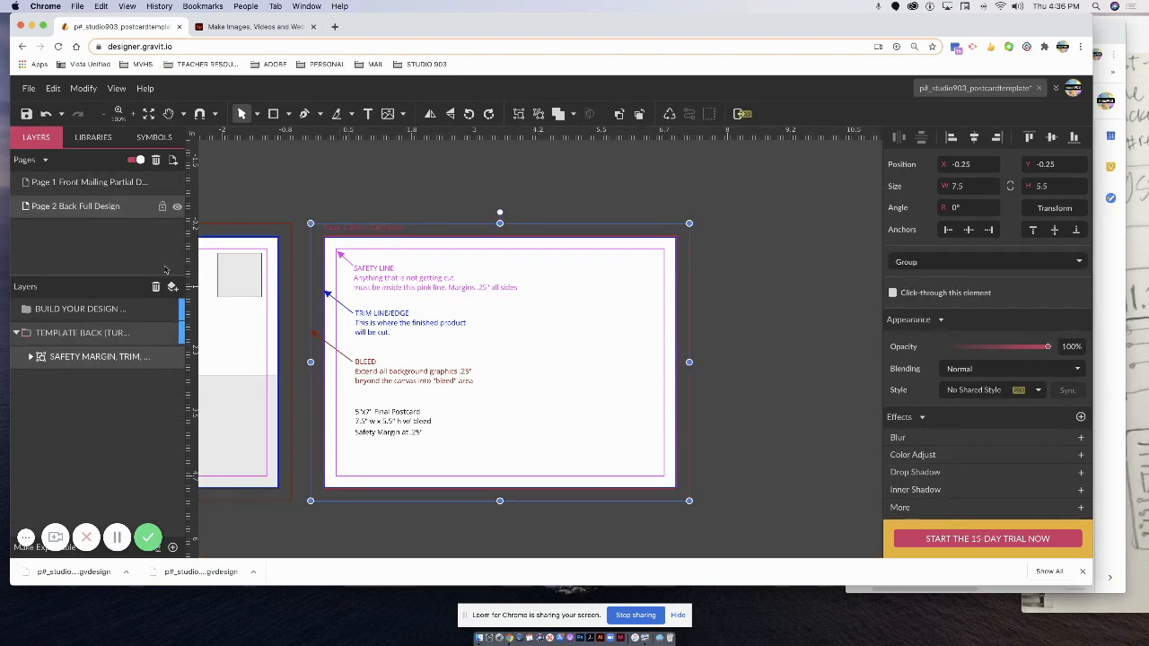
pyautogui.click(31, 356)
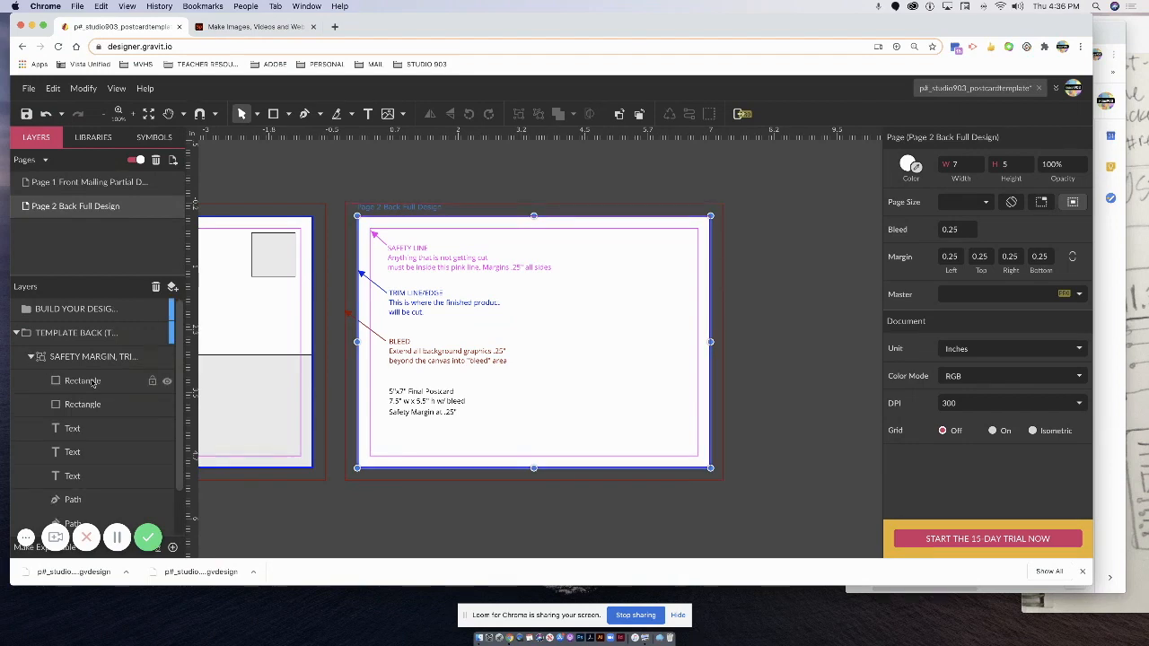
pyautogui.click(172, 384)
pyautogui.click(167, 383)
pyautogui.click(167, 383)
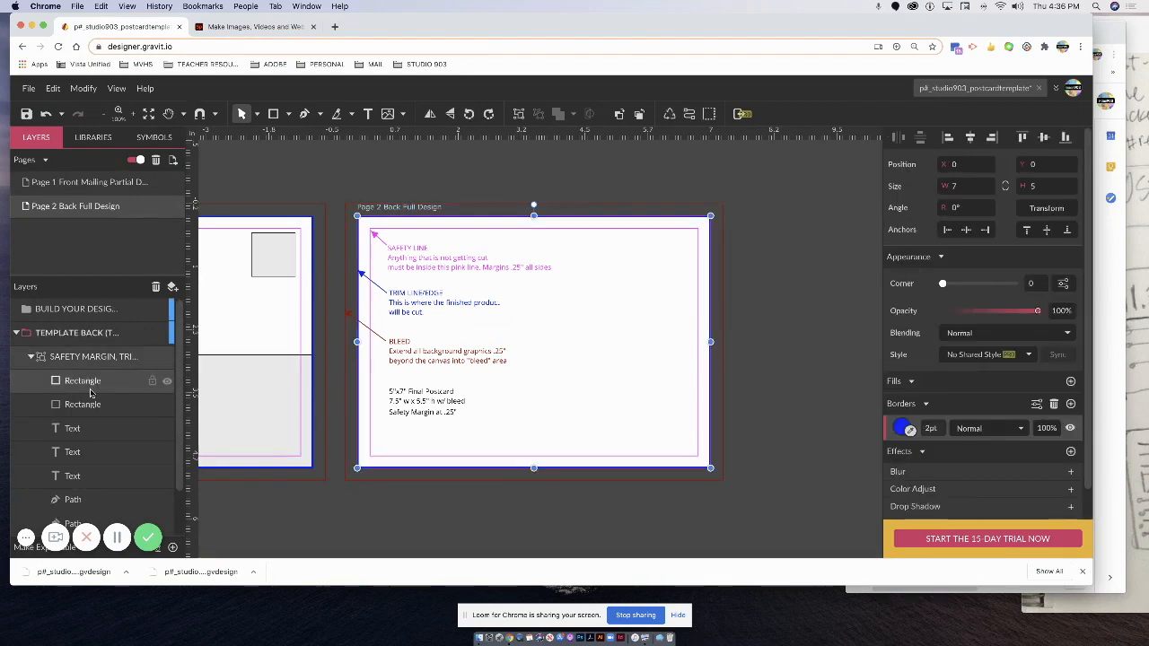
pyautogui.click(87, 384)
# Rename the two back-page rectangle layers TRIM and BLEED.
pyautogui.doubleClick(83, 381)
pyautogui.write('TRIM')
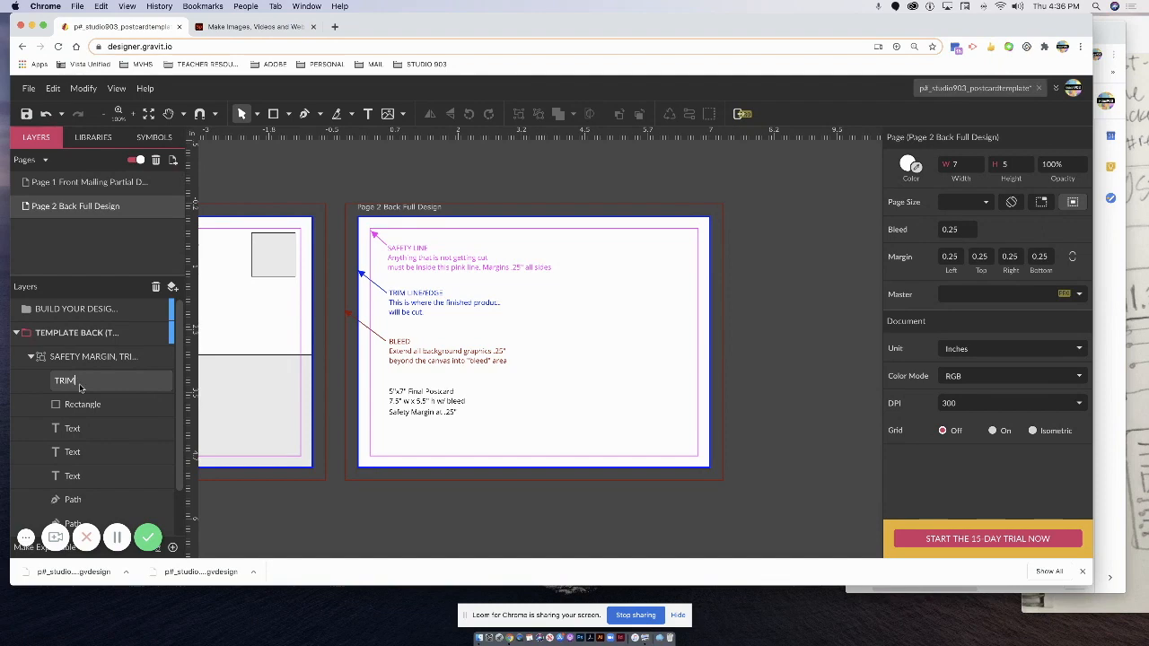
pyautogui.press('Return')
pyautogui.doubleClick(79, 405)
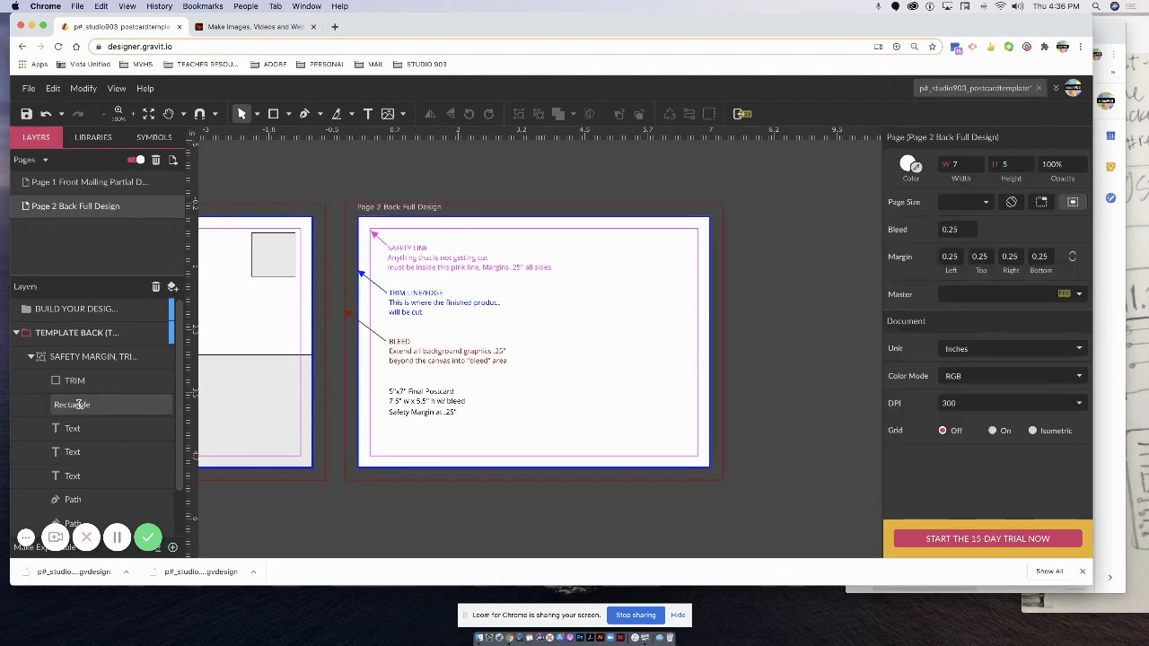
pyautogui.write('BLEED')
pyautogui.press('Return')
# Hide the BLEED, 5x7 Final Postcard, trim line and safety line texts and the pink arrow.
pyautogui.click(121, 429)
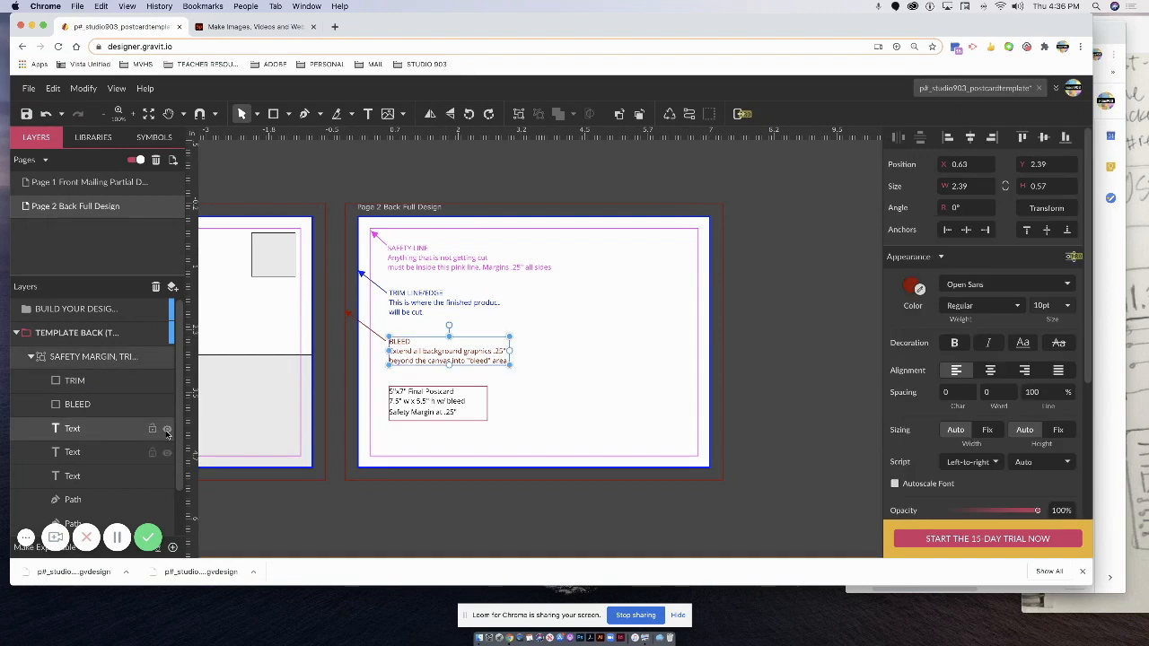
pyautogui.click(166, 428)
pyautogui.click(167, 453)
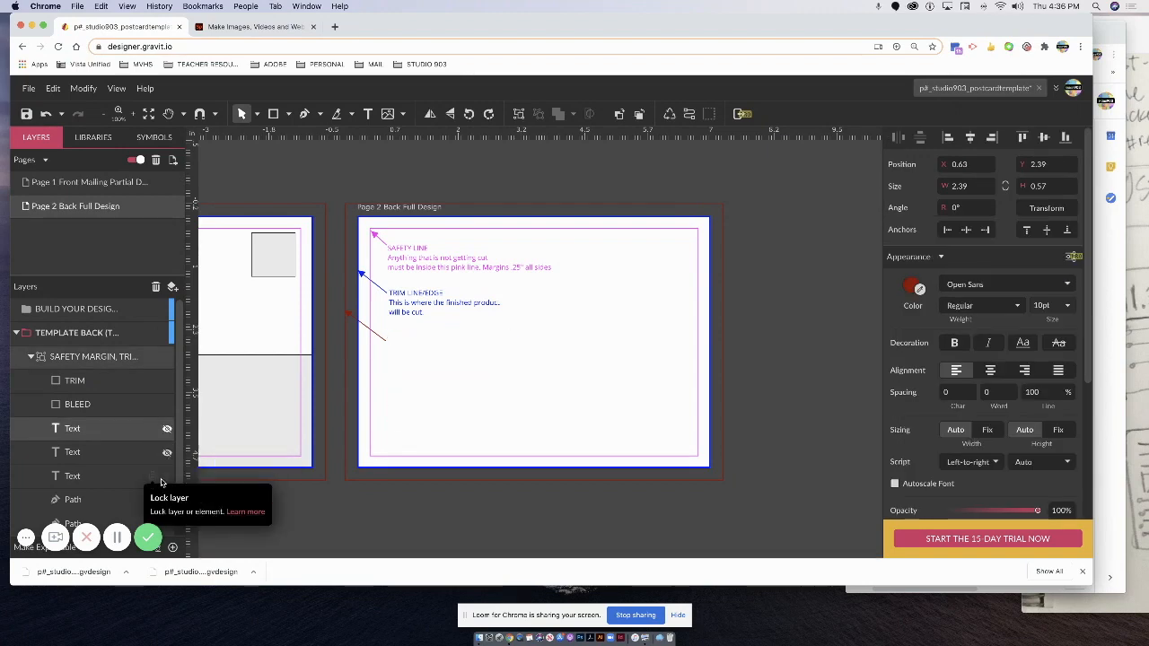
pyautogui.click(167, 477)
pyautogui.scroll(-2, 167, 477)
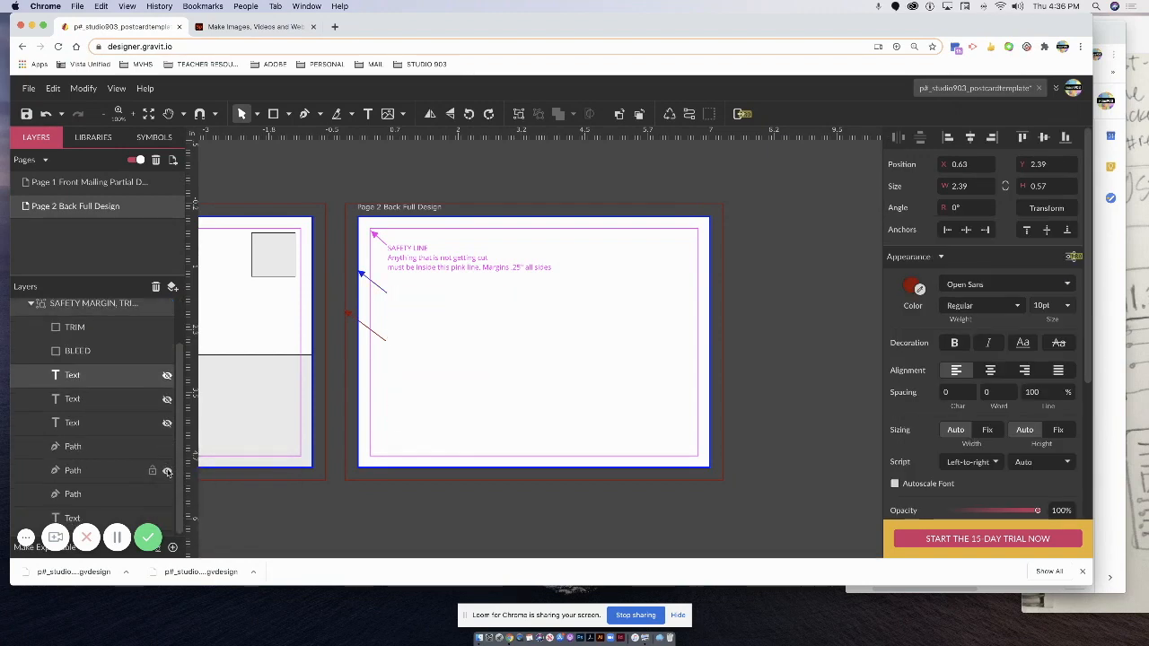
pyautogui.click(167, 447)
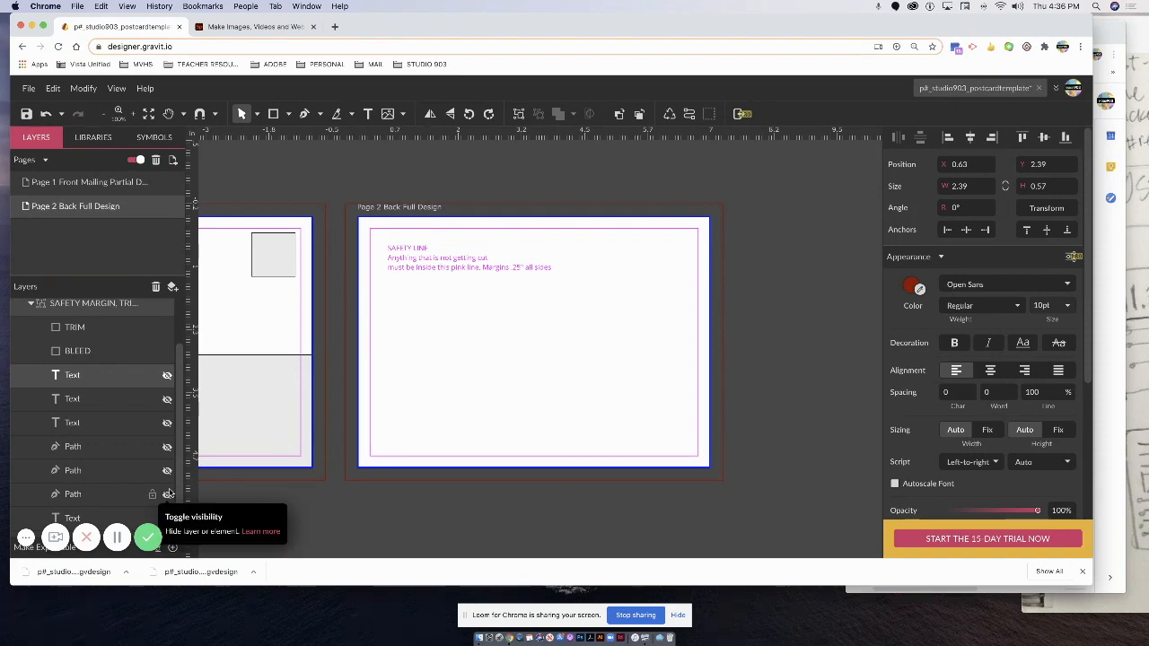
pyautogui.scroll(-2, 175, 498)
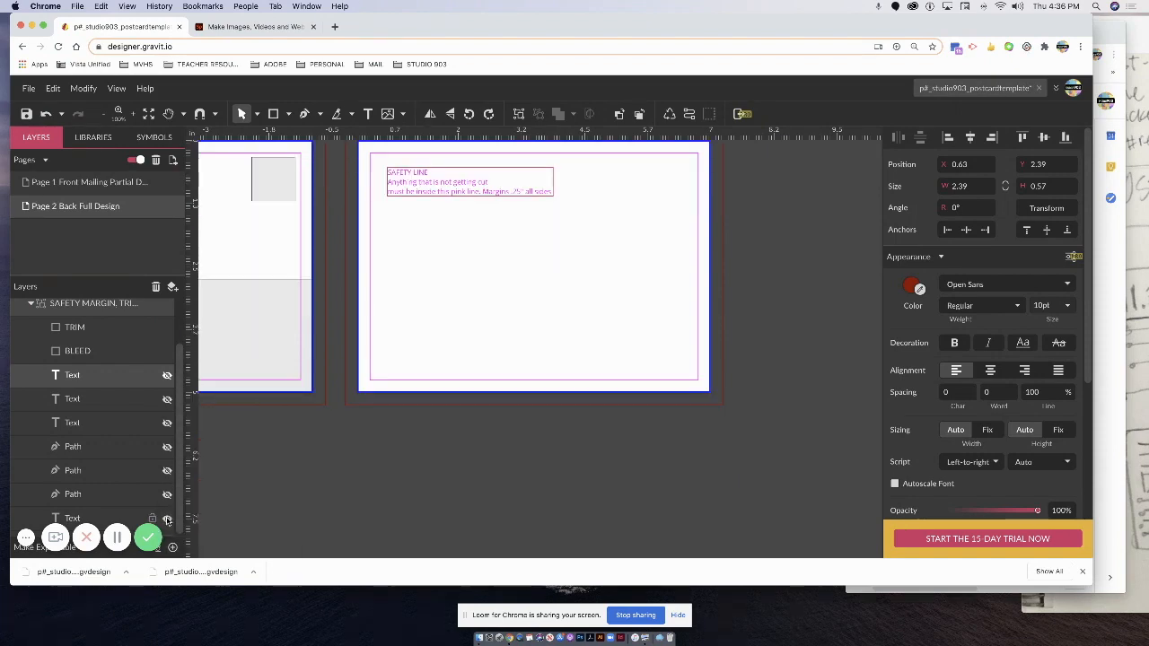
pyautogui.click(167, 519)
pyautogui.scroll(2, 153, 354)
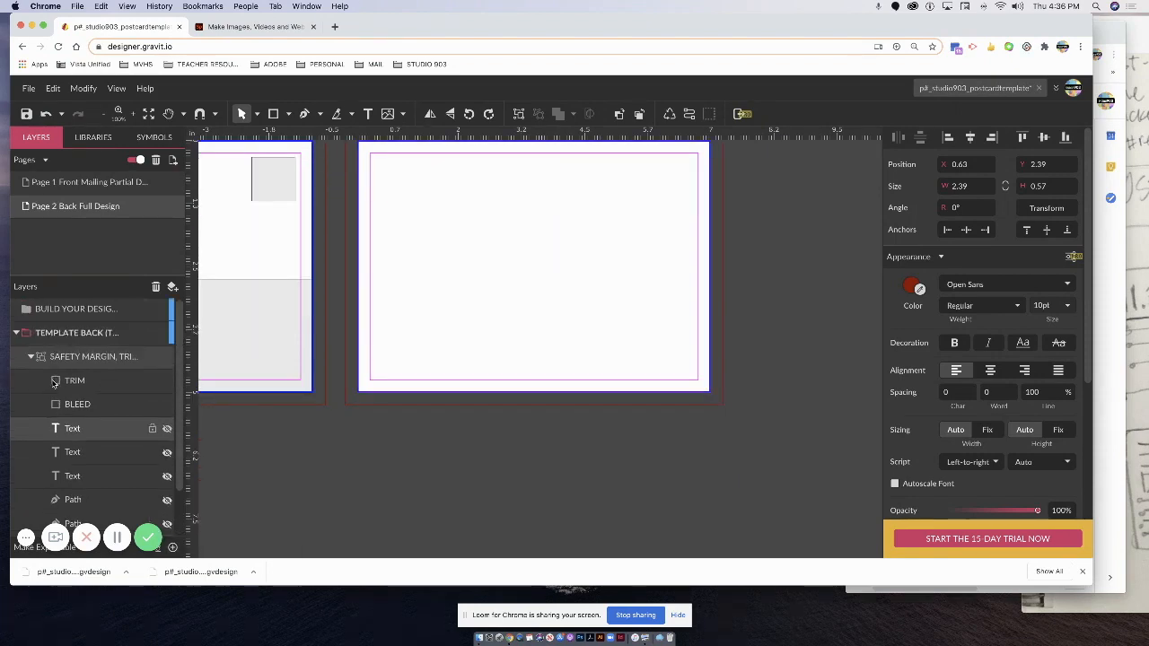
# Collapse the back template group and make Page 1 the active page.
pyautogui.click(16, 333)
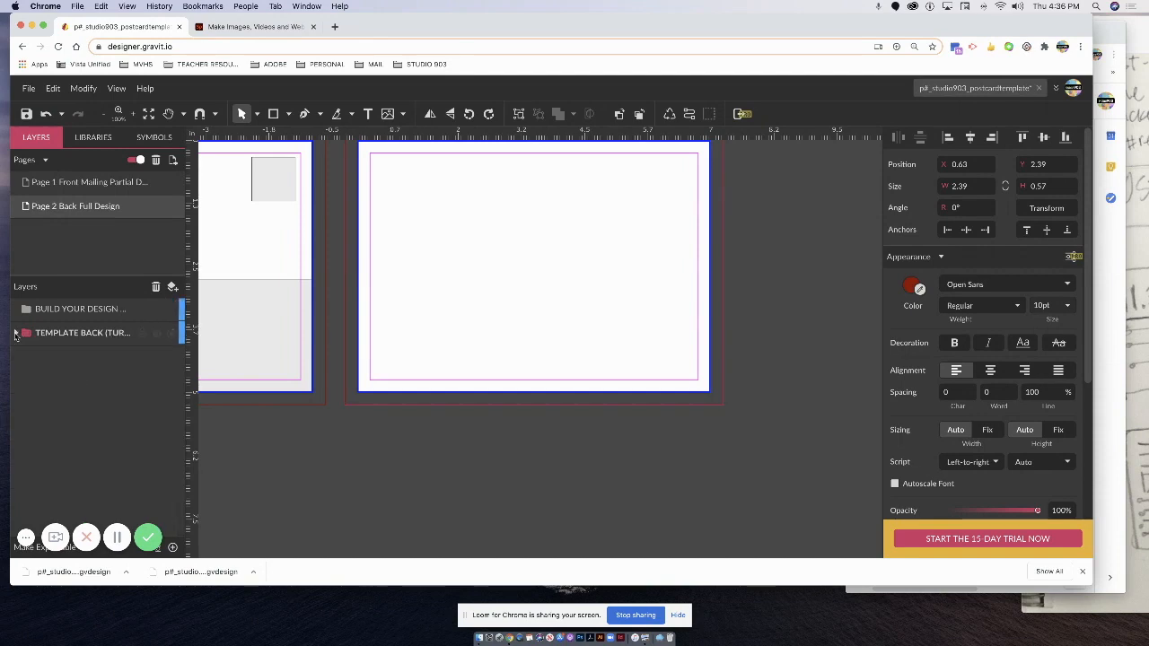
pyautogui.click(20, 311)
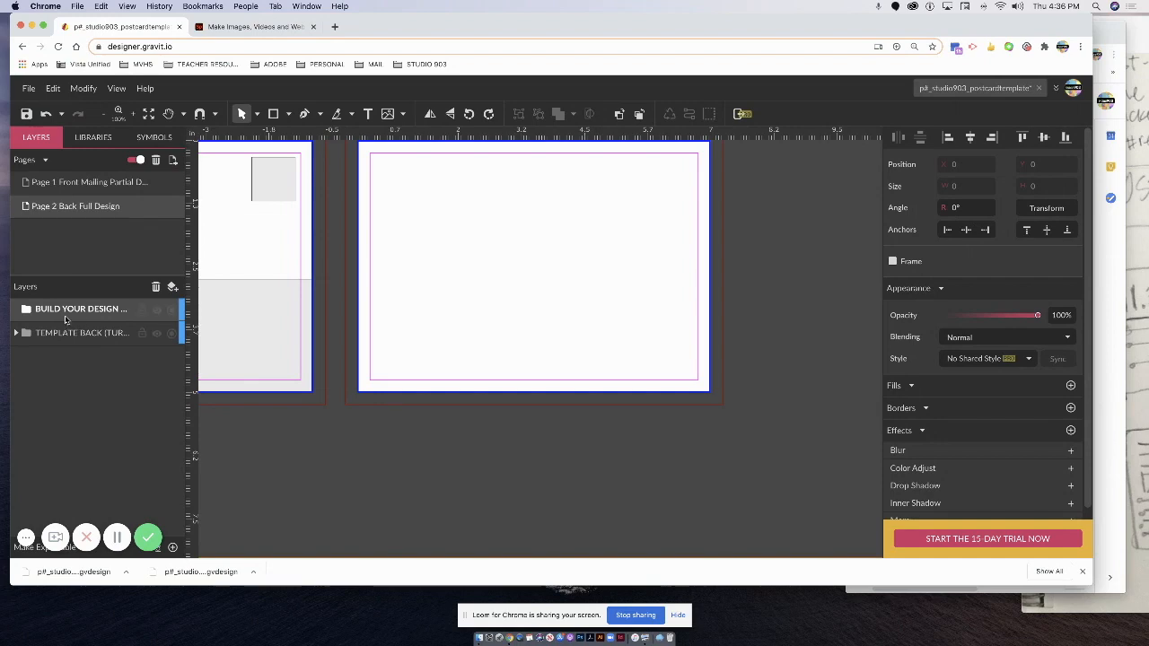
pyautogui.press('space')
pyautogui.moveTo(385, 307); pyautogui.dragTo(756, 330)
pyautogui.click(90, 183)
# Inspect the front page's safety margin layers, recentre Page 1, and save the design.
pyautogui.click(67, 357)
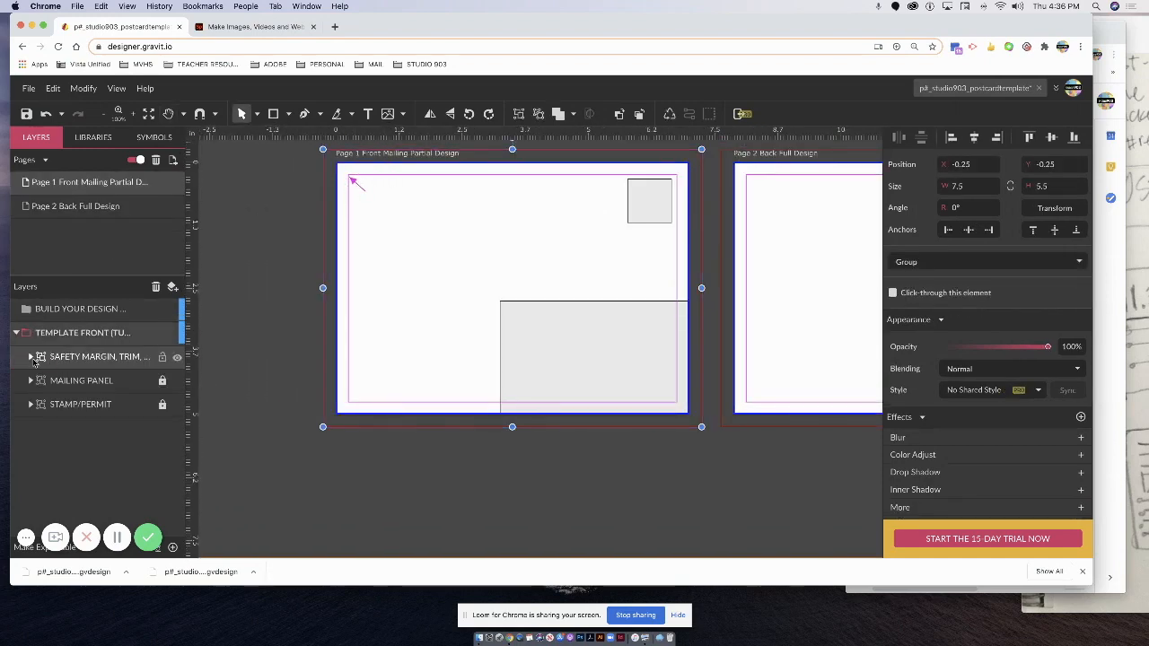
pyautogui.click(30, 357)
pyautogui.scroll(-3, 140, 452)
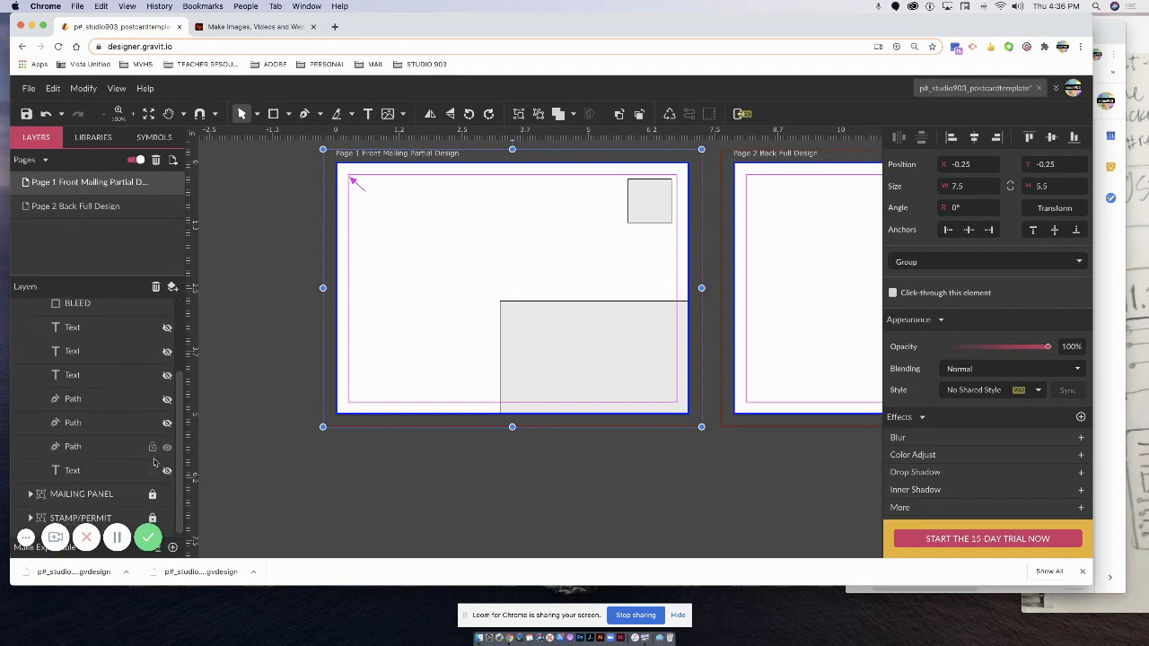
pyautogui.scroll(3, 14, 339)
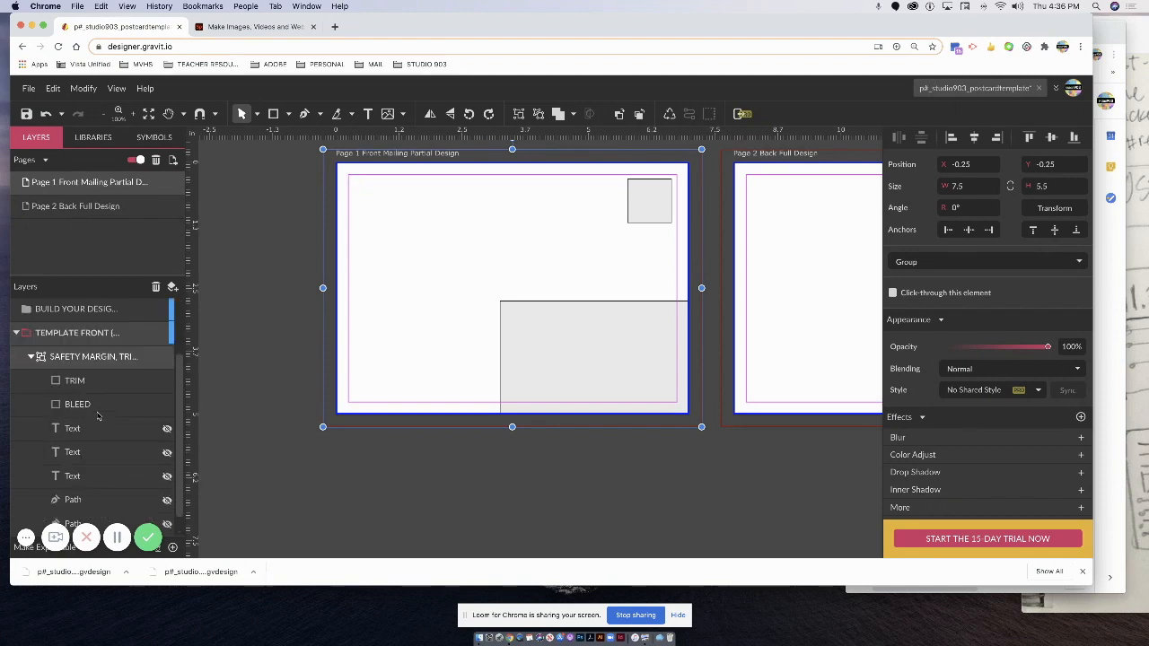
pyautogui.click(30, 357)
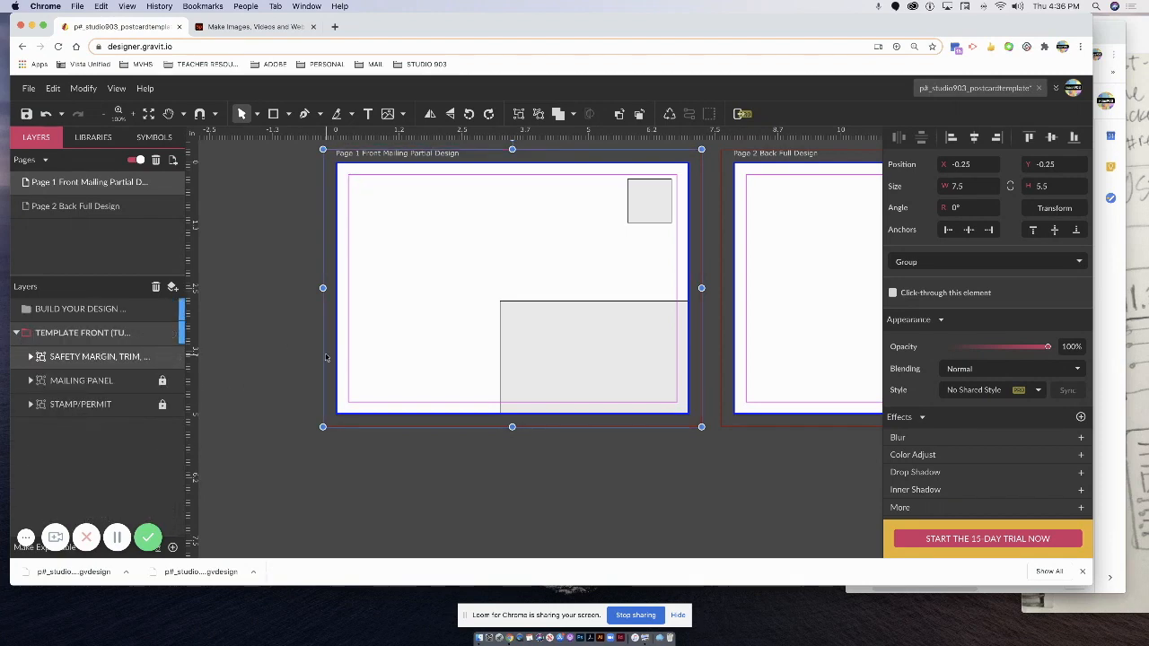
pyautogui.press('space')
pyautogui.moveTo(270, 243); pyautogui.dragTo(256, 322)
pyautogui.press('super+s')
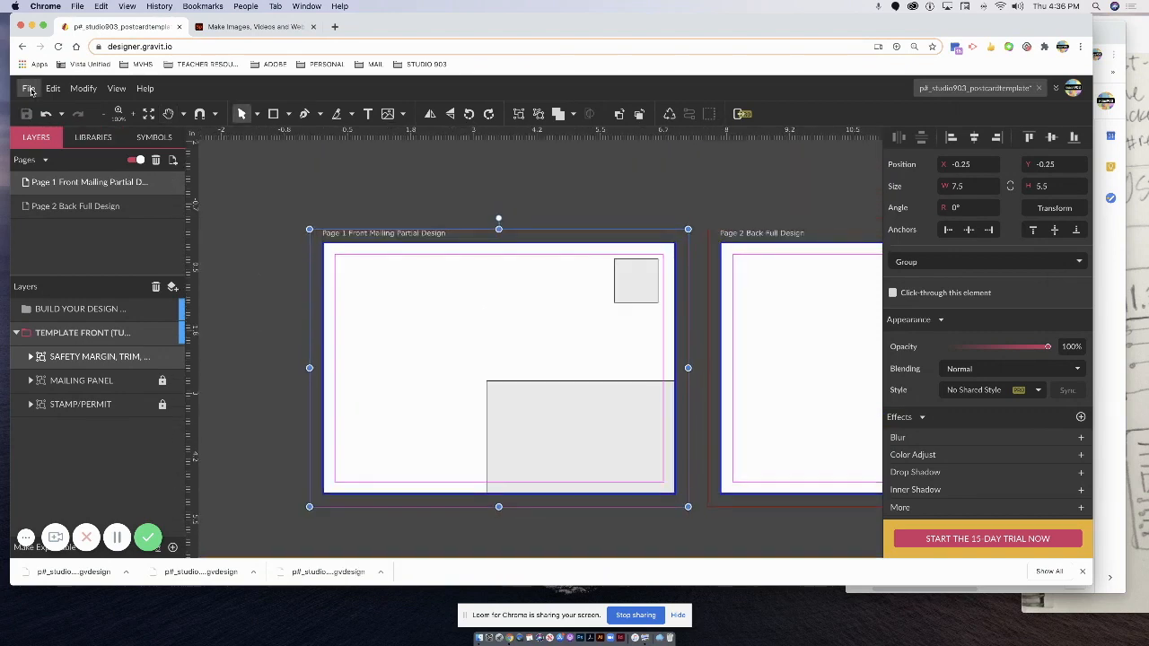
# Save a cloud copy named p#_sample_postcard, then dismiss the downloads bar and zoom in.
pyautogui.click(30, 89)
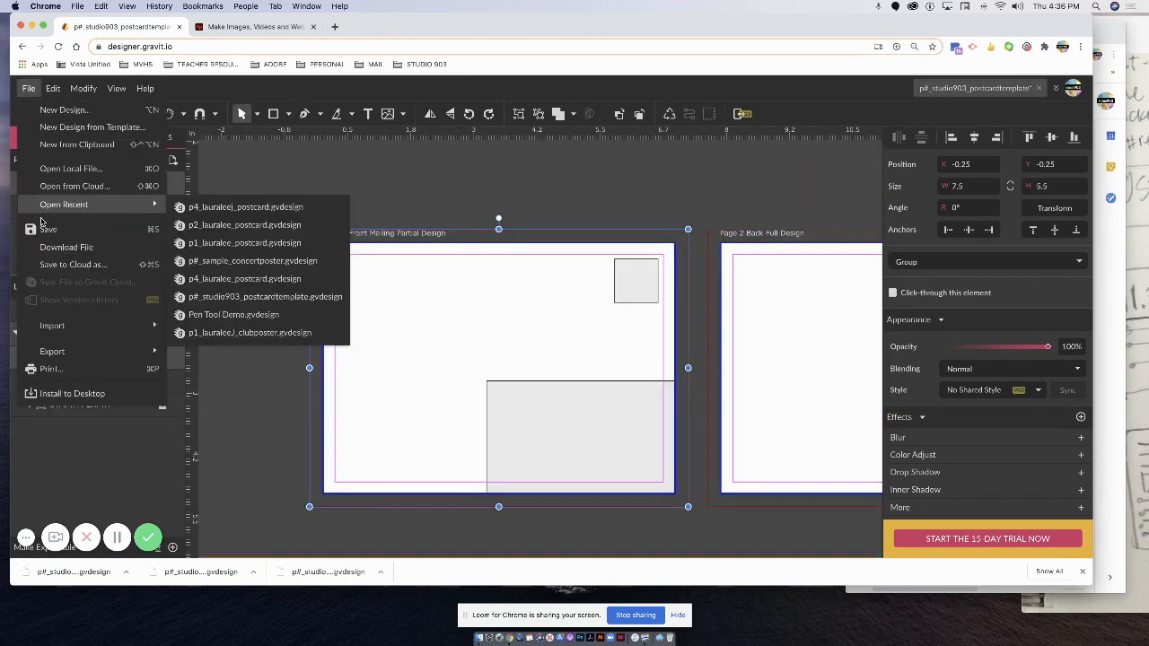
pyautogui.click(63, 265)
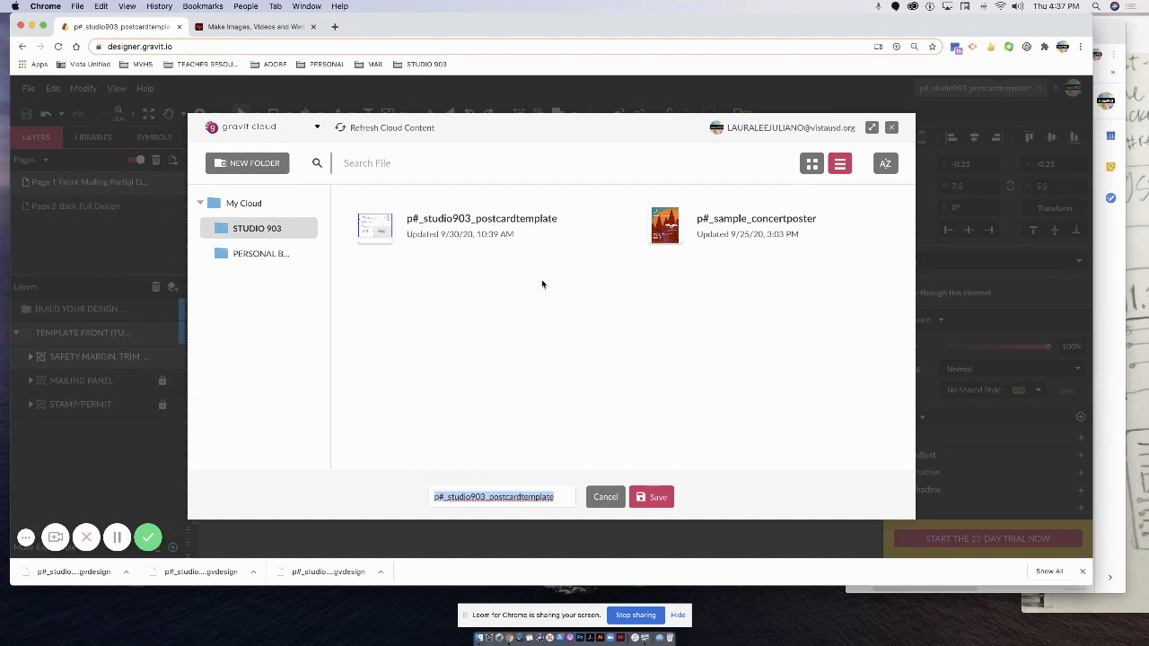
pyautogui.click(457, 502)
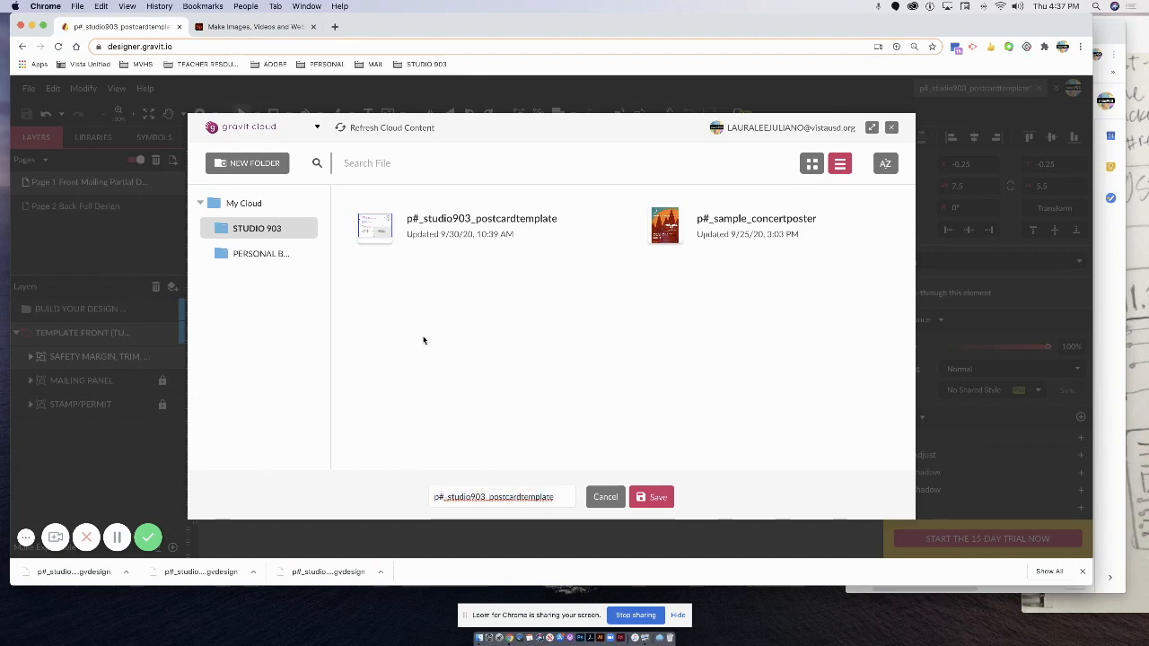
pyautogui.moveTo(486, 497); pyautogui.dragTo(446, 498)
pyautogui.write('Sample')
pyautogui.moveTo(507, 498); pyautogui.dragTo(564, 496)
pyautogui.press('BackSpace')
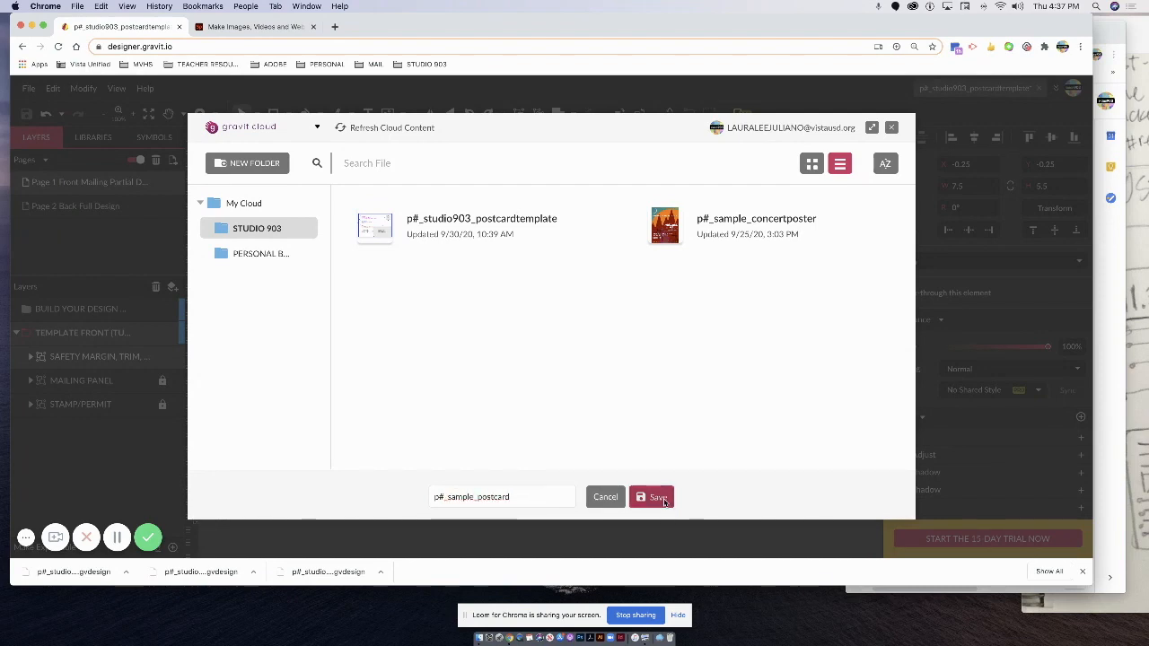
pyautogui.click(657, 498)
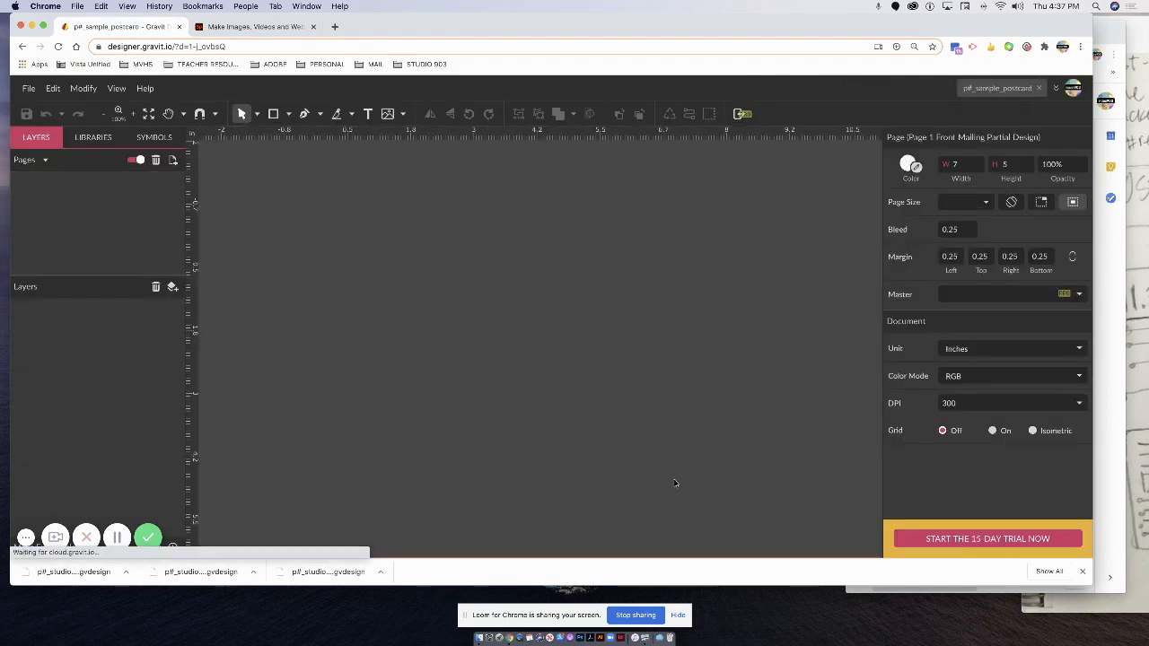
pyautogui.click(1081, 571)
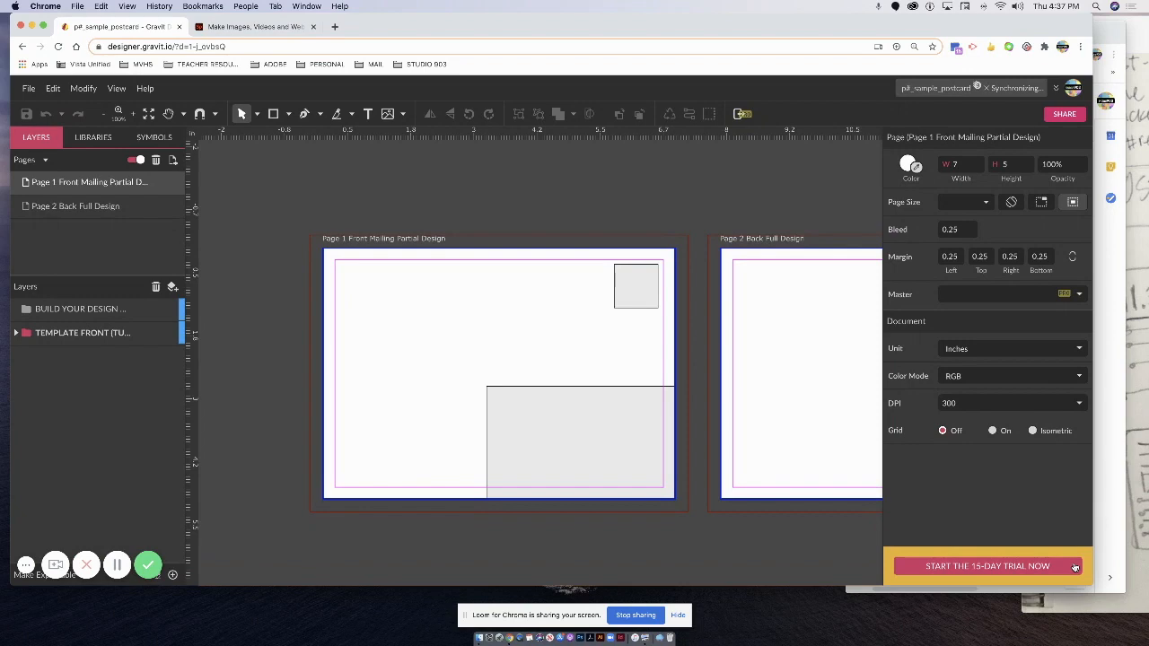
pyautogui.press('super+plus')
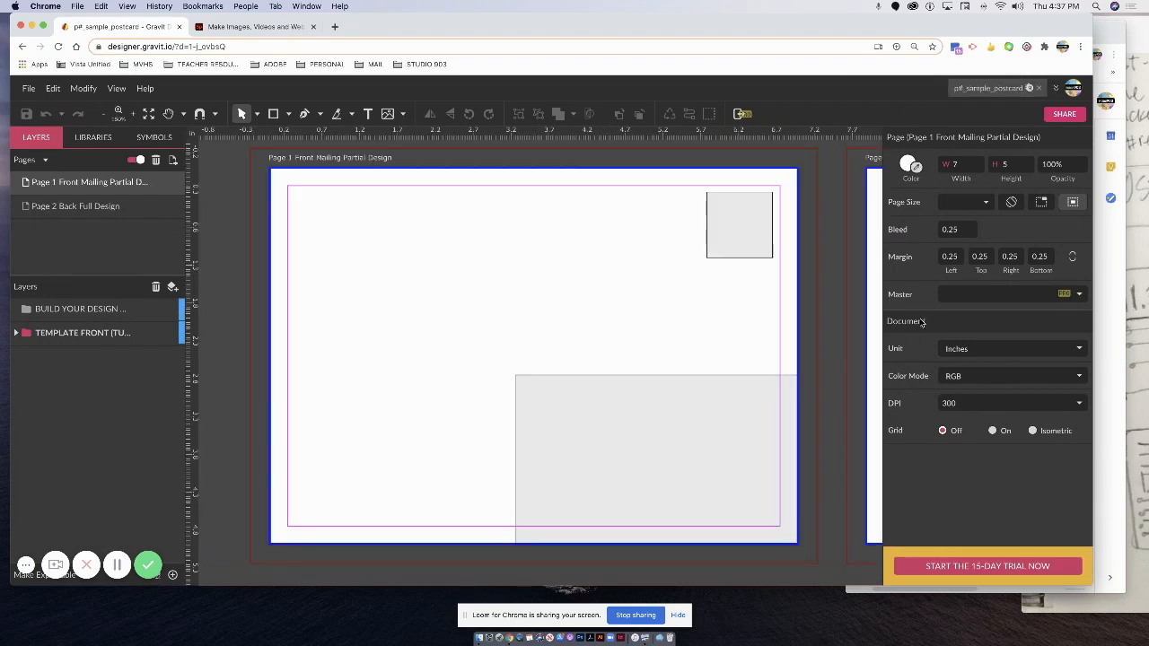
pyautogui.click(1141, 212)
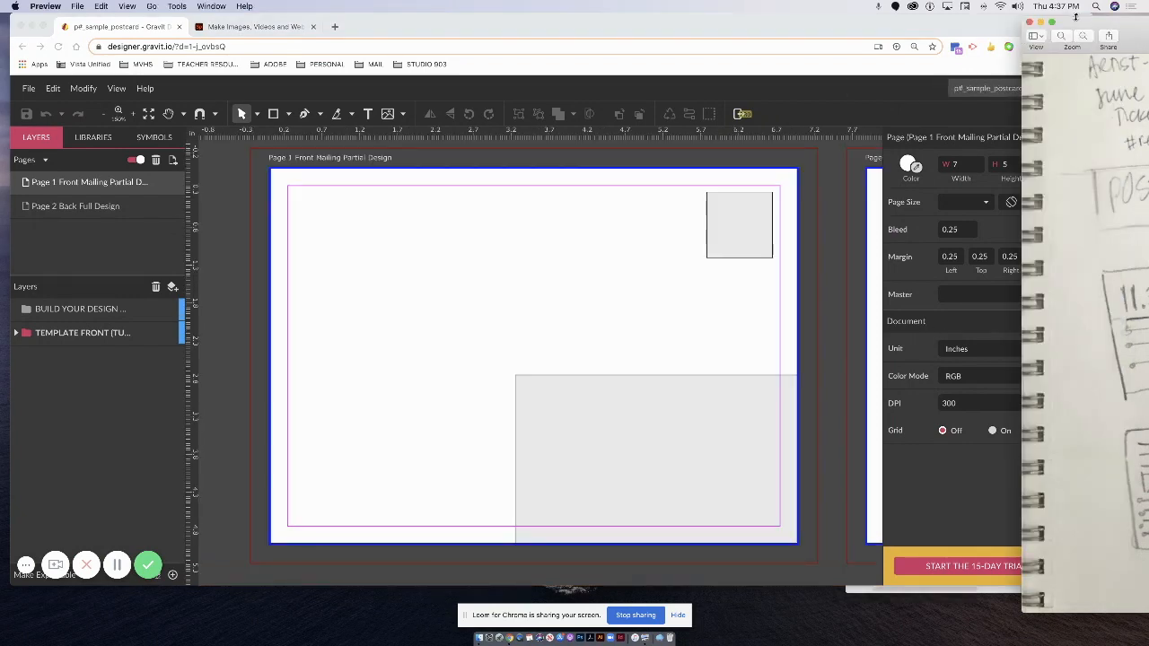
pyautogui.moveTo(1074, 16); pyautogui.dragTo(676, 6)
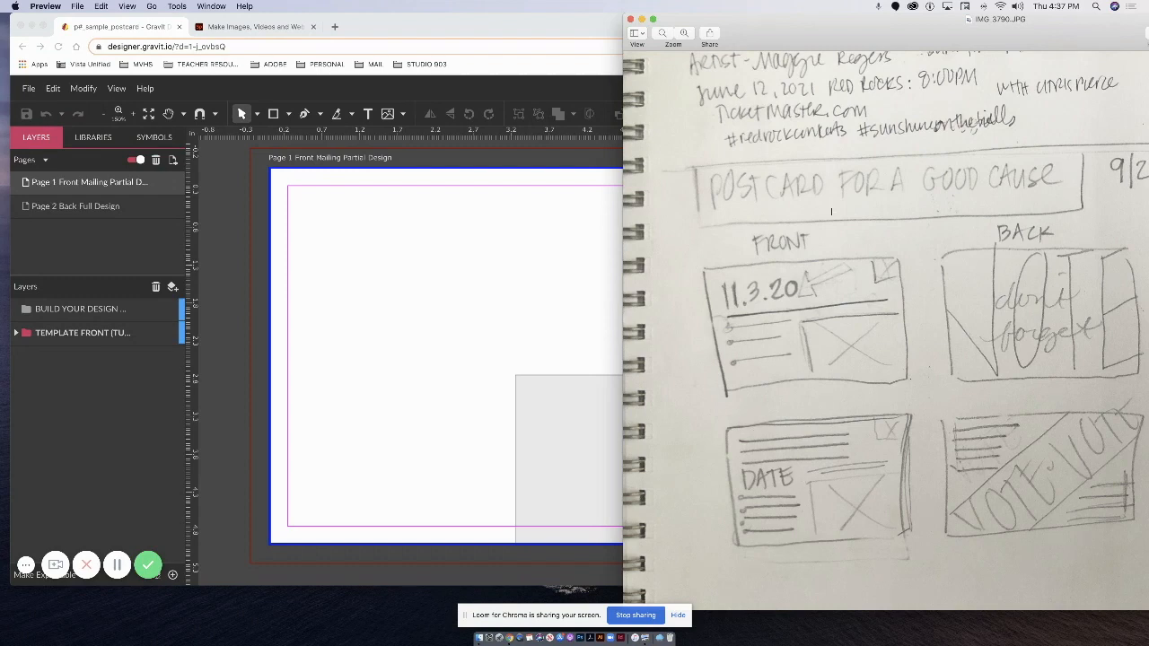
pyautogui.moveTo(629, 29); pyautogui.dragTo(923, 30)
pyautogui.click(481, 315)
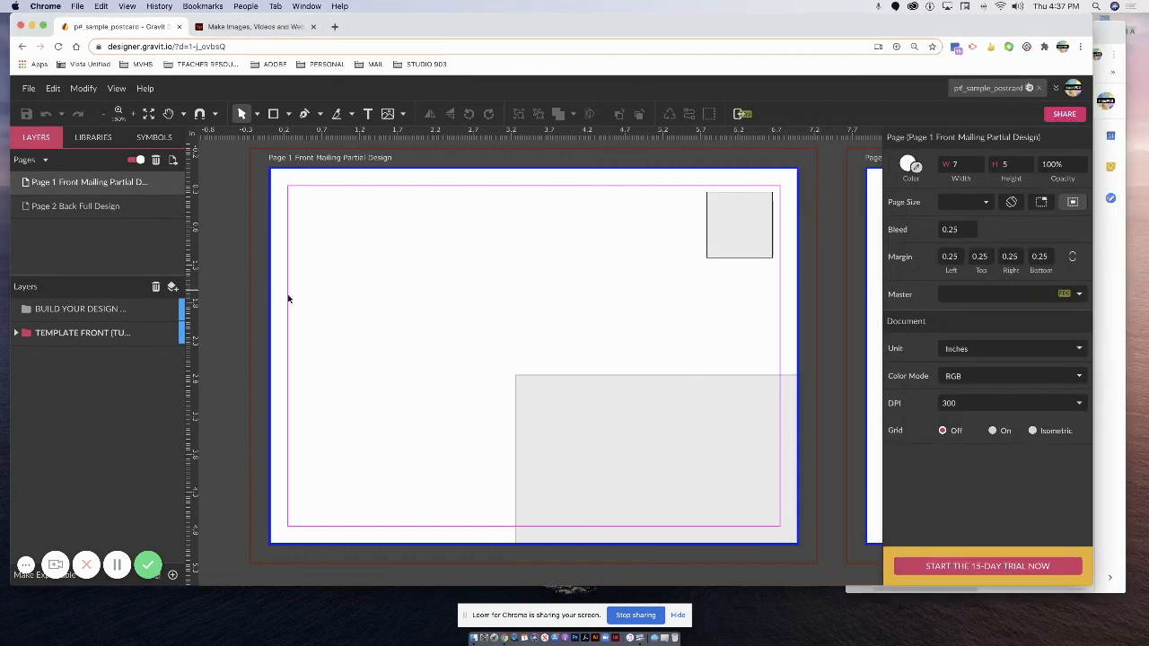
# Draw a rectangle covering the postcard front's left half, with its top edge on the bleed line.
pyautogui.click(122, 308)
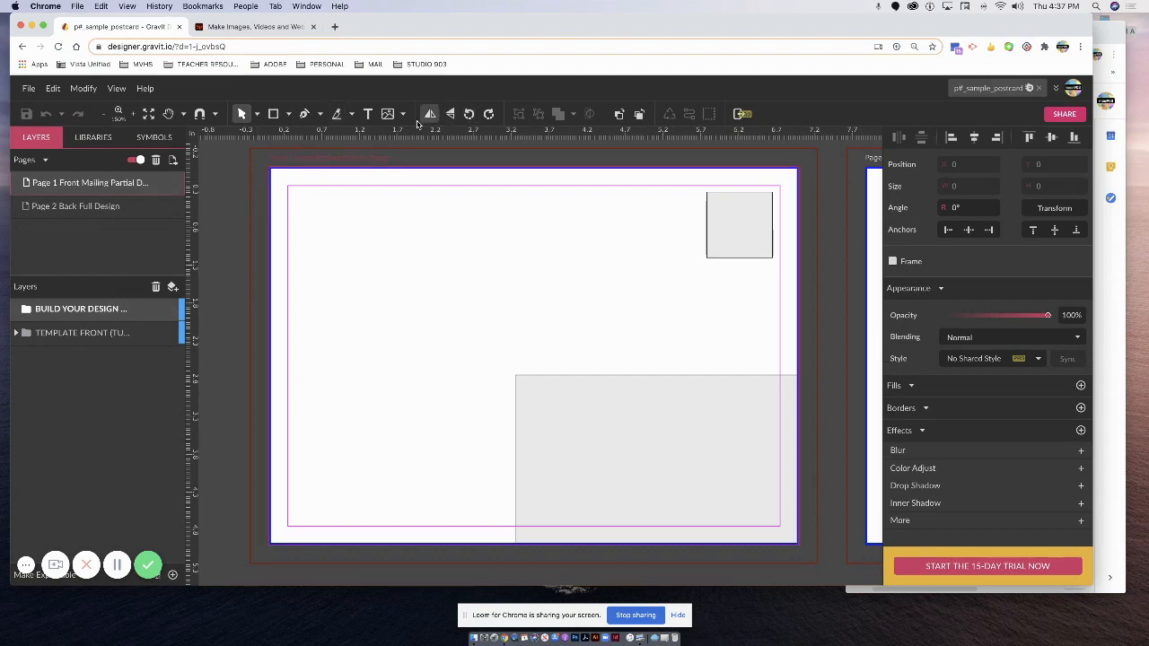
pyautogui.click(273, 114)
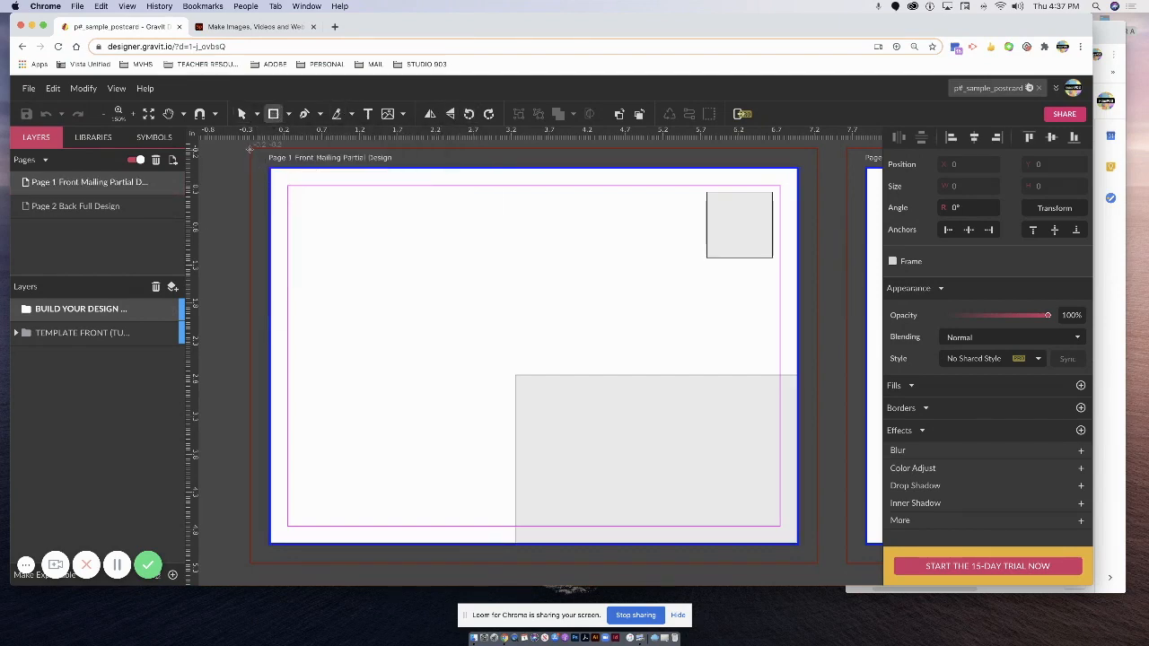
pyautogui.moveTo(250, 150); pyautogui.dragTo(515, 562)
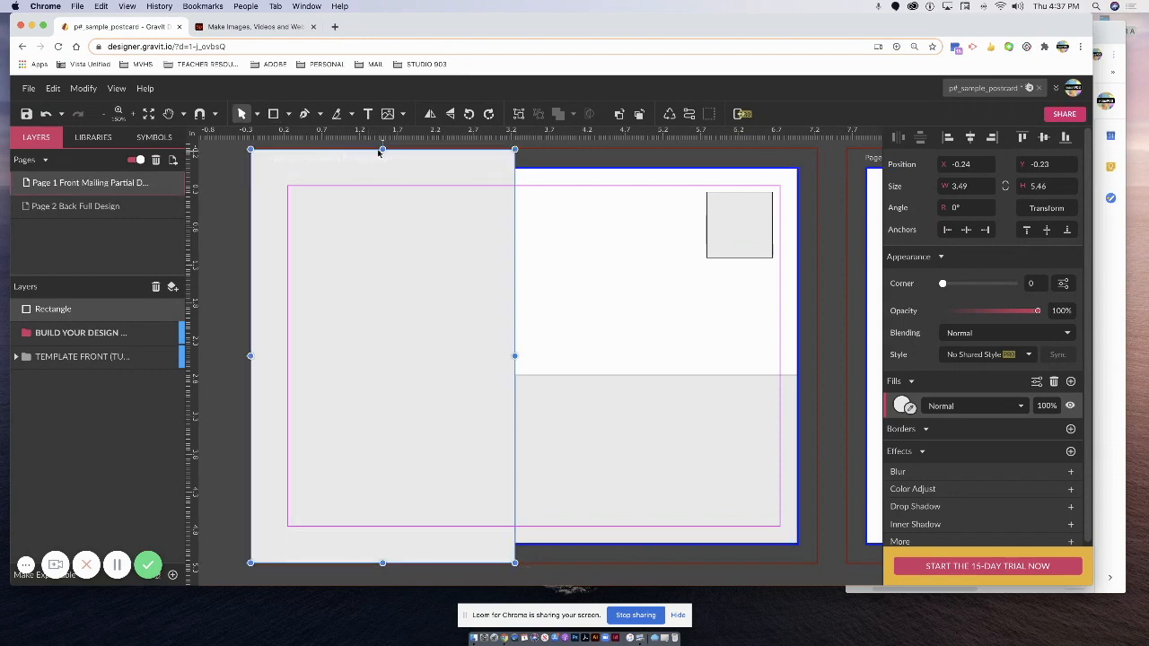
pyautogui.moveTo(382, 148); pyautogui.dragTo(382, 149)
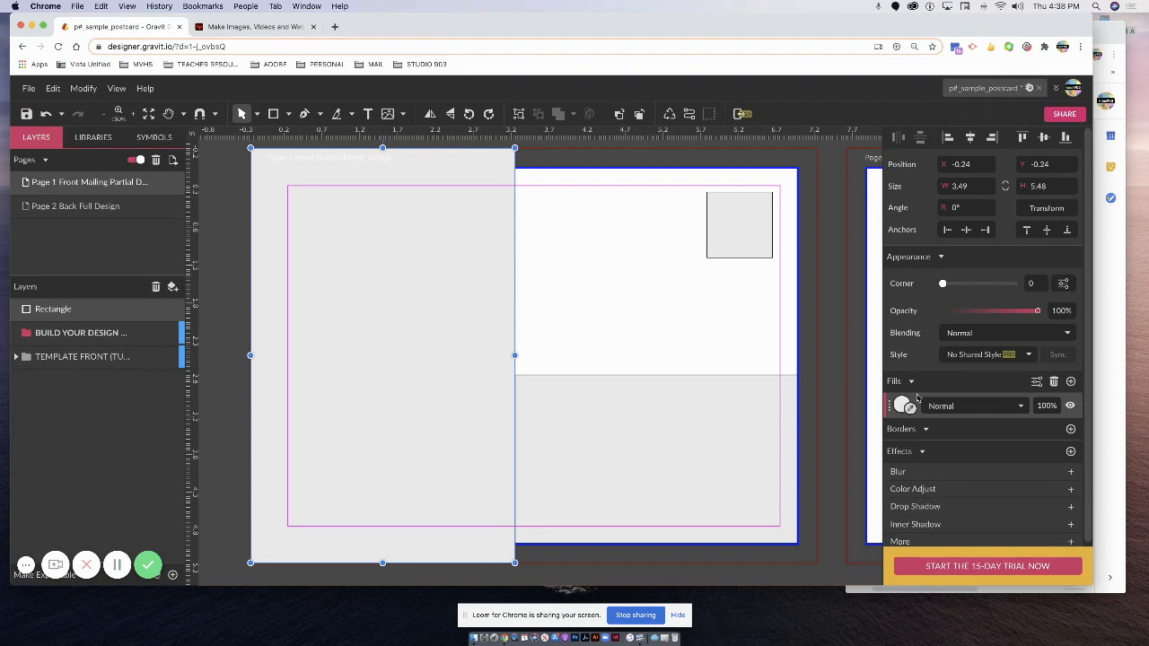
pyautogui.click(707, 290)
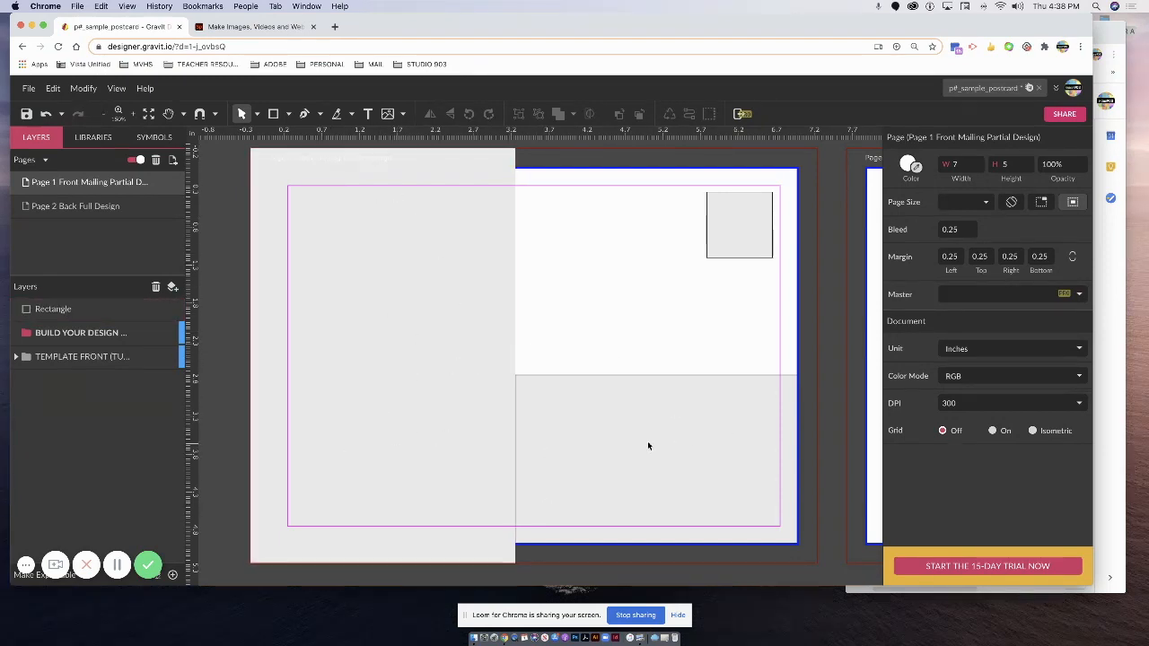
# Fill the left-half rectangle with a lightened blue-grey and drag a vertical guide onto the postcard.
pyautogui.click(414, 291)
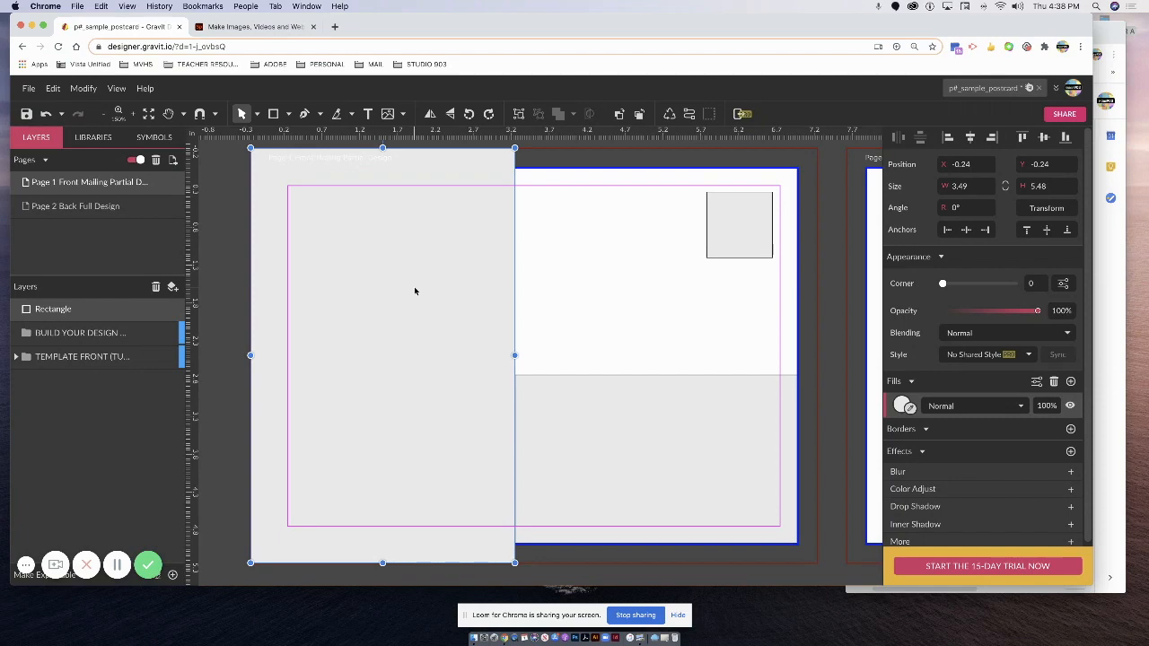
pyautogui.click(903, 405)
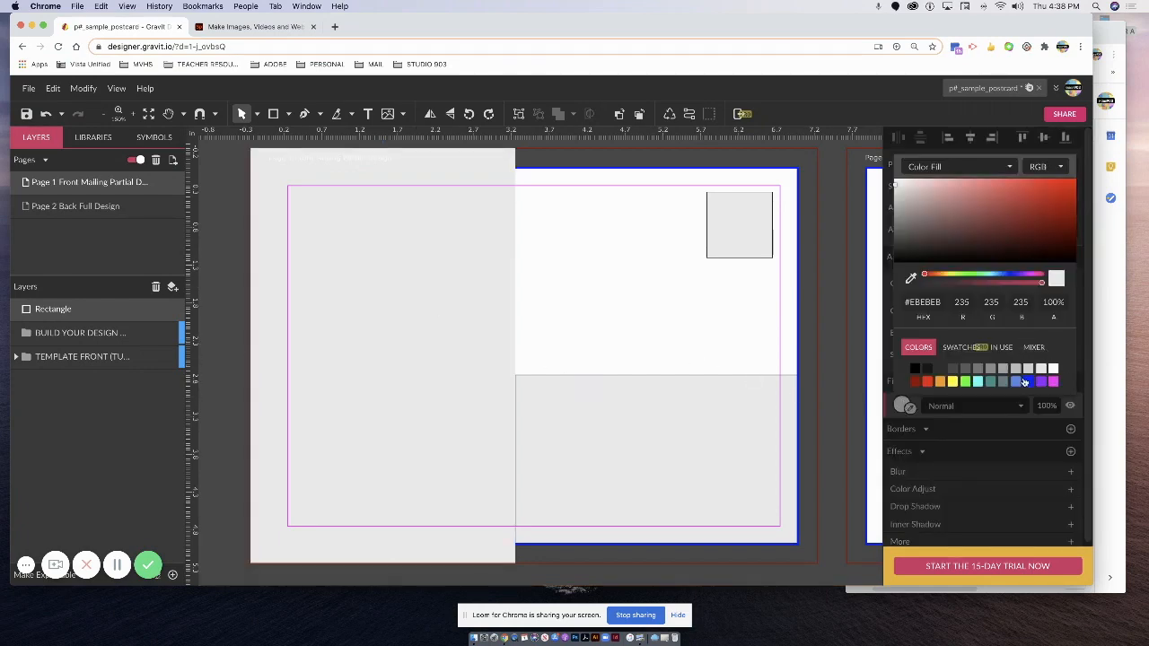
pyautogui.click(1004, 382)
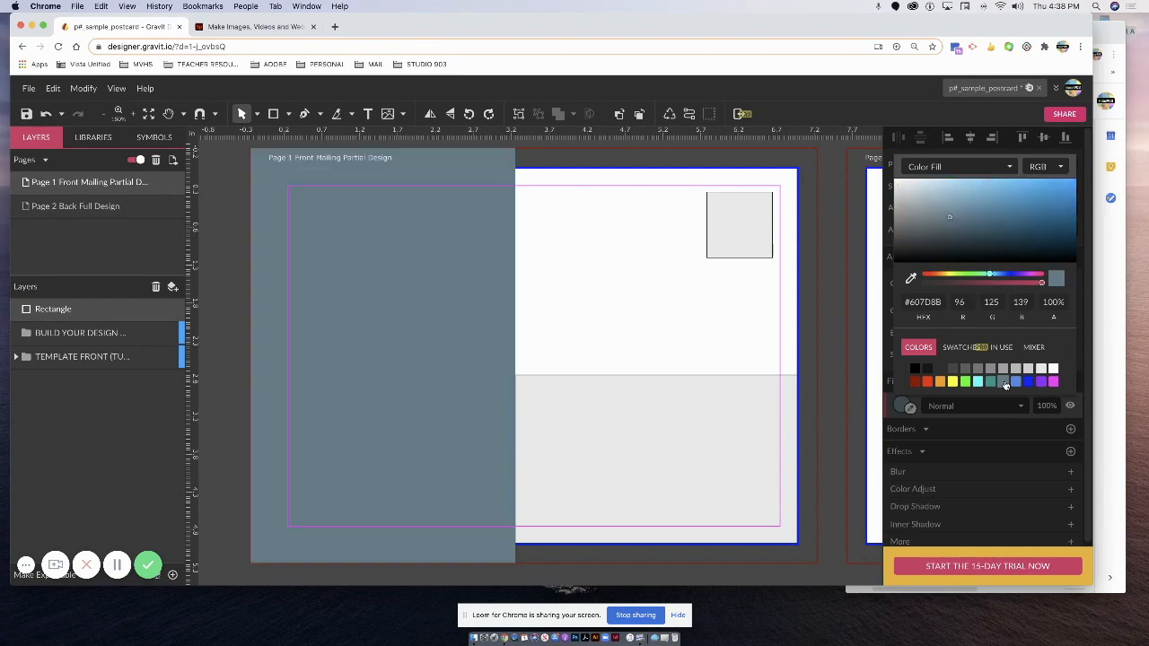
pyautogui.moveTo(961, 213); pyautogui.dragTo(953, 201)
pyautogui.click(551, 315)
pyautogui.click(510, 312)
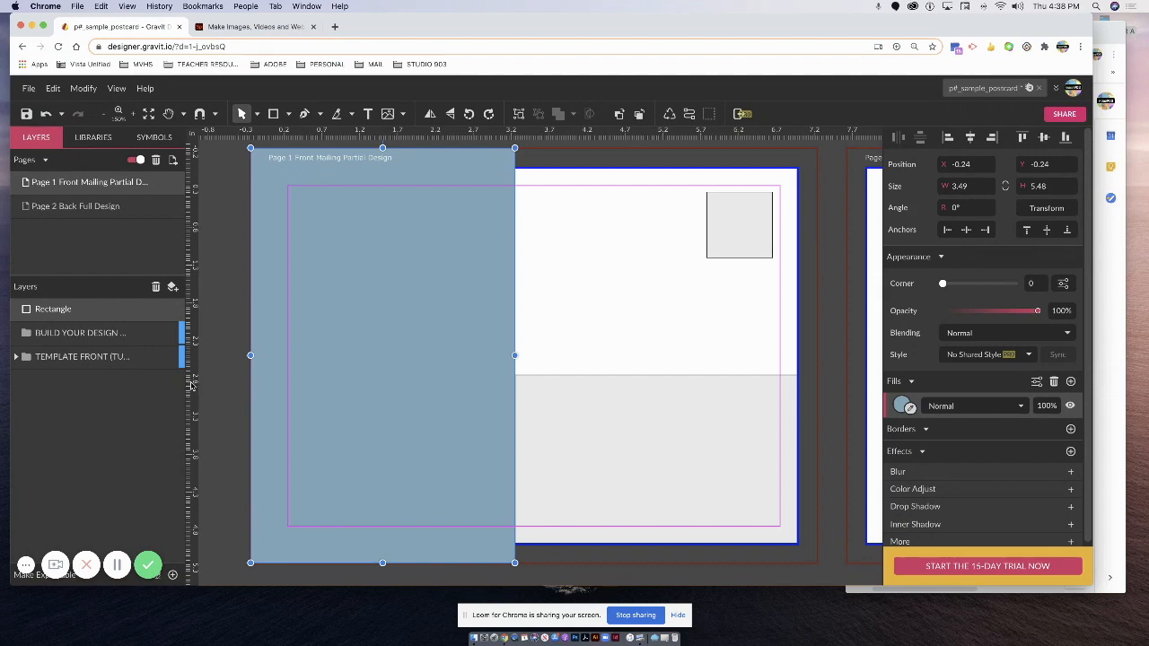
pyautogui.moveTo(198, 392); pyautogui.dragTo(495, 438)
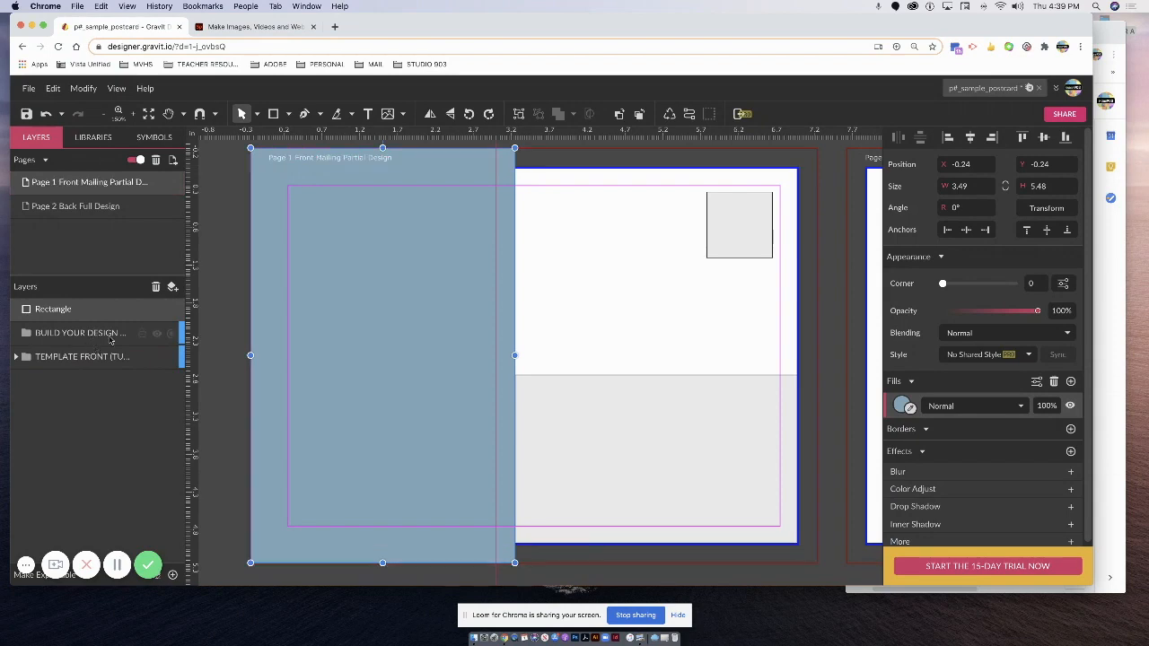
# Move the TRIM layer from SAFETY MARGIN to the top of the layer stack.
pyautogui.click(15, 358)
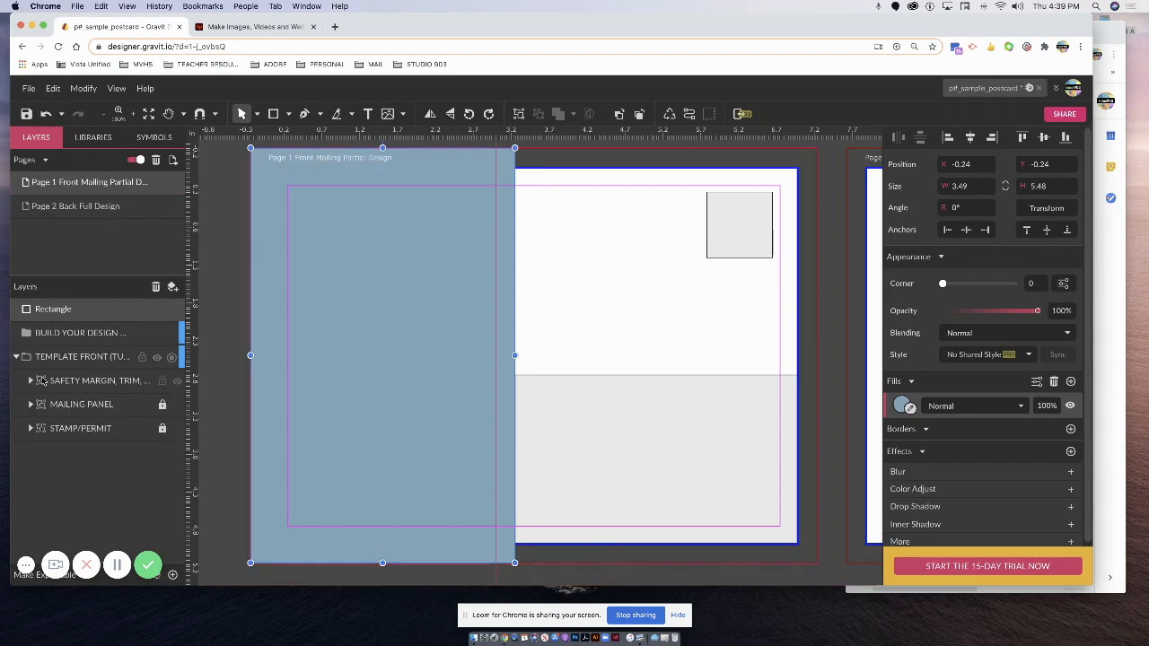
pyautogui.click(31, 382)
pyautogui.click(31, 382)
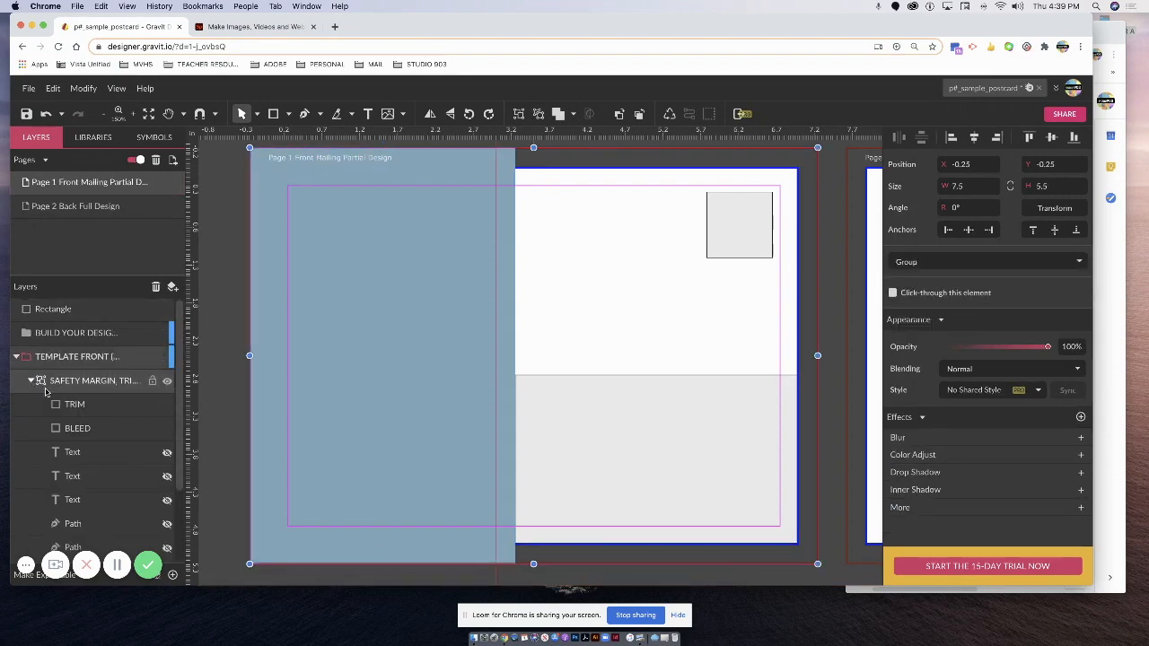
pyautogui.moveTo(82, 409); pyautogui.dragTo(85, 308)
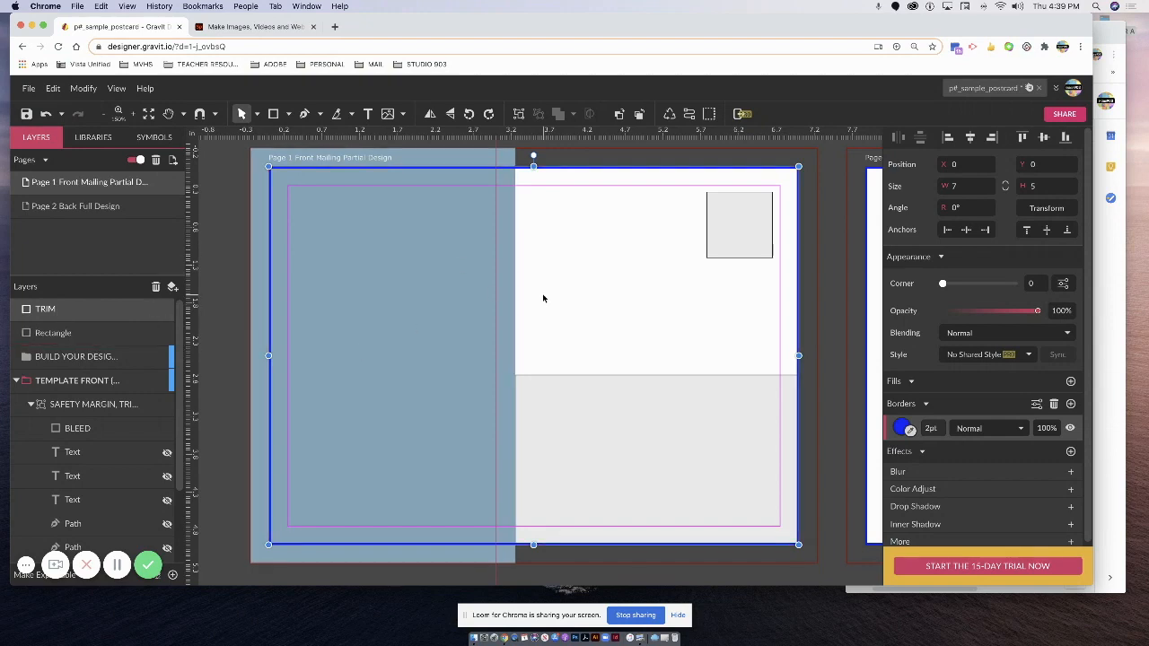
pyautogui.click(585, 315)
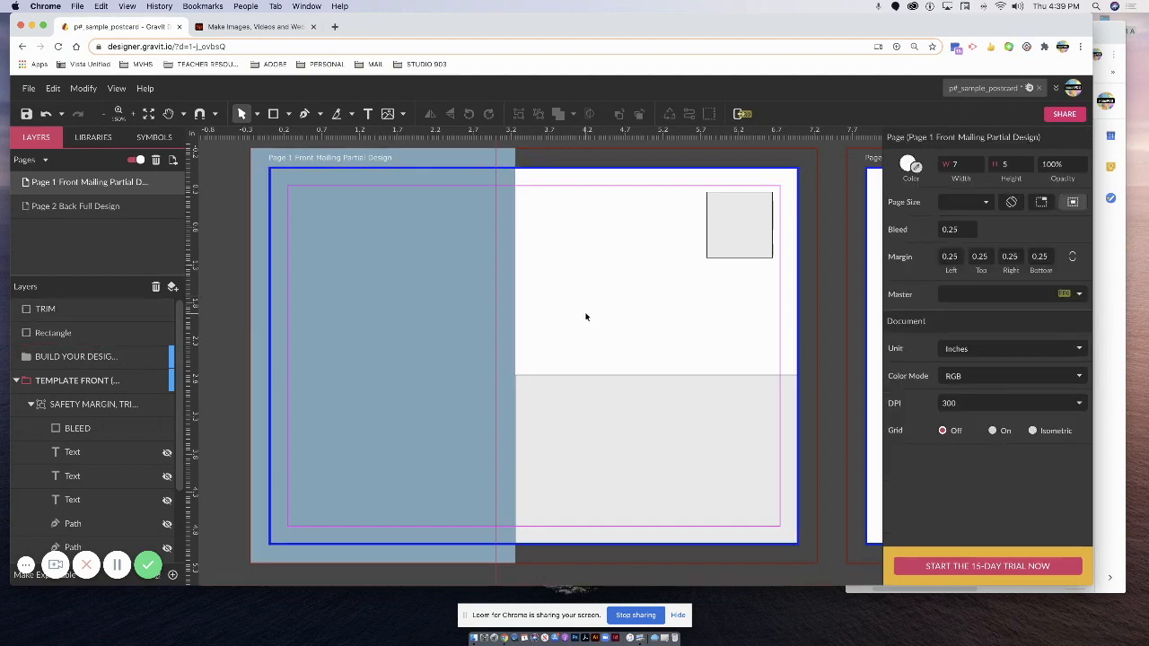
pyautogui.click(367, 115)
pyautogui.click(367, 115)
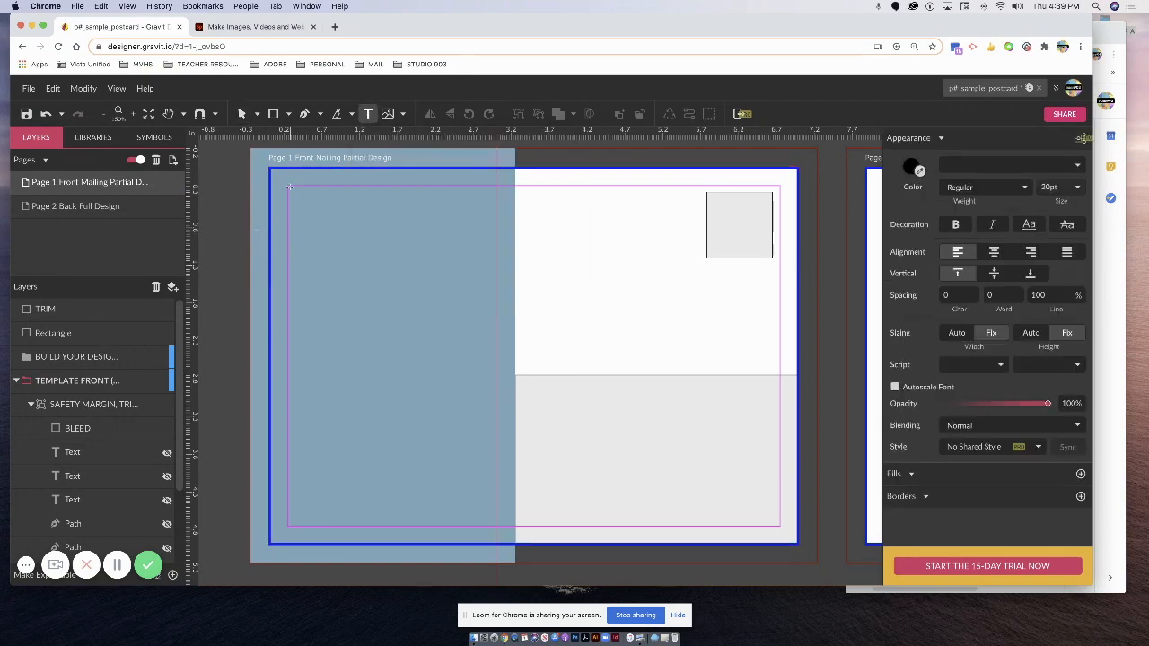
# Draw a text box on the panel, move the Rectangle layer into BUILD YOUR DESIGN, and bring up the notes.
pyautogui.click(80, 356)
pyautogui.click(16, 381)
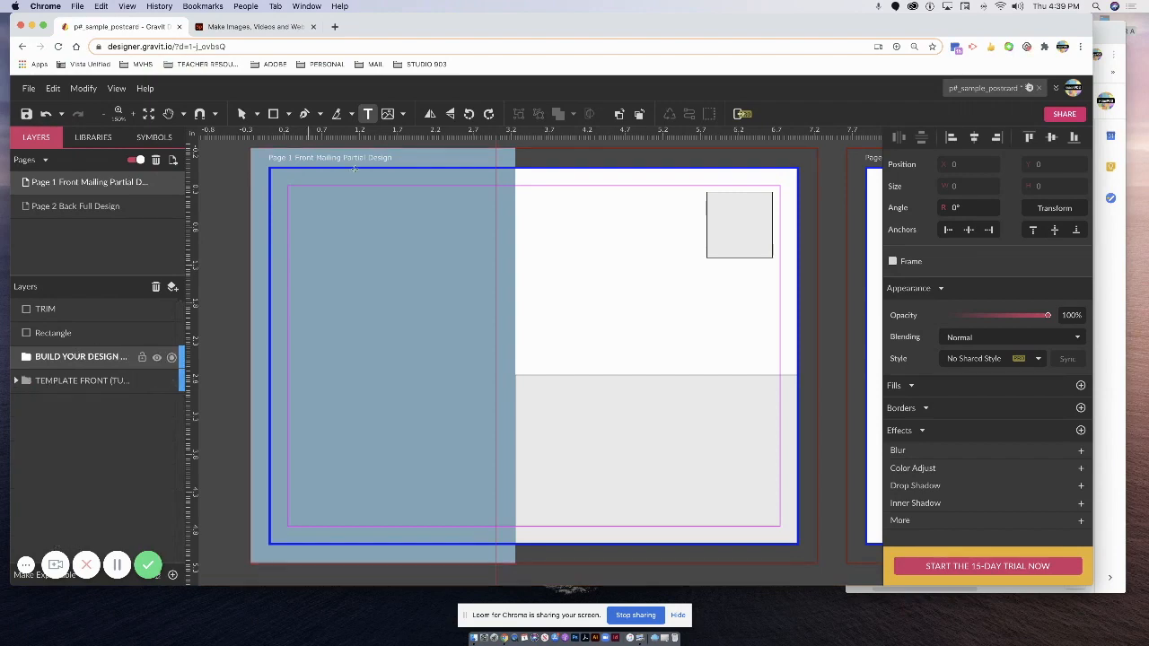
pyautogui.moveTo(288, 185); pyautogui.dragTo(496, 526)
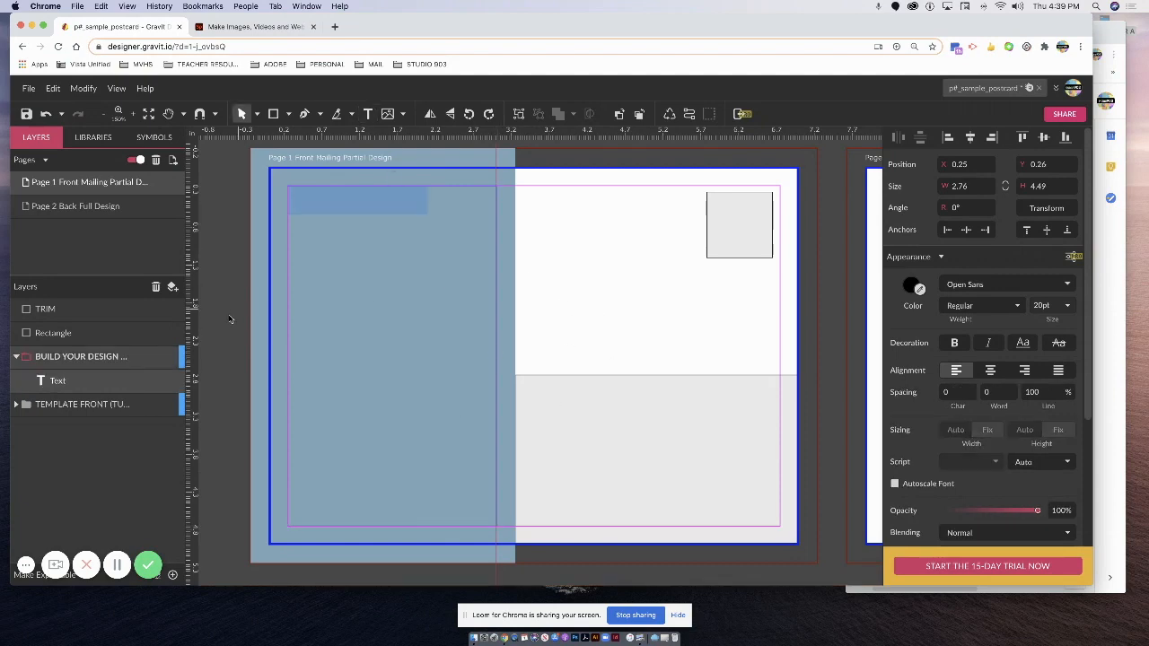
pyautogui.moveTo(58, 336); pyautogui.dragTo(61, 370)
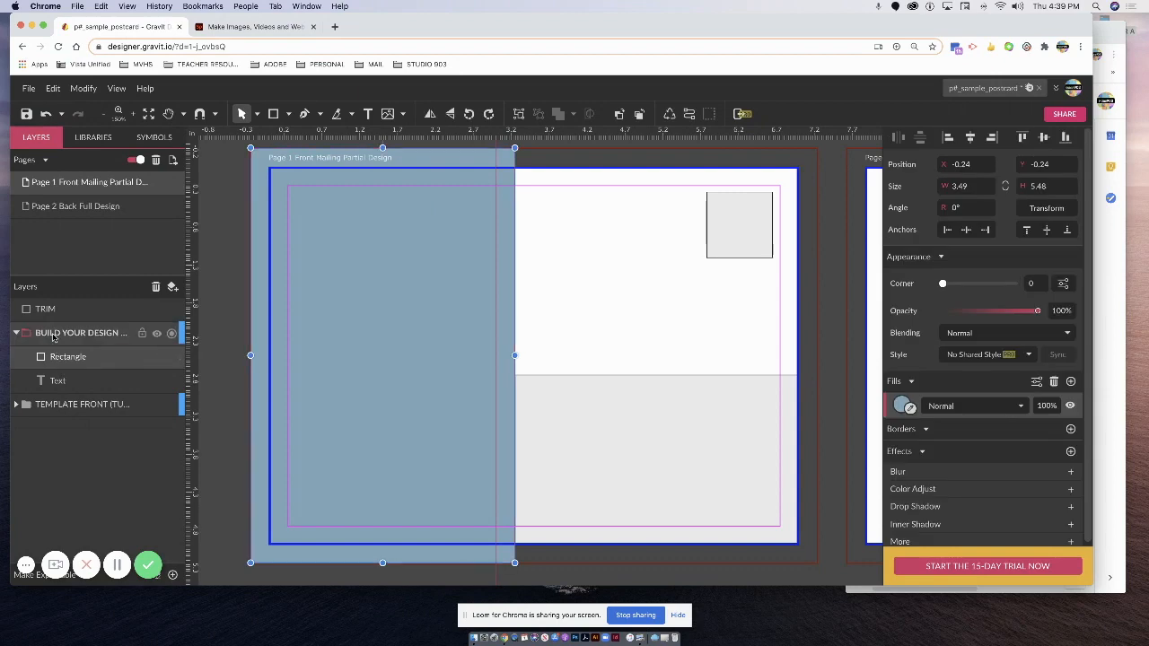
pyautogui.click(627, 314)
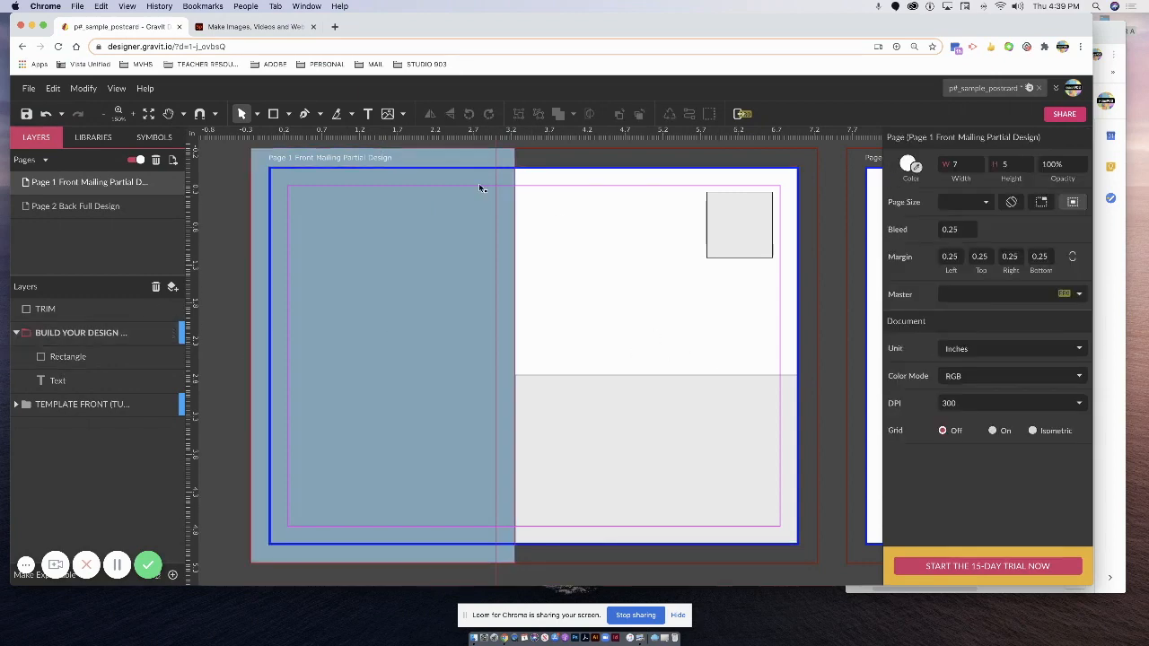
pyautogui.click(1115, 434)
pyautogui.moveTo(1085, 22); pyautogui.dragTo(1132, 47)
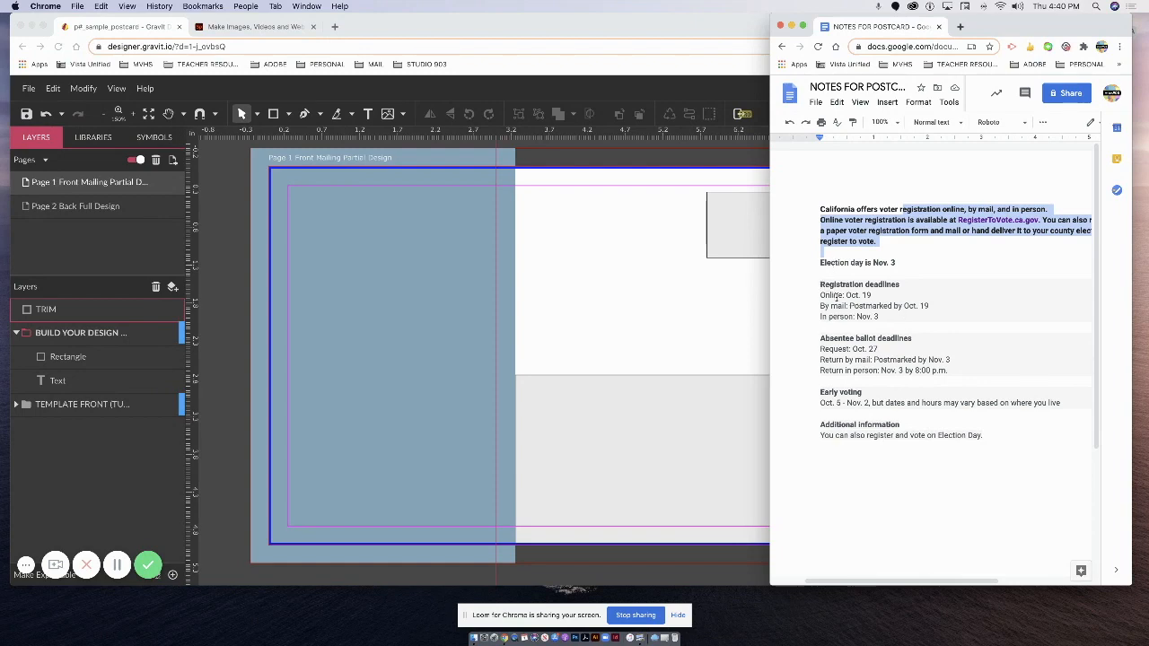
# Select the registration deadlines in the notes and place a new text box atop the blue-grey panel.
pyautogui.moveTo(811, 284); pyautogui.dragTo(911, 330)
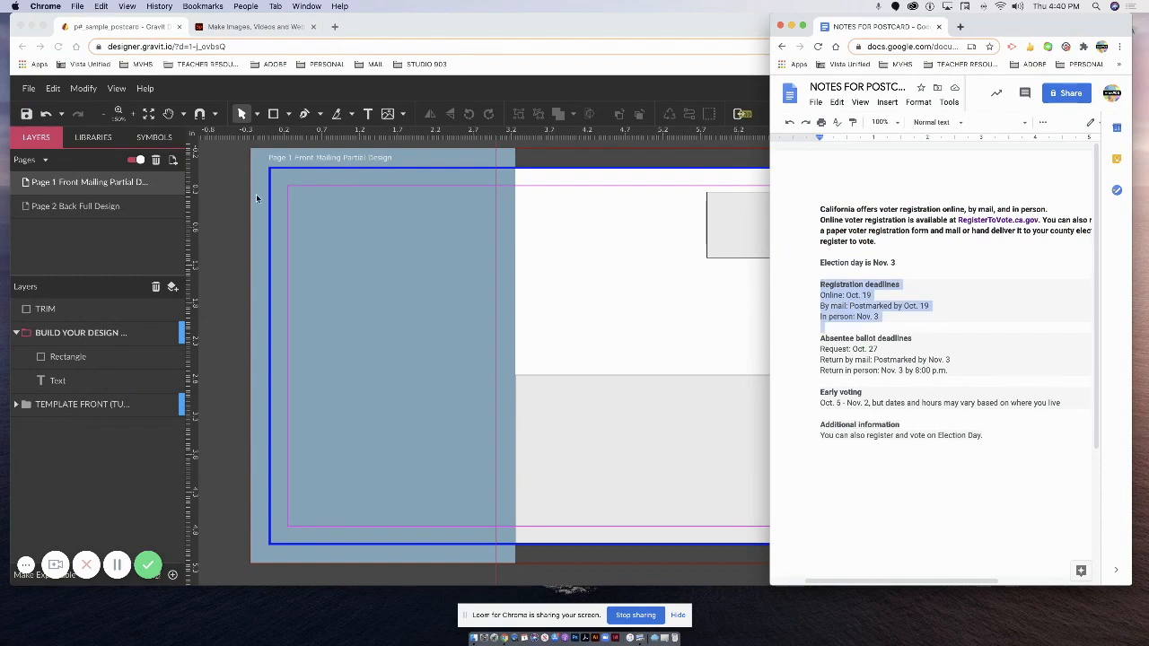
pyautogui.click(255, 194)
pyautogui.click(309, 188)
pyautogui.click(367, 113)
pyautogui.click(306, 201)
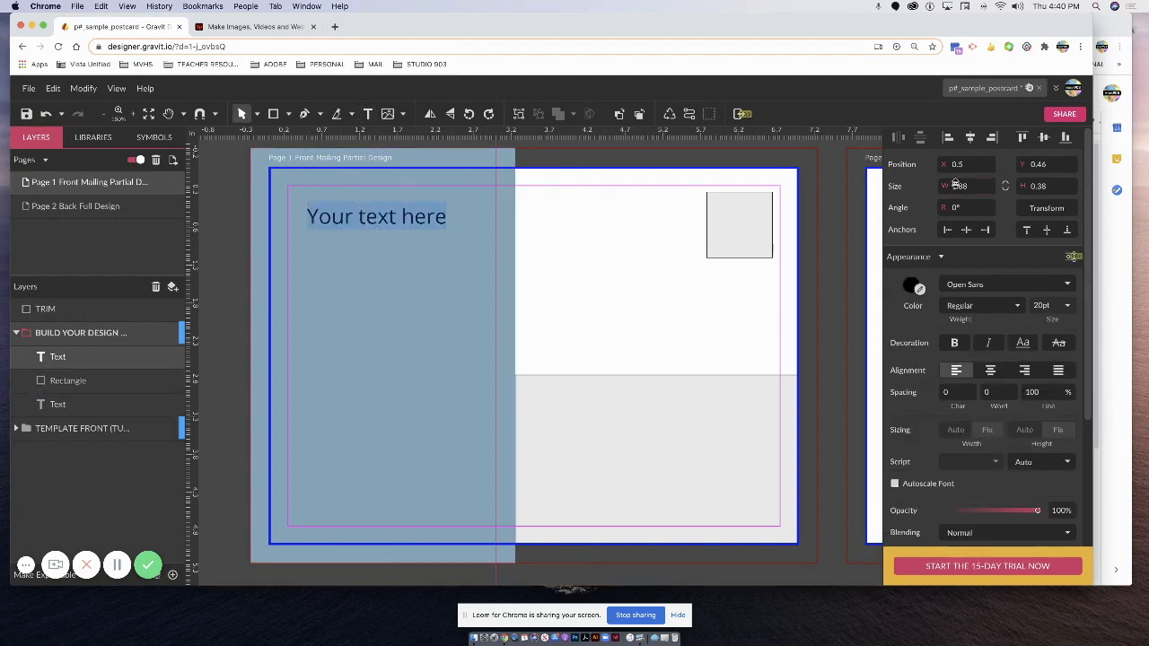
# Narrow the Gravit window so the notes document sits alongside it.
pyautogui.click(1116, 198)
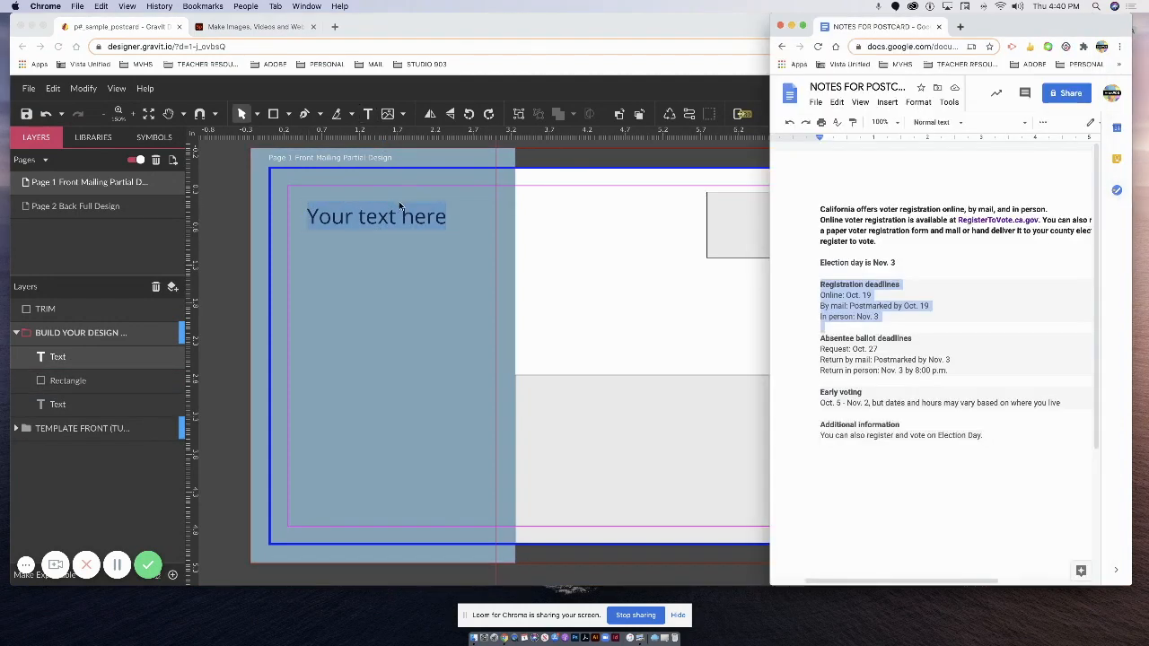
pyautogui.click(413, 220)
pyautogui.moveTo(1128, 140); pyautogui.dragTo(857, 141)
pyautogui.moveTo(1011, 31); pyautogui.dragTo(1058, 28)
pyautogui.click(310, 219)
pyautogui.doubleClick(329, 216)
pyautogui.press('Escape')
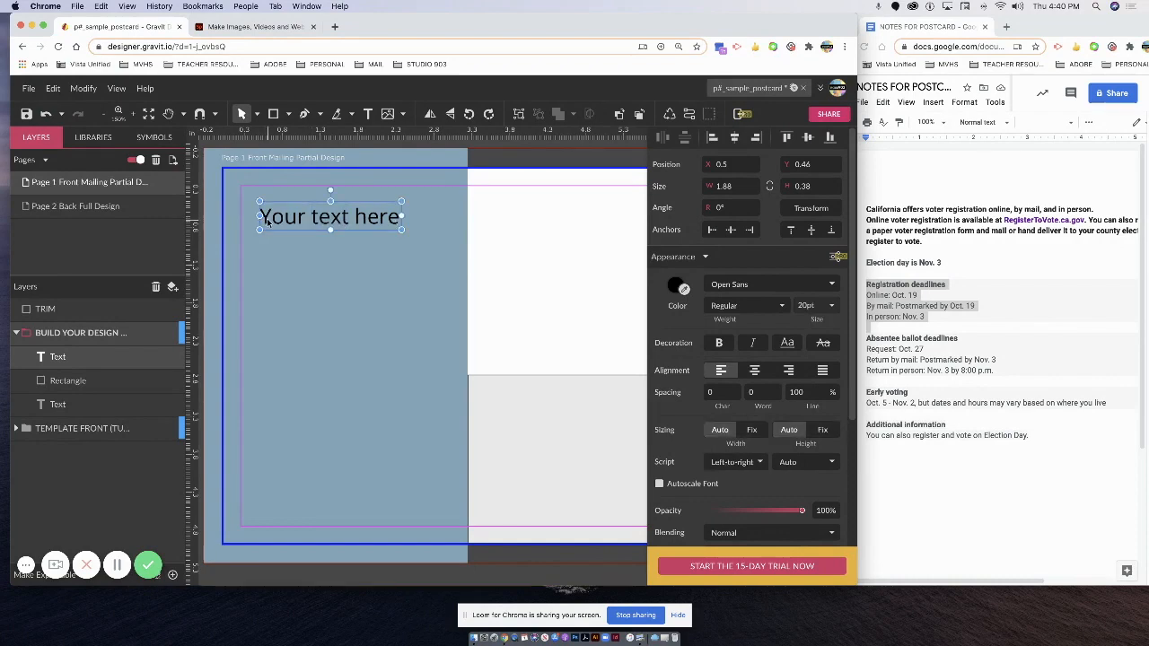
# Replace the placeholder with 'Registration Deadlines' and 'Online: 10.19'.
pyautogui.doubleClick(266, 222)
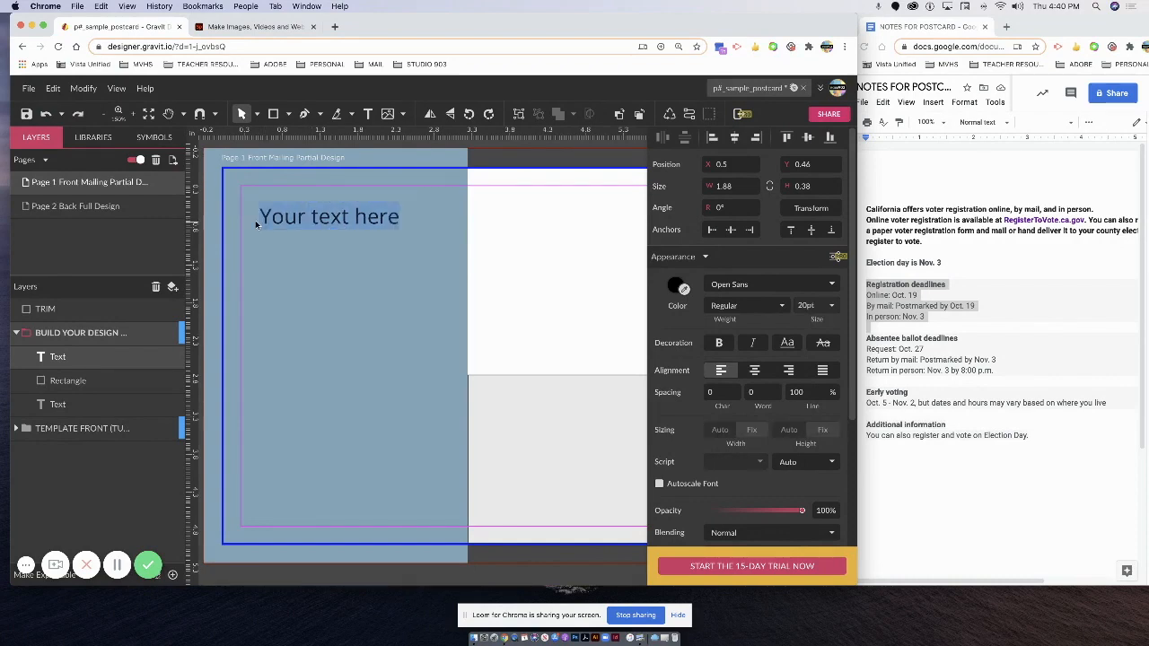
pyautogui.write('Regis')
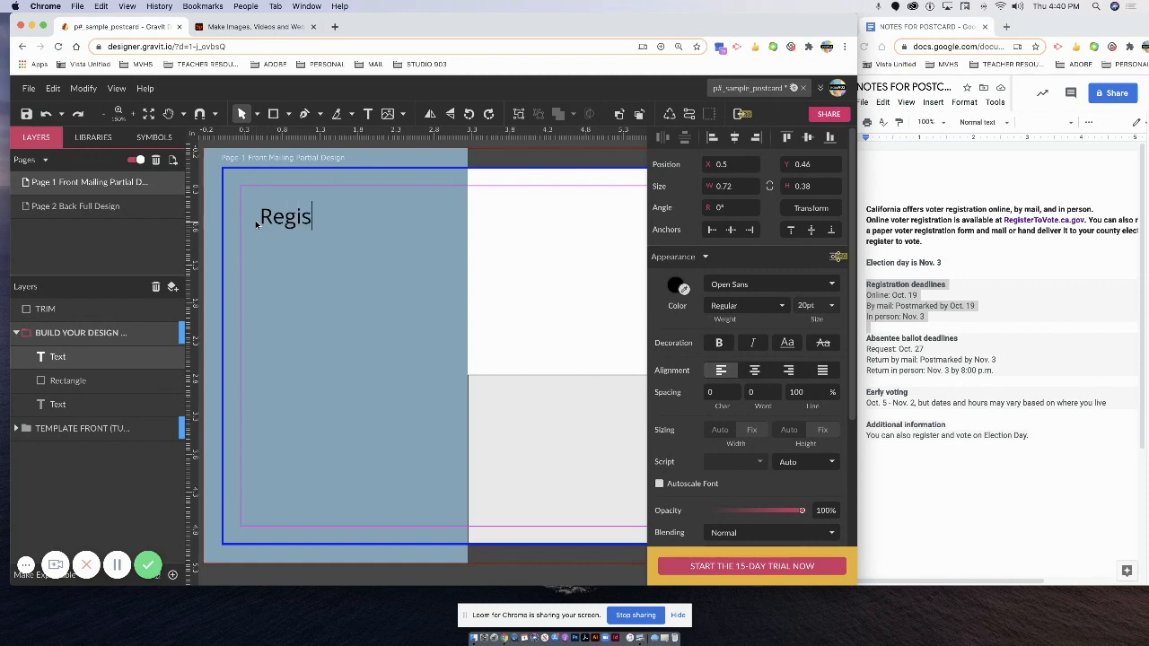
pyautogui.write('tration Deadlin')
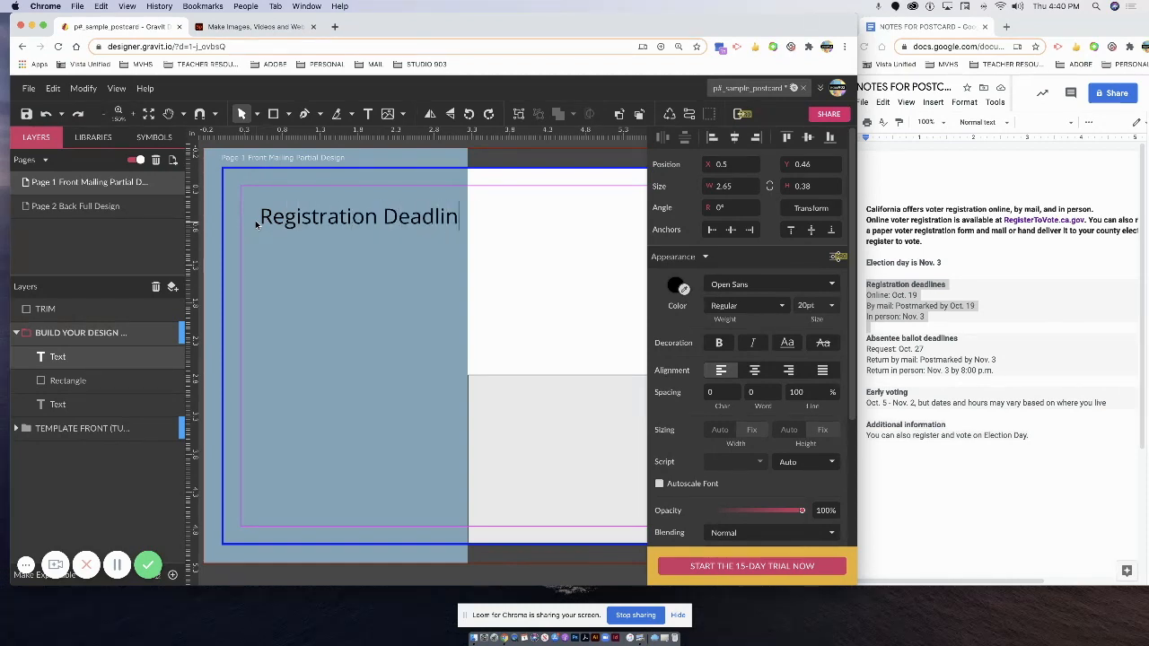
pyautogui.write('es Online: Oct')
pyautogui.press('BackSpace')
pyautogui.press('BackSpace')
pyautogui.press('BackSpace')
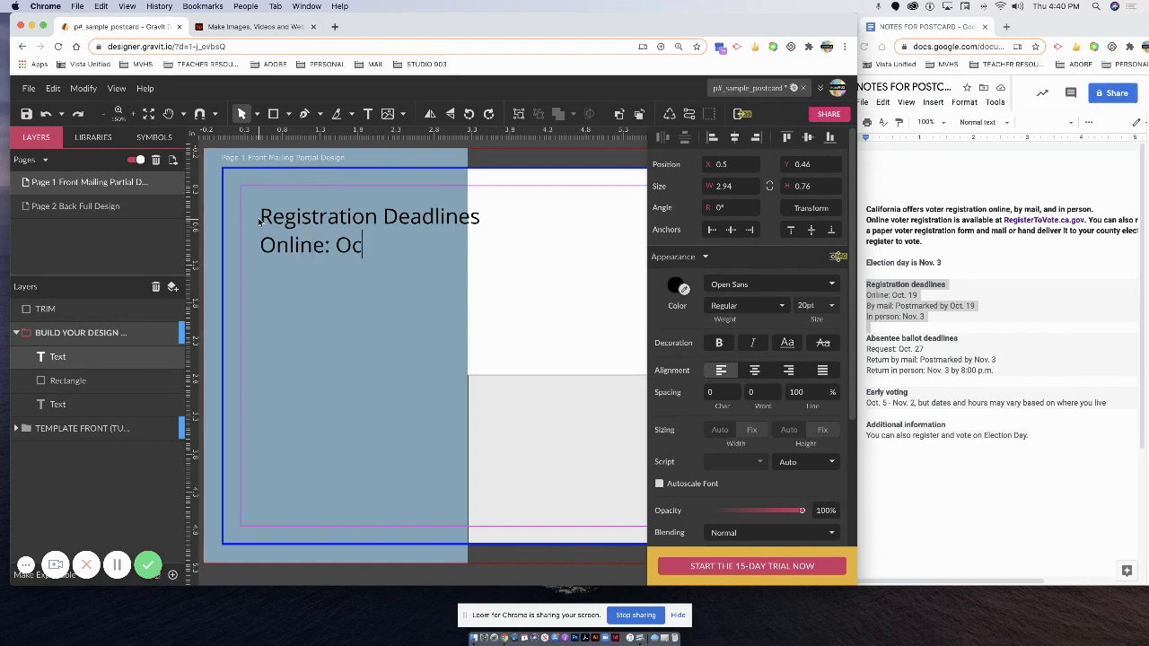
pyautogui.write('10/')
pyautogui.write('1')
pyautogui.press('BackSpace')
pyautogui.press('BackSpace')
pyautogui.write('.19')
pyautogui.press('Return')
# Add a line starting 'By' below the Online date, select all the text, and zoom out.
pyautogui.moveTo(327, 248); pyautogui.dragTo(331, 252)
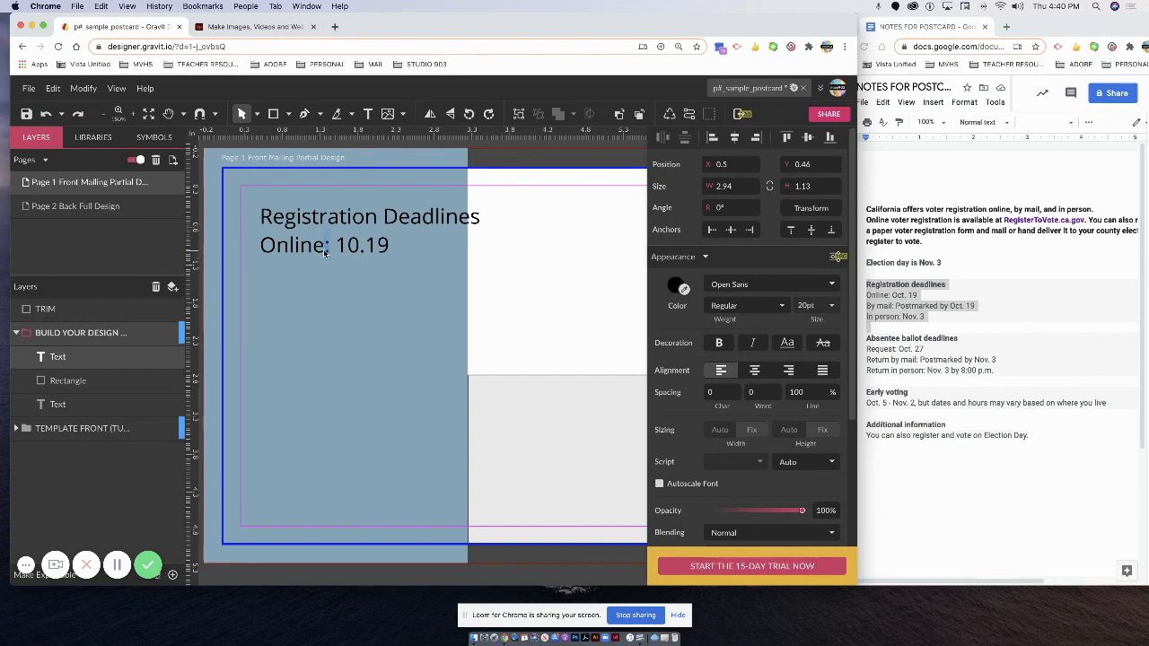
pyautogui.click(395, 248)
pyautogui.press('Return')
pyautogui.write('By mail: Postmarked by 10.19')
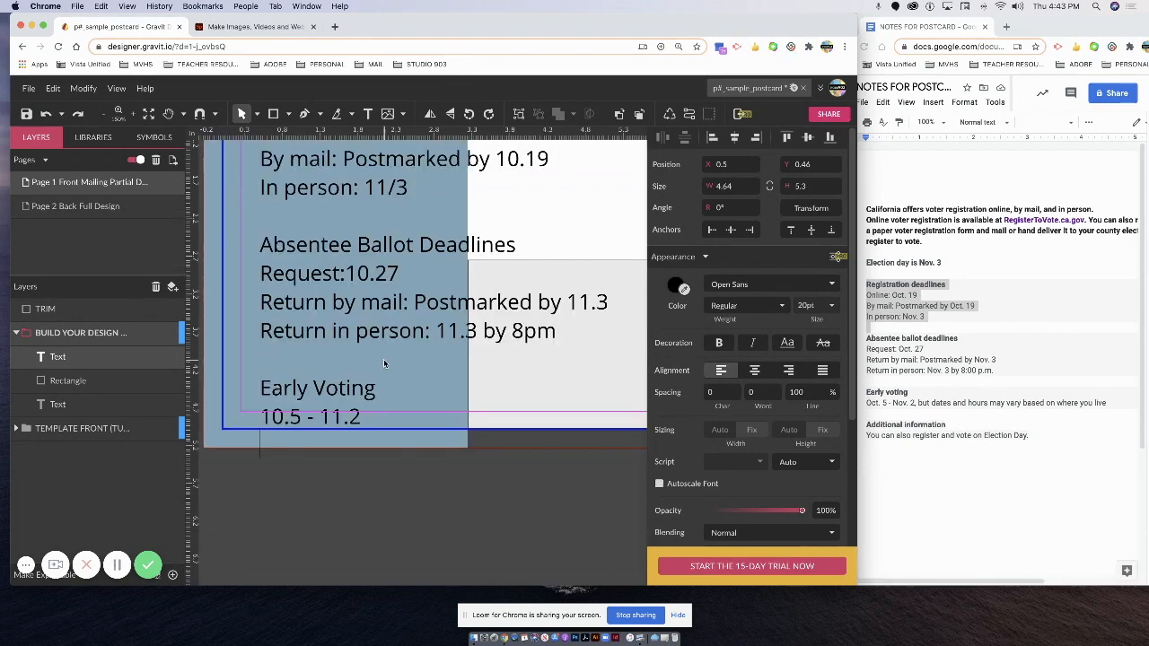
pyautogui.press('super+a')
pyautogui.press('super+minus')
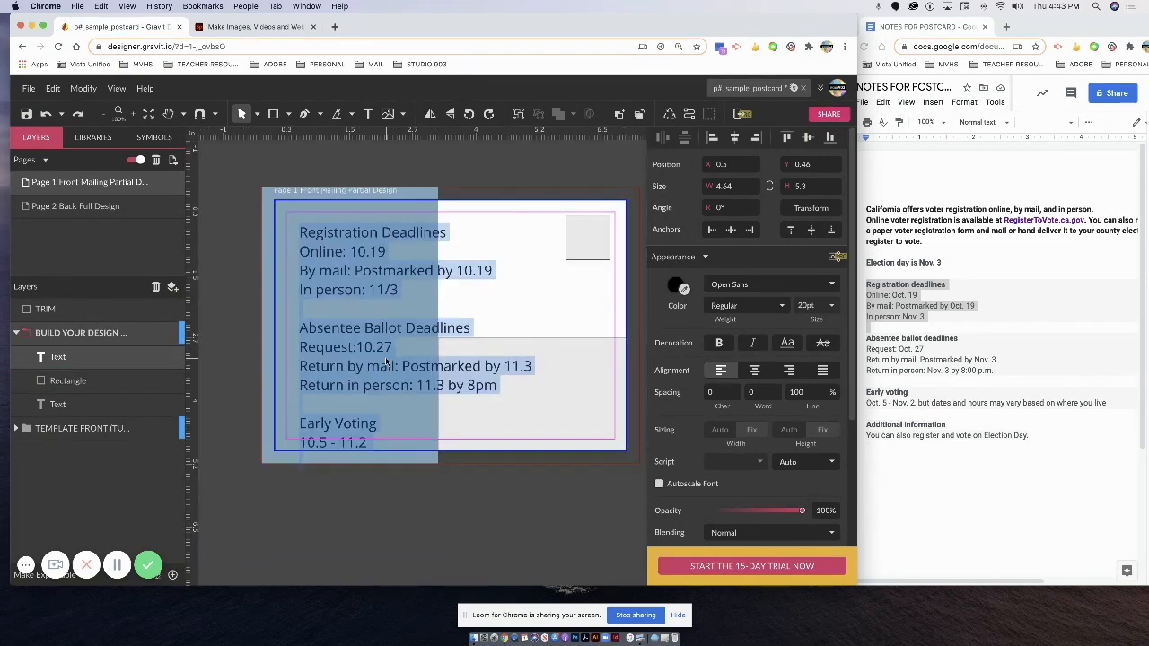
# Change the in-person date 11/3 to 11.3.
pyautogui.click(391, 288)
pyautogui.press('BackSpace')
pyautogui.write('.')
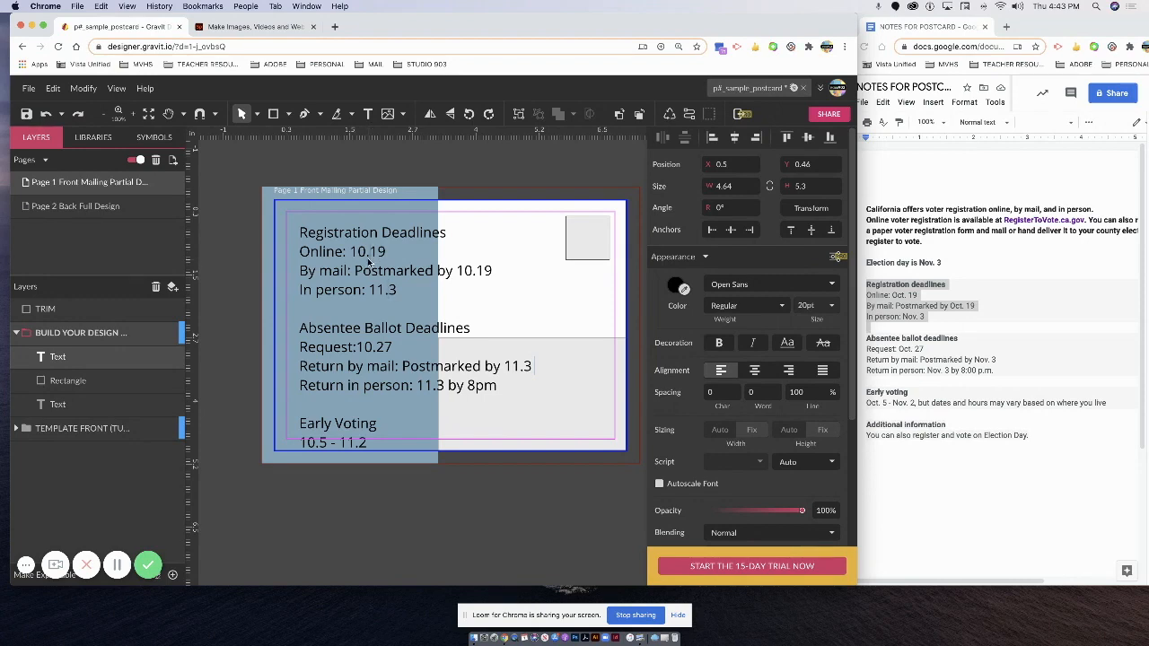
pyautogui.moveTo(353, 258); pyautogui.dragTo(369, 256)
# Make the Registration, Absentee Ballot and Early Voting deadline headings bold.
pyautogui.click(303, 234)
pyautogui.moveTo(333, 233); pyautogui.dragTo(533, 233)
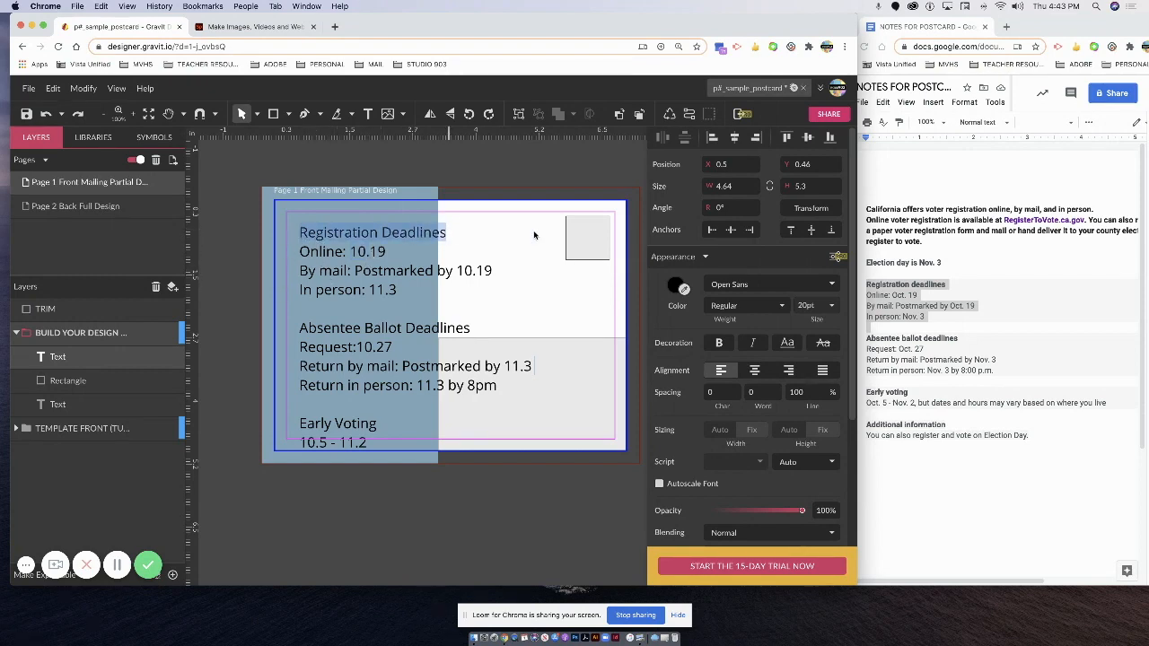
pyautogui.click(718, 342)
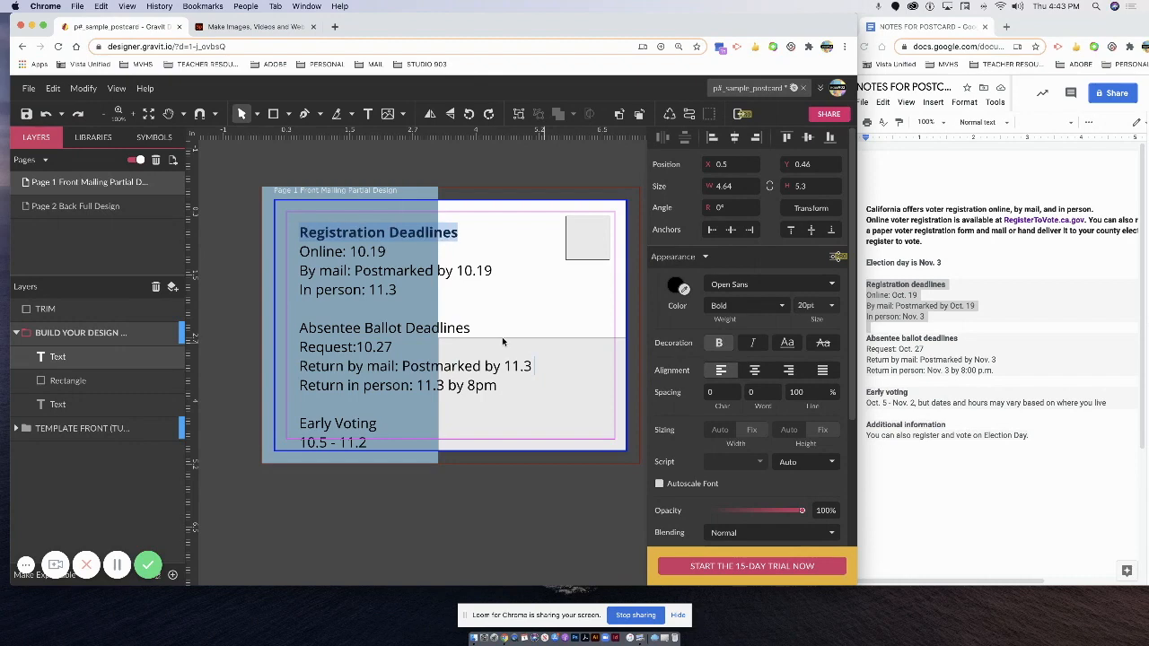
pyautogui.click(301, 328)
pyautogui.moveTo(301, 330); pyautogui.dragTo(469, 330)
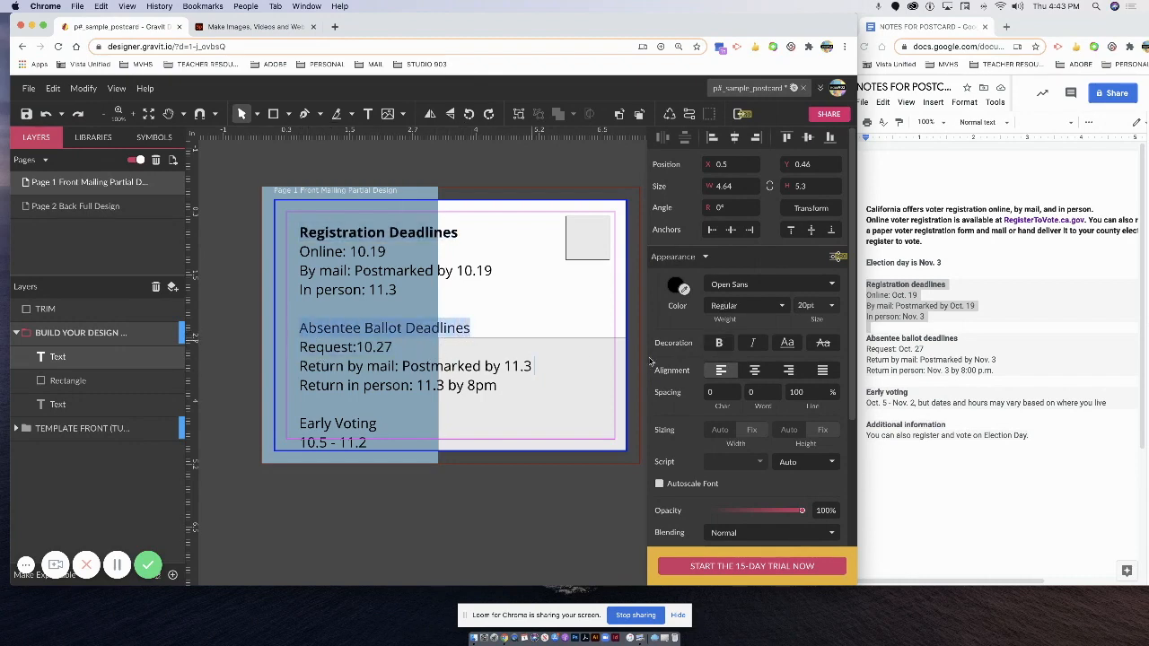
pyautogui.click(718, 344)
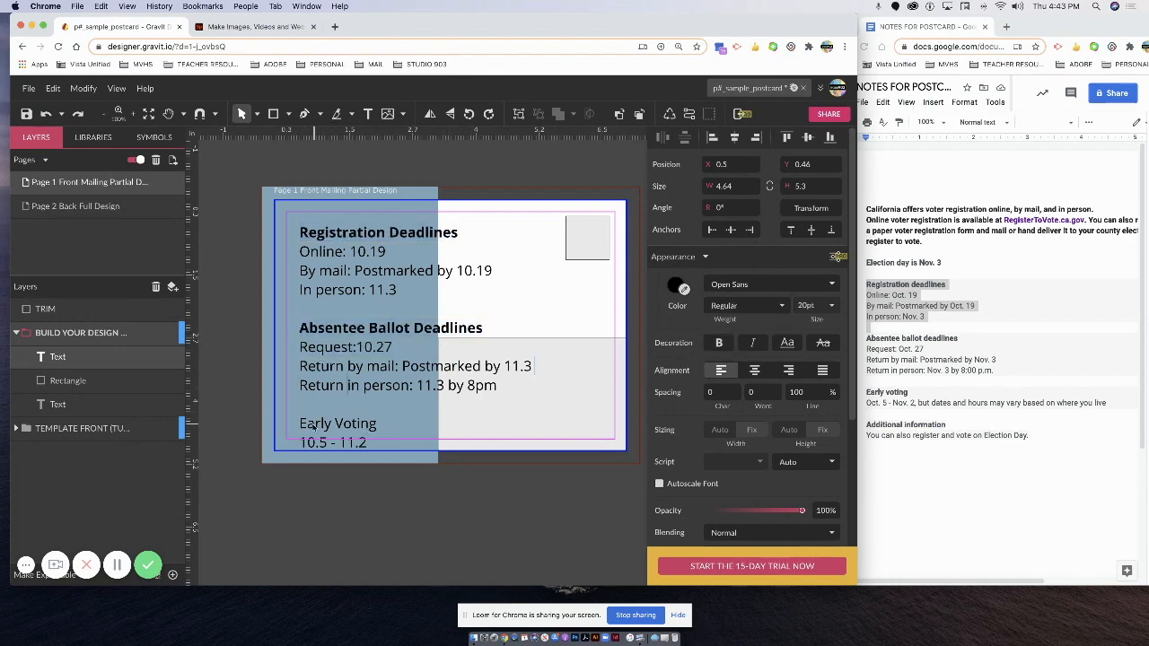
pyautogui.moveTo(299, 424); pyautogui.dragTo(379, 428)
pyautogui.click(718, 342)
pyautogui.click(366, 259)
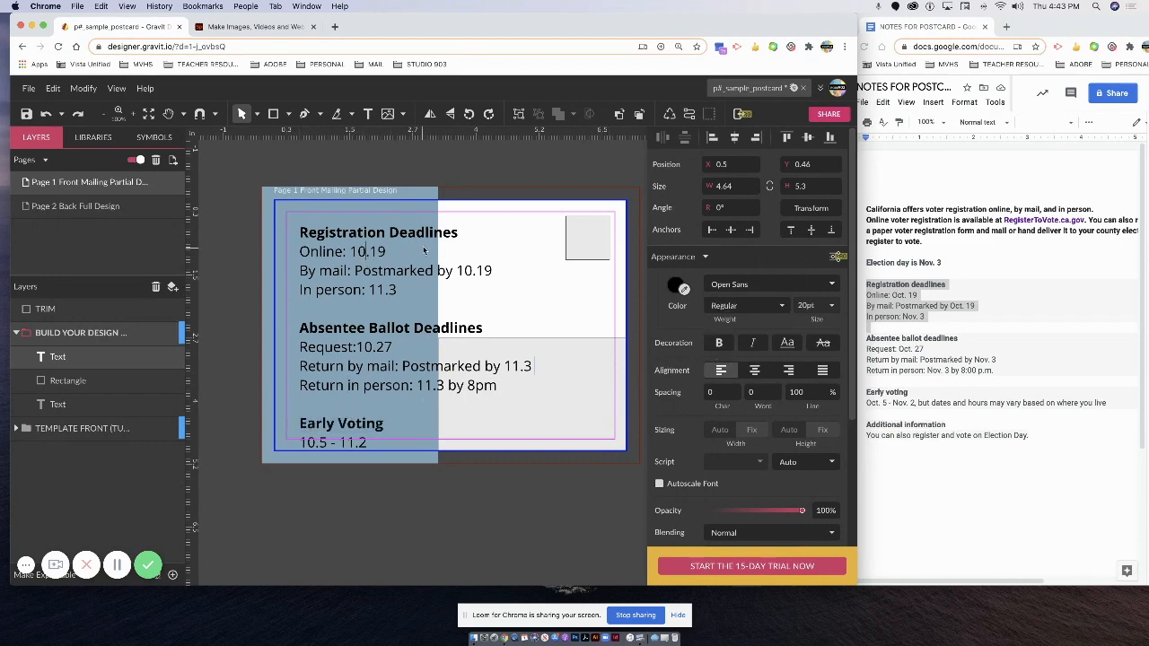
# Resize the text box to width 4, move it to 0.25, 0.25, and select all its text.
pyautogui.press('Escape')
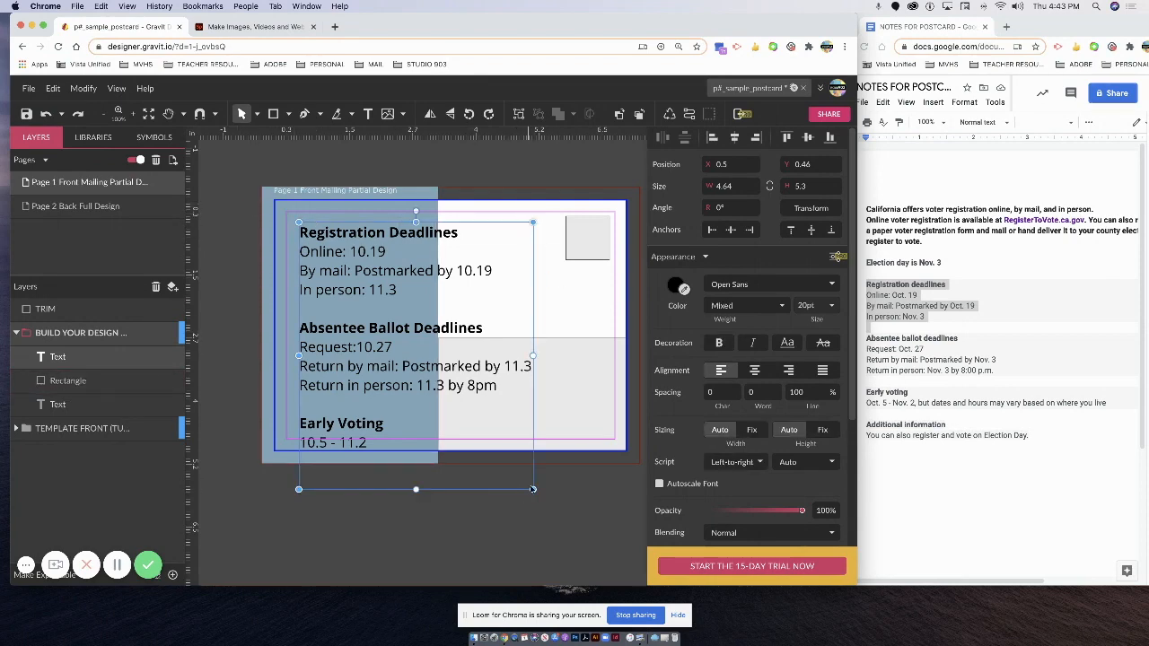
pyautogui.moveTo(533, 489); pyautogui.dragTo(500, 459)
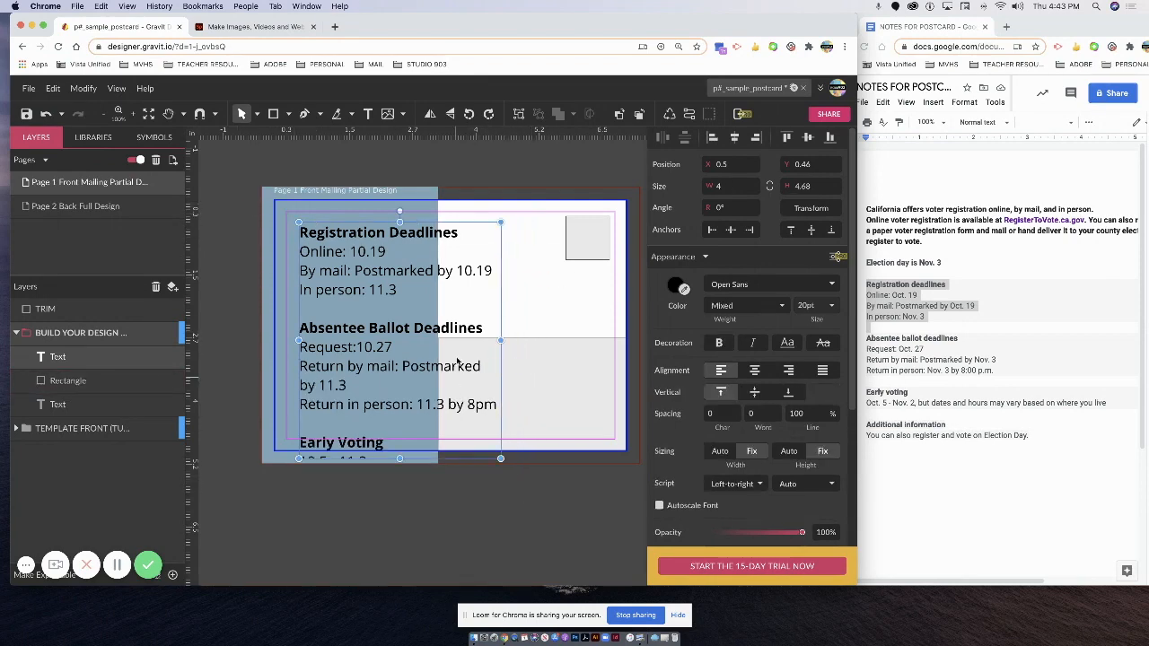
pyautogui.moveTo(437, 242); pyautogui.dragTo(418, 231)
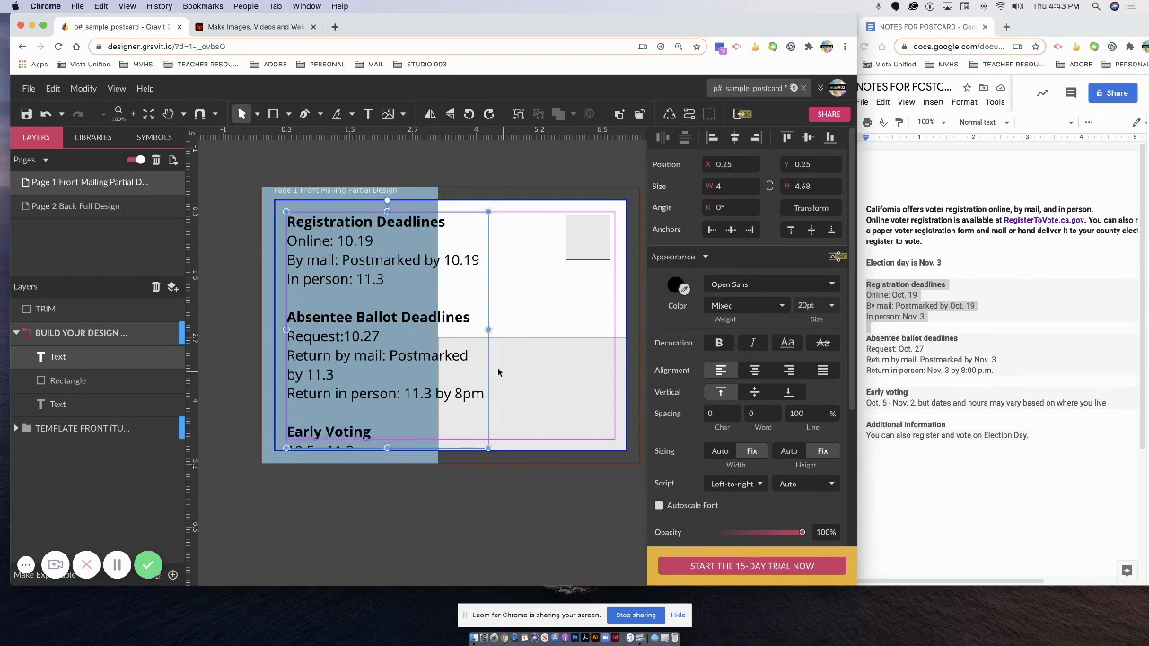
pyautogui.doubleClick(388, 410)
pyautogui.moveTo(381, 425); pyautogui.dragTo(348, 318)
pyautogui.click(332, 303)
pyautogui.moveTo(288, 220); pyautogui.dragTo(460, 477)
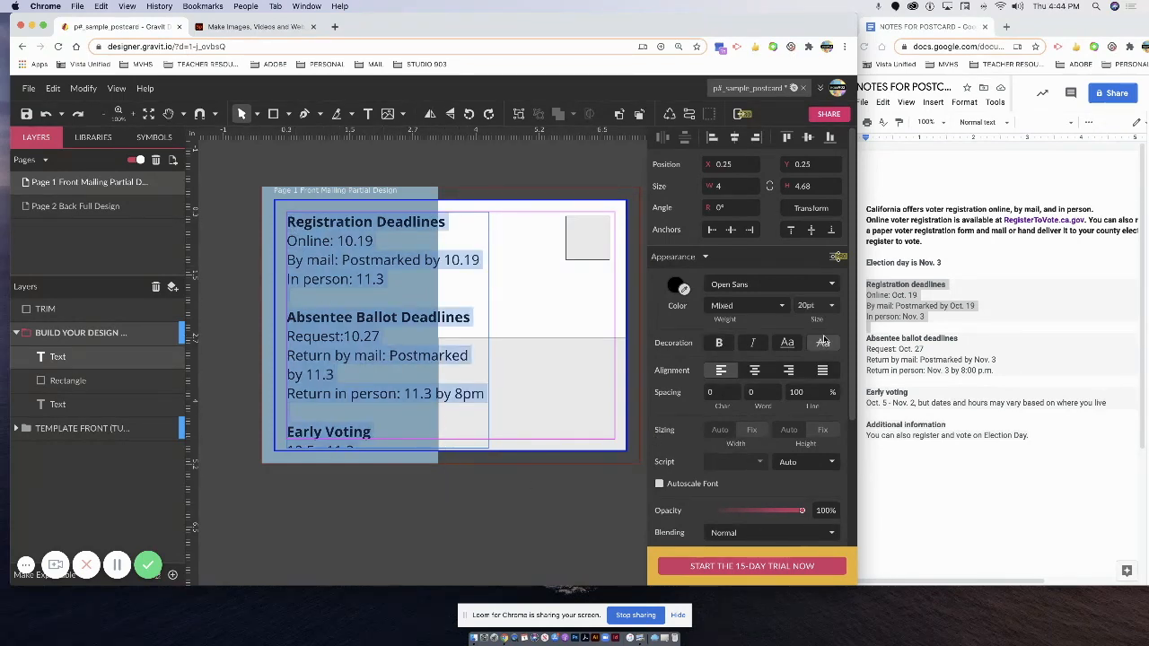
# Set all the deadline text to 14 pt.
pyautogui.click(831, 310)
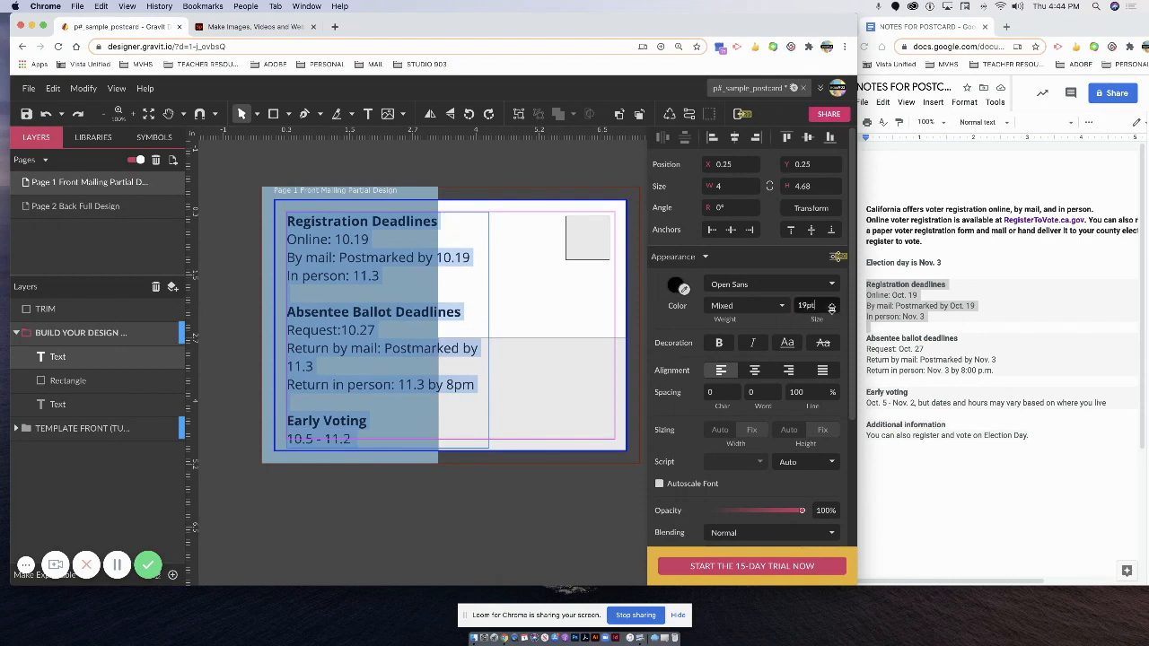
pyautogui.click(831, 306)
pyautogui.scroll(-3, 841, 348)
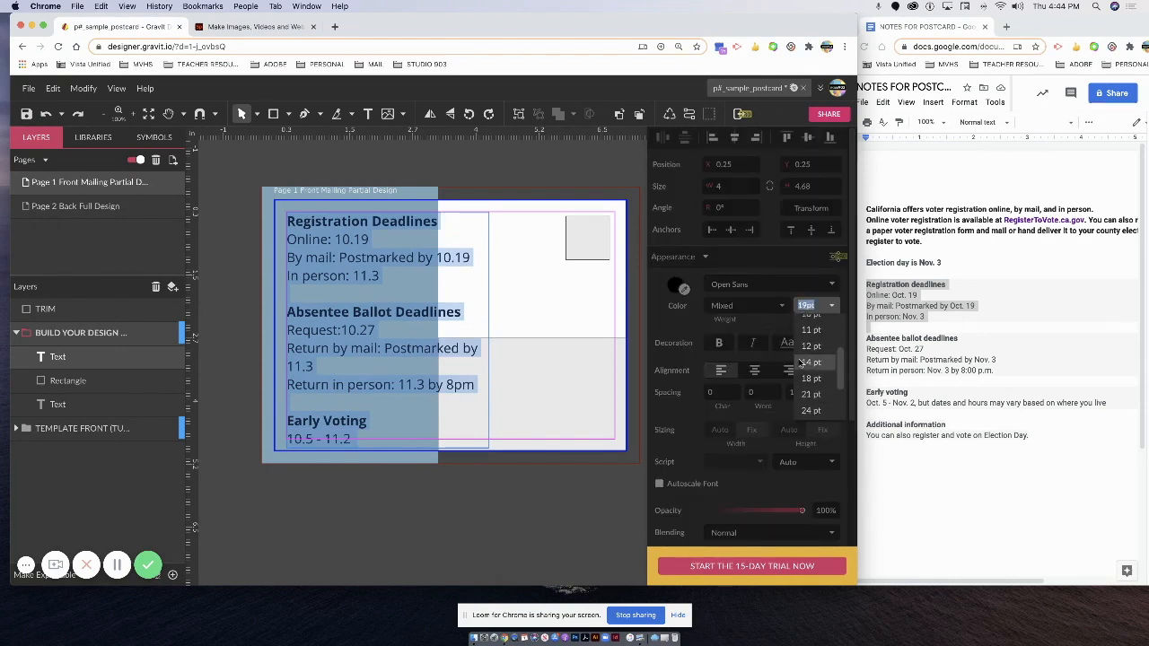
pyautogui.click(805, 364)
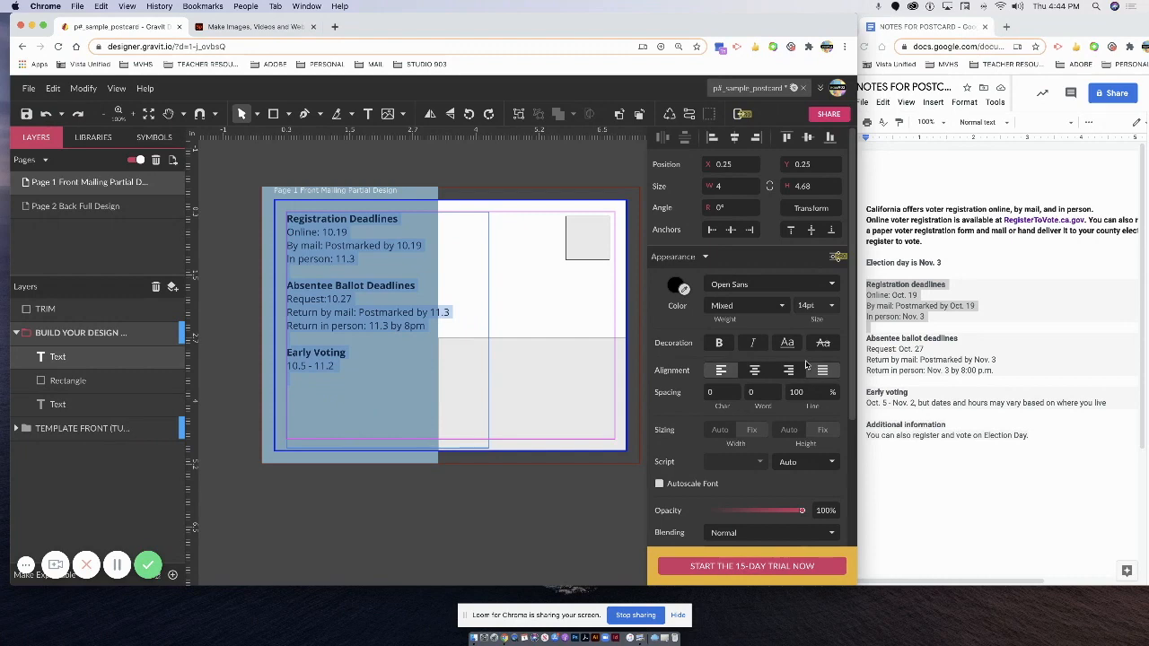
pyautogui.click(364, 329)
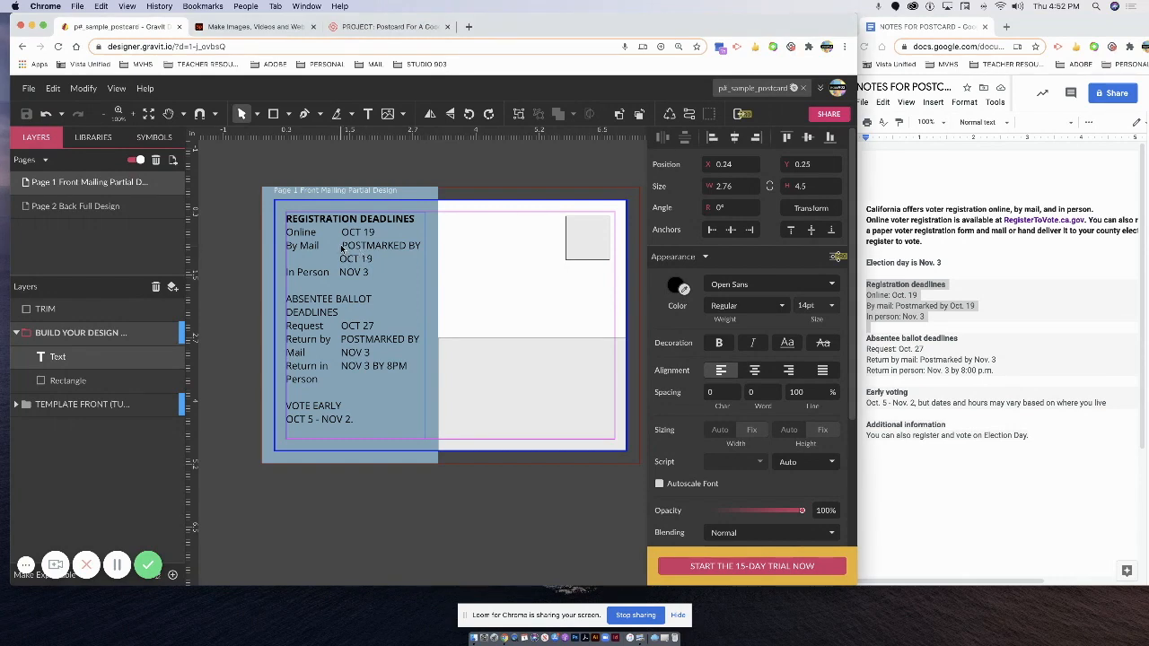
# Delete the extra spaces before OCT 19 so it starts at the left margin.
pyautogui.press('BackSpace')
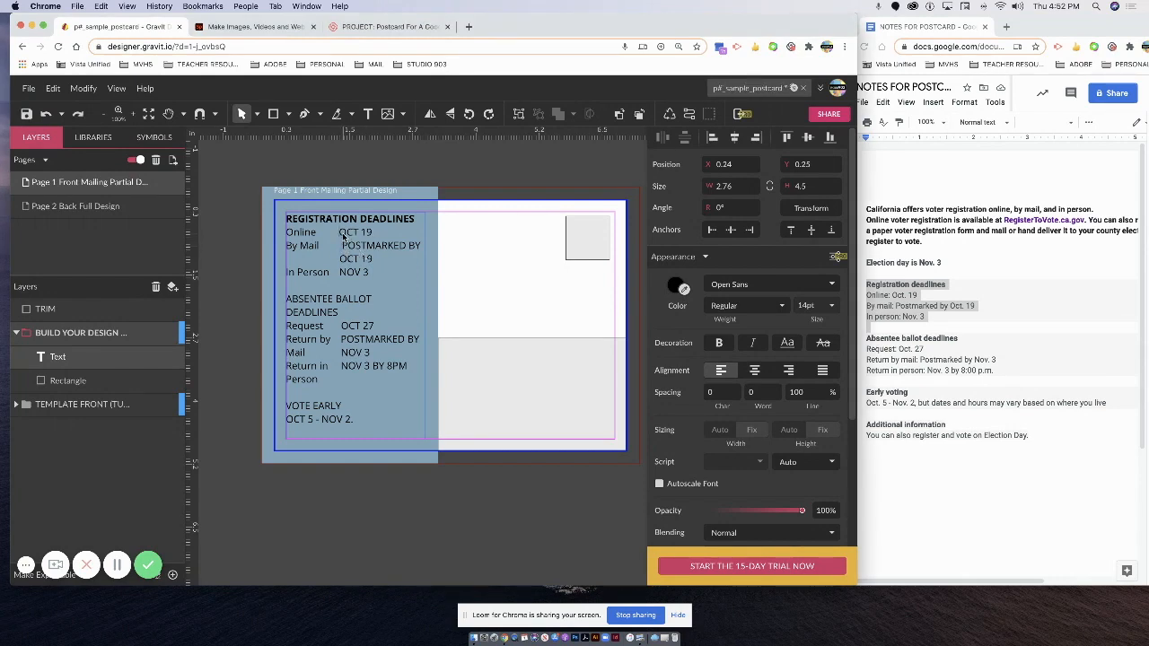
pyautogui.press('BackSpace')
pyautogui.press('BackSpace')
pyautogui.press('BackSpace')
pyautogui.press('BackSpace')
pyautogui.press('BackSpace')
pyautogui.press('BackSpace')
pyautogui.press('BackSpace')
pyautogui.press('BackSpace')
pyautogui.press('BackSpace')
pyautogui.write('E')
pyautogui.moveTo(346, 261); pyautogui.dragTo(265, 265)
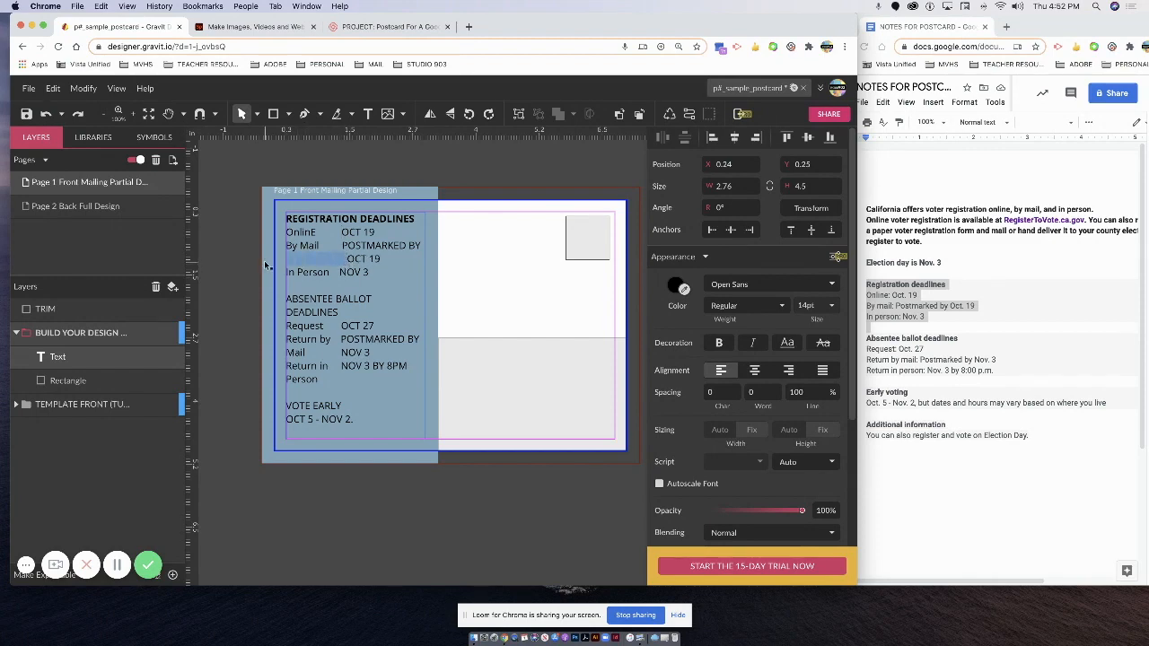
pyautogui.press('BackSpace')
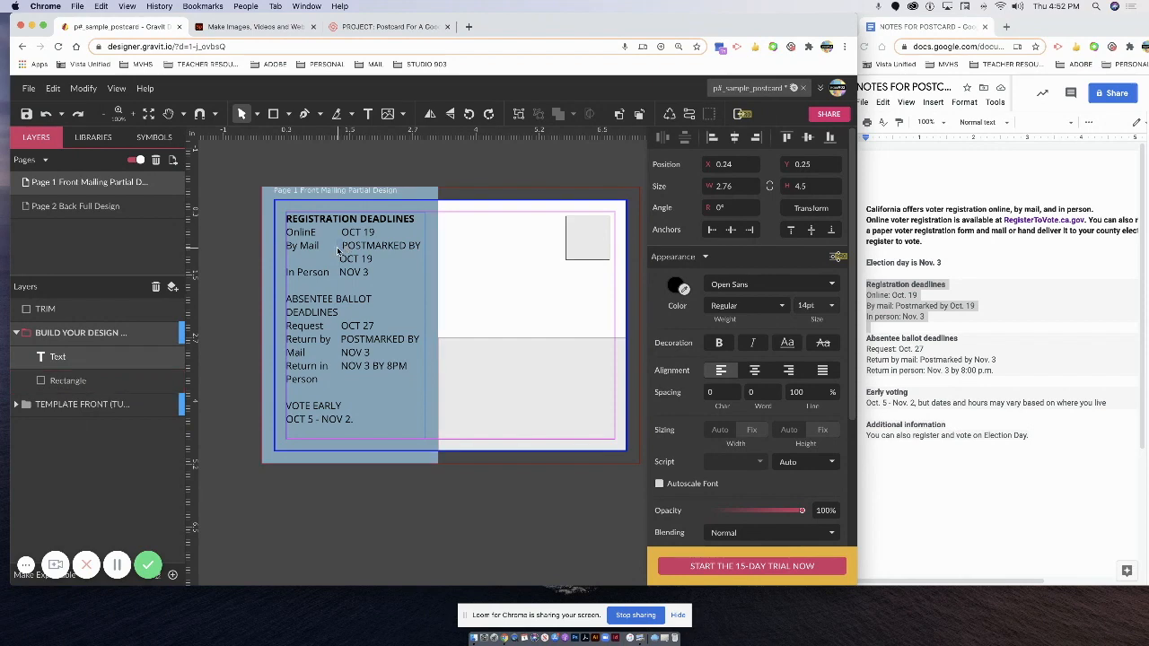
# Remove the gaps after By Mail and Online, correcting the Online typo.
pyautogui.moveTo(333, 251); pyautogui.dragTo(304, 249)
pyautogui.click(324, 252)
pyautogui.press('BackSpace')
pyautogui.moveTo(340, 234); pyautogui.dragTo(313, 237)
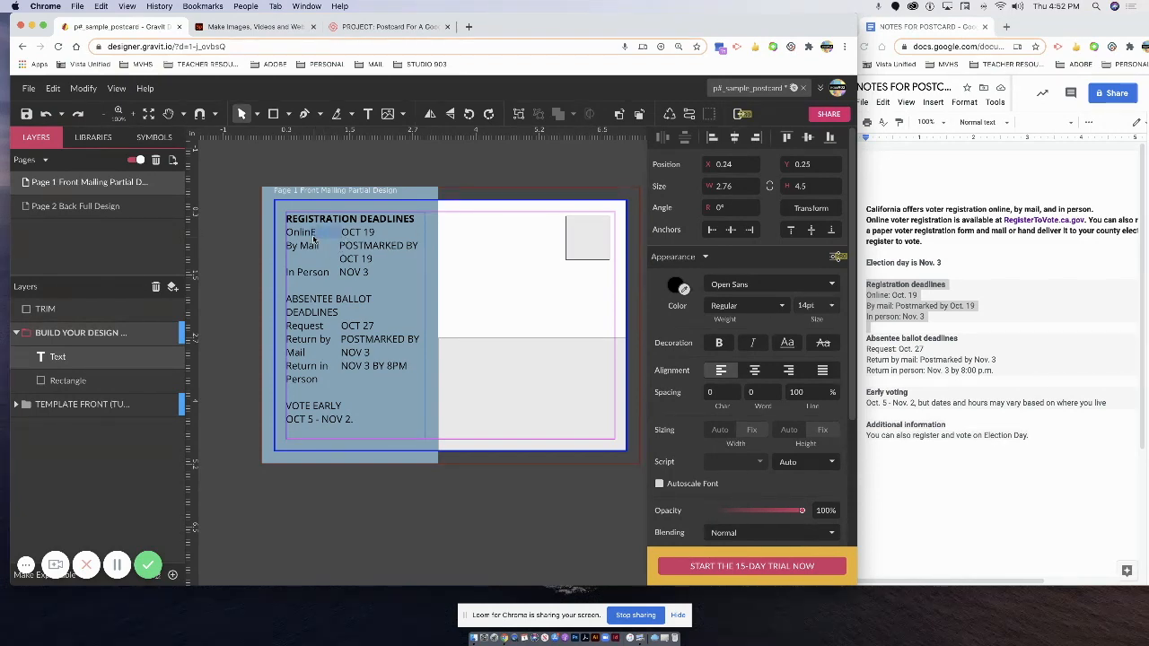
pyautogui.press('BackSpace')
pyautogui.write('e')
# Replace the gaps before OCT 27, POSTMARKED BY and NOV 3 with tabs to align the dates.
pyautogui.moveTo(336, 331); pyautogui.dragTo(323, 328)
pyautogui.press('BackSpace')
pyautogui.press('Tab')
pyautogui.moveTo(341, 341); pyautogui.dragTo(309, 357)
pyautogui.press('BackSpace')
pyautogui.press('Tab')
pyautogui.press('BackSpace')
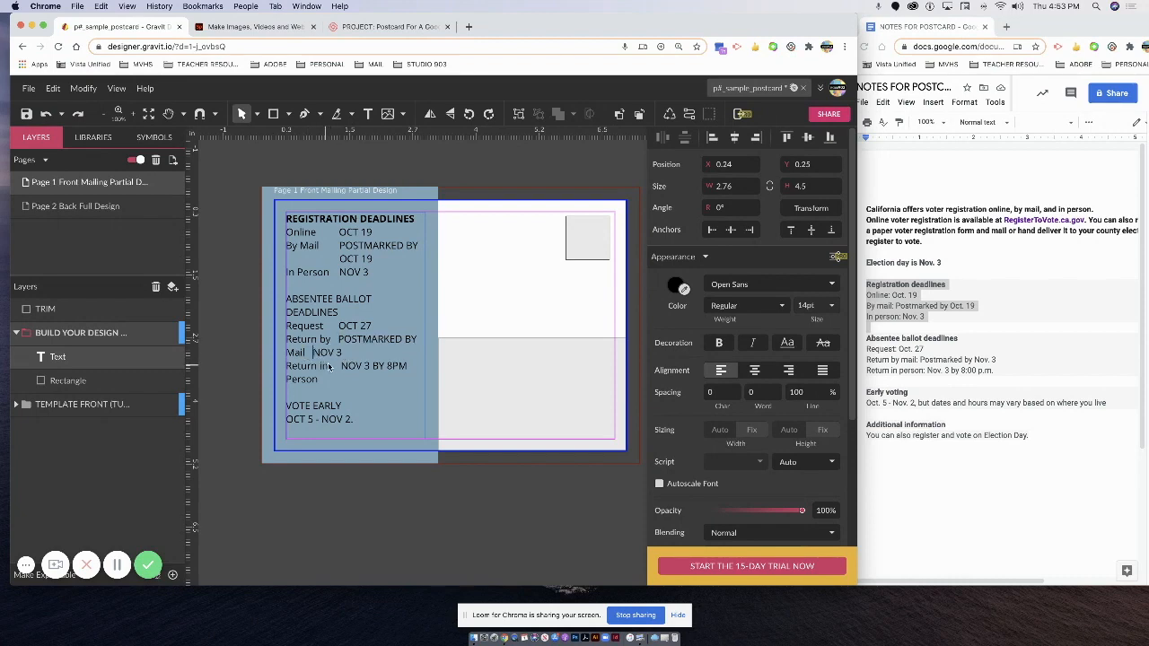
pyautogui.press('Tab')
pyautogui.press('Tab')
pyautogui.press('Tab')
pyautogui.press('Tab')
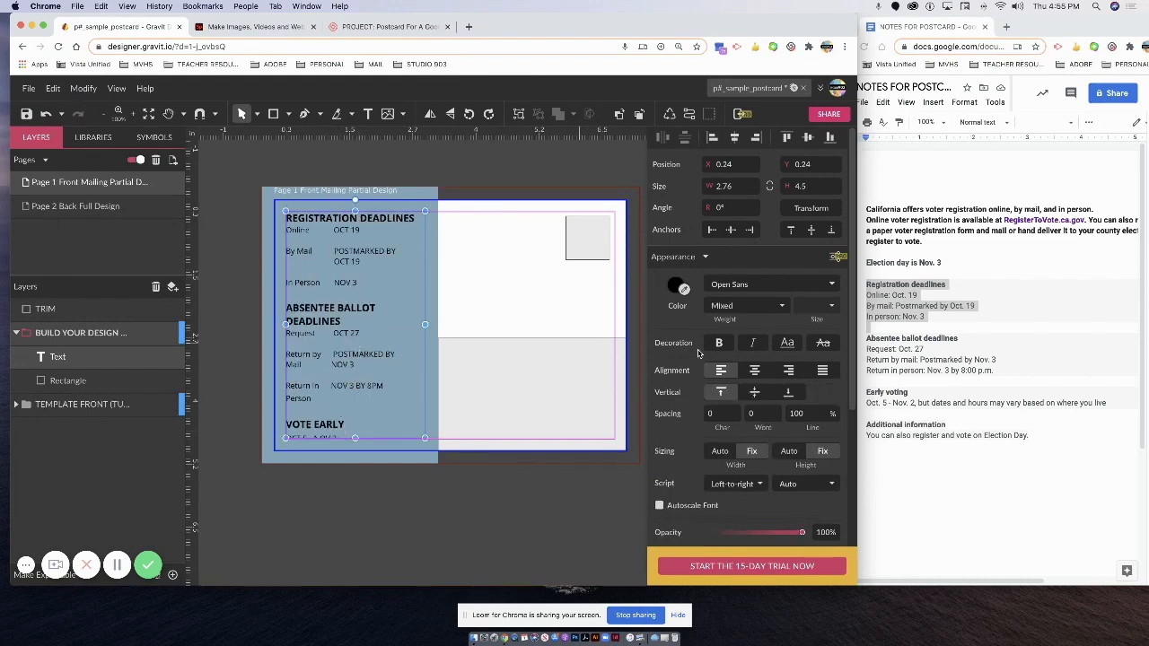
# Select all the deadline text and lower its line spacing from 100% to 92.2%.
pyautogui.scroll(-2, 826, 421)
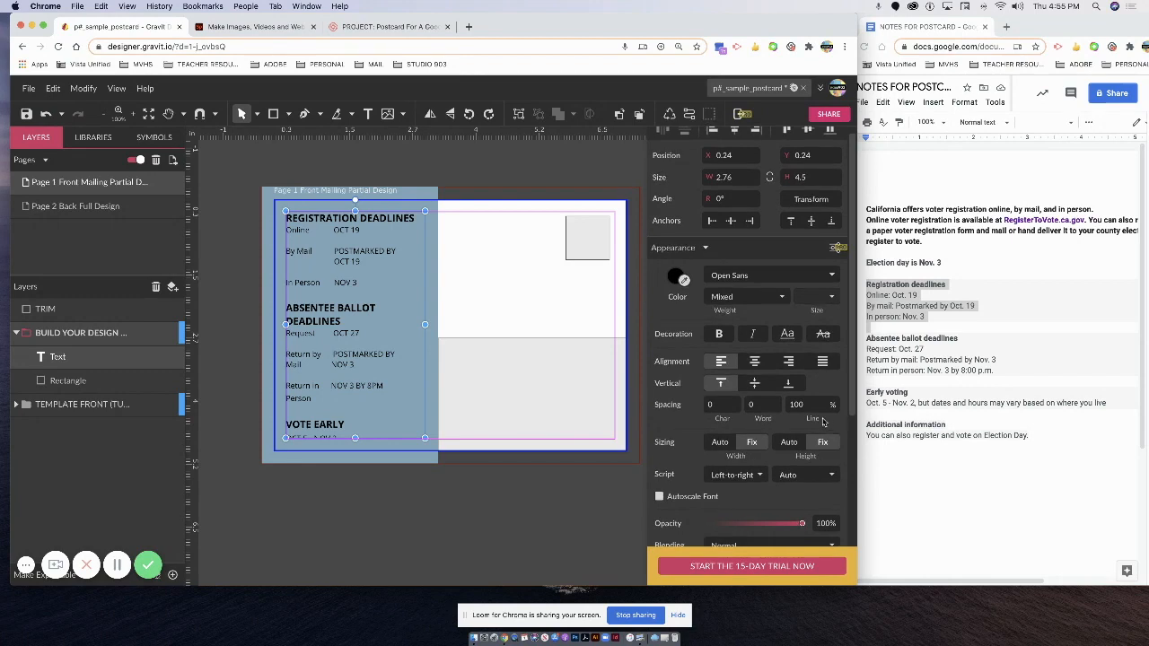
pyautogui.doubleClick(369, 398)
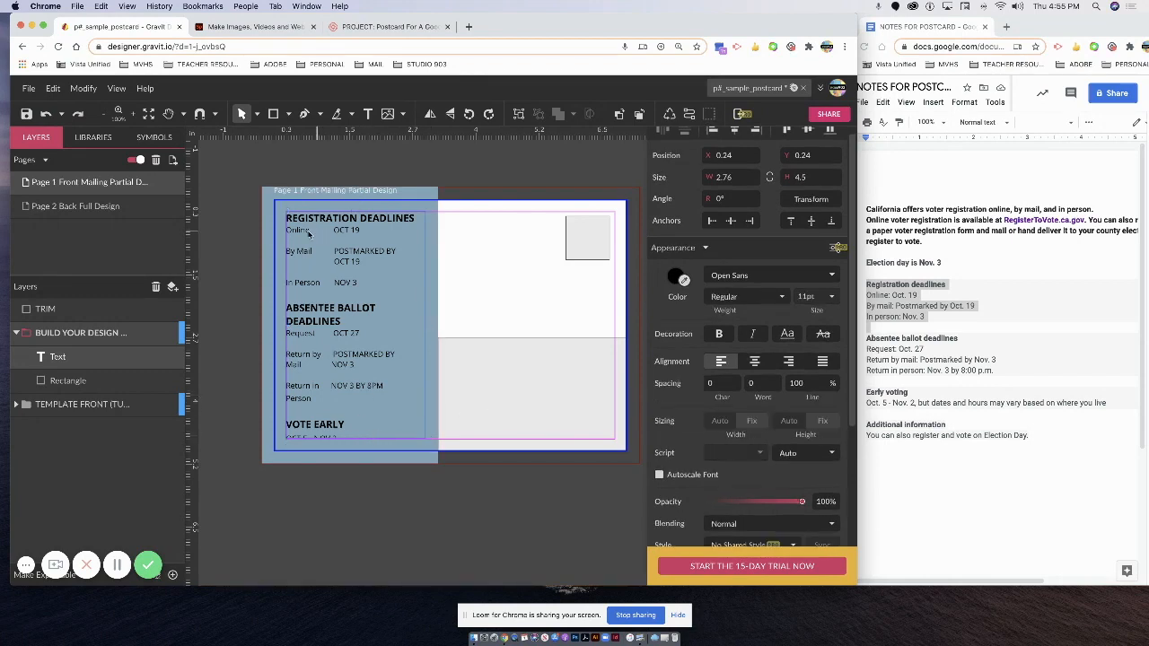
pyautogui.moveTo(286, 218); pyautogui.dragTo(464, 485)
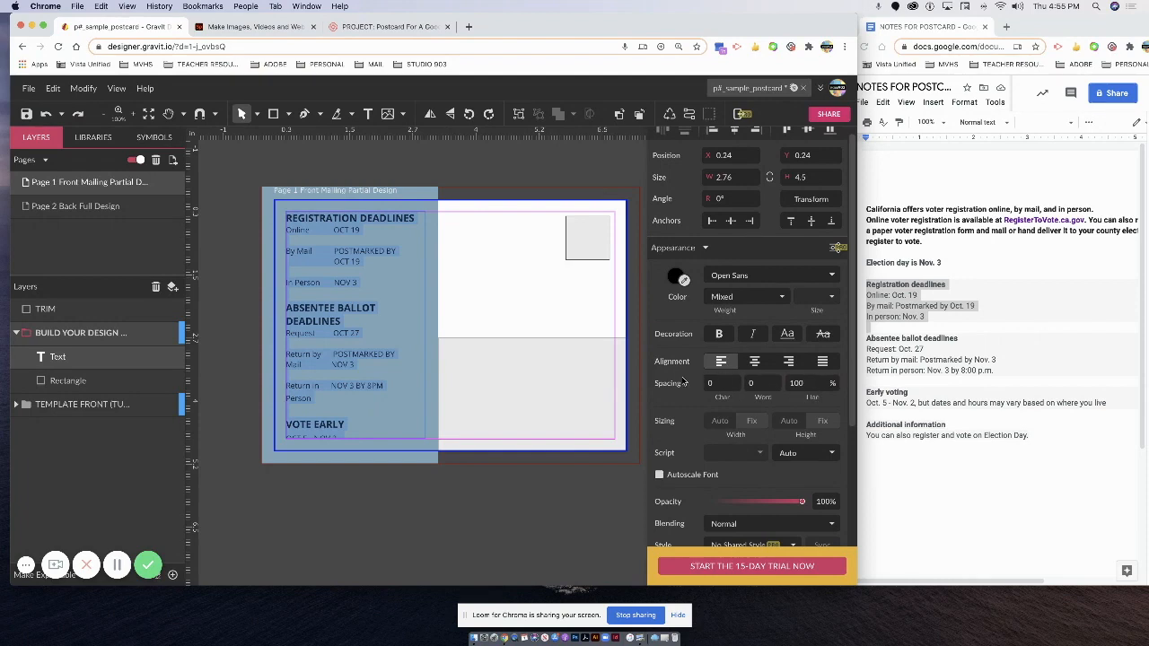
pyautogui.doubleClick(797, 384)
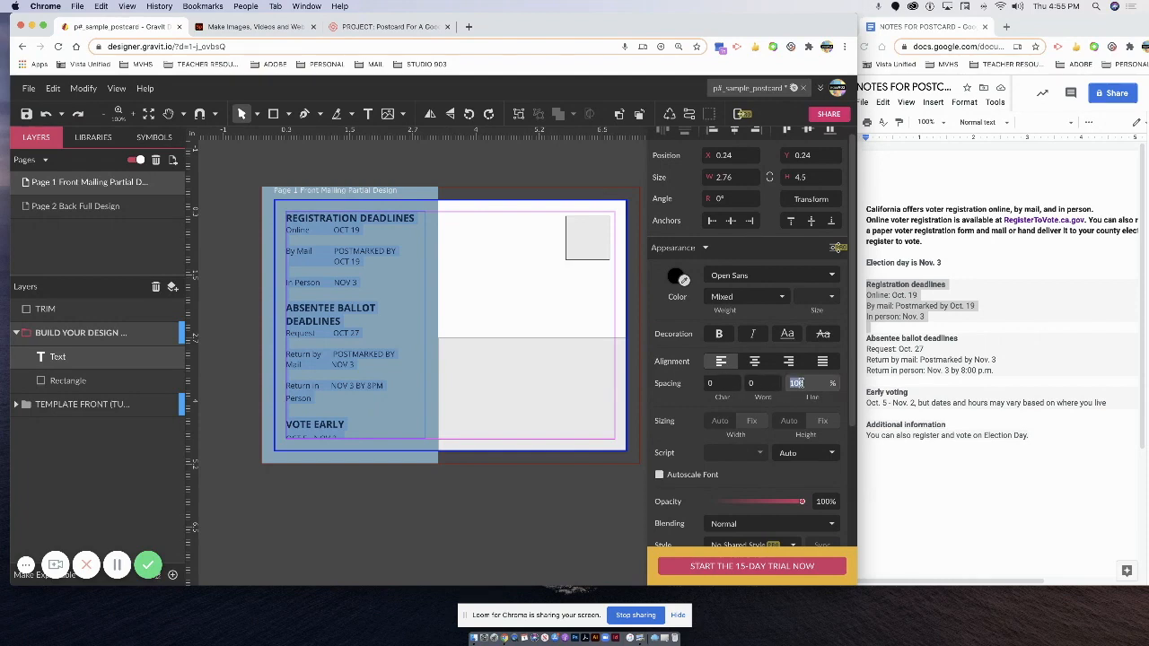
pyautogui.press('Up')
pyautogui.press('Up')
pyautogui.press('Down')
pyautogui.press('Down')
pyautogui.press('Down')
pyautogui.press('Down')
pyautogui.press('Down')
pyautogui.press('Down')
pyautogui.press('Down')
pyautogui.press('Down')
pyautogui.press('Down')
pyautogui.press('Down')
pyautogui.press('Down')
pyautogui.press('Down')
pyautogui.press('Down')
pyautogui.press('Down')
pyautogui.press('Down')
pyautogui.press('Down')
pyautogui.press('Down')
pyautogui.press('Down')
pyautogui.press('Down')
pyautogui.press('Down')
pyautogui.press('Down')
pyautogui.press('Down')
pyautogui.press('Down')
pyautogui.press('Down')
pyautogui.press('Down')
pyautogui.press('Down')
pyautogui.press('Down')
pyautogui.press('Down')
pyautogui.press('Down')
pyautogui.press('Down')
pyautogui.press('Down')
pyautogui.press('Down')
pyautogui.press('Down')
pyautogui.press('Down')
pyautogui.press('Down')
pyautogui.press('Down')
pyautogui.press('Down')
pyautogui.press('Down')
pyautogui.press('Down')
pyautogui.press('Down')
pyautogui.press('Down')
pyautogui.press('Down')
pyautogui.press('Down')
pyautogui.press('Down')
pyautogui.press('Down')
pyautogui.press('Down')
pyautogui.press('Down')
pyautogui.press('Down')
pyautogui.press('Down')
pyautogui.press('Down')
pyautogui.press('Down')
pyautogui.press('Down')
pyautogui.press('Down')
pyautogui.press('Down')
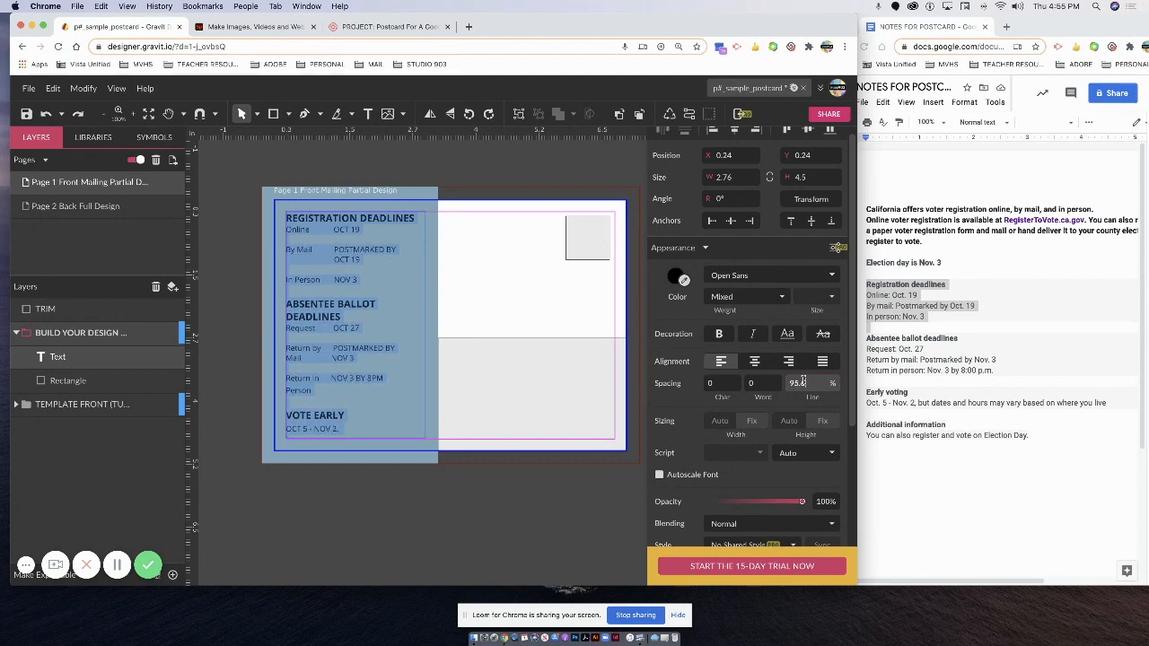
pyautogui.press('Down')
pyautogui.press('Down')
pyautogui.press('Down')
pyautogui.press('Down')
pyautogui.press('Down')
pyautogui.press('Down')
pyautogui.press('Down')
pyautogui.press('Down')
pyautogui.press('Down')
pyautogui.press('Down')
pyautogui.press('Down')
pyautogui.press('Down')
pyautogui.press('Down')
pyautogui.press('Down')
pyautogui.press('Down')
pyautogui.press('Down')
pyautogui.press('Down')
pyautogui.press('Down')
pyautogui.press('Down')
pyautogui.press('Down')
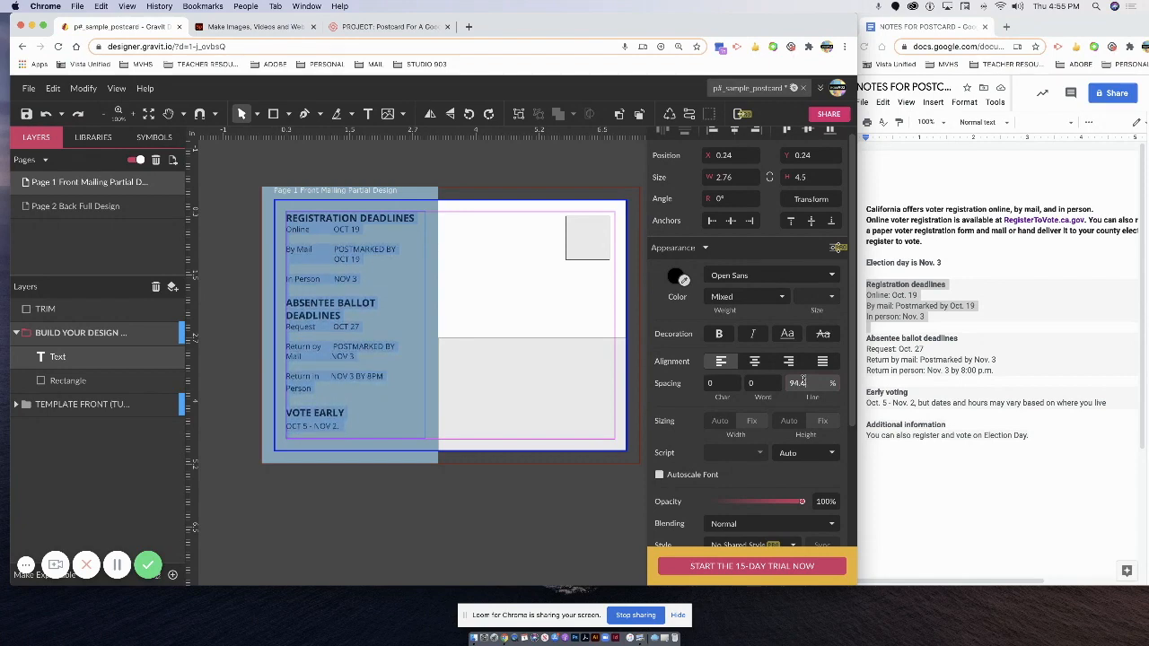
pyautogui.press('Down')
pyautogui.press('Down')
pyautogui.press('Down')
pyautogui.press('Down')
pyautogui.press('Down')
pyautogui.press('Down')
pyautogui.press('Down')
pyautogui.press('Down')
pyautogui.press('Down')
pyautogui.press('Down')
pyautogui.press('Down')
pyautogui.press('Down')
pyautogui.press('Down')
pyautogui.press('Down')
pyautogui.press('Down')
pyautogui.press('Down')
pyautogui.press('Down')
pyautogui.press('Down')
pyautogui.press('Down')
pyautogui.press('Down')
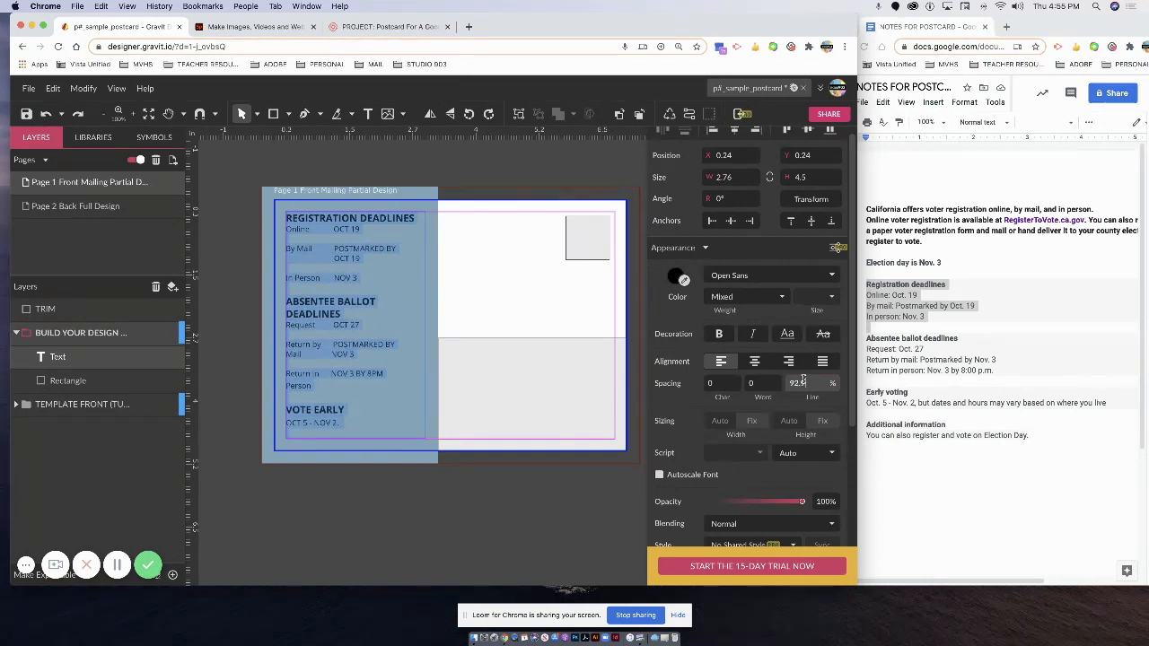
pyautogui.click(394, 381)
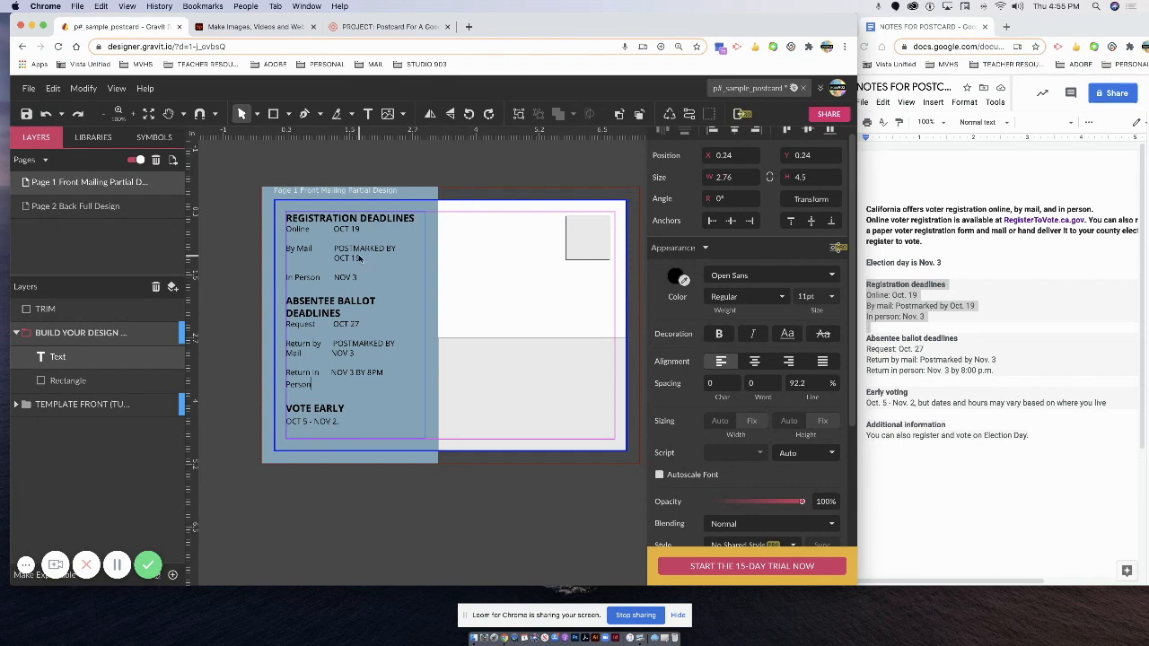
# Enlarge the ABSENTEE BALLOT DEADLINES heading to 14pt.
pyautogui.click(298, 312)
pyautogui.moveTo(289, 311); pyautogui.dragTo(287, 303)
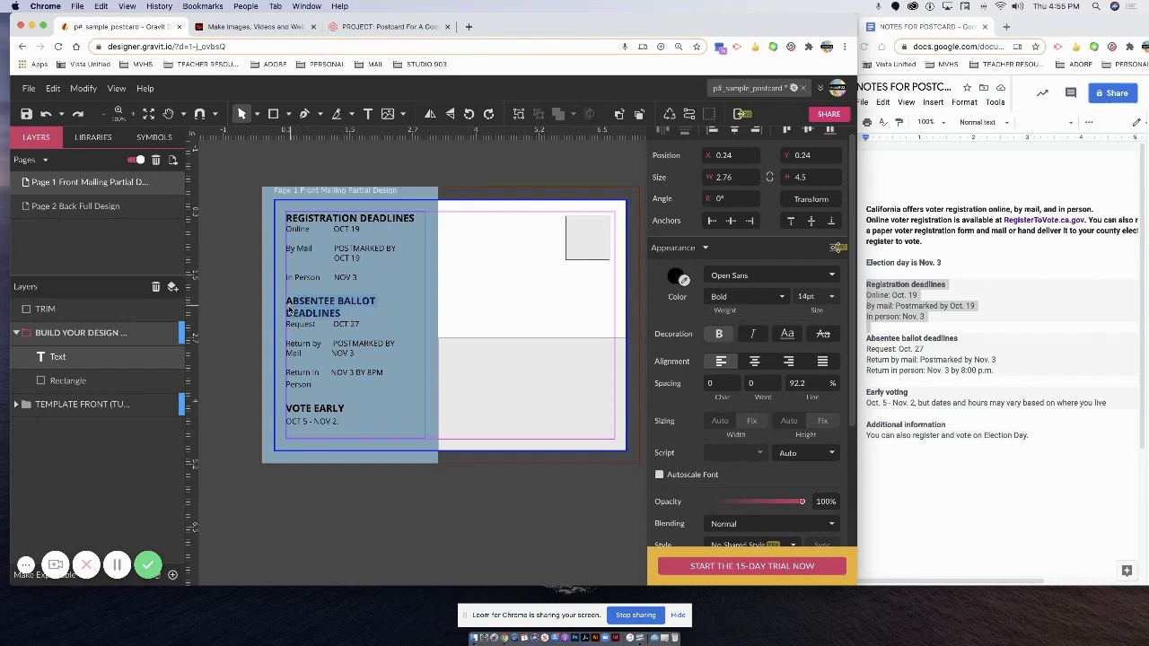
pyautogui.click(811, 297)
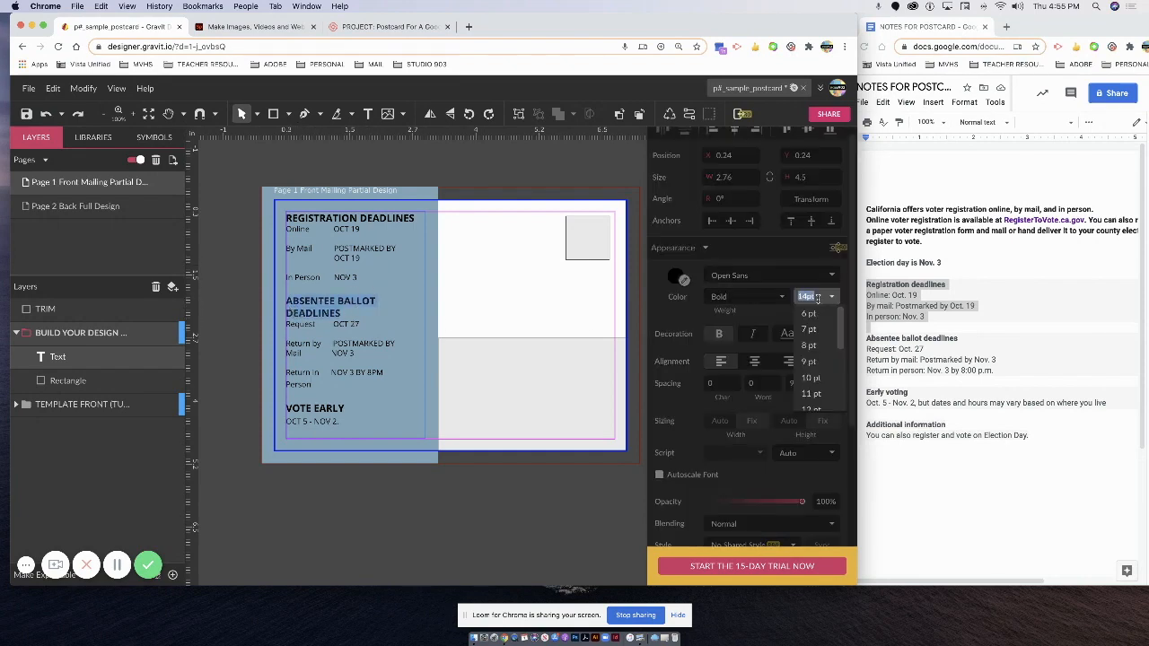
pyautogui.write('12')
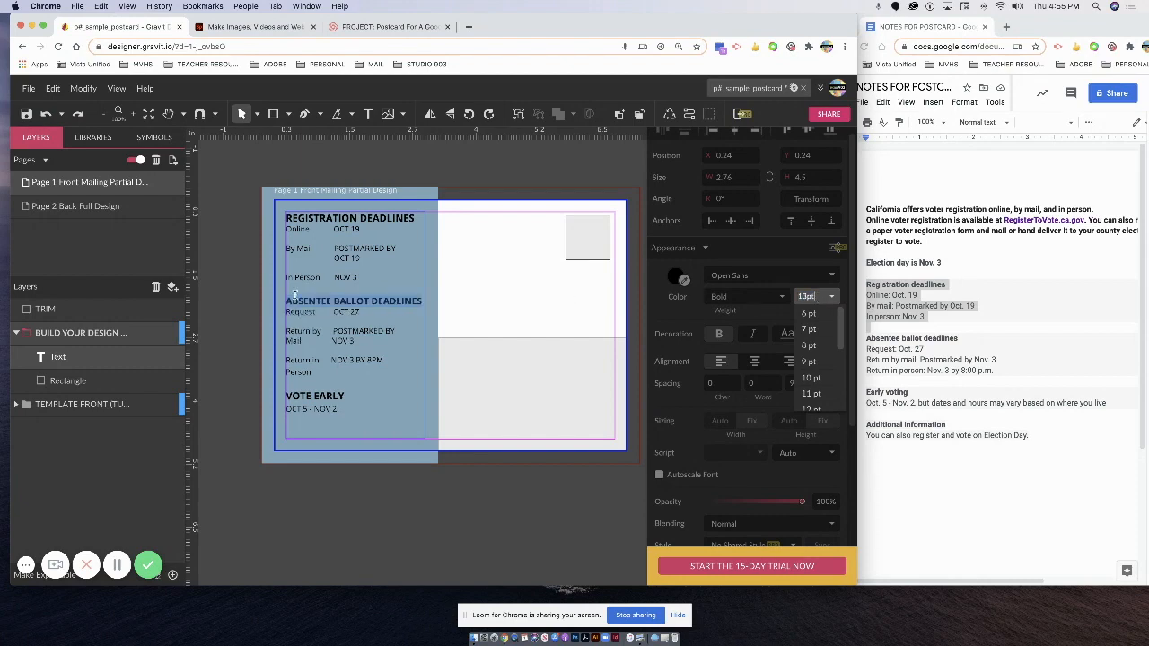
pyautogui.press('Escape')
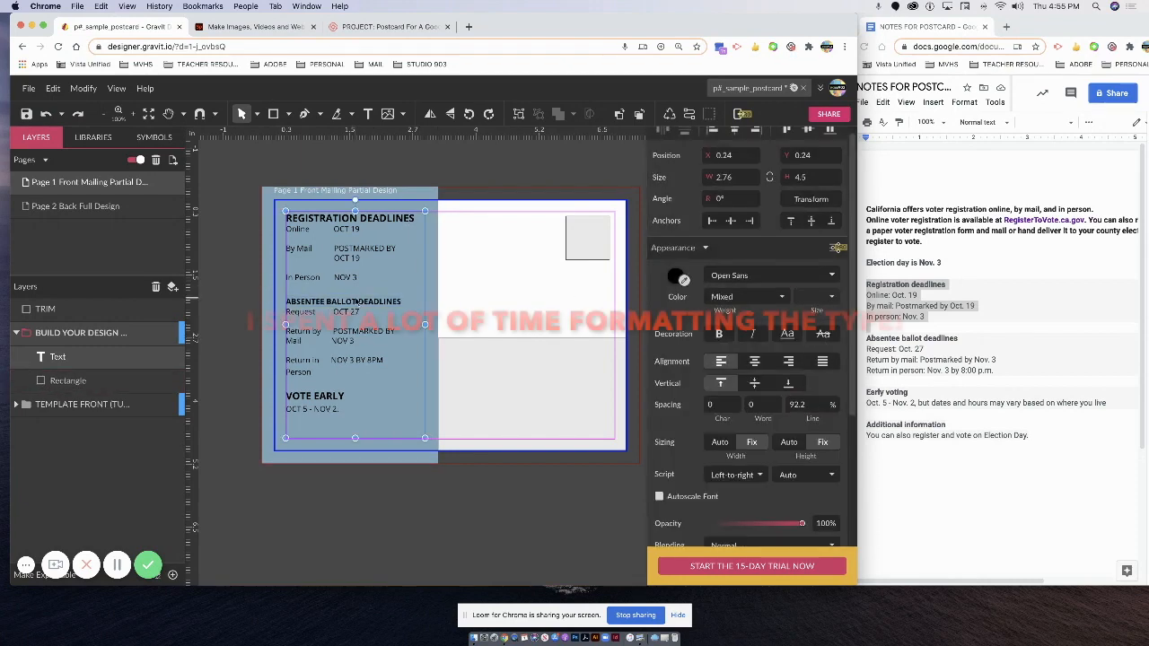
pyautogui.doubleClick(401, 303)
pyautogui.moveTo(401, 303); pyautogui.dragTo(264, 305)
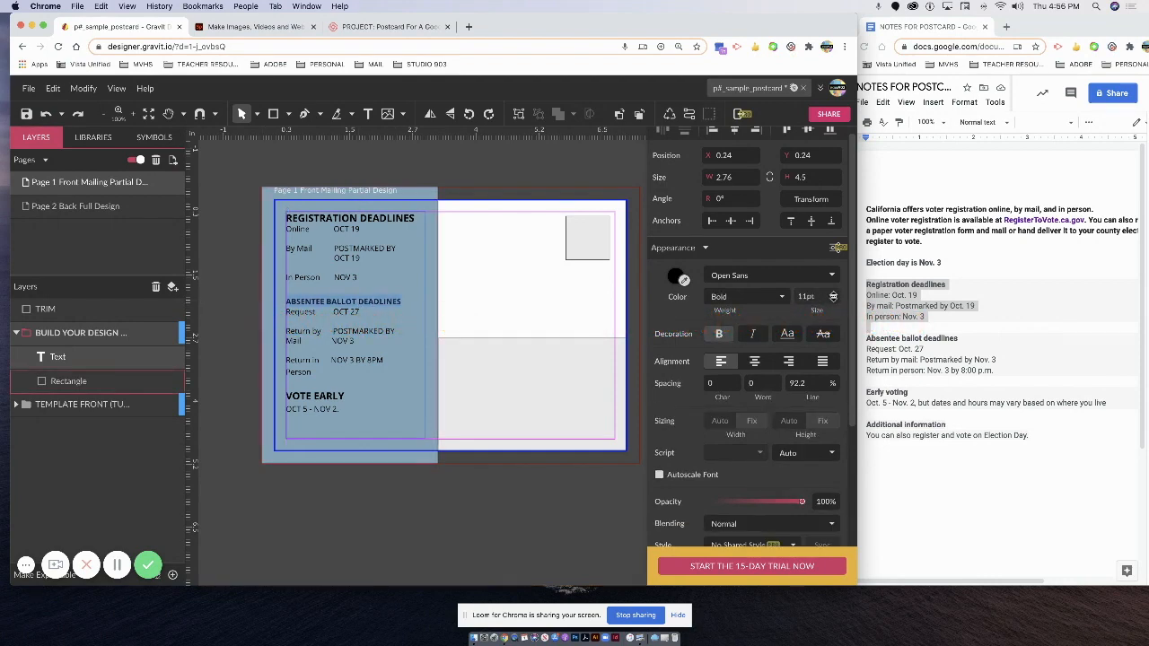
pyautogui.click(832, 296)
pyautogui.click(812, 360)
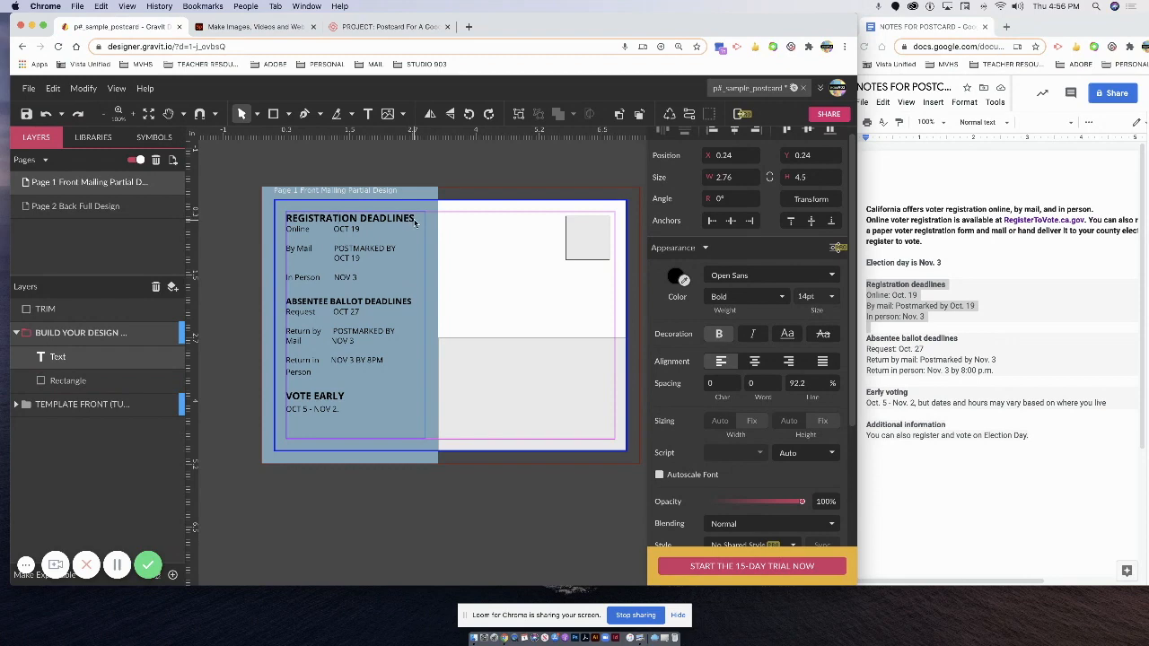
# Check the font sizes of the REGISTRATION DEADLINES and VOTE EARLY headings.
pyautogui.moveTo(307, 229); pyautogui.dragTo(287, 220)
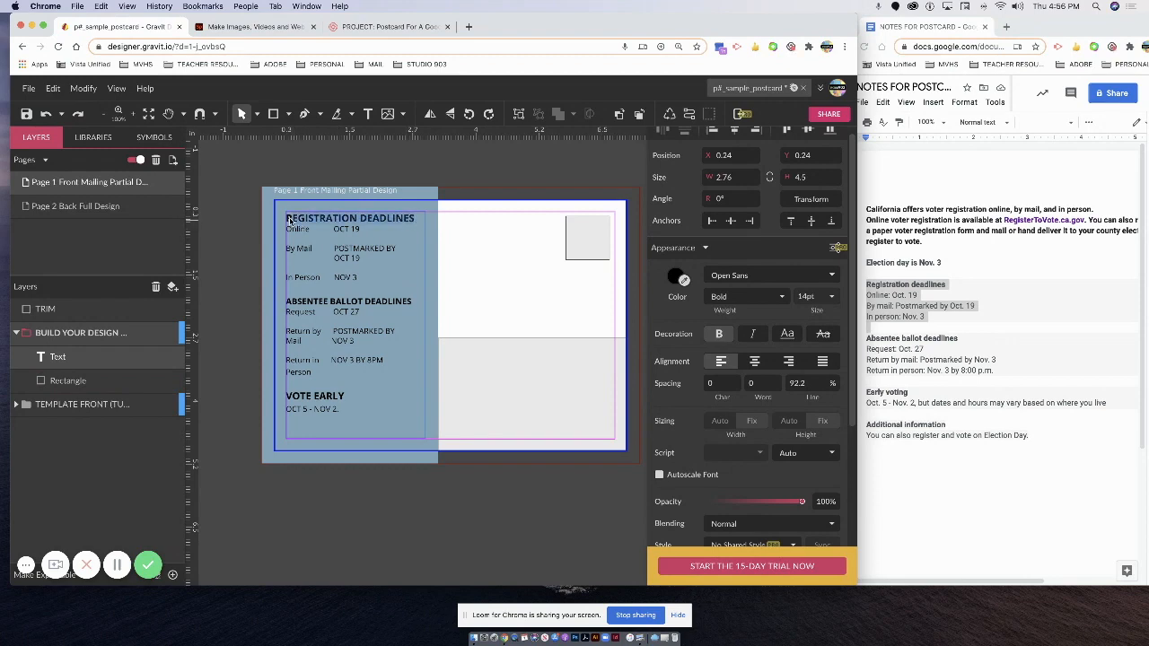
pyautogui.click(824, 296)
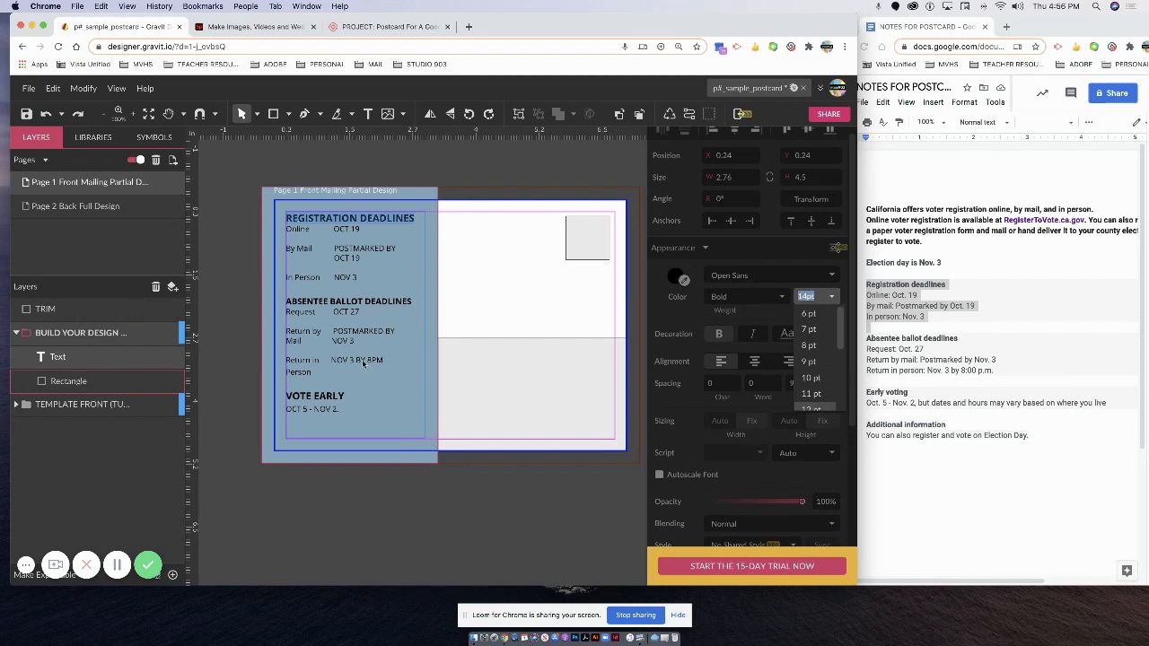
pyautogui.moveTo(347, 395); pyautogui.dragTo(282, 401)
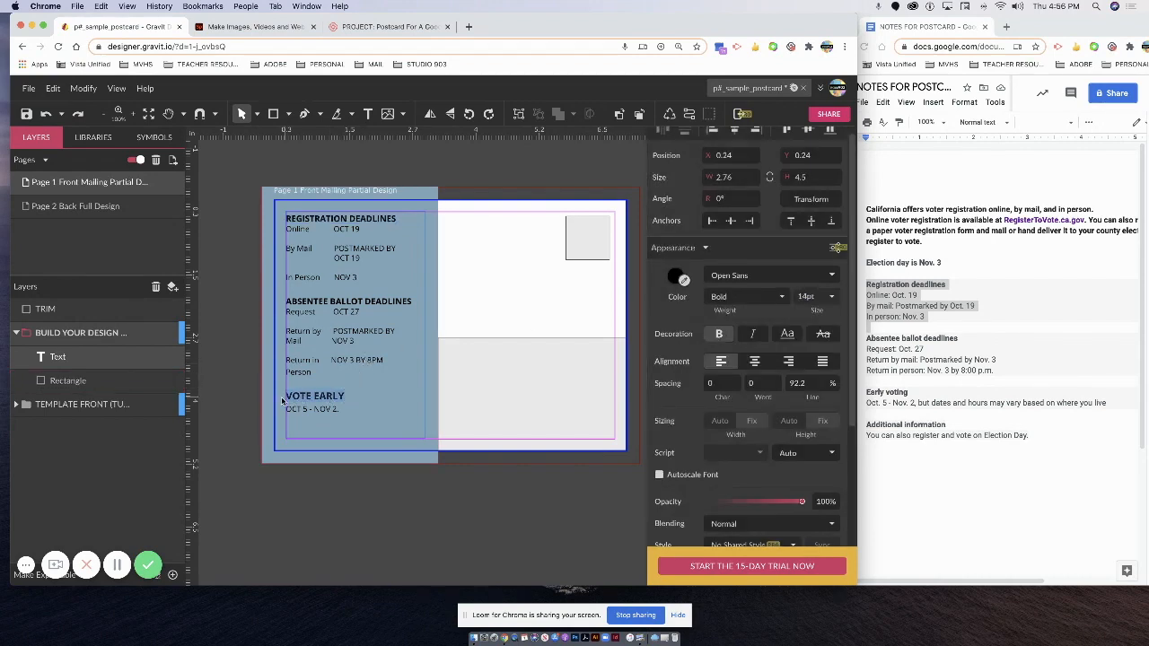
pyautogui.click(825, 296)
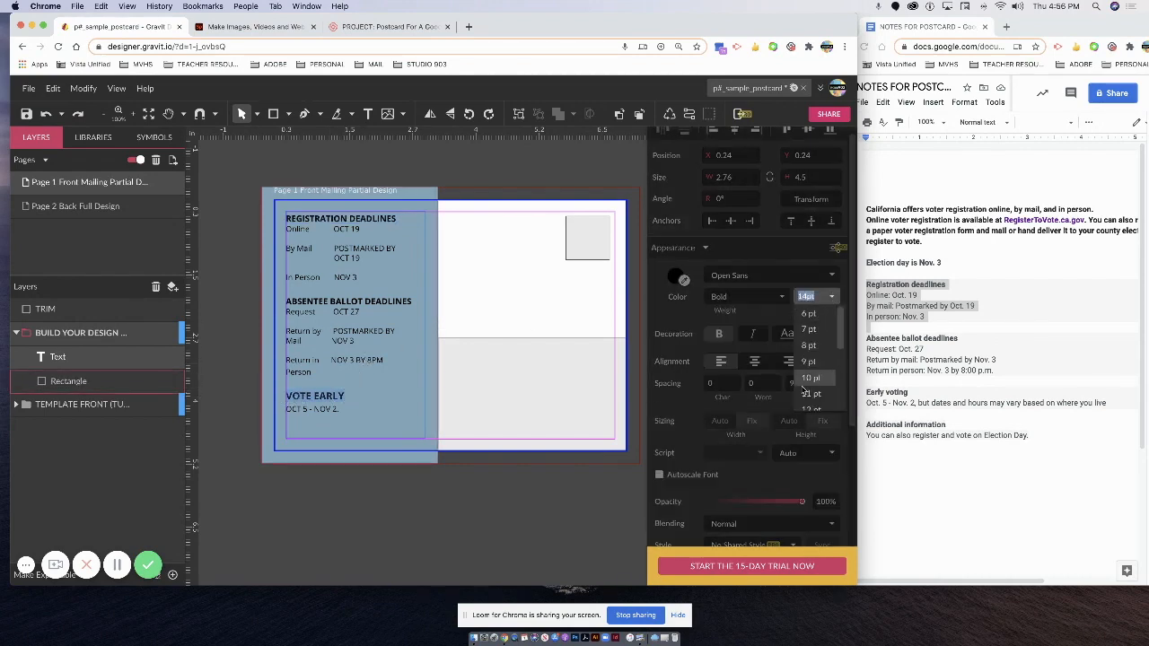
pyautogui.click(358, 352)
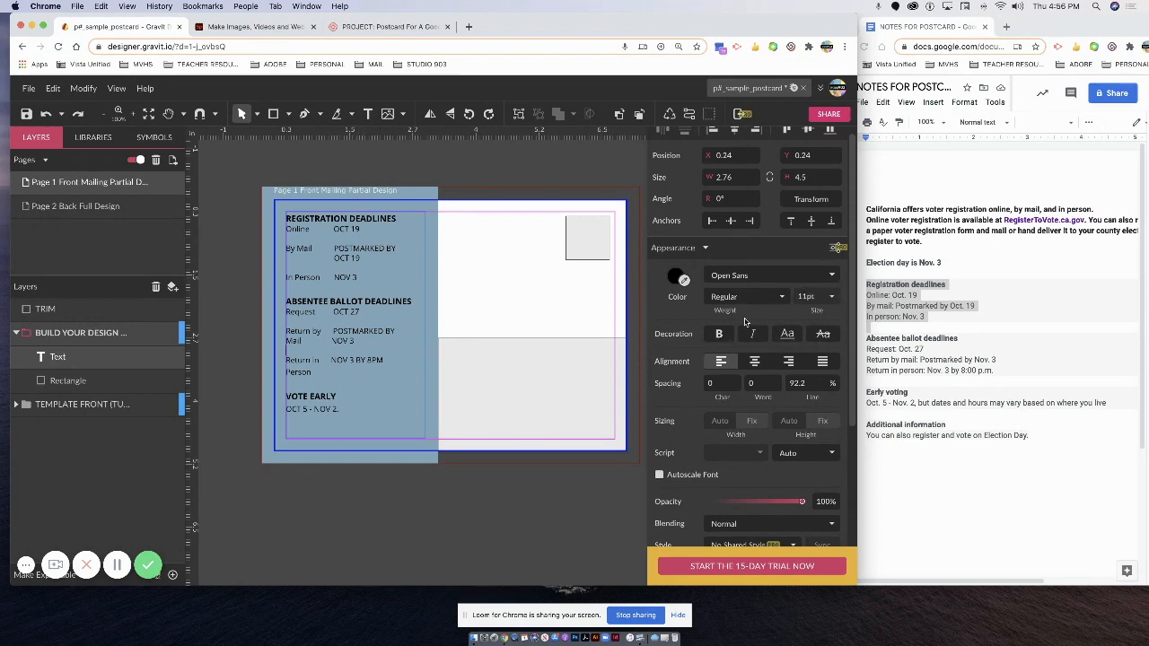
# Switch all the deadline text from Open Sans to the Oxygen web font.
pyautogui.moveTo(341, 412); pyautogui.dragTo(281, 215)
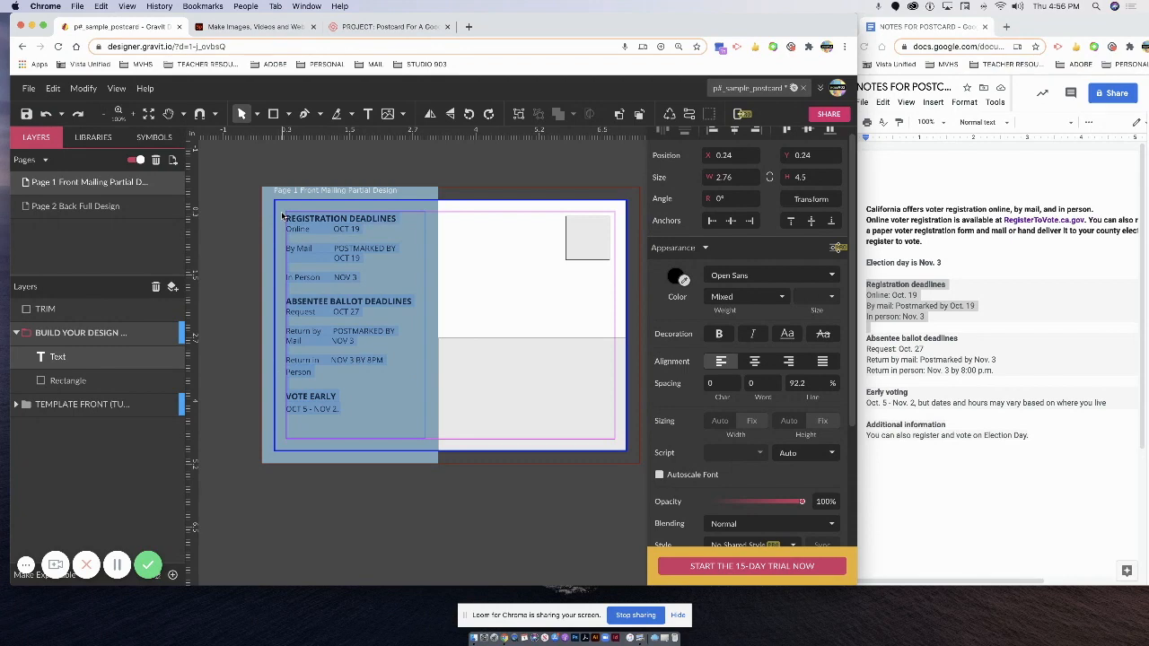
pyautogui.click(807, 276)
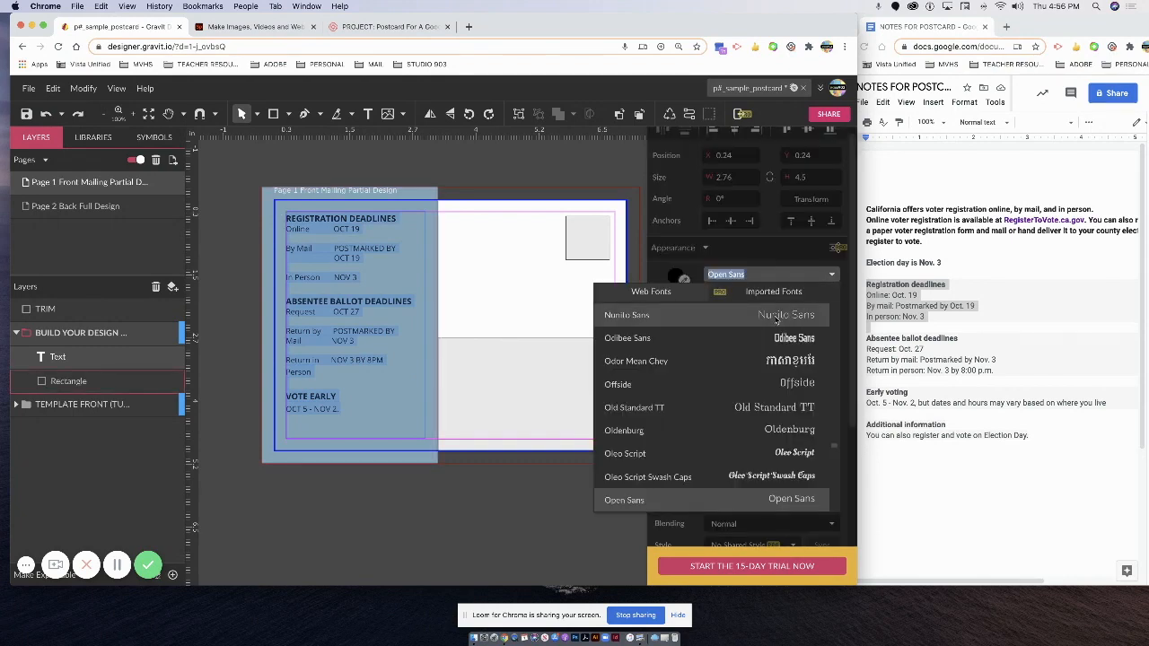
pyautogui.scroll(-2, 765, 454)
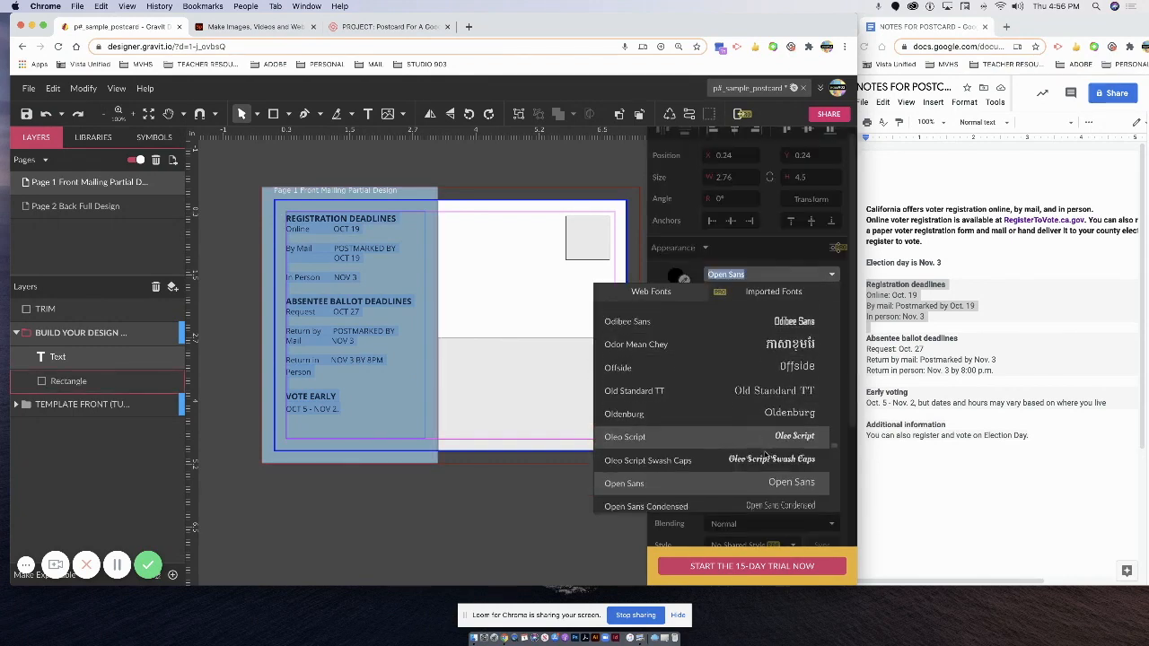
pyautogui.scroll(-6, 765, 453)
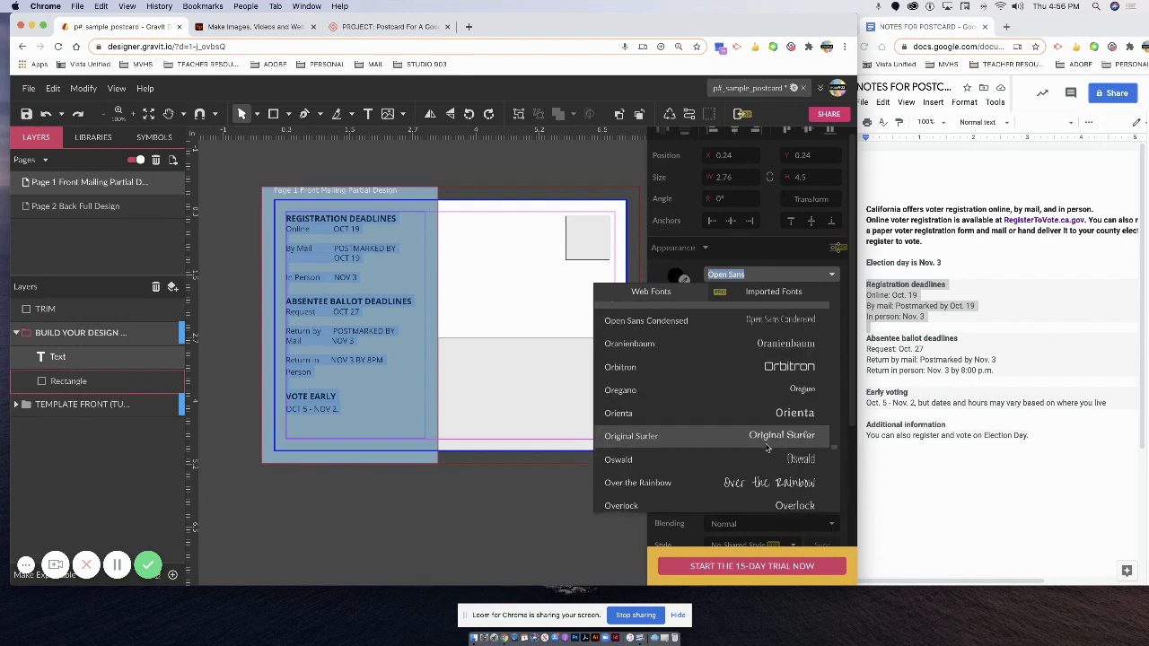
pyautogui.scroll(-1, 767, 447)
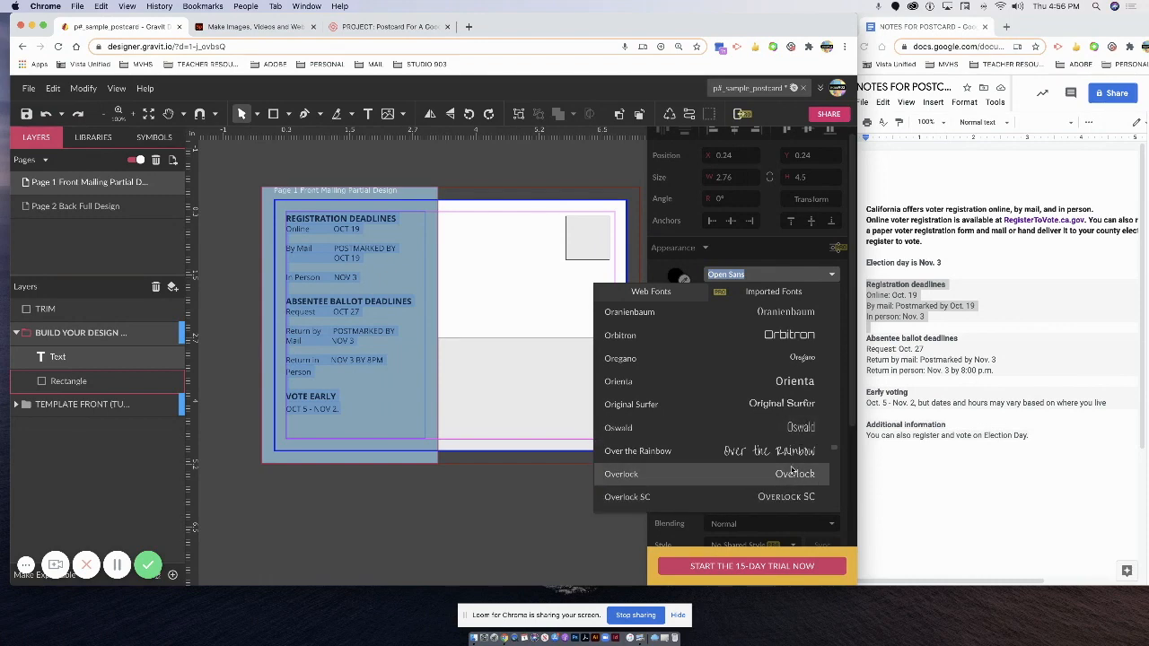
pyautogui.scroll(-1, 799, 433)
pyautogui.scroll(-5, 797, 431)
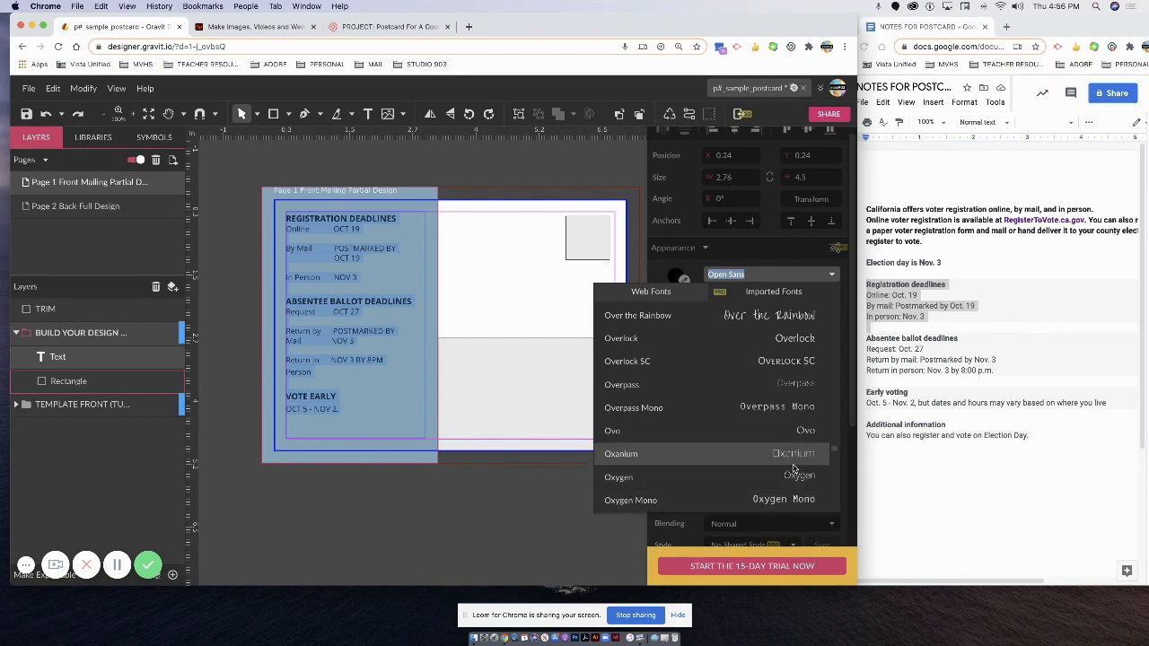
pyautogui.click(793, 476)
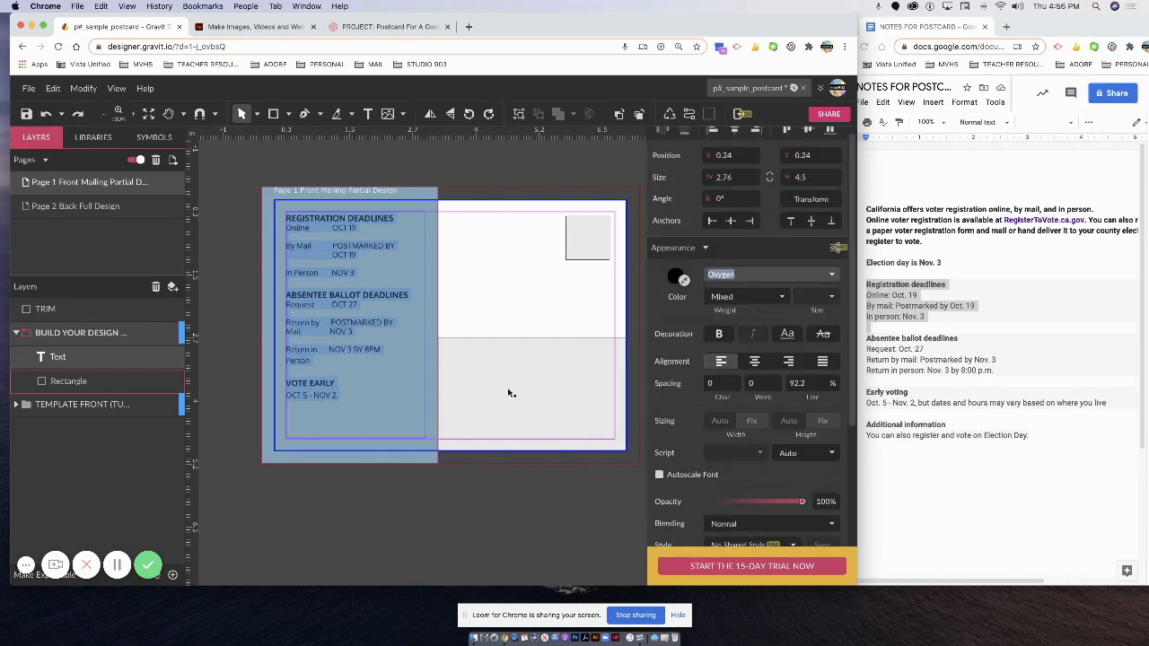
# Set the ABSENTEE BALLOT DEADLINES heading to 13pt.
pyautogui.click(320, 326)
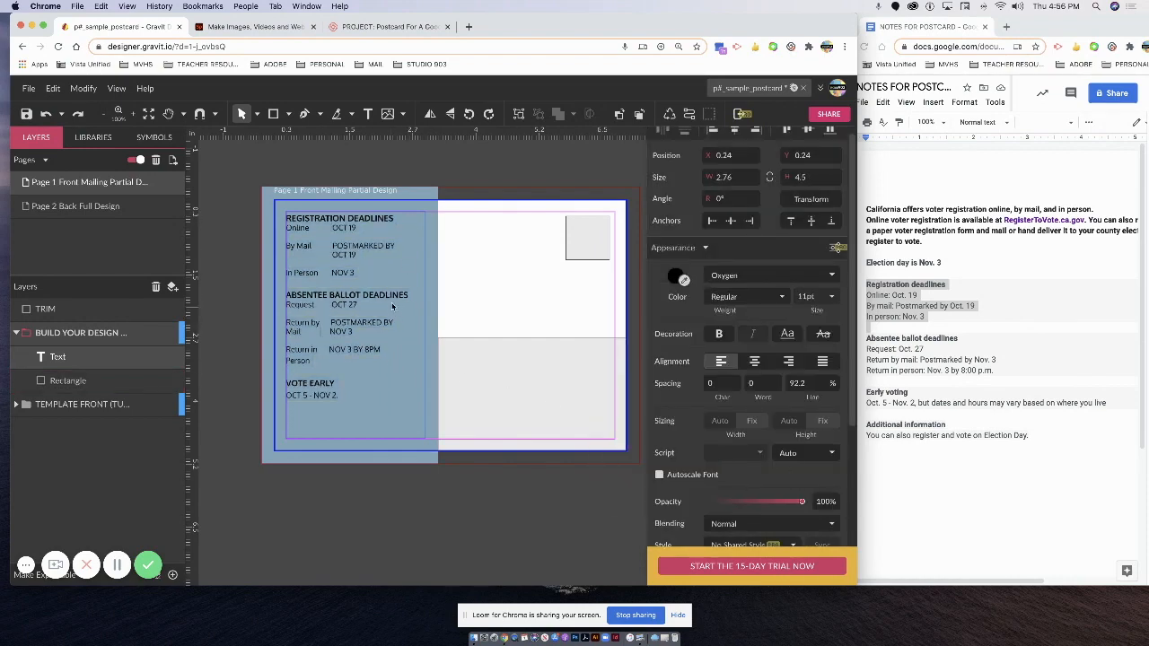
pyautogui.moveTo(410, 297); pyautogui.dragTo(286, 296)
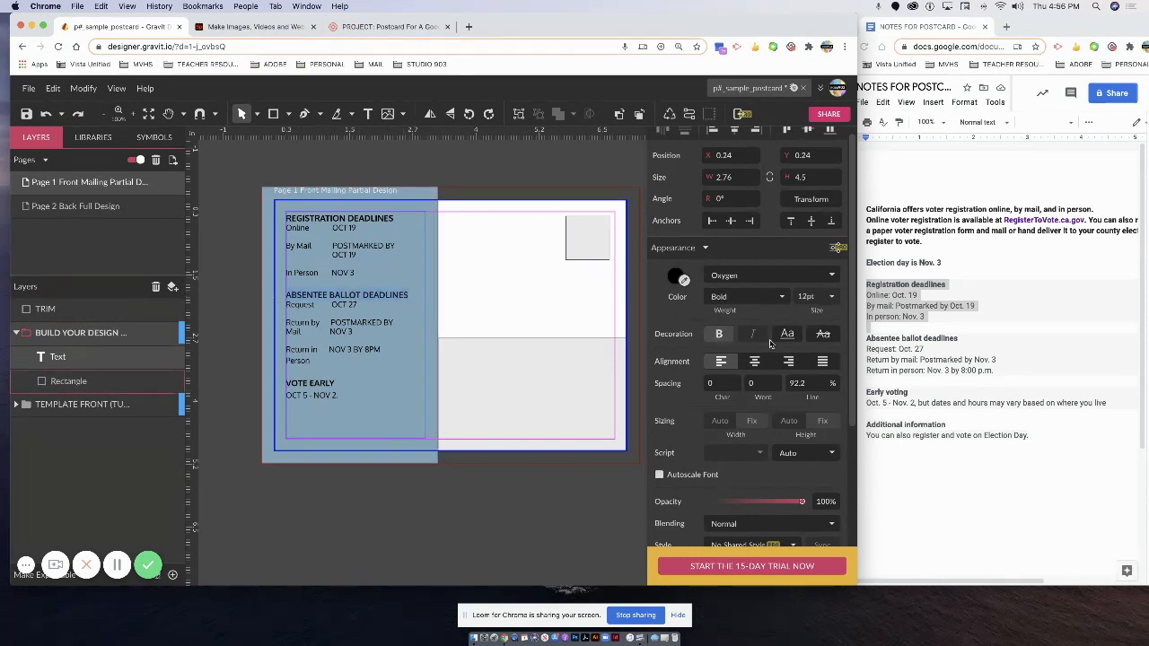
pyautogui.click(831, 297)
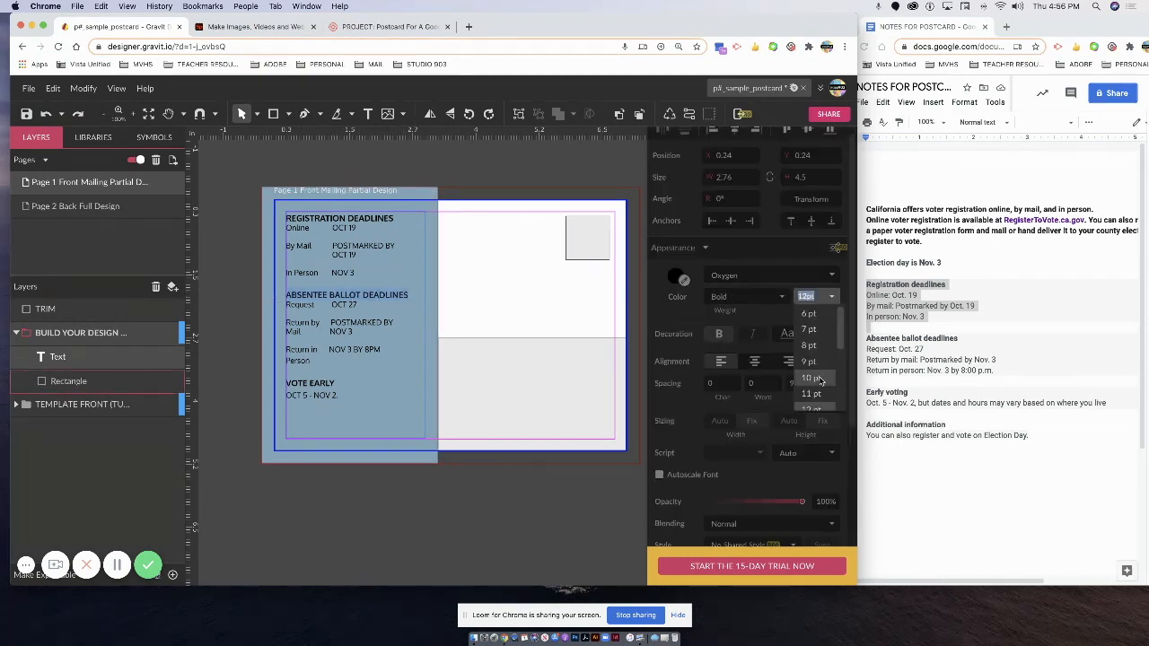
pyautogui.scroll(-3, 830, 354)
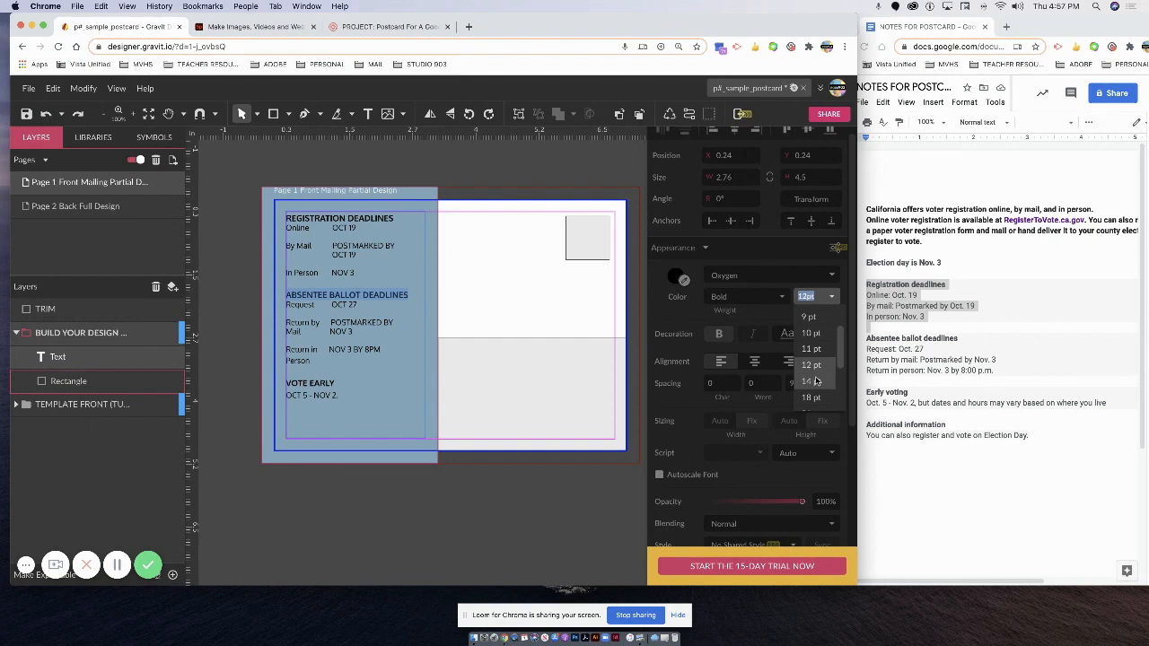
pyautogui.click(812, 380)
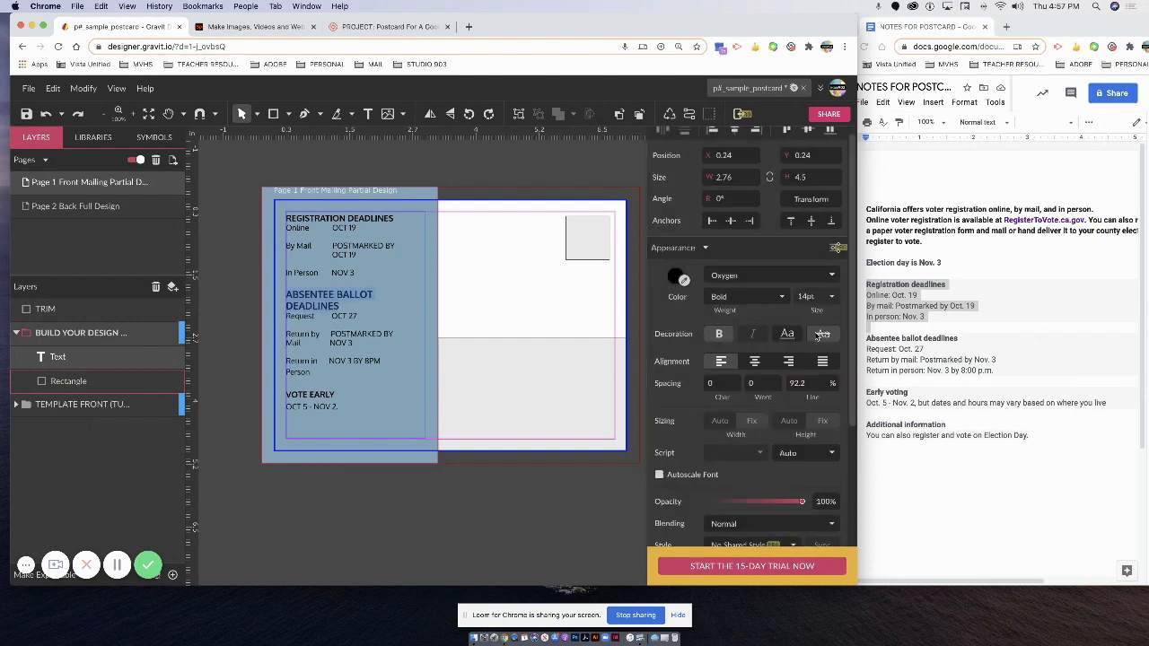
pyautogui.click(797, 296)
pyautogui.write('13')
pyautogui.press('Return')
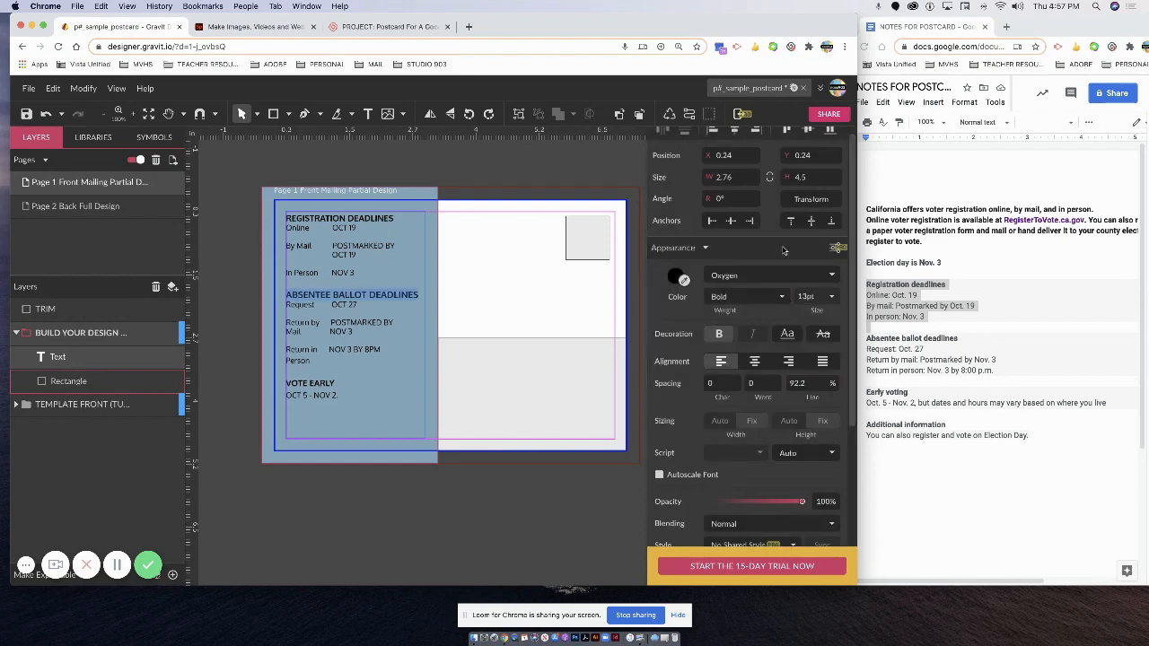
# Verify REGISTRATION DEADLINES is 13pt bold and its date lines are 11pt regular.
pyautogui.click(375, 224)
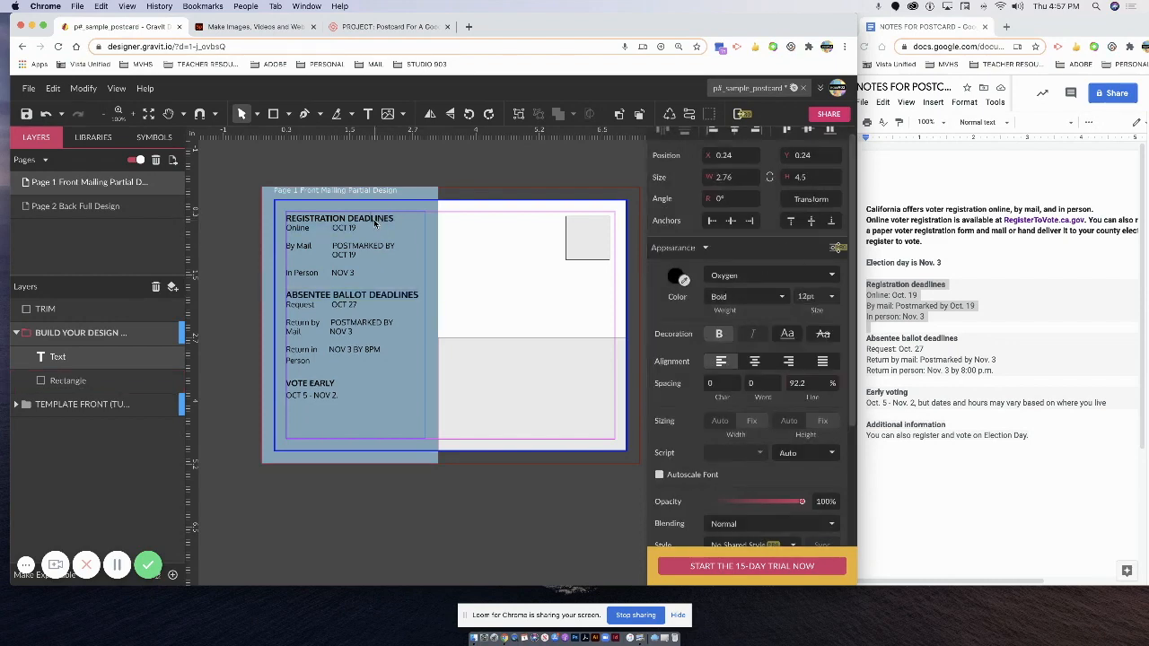
pyautogui.moveTo(393, 220); pyautogui.dragTo(284, 221)
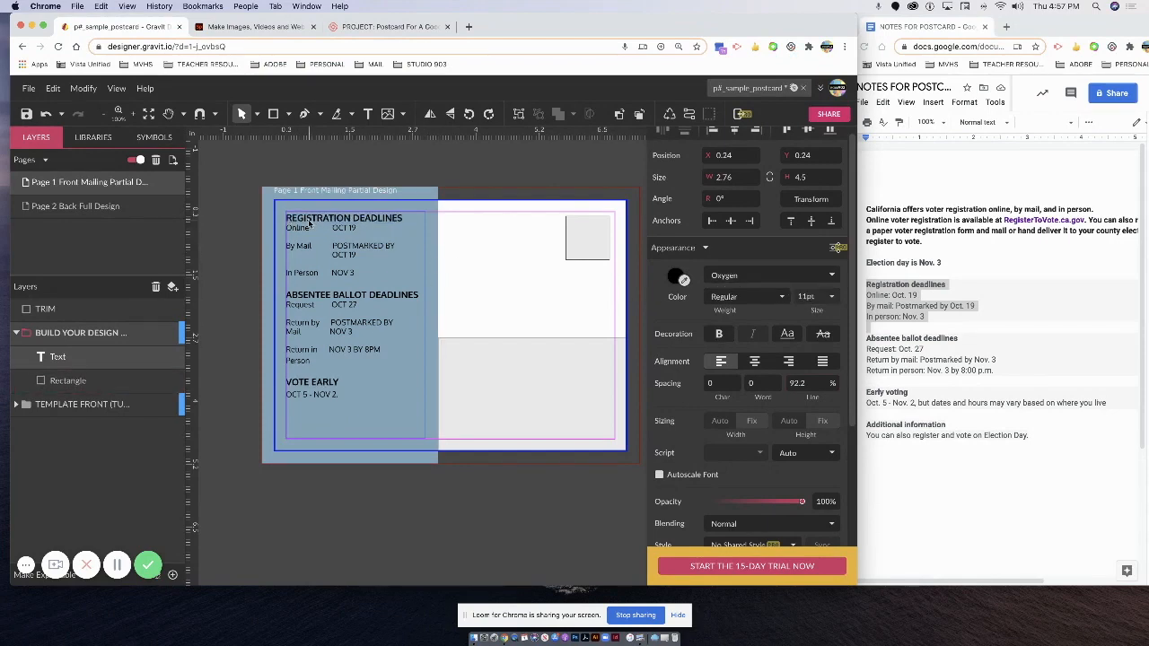
pyautogui.click(307, 222)
pyautogui.moveTo(285, 220); pyautogui.dragTo(398, 221)
pyautogui.click(302, 306)
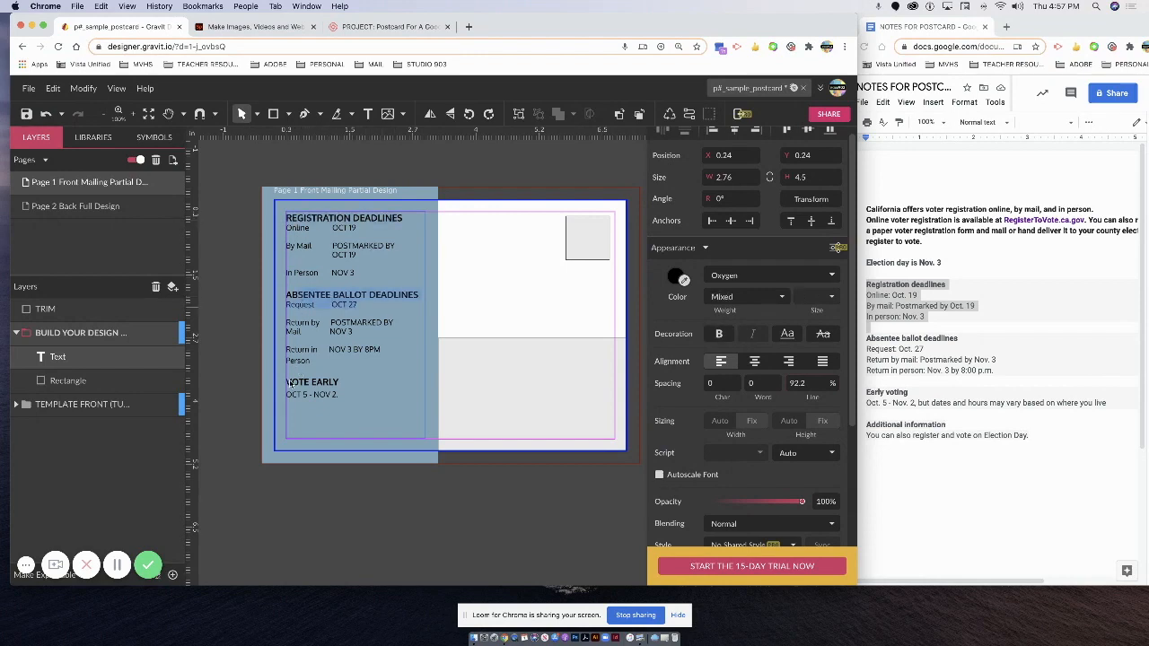
pyautogui.moveTo(287, 226); pyautogui.dragTo(378, 277)
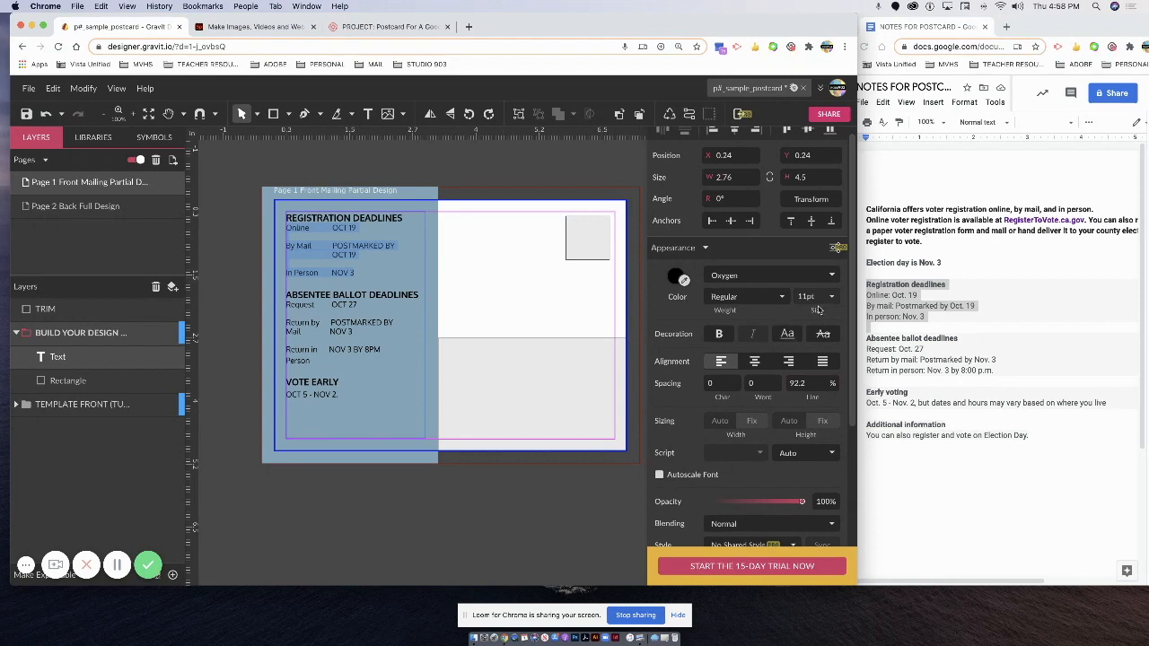
pyautogui.click(322, 254)
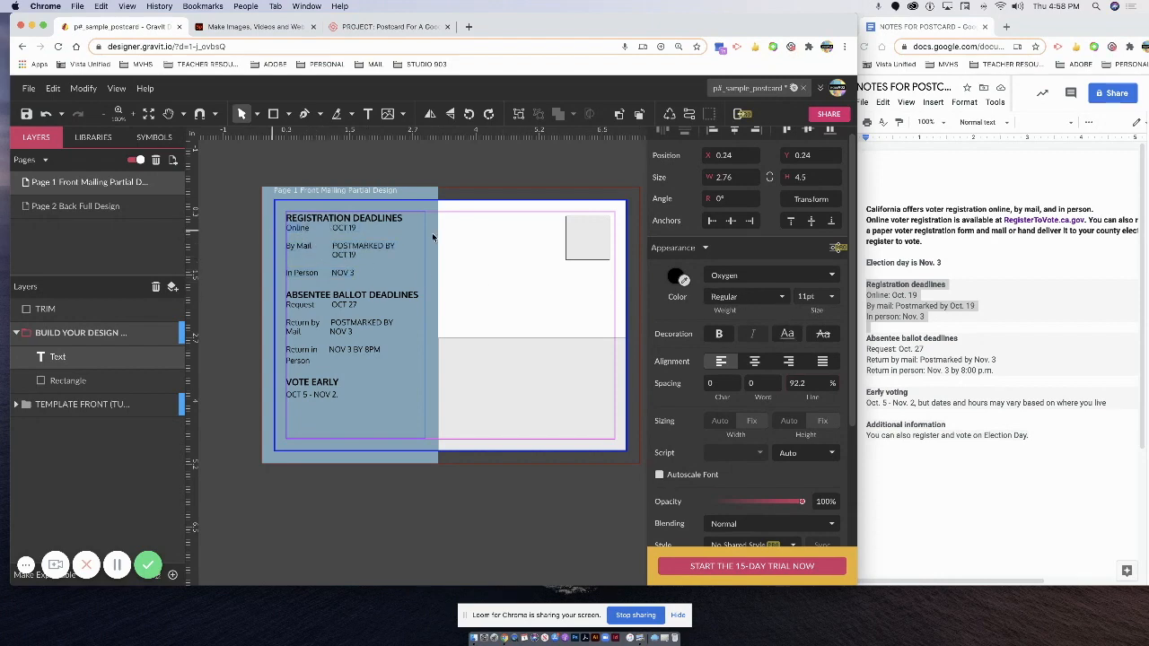
# Make the By Mail and In Person labels bold and remove the extra space after By Mail.
pyautogui.moveTo(314, 248); pyautogui.dragTo(285, 250)
pyautogui.click(718, 335)
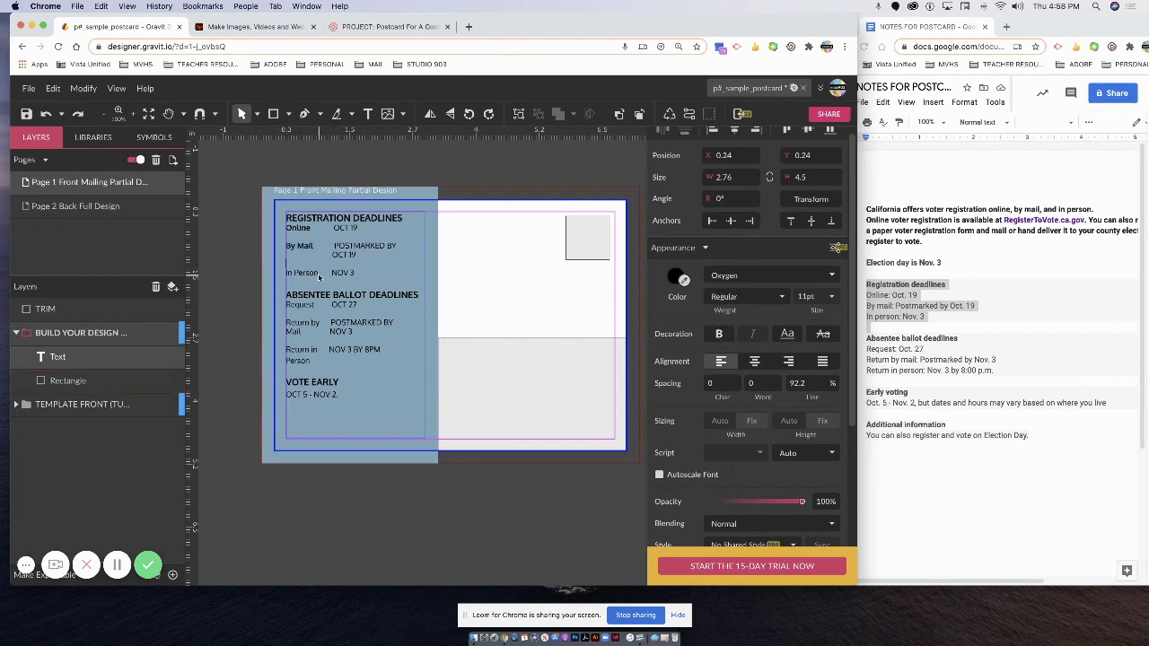
pyautogui.moveTo(319, 274); pyautogui.dragTo(284, 273)
pyautogui.click(718, 335)
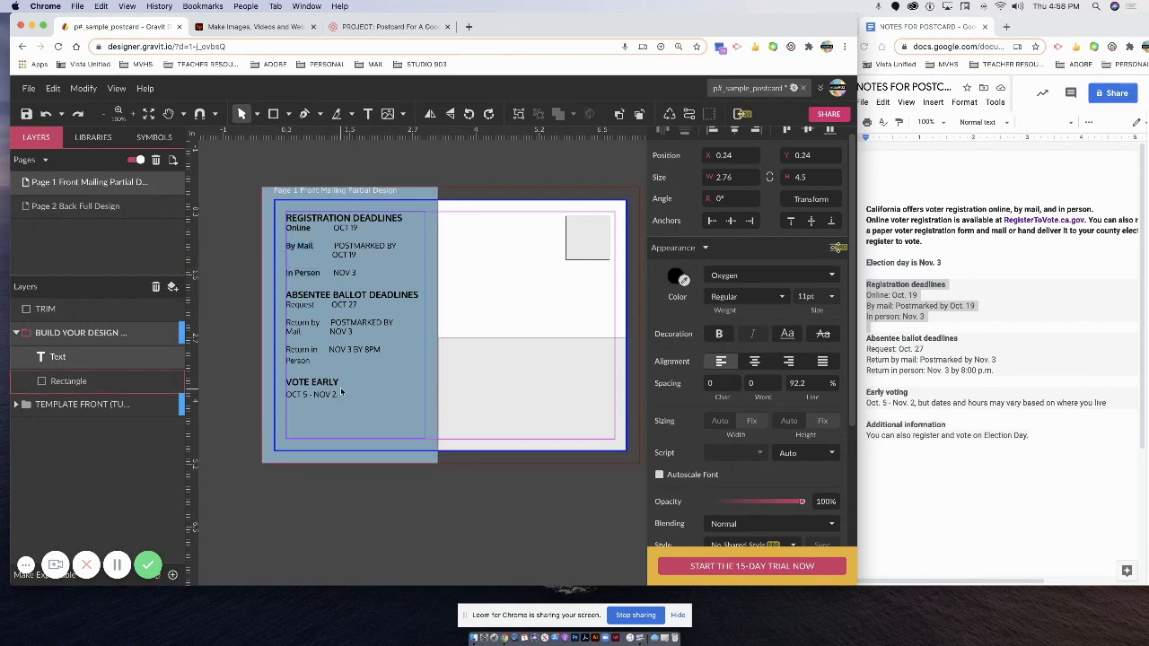
pyautogui.moveTo(331, 250); pyautogui.dragTo(313, 251)
pyautogui.press('BackSpace')
pyautogui.press('BackSpace')
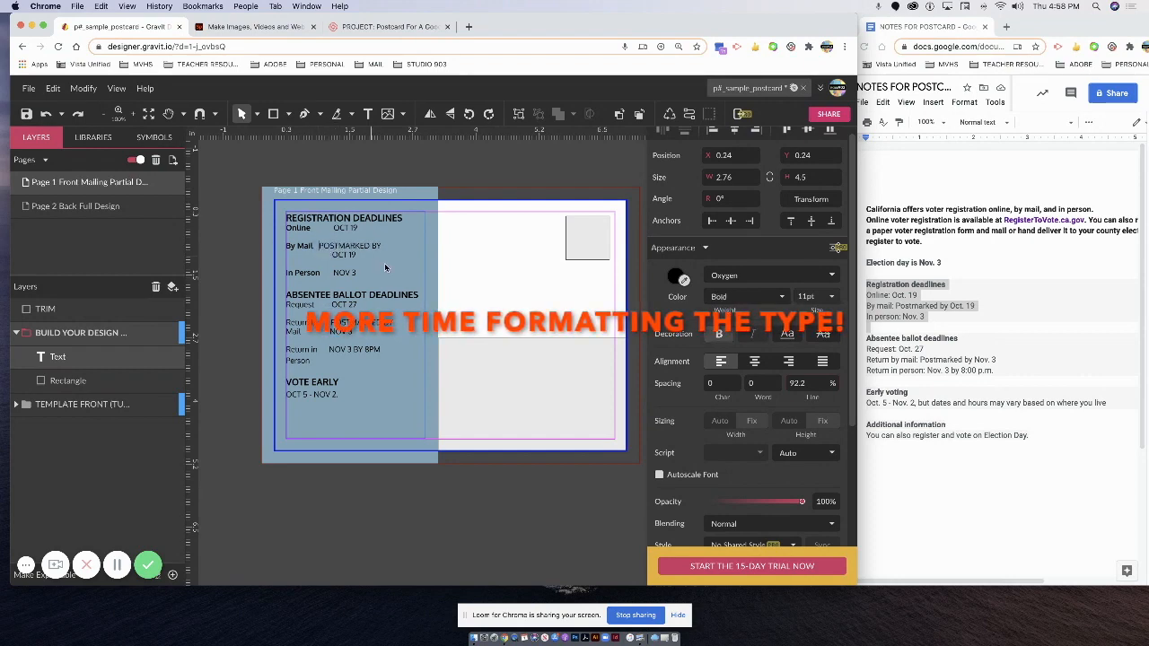
# Move the deadlines text box's top edge lower on the blue-gray panel, to Y 0.91.
pyautogui.moveTo(332, 230); pyautogui.dragTo(312, 235)
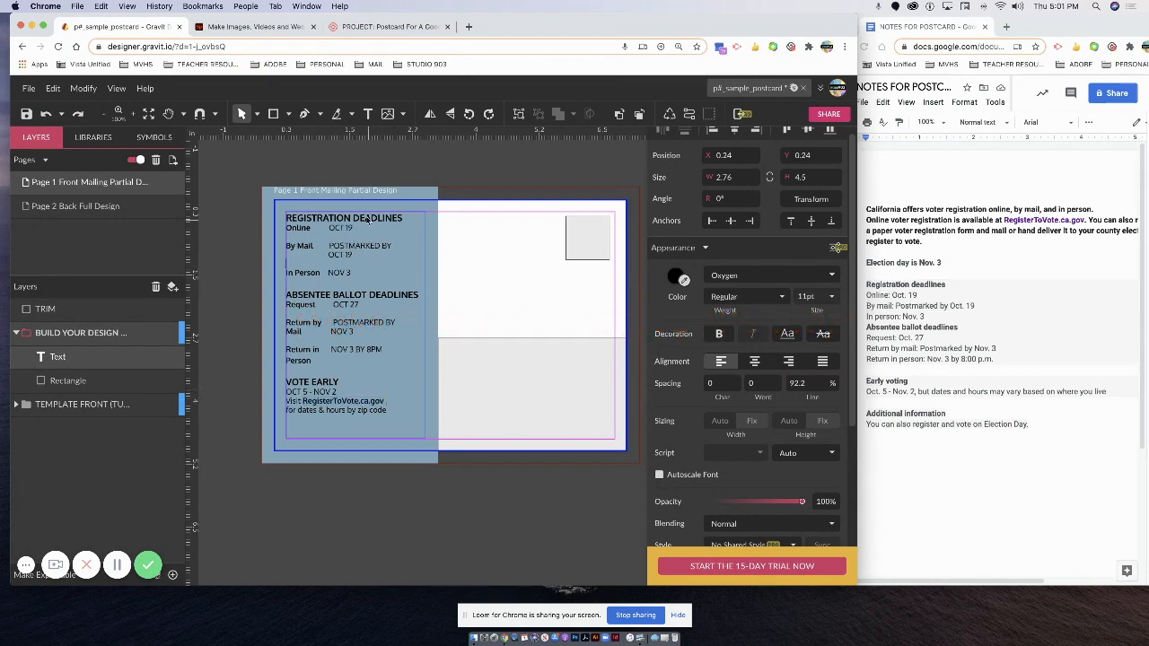
pyautogui.click(332, 216)
pyautogui.press('Escape')
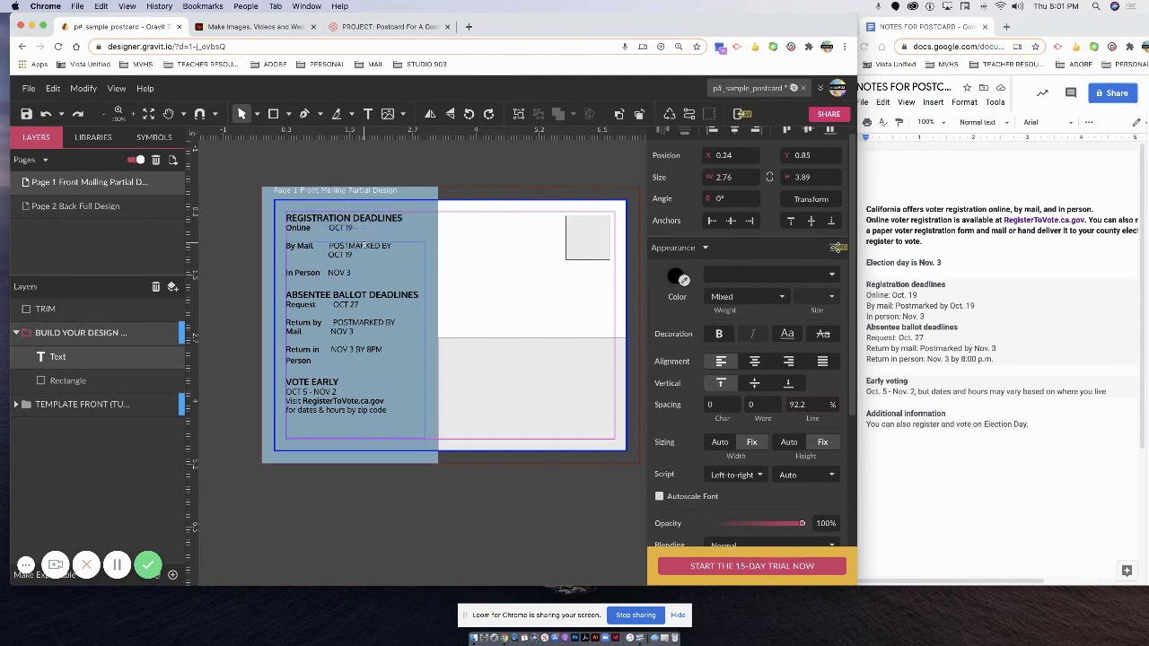
pyautogui.moveTo(362, 235); pyautogui.dragTo(363, 246)
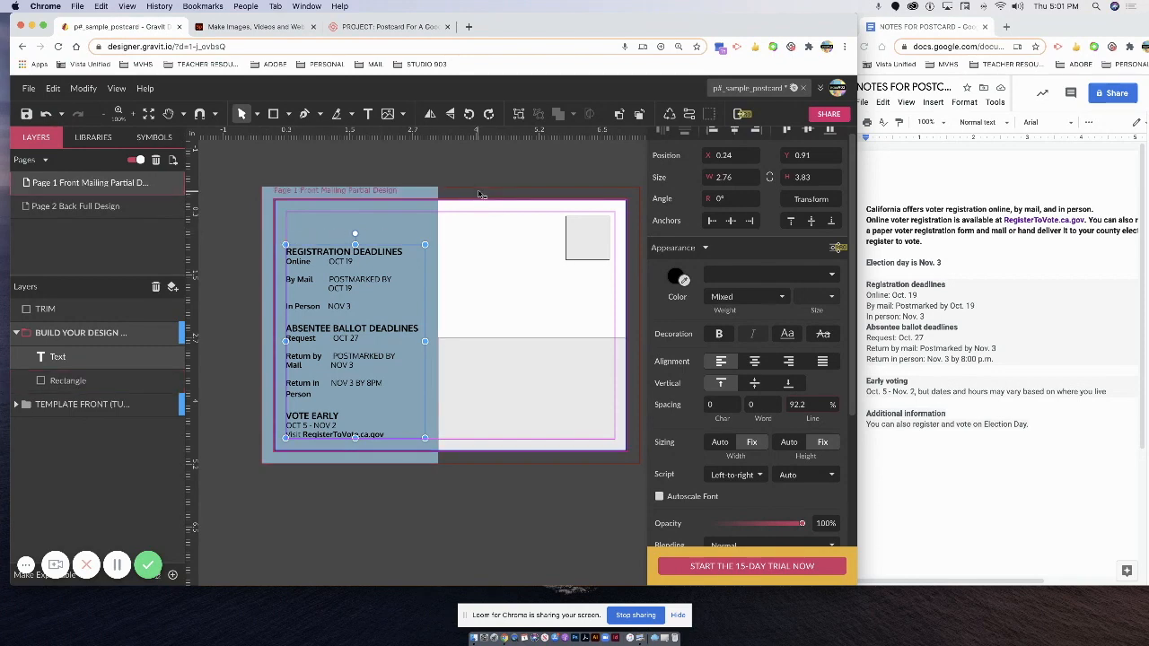
pyautogui.click(481, 197)
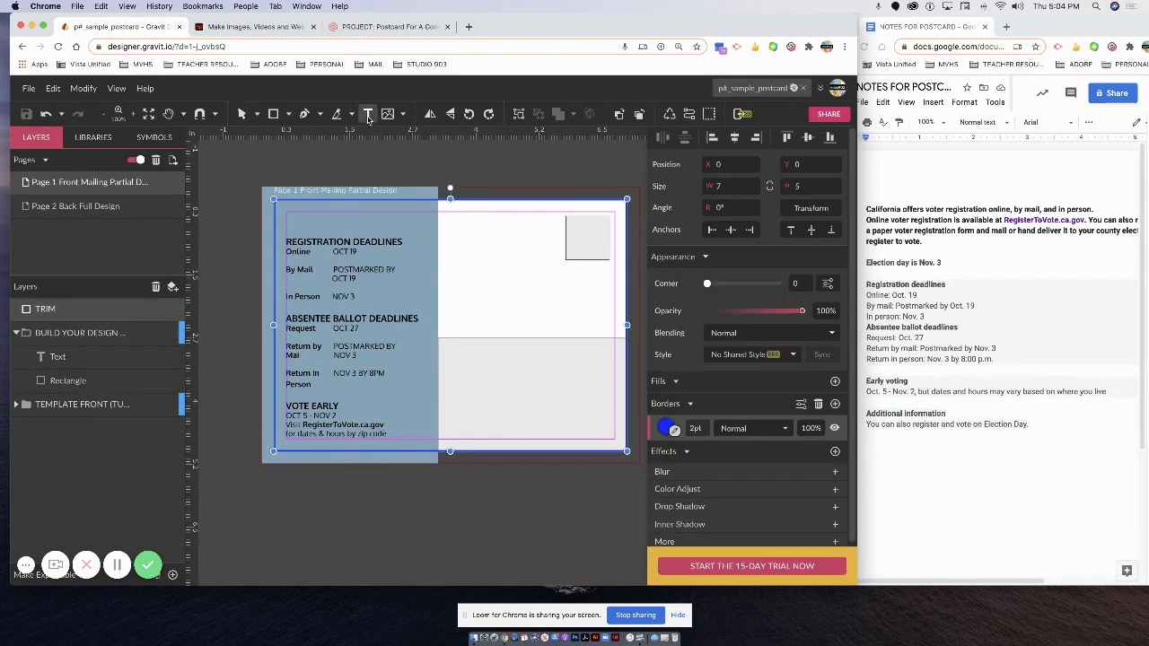
# Add a text box on the right half reading 'ELECTION DAY IS NOVEMBER 3'.
pyautogui.moveTo(442, 271); pyautogui.dragTo(610, 334)
pyautogui.write('ELECTIOINDAY')
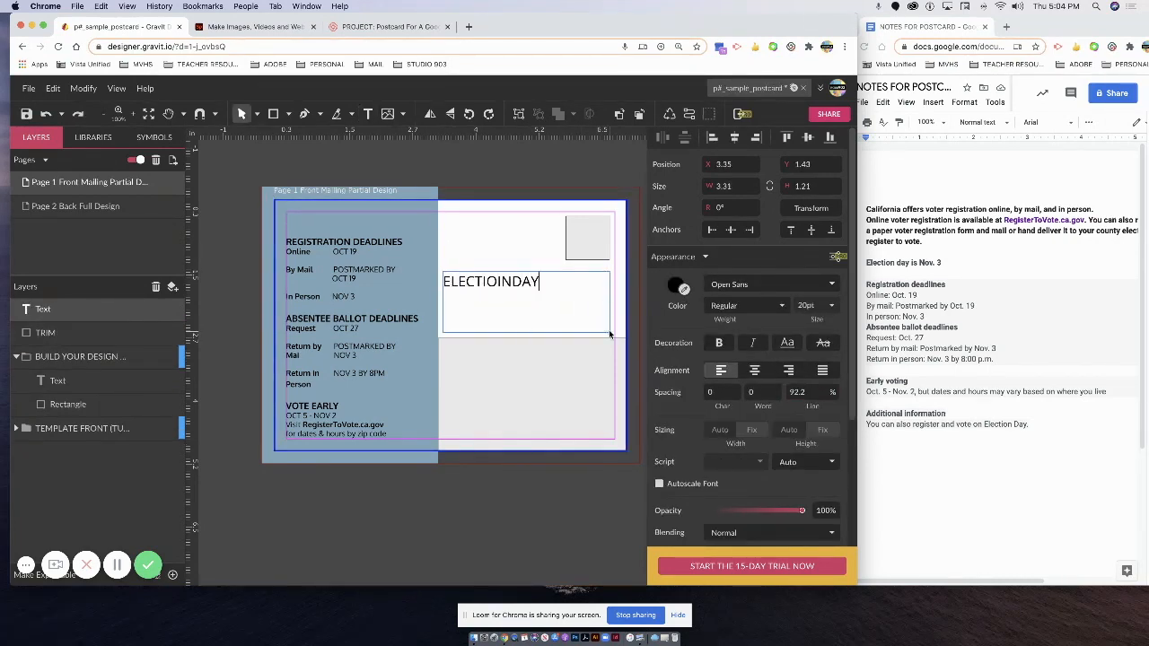
pyautogui.press('BackSpace')
pyautogui.press('BackSpace')
pyautogui.press('BackSpace')
pyautogui.press('BackSpace')
pyautogui.press('BackSpace')
pyautogui.write('N DAY IS NOVEMBER 3')
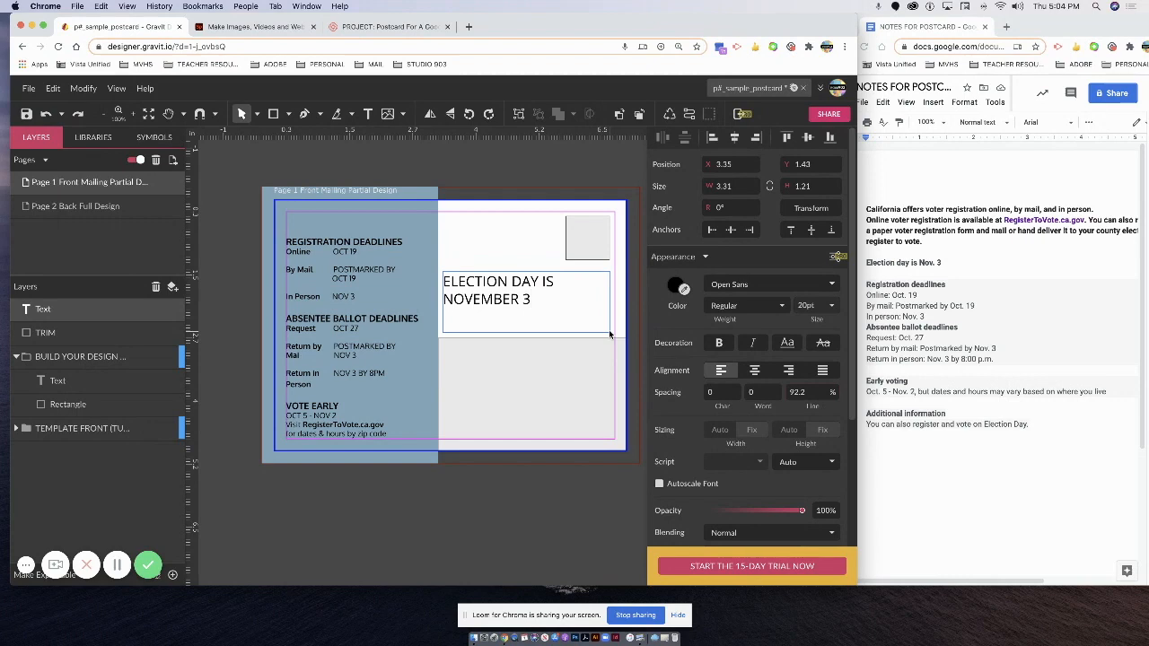
# Set the election heading in the Paytone One font.
pyautogui.click(754, 283)
pyautogui.scroll(-3, 795, 409)
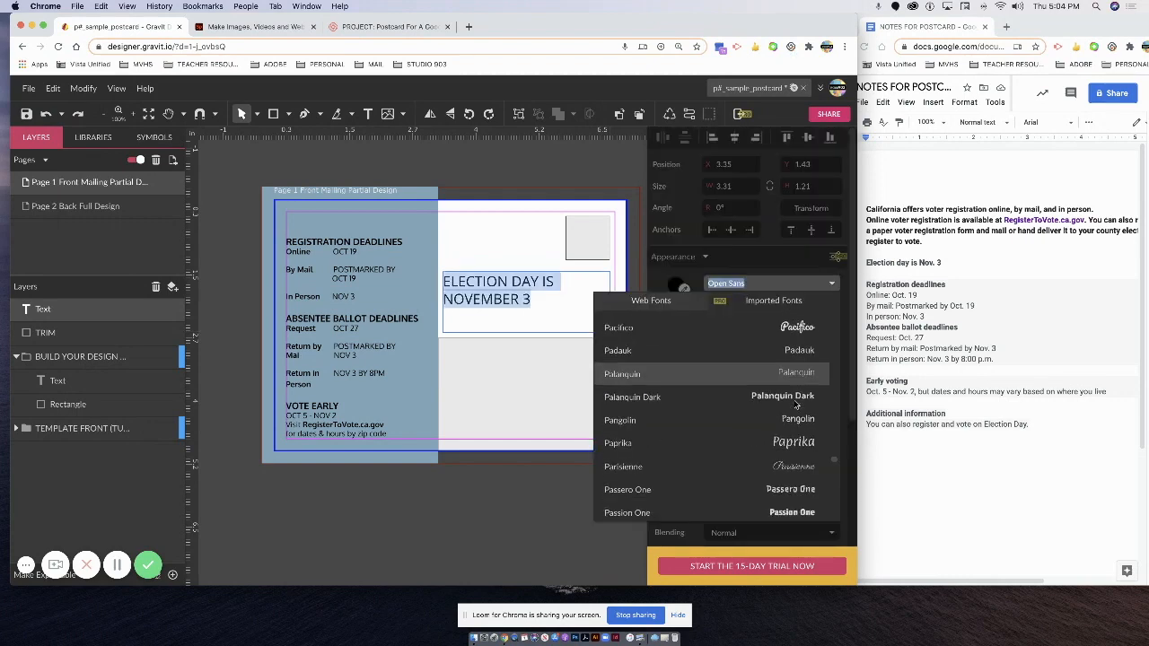
pyautogui.scroll(-1, 794, 431)
pyautogui.scroll(-1, 794, 434)
pyautogui.click(789, 449)
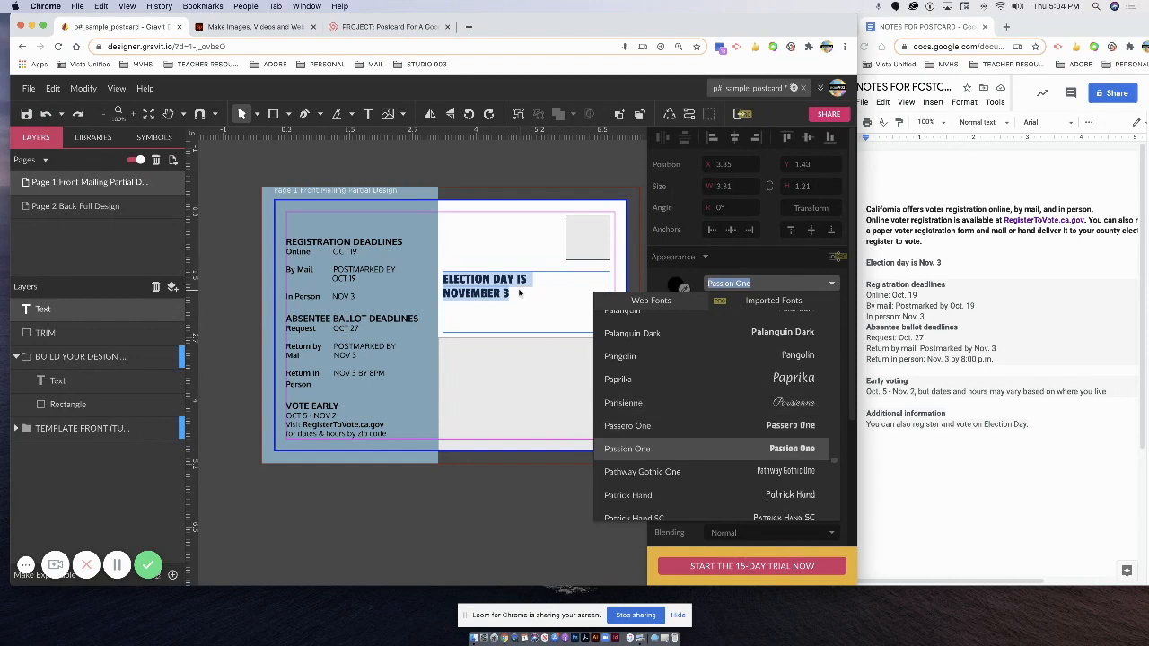
pyautogui.scroll(-5, 788, 468)
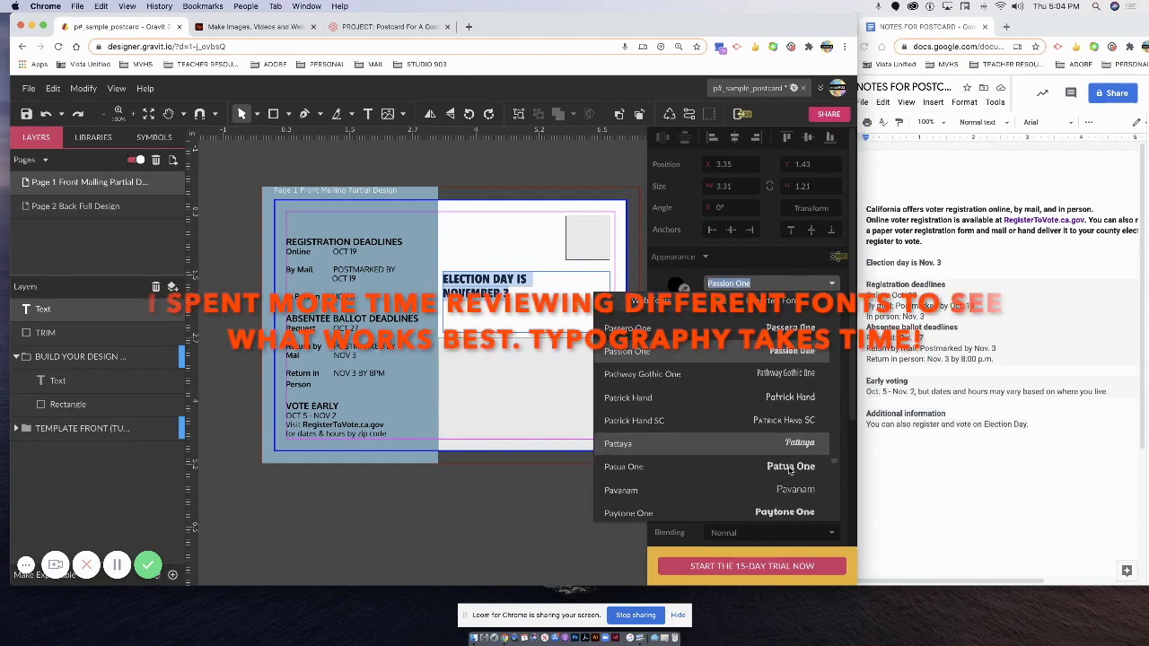
pyautogui.scroll(-3, 791, 440)
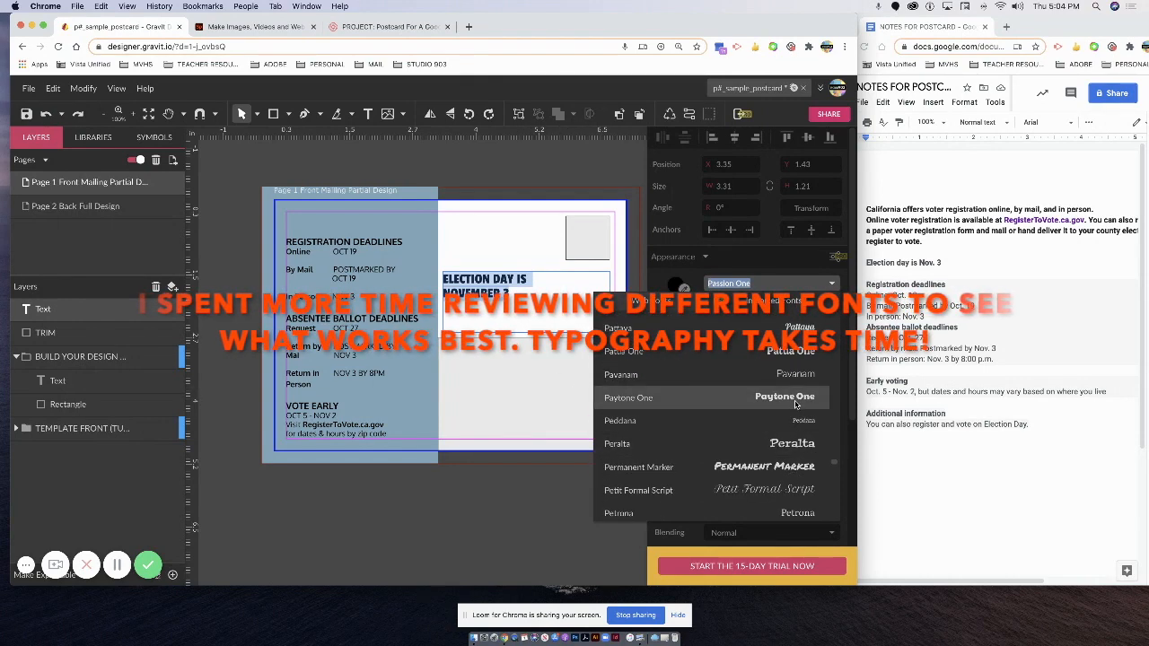
pyautogui.click(794, 404)
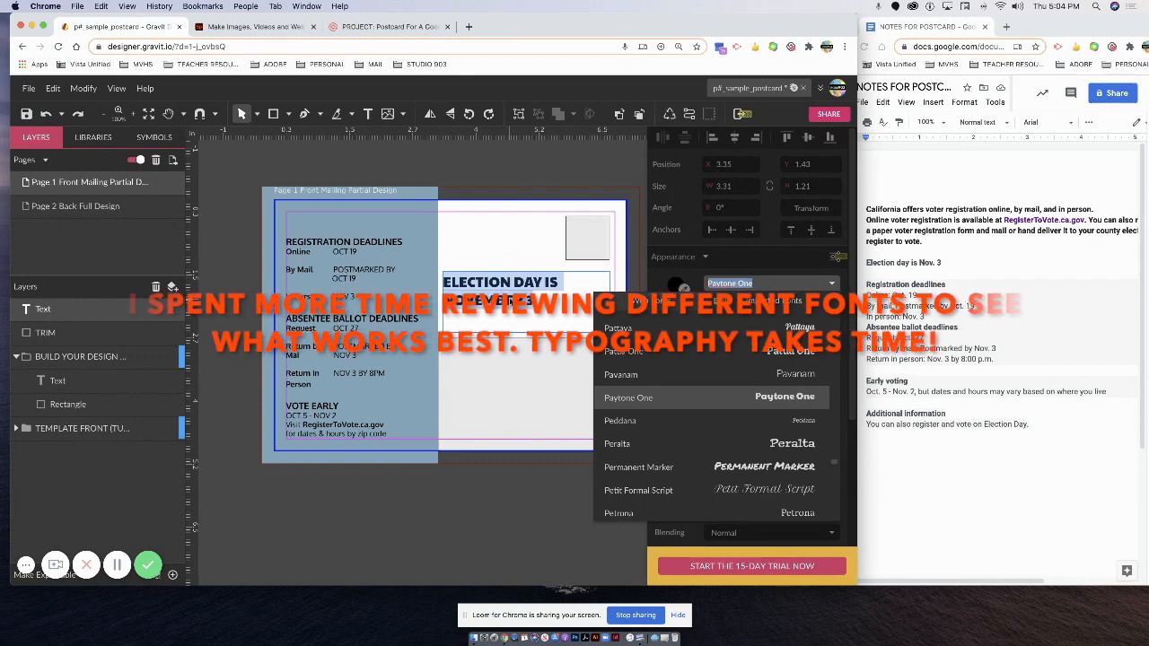
pyautogui.click(513, 298)
pyautogui.moveTo(579, 303); pyautogui.dragTo(421, 285)
pyautogui.click(536, 306)
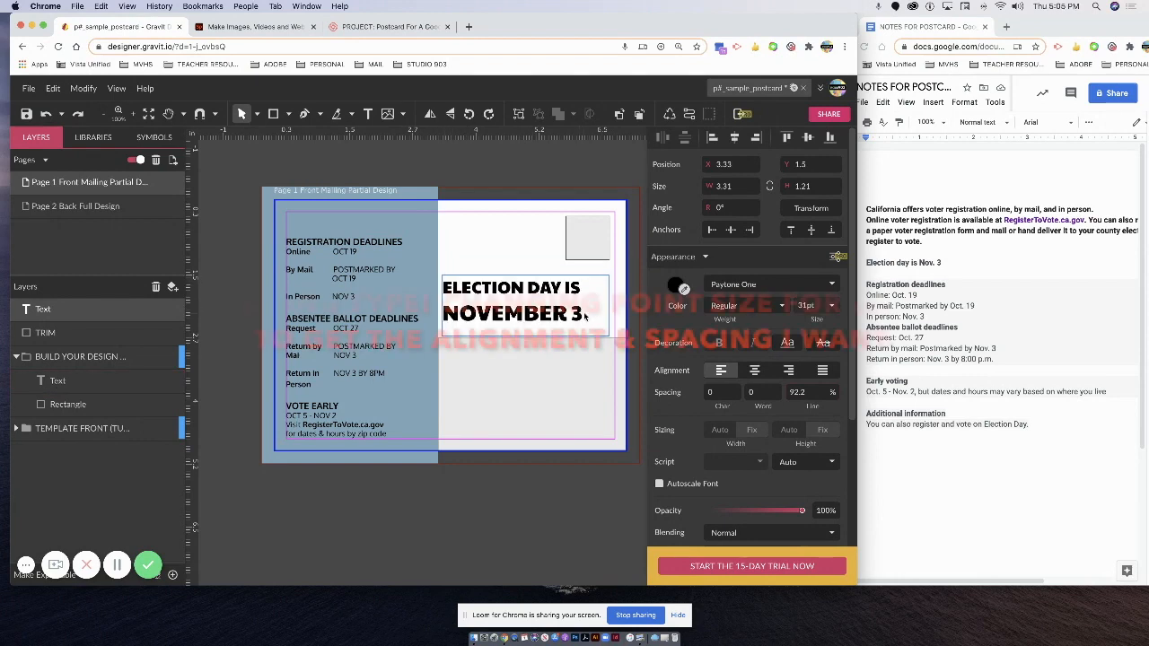
# Tighten the election heading's line spacing, first trying 90.6% and then 50%.
pyautogui.moveTo(584, 316); pyautogui.dragTo(442, 296)
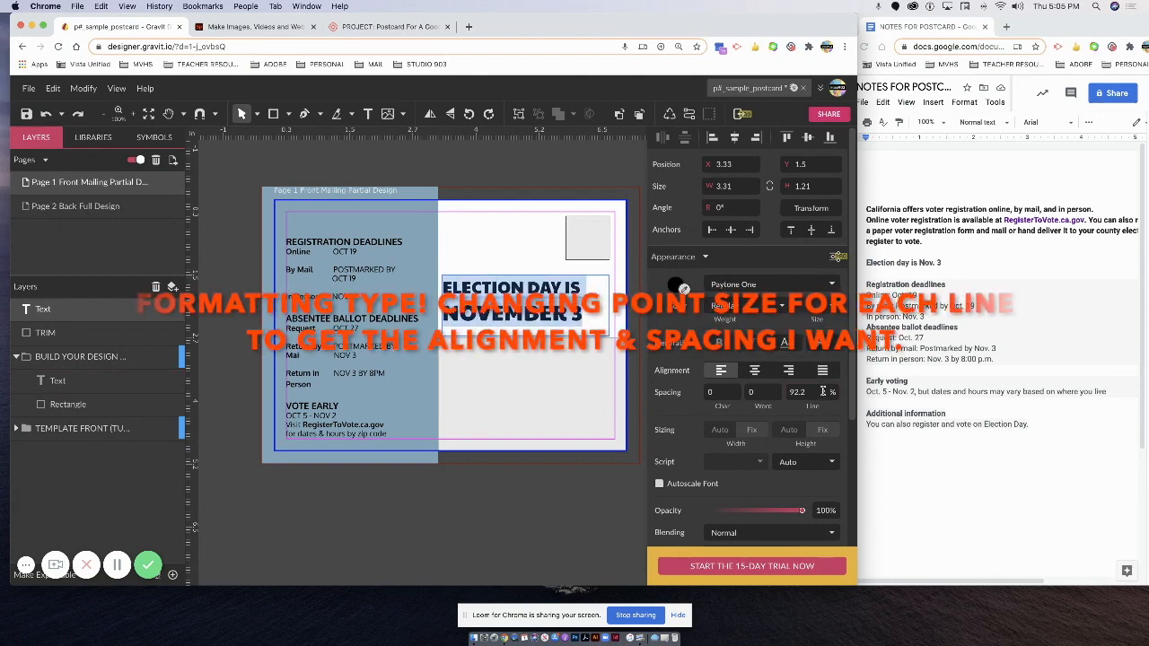
pyautogui.click(826, 393)
pyautogui.write('90.6')
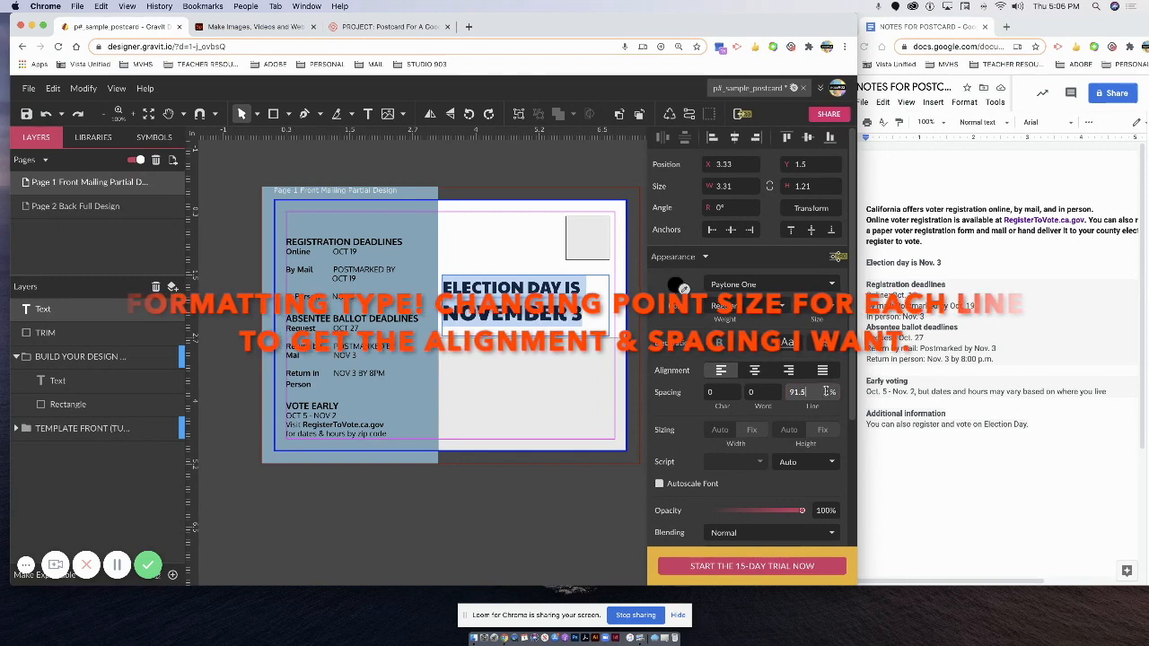
pyautogui.scroll(-9, 824, 390)
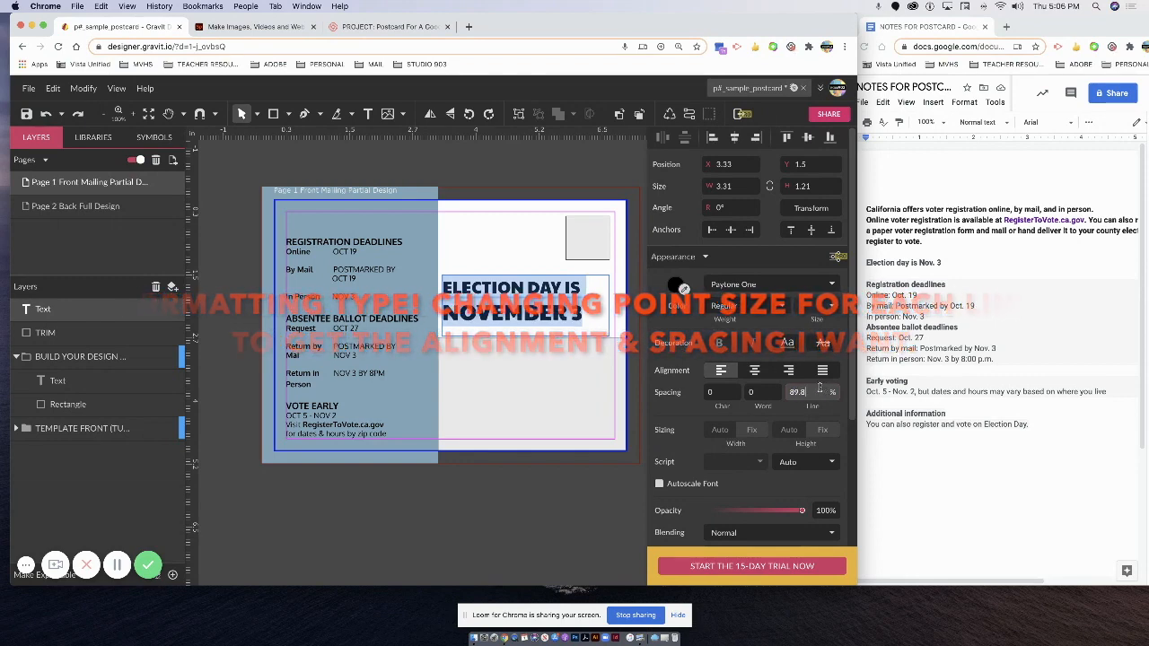
pyautogui.moveTo(791, 392); pyautogui.dragTo(816, 393)
pyautogui.write('50')
pyautogui.press('Return')
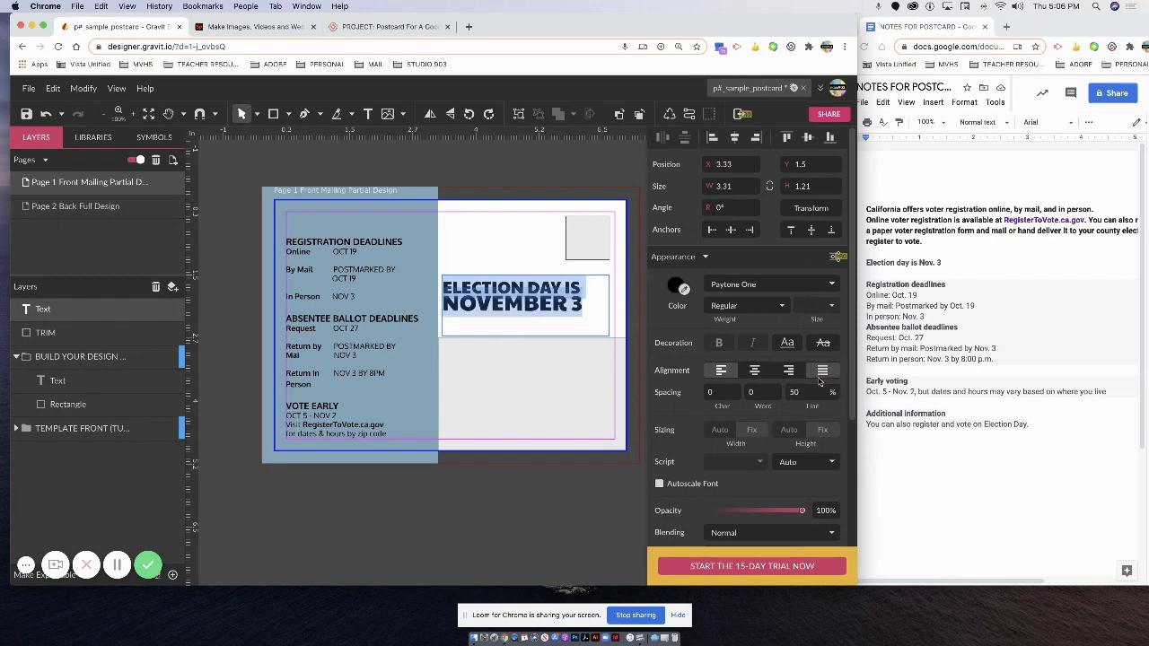
# Settle the heading's line spacing at 60% and reselect both of its lines.
pyautogui.moveTo(803, 394); pyautogui.dragTo(777, 386)
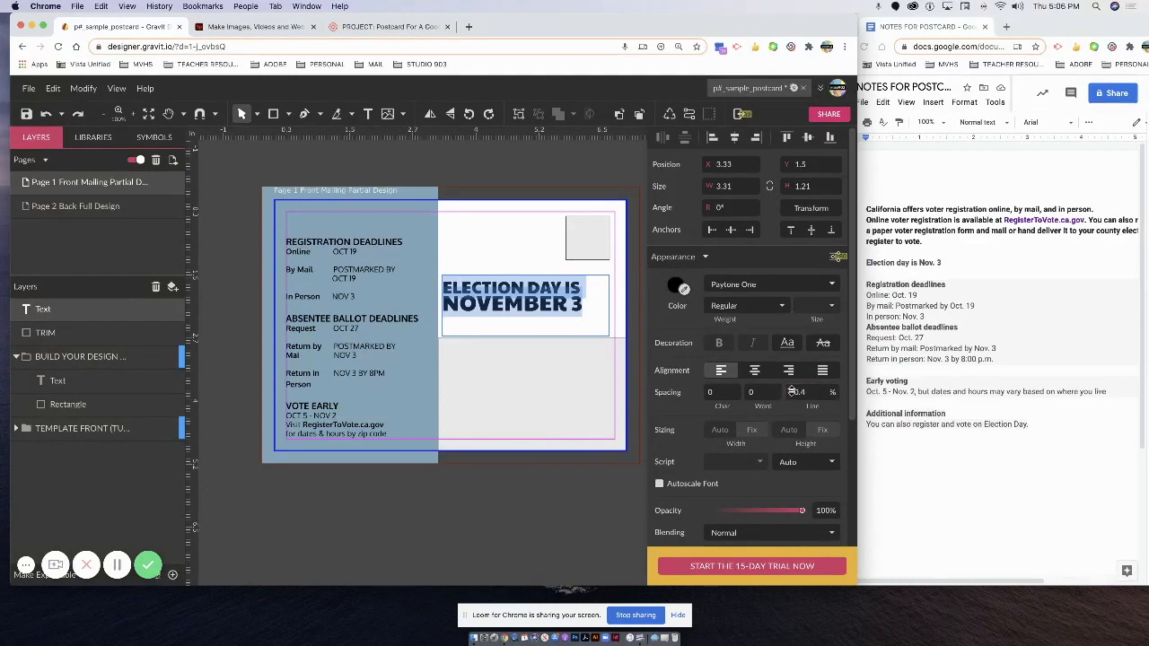
pyautogui.press('BackSpace')
pyautogui.press('BackSpace')
pyautogui.write('60')
pyautogui.press('Return')
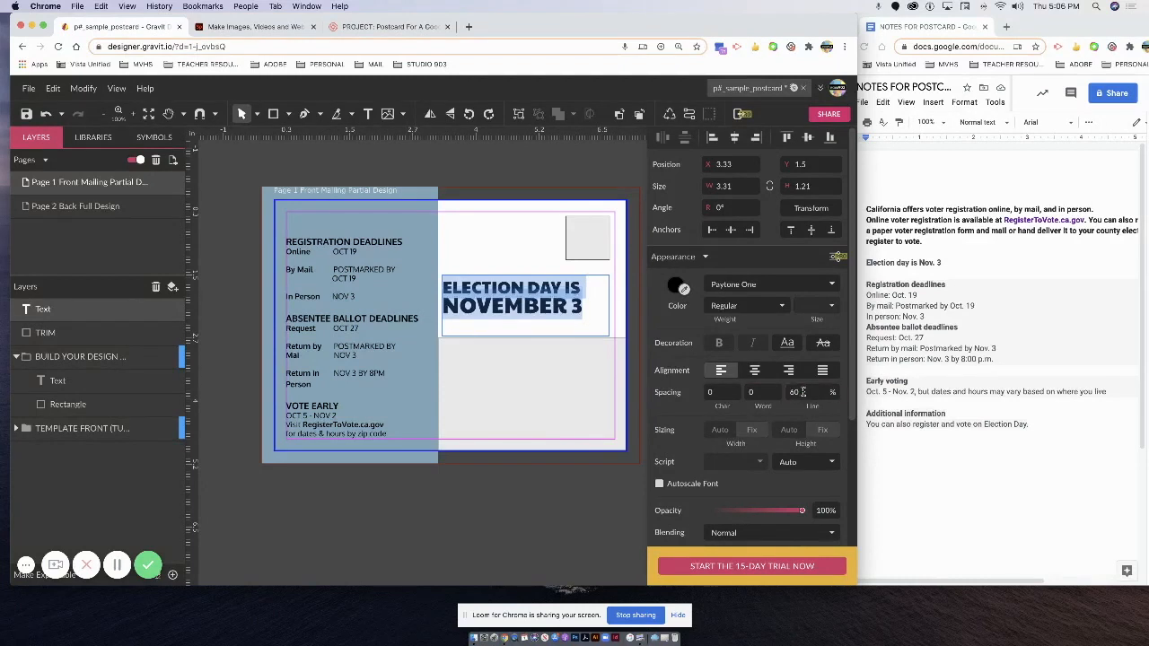
pyautogui.press('Escape')
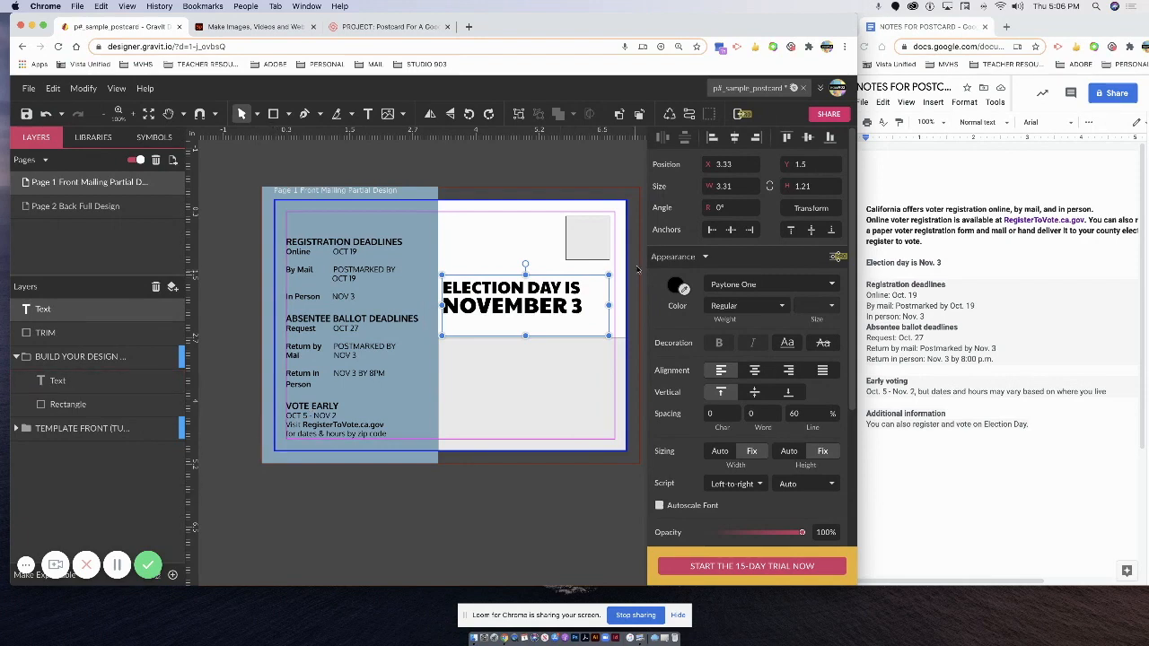
pyautogui.doubleClick(557, 306)
pyautogui.moveTo(589, 310); pyautogui.dragTo(441, 285)
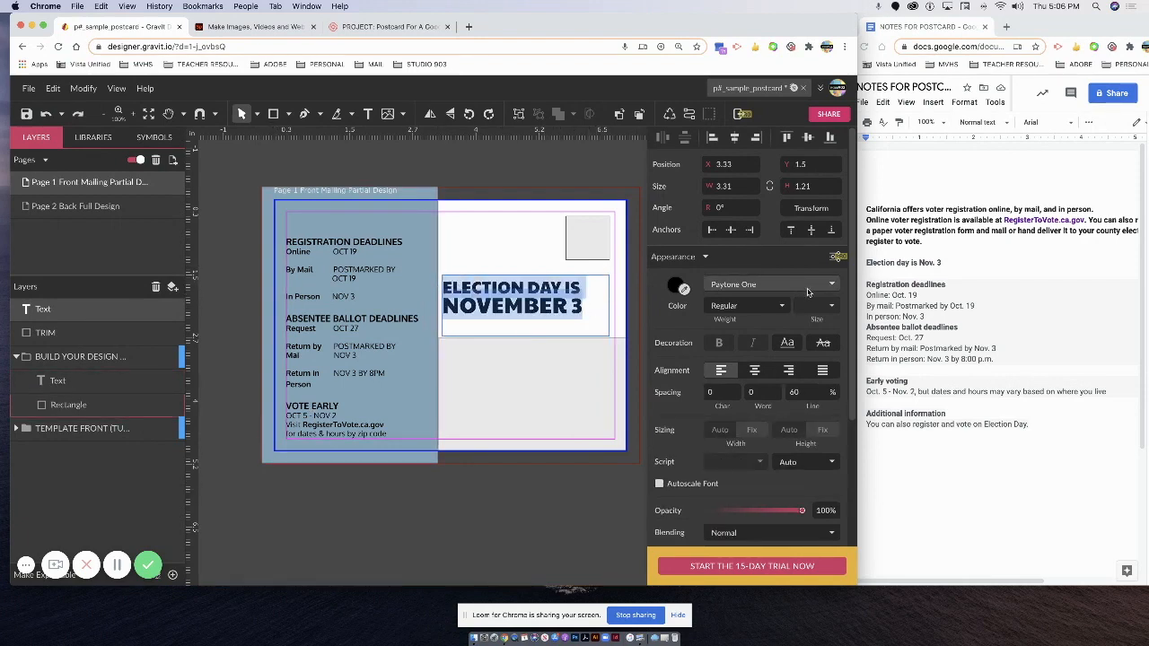
# Change the election heading's font to Ultra.
pyautogui.click(834, 285)
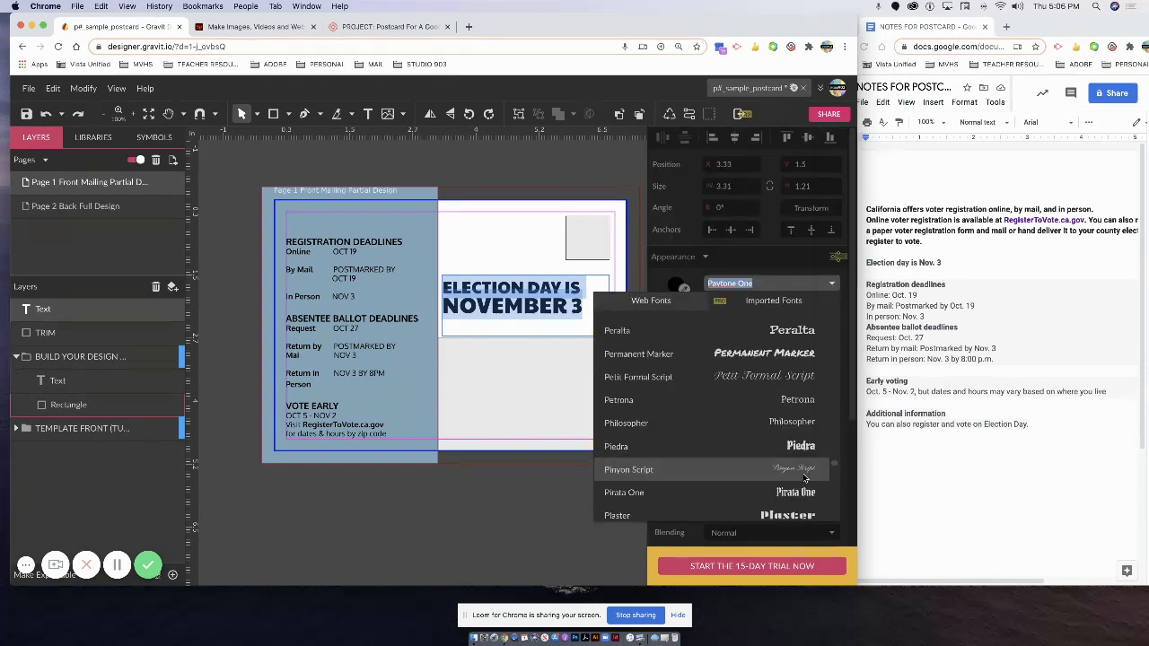
pyautogui.scroll(-5, 804, 479)
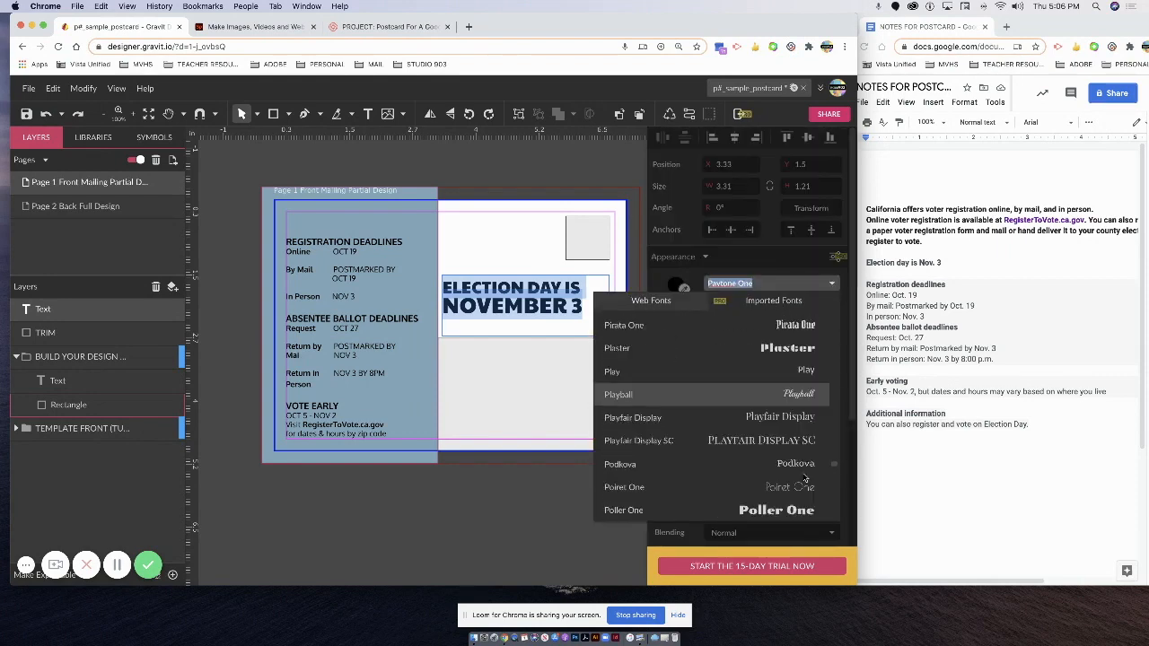
pyautogui.scroll(-15, 804, 478)
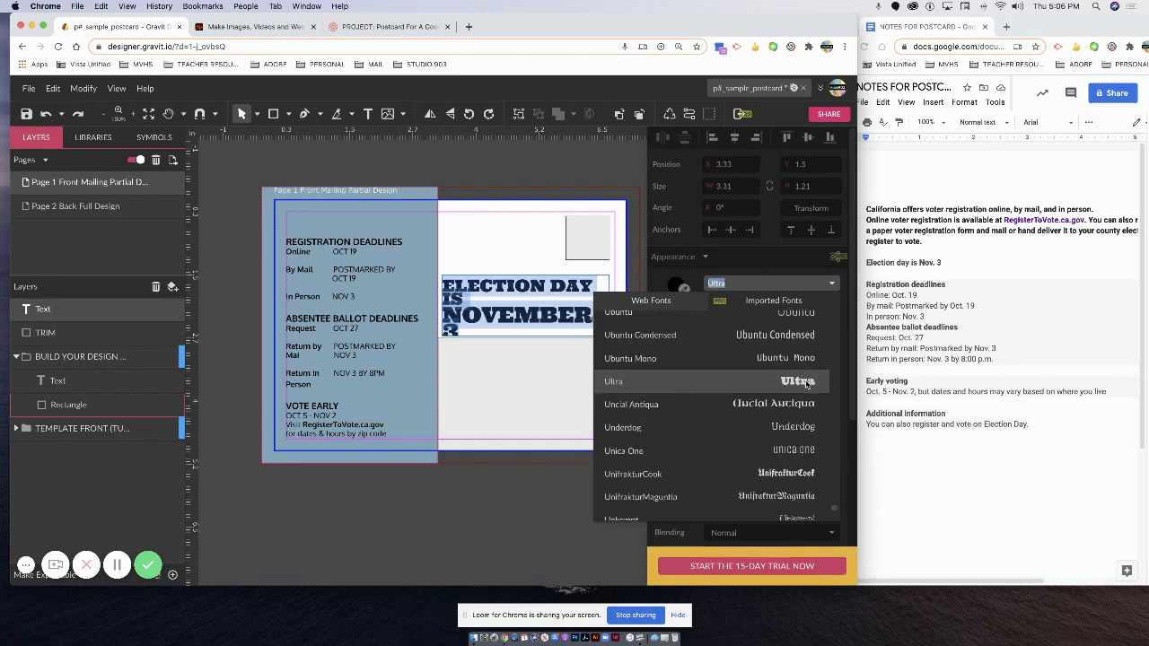
pyautogui.click(490, 315)
pyautogui.click(463, 308)
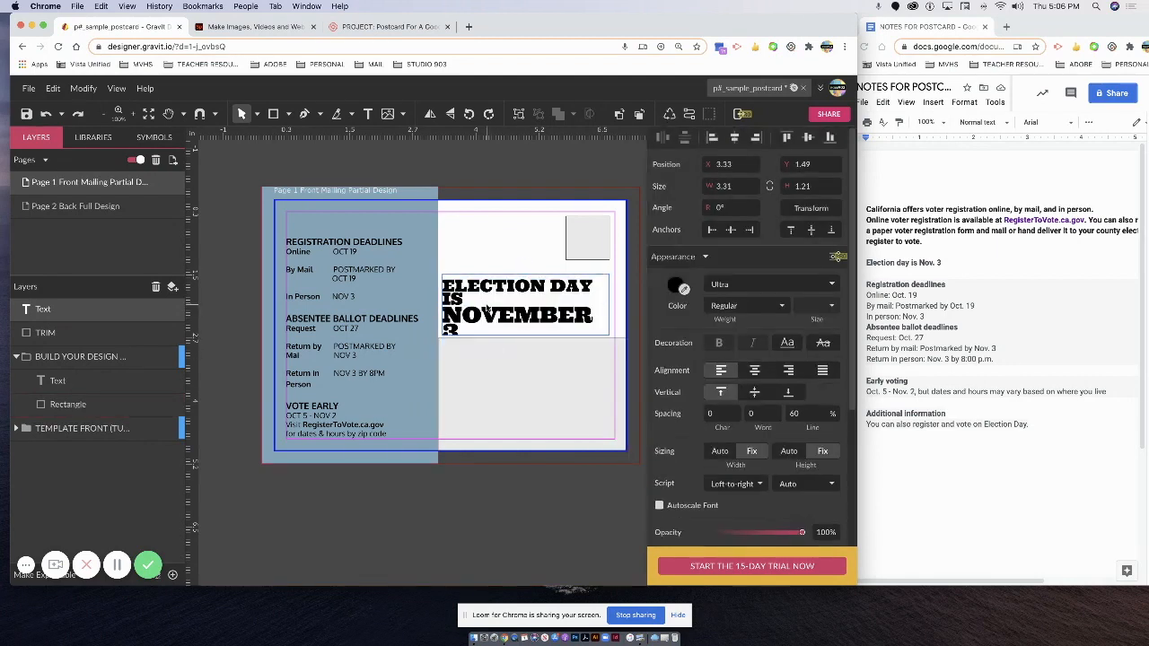
# Reduce the ELECTION DAY IS line to 20pt.
pyautogui.moveTo(463, 307); pyautogui.dragTo(443, 286)
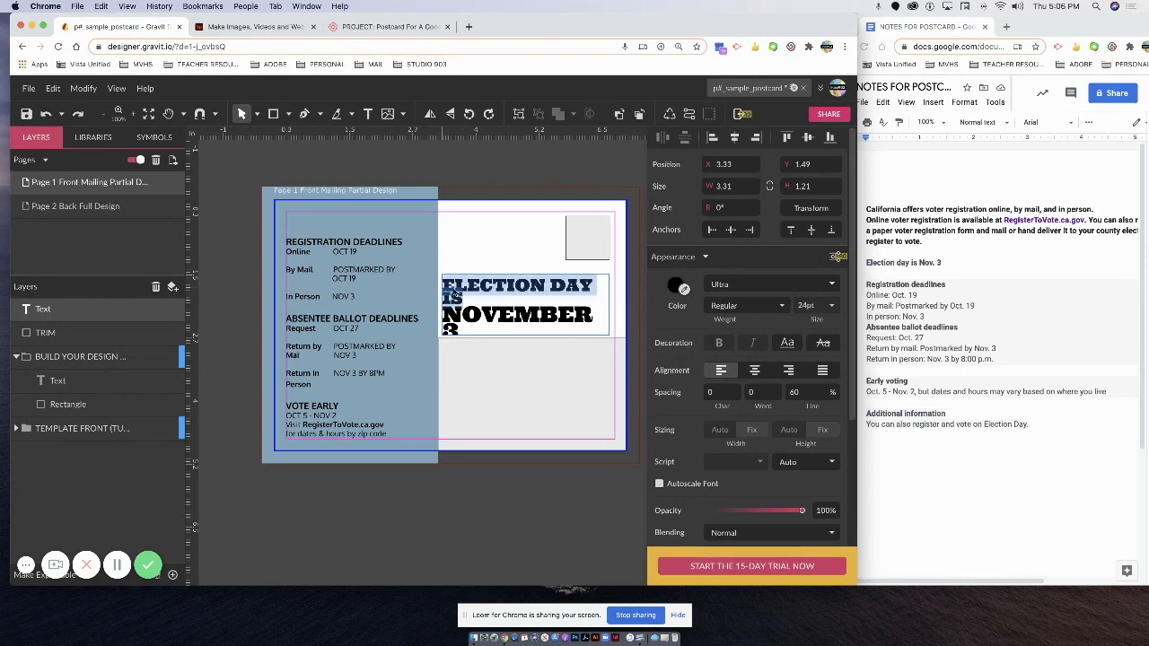
pyautogui.click(827, 306)
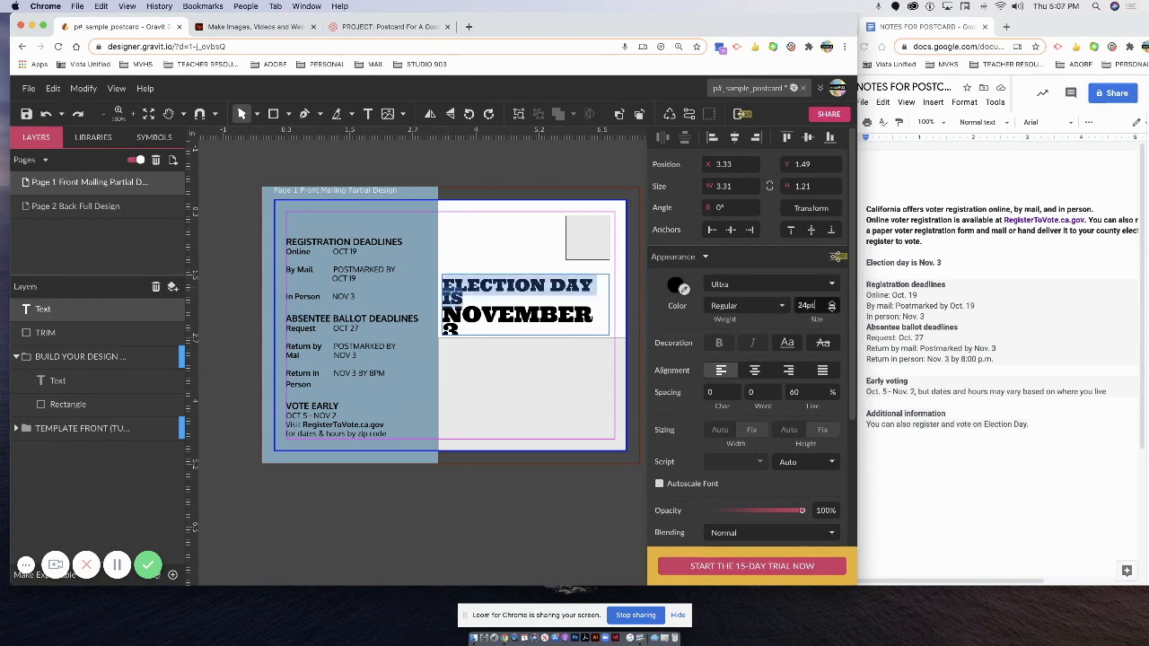
pyautogui.moveTo(815, 306); pyautogui.dragTo(793, 308)
pyautogui.write('2')
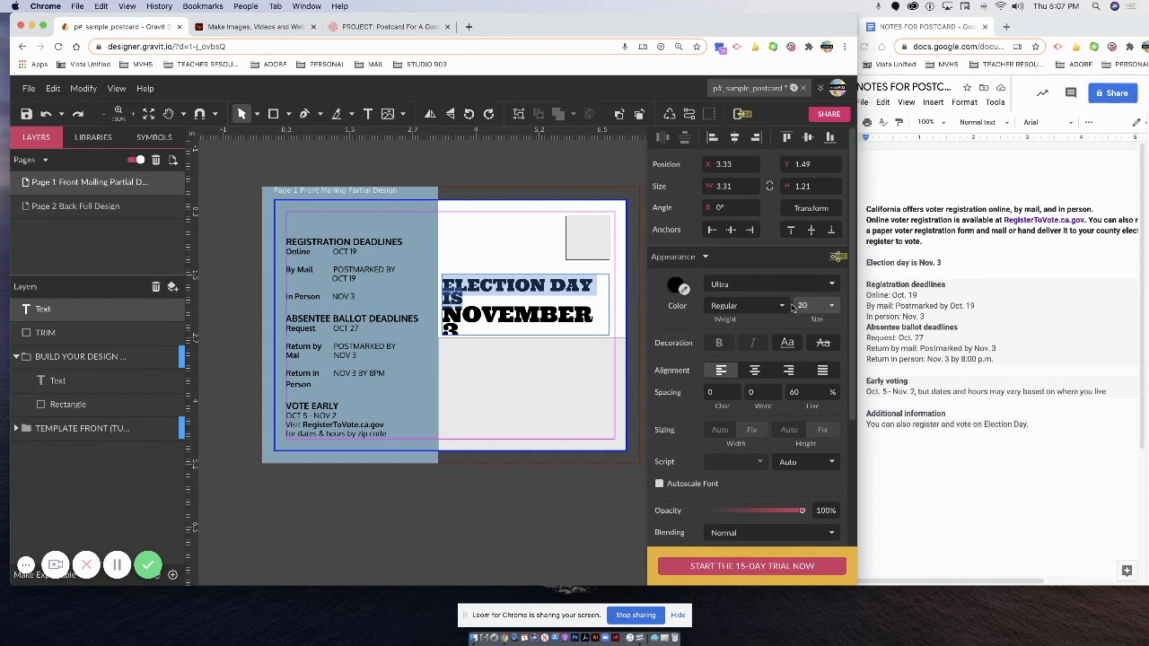
pyautogui.write('0')
pyautogui.press('Return')
pyautogui.click(483, 325)
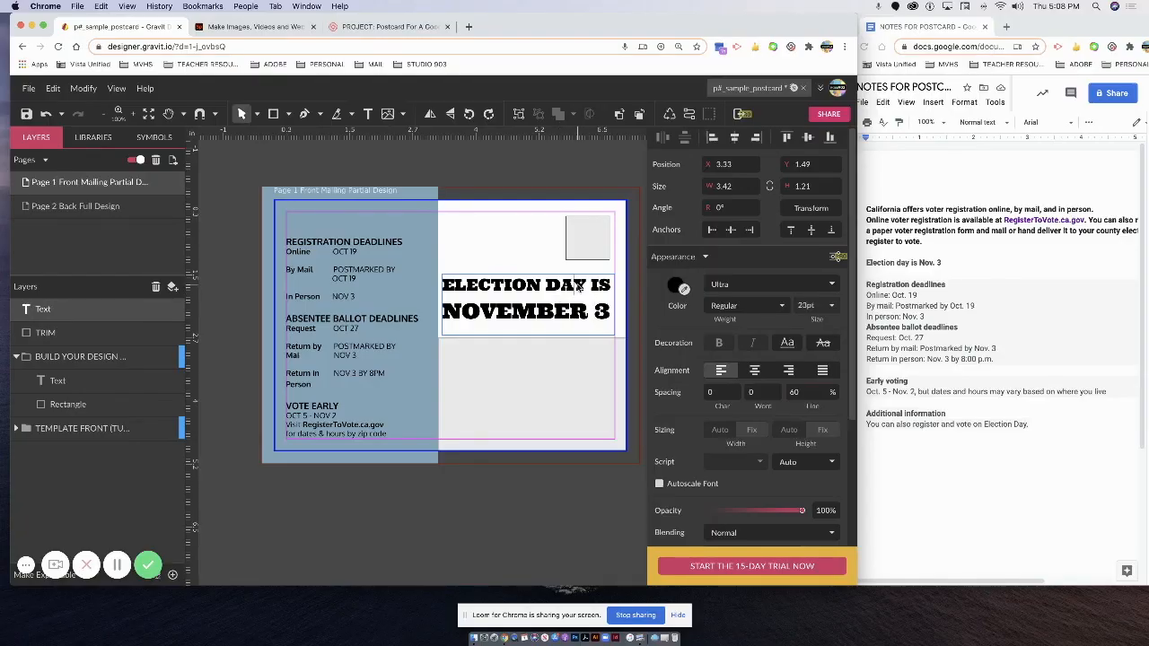
# Tighten the heading's line spacing to 55% so NOVEMBER 3 sits closer.
pyautogui.doubleClick(578, 287)
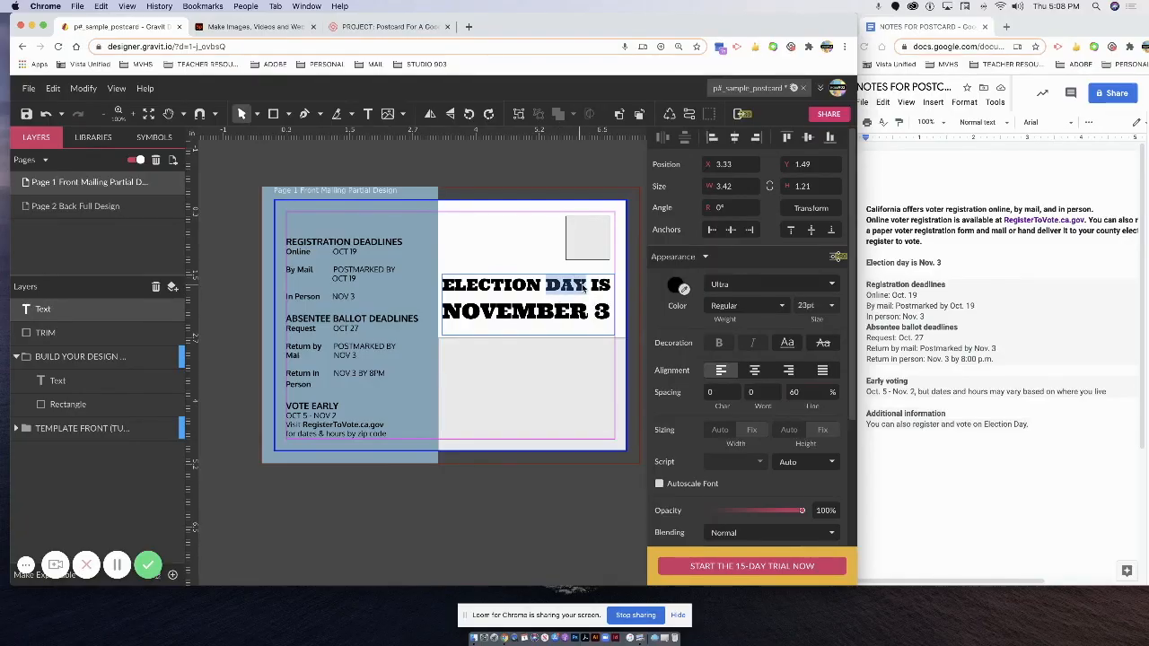
pyautogui.moveTo(590, 285); pyautogui.dragTo(614, 315)
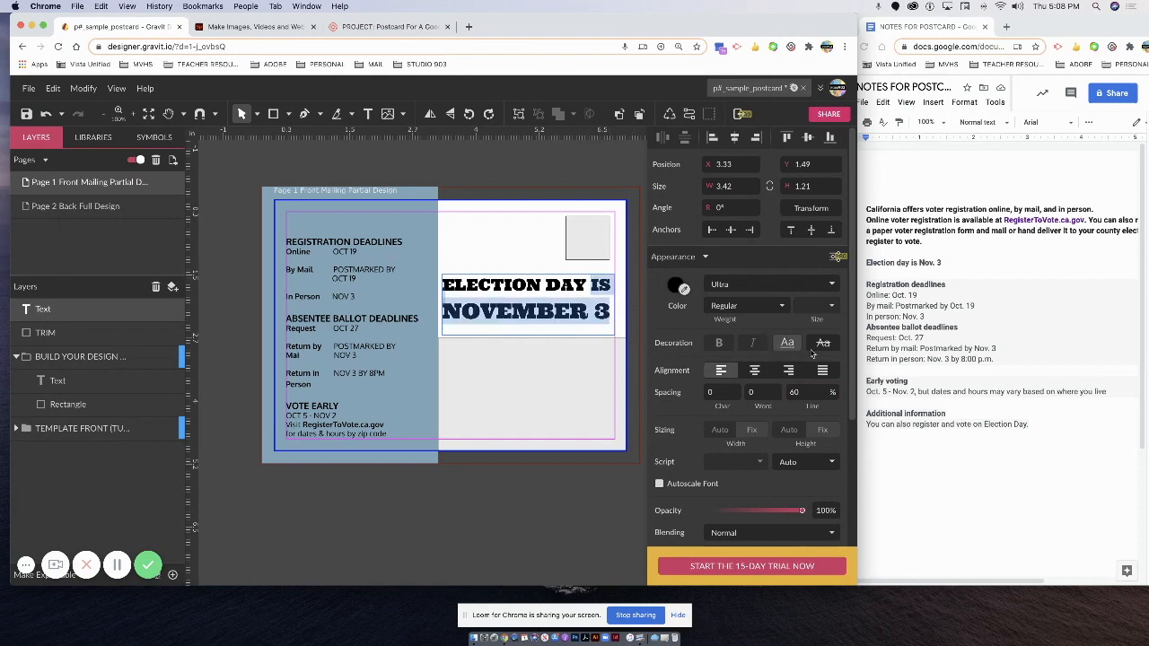
pyautogui.click(794, 393)
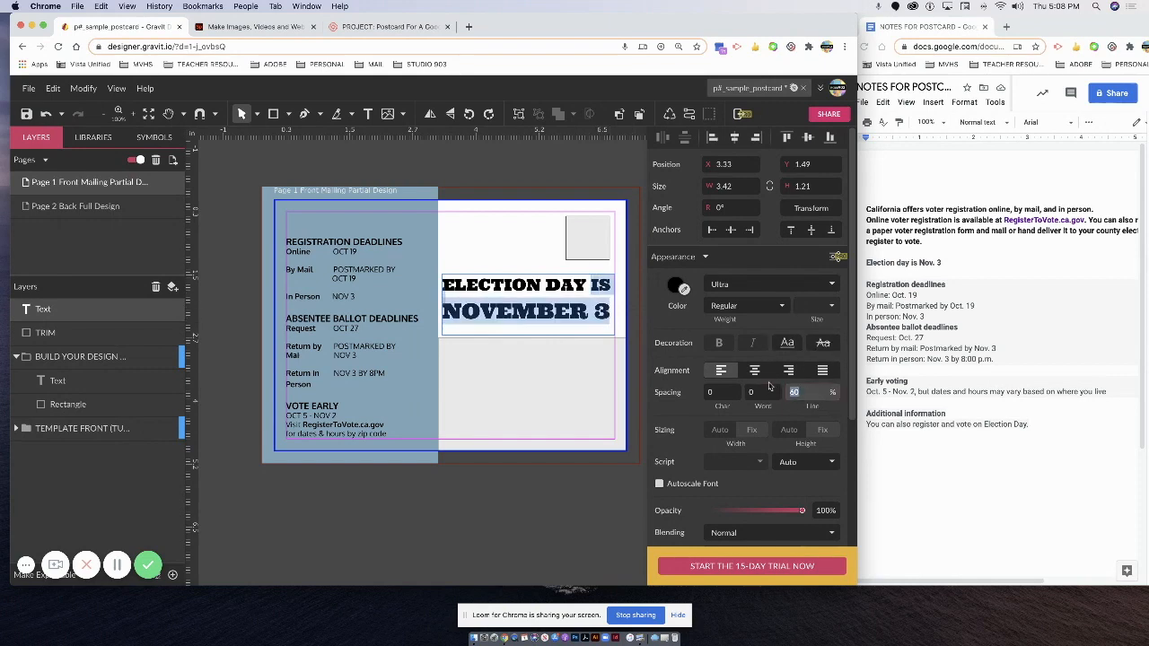
pyautogui.write('55')
pyautogui.press('Return')
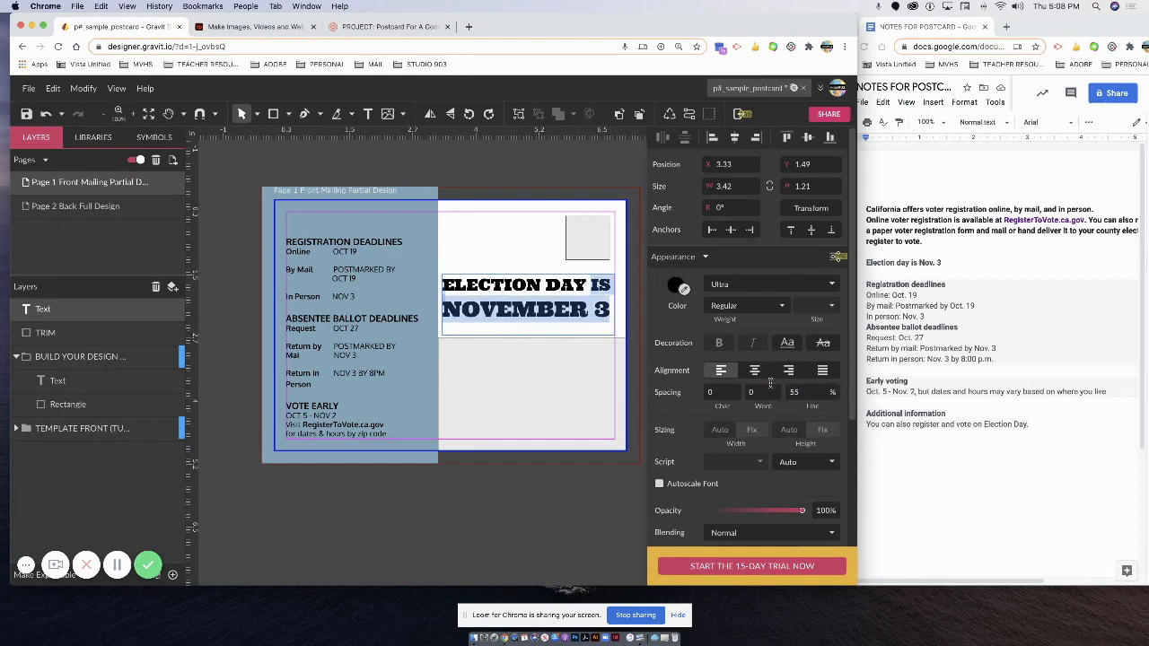
pyautogui.press('Escape')
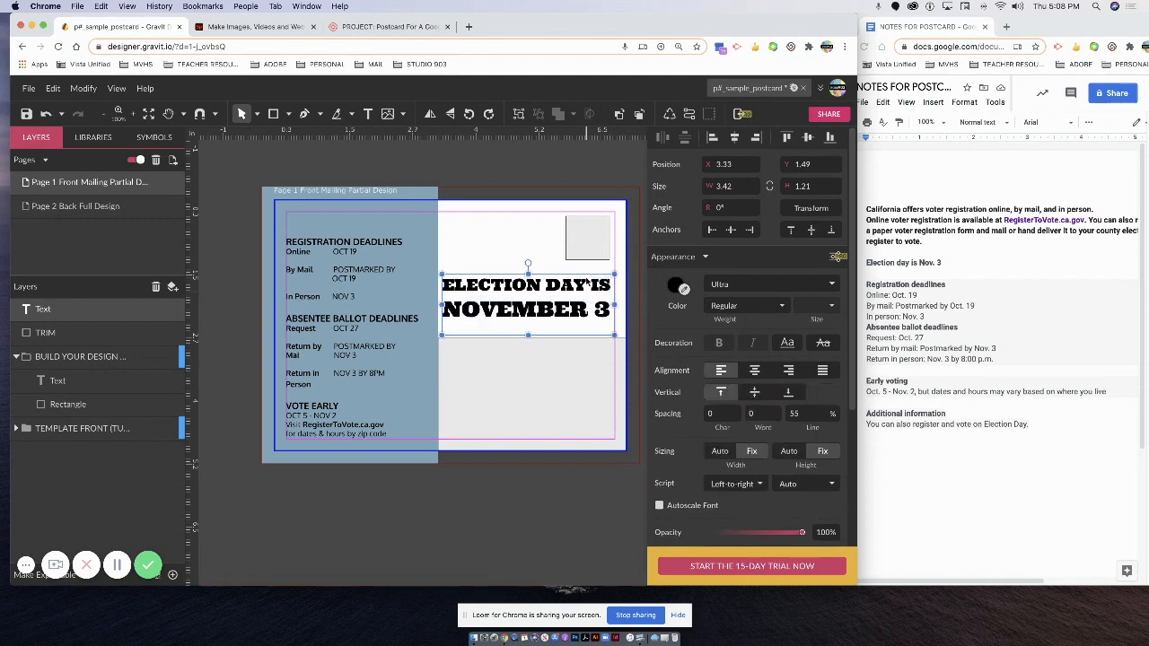
# Select the left blue-gray rectangle and switch to the Text tool.
pyautogui.click(339, 235)
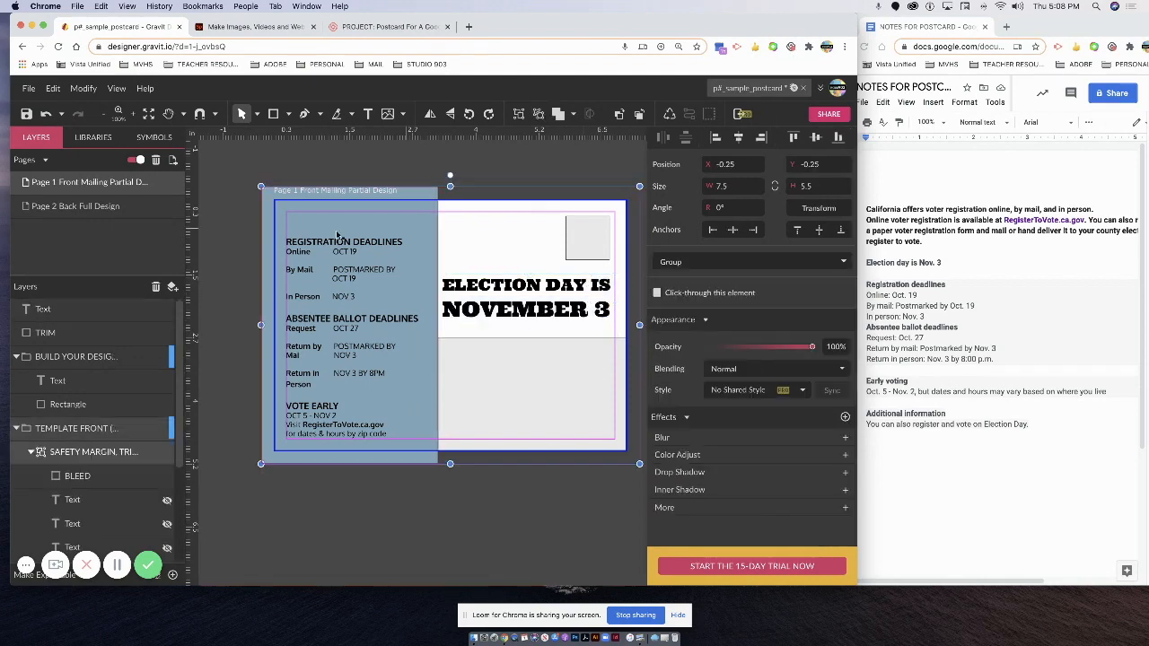
pyautogui.click(47, 317)
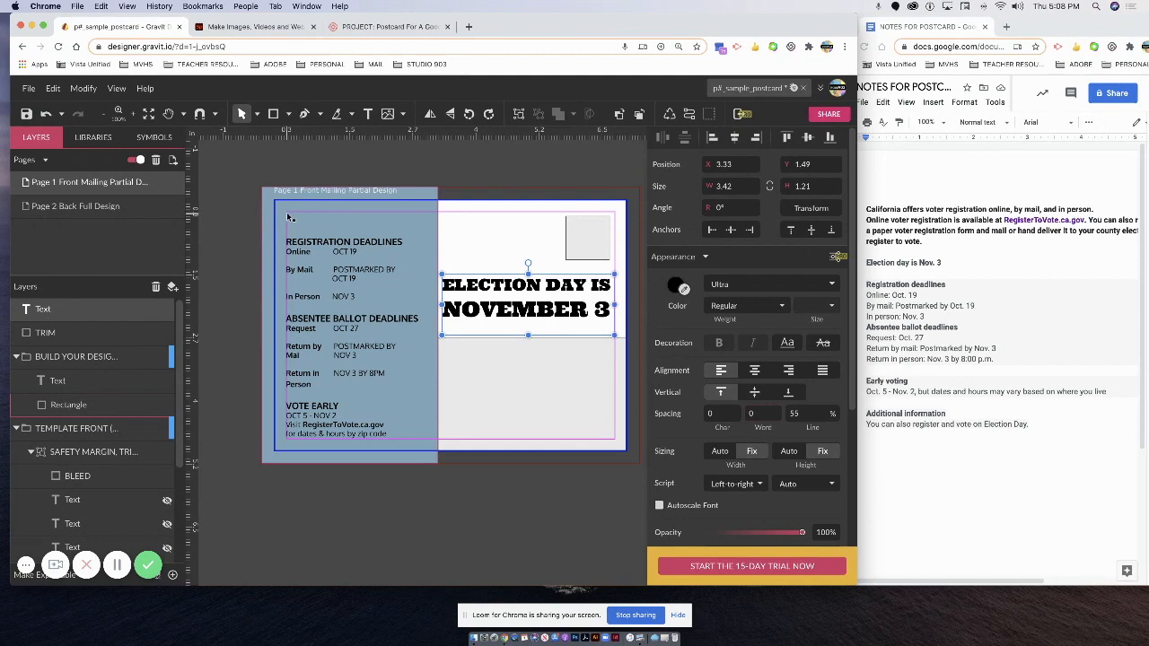
pyautogui.press('t')
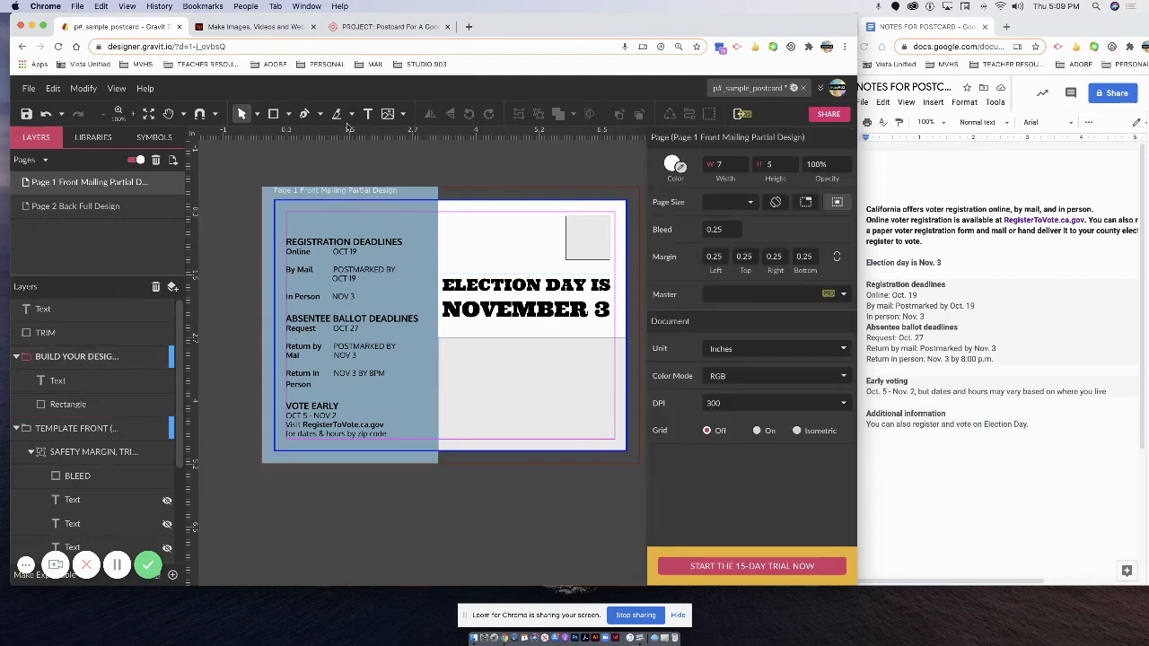
# Draw a text box at the panel's top and type 'ARE YOU REGISTERED?'.
pyautogui.moveTo(288, 212); pyautogui.dragTo(431, 228)
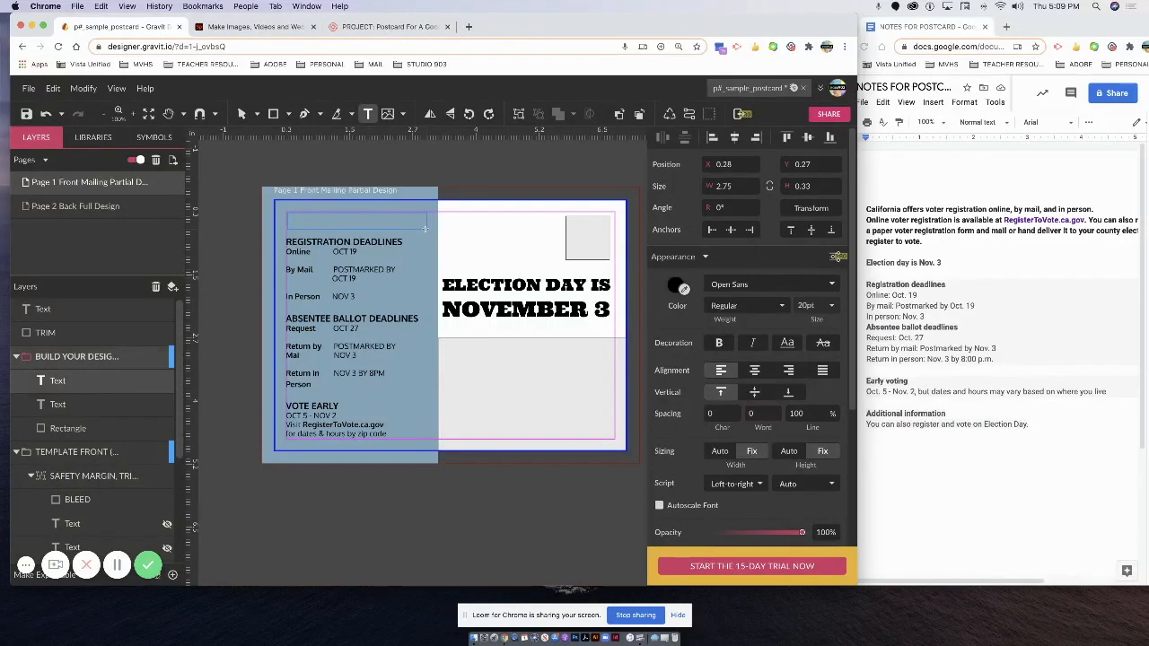
pyautogui.write('are you')
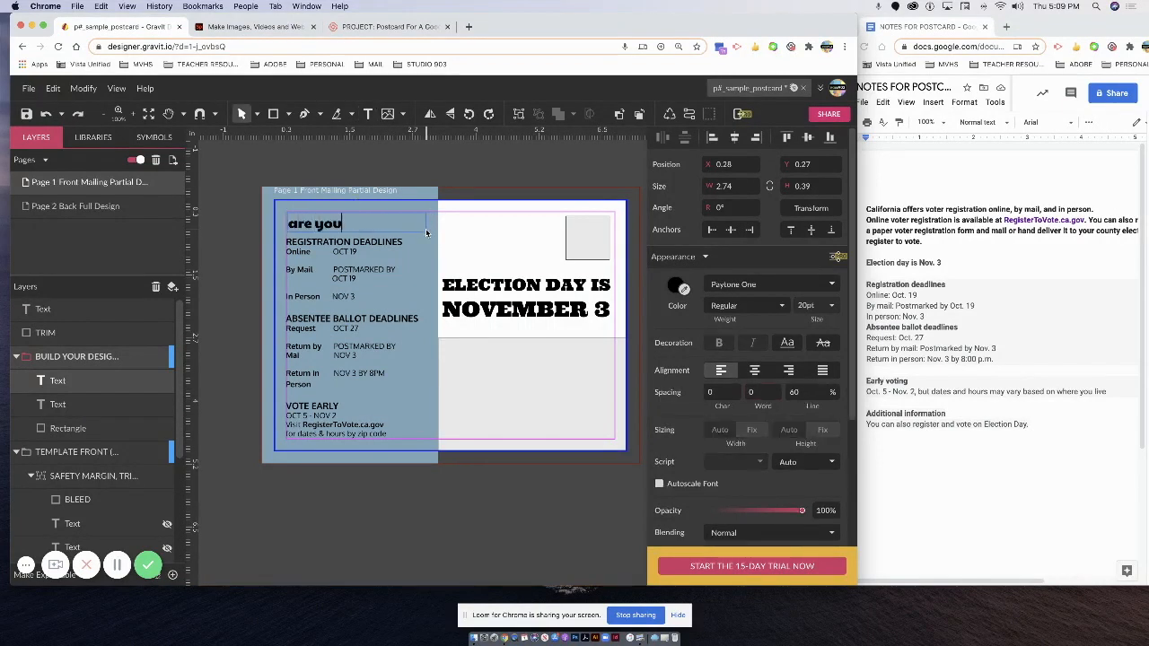
pyautogui.press('BackSpace')
pyautogui.press('BackSpace')
pyautogui.press('BackSpace')
pyautogui.write('ARE YOU REFIS')
pyautogui.press('BackSpace')
pyautogui.press('BackSpace')
pyautogui.press('BackSpace')
pyautogui.write('GISTERED?')
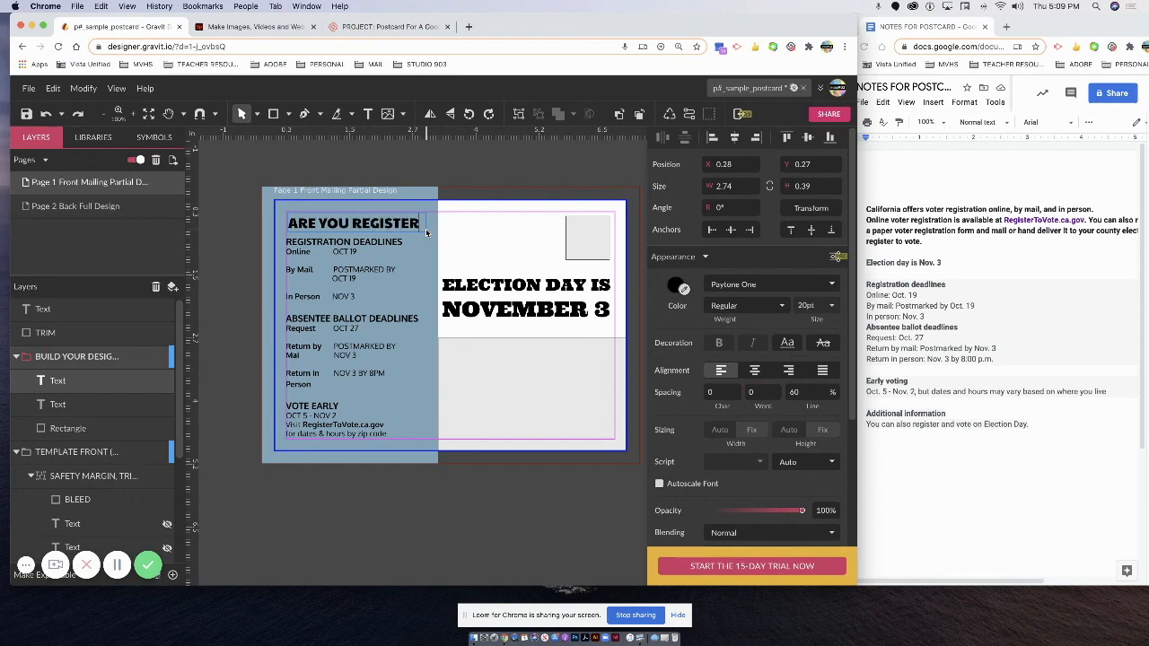
# Nudge the ELECTION DAY IS NOVEMBER 3 heading slightly and select letters in NOVEMBER.
pyautogui.click(536, 288)
pyautogui.moveTo(580, 294); pyautogui.dragTo(581, 288)
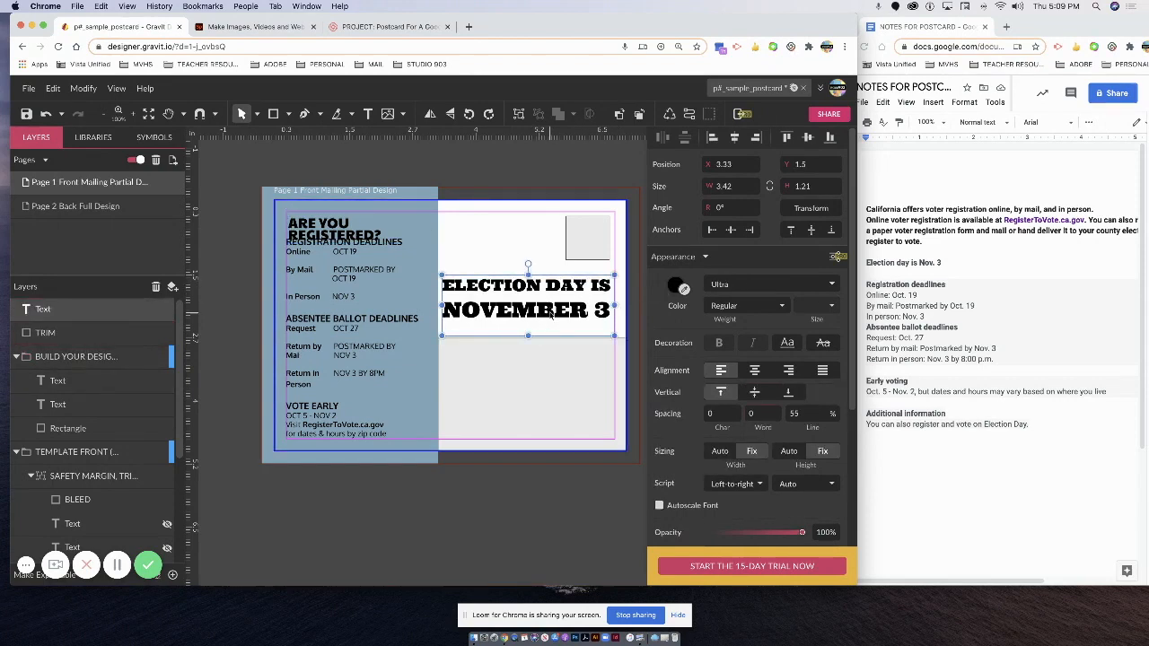
pyautogui.doubleClick(551, 312)
pyautogui.moveTo(536, 313); pyautogui.dragTo(514, 311)
# Set the ARE YOU REGISTERED? heading's font to Ultra.
pyautogui.doubleClick(351, 224)
pyautogui.moveTo(354, 241); pyautogui.dragTo(266, 228)
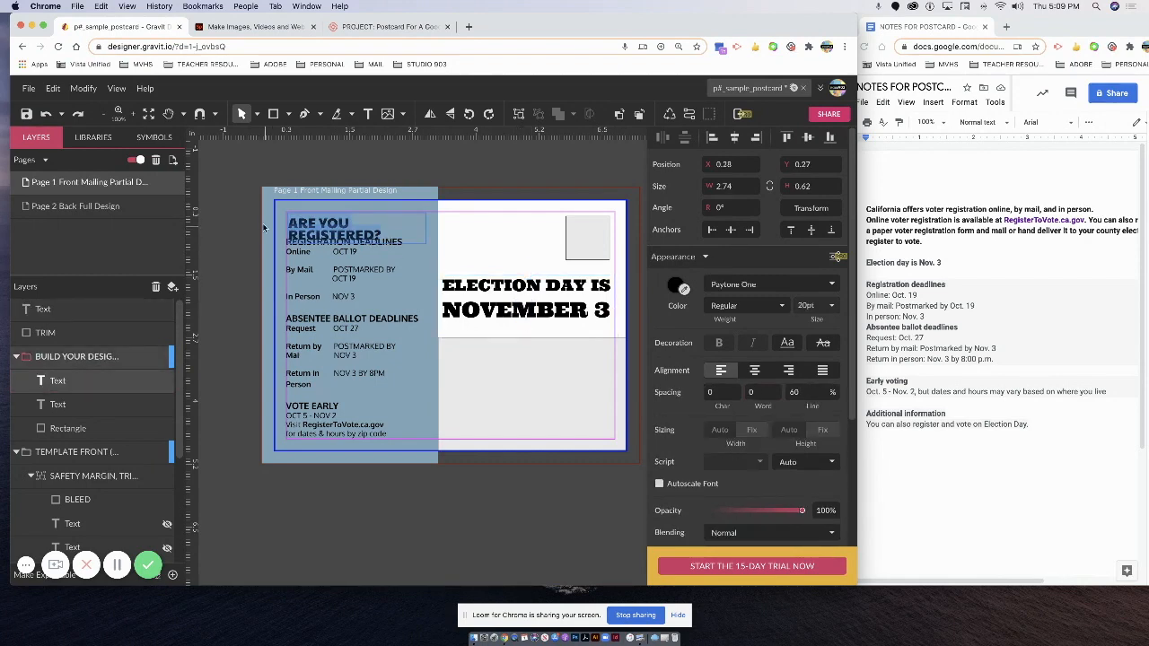
pyautogui.click(723, 283)
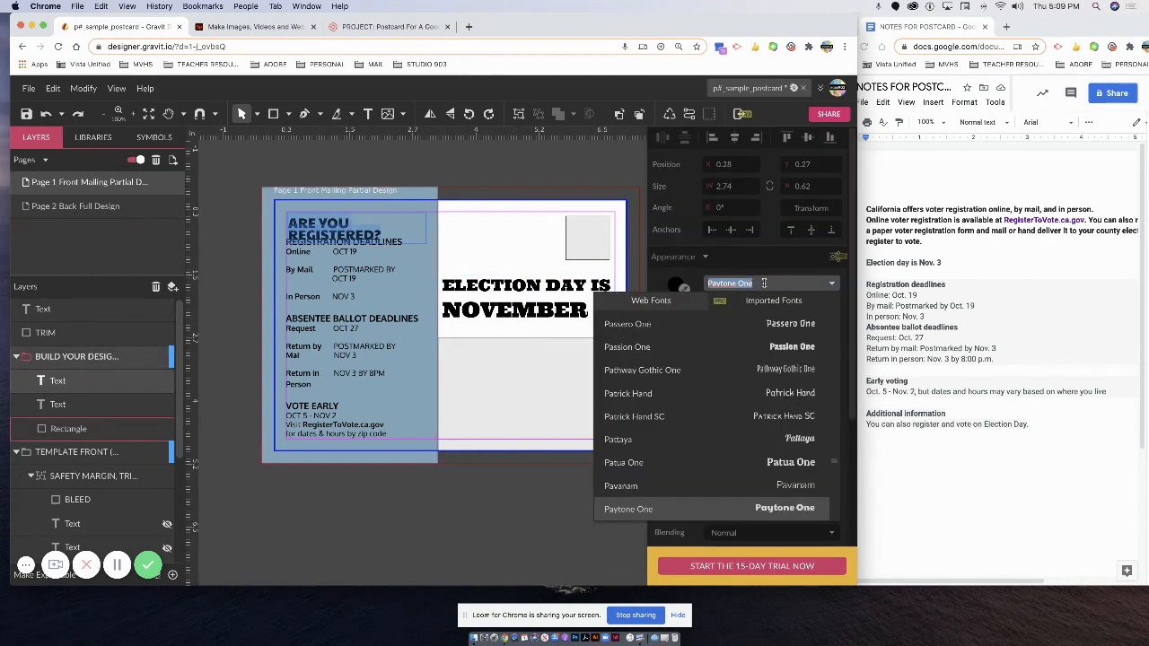
pyautogui.write('ULT')
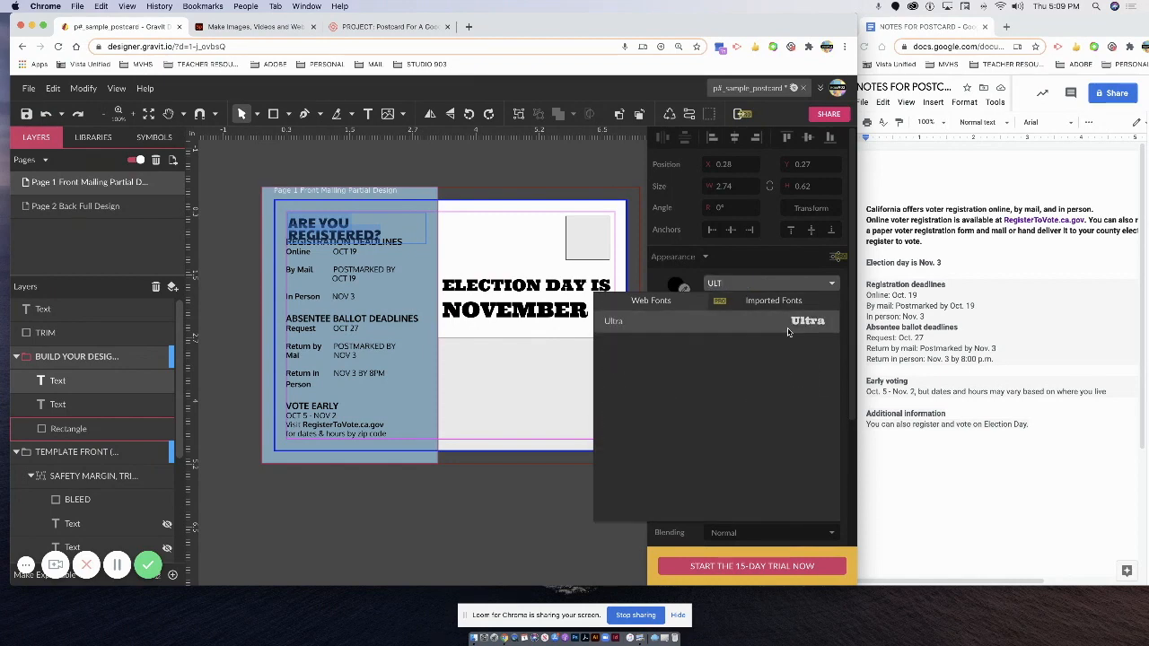
pyautogui.click(788, 329)
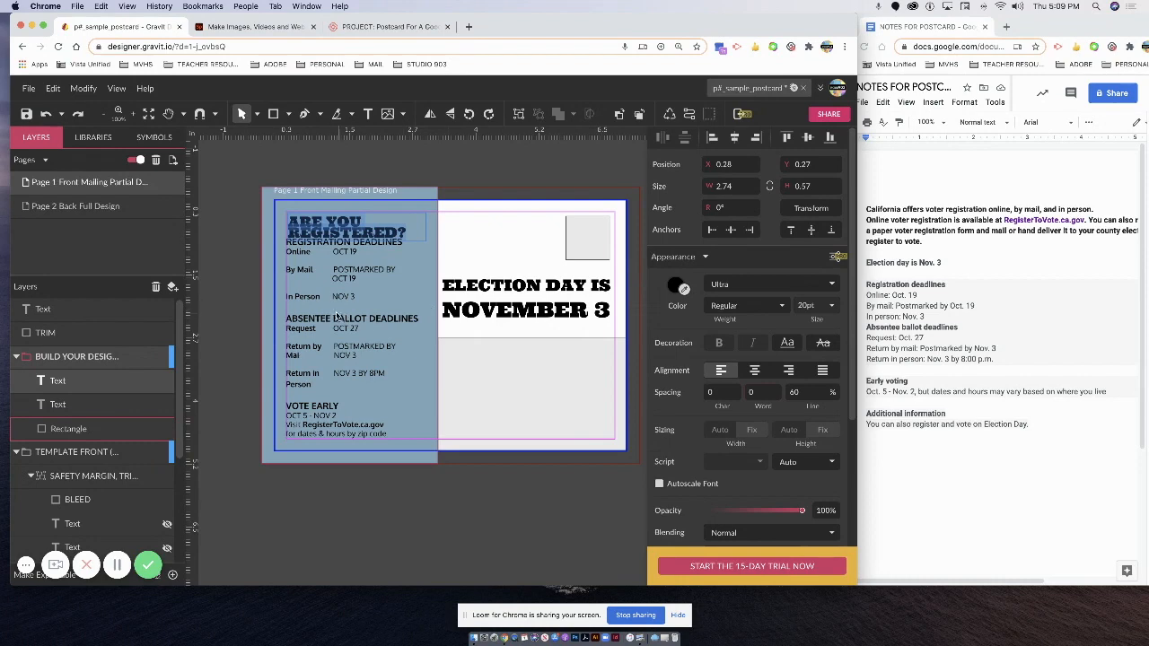
# Compare with the ELECTION DAY heading's size, then set ARE YOU REGISTERED? to 23 pt.
pyautogui.click(494, 284)
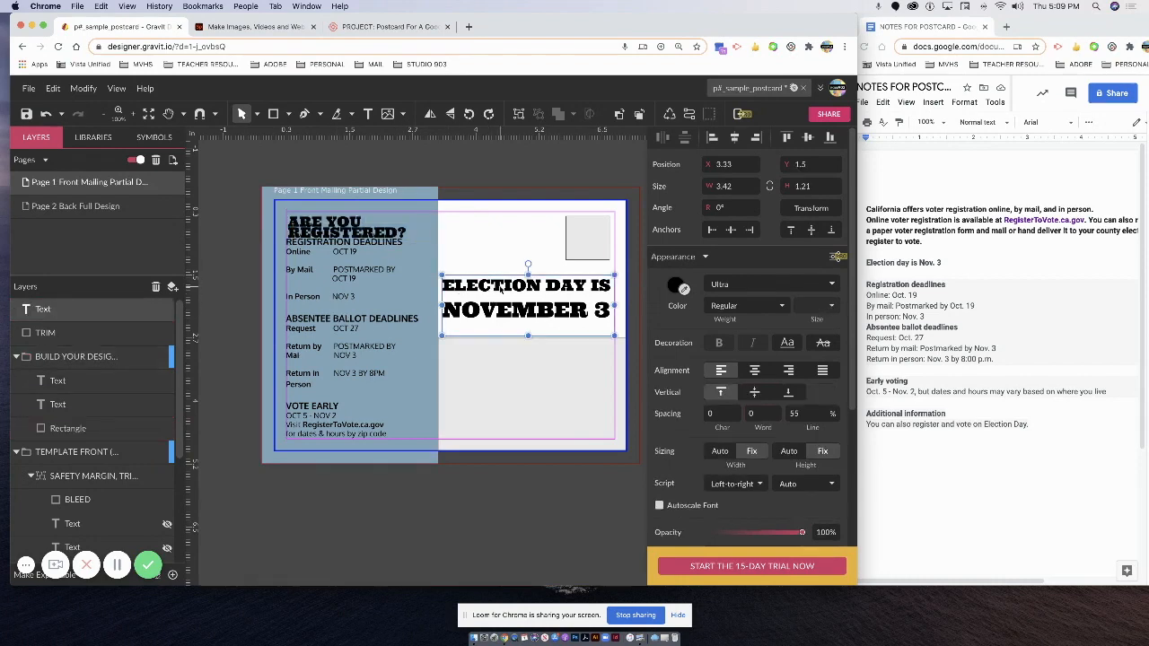
pyautogui.doubleClick(501, 285)
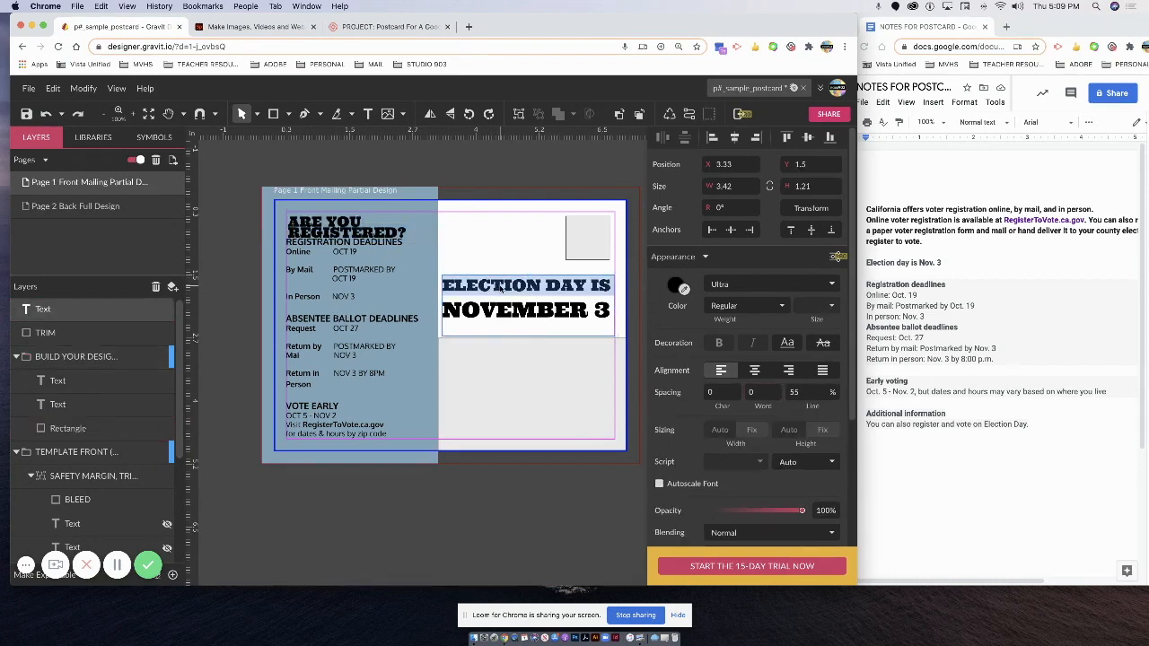
pyautogui.click(395, 229)
pyautogui.moveTo(306, 220); pyautogui.dragTo(407, 240)
pyautogui.click(300, 222)
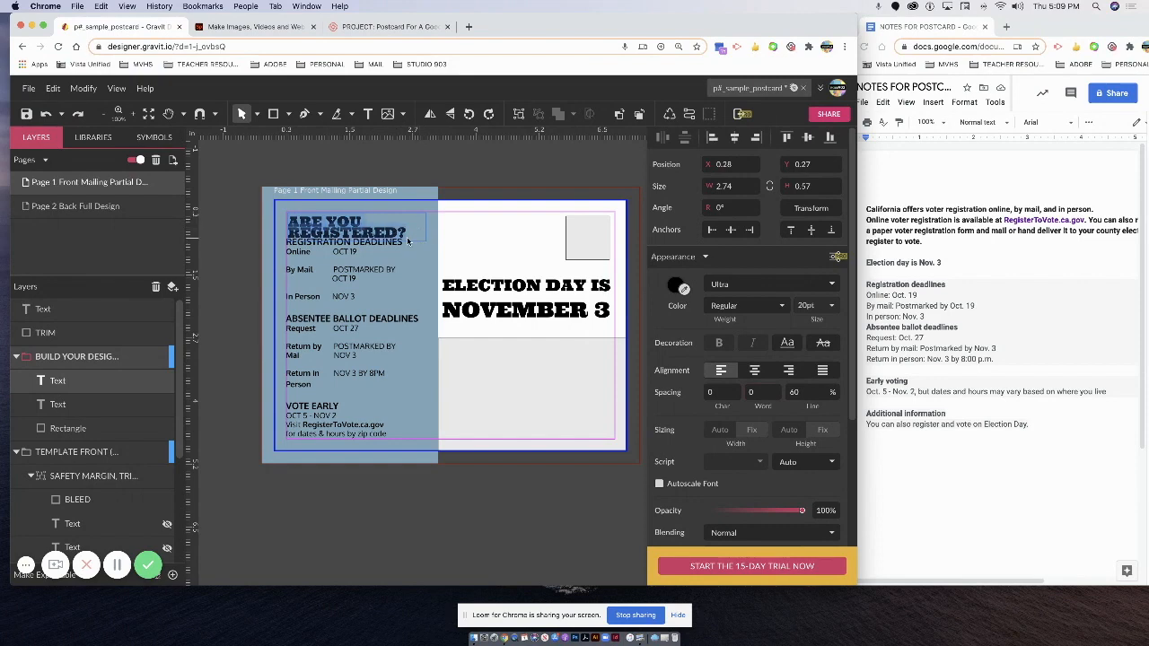
pyautogui.click(806, 305)
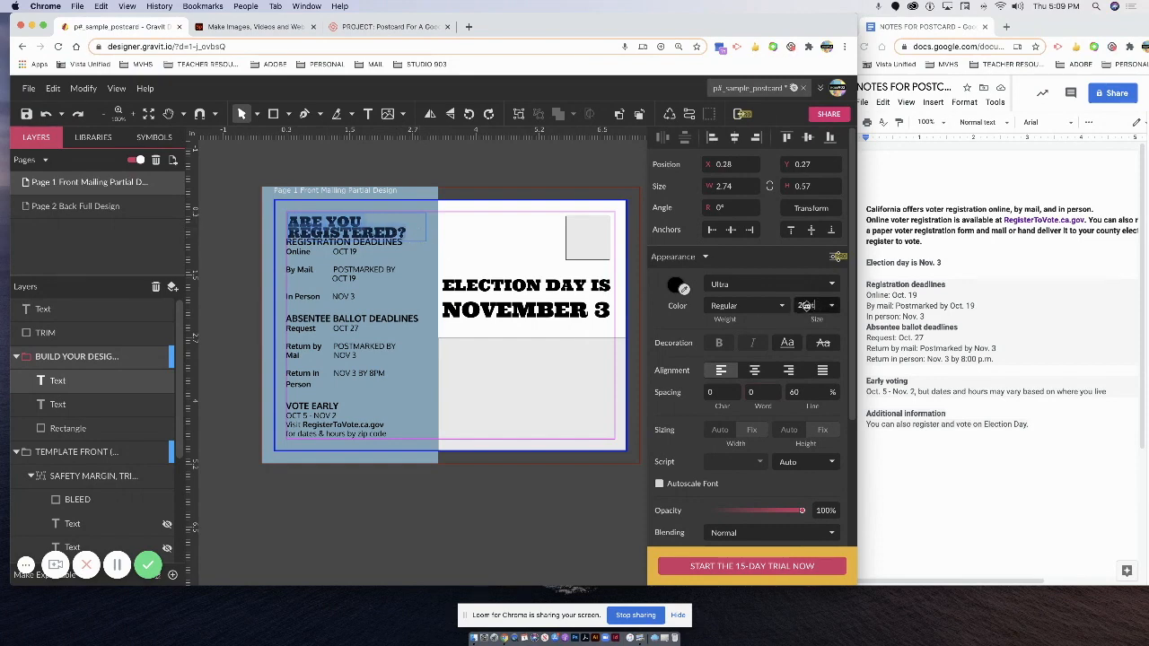
pyautogui.click(806, 305)
pyautogui.write('2')
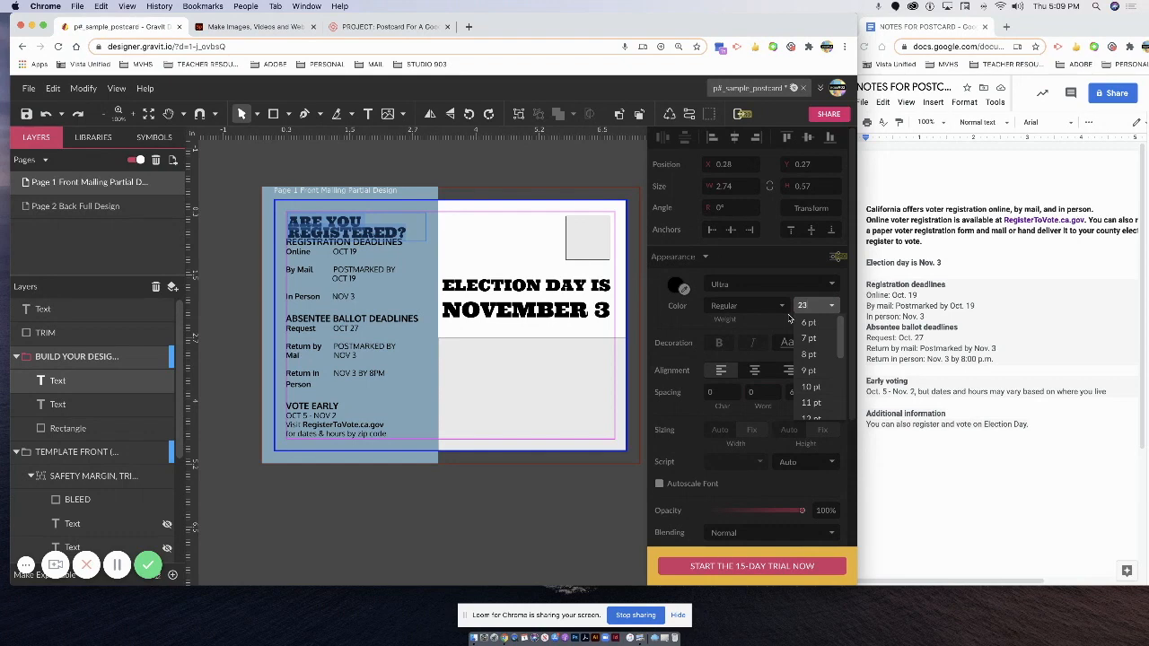
pyautogui.press('Return')
pyautogui.press('Escape')
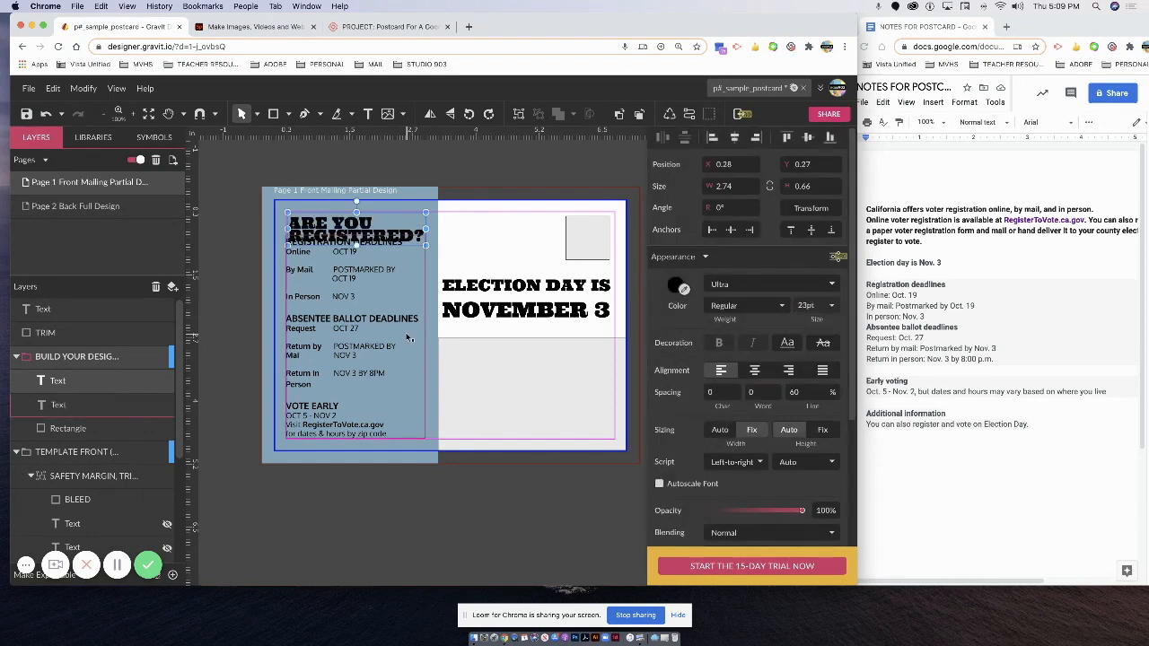
# Move the ARE YOU REGISTERED? heading higher on the blue-gray panel.
pyautogui.click(325, 373)
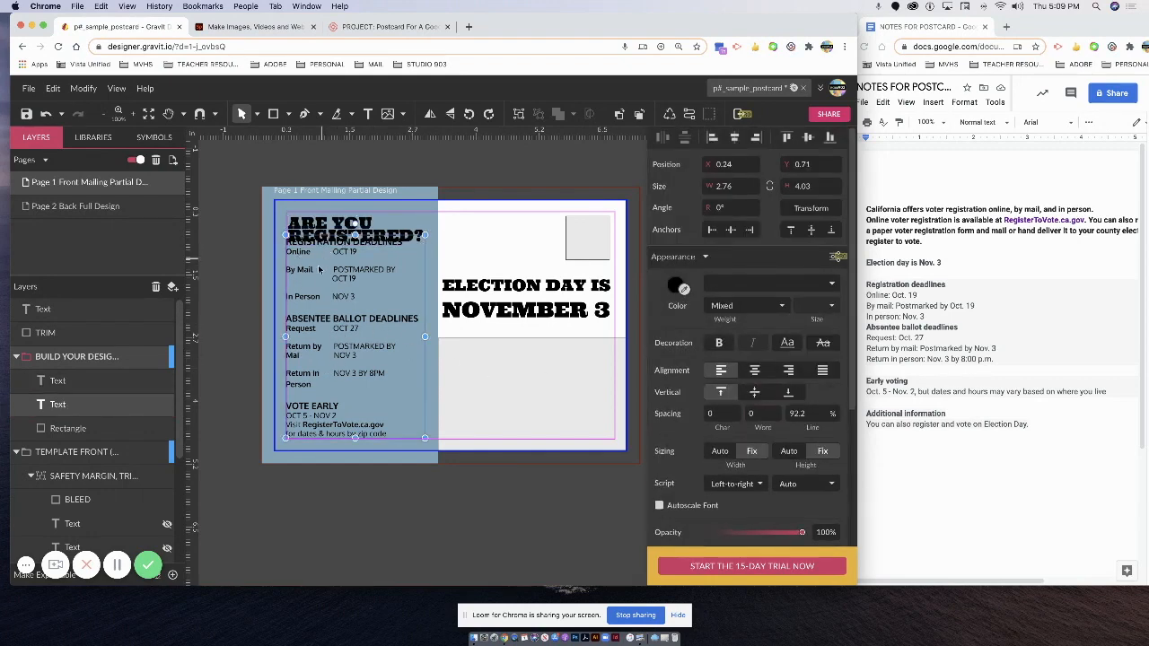
pyautogui.click(354, 220)
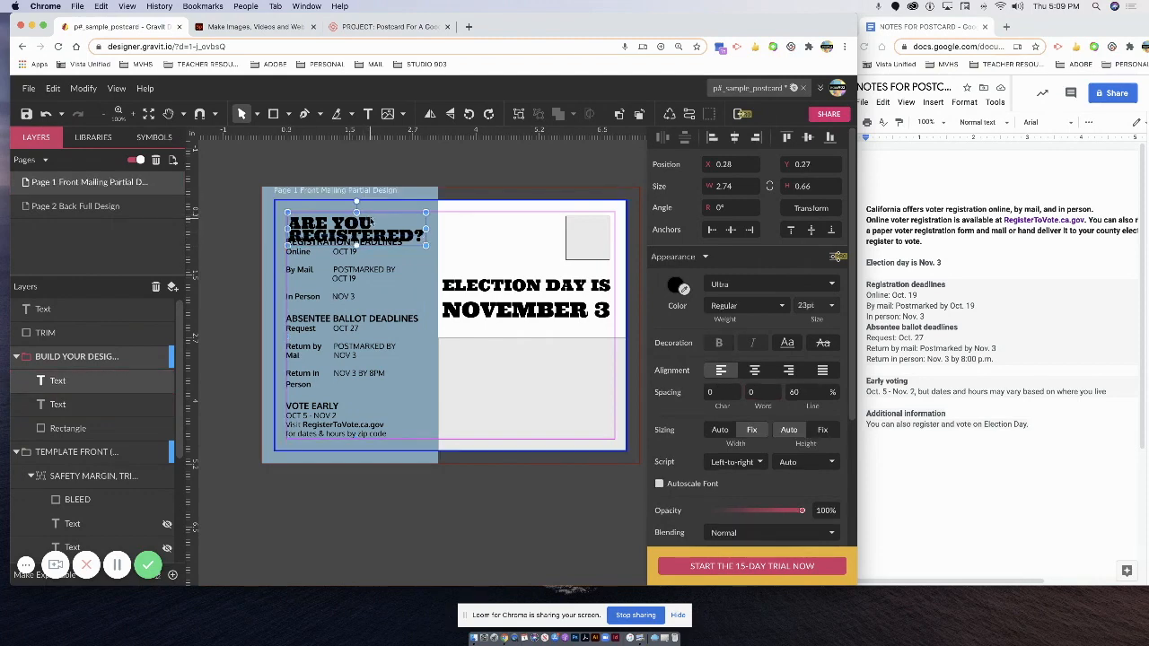
pyautogui.moveTo(408, 196); pyautogui.dragTo(416, 183)
# Tighten the deadlines text's line spacing to 86.3%.
pyautogui.click(291, 244)
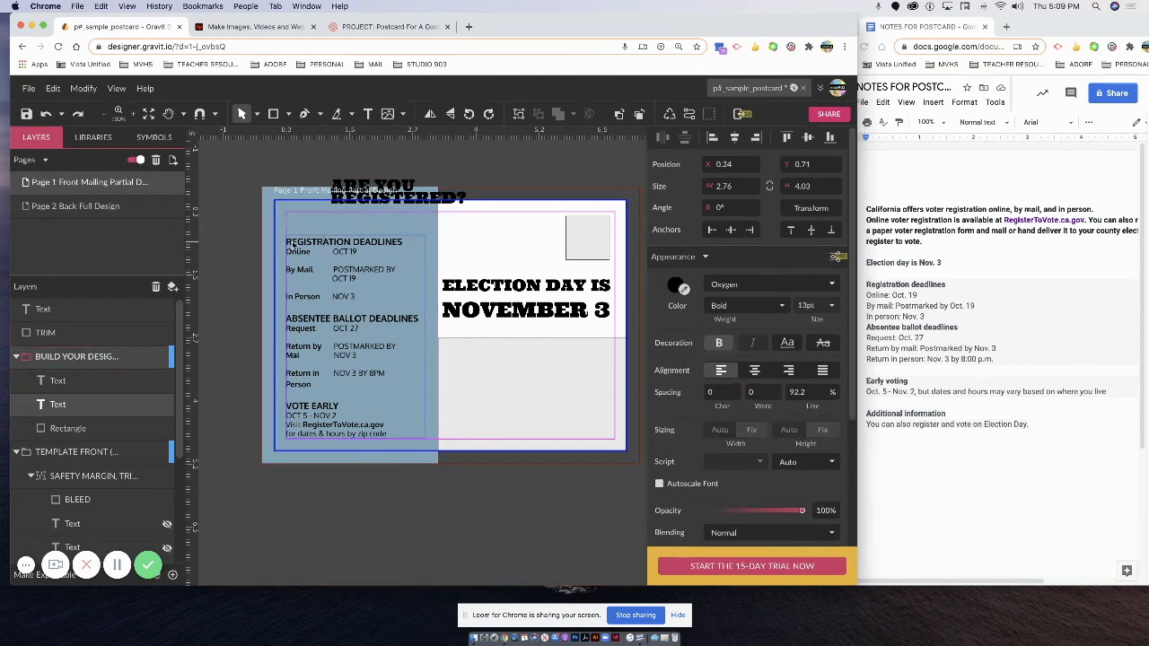
pyautogui.moveTo(346, 300); pyautogui.dragTo(387, 436)
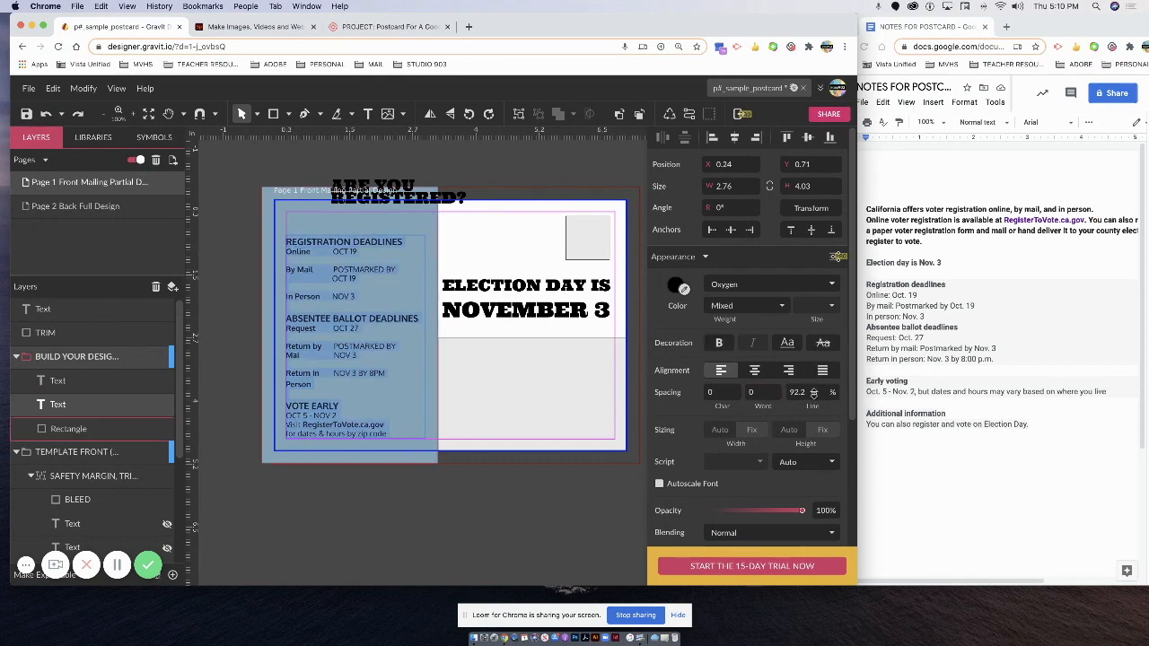
pyautogui.click(813, 392)
pyautogui.press('Down')
pyautogui.press('Down')
pyautogui.press('Down')
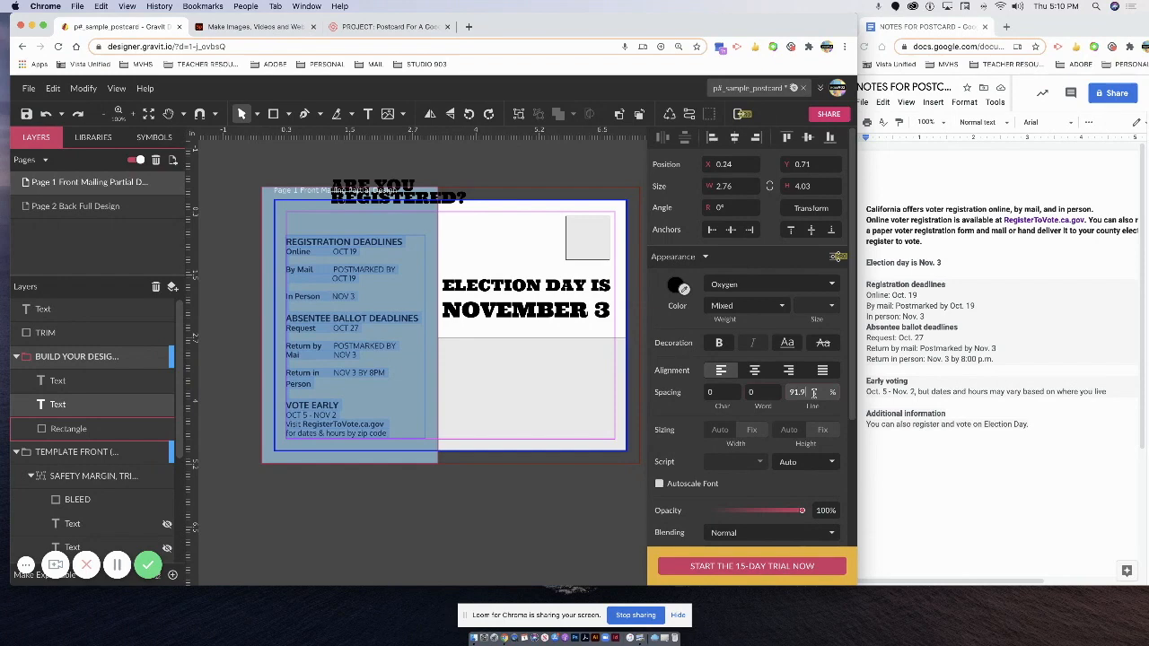
pyautogui.press('Down')
pyautogui.press('Down')
pyautogui.press('Down')
pyautogui.press('Down')
pyautogui.press('Down')
pyautogui.press('Down')
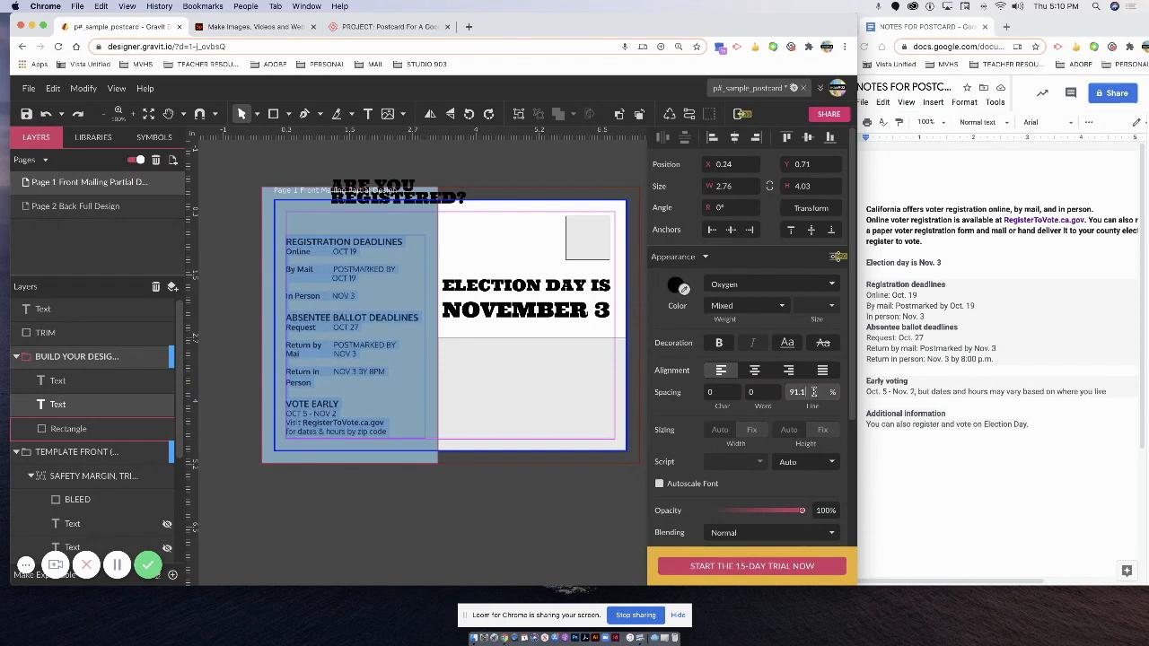
pyautogui.press('Down')
pyautogui.press('Down')
pyautogui.press('Down')
pyautogui.press('Down')
pyautogui.press('Down')
pyautogui.press('Down')
pyautogui.press('Down')
pyautogui.press('Down')
pyautogui.press('Down')
pyautogui.press('Down')
pyautogui.press('Down')
pyautogui.press('Down')
pyautogui.press('Down')
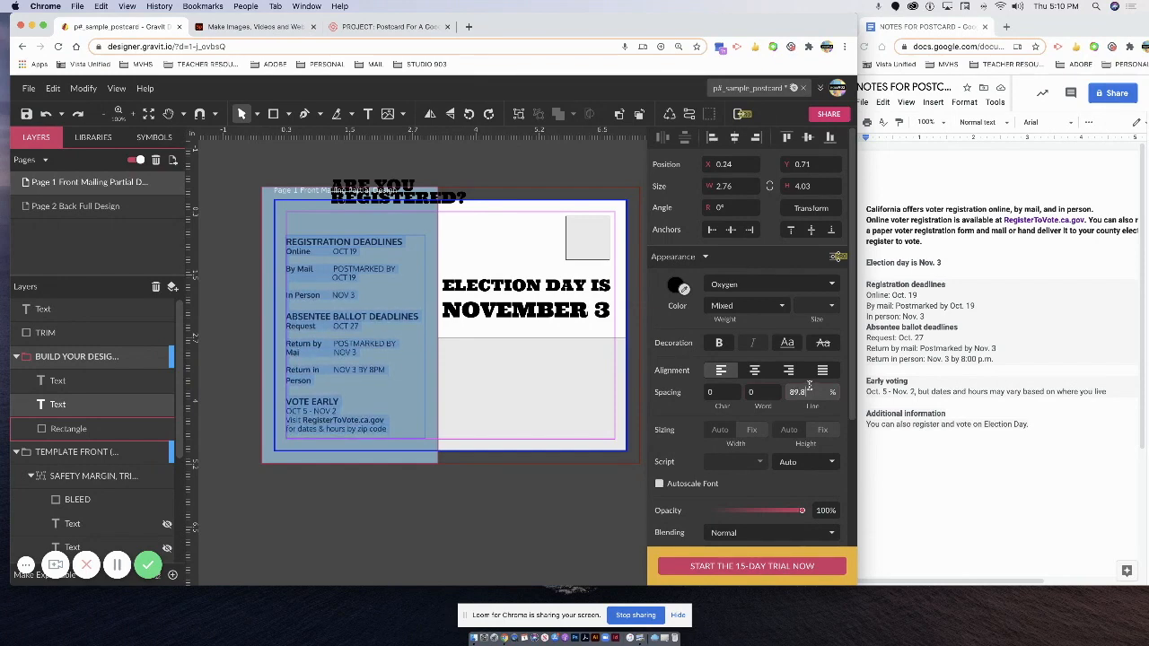
pyautogui.press('Down')
pyautogui.press('Down')
pyautogui.press('Down')
pyautogui.press('Down')
pyautogui.press('Down')
pyautogui.press('Down')
pyautogui.press('Down')
pyautogui.press('Down')
pyautogui.press('Down')
pyautogui.press('Down')
pyautogui.press('Down')
pyautogui.press('Down')
pyautogui.press('Down')
pyautogui.press('Down')
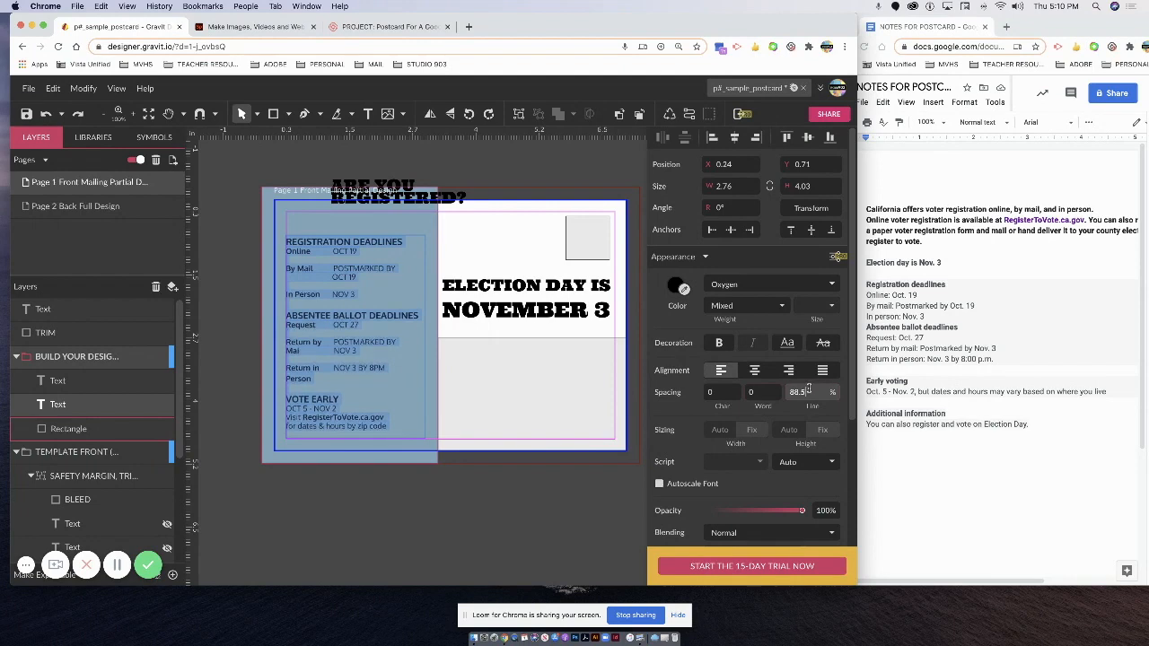
pyautogui.press('Down')
pyautogui.press('Down')
pyautogui.press('Down')
pyautogui.press('Down')
pyautogui.press('Down')
pyautogui.press('Down')
pyautogui.press('Down')
pyautogui.press('Down')
pyautogui.press('Down')
pyautogui.press('Down')
pyautogui.press('Down')
pyautogui.press('Down')
pyautogui.press('Down')
pyautogui.press('Down')
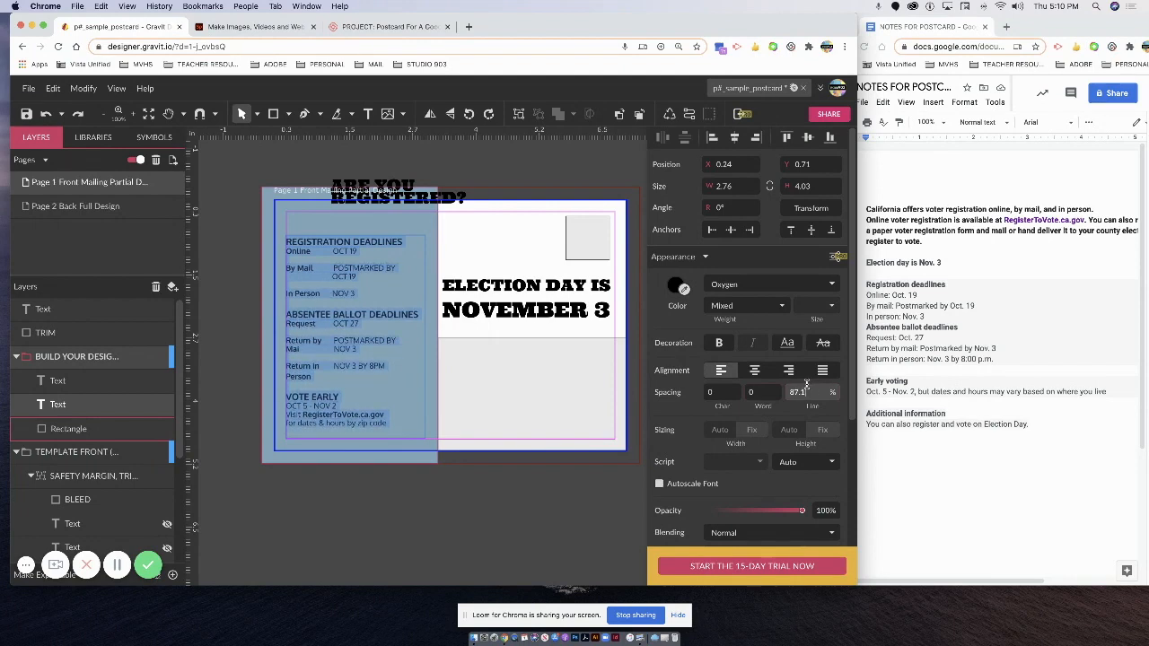
pyautogui.scroll(-3, 805, 384)
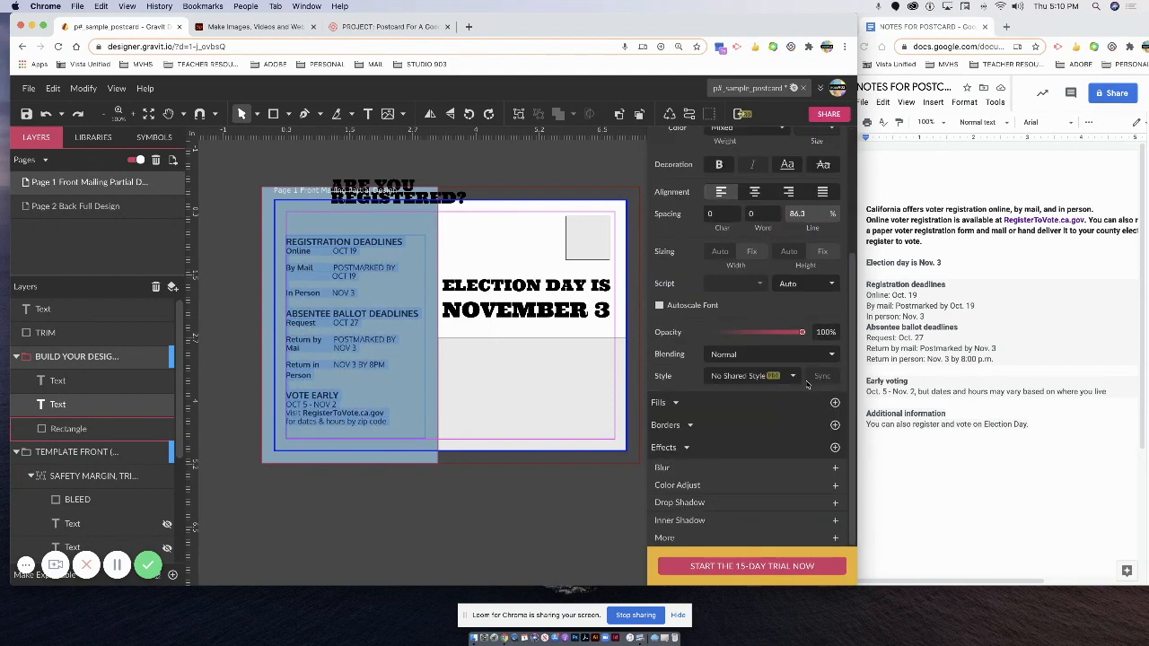
# Shift the deadlines text box down and stretch its top edge upward.
pyautogui.click(381, 267)
pyautogui.click(344, 240)
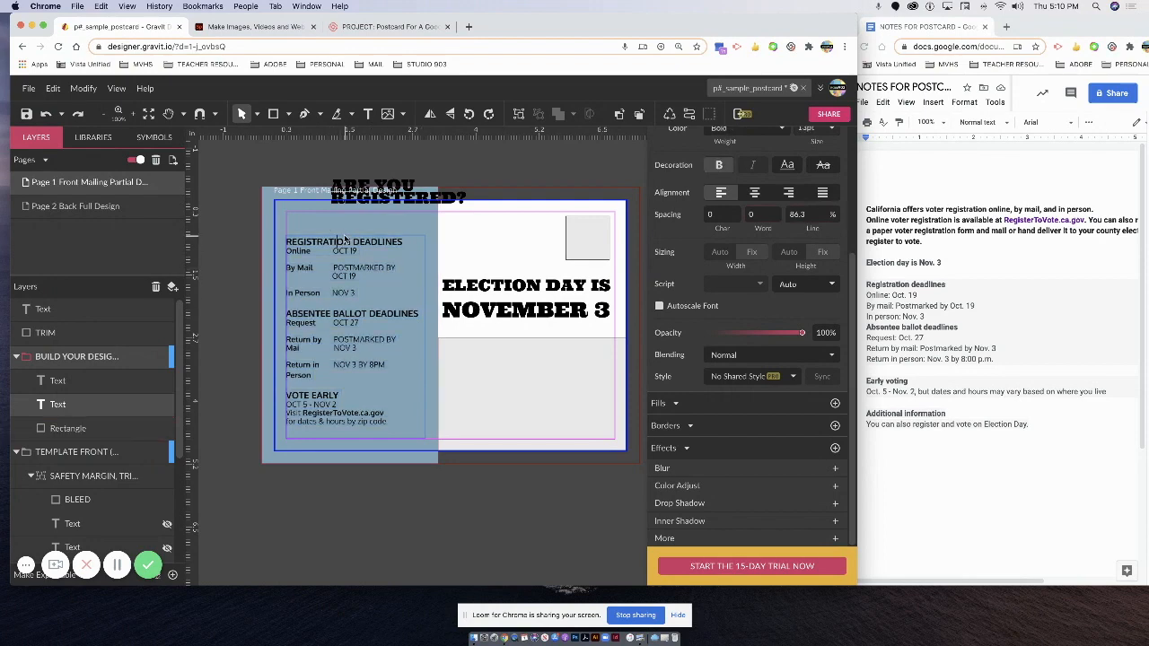
pyautogui.press('Escape')
pyautogui.moveTo(359, 239); pyautogui.dragTo(361, 256)
pyautogui.click(361, 254)
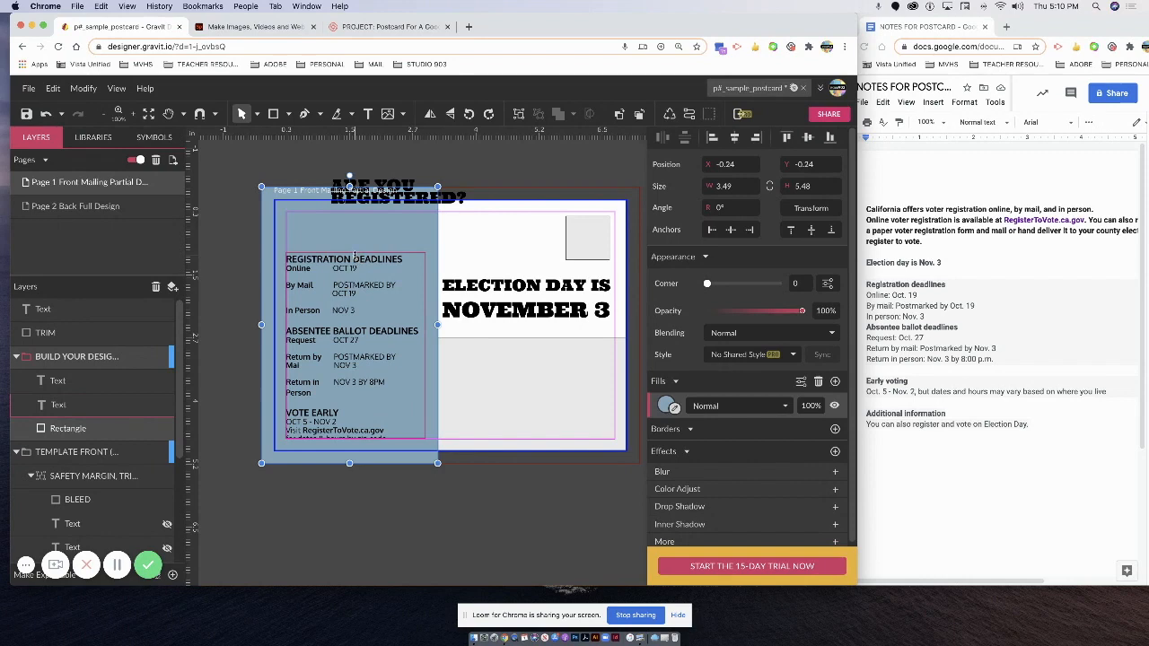
pyautogui.click(357, 257)
pyautogui.moveTo(355, 253); pyautogui.dragTo(351, 247)
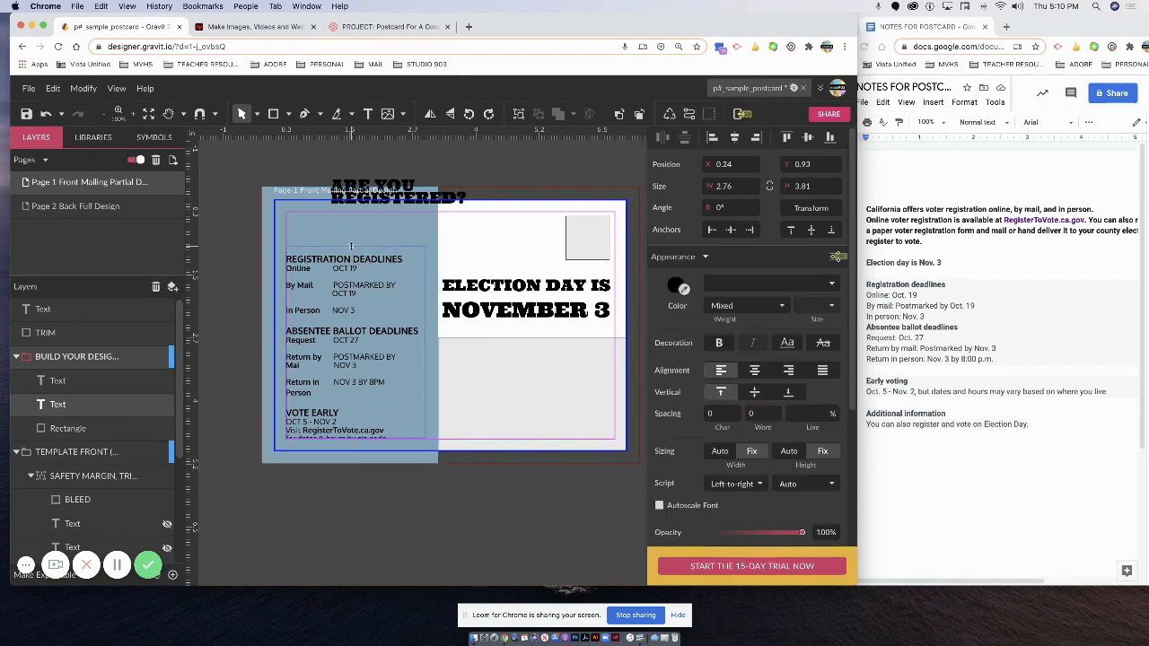
# Move ARE YOU REGISTERED? into the panel's top-left at 0.25, 0.25.
pyautogui.click(393, 198)
pyautogui.moveTo(434, 205); pyautogui.dragTo(389, 243)
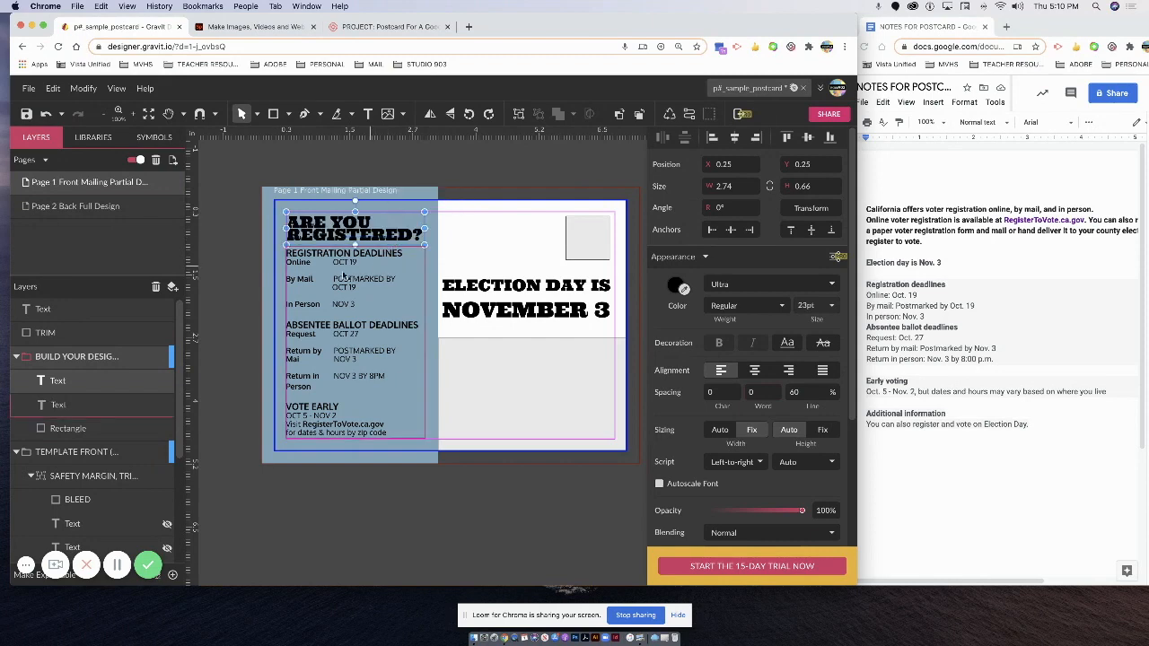
pyautogui.click(235, 278)
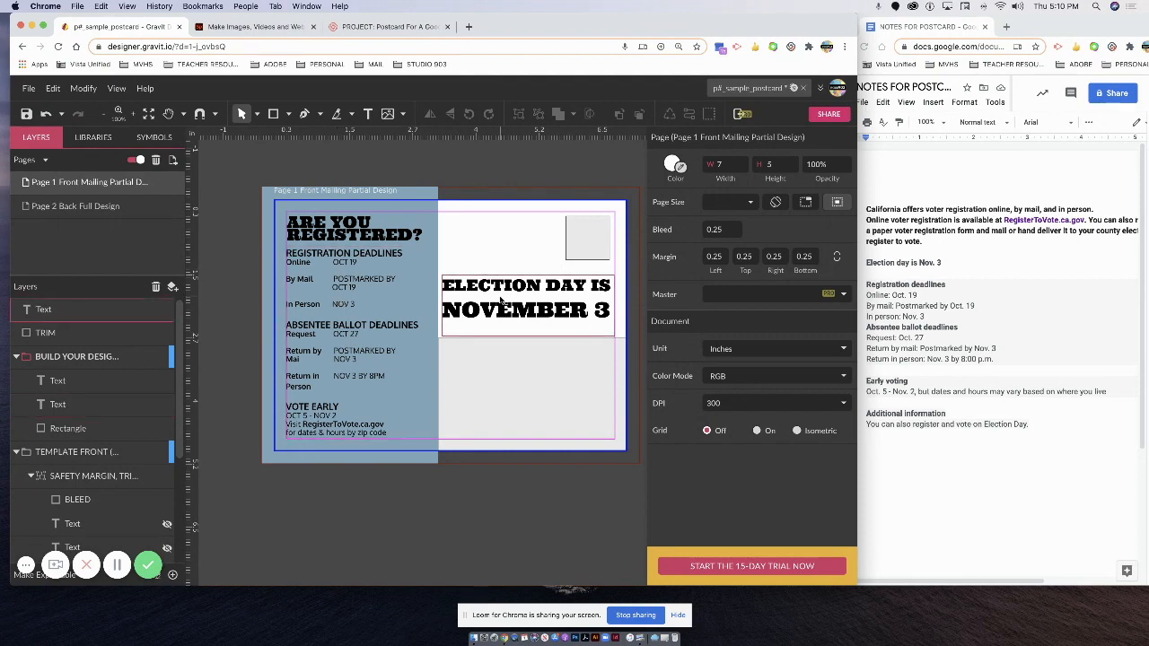
# Colour the ELECTION DAY IS NOVEMBER 3 heading text navy (#1E3964).
pyautogui.click(457, 299)
pyautogui.moveTo(446, 291); pyautogui.dragTo(491, 290)
pyautogui.press('super+z')
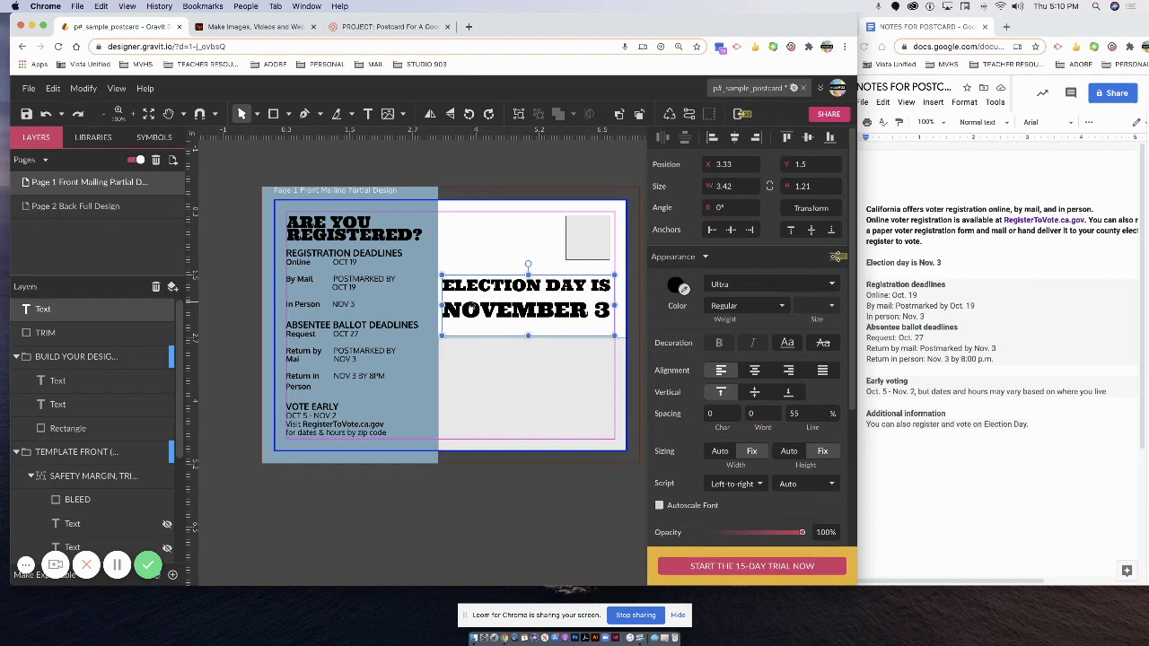
pyautogui.doubleClick(453, 293)
pyautogui.moveTo(444, 287); pyautogui.dragTo(620, 314)
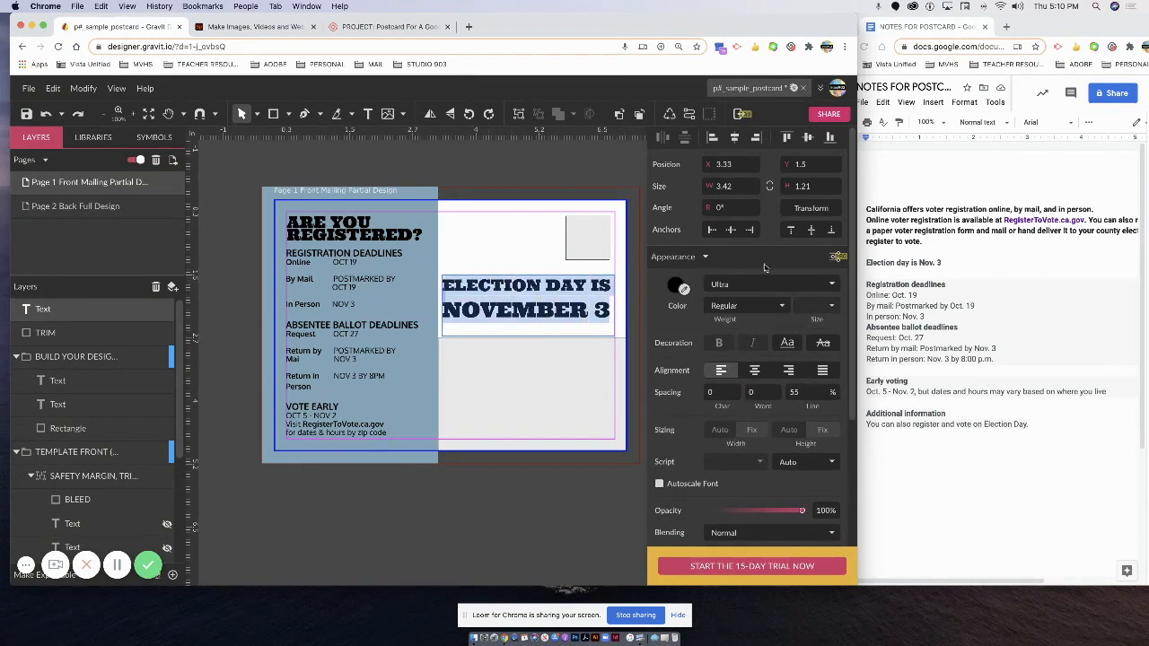
pyautogui.click(677, 285)
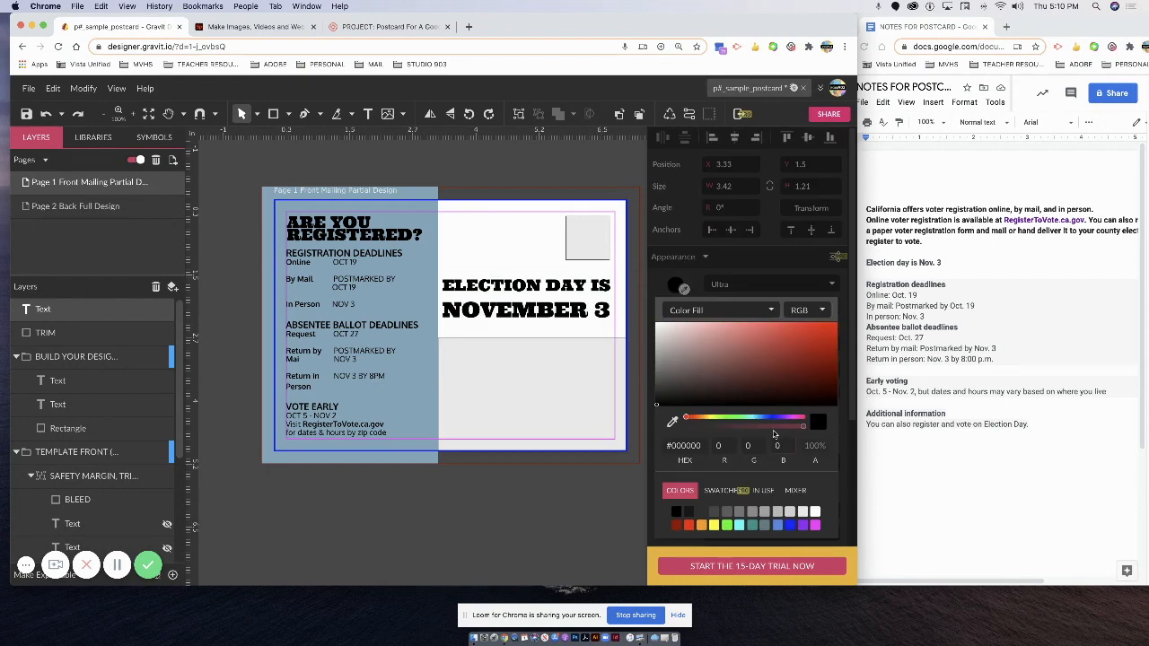
pyautogui.click(779, 526)
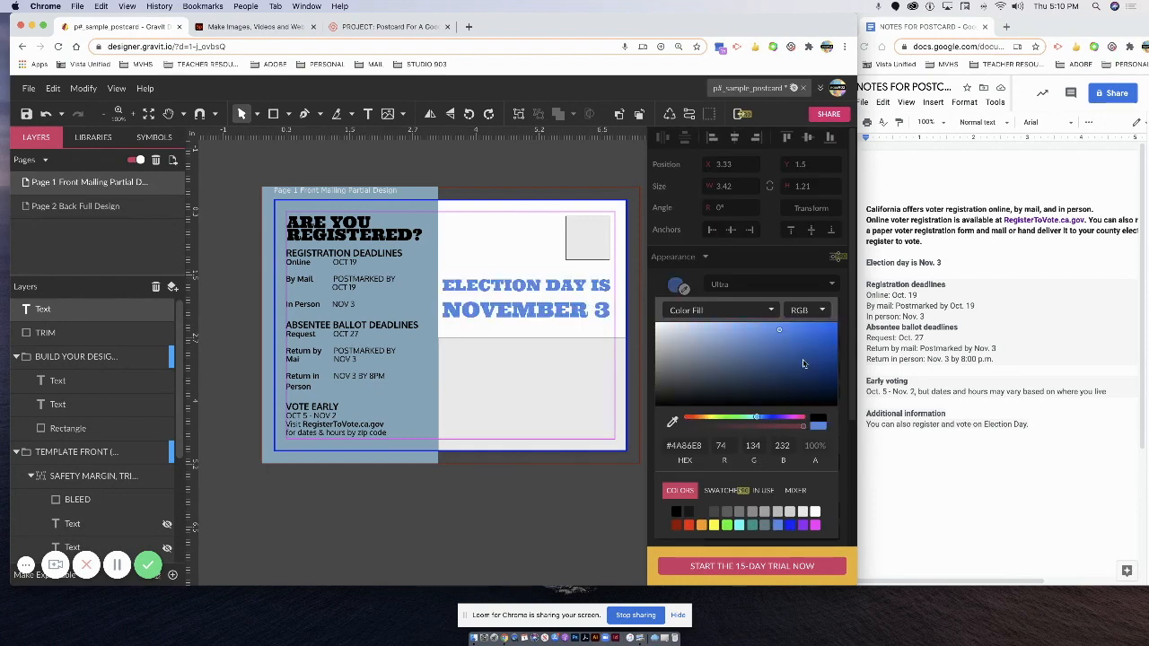
pyautogui.moveTo(779, 332); pyautogui.dragTo(782, 376)
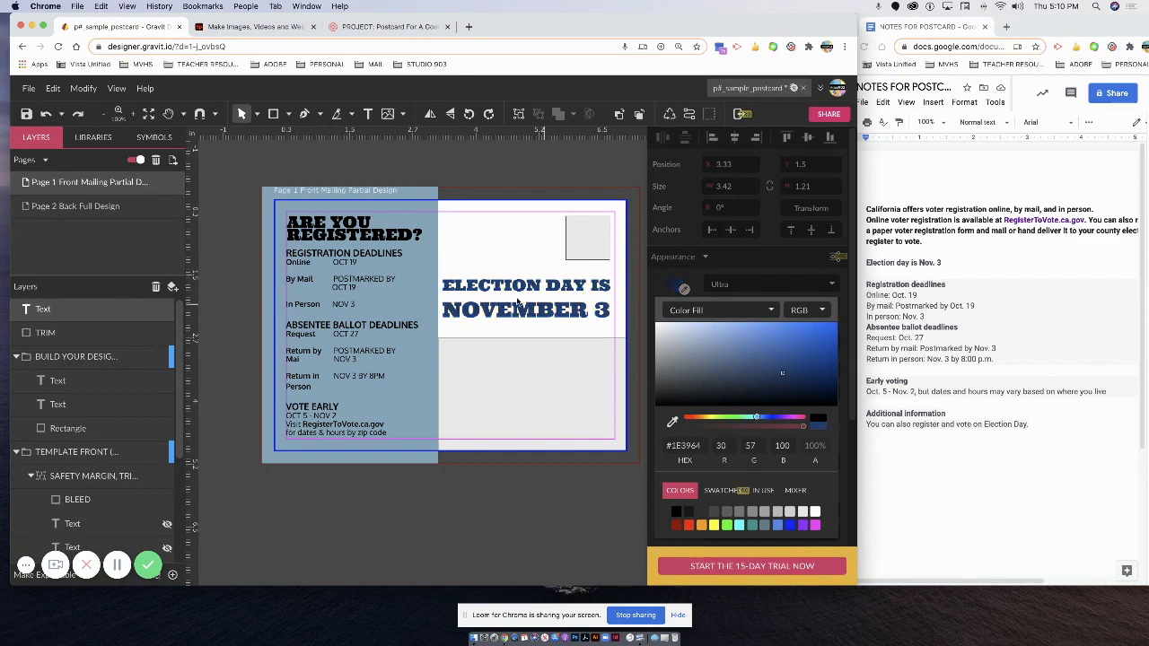
pyautogui.click(485, 257)
# Select the ARE YOU REGISTERED? heading, undoing an accidental drag of it.
pyautogui.click(395, 231)
pyautogui.moveTo(419, 235); pyautogui.dragTo(351, 233)
pyautogui.press('super+z')
pyautogui.click(542, 313)
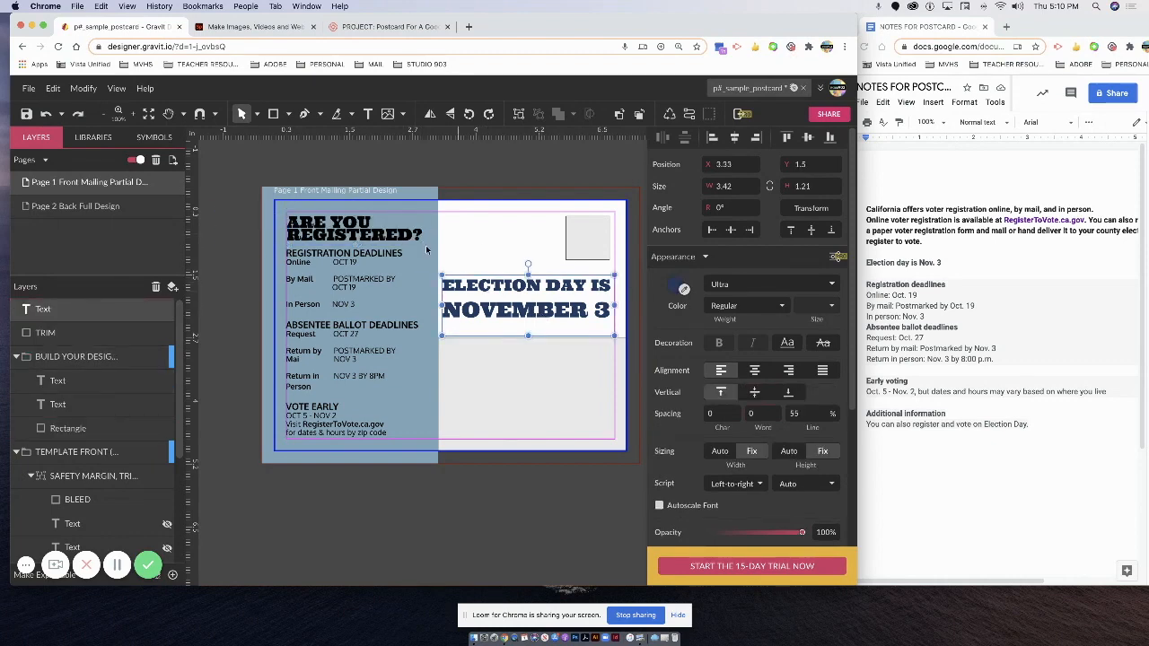
pyautogui.click(366, 235)
# Eyedrop the navy Election Day colour onto the ARE YOU REGISTERED? heading text.
pyautogui.moveTo(421, 237); pyautogui.dragTo(286, 221)
pyautogui.click(682, 289)
pyautogui.click(570, 314)
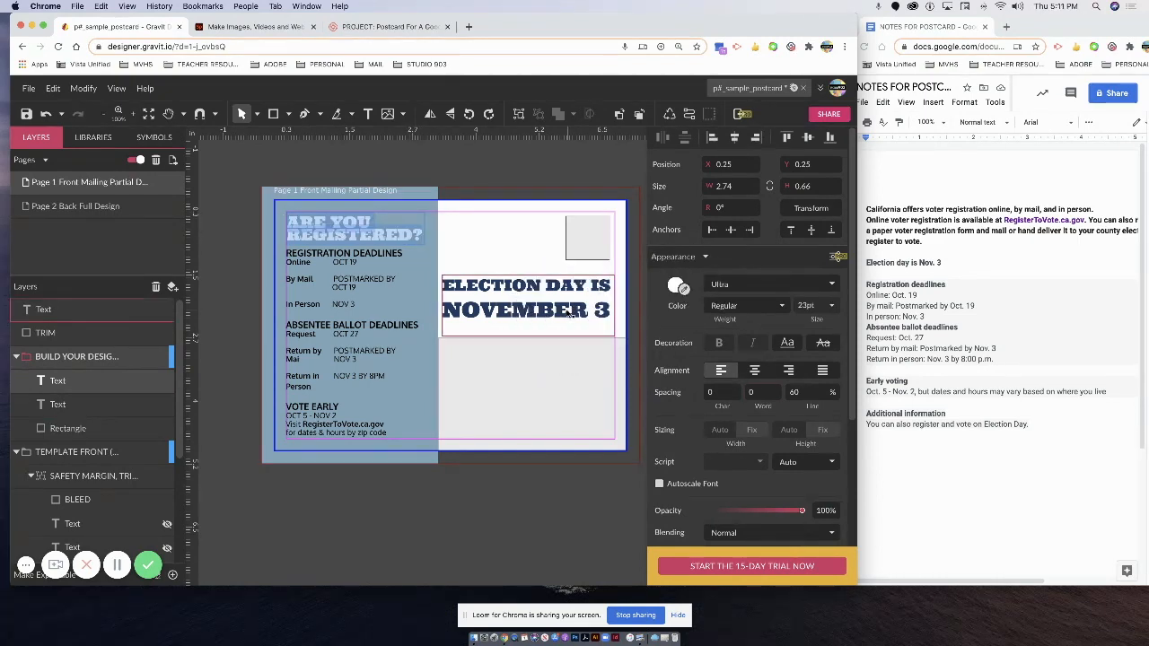
pyautogui.press('Escape')
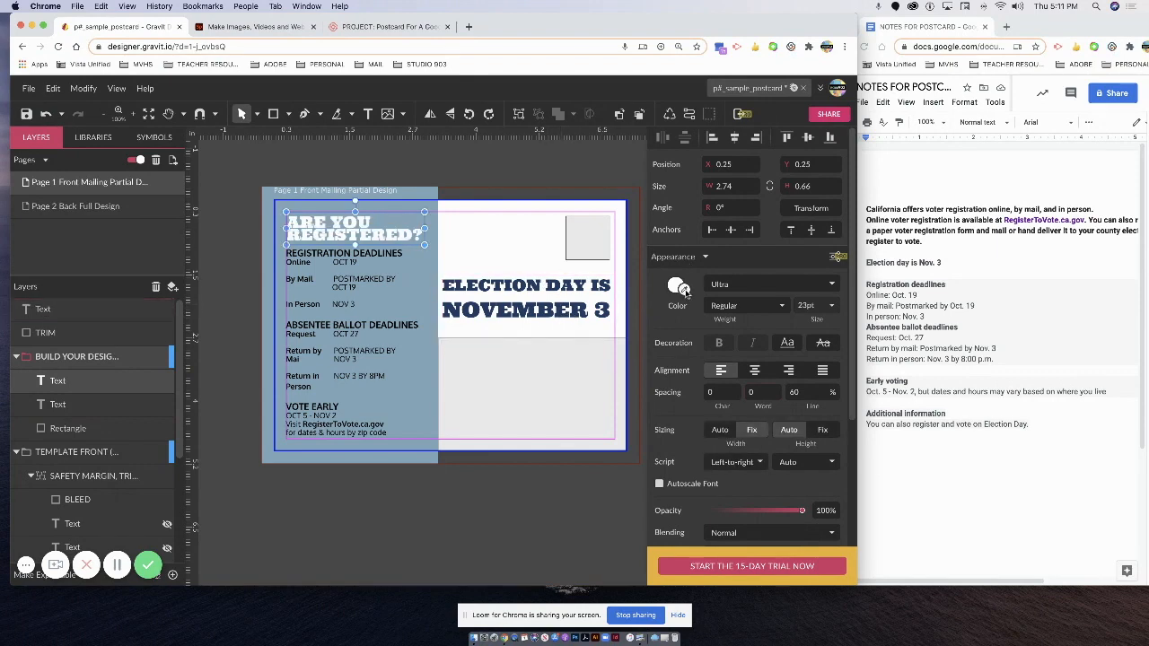
pyautogui.click(683, 289)
pyautogui.click(599, 283)
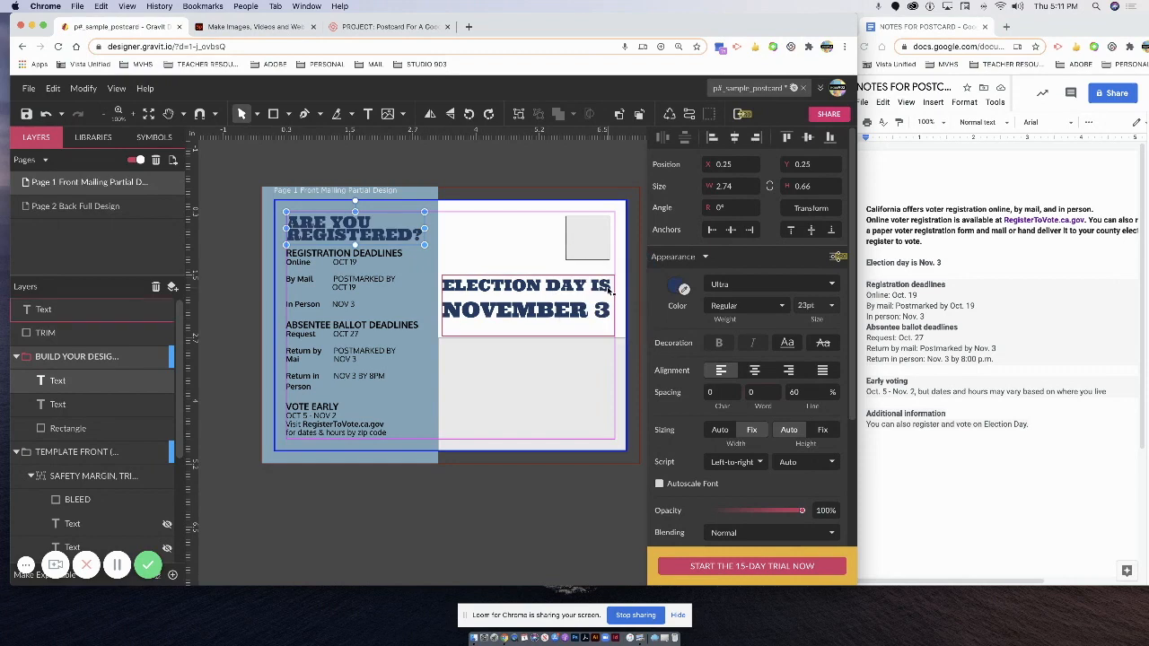
pyautogui.click(215, 161)
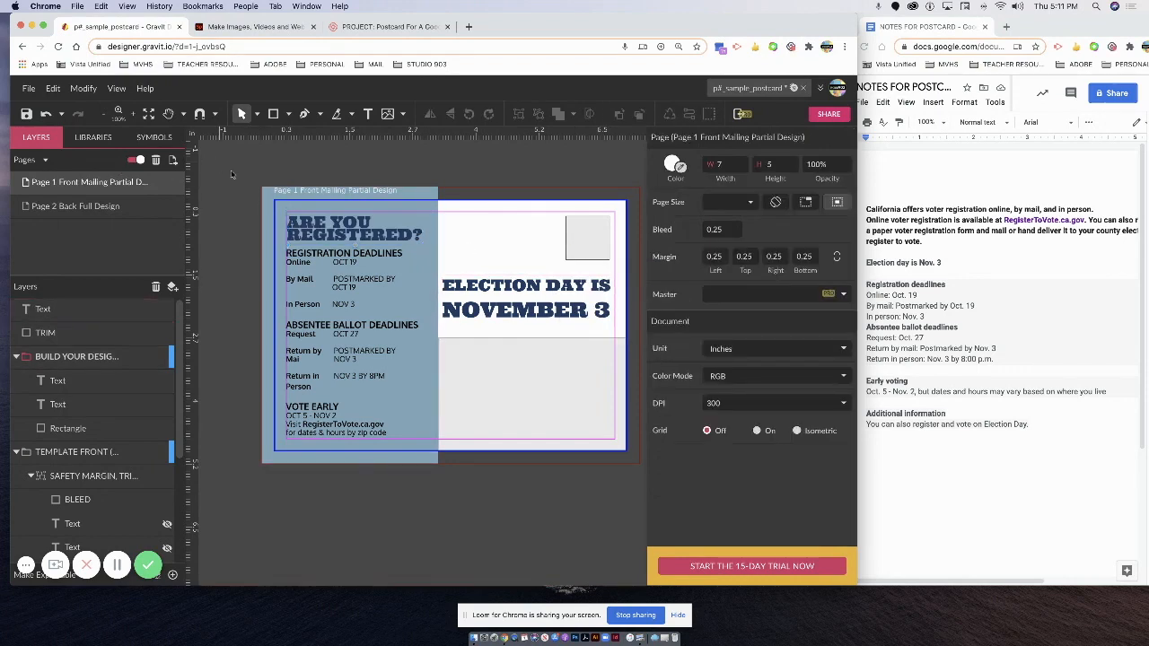
pyautogui.click(362, 271)
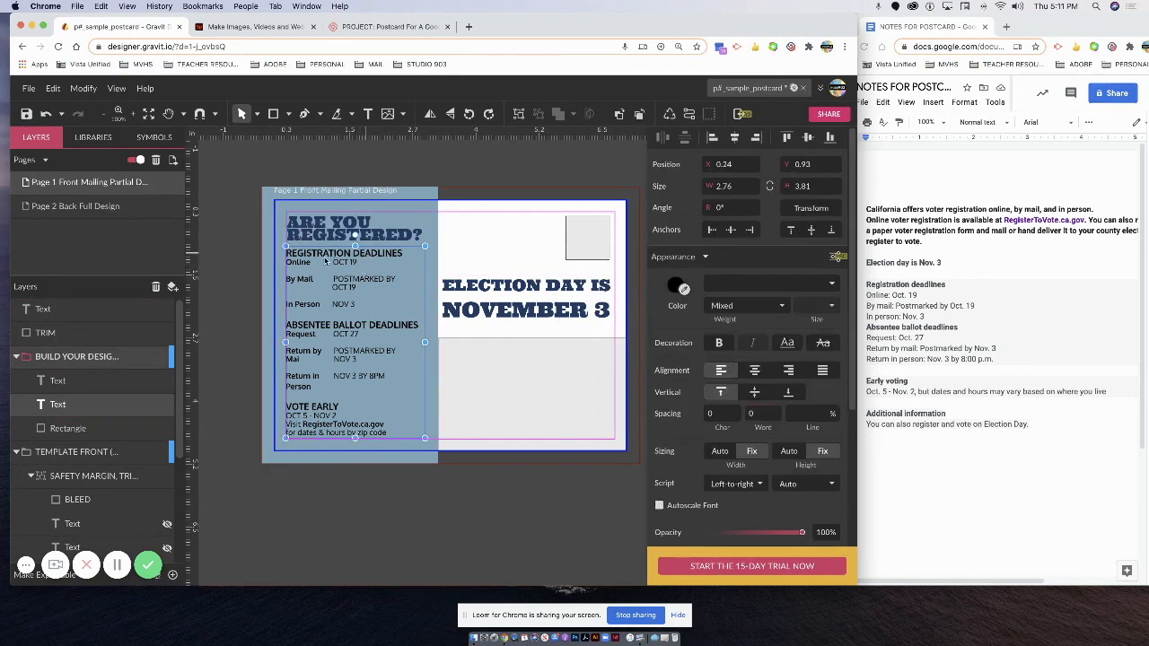
# Make the REGISTRATION DEADLINES heading line white.
pyautogui.doubleClick(392, 256)
pyautogui.moveTo(406, 257); pyautogui.dragTo(286, 257)
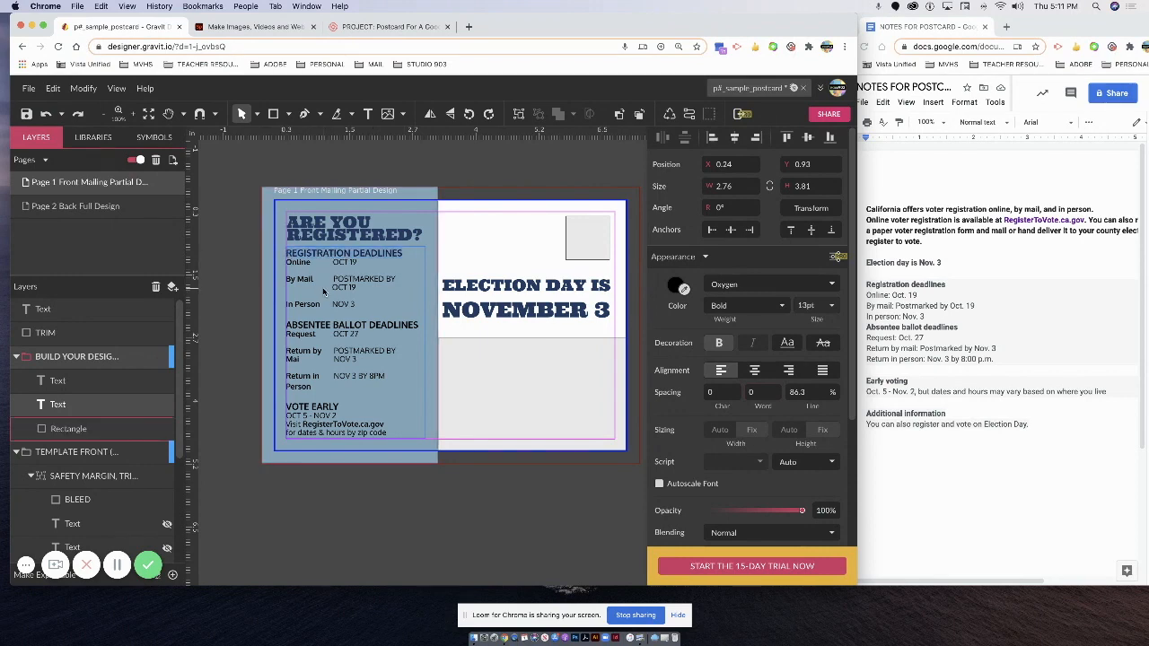
pyautogui.click(683, 292)
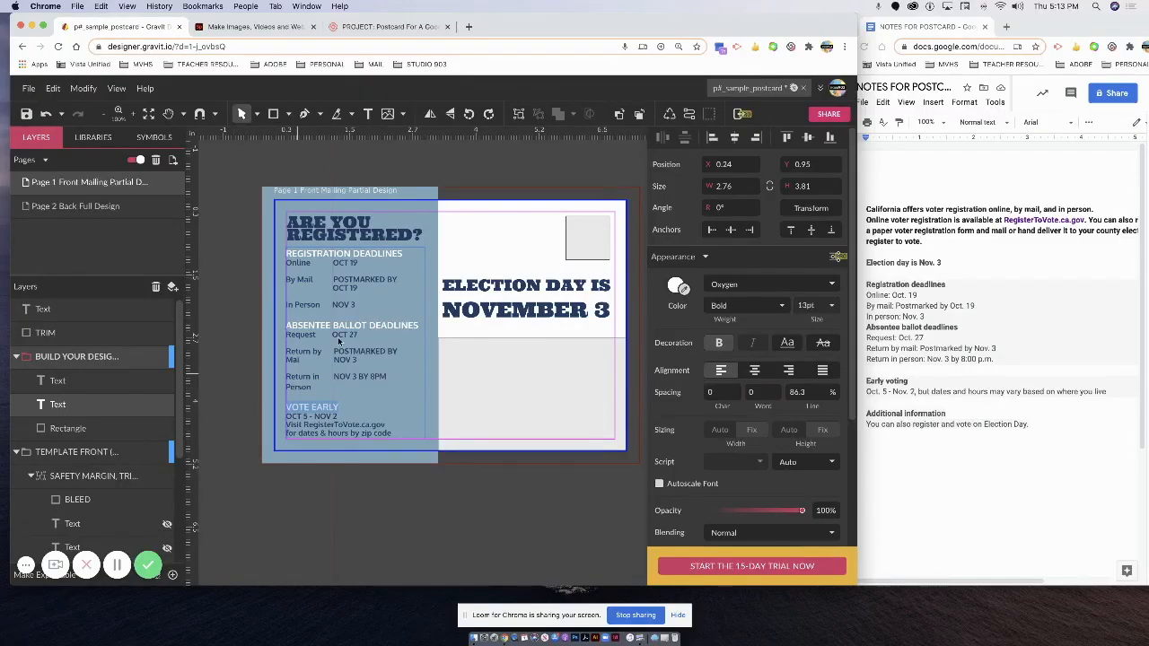
pyautogui.press('Escape')
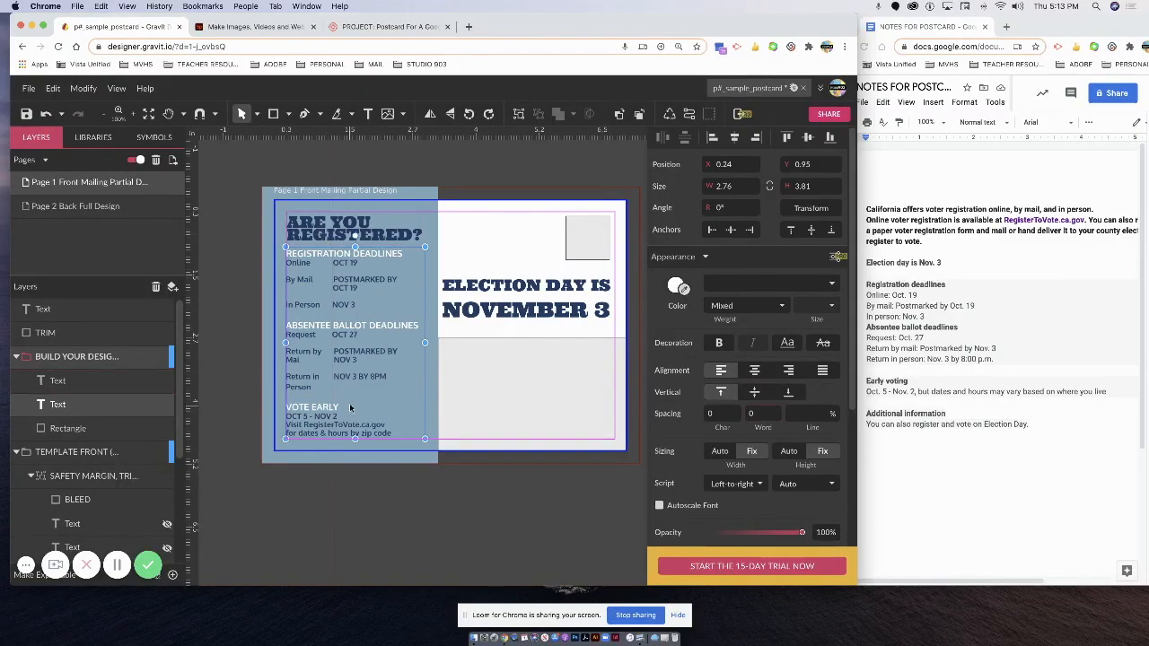
# Nudge the deadlines box up and join OCT 5 - NOV 2 onto the VOTE EARLY line.
pyautogui.press('Up')
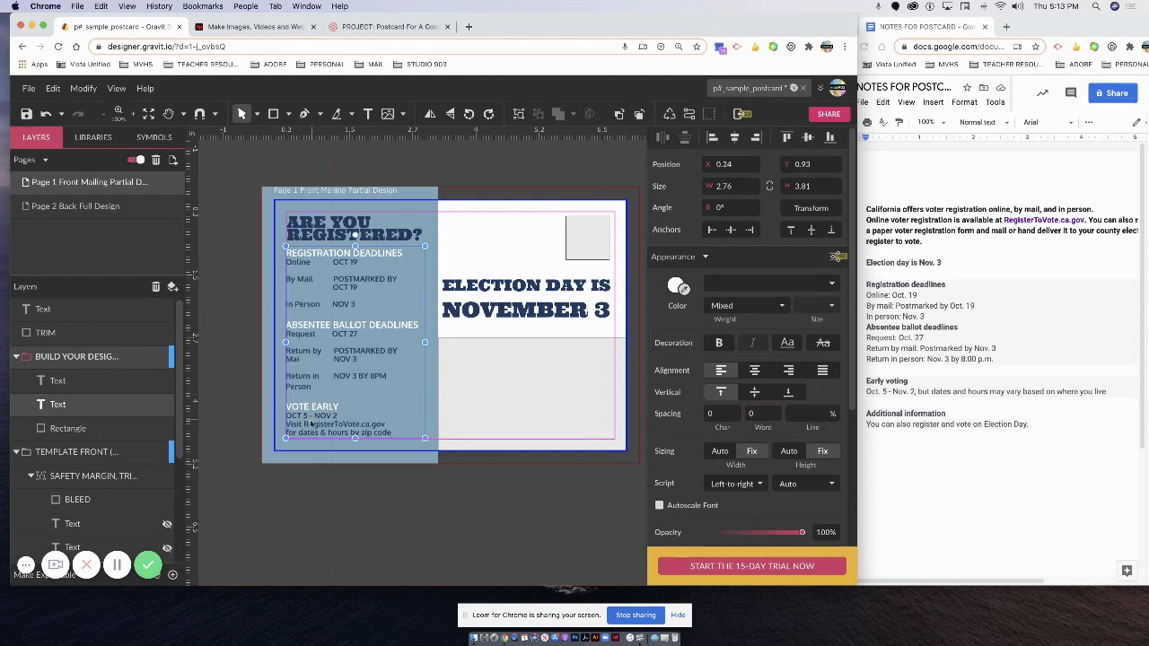
pyautogui.doubleClick(310, 422)
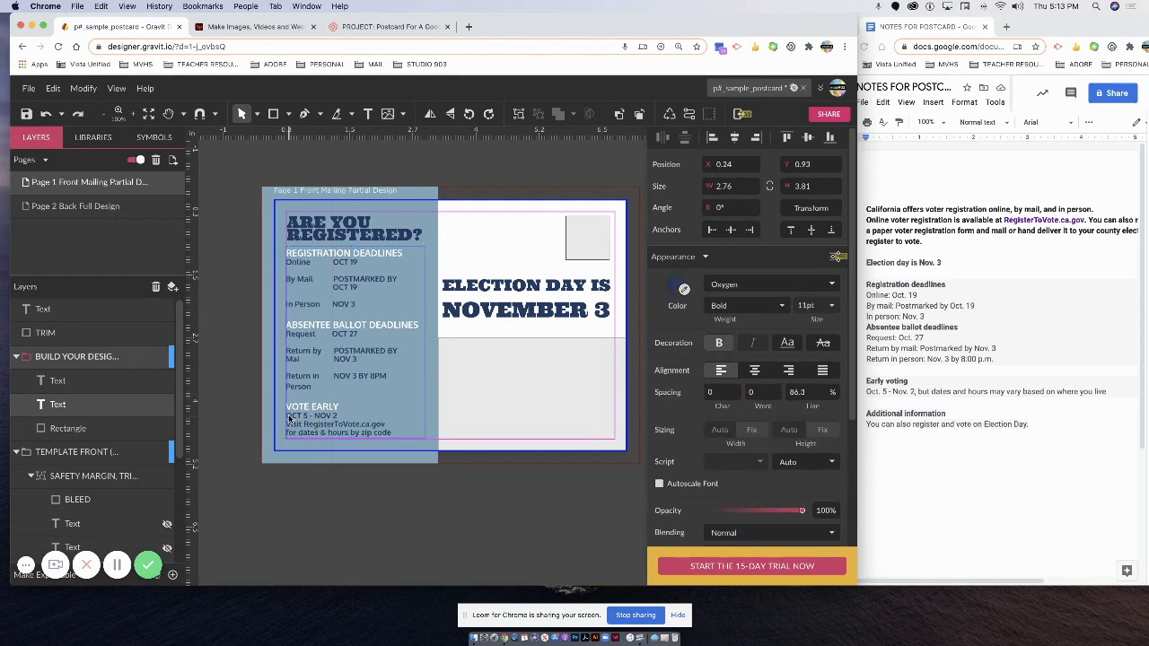
pyautogui.press('BackSpace')
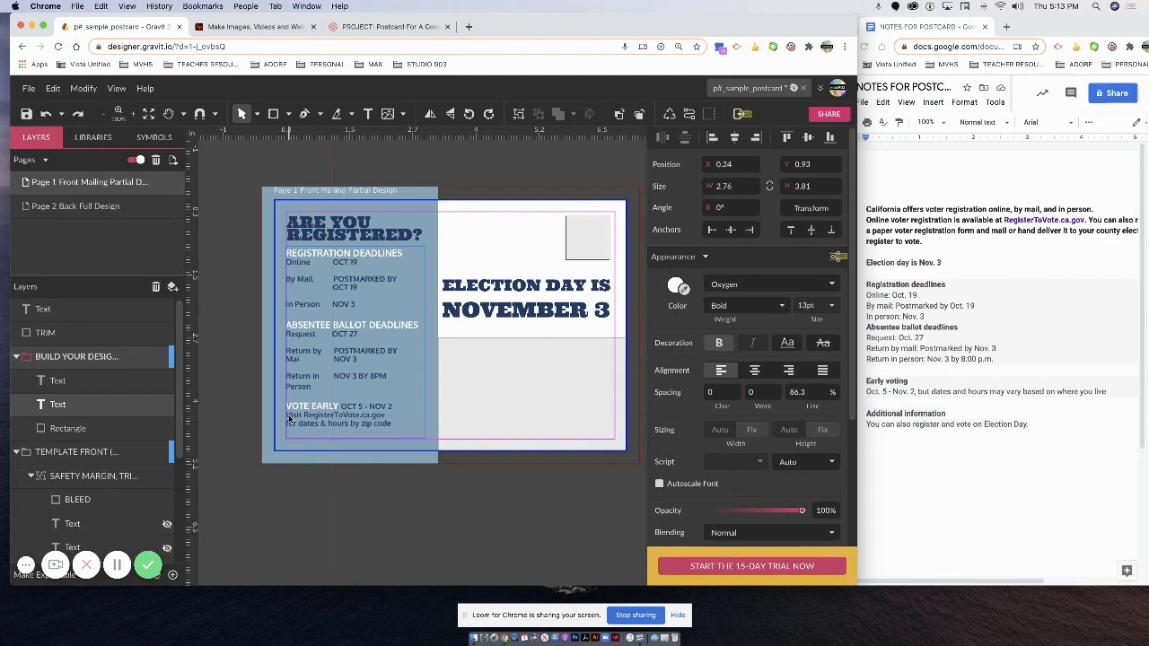
# Eyedrop white from the headings onto the OCT 5 - NOV 2 dates.
pyautogui.moveTo(393, 409); pyautogui.dragTo(339, 411)
pyautogui.click(683, 289)
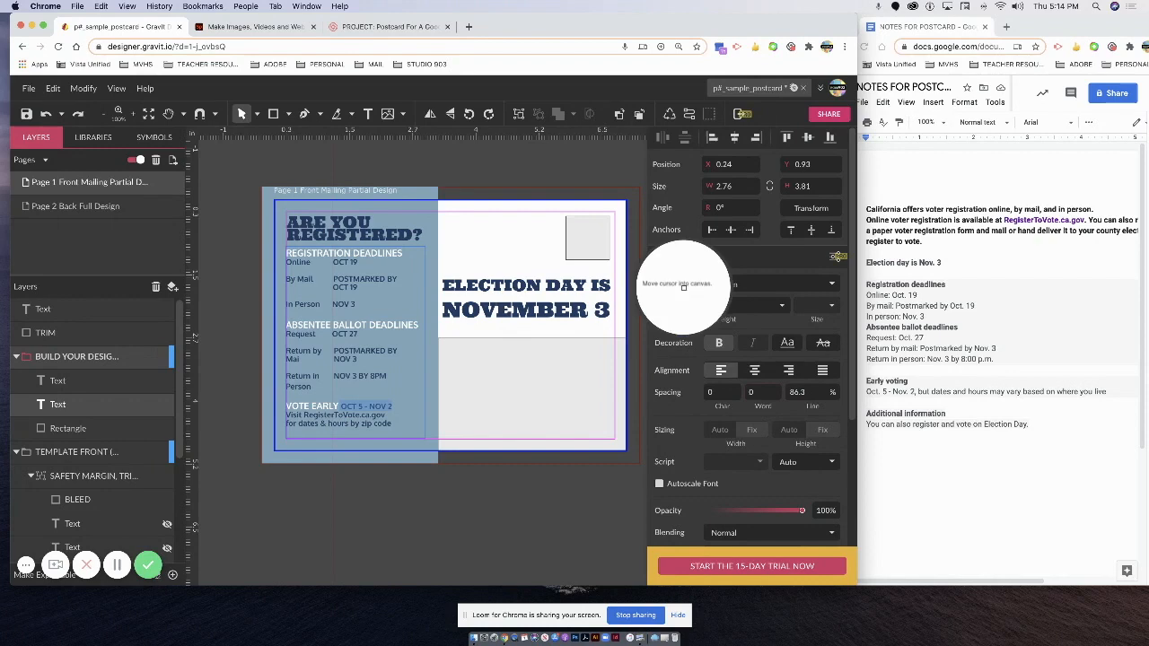
pyautogui.click(483, 258)
pyautogui.click(360, 423)
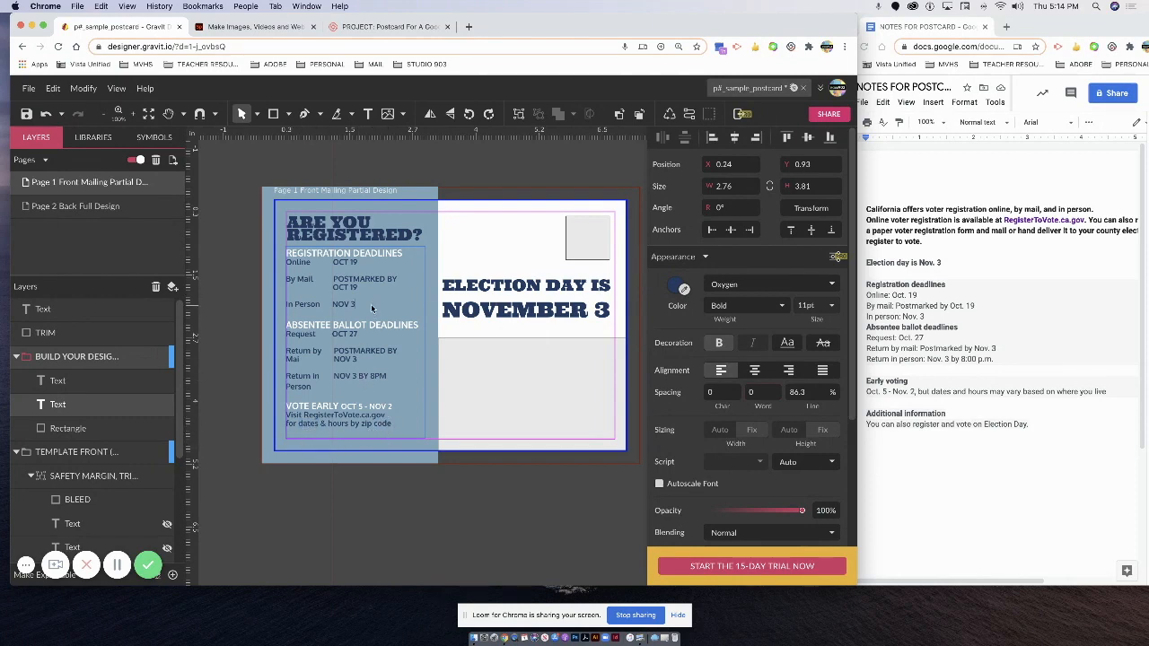
pyautogui.click(354, 253)
pyautogui.click(304, 263)
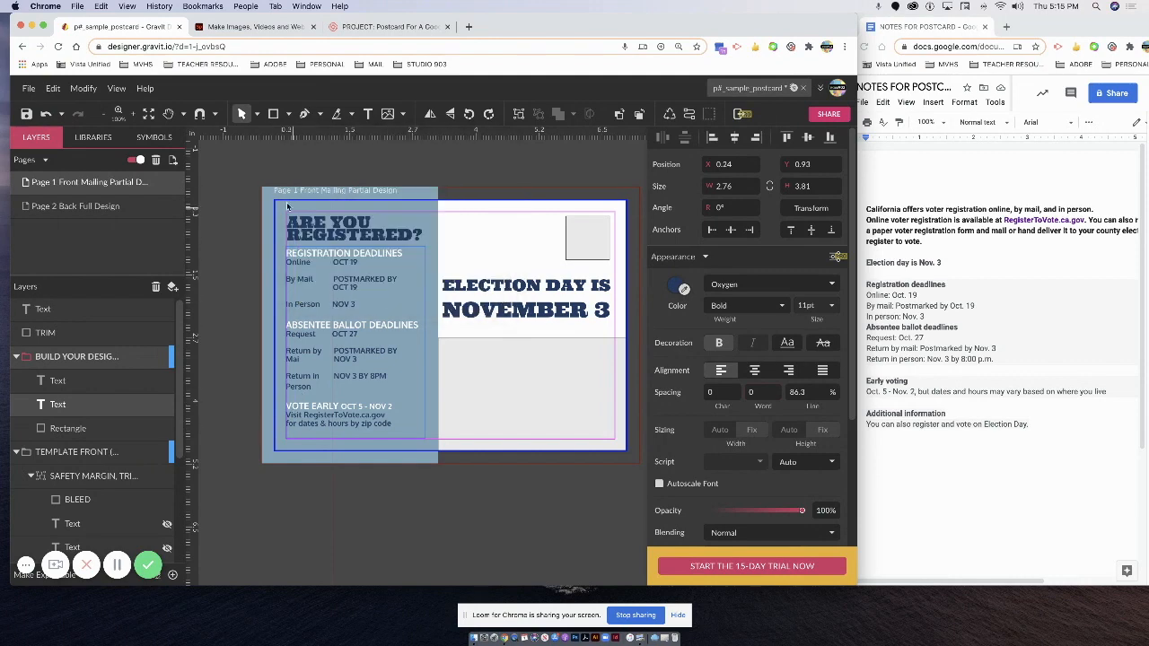
# Switch the shape tool to Star and draw a star beside the headline on the postcard front.
pyautogui.click(257, 114)
pyautogui.click(257, 114)
pyautogui.click(288, 114)
pyautogui.moveTo(463, 228); pyautogui.dragTo(488, 248)
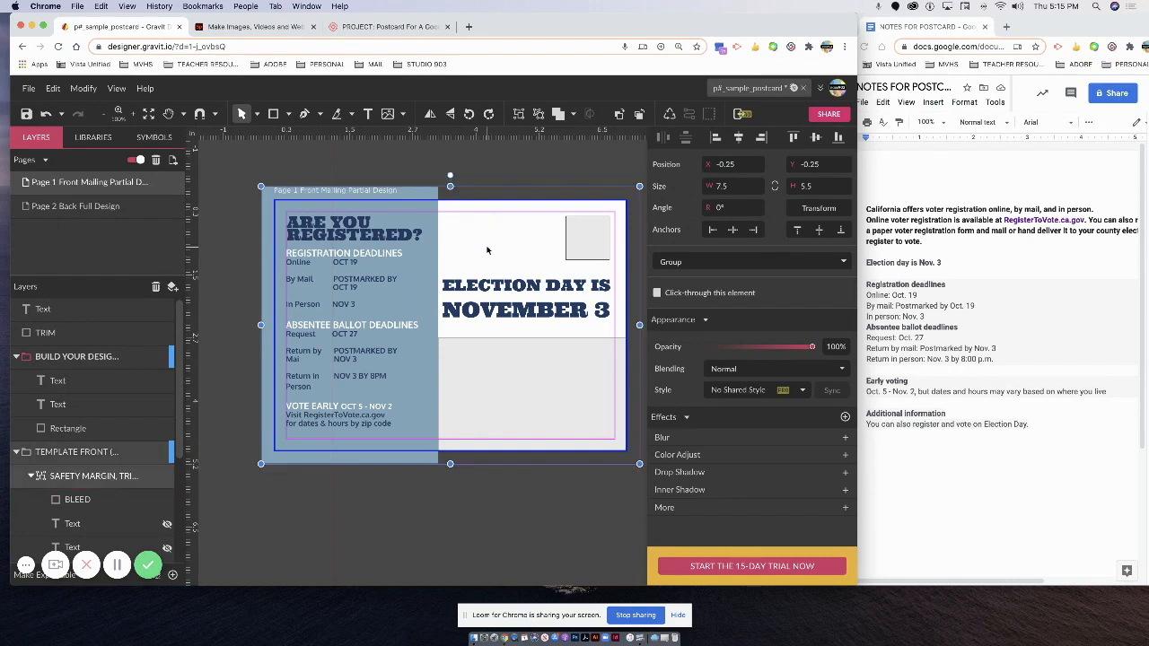
pyautogui.click(255, 151)
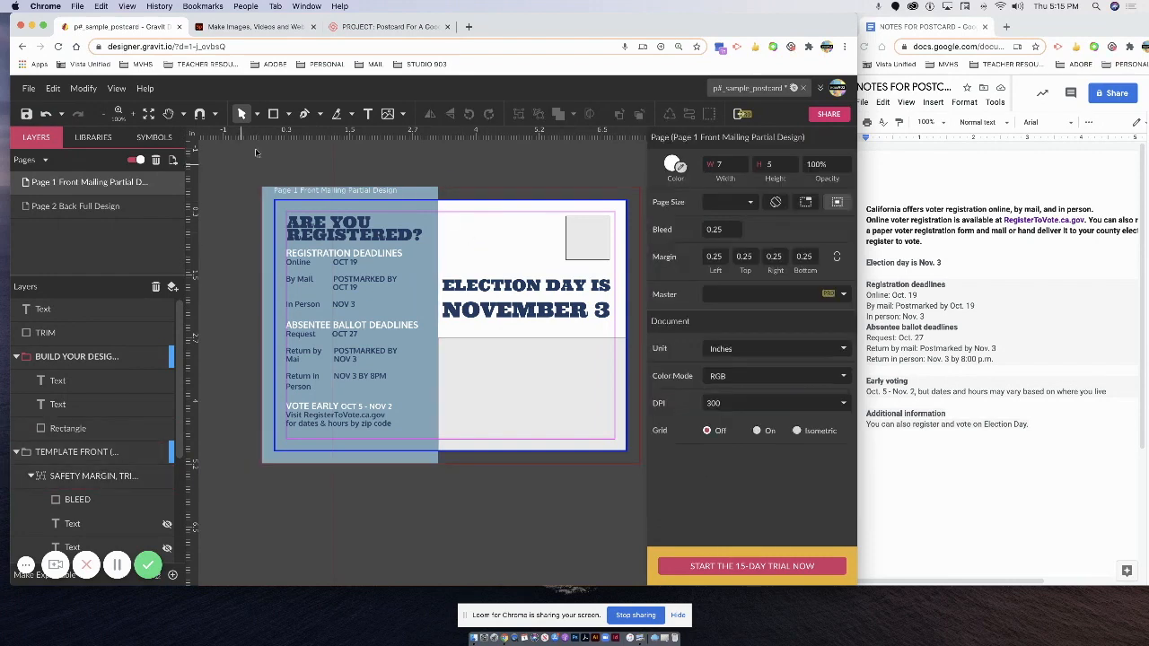
pyautogui.click(288, 115)
pyautogui.click(306, 235)
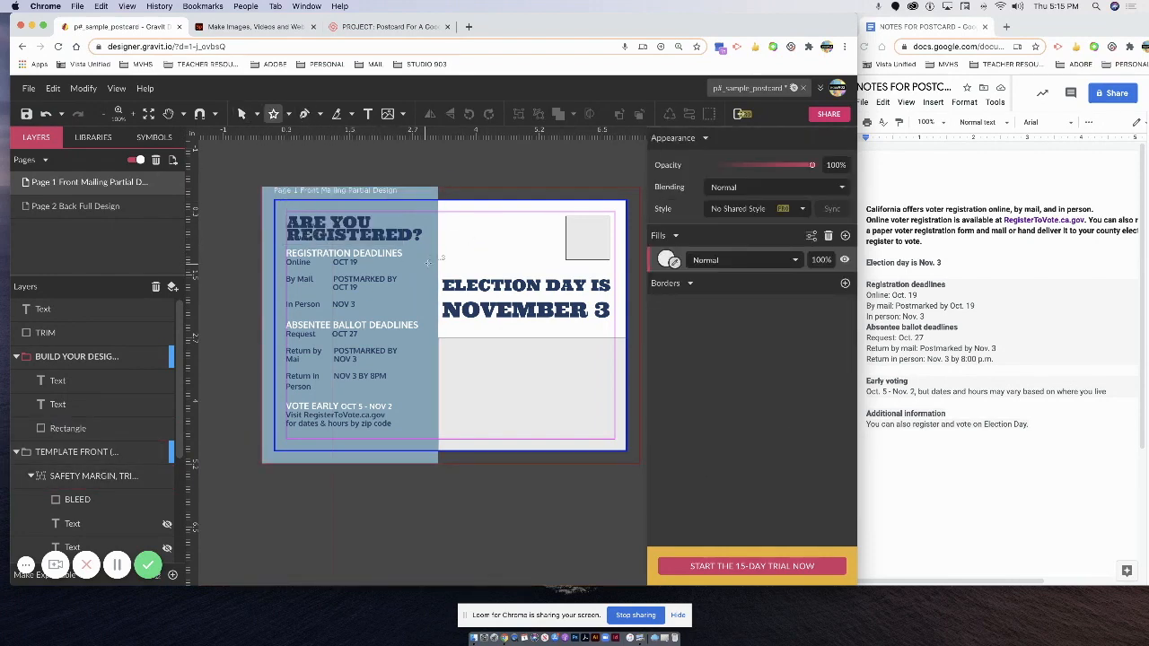
pyautogui.moveTo(467, 237); pyautogui.dragTo(505, 273)
pyautogui.moveTo(465, 239); pyautogui.dragTo(444, 263)
# Test the star's opacity, then place a smaller second star near the bottom text, below the text layers.
pyautogui.click(666, 454)
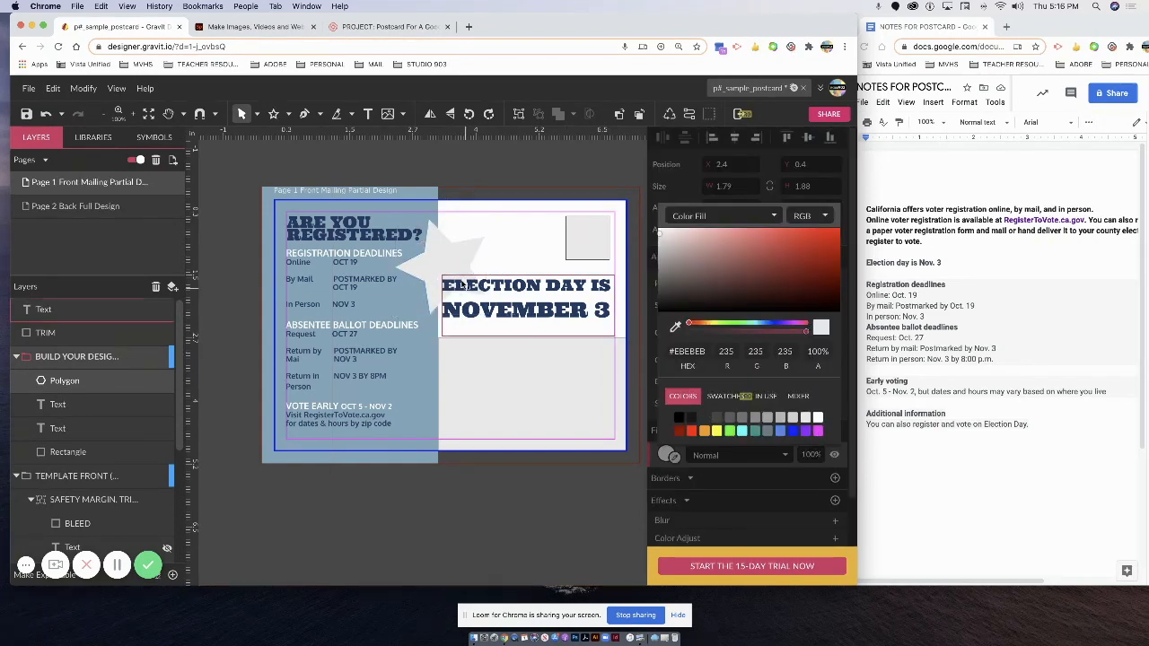
pyautogui.click(430, 260)
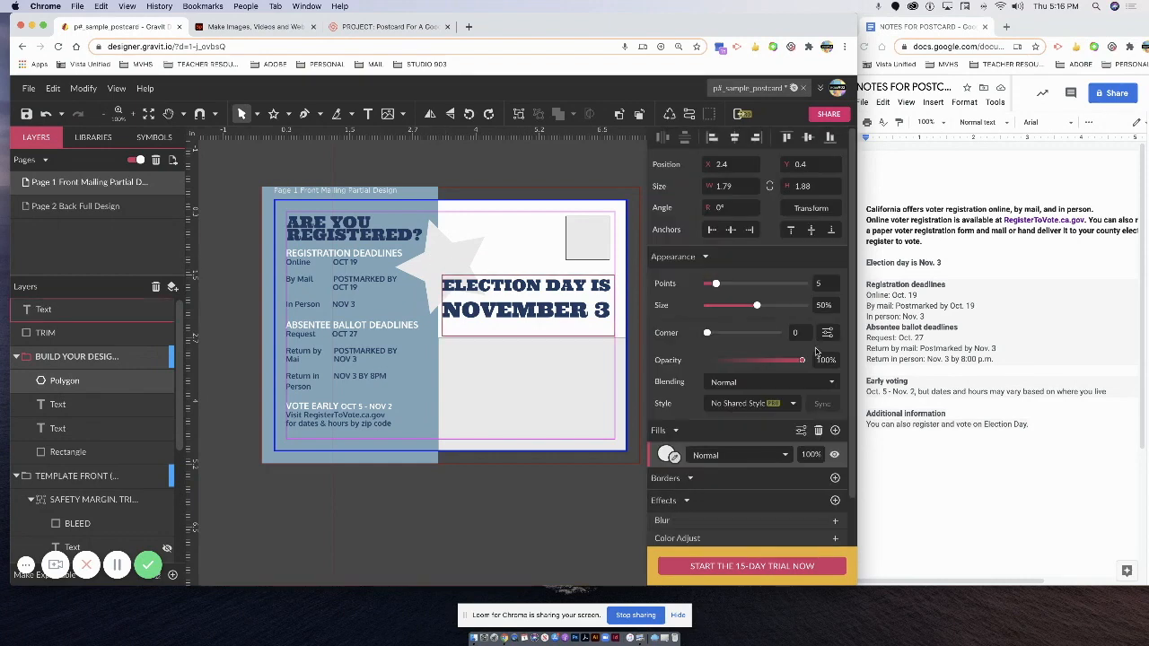
pyautogui.moveTo(805, 359); pyautogui.dragTo(777, 360)
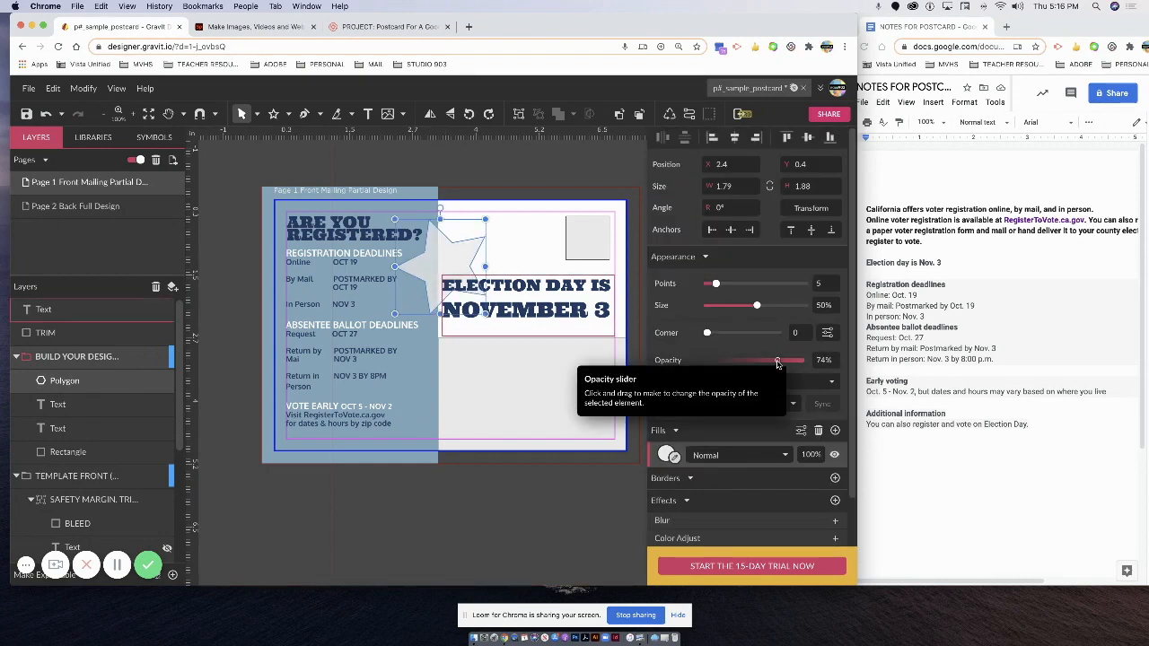
pyautogui.moveTo(450, 257); pyautogui.dragTo(452, 258)
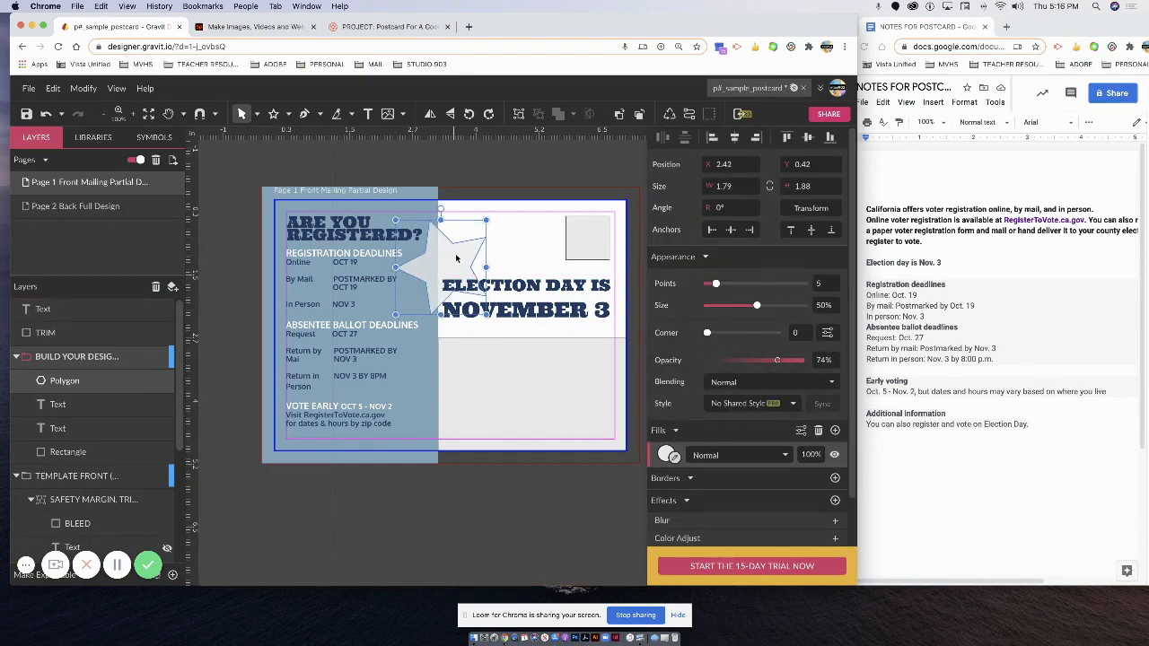
pyautogui.moveTo(777, 360); pyautogui.dragTo(803, 360)
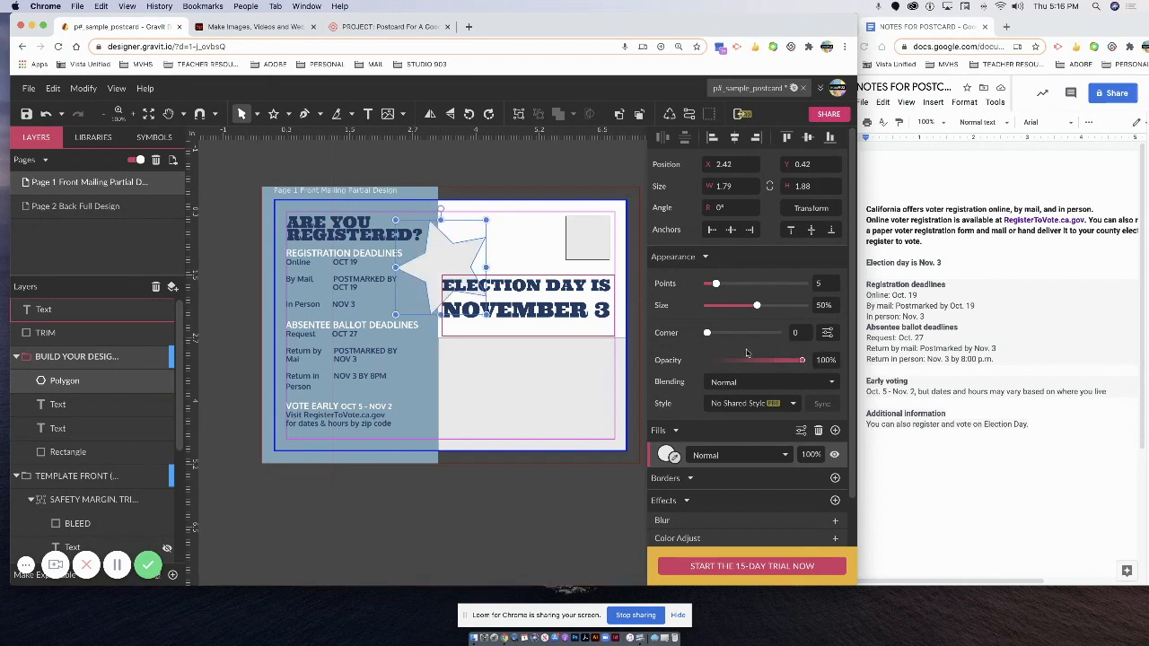
pyautogui.moveTo(444, 267); pyautogui.dragTo(352, 396)
pyautogui.moveTo(390, 338); pyautogui.dragTo(436, 395)
pyautogui.moveTo(79, 402); pyautogui.dragTo(76, 465)
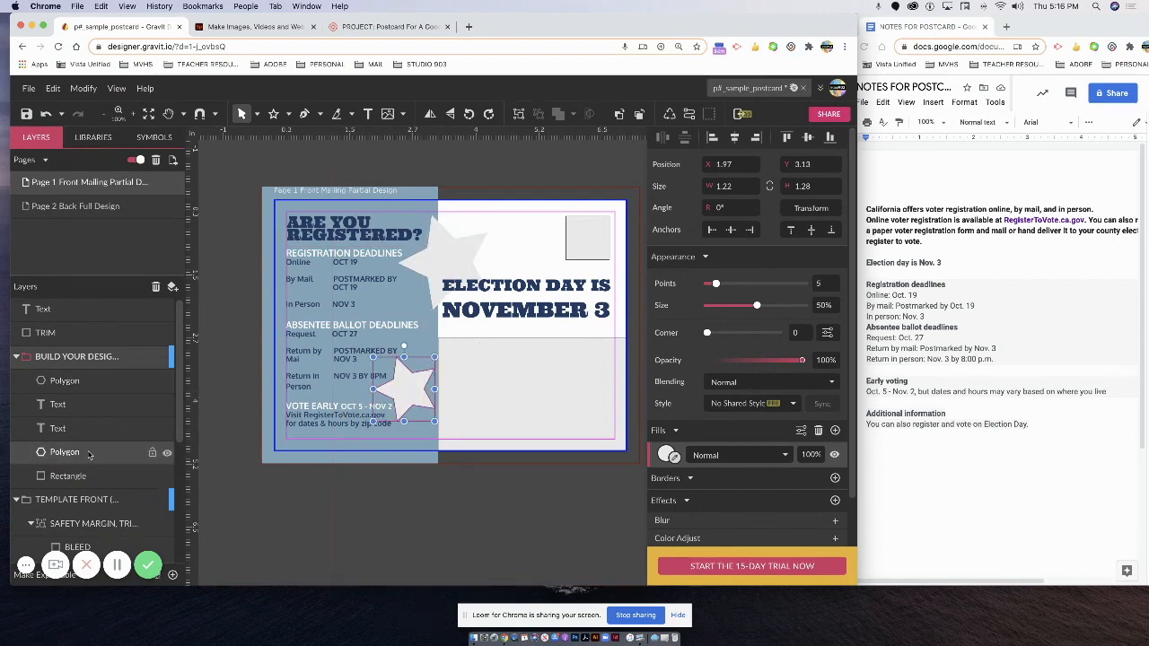
pyautogui.scroll(-2, 85, 456)
# Nudge the small lower star into place and slightly lower its opacity.
pyautogui.click(416, 431)
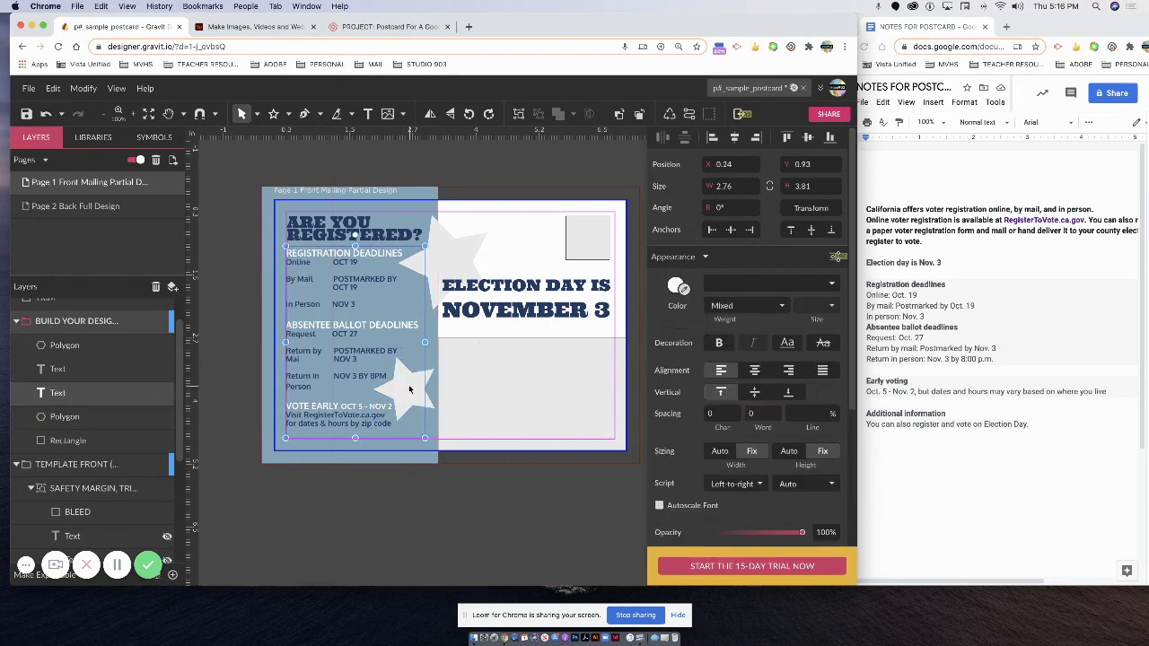
pyautogui.click(465, 392)
pyautogui.click(423, 390)
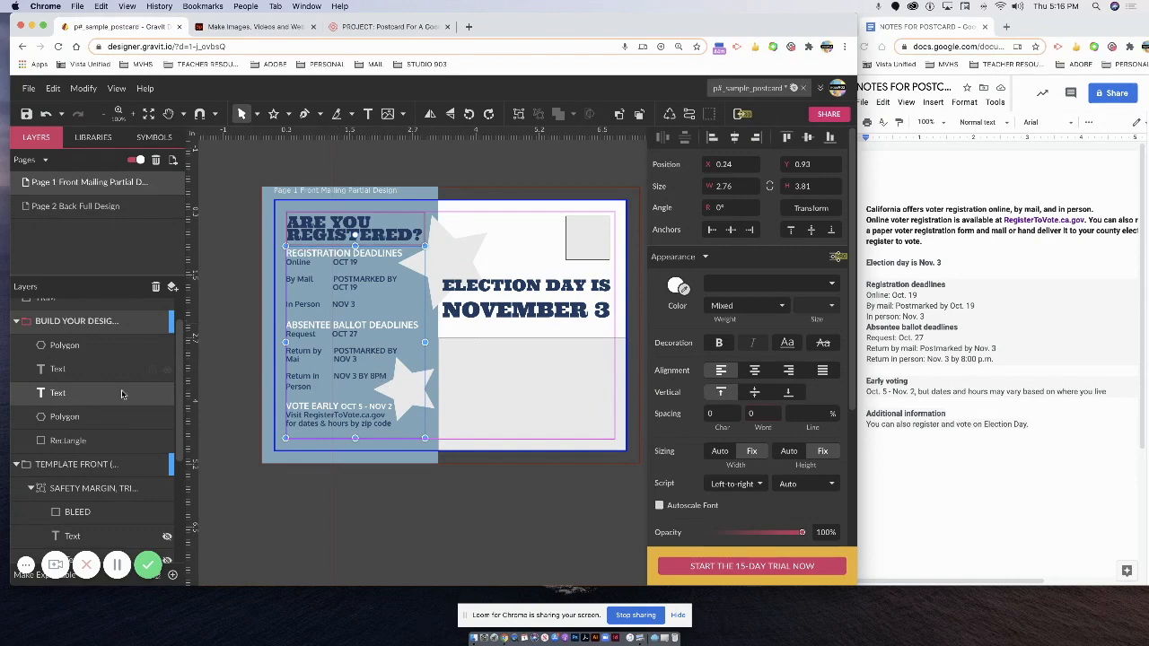
pyautogui.click(210, 388)
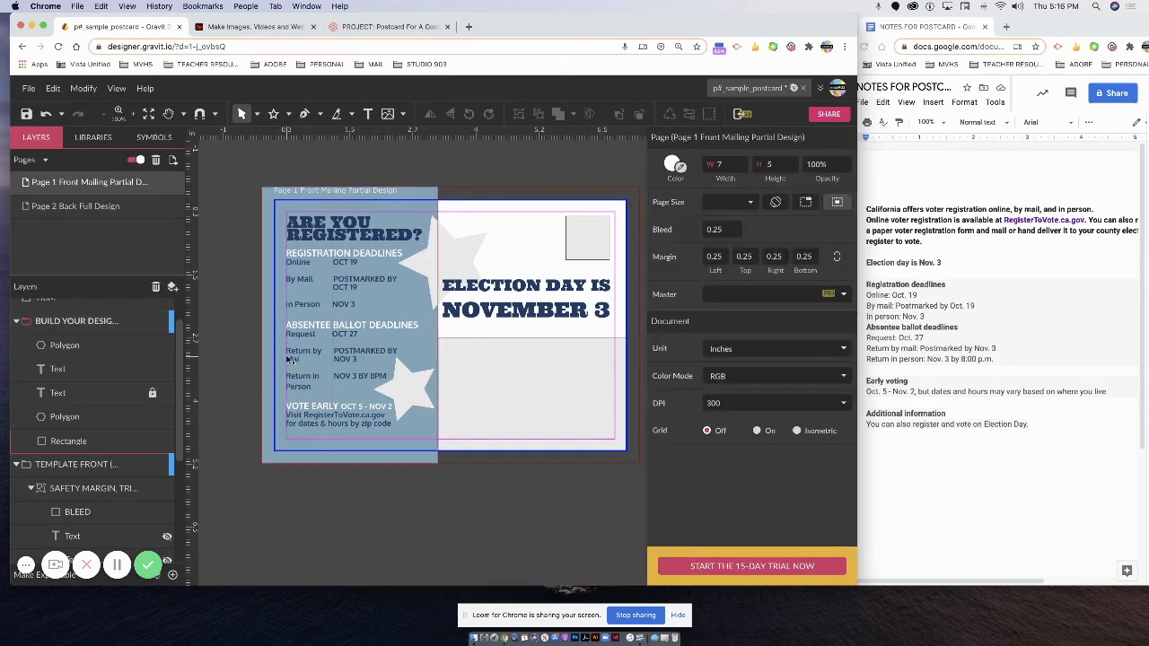
pyautogui.click(409, 393)
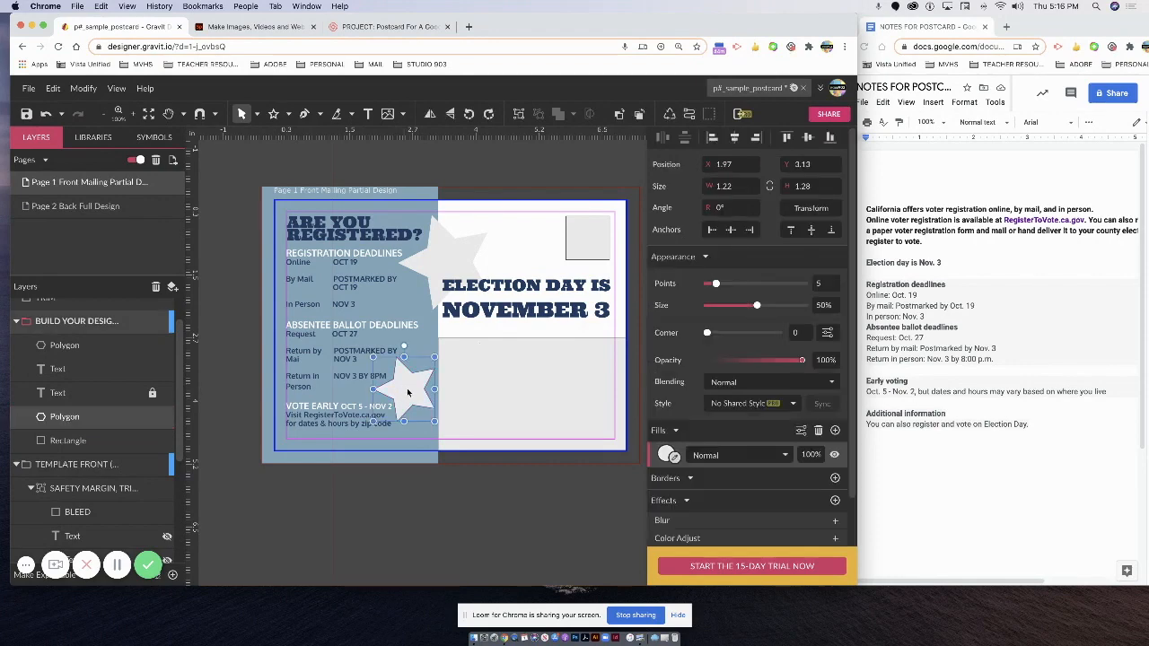
pyautogui.moveTo(408, 395); pyautogui.dragTo(406, 392)
pyautogui.moveTo(801, 360); pyautogui.dragTo(762, 359)
# Move a star to the card's top-left corner and enlarge it, partly off the page.
pyautogui.moveTo(408, 399); pyautogui.dragTo(277, 227)
pyautogui.moveTo(332, 273)
pyautogui.mouseDown()
pyautogui.moveTo(385, 308)
pyautogui.moveTo(312, 280)
pyautogui.mouseUp()
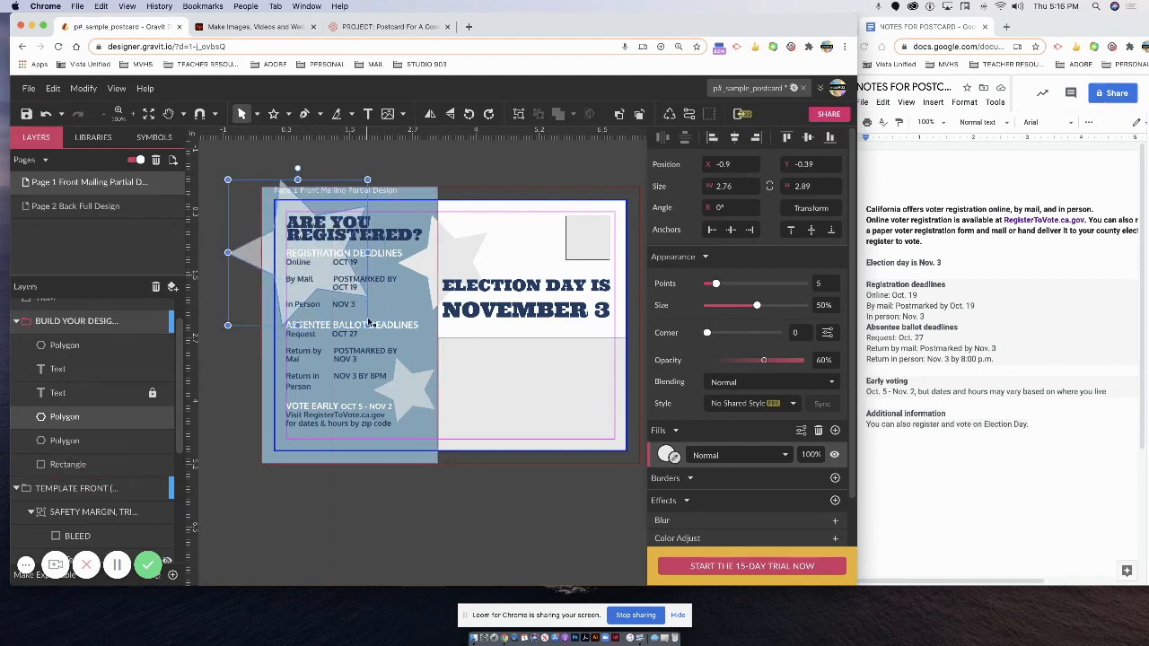
pyautogui.moveTo(368, 325); pyautogui.dragTo(401, 359)
pyautogui.moveTo(260, 282); pyautogui.dragTo(239, 270)
pyautogui.click(518, 419)
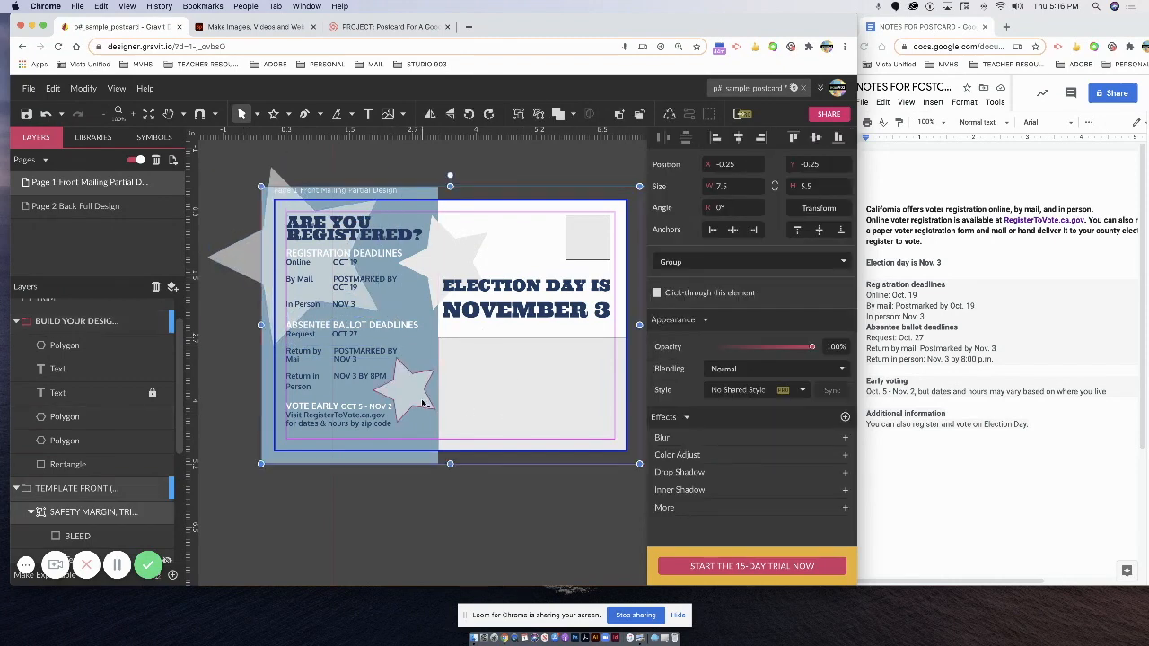
# Fine-tune the small star's size and position, and fade the headline star to 78% opacity.
pyautogui.click(421, 403)
pyautogui.moveTo(422, 402); pyautogui.dragTo(417, 406)
pyautogui.click(459, 408)
pyautogui.click(420, 401)
pyautogui.moveTo(427, 425); pyautogui.dragTo(424, 393)
pyautogui.click(456, 415)
pyautogui.click(482, 387)
pyautogui.click(468, 261)
pyautogui.click(779, 360)
pyautogui.moveTo(435, 251); pyautogui.dragTo(436, 249)
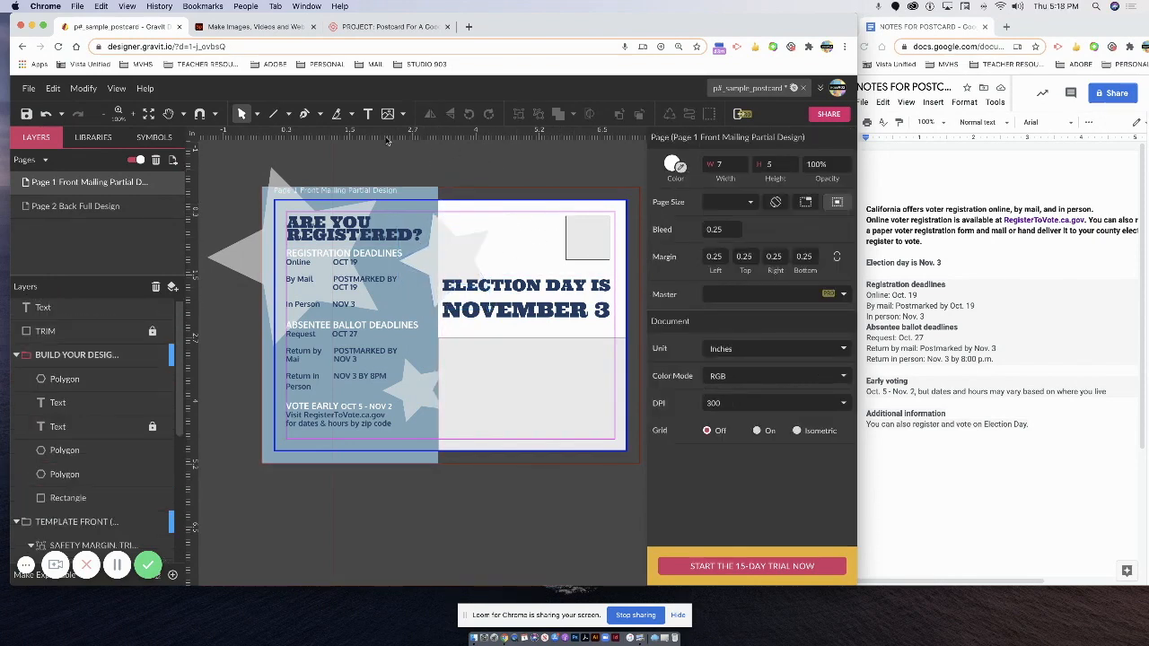
# Draw a 20 pt diagonal line across the card's upper right and color it muted red.
pyautogui.click(274, 114)
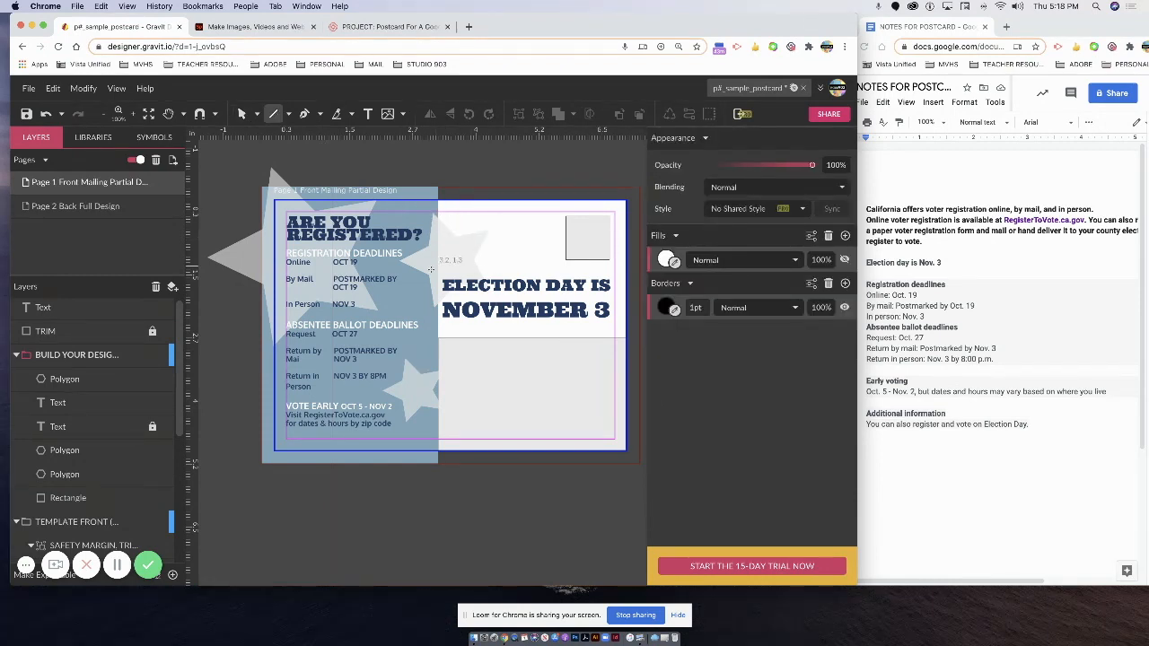
pyautogui.moveTo(418, 286)
pyautogui.mouseDown()
pyautogui.moveTo(536, 185)
pyautogui.moveTo(563, 181)
pyautogui.mouseUp()
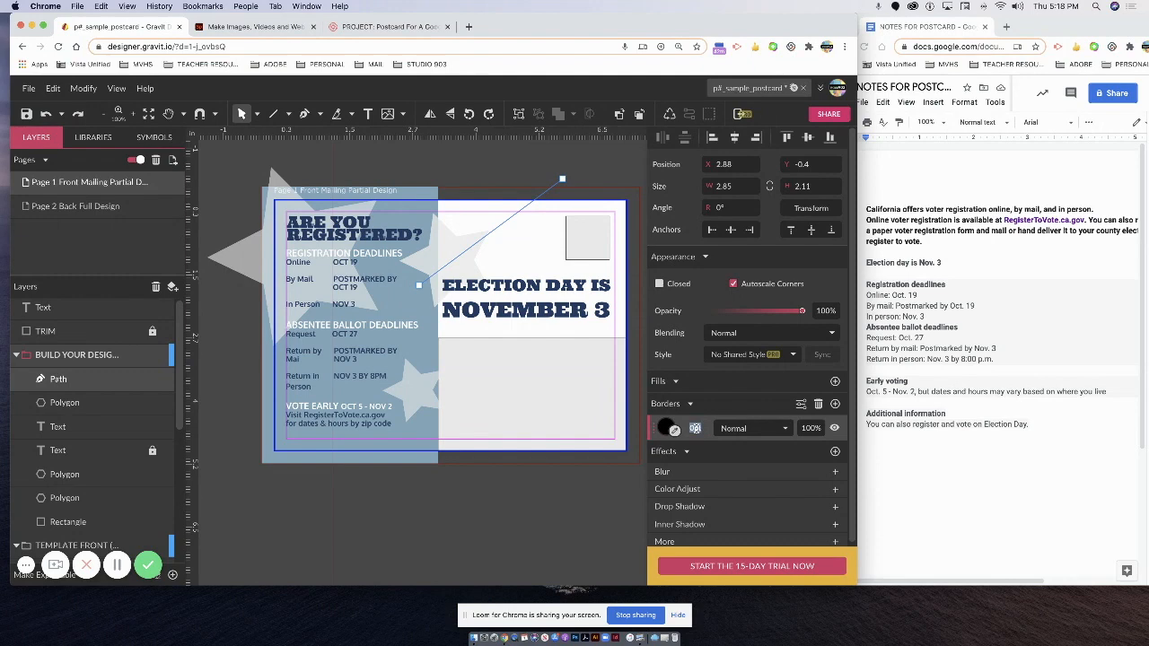
pyautogui.press('Return')
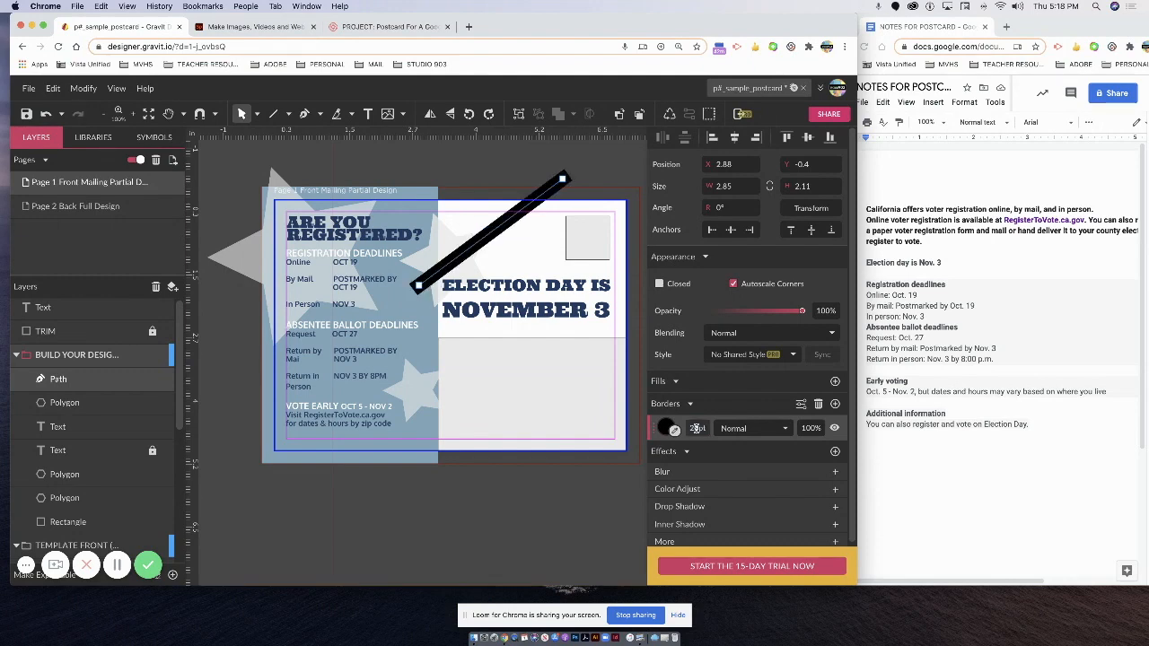
pyautogui.click(675, 429)
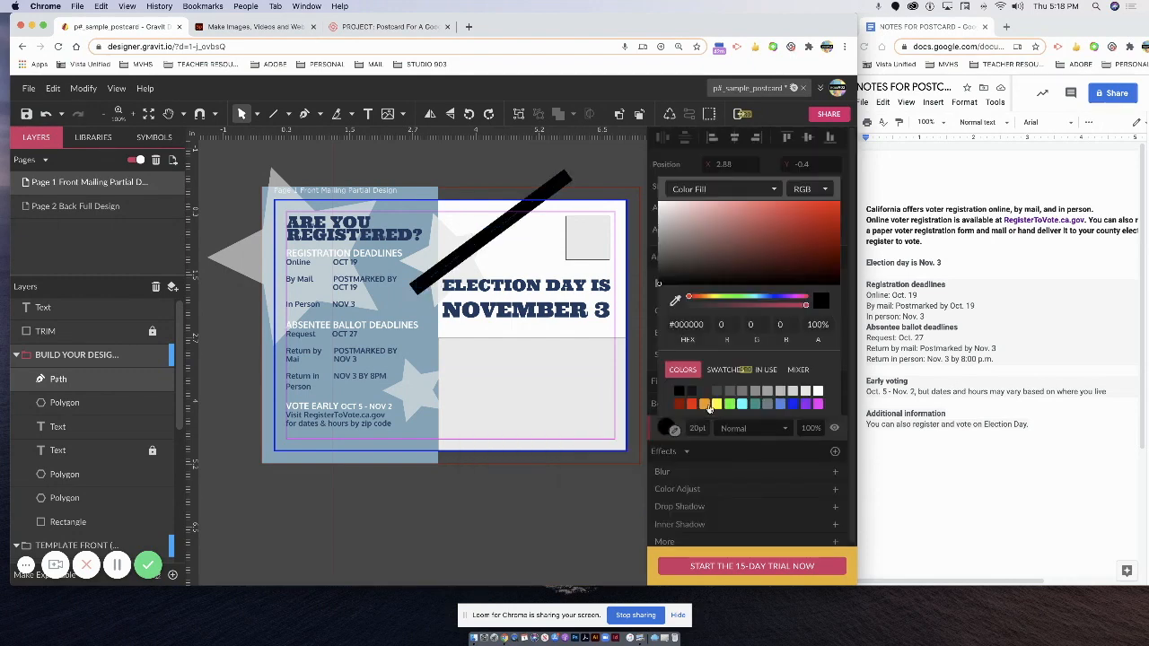
pyautogui.click(679, 406)
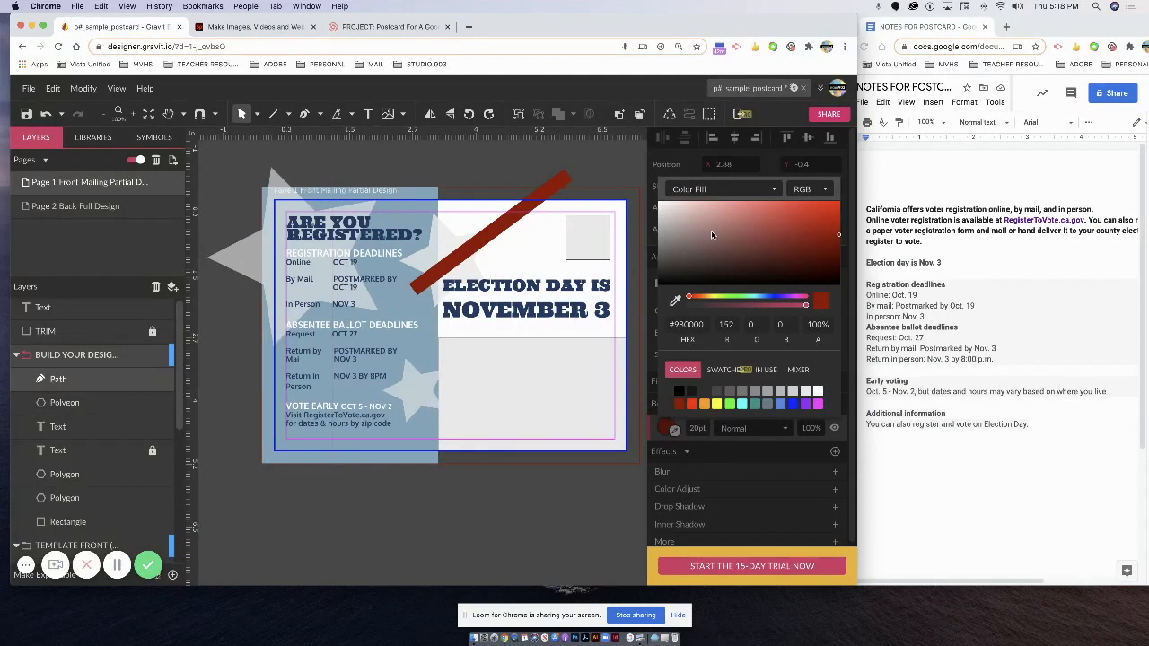
pyautogui.moveTo(837, 237)
pyautogui.mouseDown()
pyautogui.moveTo(725, 239)
pyautogui.moveTo(743, 218)
pyautogui.moveTo(725, 212)
pyautogui.moveTo(731, 222)
pyautogui.mouseUp()
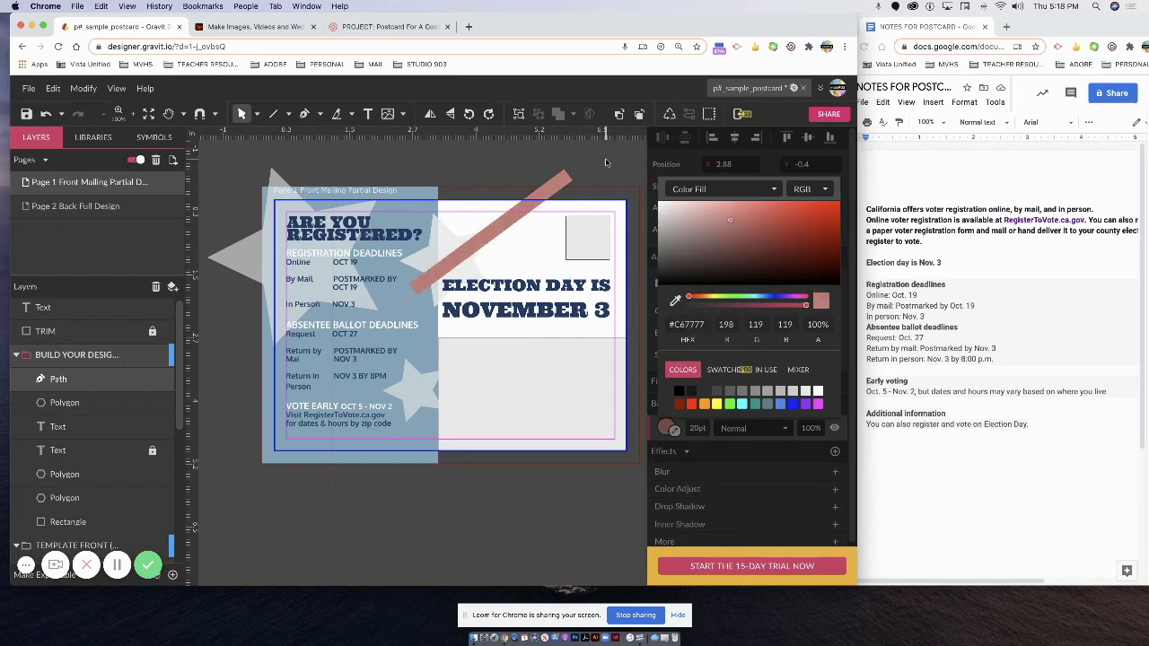
pyautogui.click(606, 162)
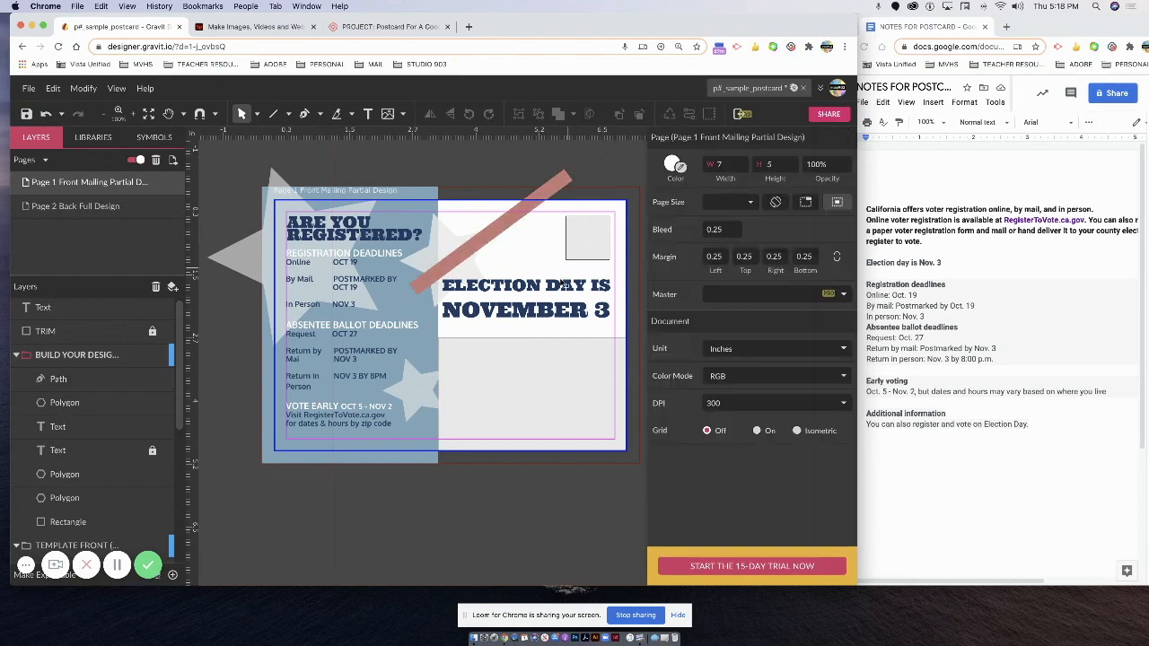
# Lock and collapse the TEMPLATE FRONT layer, then shift the red stripe down and right.
pyautogui.click(500, 231)
pyautogui.click(416, 196)
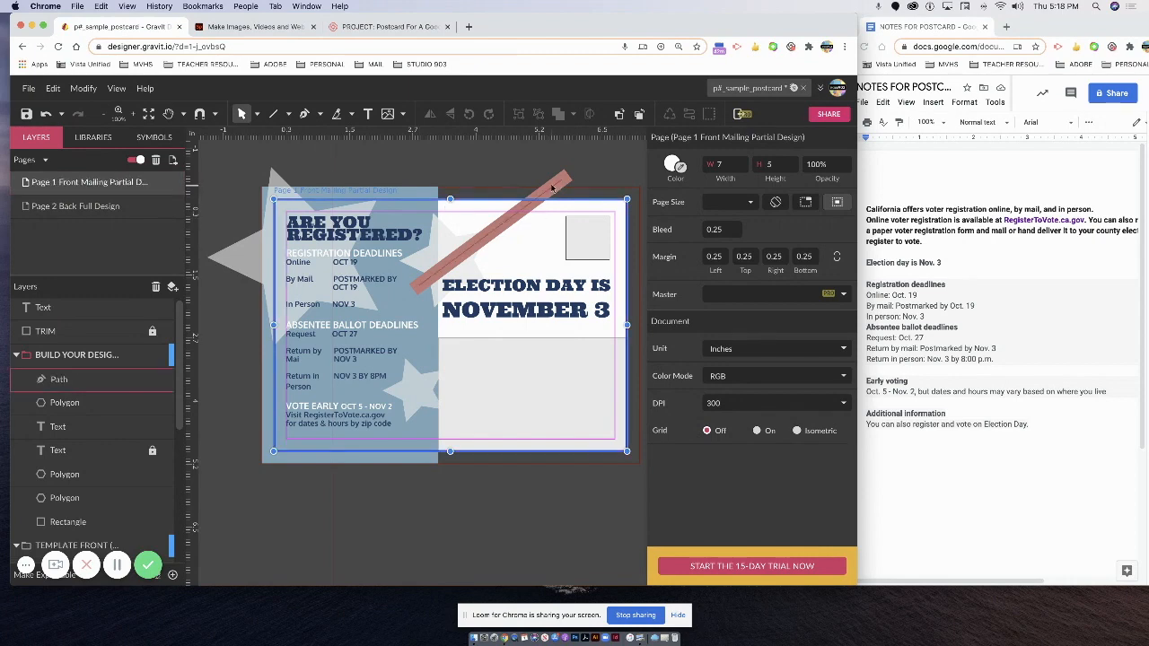
pyautogui.click(458, 216)
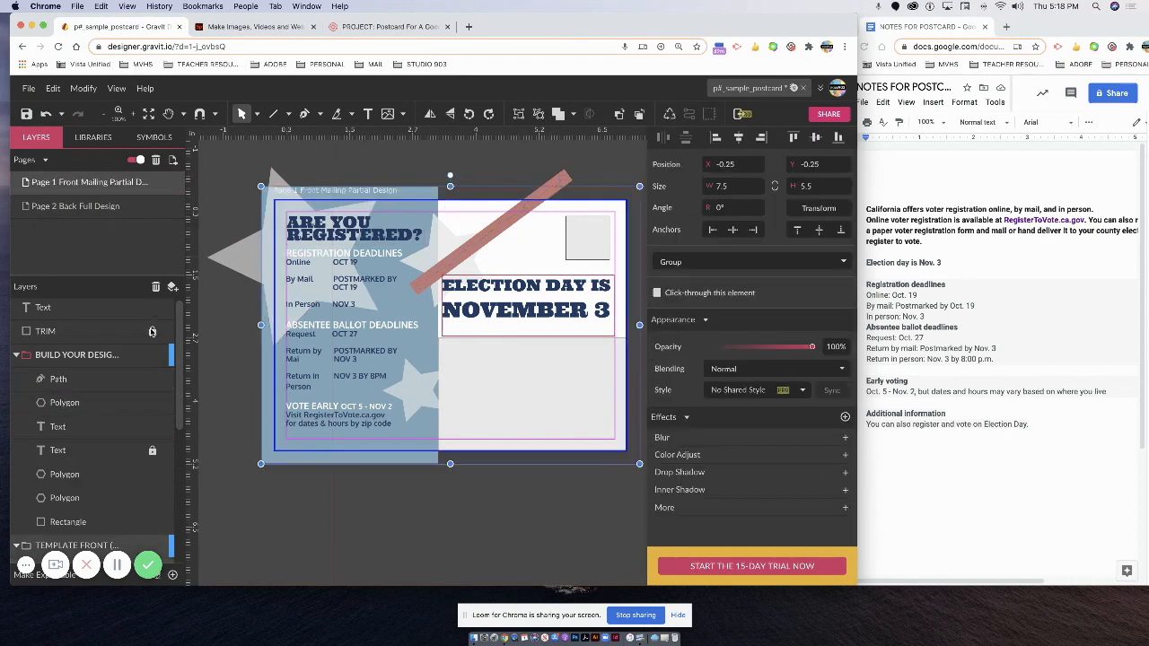
pyautogui.scroll(-5, 157, 458)
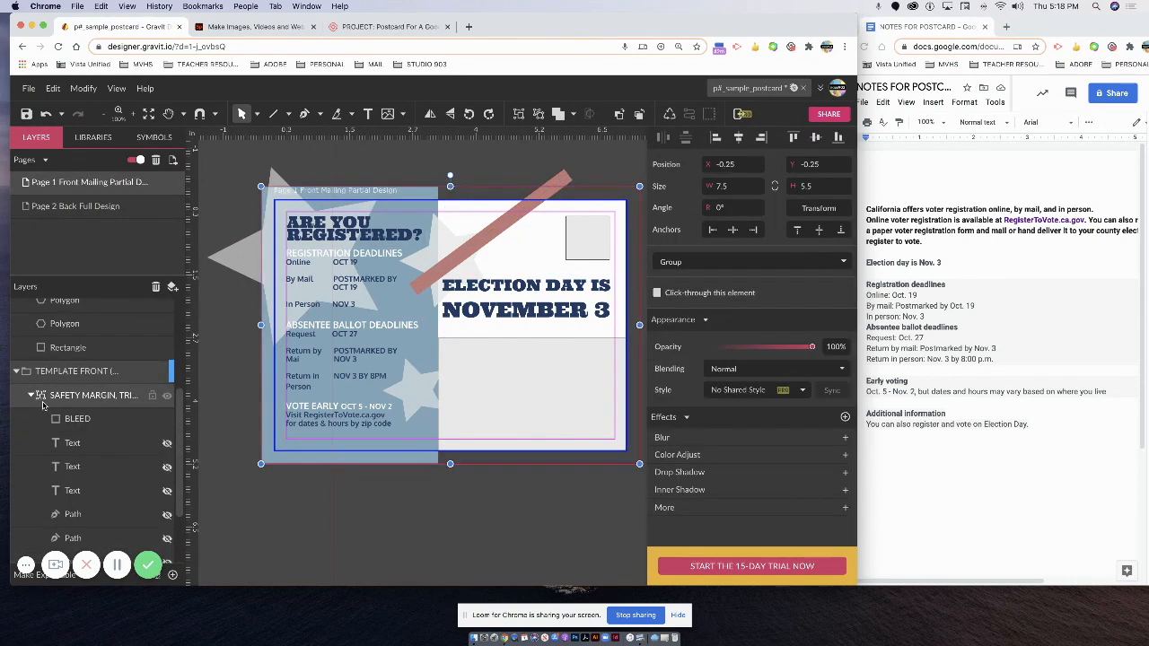
pyautogui.click(131, 371)
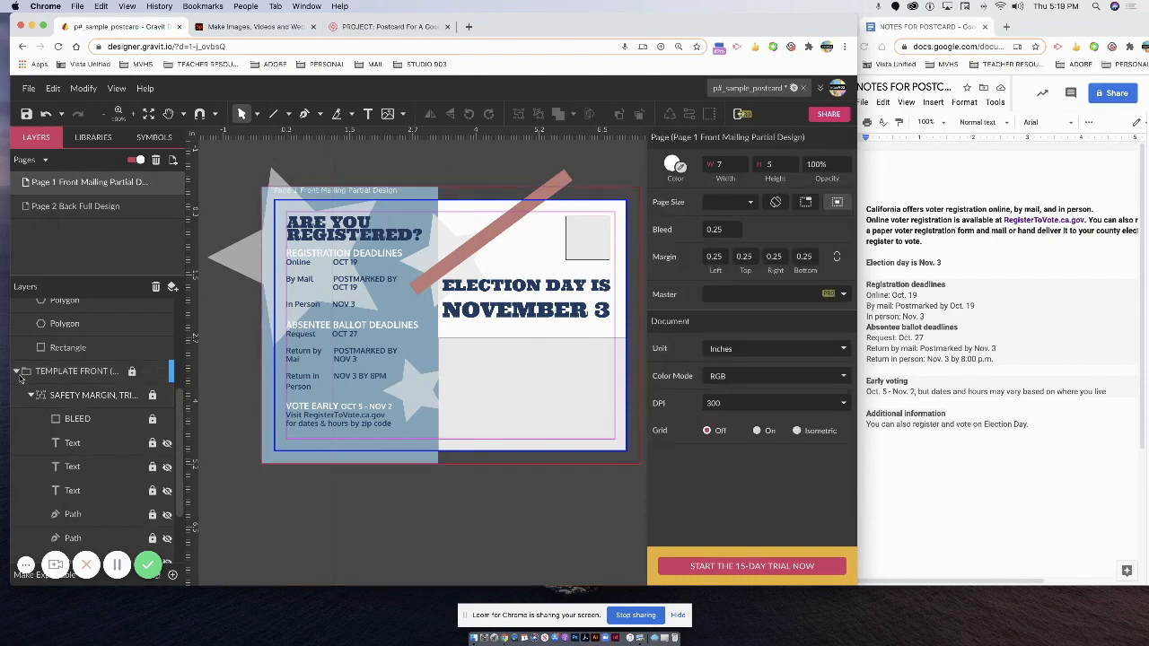
pyautogui.click(15, 370)
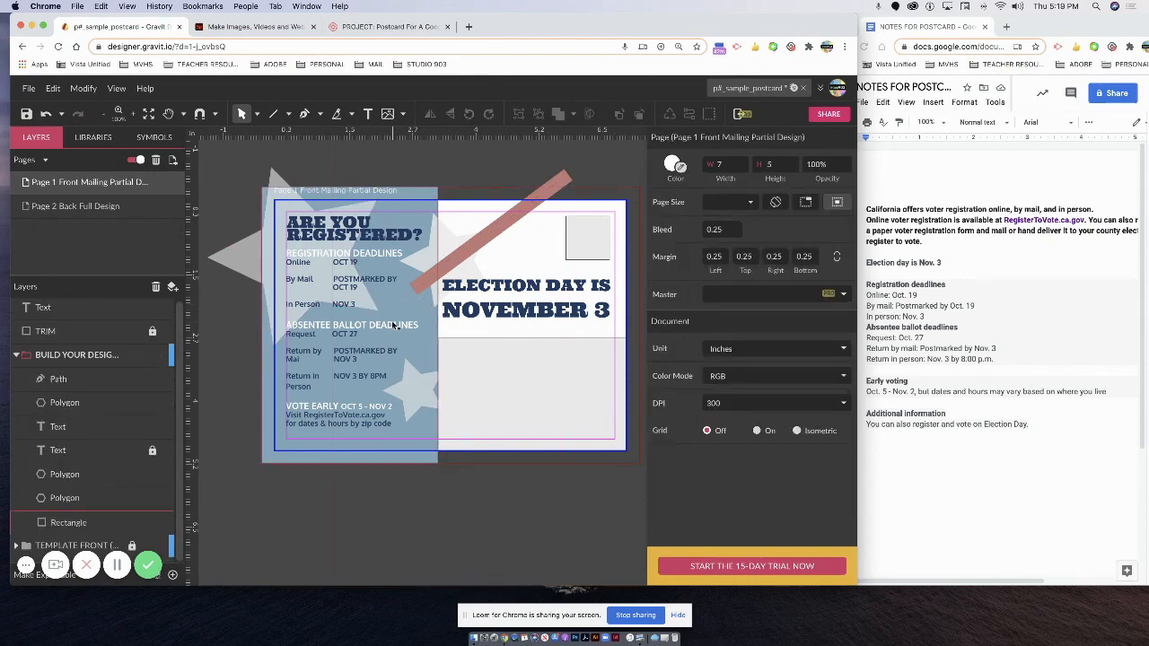
pyautogui.click(505, 229)
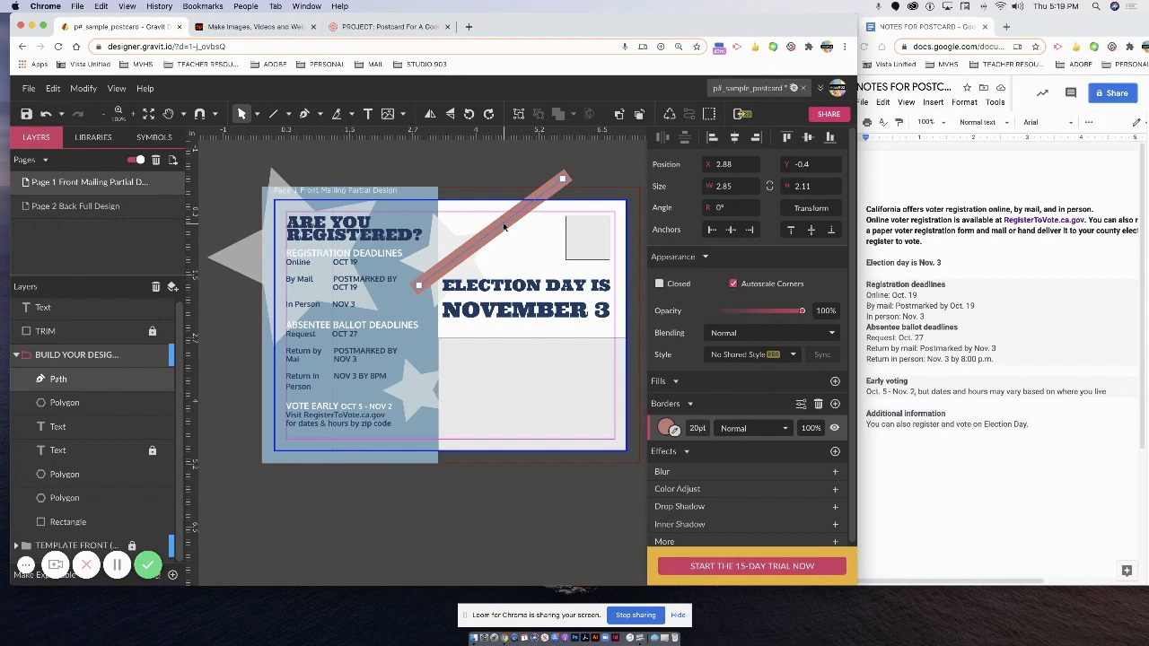
pyautogui.moveTo(505, 228); pyautogui.dragTo(554, 273)
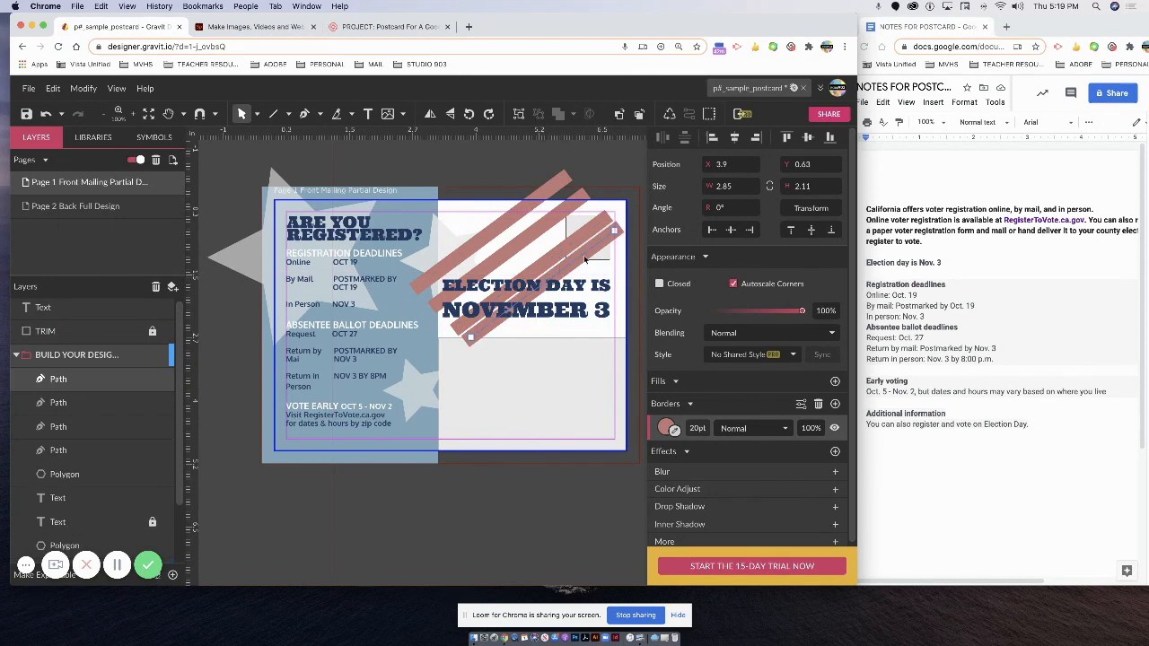
pyautogui.press('Escape')
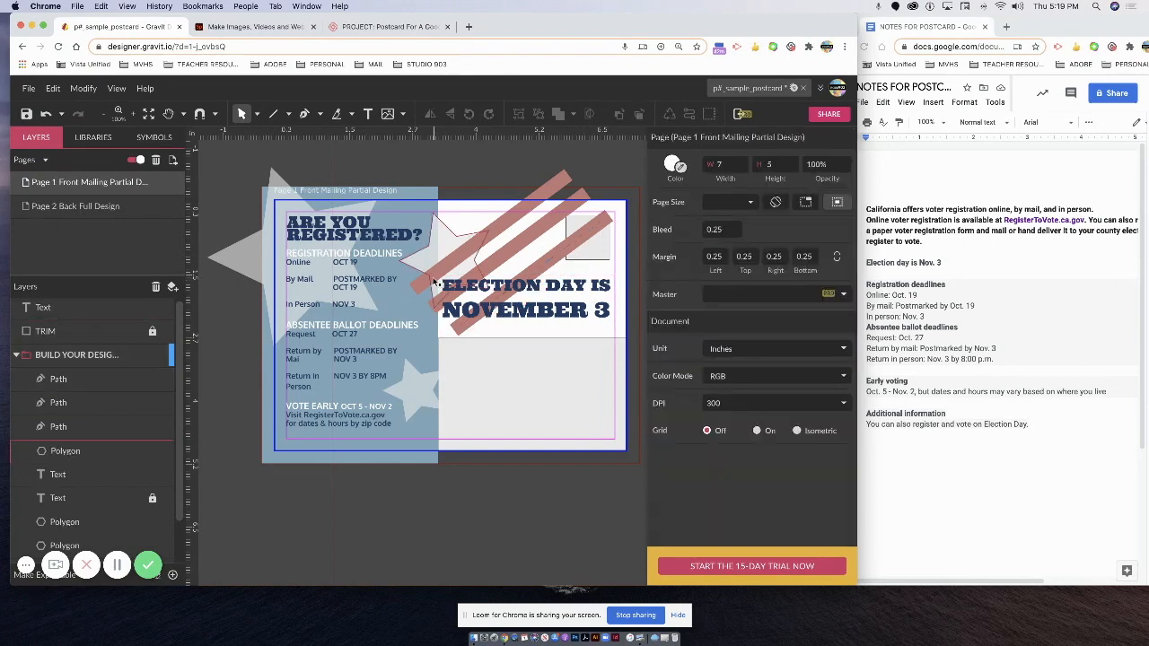
# Extend each of the three stripes' lower-left ends down past the ELECTION DAY IS NOVEMBER 3 text.
pyautogui.click(513, 237)
pyautogui.click(450, 334)
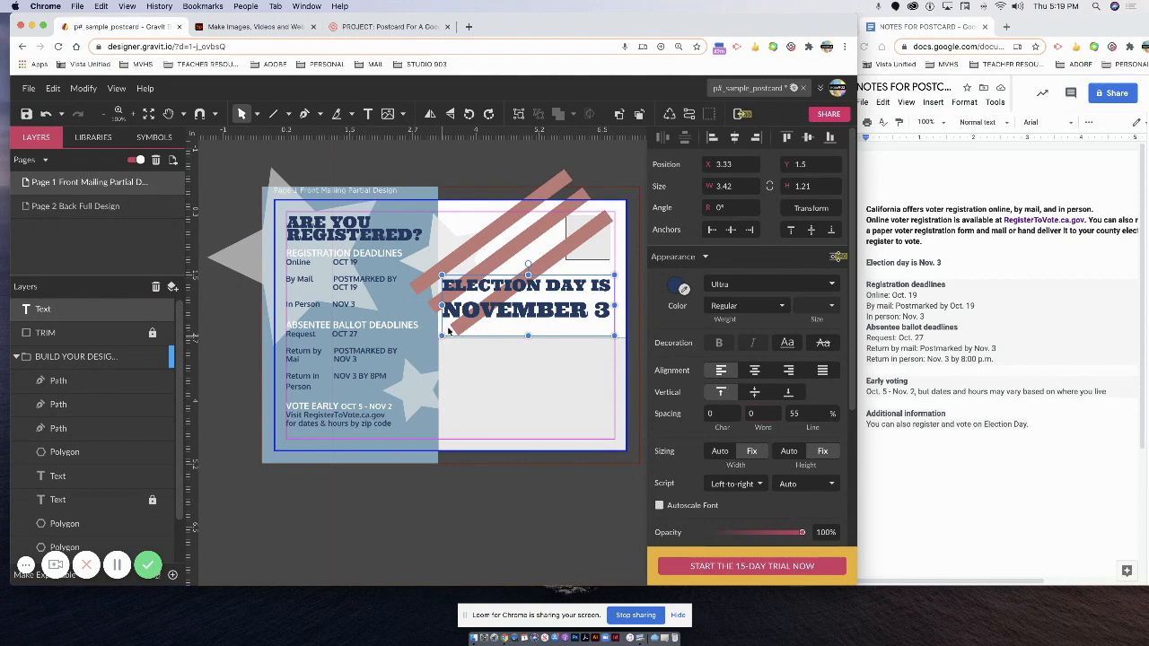
pyautogui.click(459, 328)
pyautogui.moveTo(460, 329); pyautogui.dragTo(429, 350)
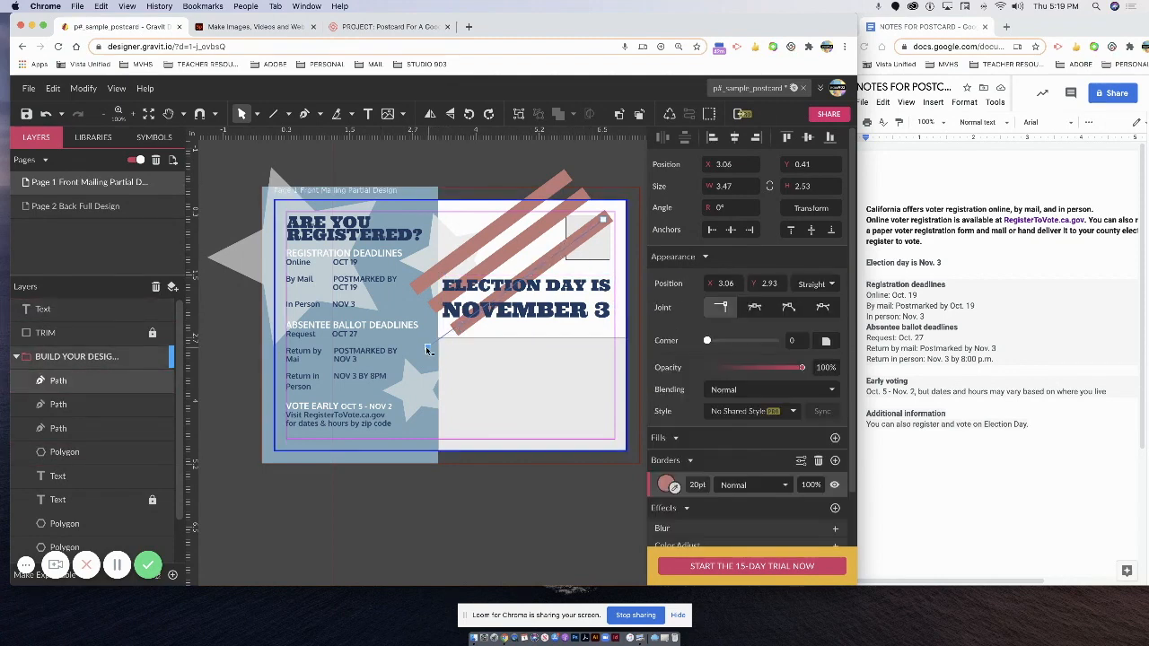
pyautogui.moveTo(423, 351); pyautogui.dragTo(421, 351)
pyautogui.click(437, 306)
pyautogui.moveTo(437, 305); pyautogui.dragTo(417, 318)
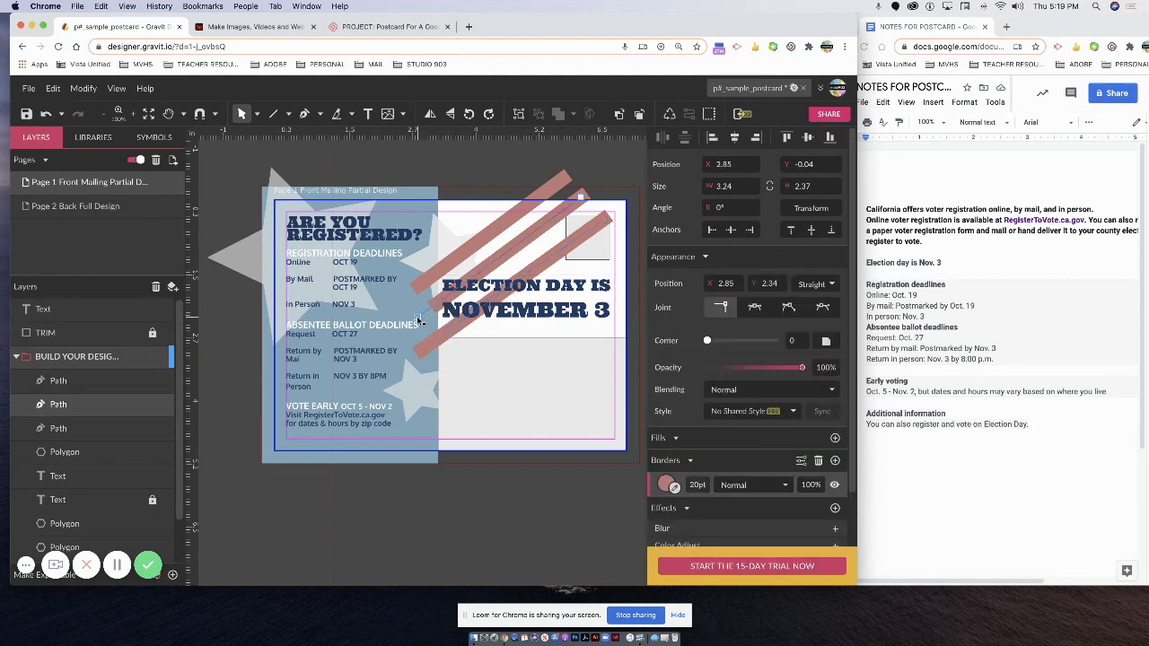
pyautogui.click(481, 244)
pyautogui.click(508, 232)
pyautogui.moveTo(424, 288); pyautogui.dragTo(400, 302)
pyautogui.click(514, 209)
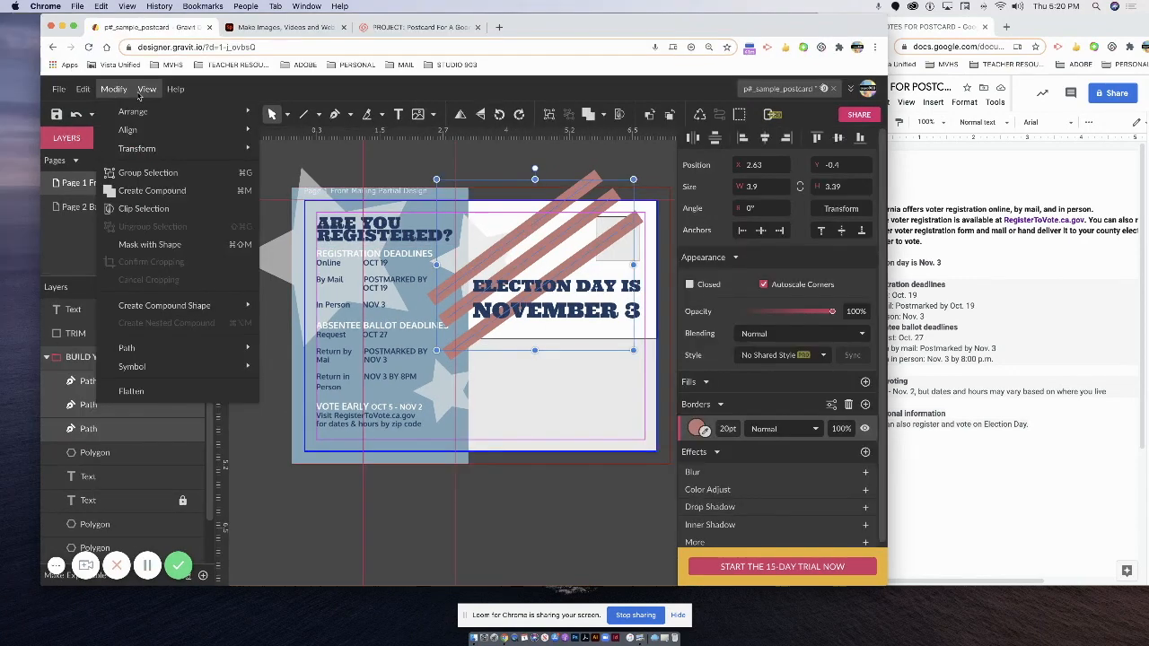
# Group the three stripe paths and name the group STRIPES.
pyautogui.moveTo(140, 89)
pyautogui.press('super+g')
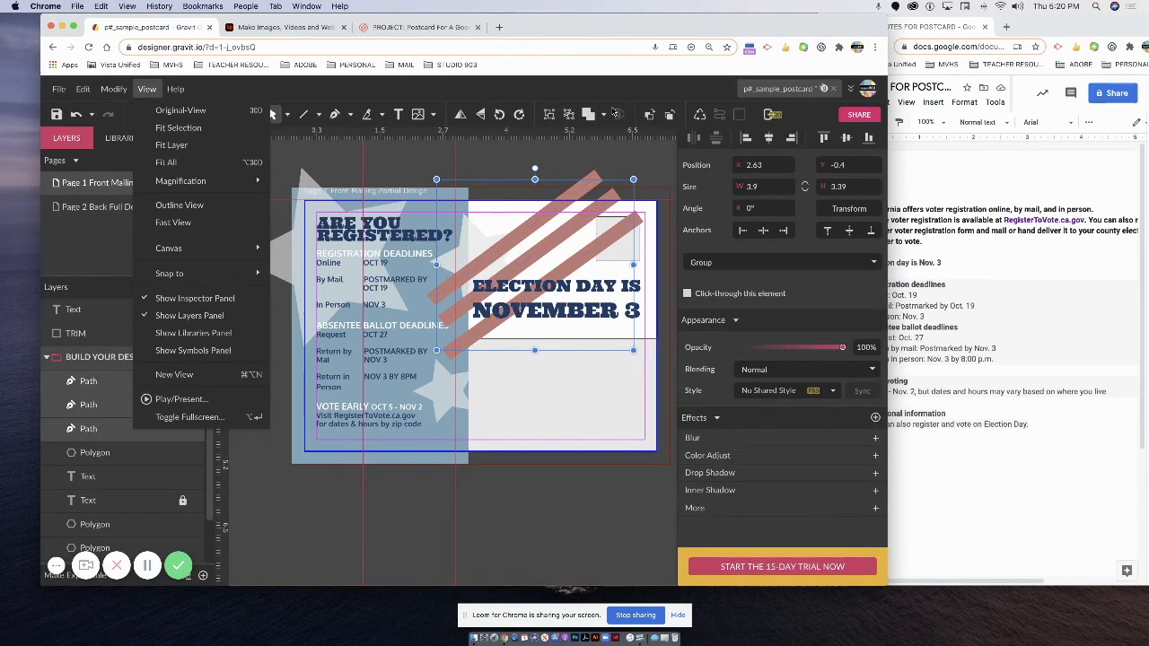
pyautogui.click(306, 202)
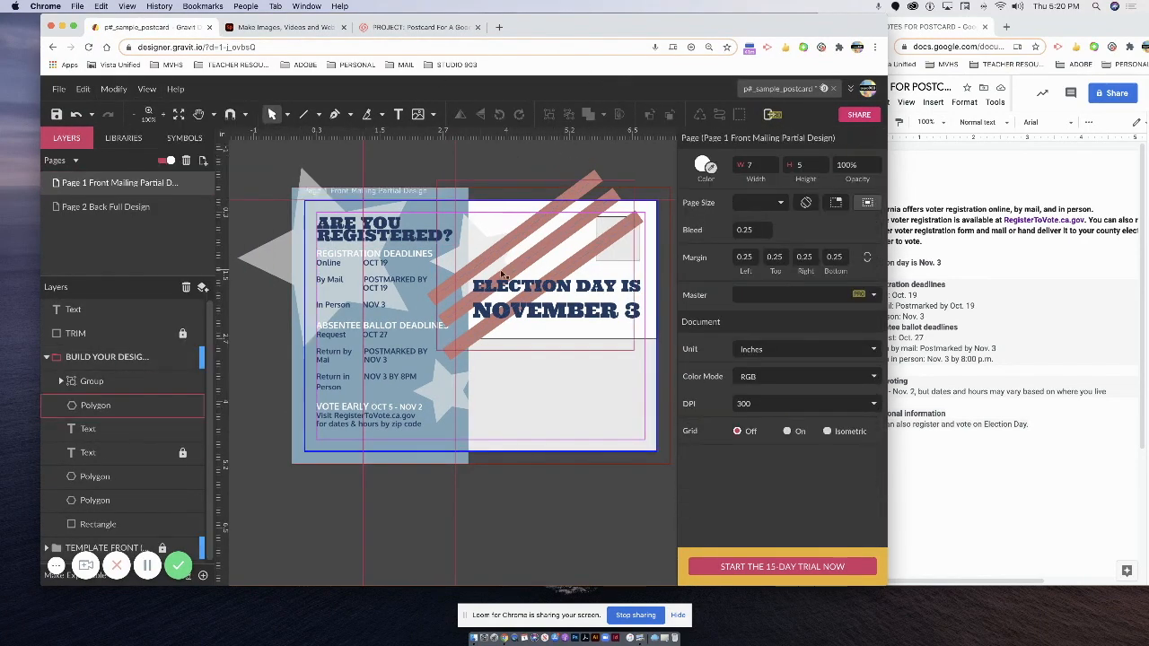
pyautogui.click(583, 186)
pyautogui.doubleClick(585, 186)
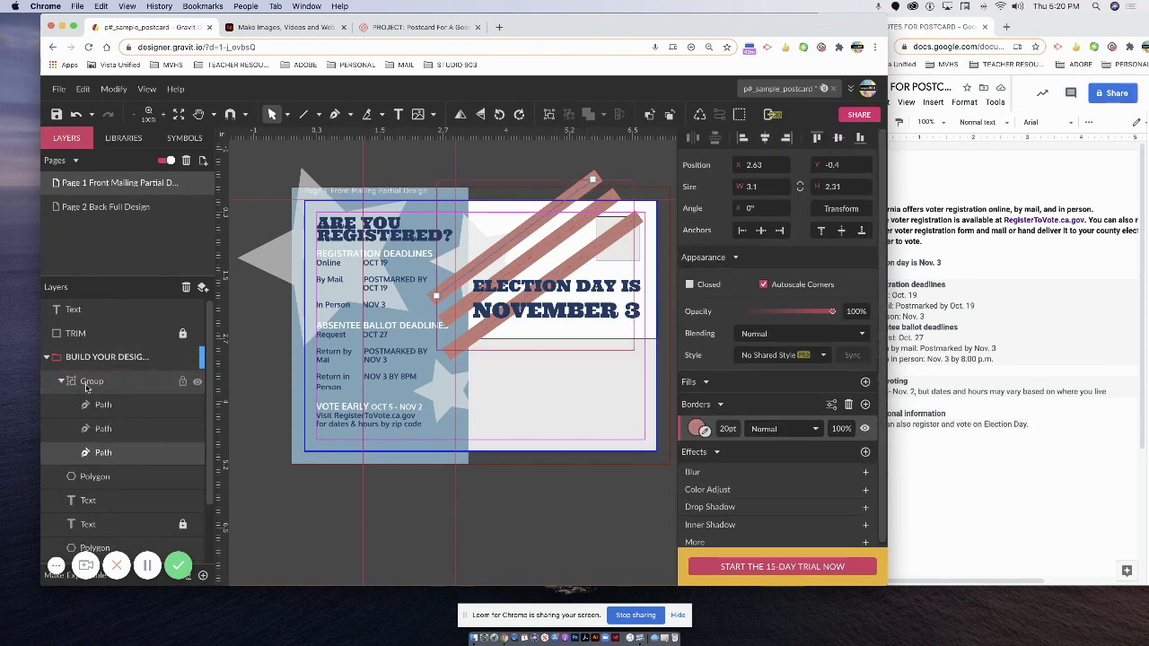
pyautogui.doubleClick(95, 383)
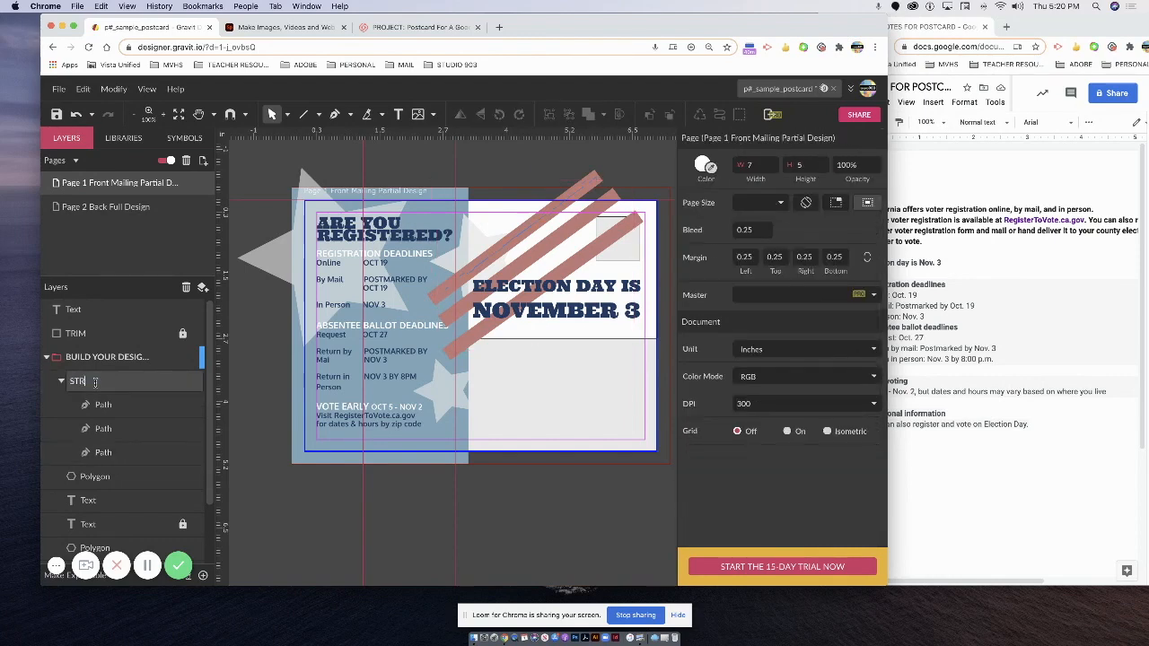
pyautogui.write('STRIPES')
pyautogui.press('Return')
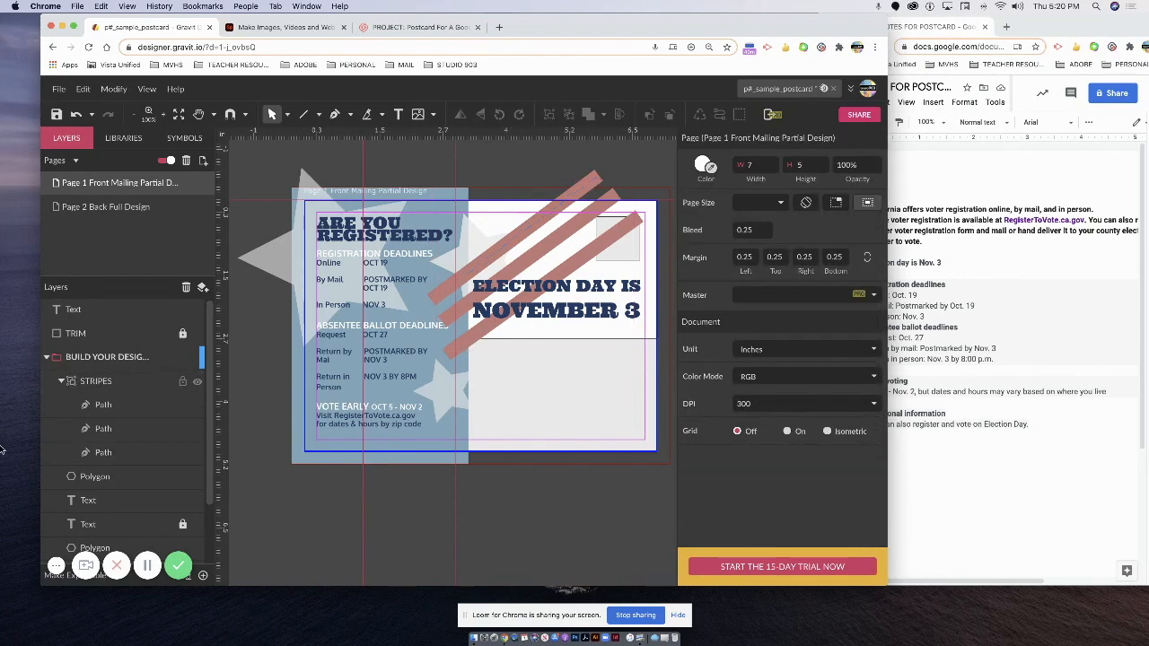
# Collapse the STRIPES group and drag a star polygon layer below the locked text layer.
pyautogui.scroll(-2, 123, 421)
pyautogui.scroll(1, 122, 420)
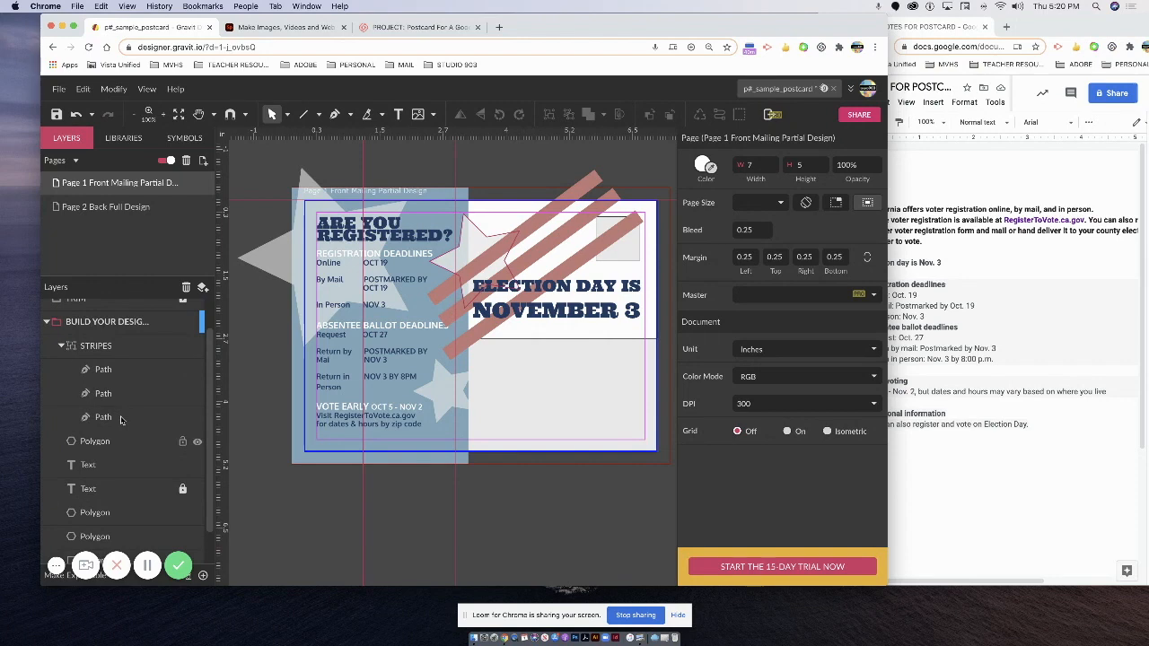
pyautogui.click(61, 345)
pyautogui.click(95, 405)
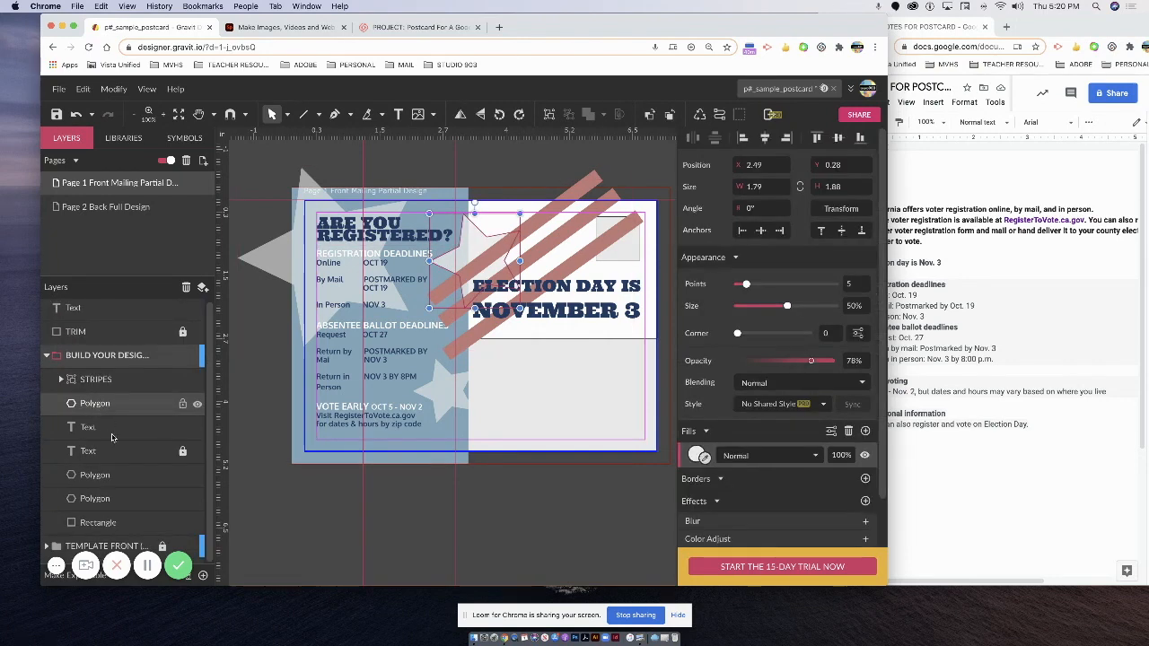
pyautogui.click(96, 472)
pyautogui.moveTo(104, 406); pyautogui.dragTo(109, 461)
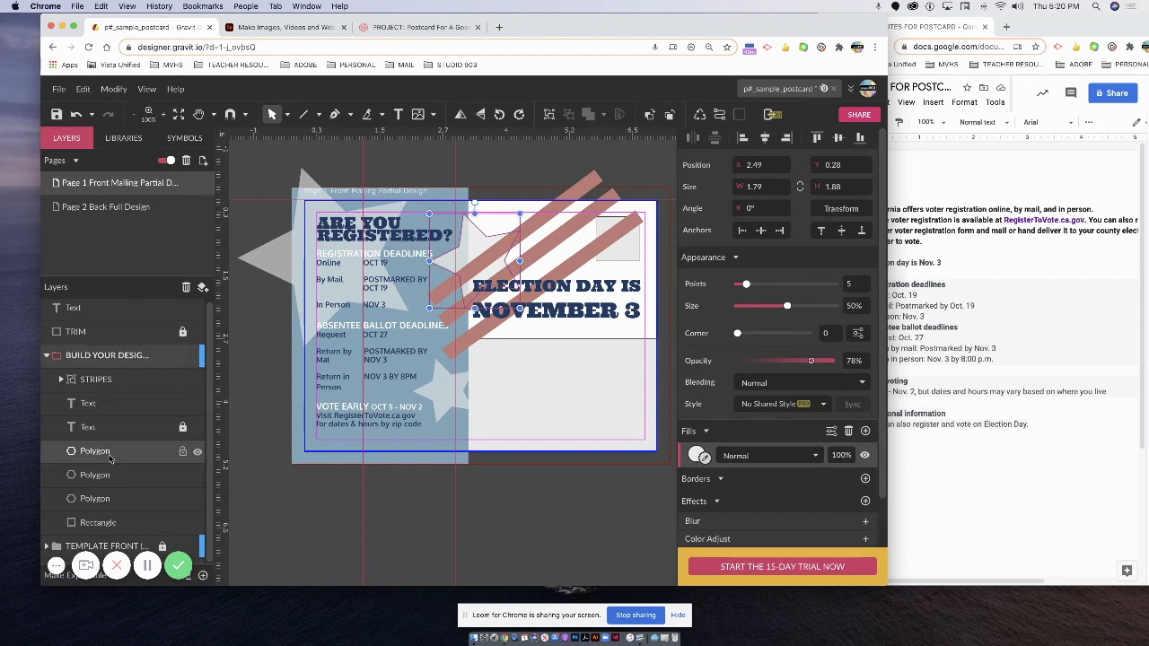
# Select the middle, large and small star layers, group them, and name the group STARS.
pyautogui.click(114, 461)
pyautogui.click(120, 460)
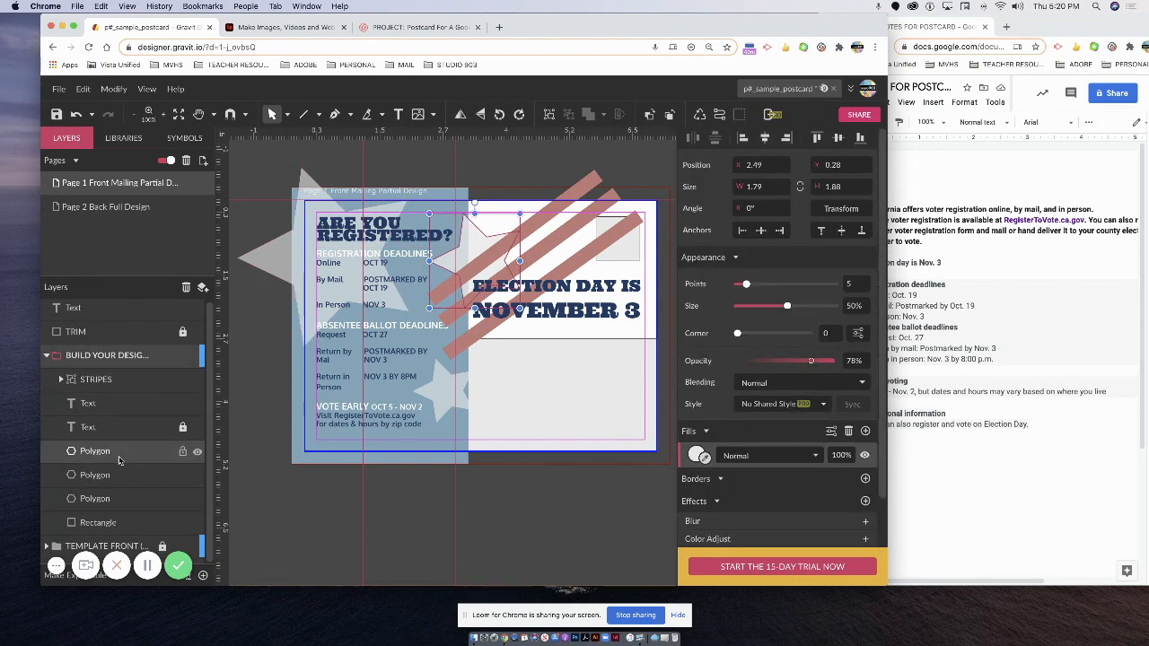
pyautogui.keyDown('shift'); pyautogui.click(115, 481); pyautogui.keyUp('shift')
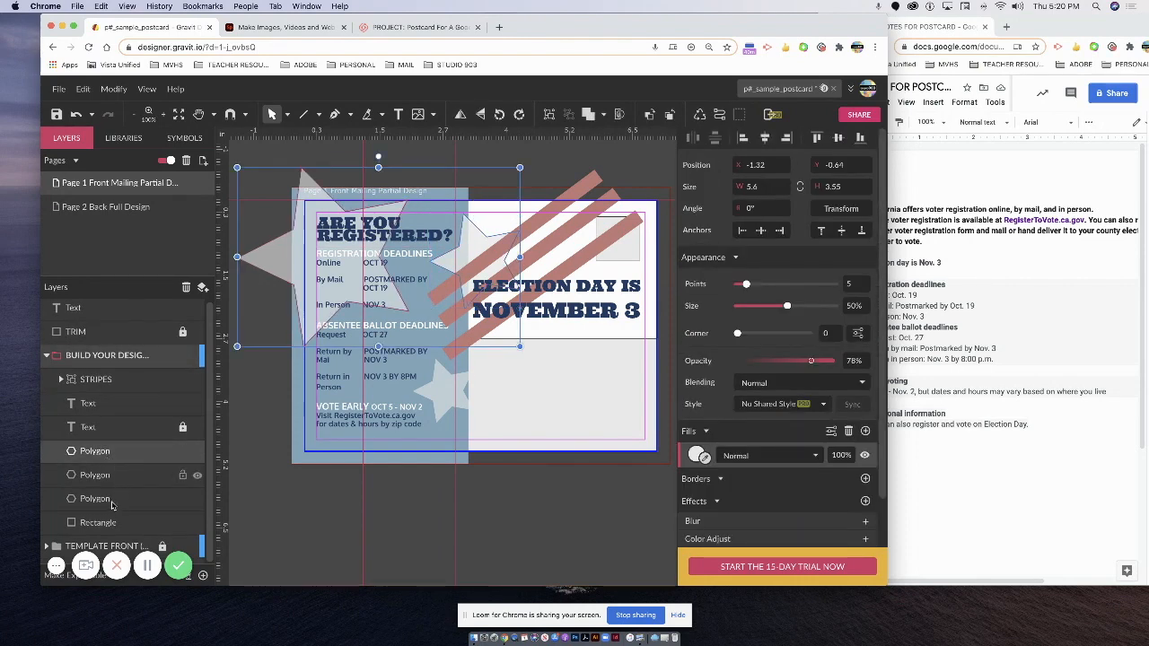
pyautogui.keyDown('shift'); pyautogui.click(112, 501); pyautogui.keyUp('shift')
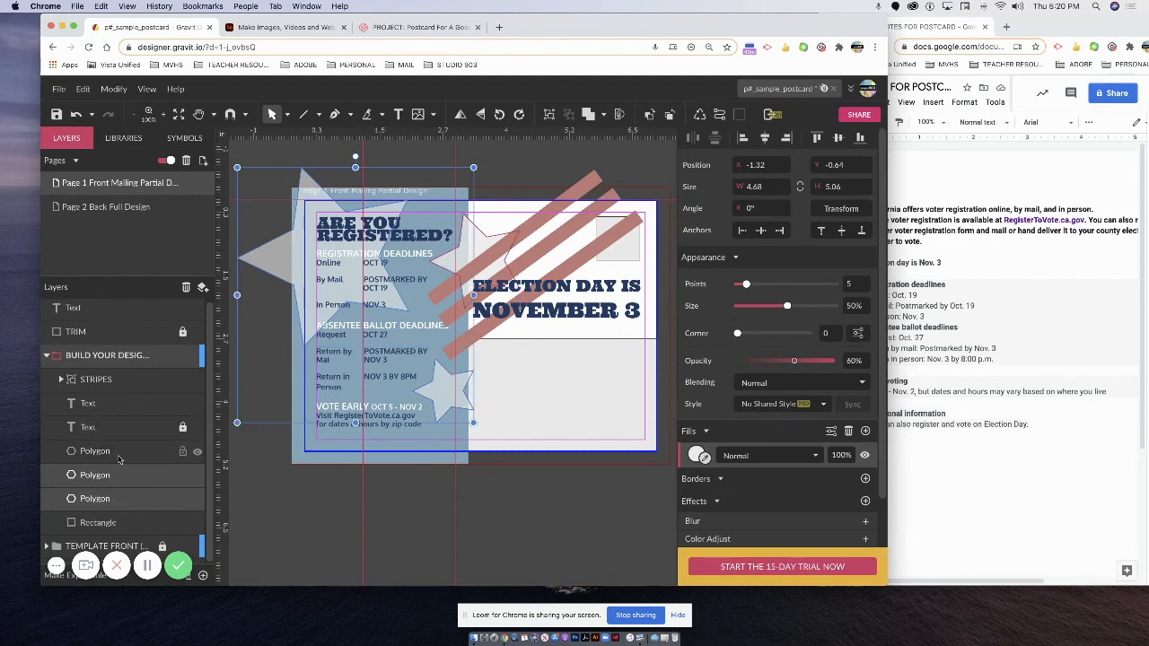
pyautogui.click(120, 458)
pyautogui.keyDown('shift'); pyautogui.click(151, 480); pyautogui.keyUp('shift')
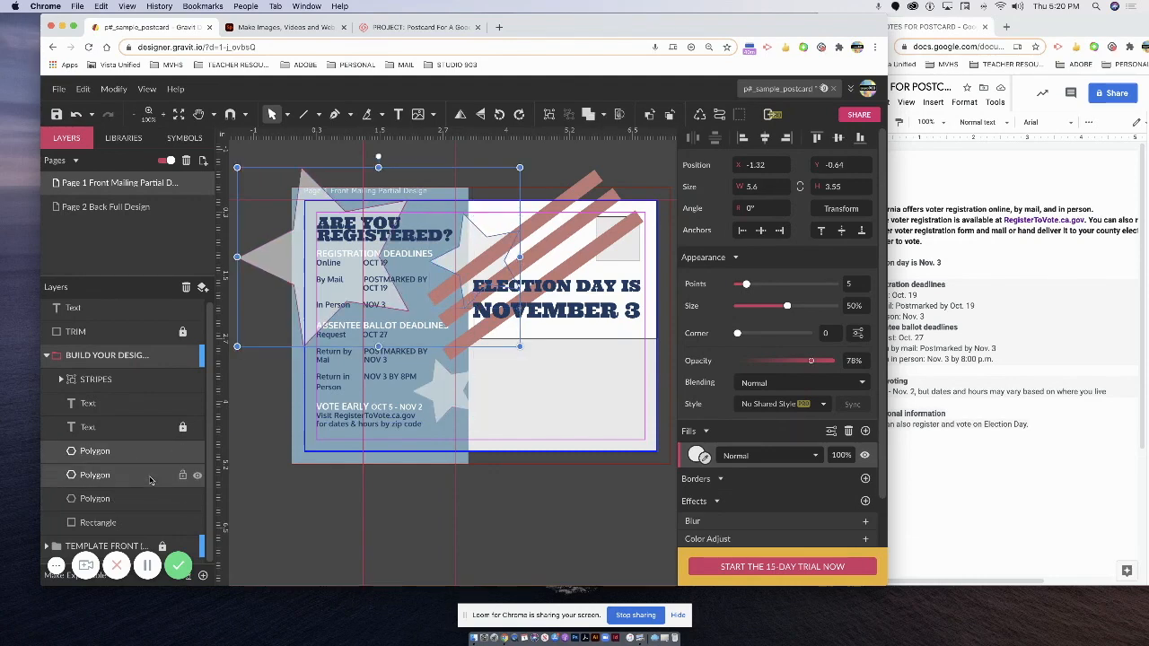
pyautogui.keyDown('shift'); pyautogui.click(141, 501); pyautogui.keyUp('shift')
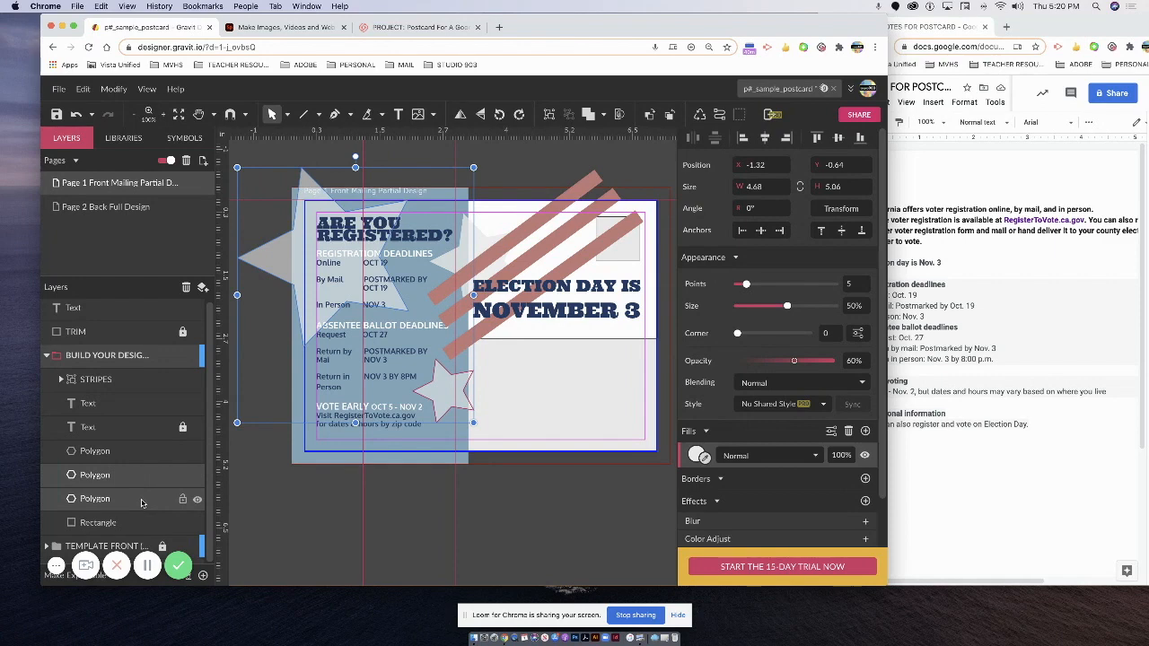
pyautogui.keyDown('shift'); pyautogui.click(126, 453); pyautogui.keyUp('shift')
pyautogui.rightClick(126, 453)
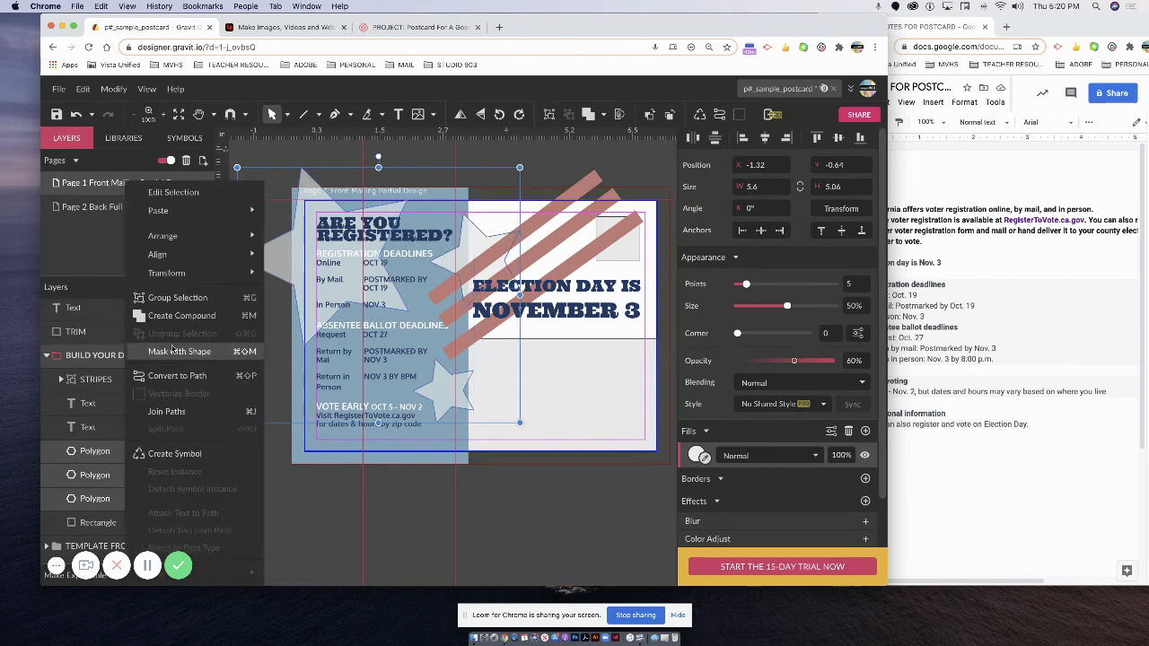
pyautogui.click(162, 297)
pyautogui.doubleClick(80, 453)
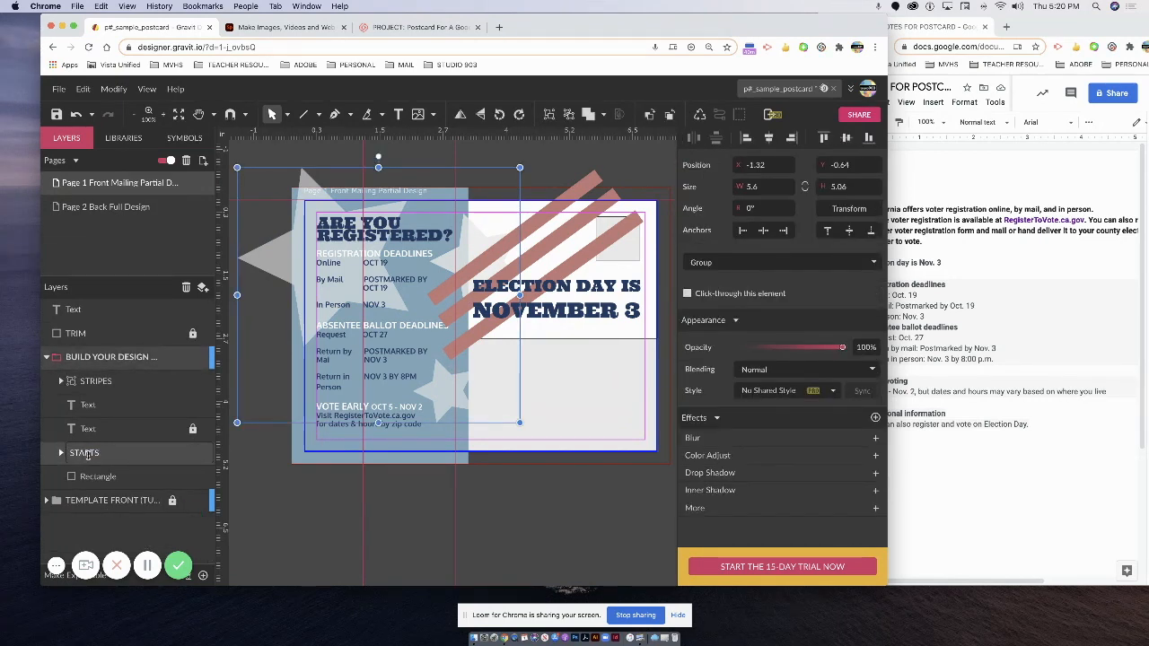
pyautogui.press('Return')
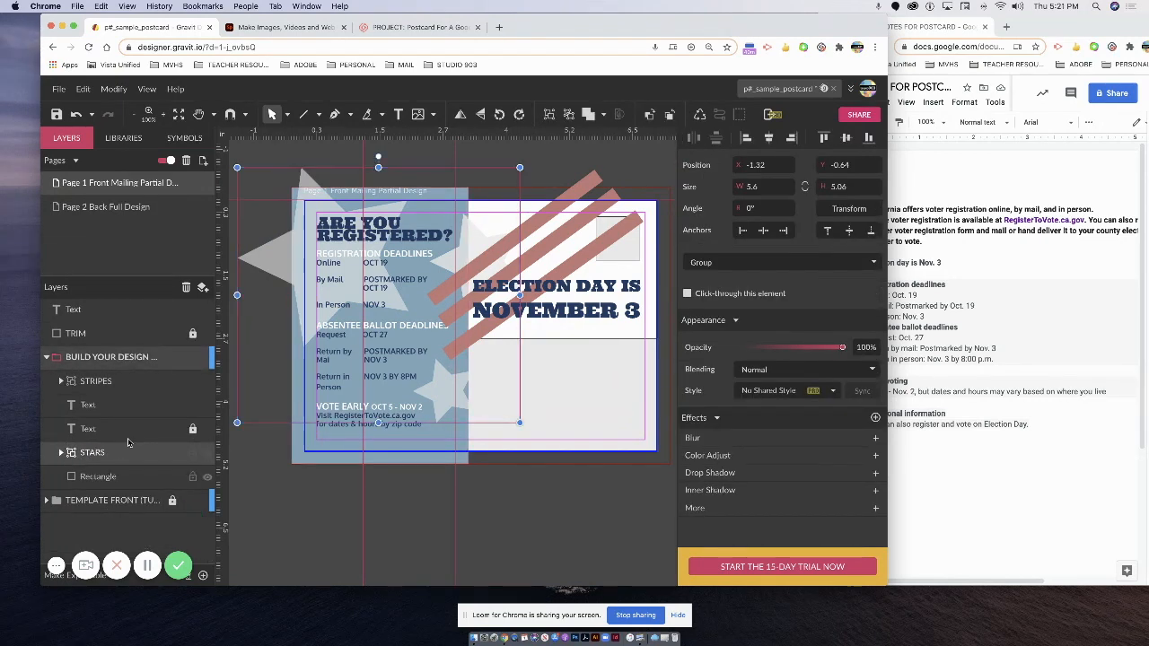
# Drag the STRIPES group out of the design folder to sit just above the front template.
pyautogui.click(105, 408)
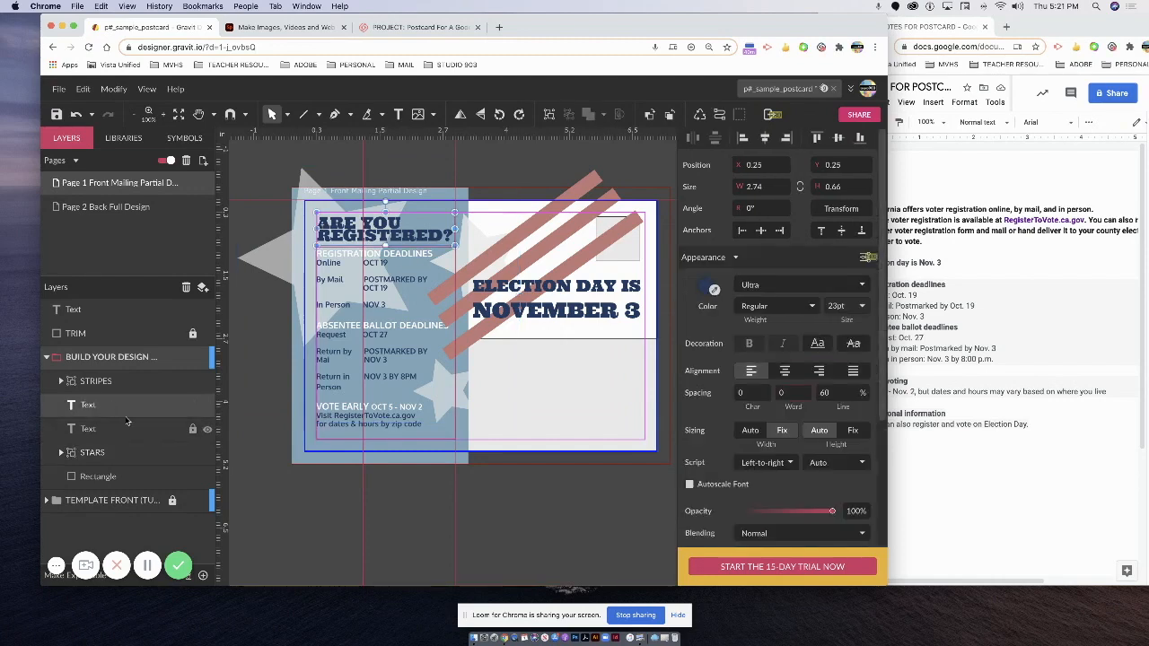
pyautogui.click(90, 381)
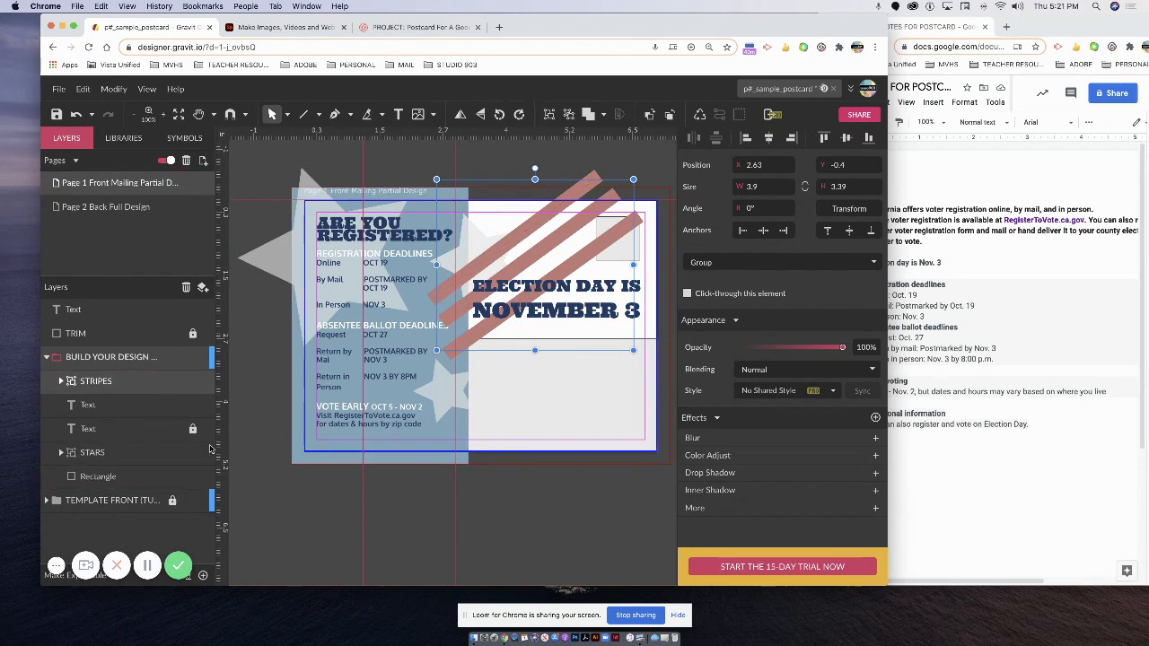
pyautogui.moveTo(166, 388); pyautogui.dragTo(158, 493)
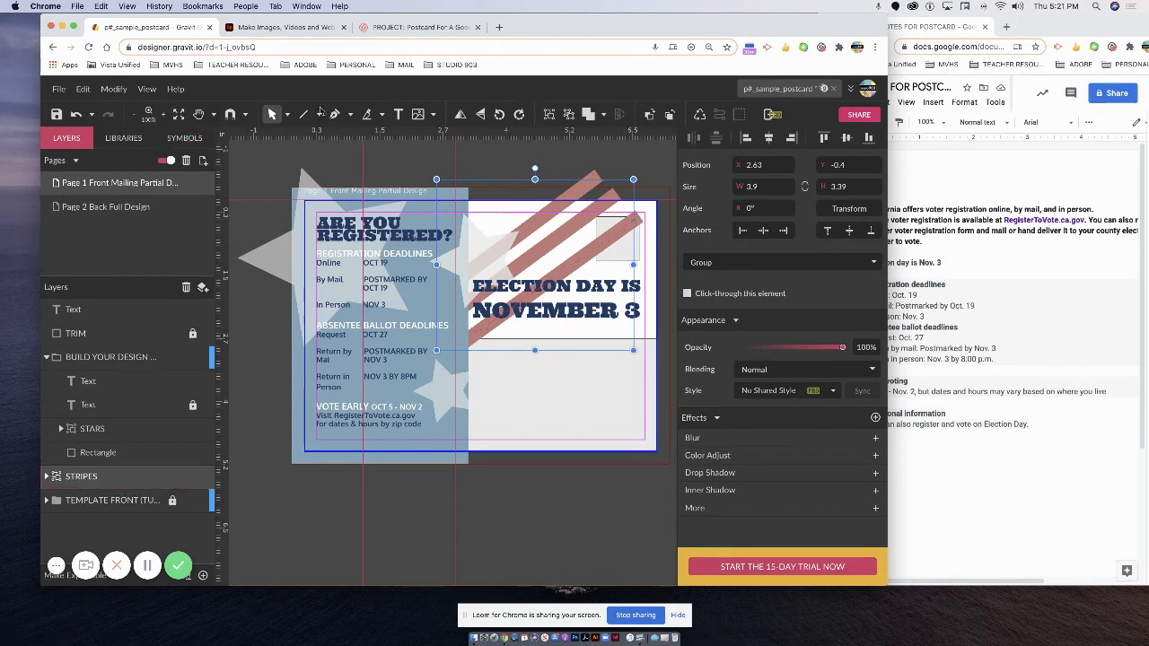
pyautogui.click(289, 116)
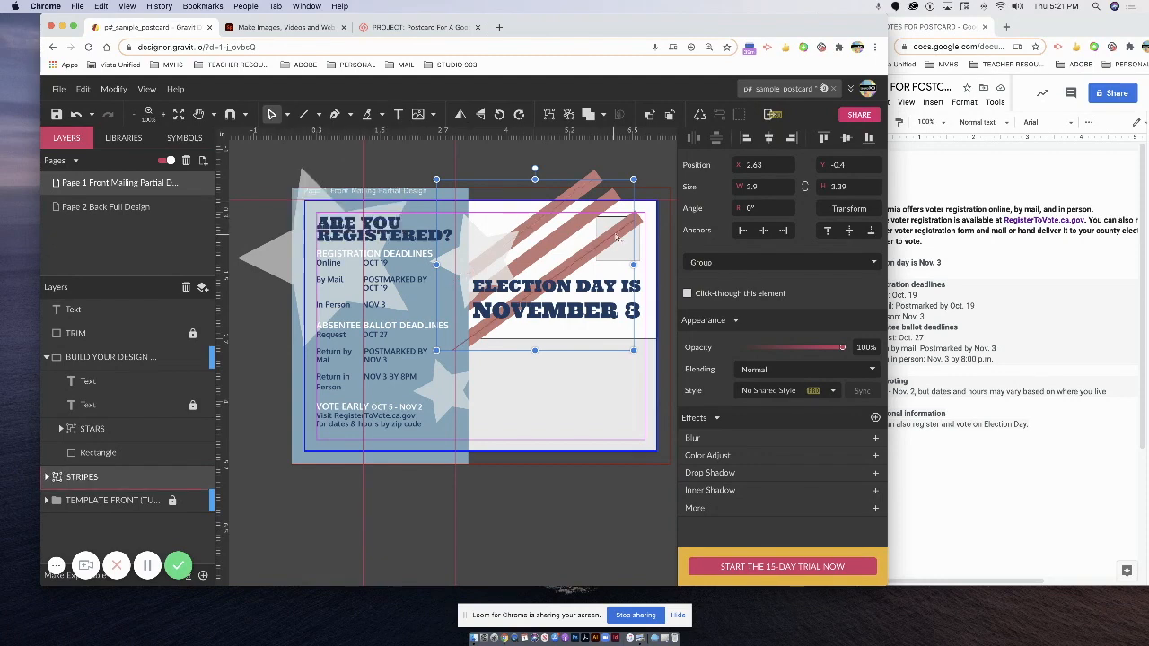
# Pull a stripe's top end back from the stamp box, then select and zoom in on the lowest stripe.
pyautogui.doubleClick(640, 223)
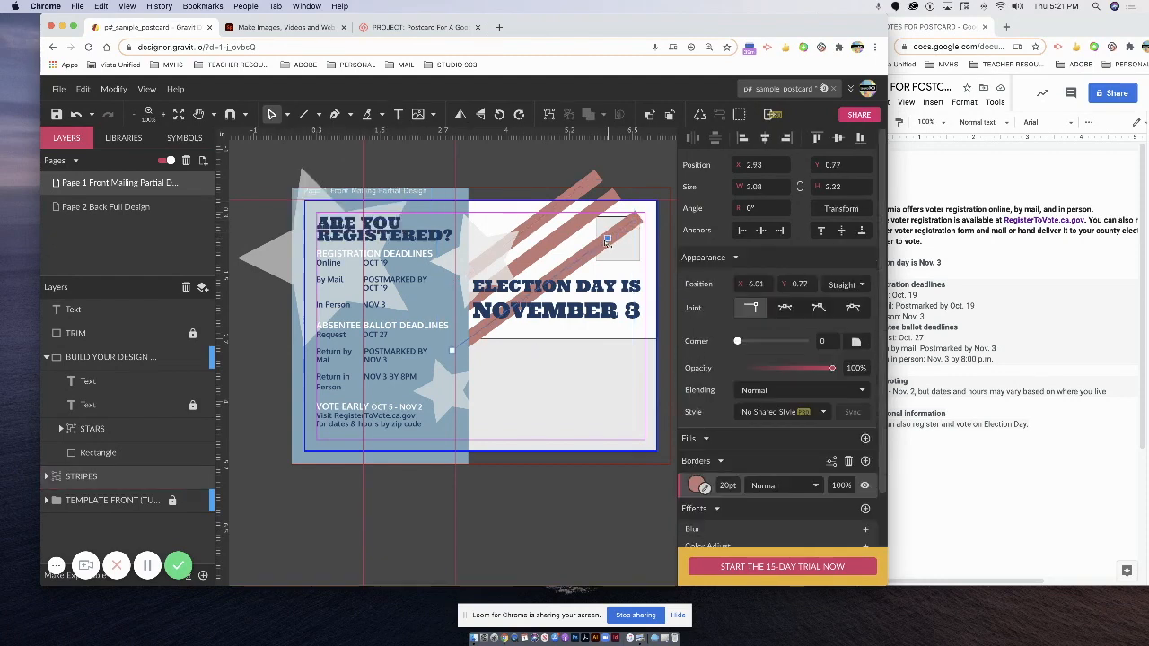
pyautogui.moveTo(597, 248); pyautogui.dragTo(594, 251)
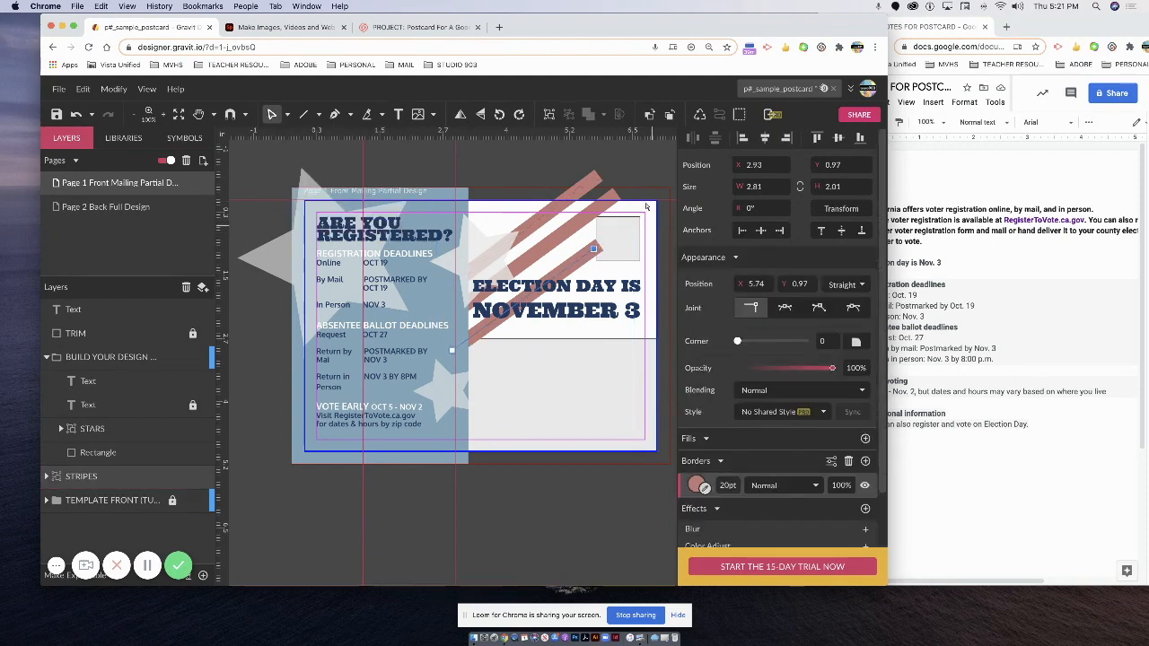
pyautogui.click(609, 199)
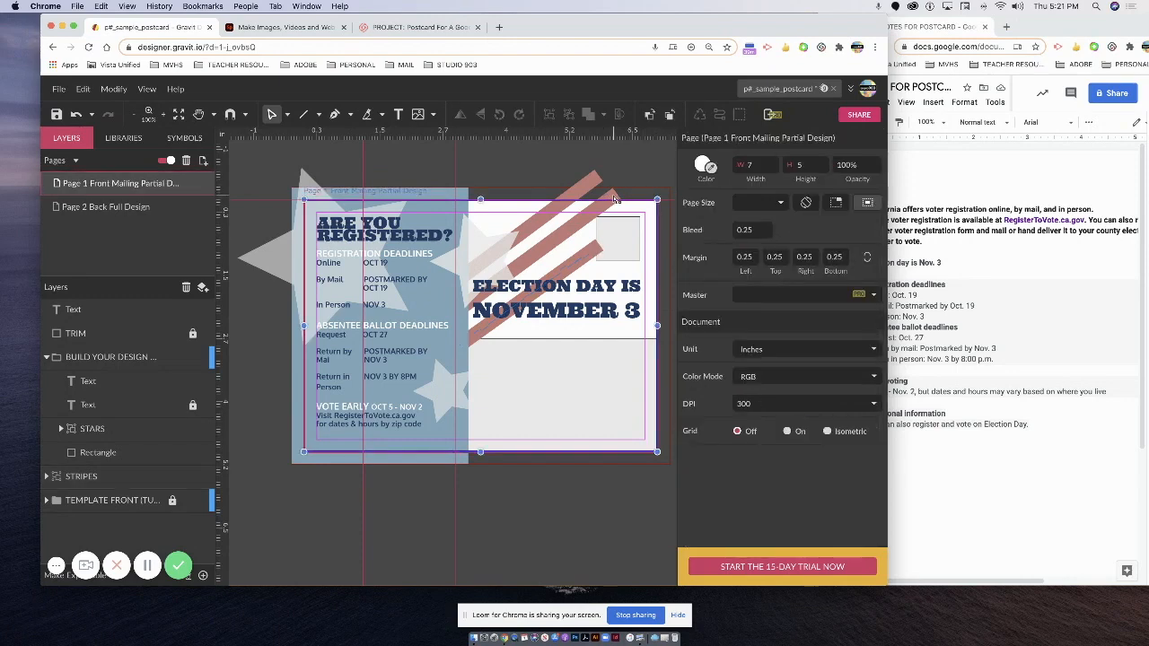
pyautogui.click(598, 249)
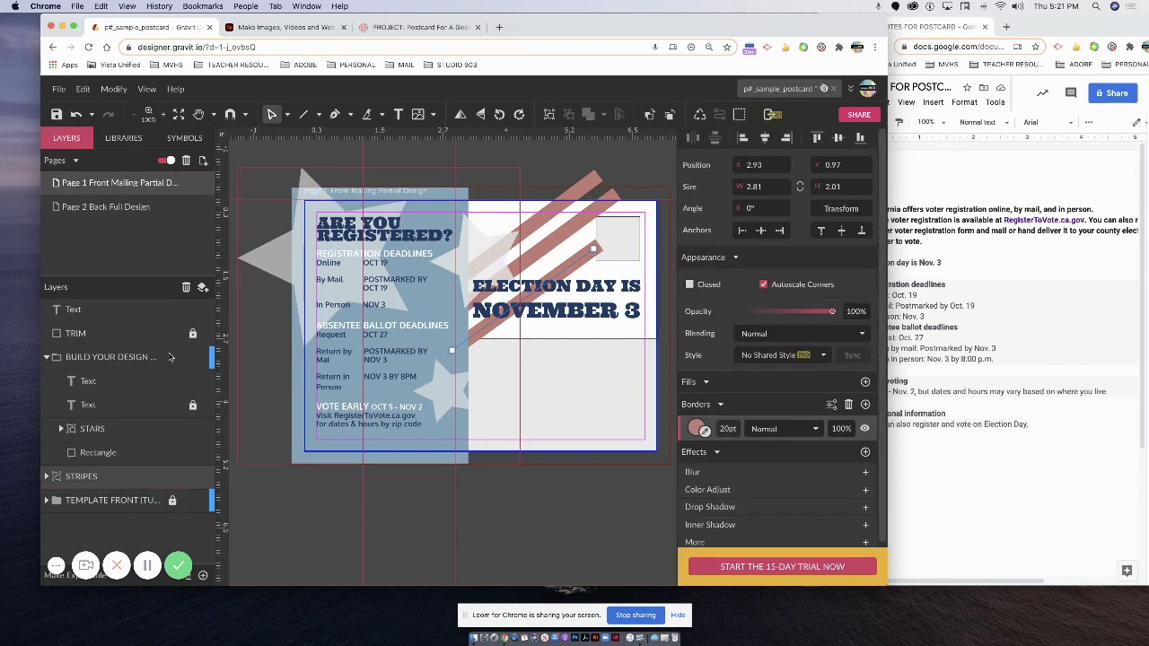
pyautogui.press('super+plus')
pyautogui.press('super+plus')
pyautogui.press('super+plus')
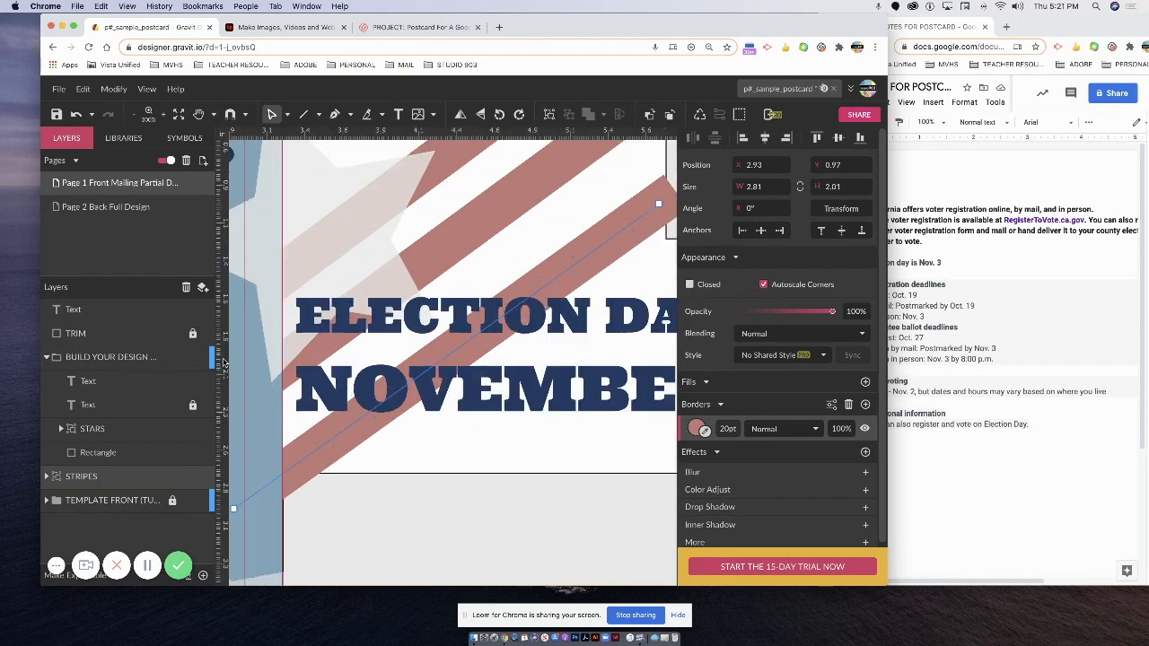
pyautogui.moveTo(936, 24); pyautogui.dragTo(1148, 24)
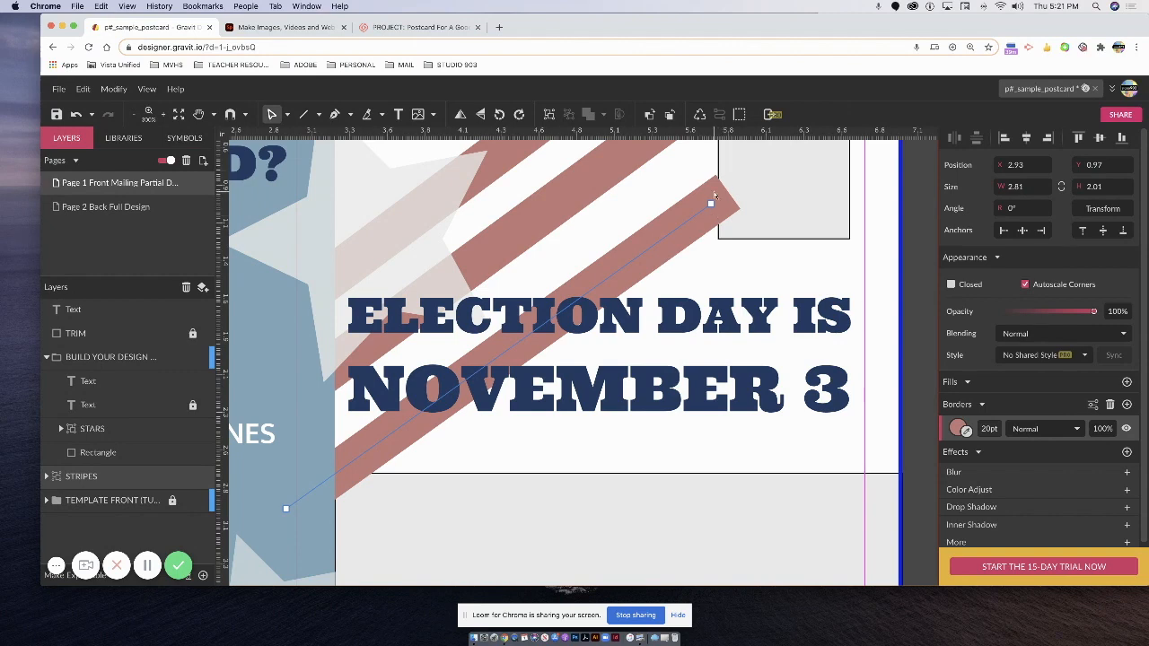
# Vectorize the lowest stripe's 20 pt border into a filled shape and adjust its corner points.
pyautogui.click(147, 89)
pyautogui.moveTo(113, 89)
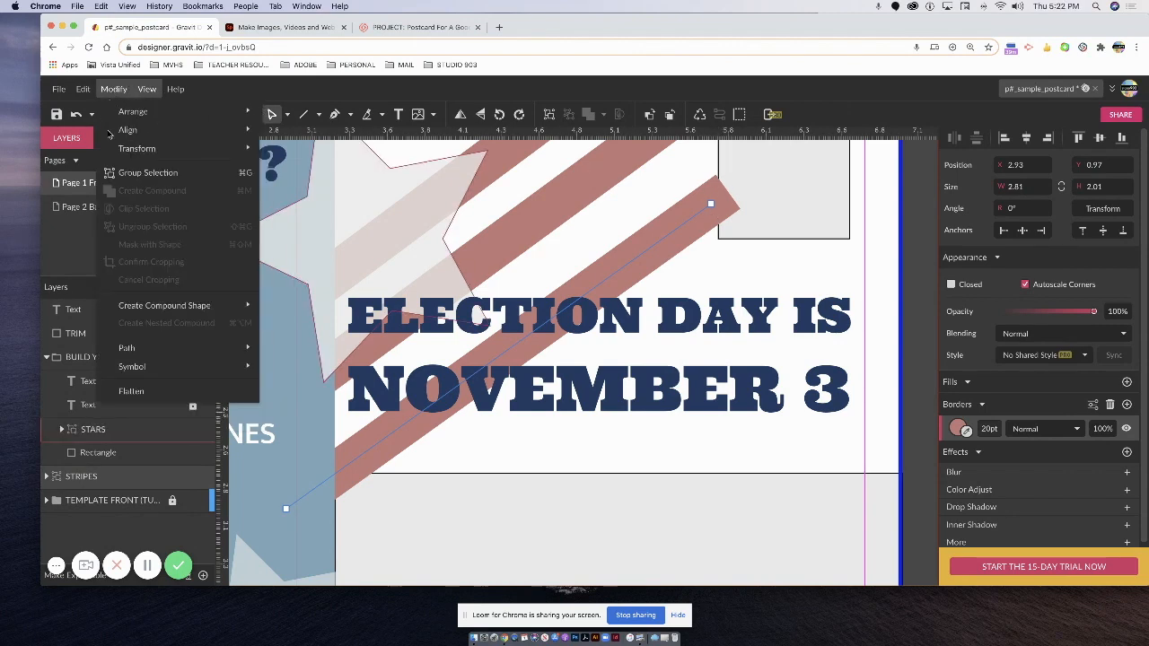
pyautogui.moveTo(141, 348)
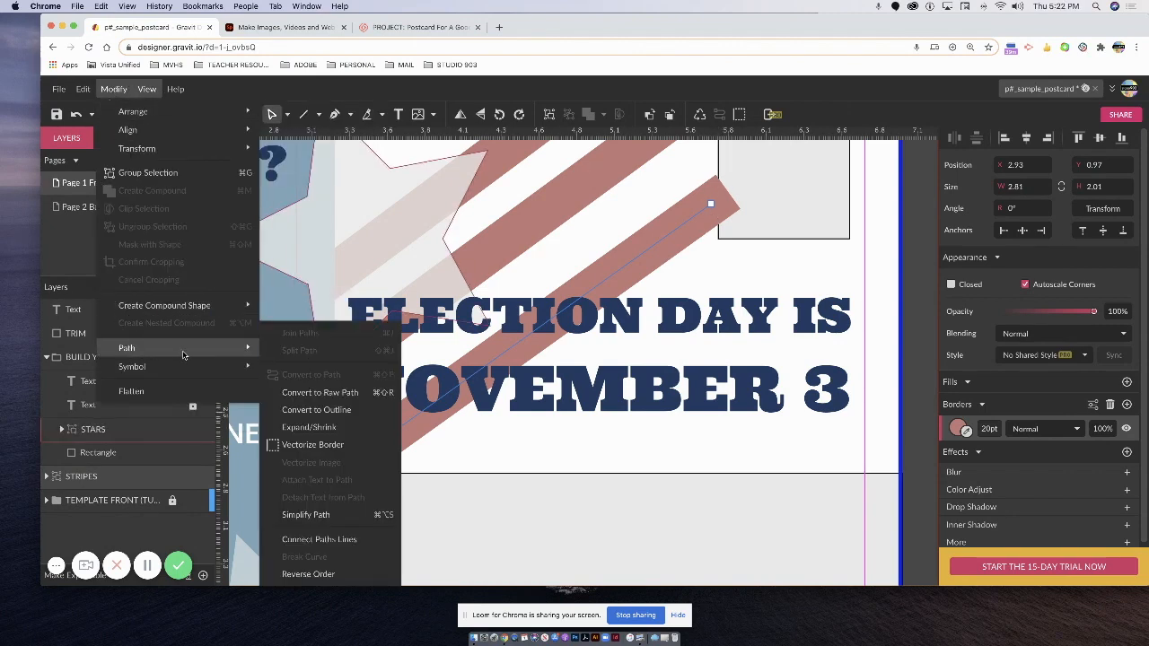
pyautogui.moveTo(215, 367)
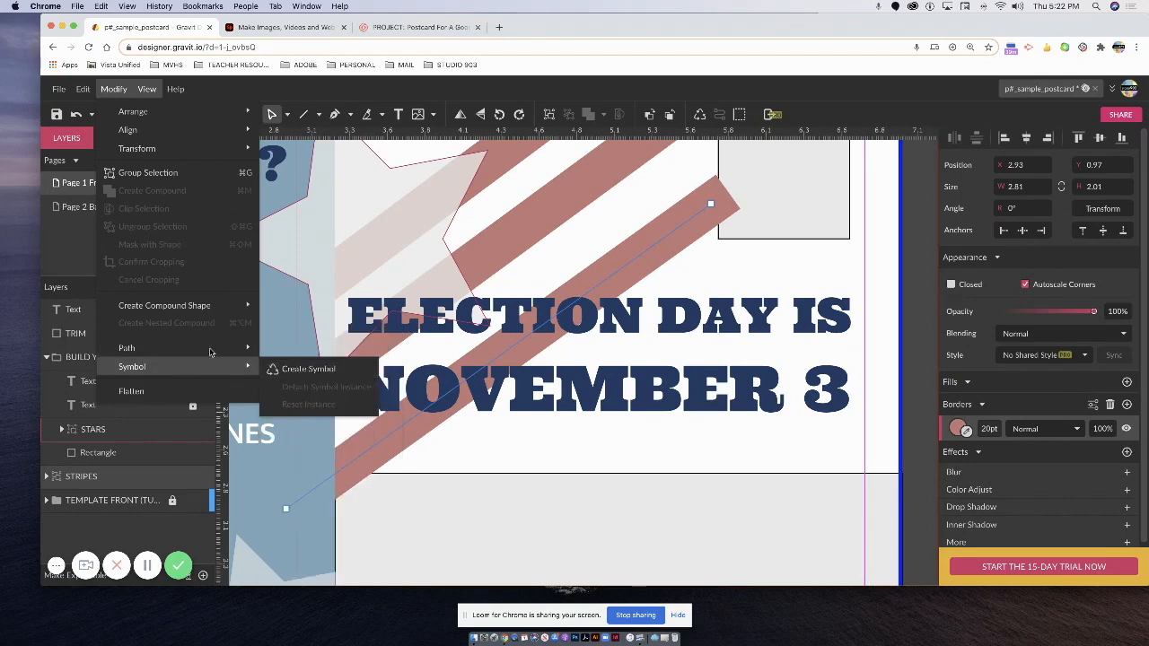
pyautogui.click(306, 445)
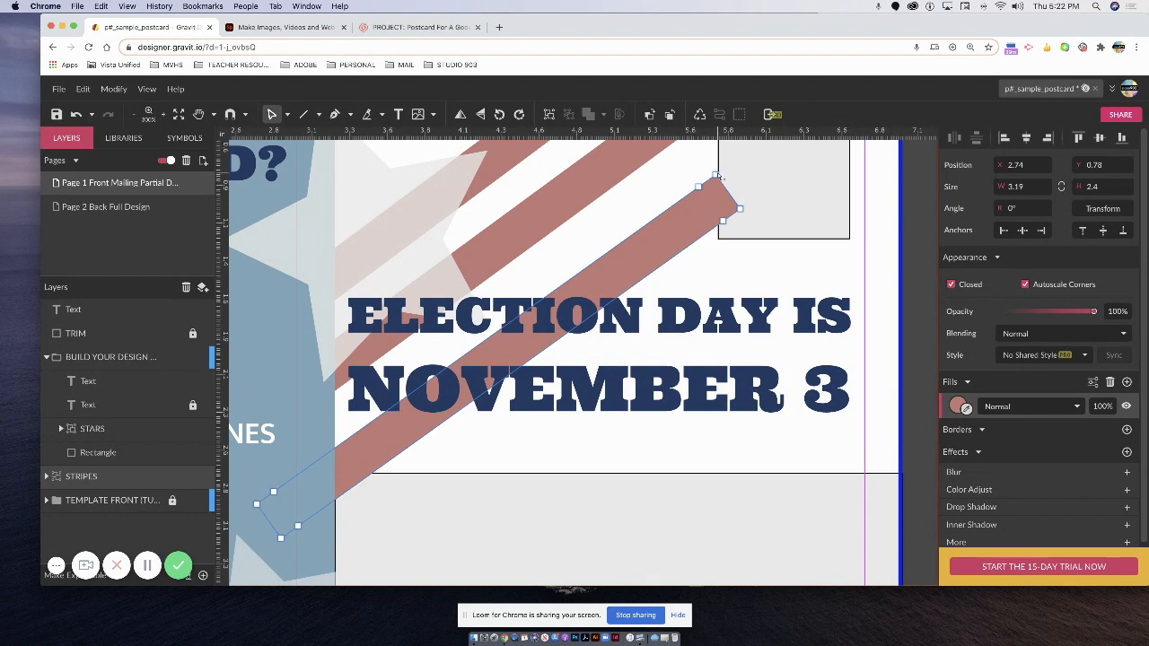
pyautogui.click(718, 176)
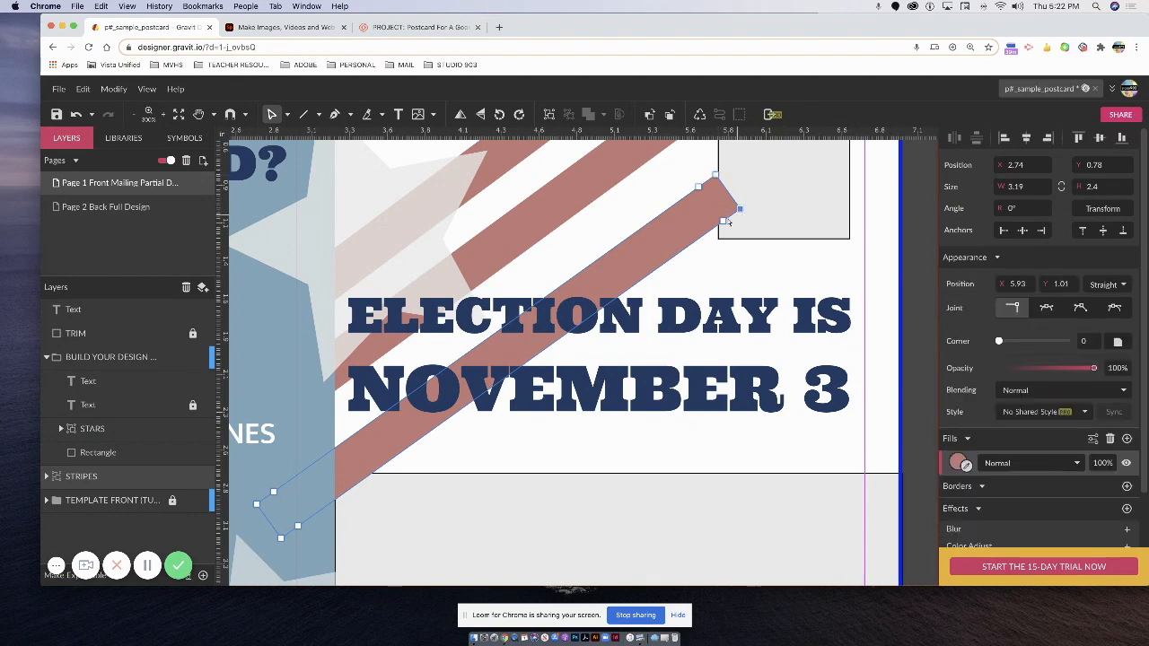
pyautogui.moveTo(725, 224); pyautogui.dragTo(717, 228)
pyautogui.click(741, 210)
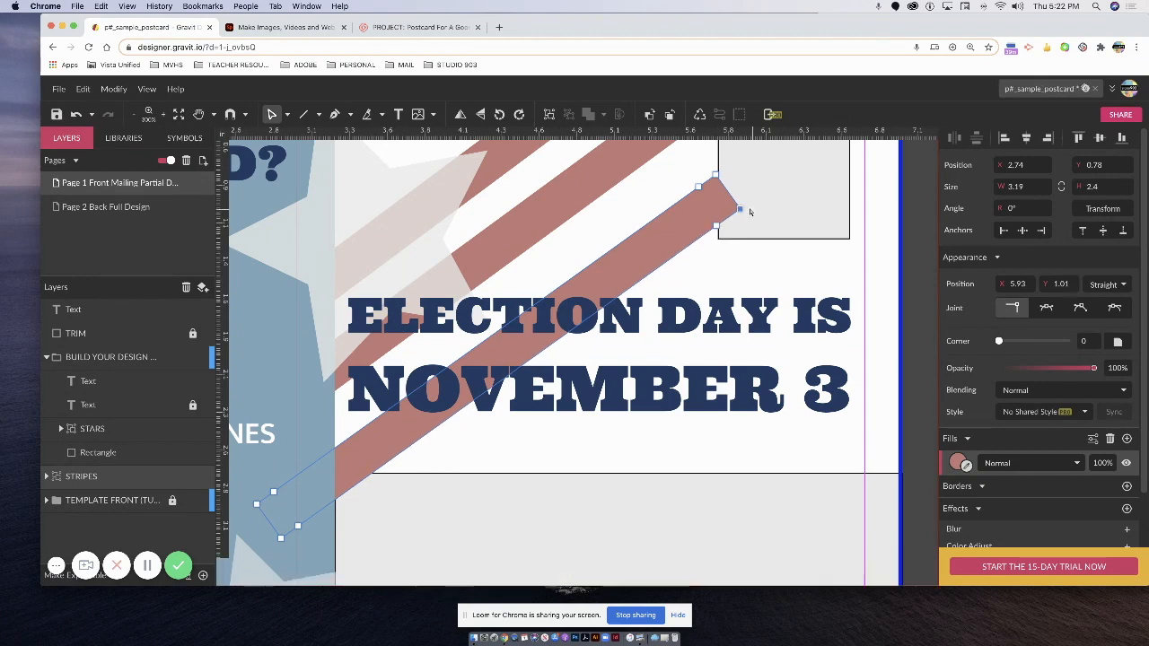
pyautogui.click(755, 214)
pyautogui.click(339, 115)
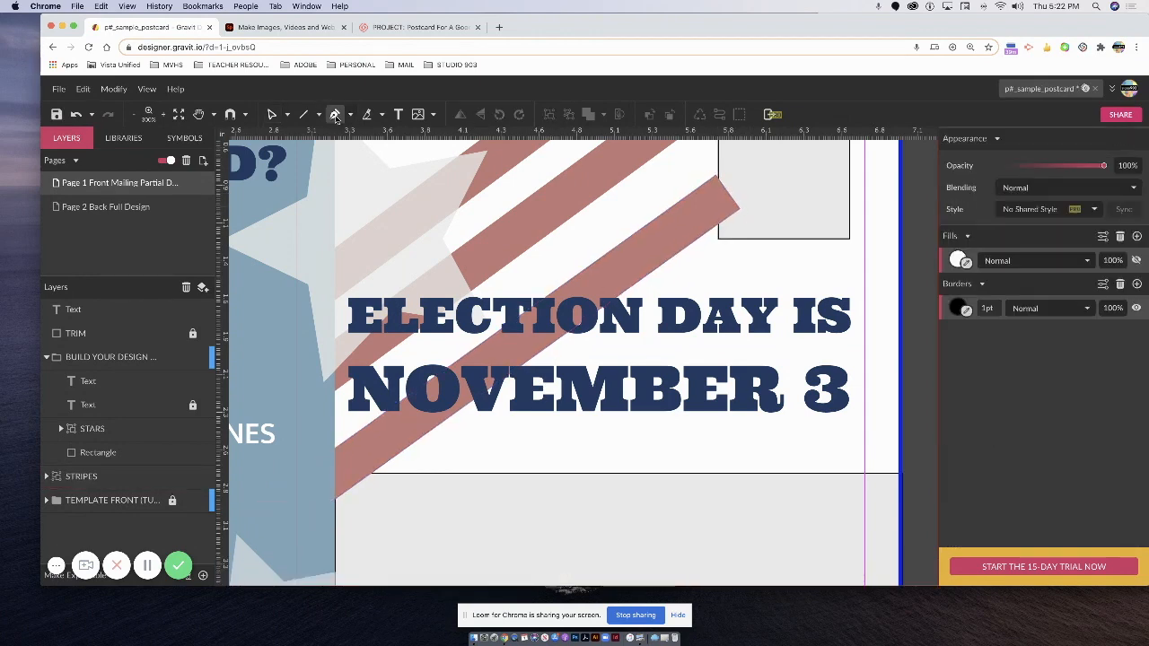
# Show the lowest stripe's anchors and delete its pointed top-right point with the Pen.
pyautogui.scroll(1, 628, 269)
pyautogui.scroll(1, 743, 219)
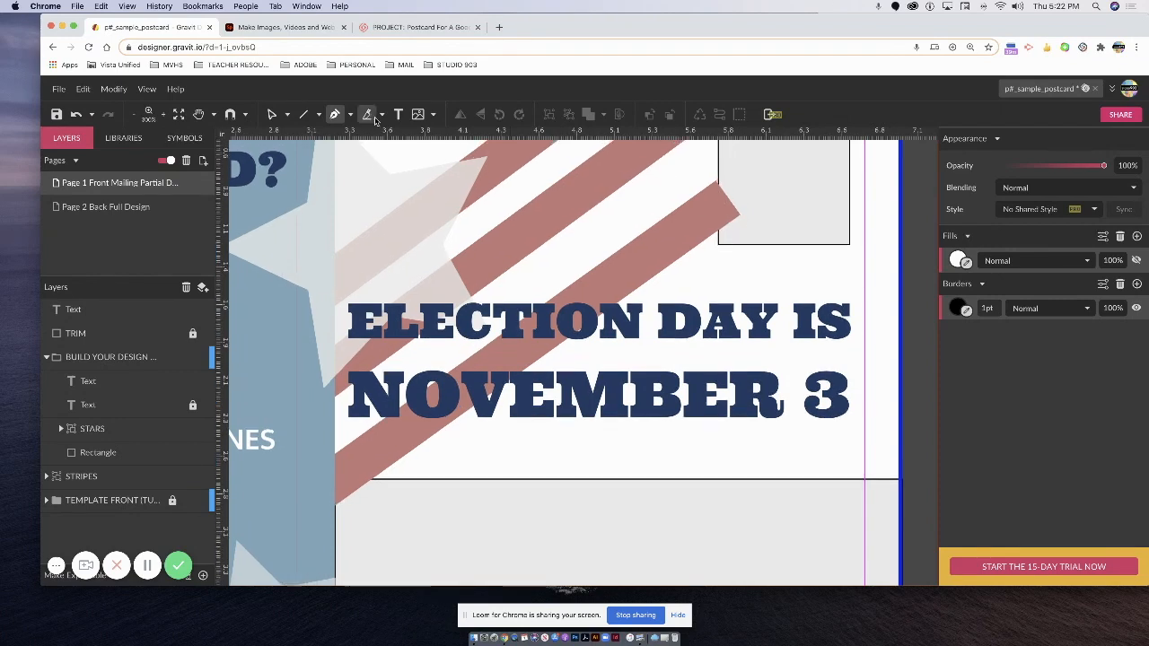
pyautogui.click(287, 115)
pyautogui.click(316, 135)
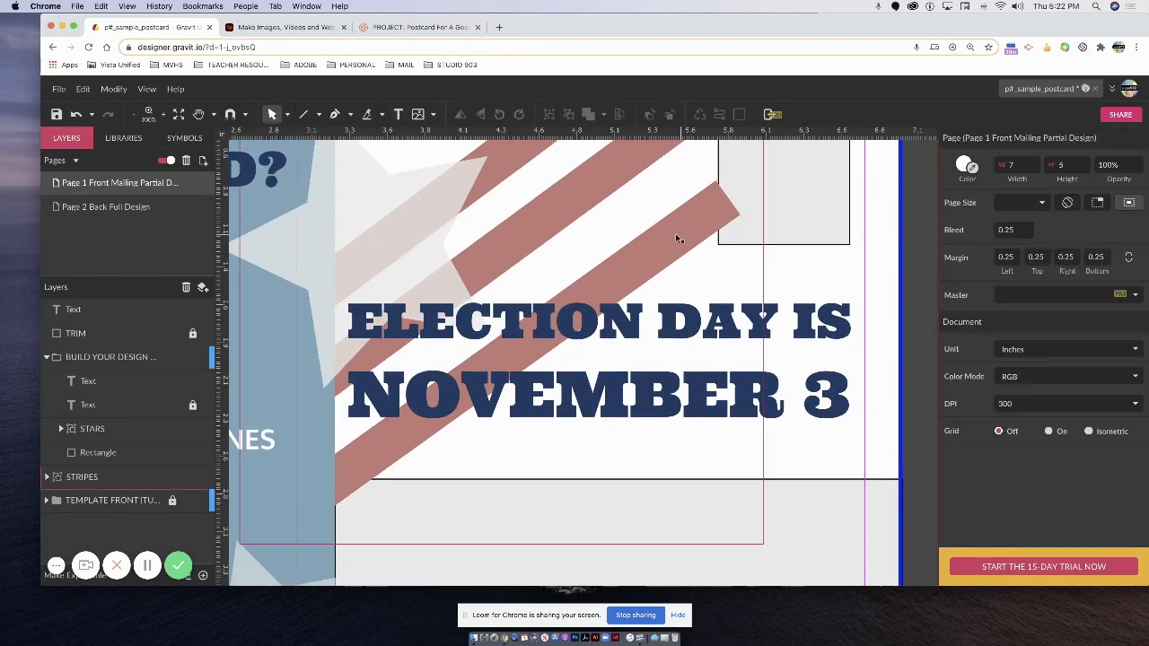
pyautogui.click(708, 225)
pyautogui.click(287, 114)
pyautogui.click(314, 153)
pyautogui.press('p')
pyautogui.scroll(1, 736, 219)
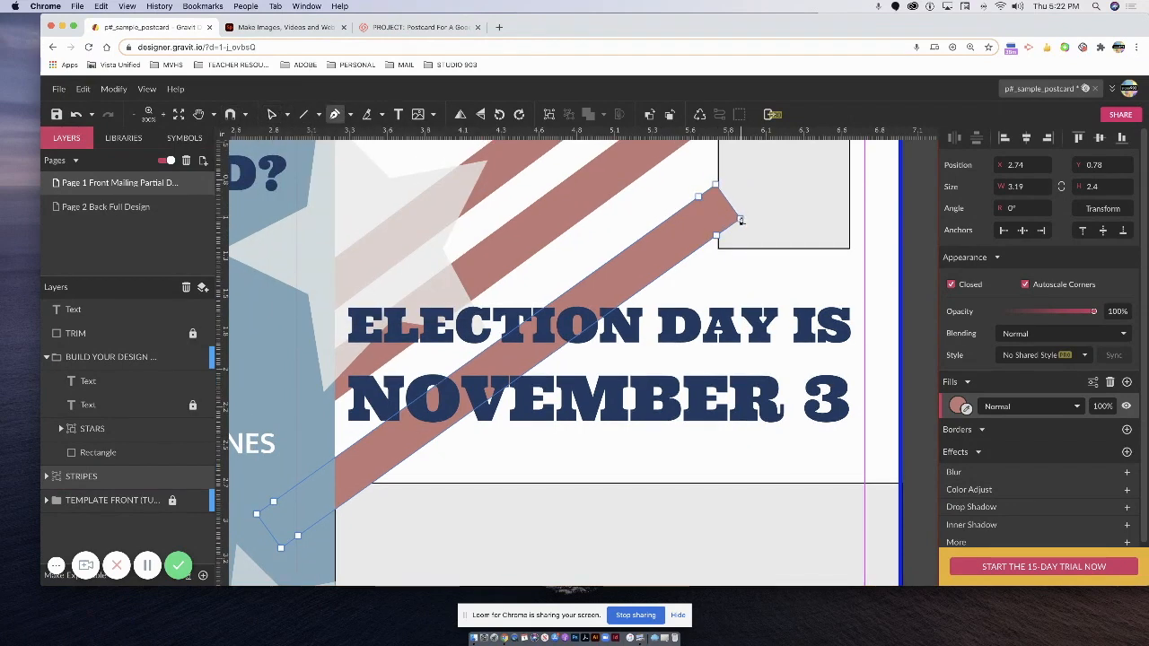
pyautogui.click(740, 220)
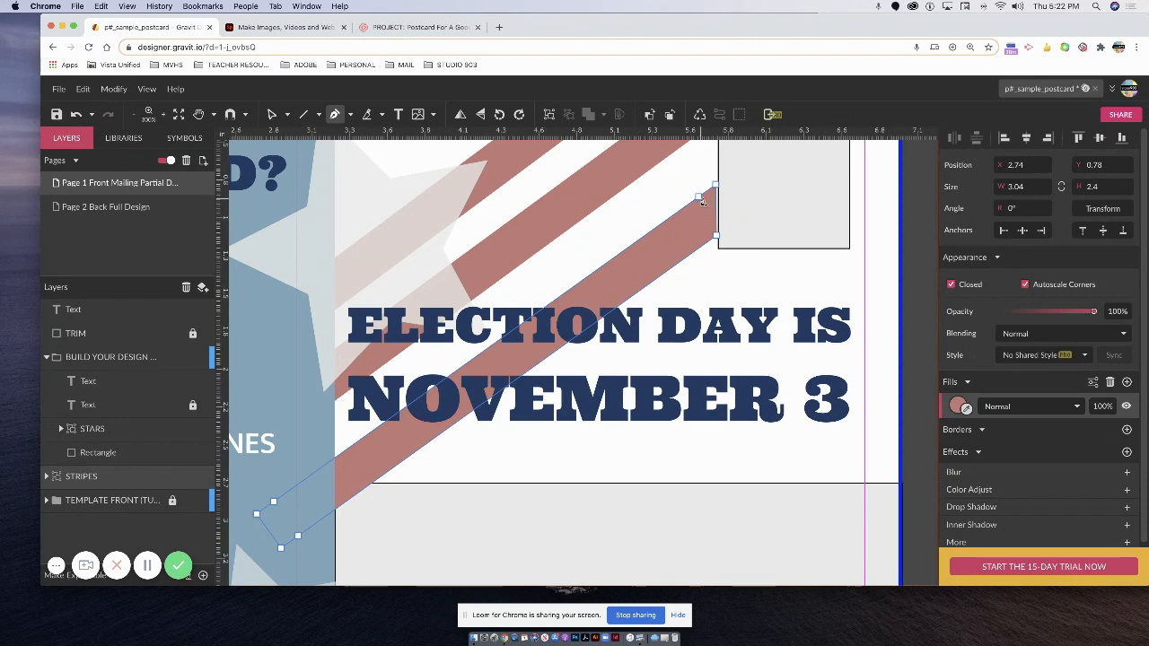
# Nudge the stripe's remaining top point so it meets the grey box edge squarely.
pyautogui.scroll(2, 538, 179)
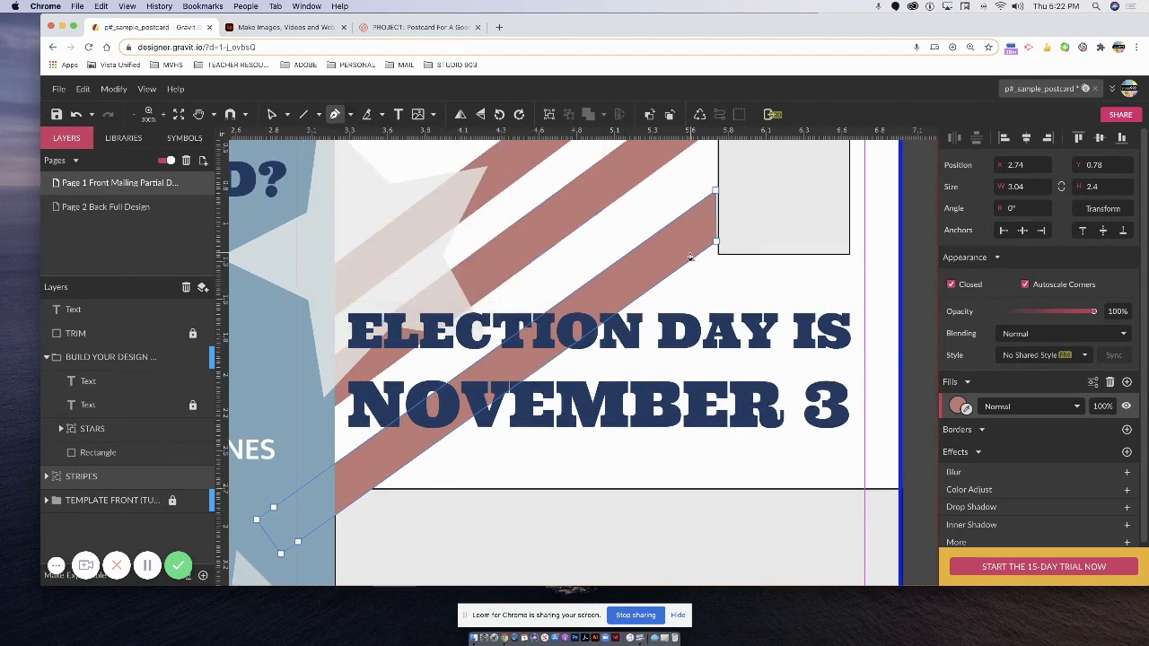
pyautogui.scroll(1, 410, 174)
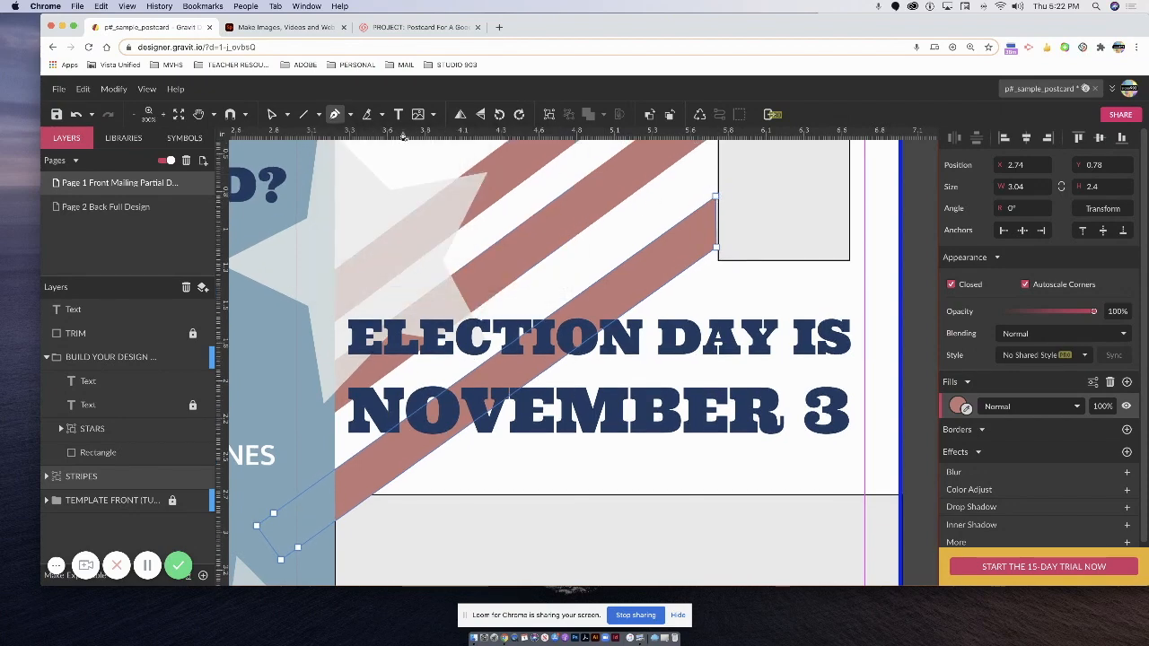
pyautogui.click(276, 118)
pyautogui.click(316, 136)
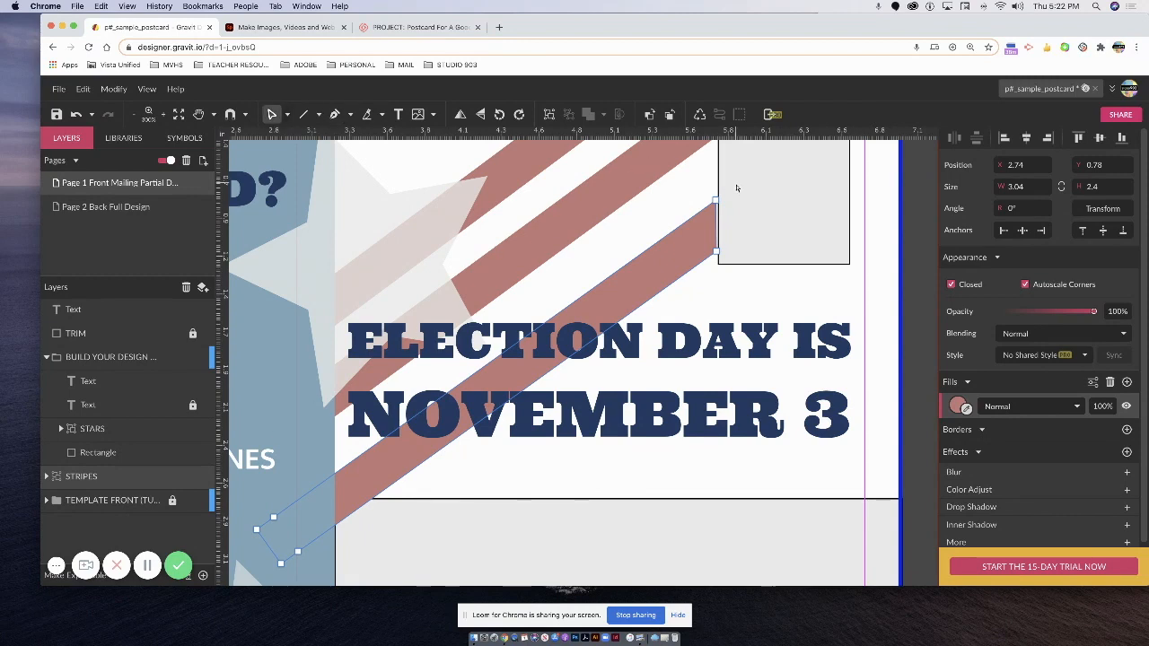
pyautogui.moveTo(716, 204); pyautogui.dragTo(721, 202)
pyautogui.click(718, 252)
pyautogui.click(714, 275)
pyautogui.scroll(-1, 734, 251)
pyautogui.scroll(4, 732, 248)
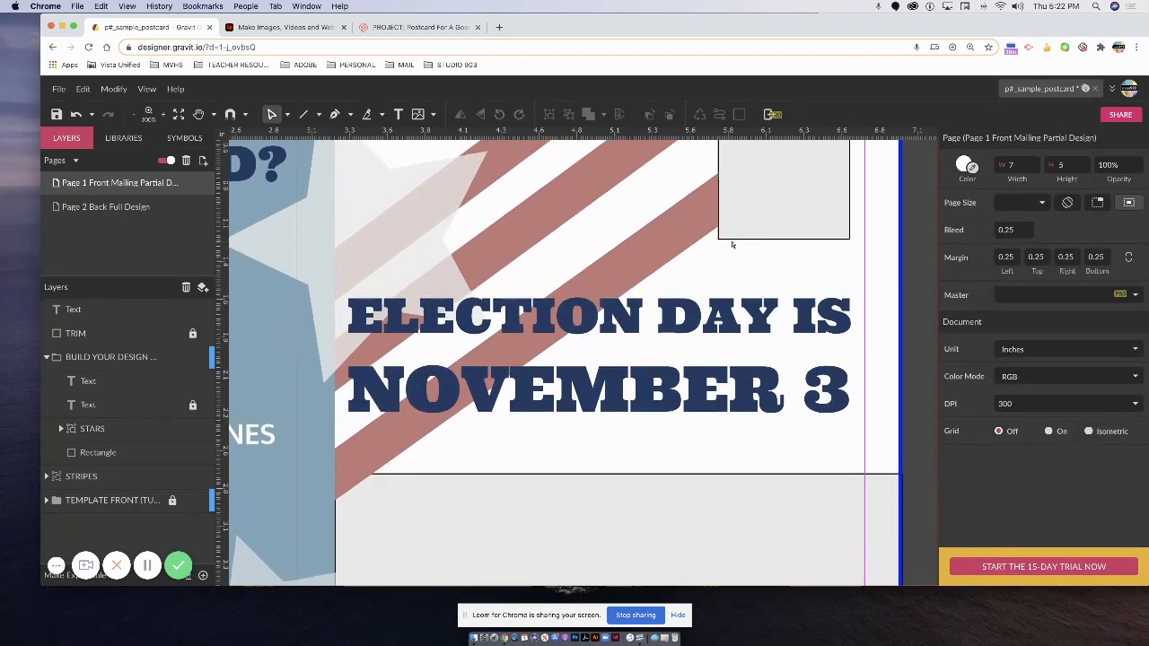
# Edit the stripe's lower-left end, pulling its right and top points up toward the box edge.
pyautogui.scroll(-10, 521, 321)
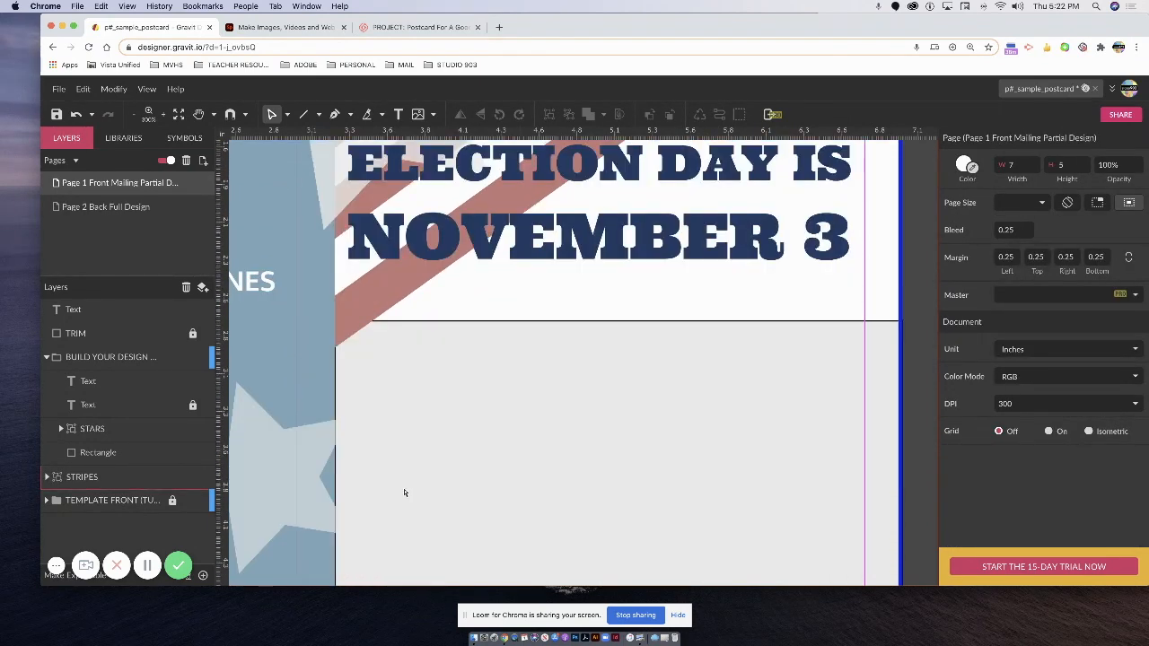
pyautogui.scroll(-1, 477, 268)
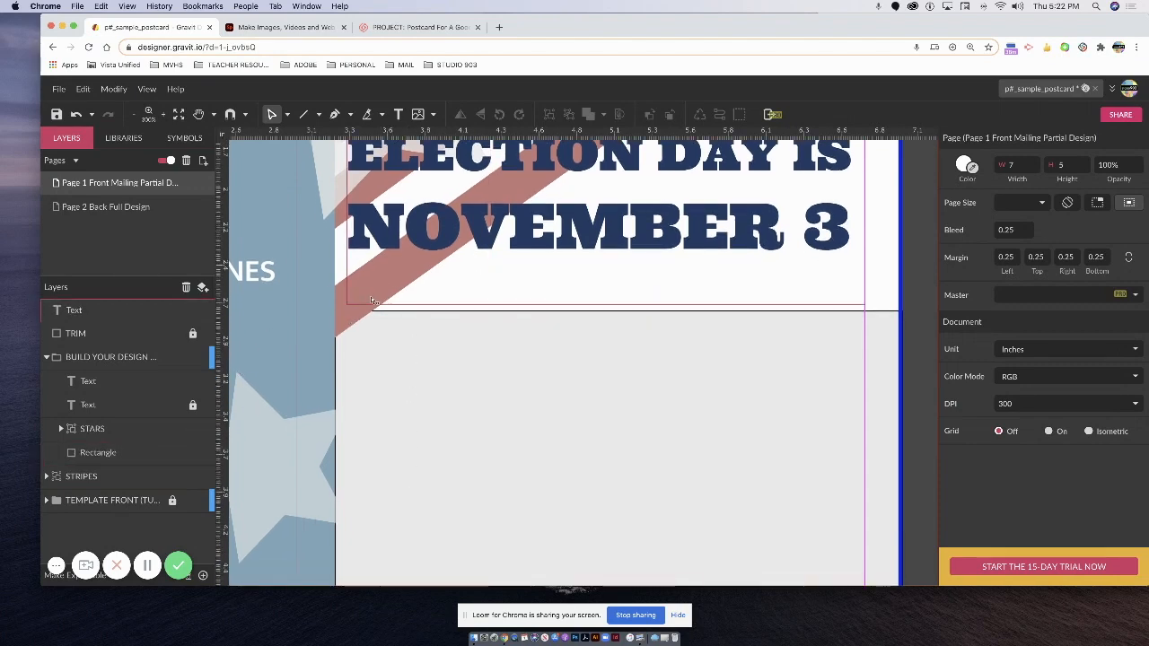
pyautogui.scroll(-2, 347, 312)
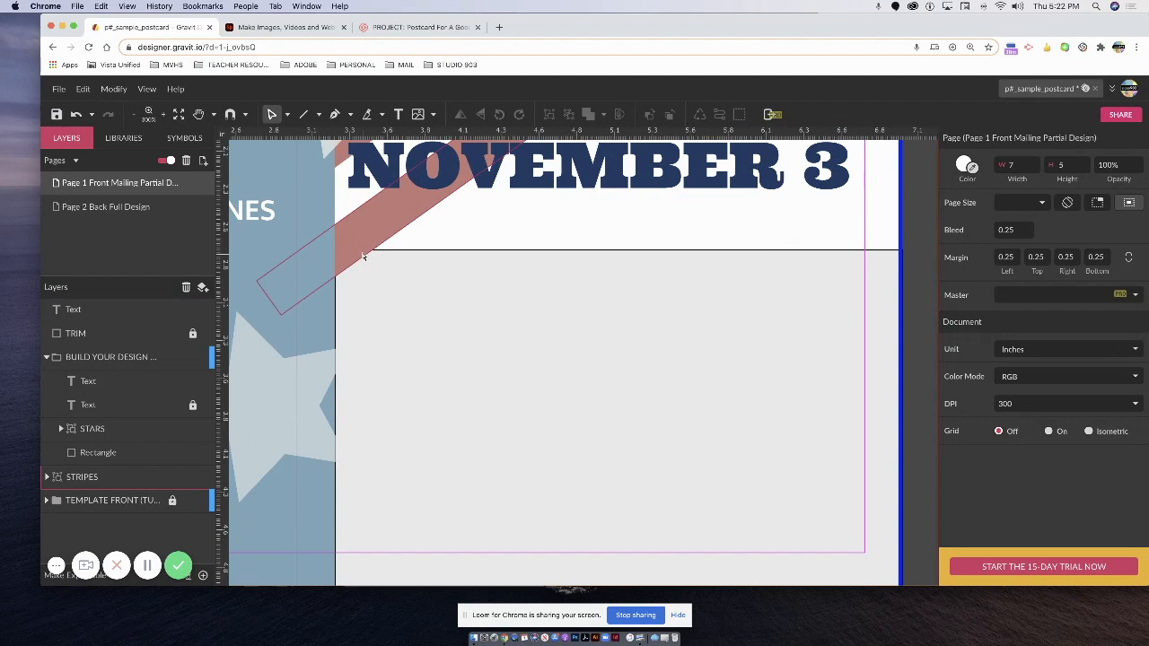
pyautogui.click(296, 306)
pyautogui.doubleClick(297, 306)
pyautogui.moveTo(297, 306); pyautogui.dragTo(338, 278)
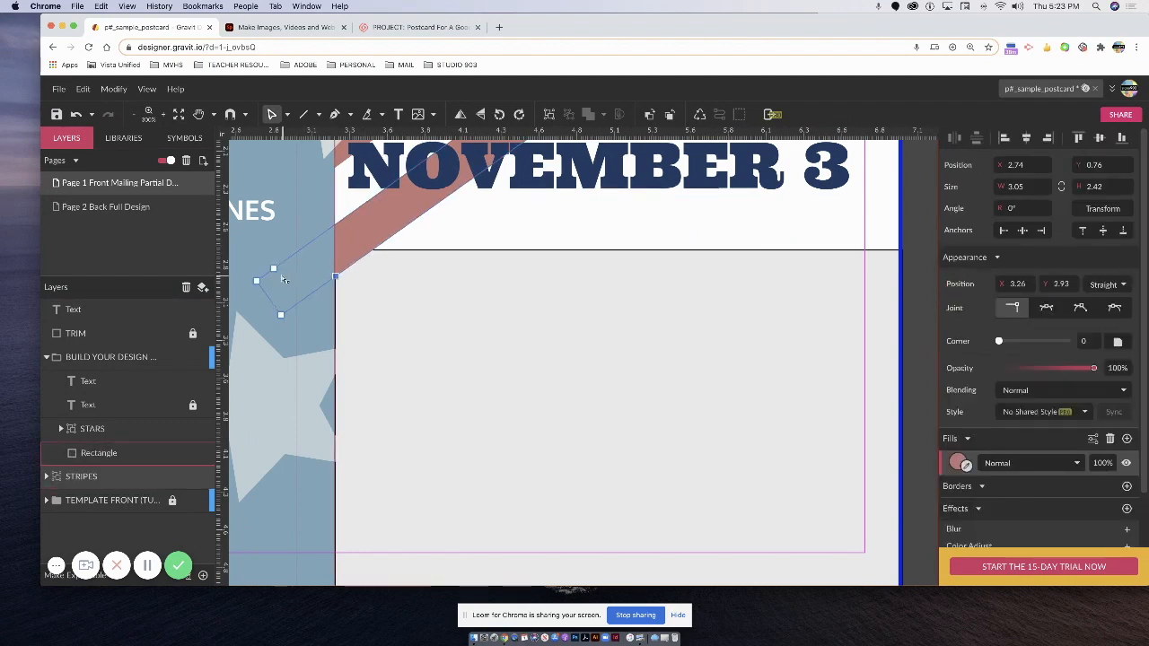
pyautogui.moveTo(273, 267); pyautogui.dragTo(338, 230)
# Remove two left points of the stripe and nudge its left and bottom points onto the box edge.
pyautogui.click(335, 114)
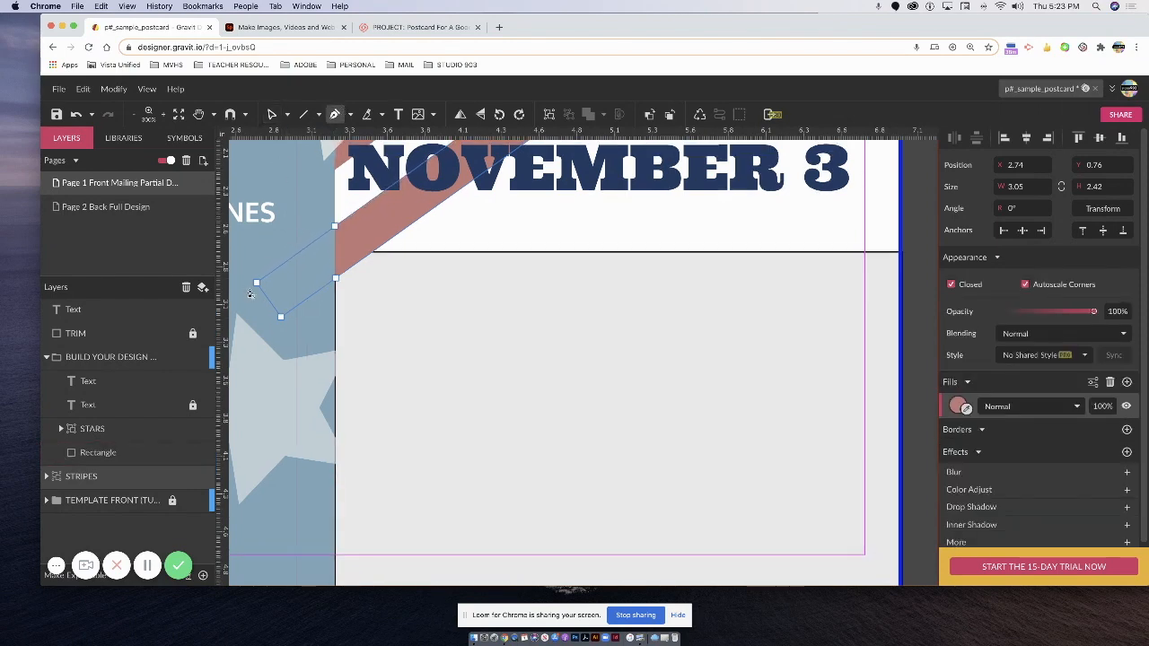
pyautogui.click(257, 284)
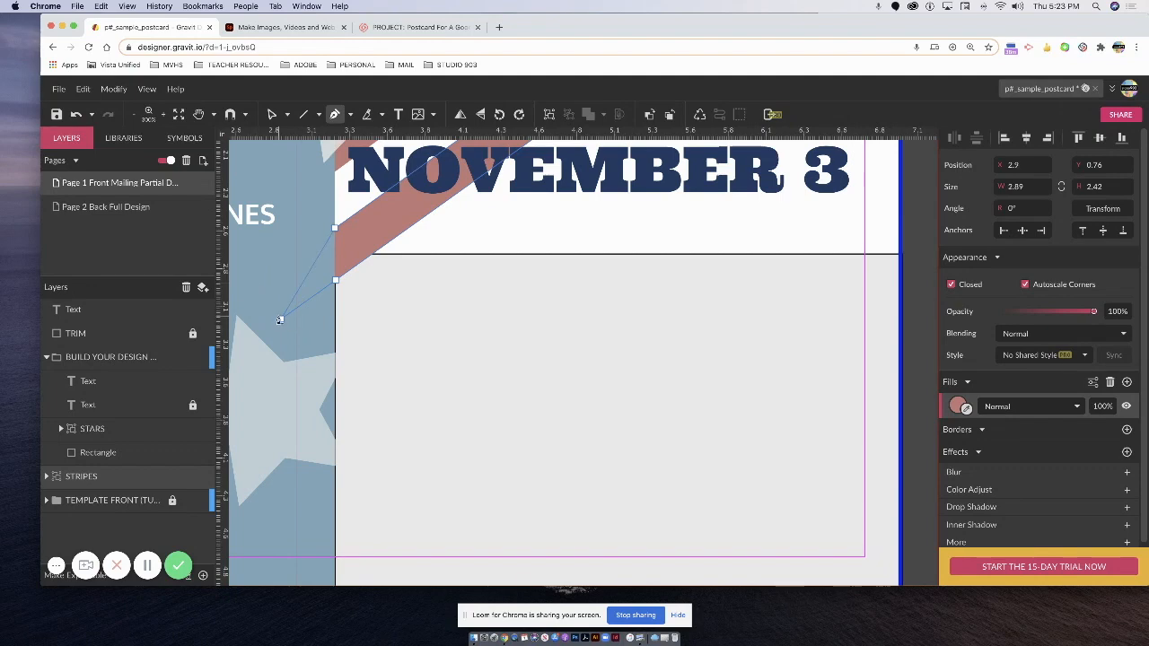
pyautogui.click(281, 321)
pyautogui.scroll(5, 347, 262)
pyautogui.click(271, 114)
pyautogui.click(335, 362)
pyautogui.moveTo(335, 363); pyautogui.dragTo(332, 358)
pyautogui.click(335, 411)
pyautogui.moveTo(336, 412); pyautogui.dragTo(332, 411)
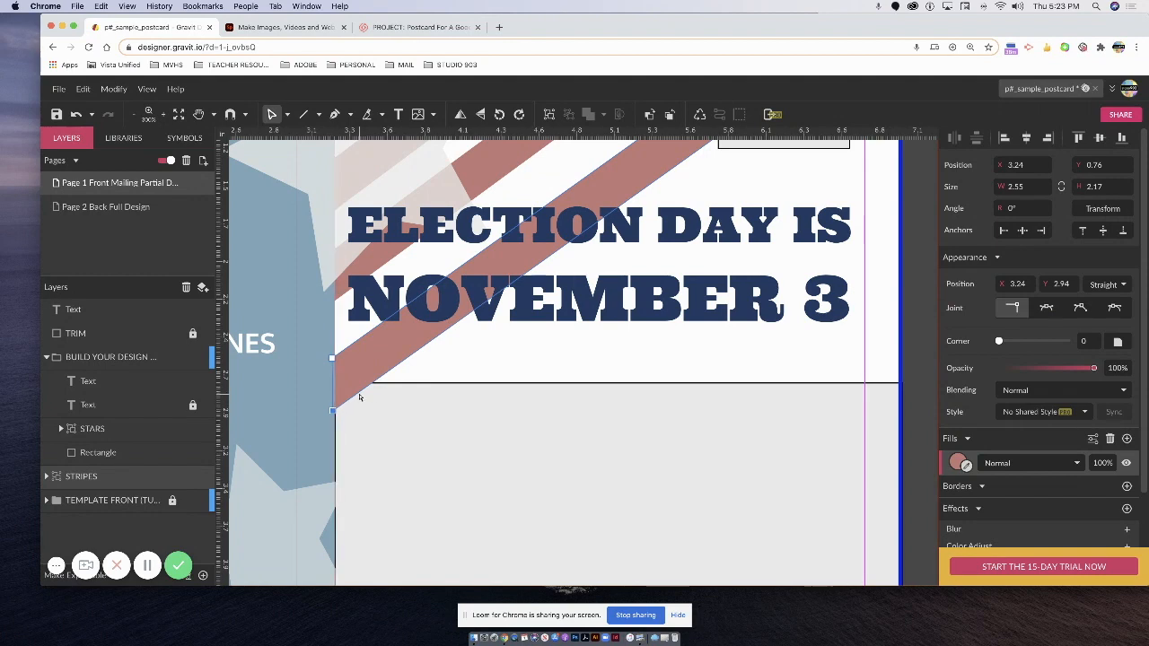
# Delete the stray bottom-left corner point so the stripe's height becomes 1.99.
pyautogui.scroll(-1, 416, 392)
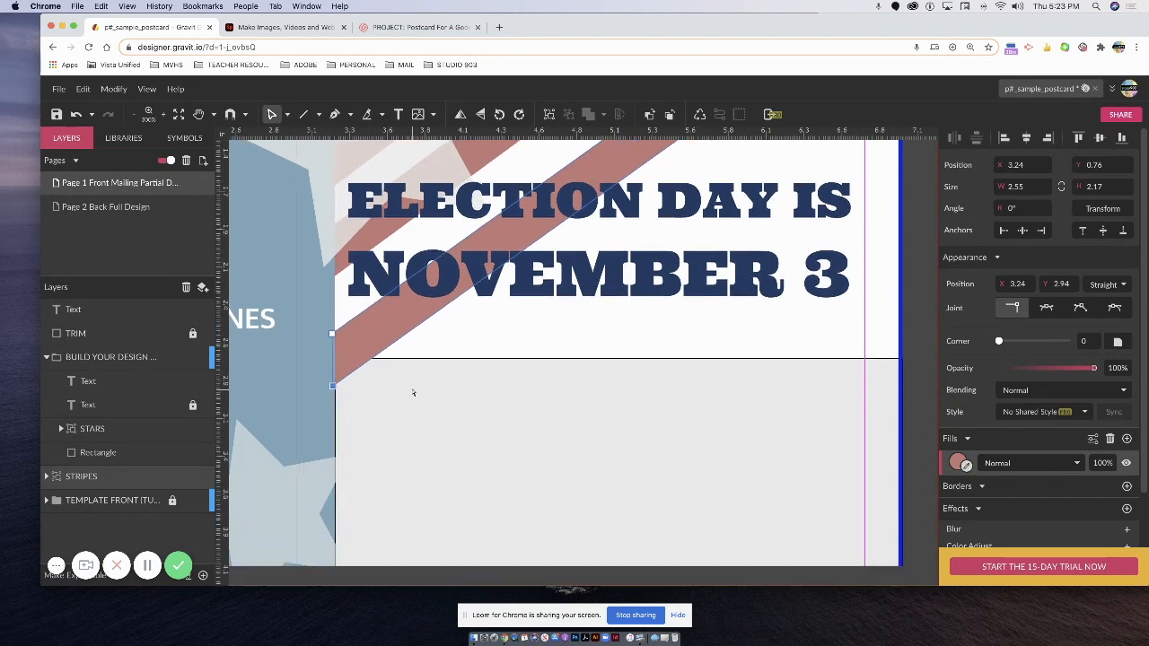
pyautogui.scroll(-2, 385, 367)
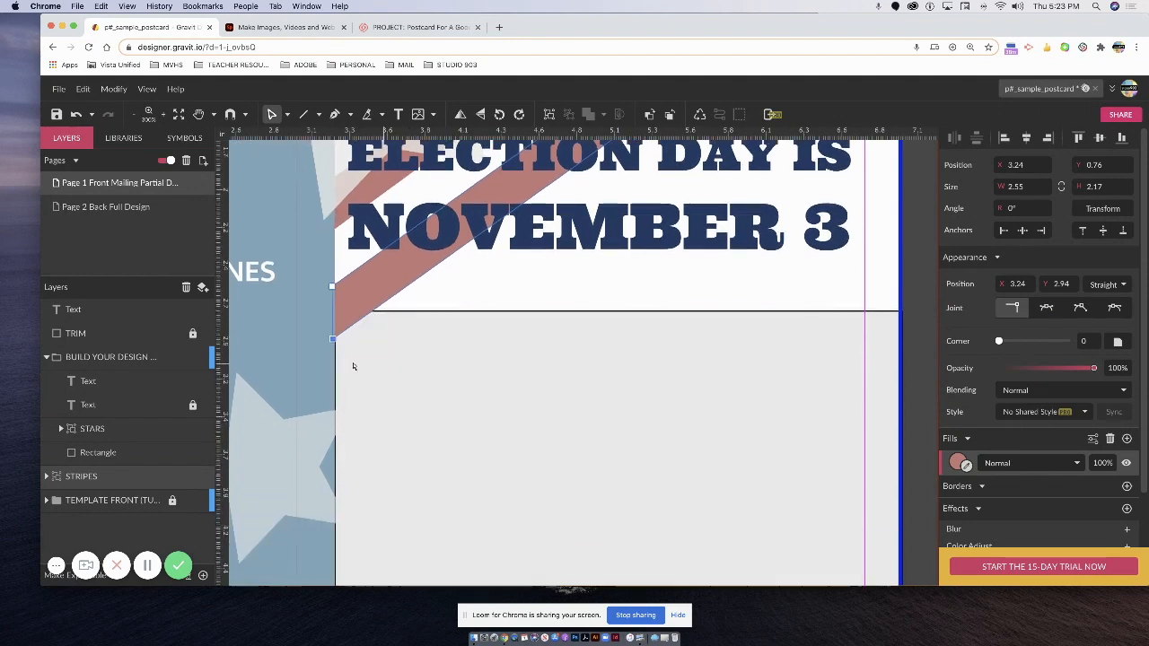
pyautogui.click(356, 305)
pyautogui.click(357, 320)
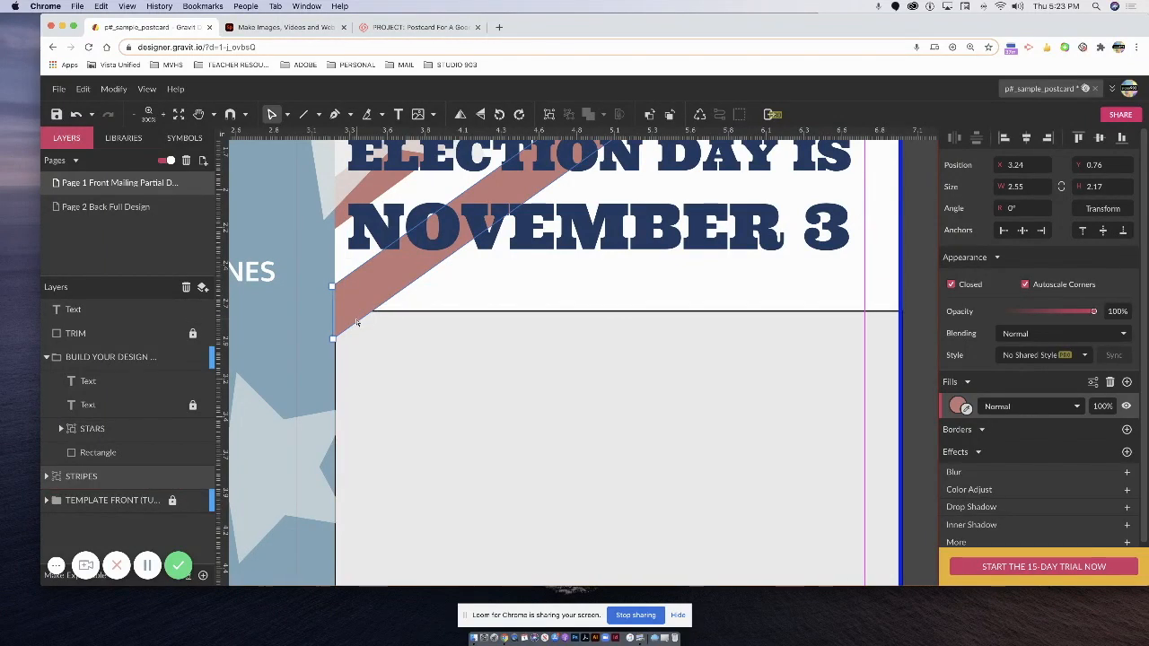
pyautogui.click(334, 114)
pyautogui.scroll(1, 374, 323)
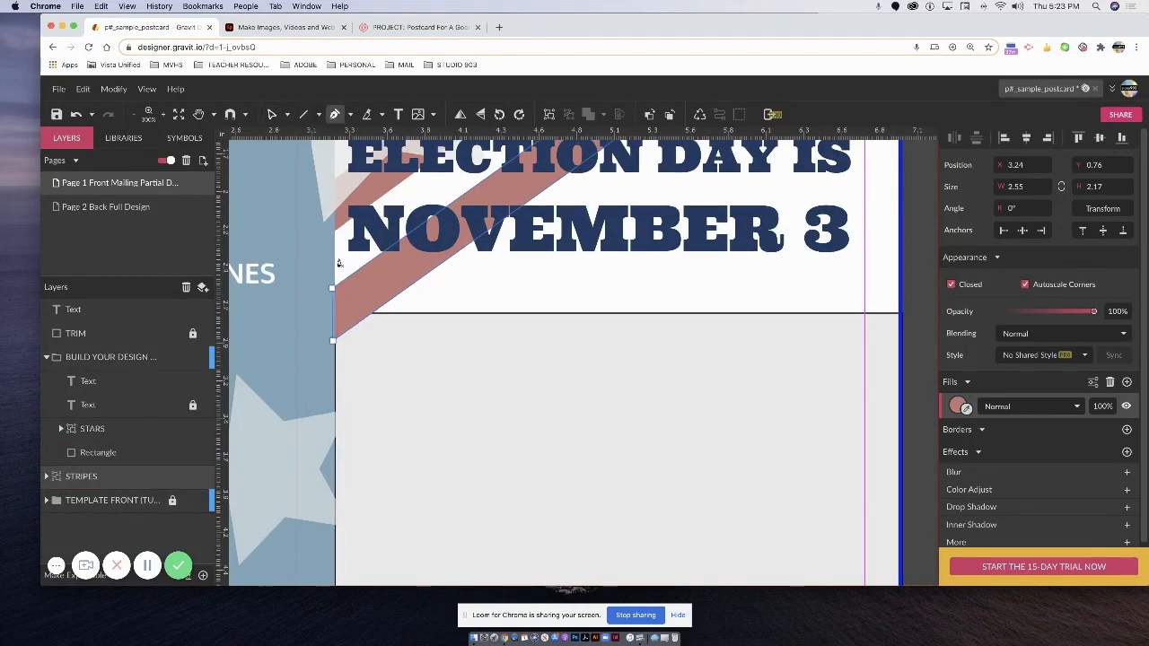
pyautogui.click(371, 318)
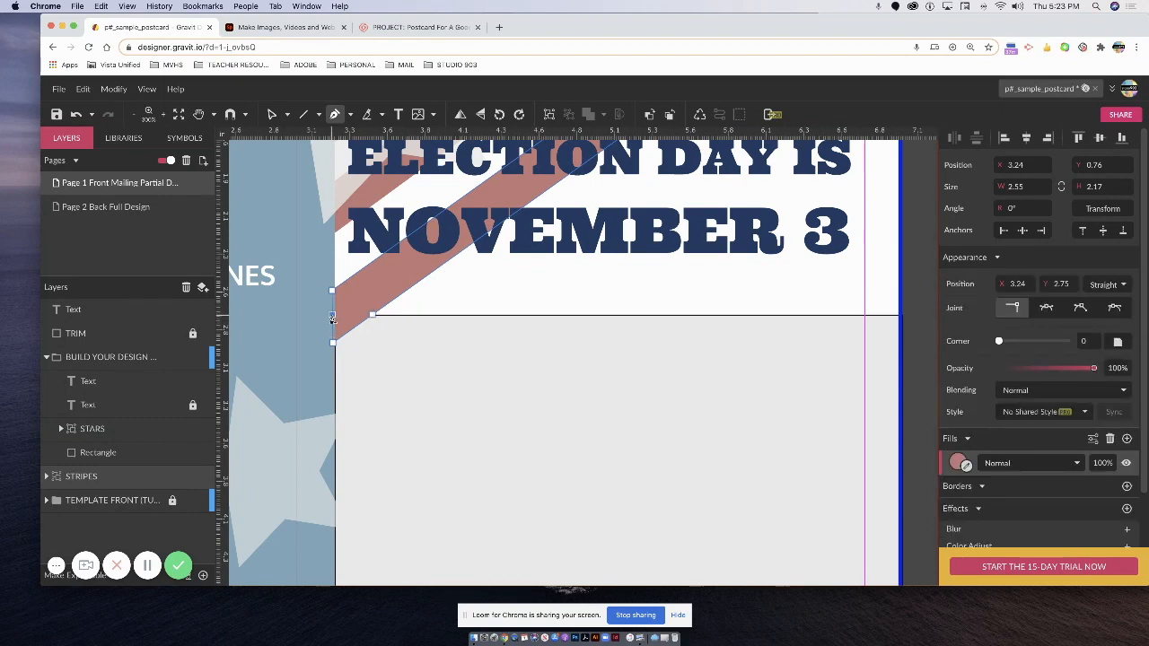
pyautogui.scroll(1, 332, 314)
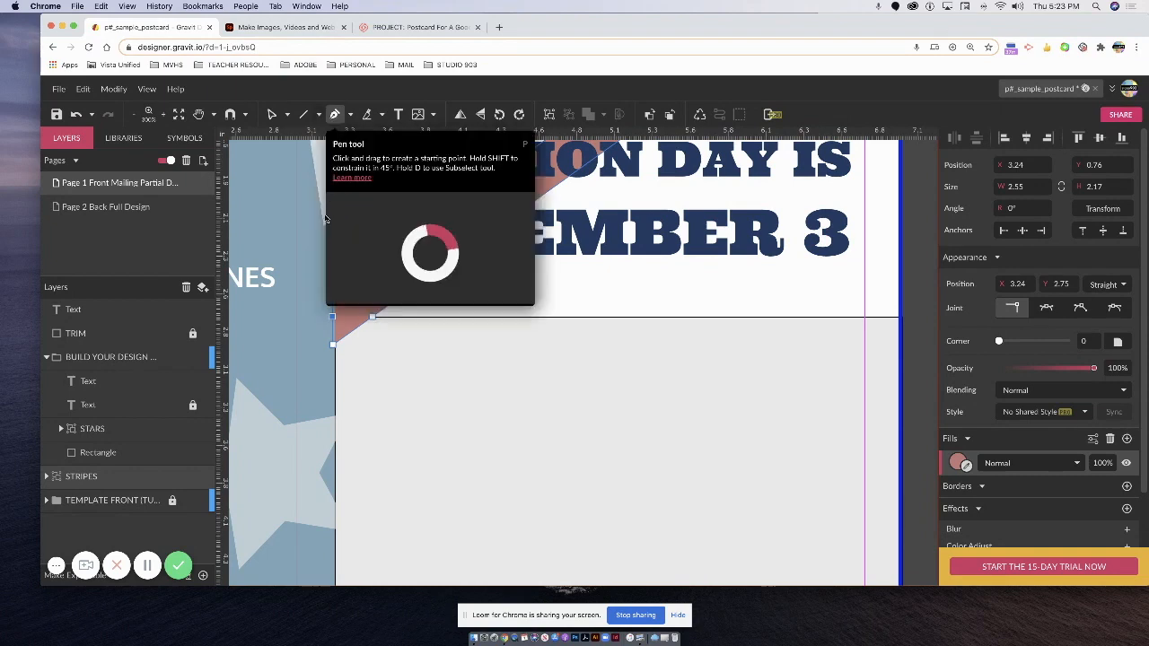
pyautogui.click(333, 346)
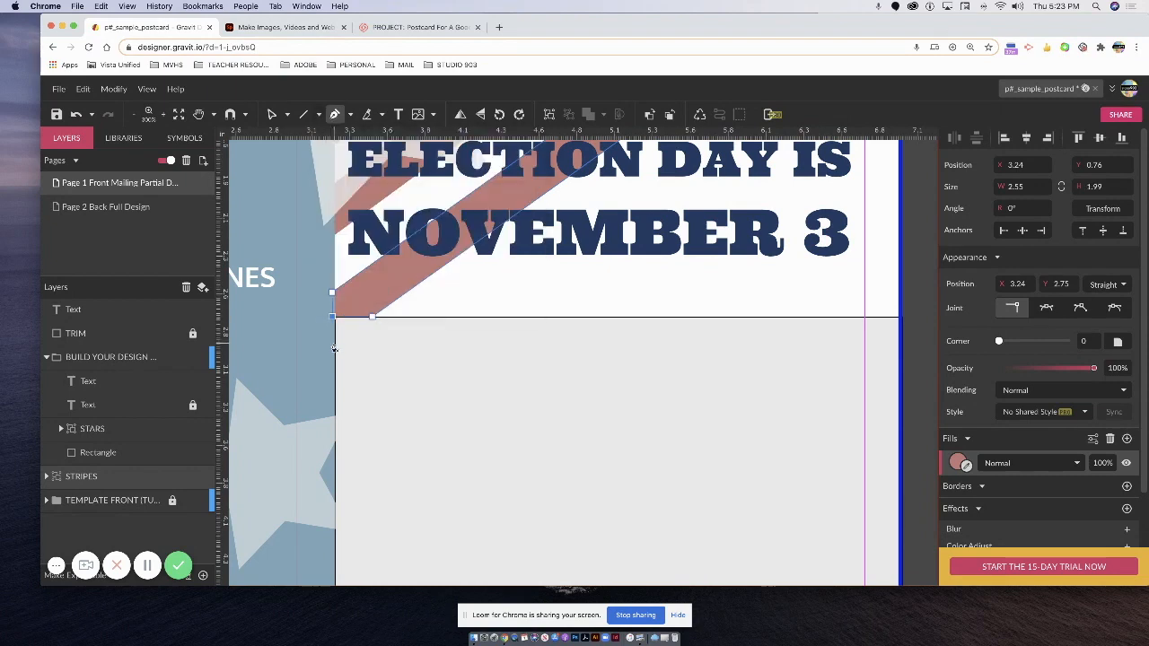
pyautogui.scroll(10, 356, 313)
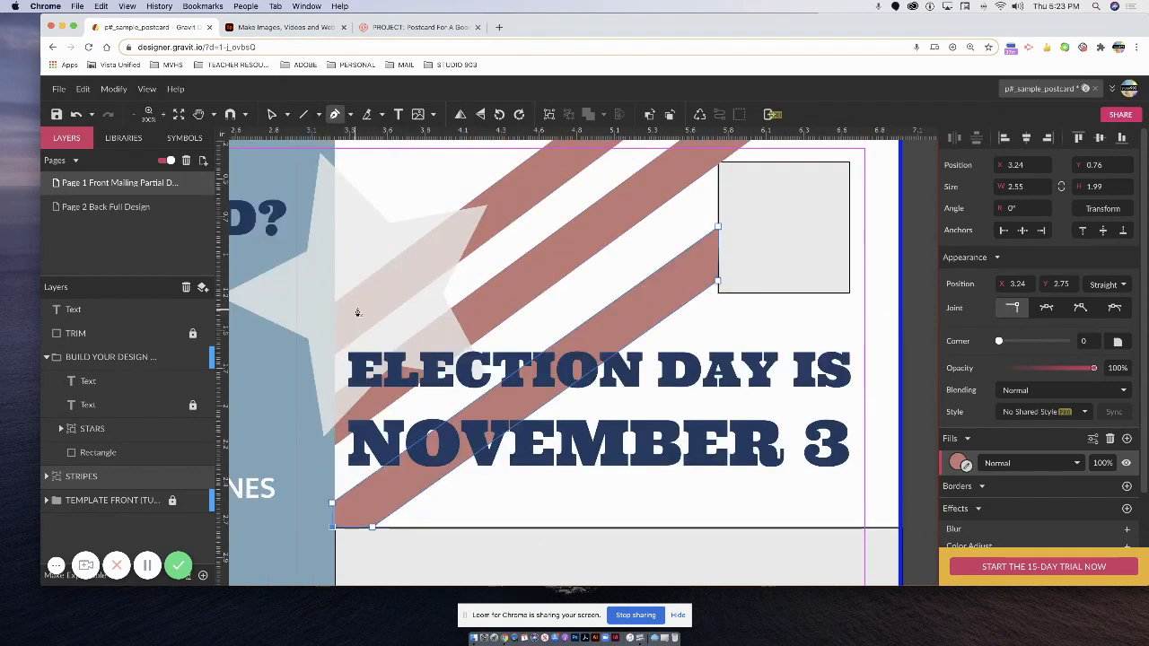
# Save the postcard document.
pyautogui.scroll(-3, 357, 313)
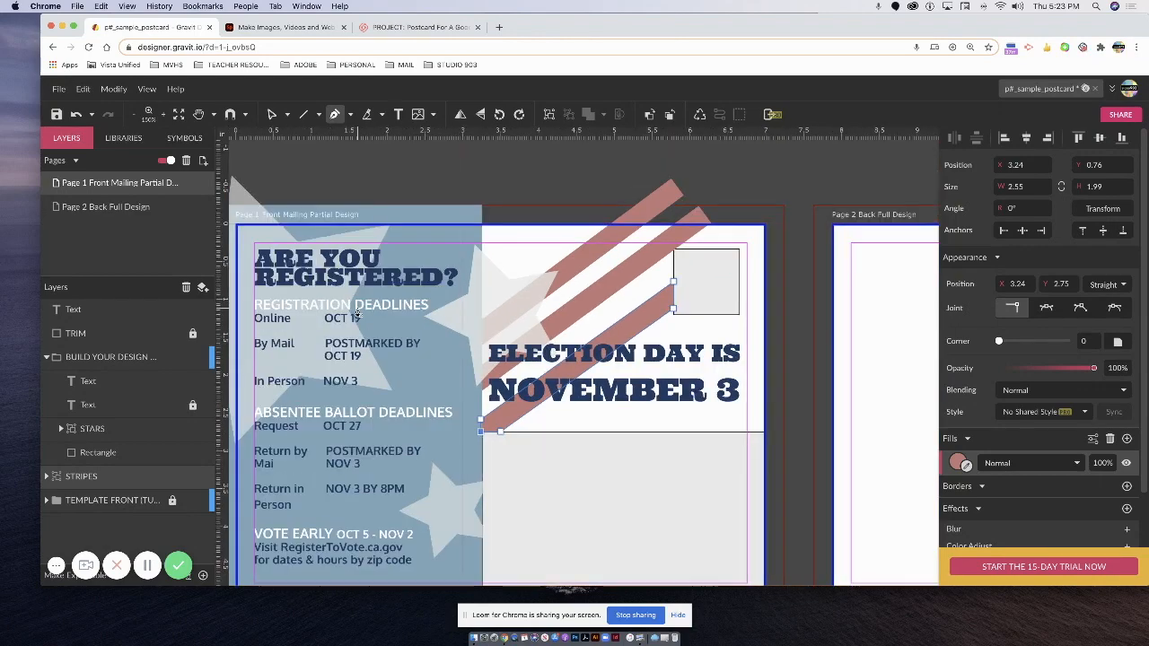
pyautogui.scroll(1, 460, 167)
pyautogui.scroll(-1, 464, 163)
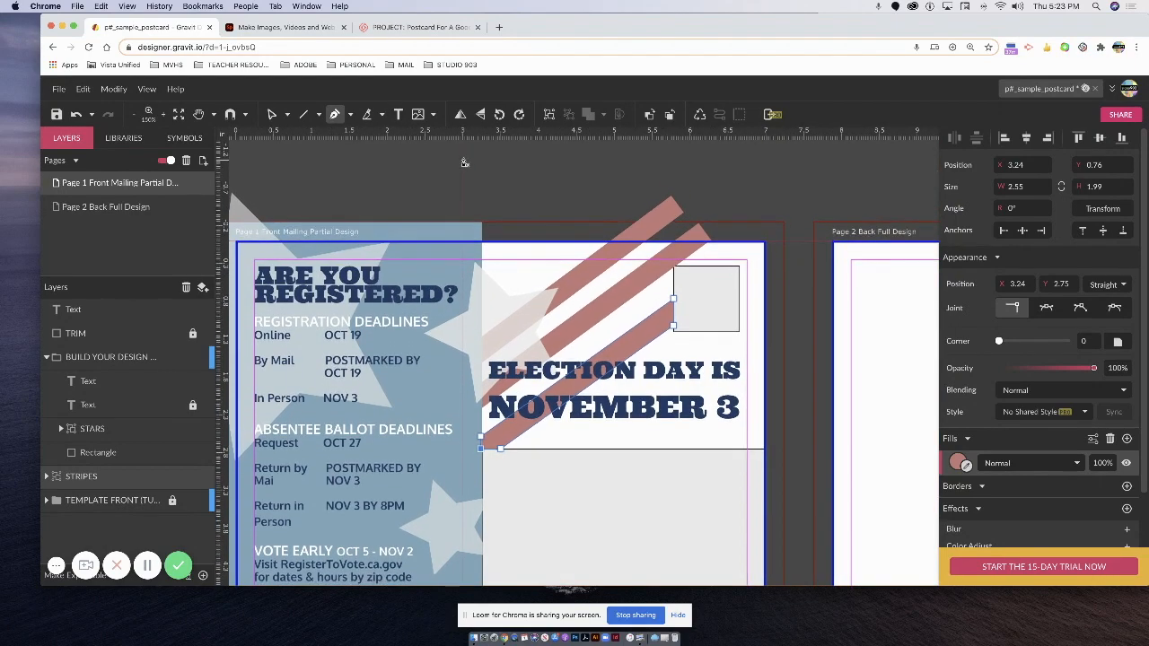
pyautogui.scroll(2, 466, 160)
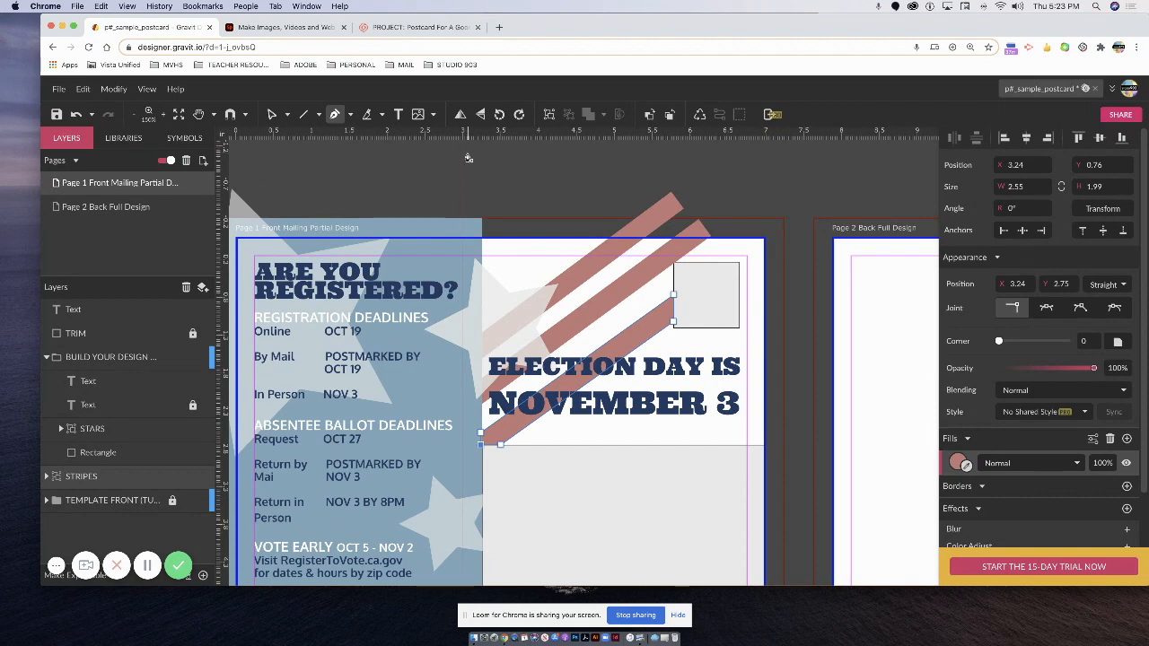
pyautogui.scroll(1, 468, 158)
pyautogui.scroll(-3, 469, 154)
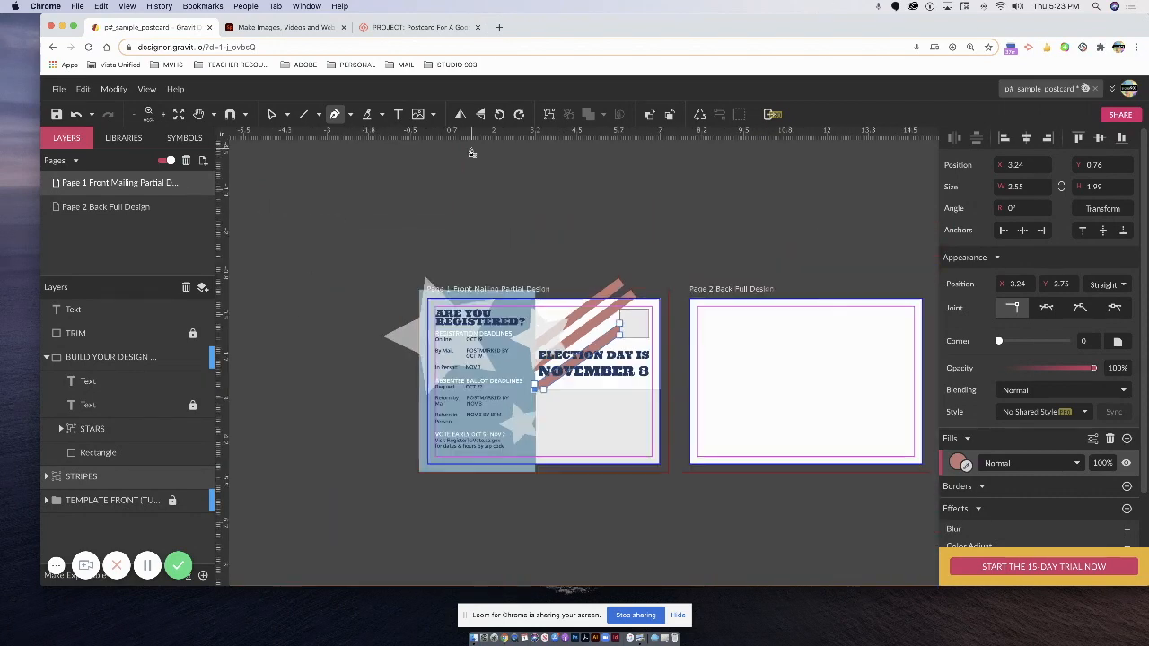
pyautogui.scroll(1, 471, 152)
pyautogui.click(377, 183)
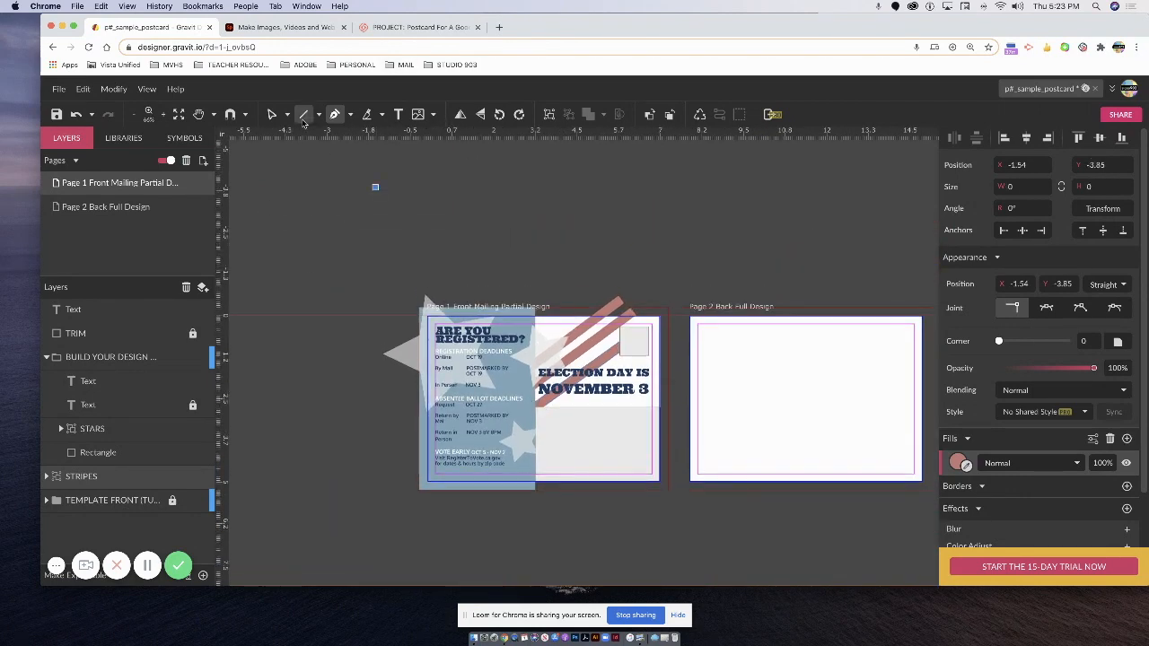
pyautogui.click(54, 115)
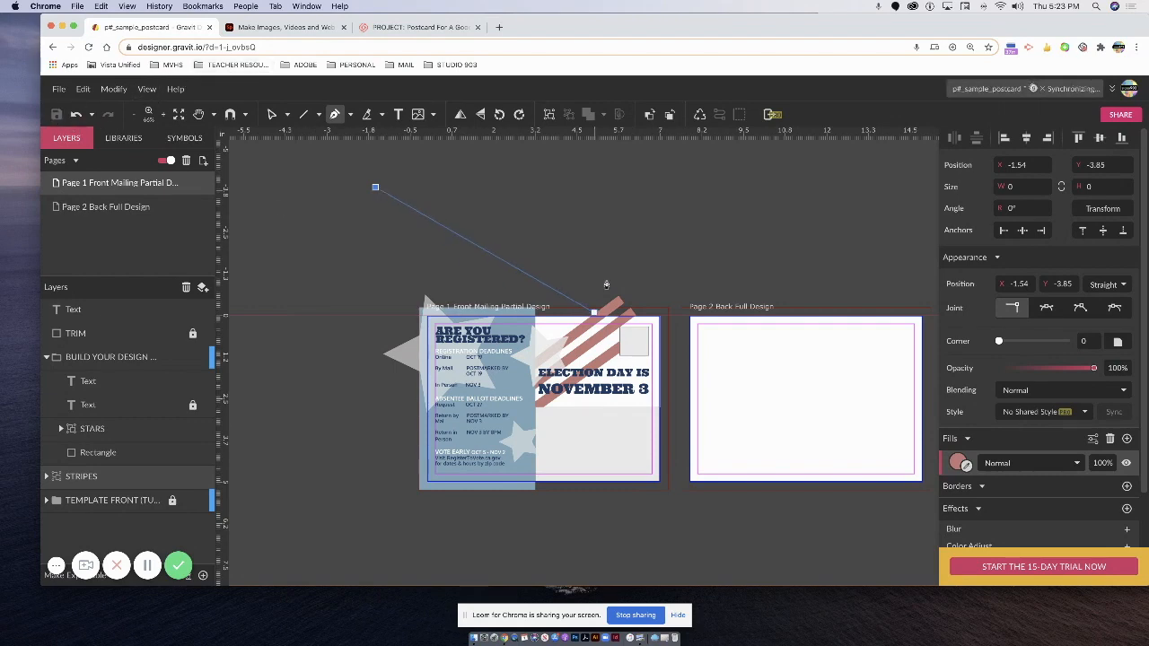
# Cancel the pen path, hide the TEMPLATE FRONT layer, show TRIM again and zoom in.
pyautogui.press('Escape')
pyautogui.press('v')
pyautogui.click(372, 184)
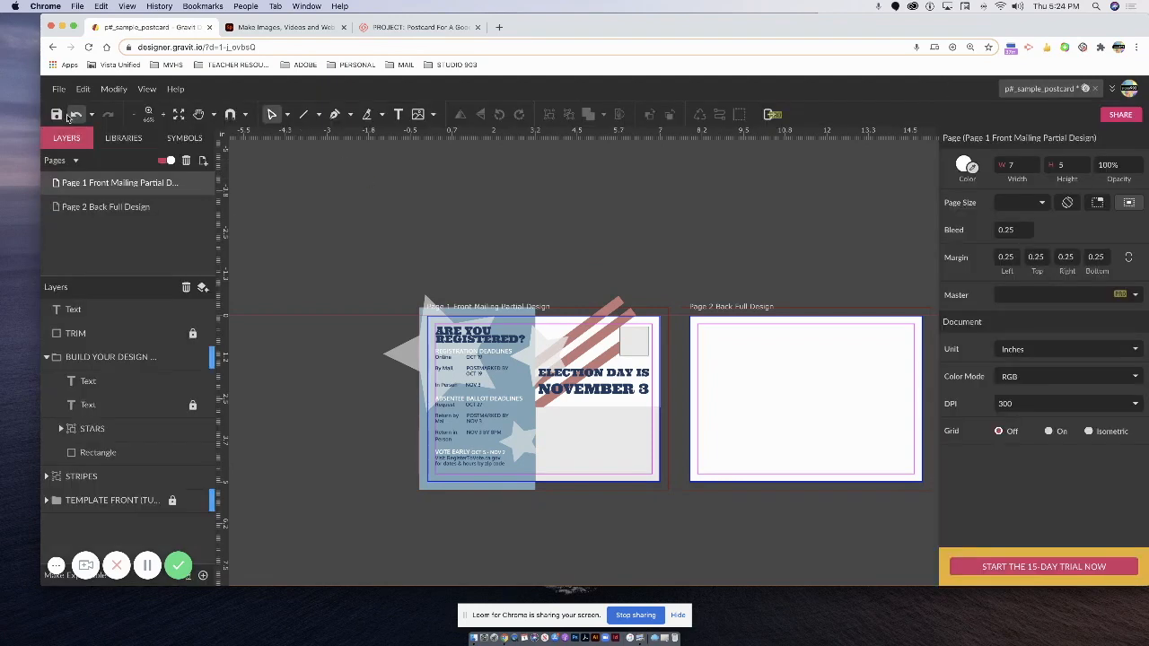
pyautogui.click(146, 90)
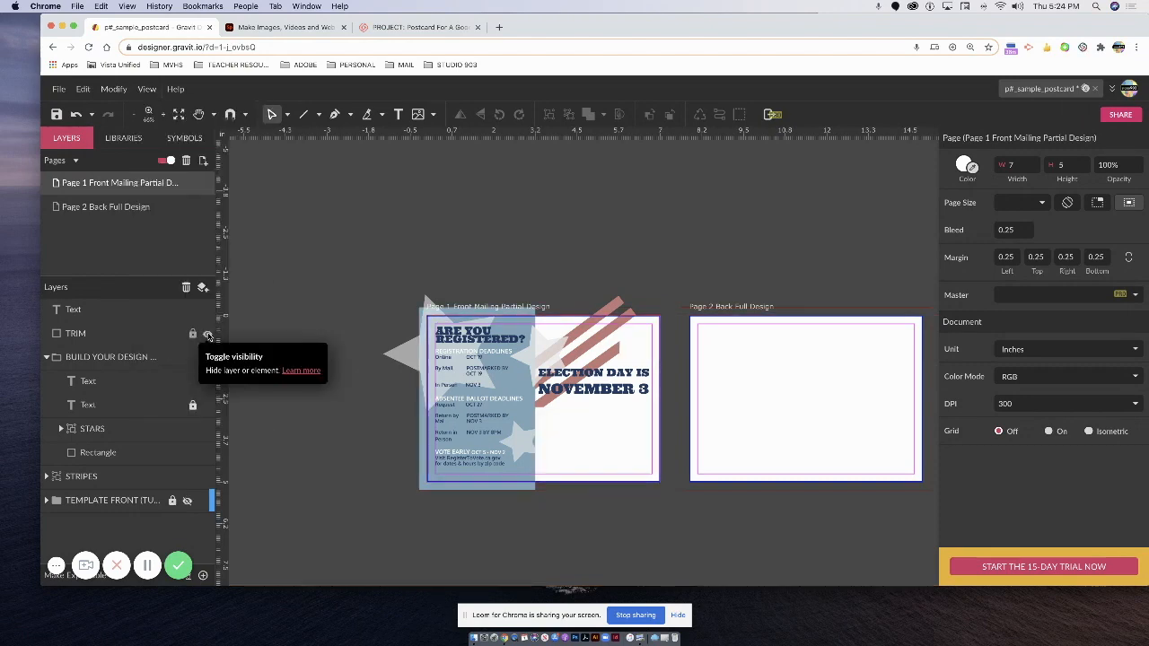
pyautogui.click(207, 334)
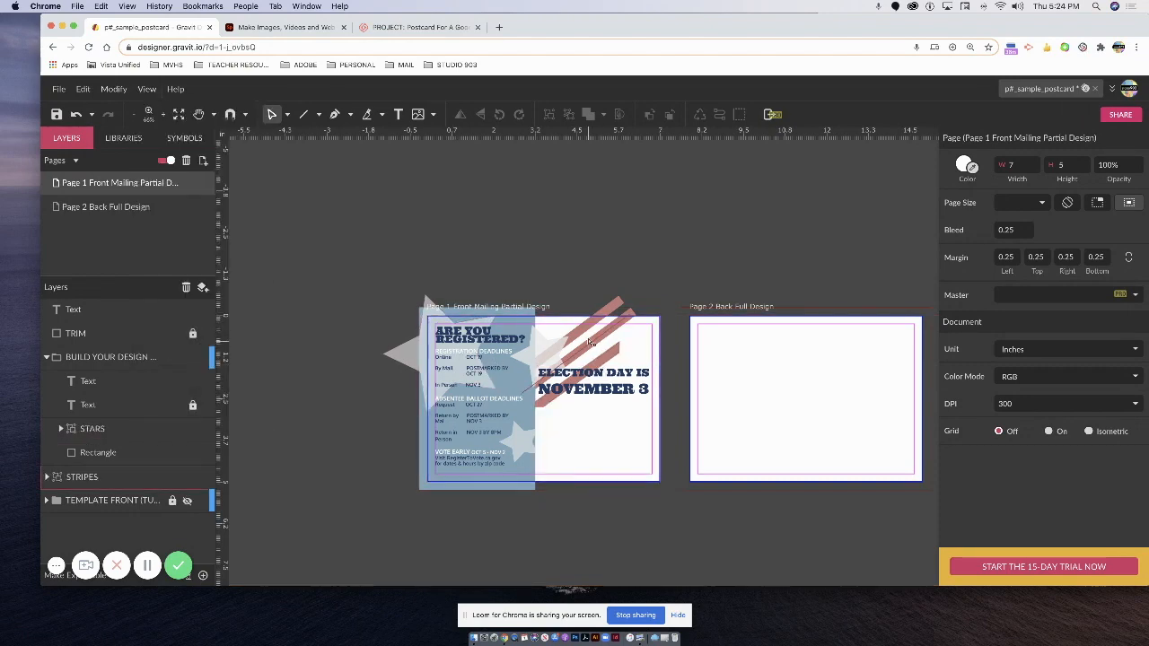
pyautogui.press('super+plus')
pyautogui.press('super+plus')
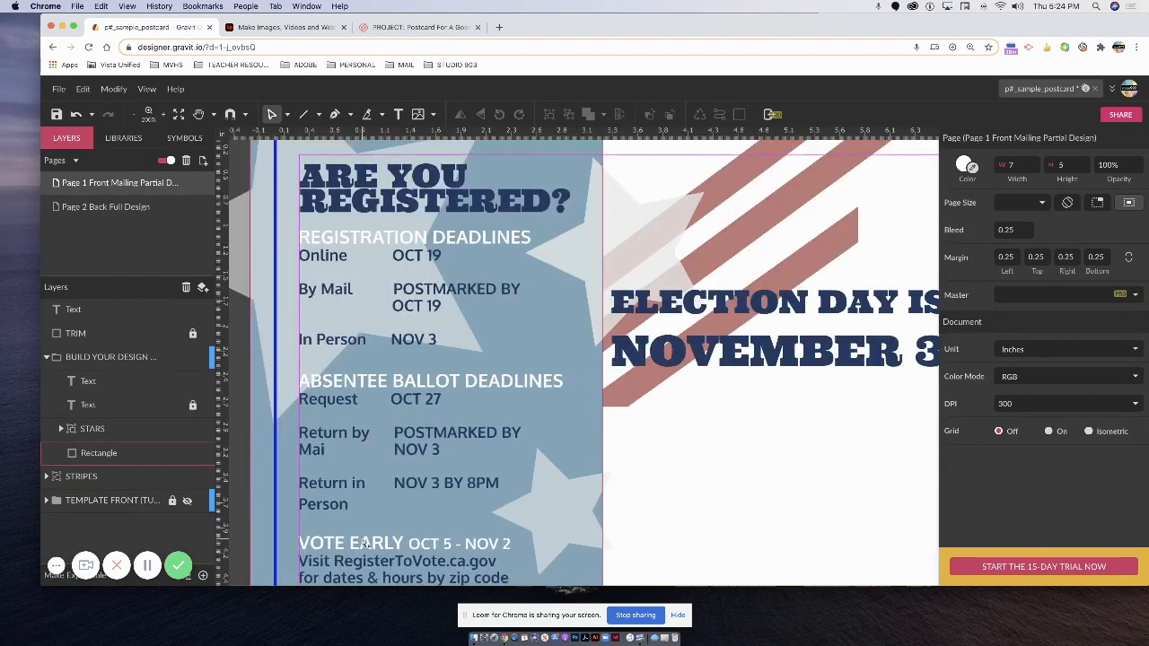
# Select the new 20pt stripe line and apply Vectorize Border, then undo it.
pyautogui.scroll(1, 366, 542)
pyautogui.press('space')
pyautogui.moveTo(372, 520); pyautogui.dragTo(250, 478)
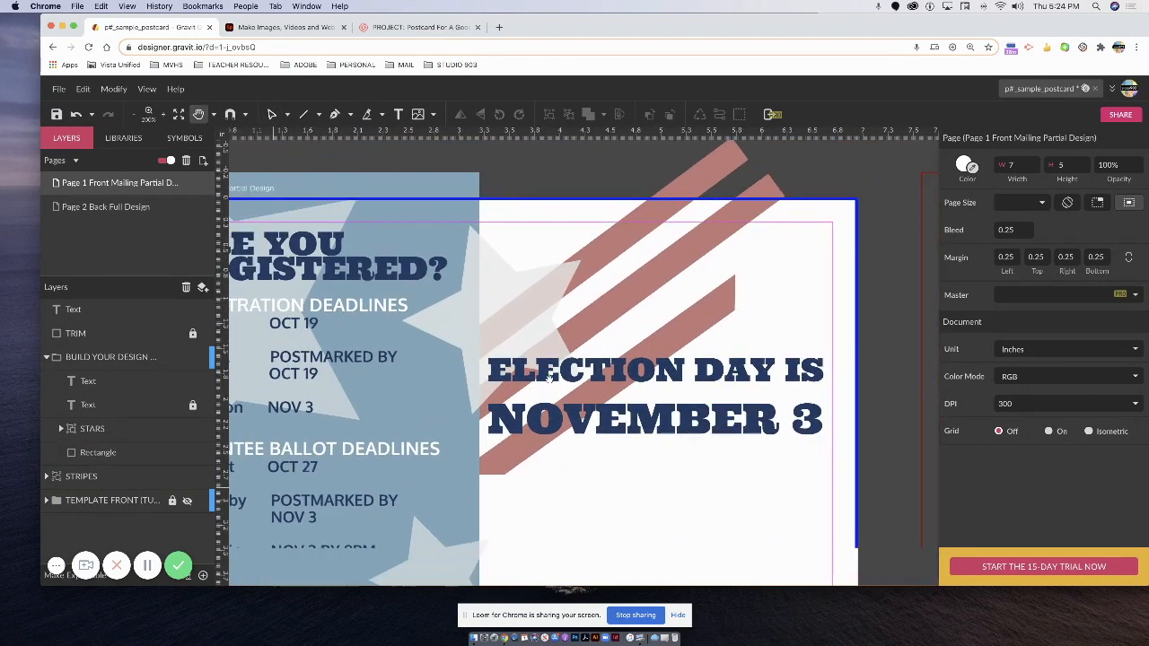
pyautogui.click(719, 167)
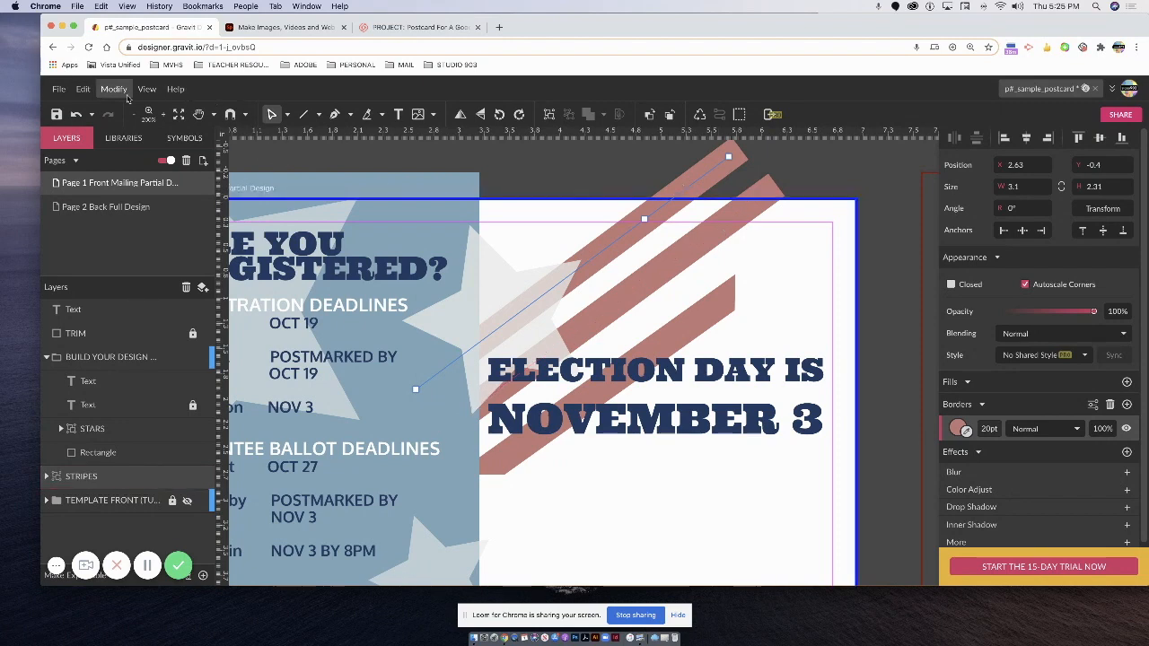
pyautogui.click(115, 89)
pyautogui.moveTo(132, 354)
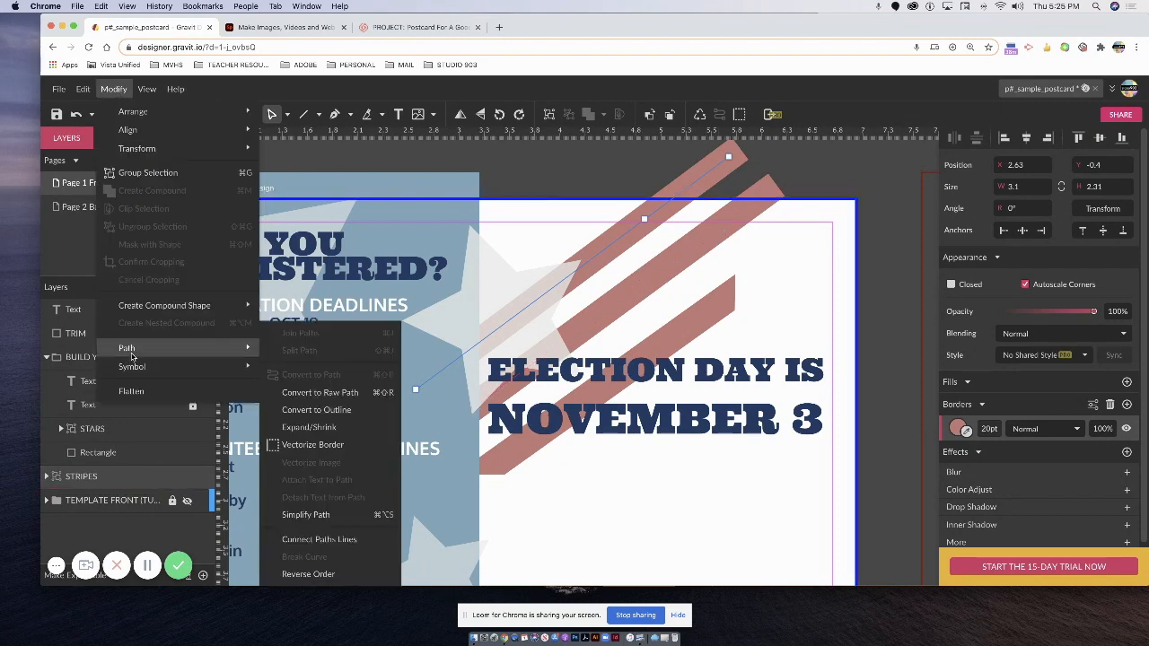
pyautogui.click(312, 446)
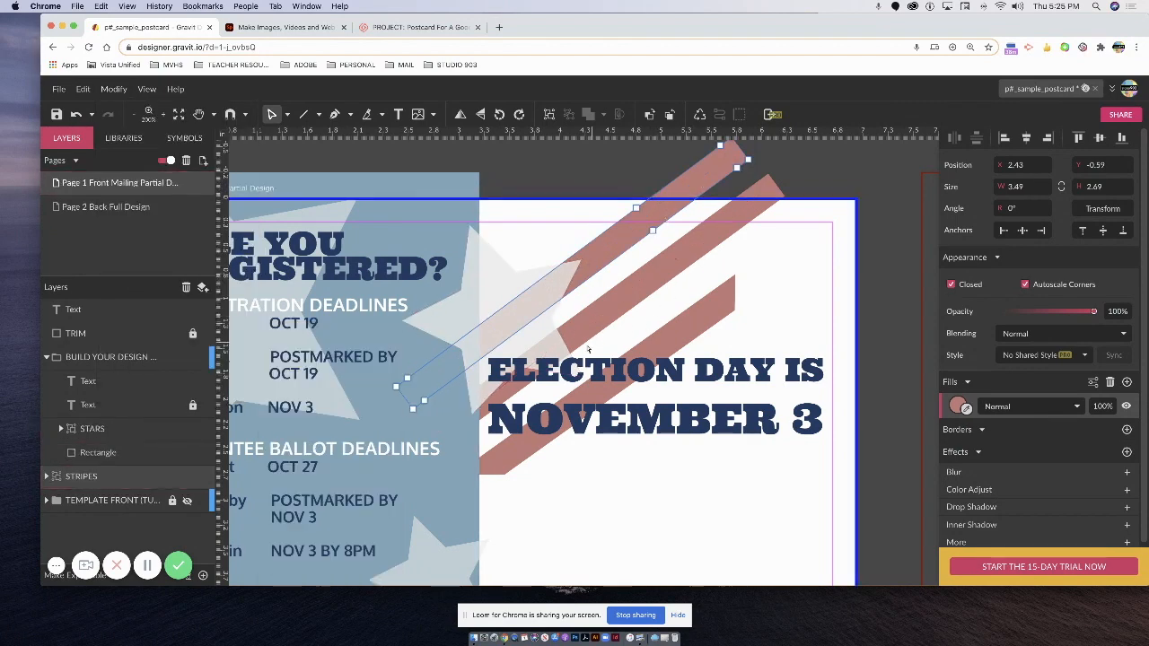
pyautogui.press('super+z')
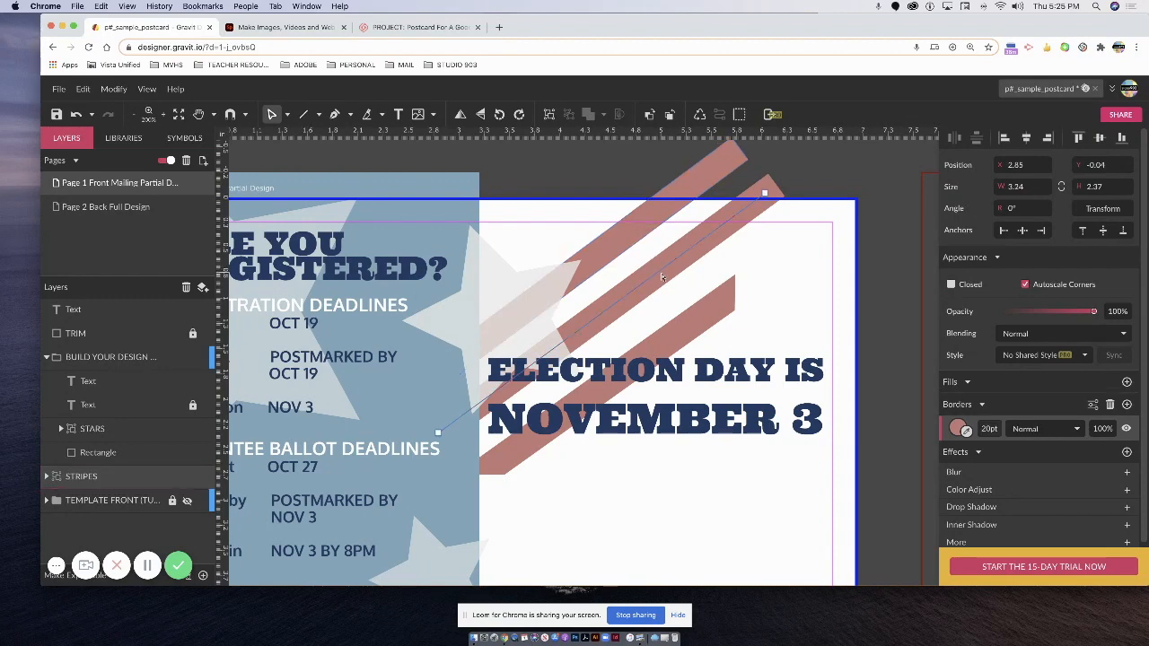
# Reapply Vectorize Border so the stripe becomes a filled 3.49 × 2.69 shape, then return to the Pointer tool.
pyautogui.click(147, 89)
pyautogui.moveTo(113, 89)
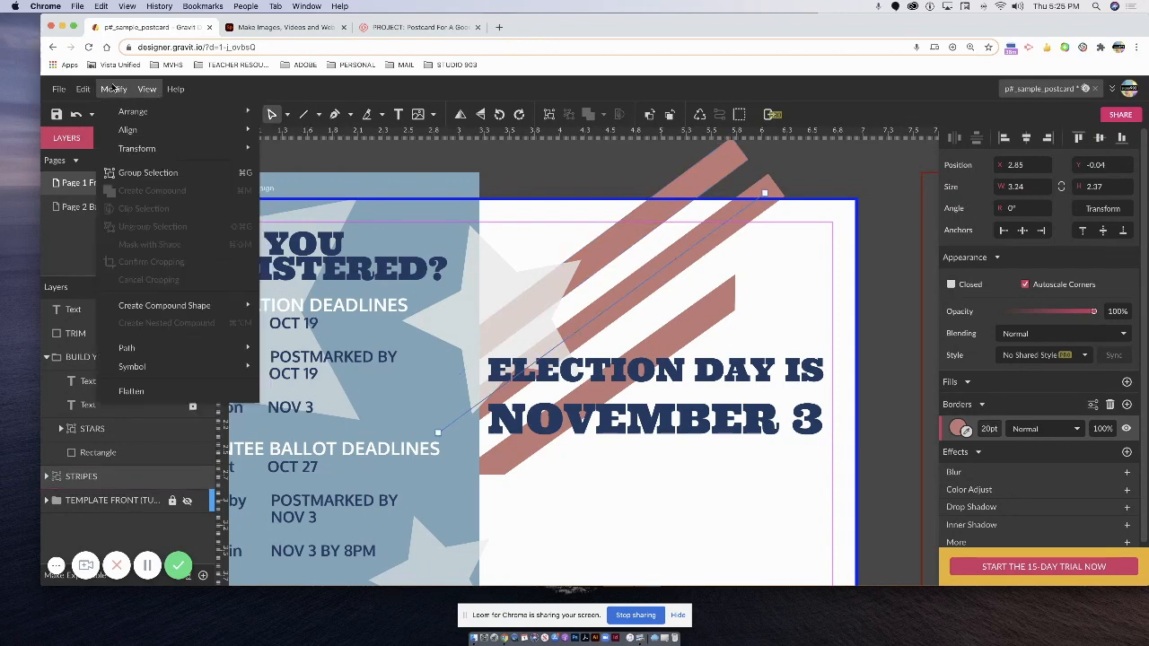
pyautogui.moveTo(174, 350)
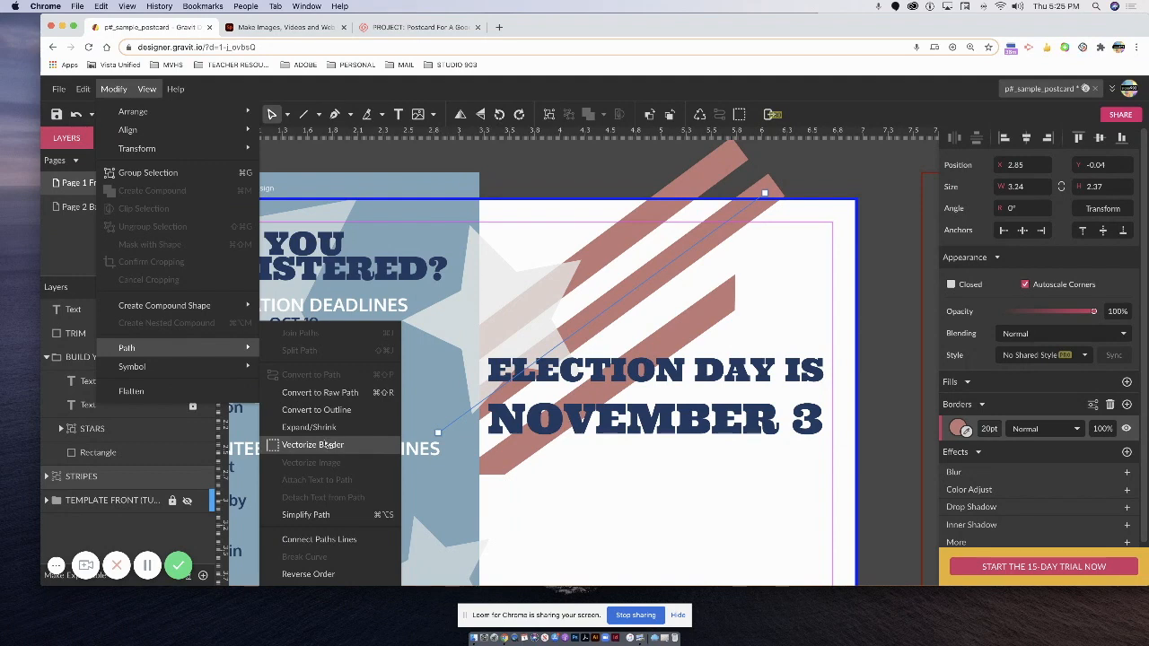
pyautogui.click(324, 445)
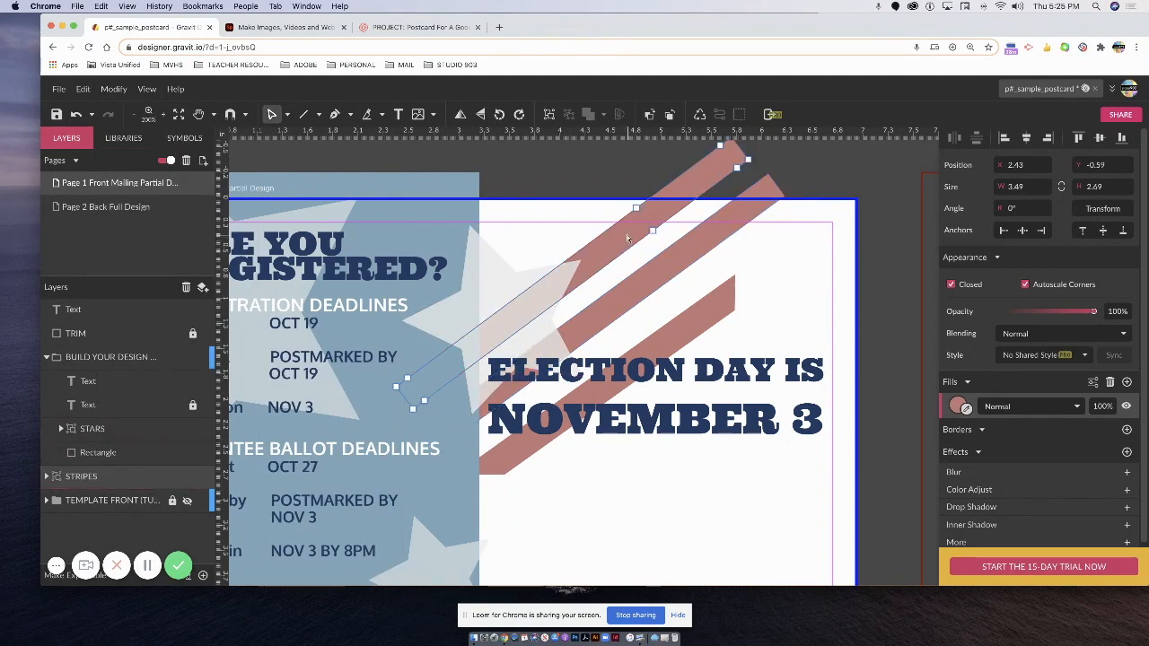
pyautogui.click(286, 115)
pyautogui.click(305, 136)
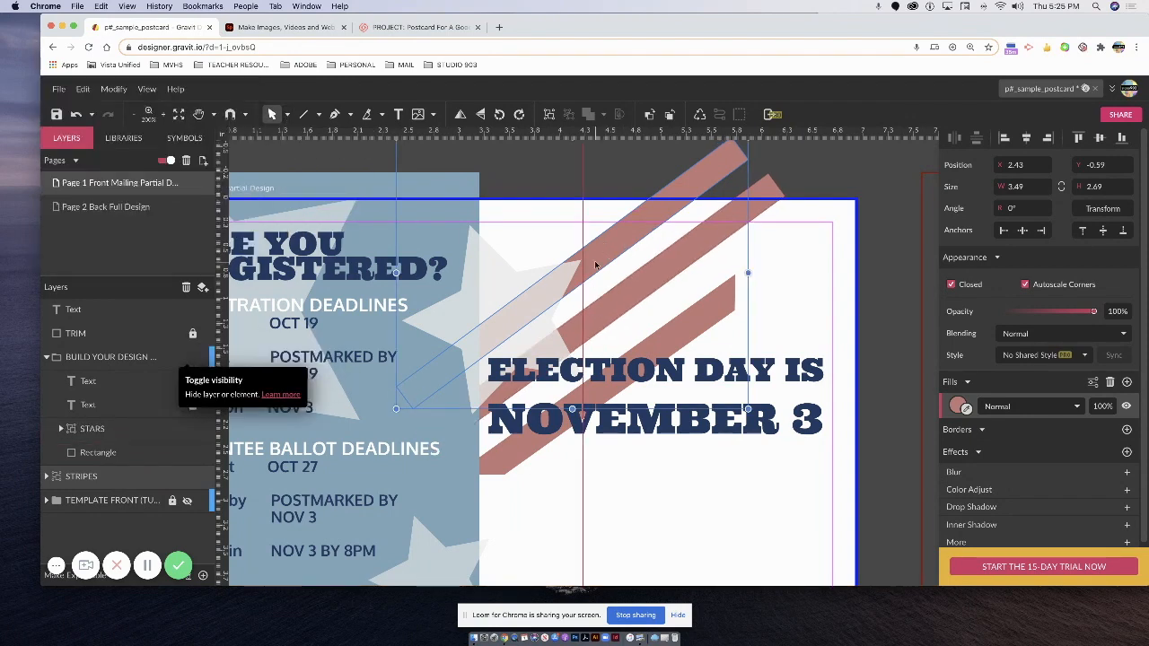
# Move the new stripe up and left, comparing its position against the other stripes.
pyautogui.rightClick(598, 263)
pyautogui.press('super+z')
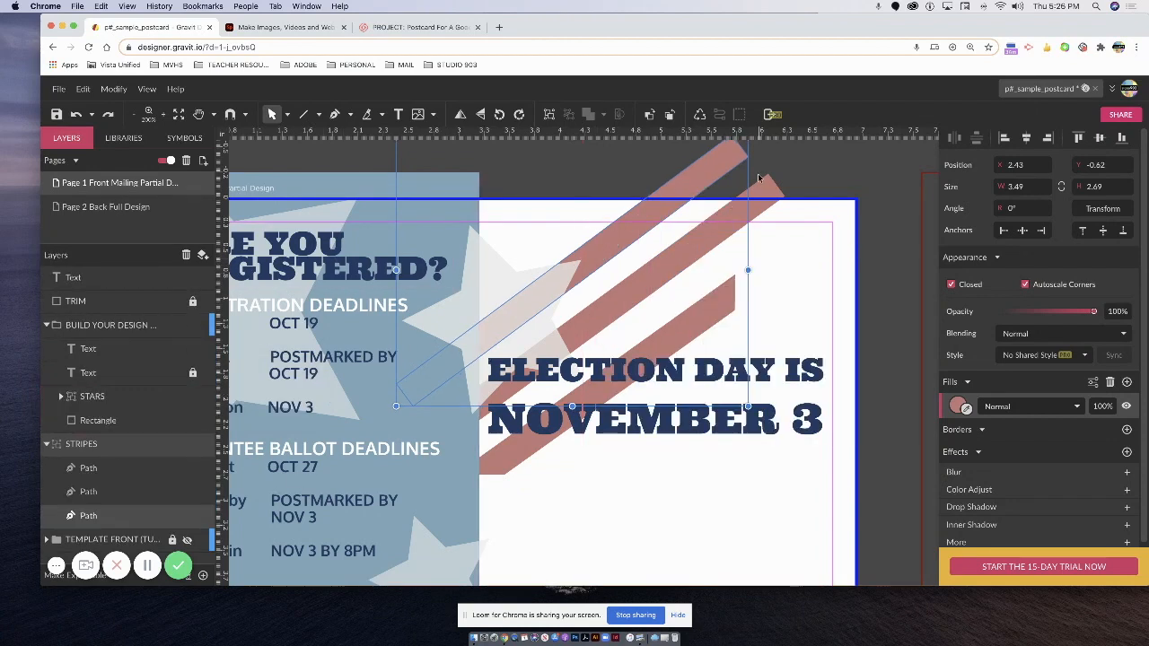
pyautogui.moveTo(663, 202); pyautogui.dragTo(626, 165)
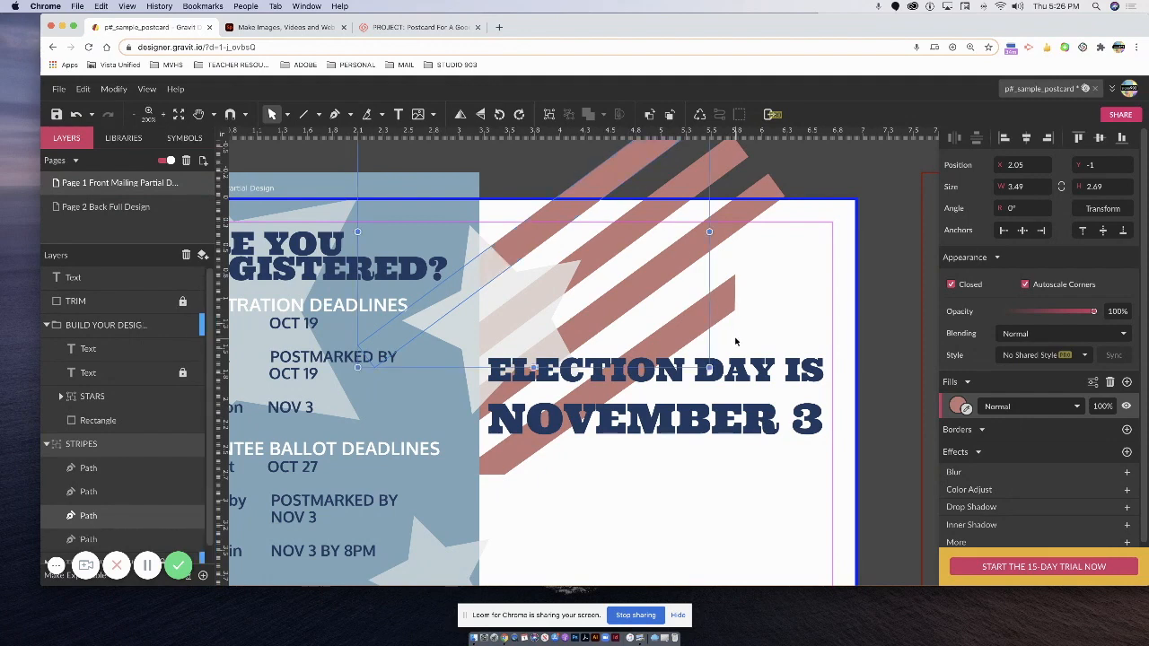
pyautogui.click(654, 337)
pyautogui.click(634, 305)
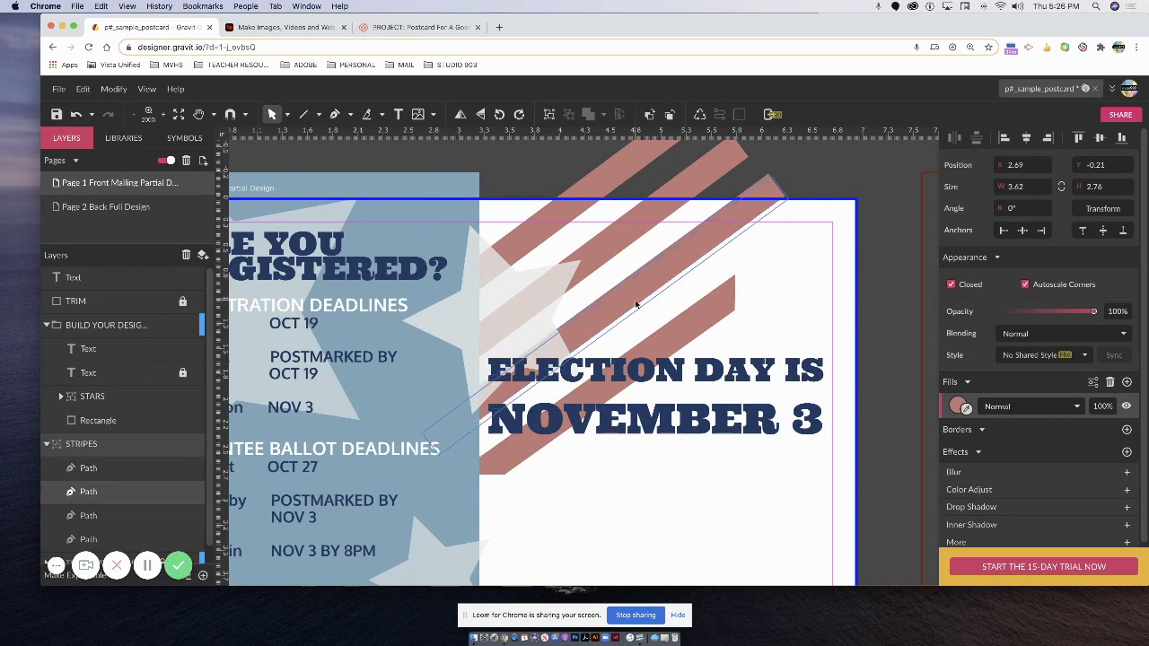
pyautogui.click(634, 305)
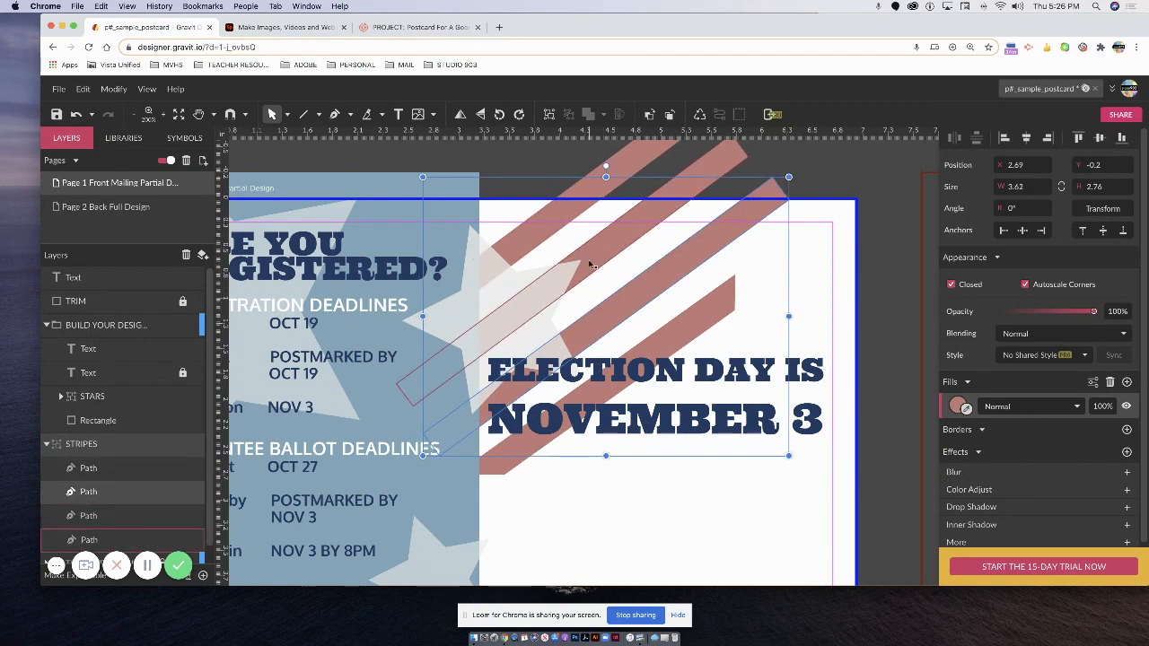
# Save the postcard and zoom out to show the front and back pages.
pyautogui.click(54, 114)
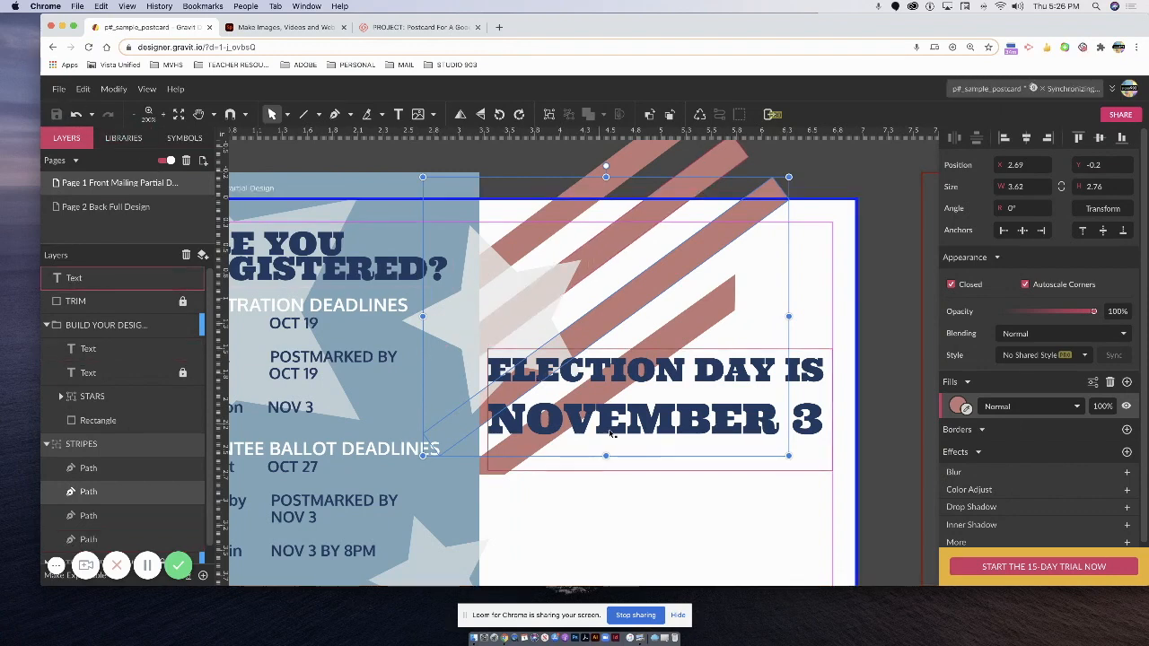
pyautogui.press('super+minus')
pyautogui.press('space')
pyautogui.moveTo(672, 437); pyautogui.dragTo(438, 334)
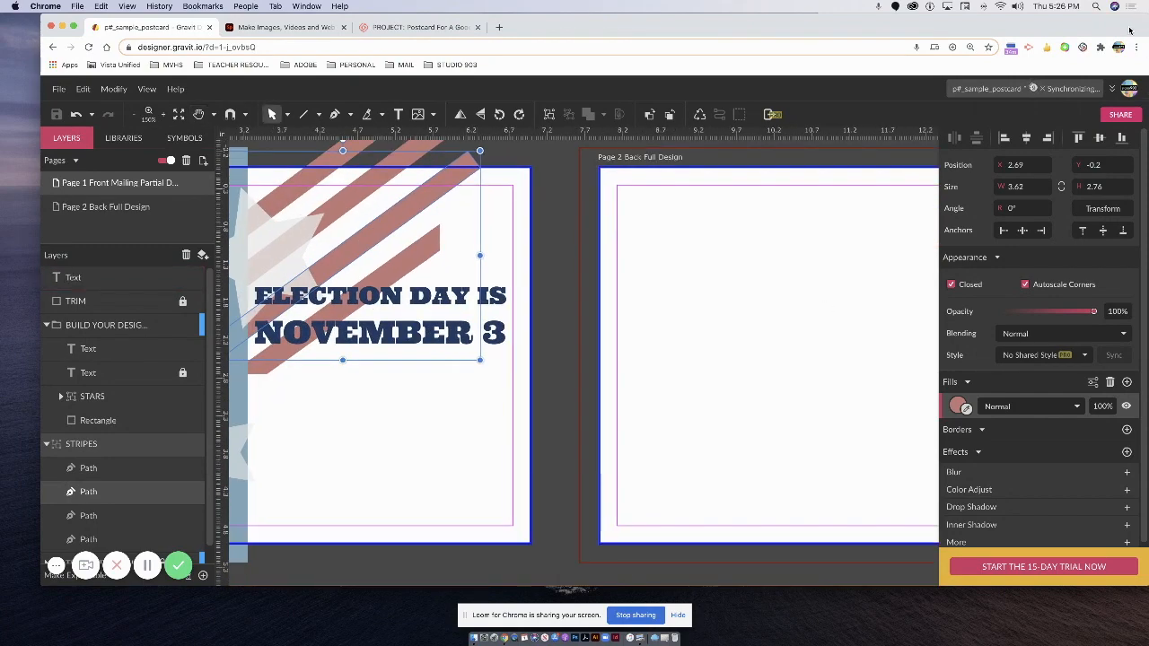
# View the IMG_3790.JPG sketch from the POSTCARD FOR A CAUSE folder in Preview, then close it.
pyautogui.moveTo(664, 27); pyautogui.dragTo(559, 27)
pyautogui.click(1080, 136)
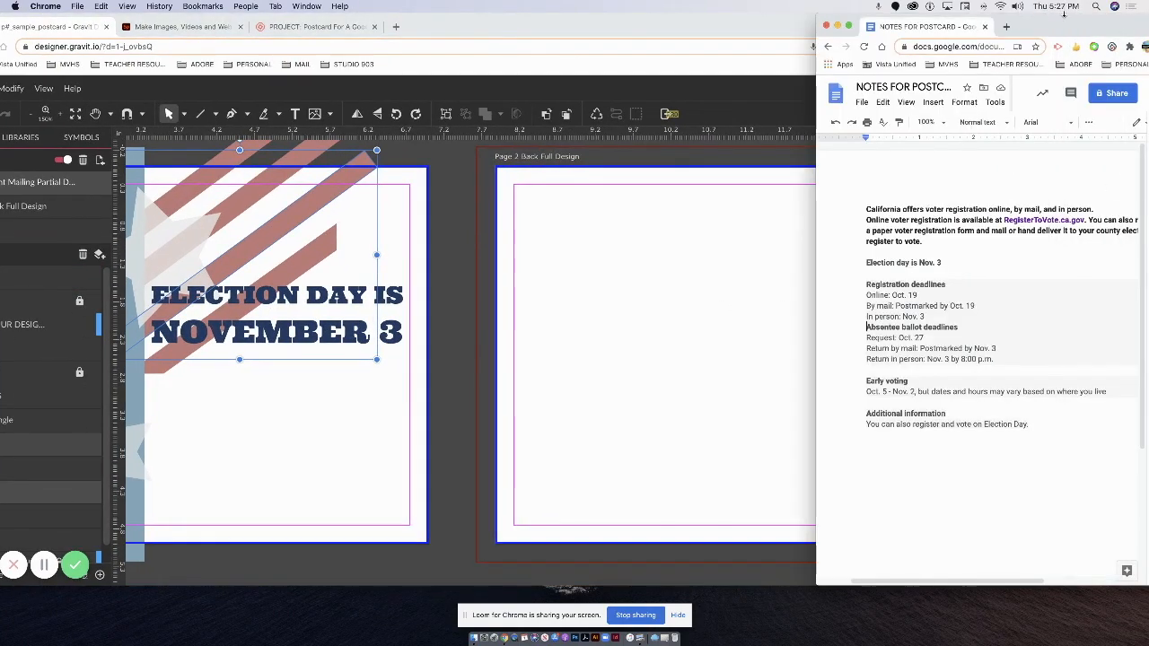
pyautogui.moveTo(1068, 27); pyautogui.dragTo(1068, 235)
pyautogui.doubleClick(1104, 36)
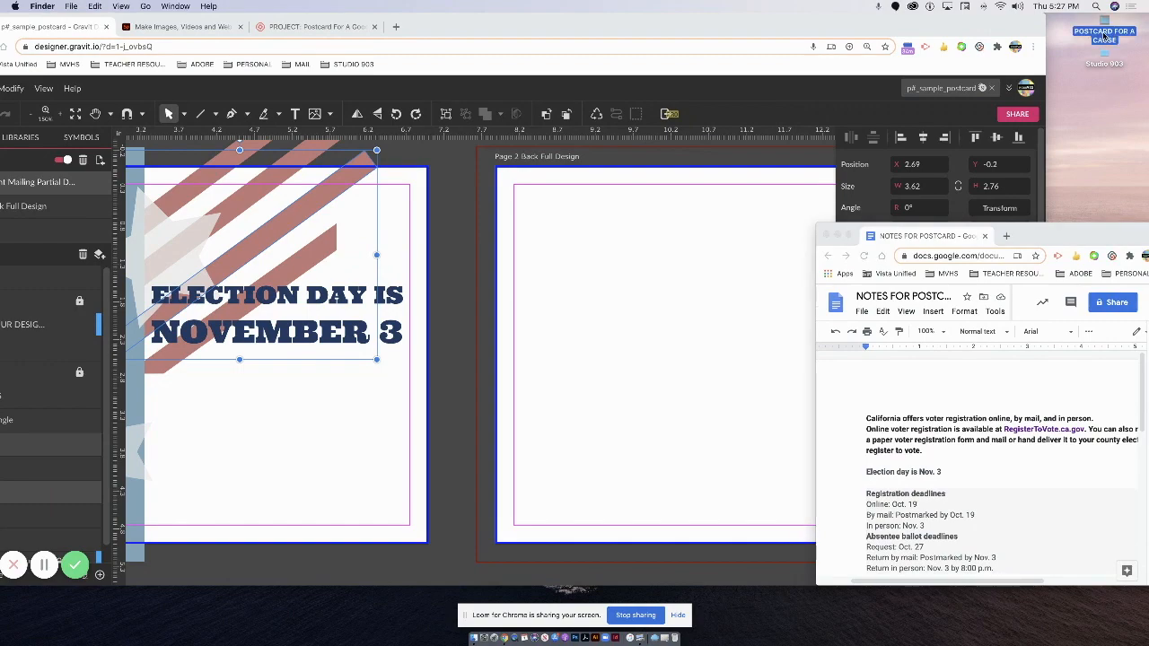
pyautogui.doubleClick(814, 144)
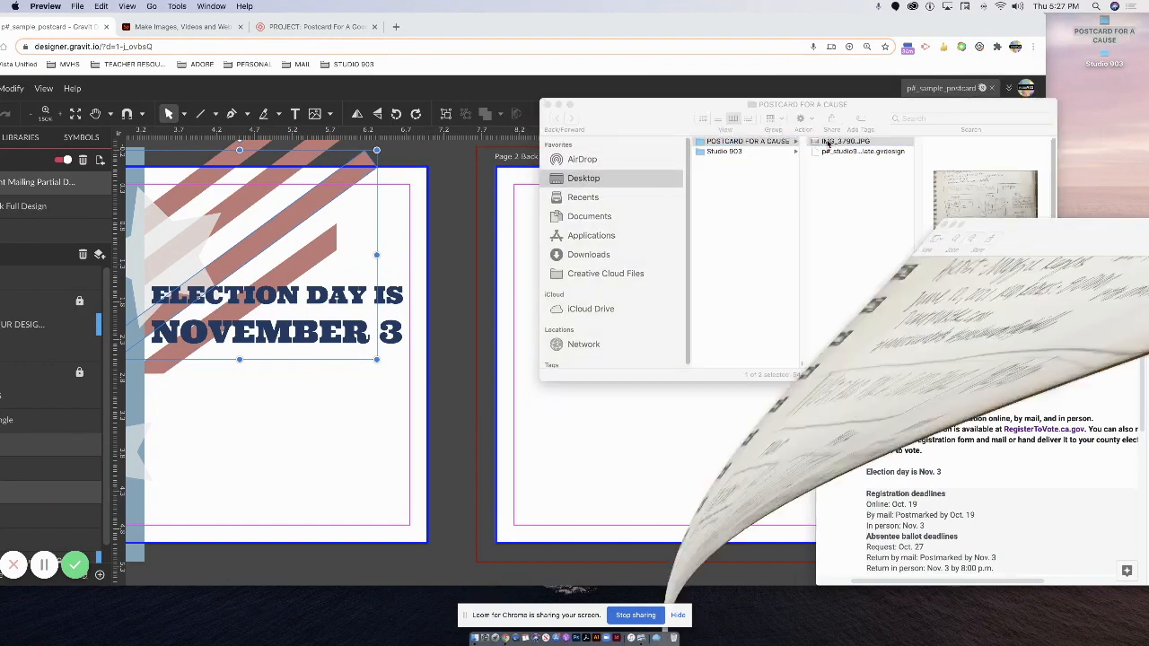
pyautogui.moveTo(1072, 55); pyautogui.dragTo(402, 76)
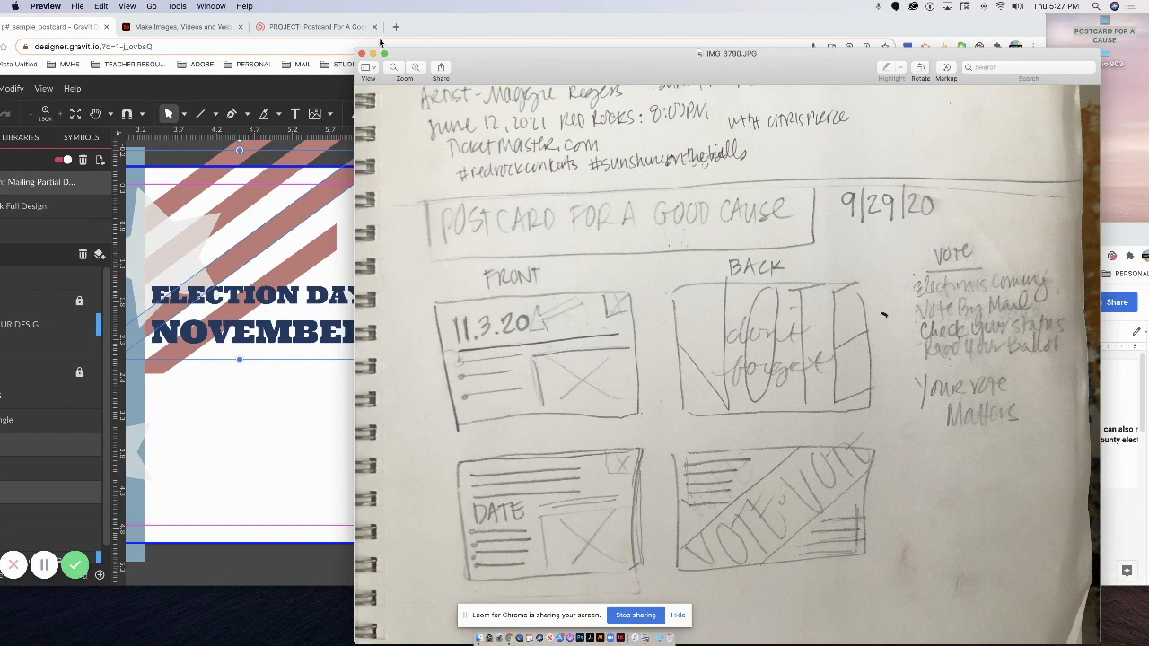
pyautogui.click(361, 55)
pyautogui.click(1066, 314)
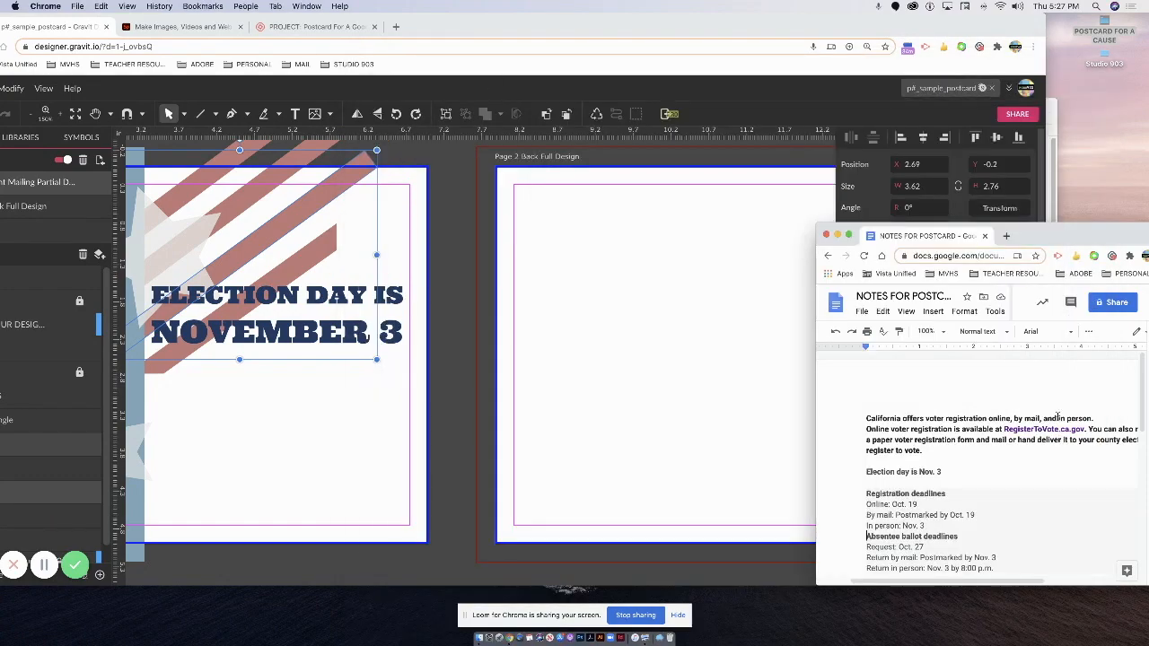
# Enlarge the Docs notes window and select its first lines through RegisterToVote.ca.gov, then return to Gravit.
pyautogui.moveTo(1047, 235); pyautogui.dragTo(1005, 73)
pyautogui.moveTo(1134, 418); pyautogui.dragTo(1146, 577)
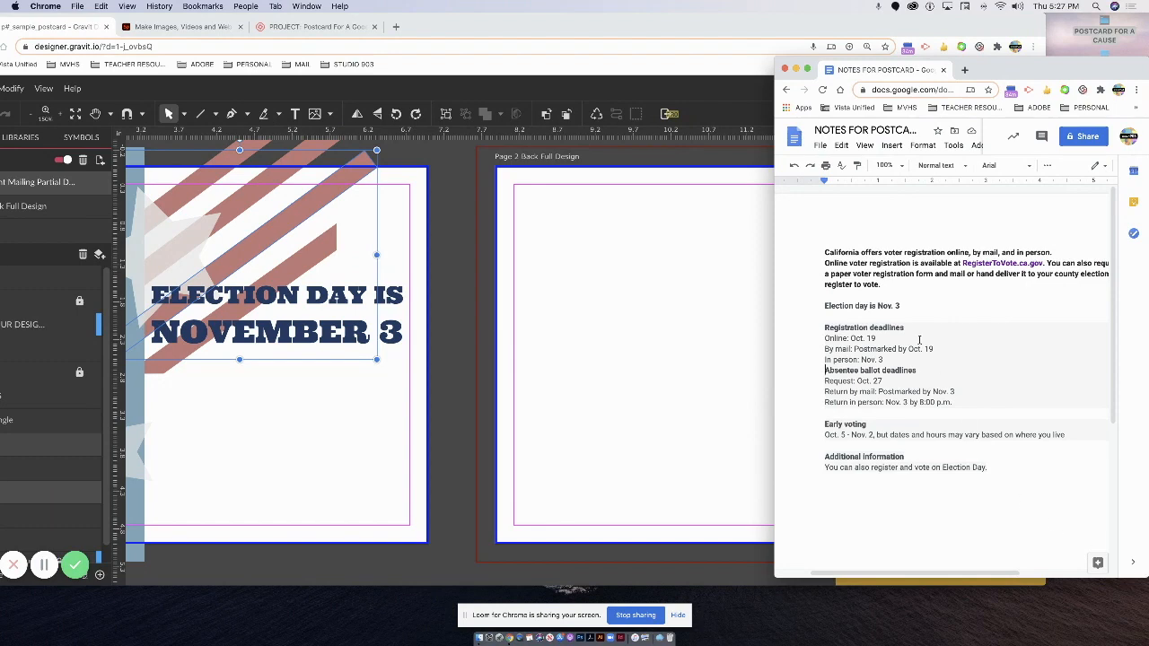
pyautogui.moveTo(824, 251); pyautogui.dragTo(1060, 253)
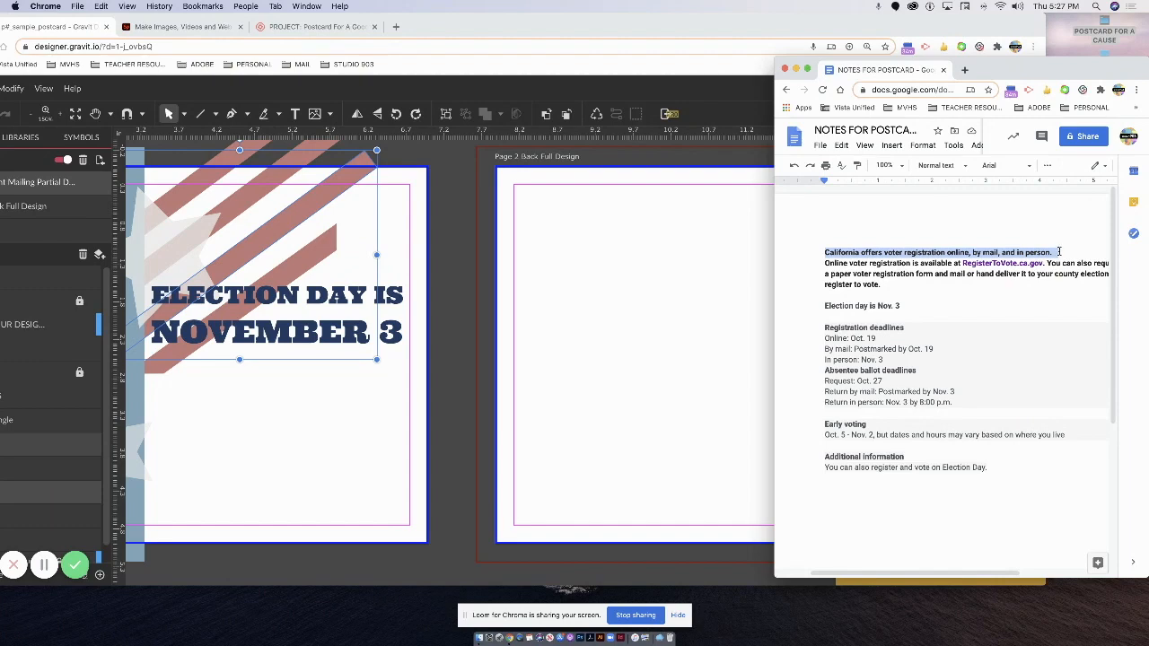
pyautogui.moveTo(1042, 254); pyautogui.dragTo(1039, 263)
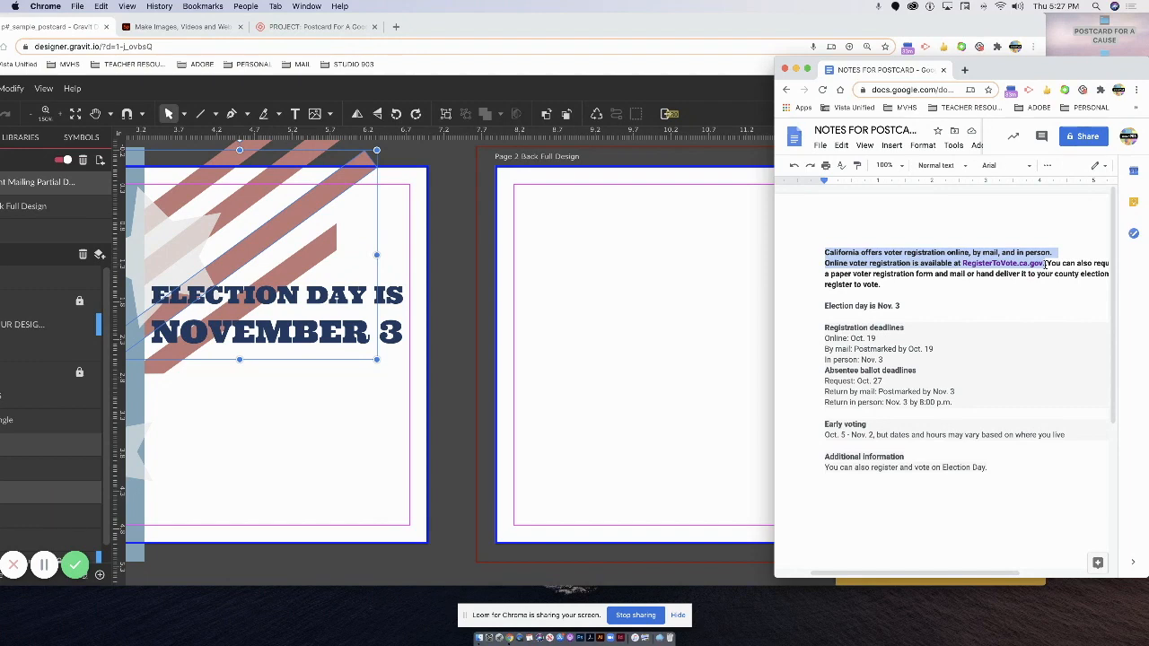
pyautogui.click(483, 246)
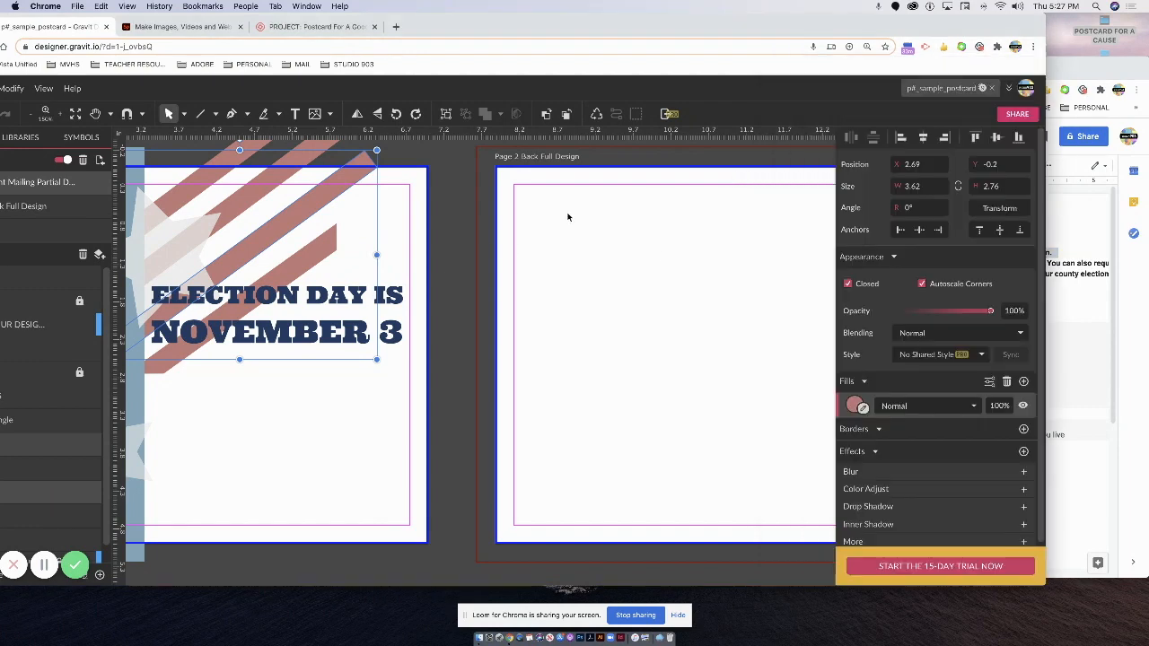
# Narrow the Gravit window beside the notes and show Page 2 Back Full Design on the canvas.
pyautogui.moveTo(1045, 110); pyautogui.dragTo(892, 115)
pyautogui.hscroll(1, 439, 230)
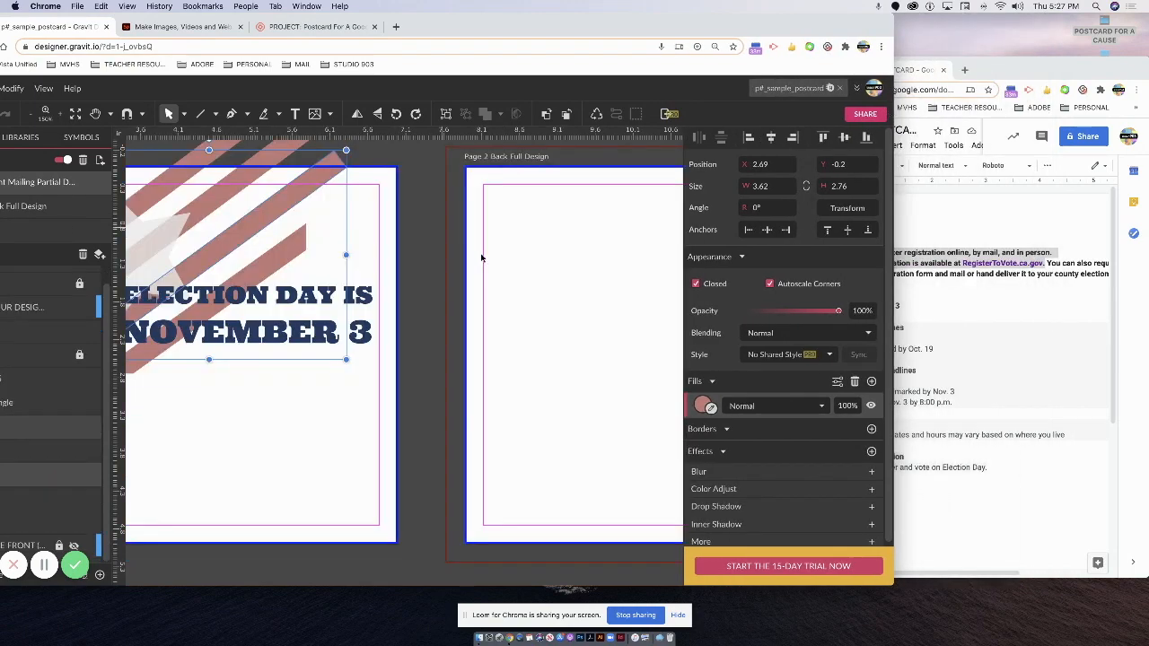
pyautogui.click(482, 257)
pyautogui.moveTo(501, 31); pyautogui.dragTo(573, 30)
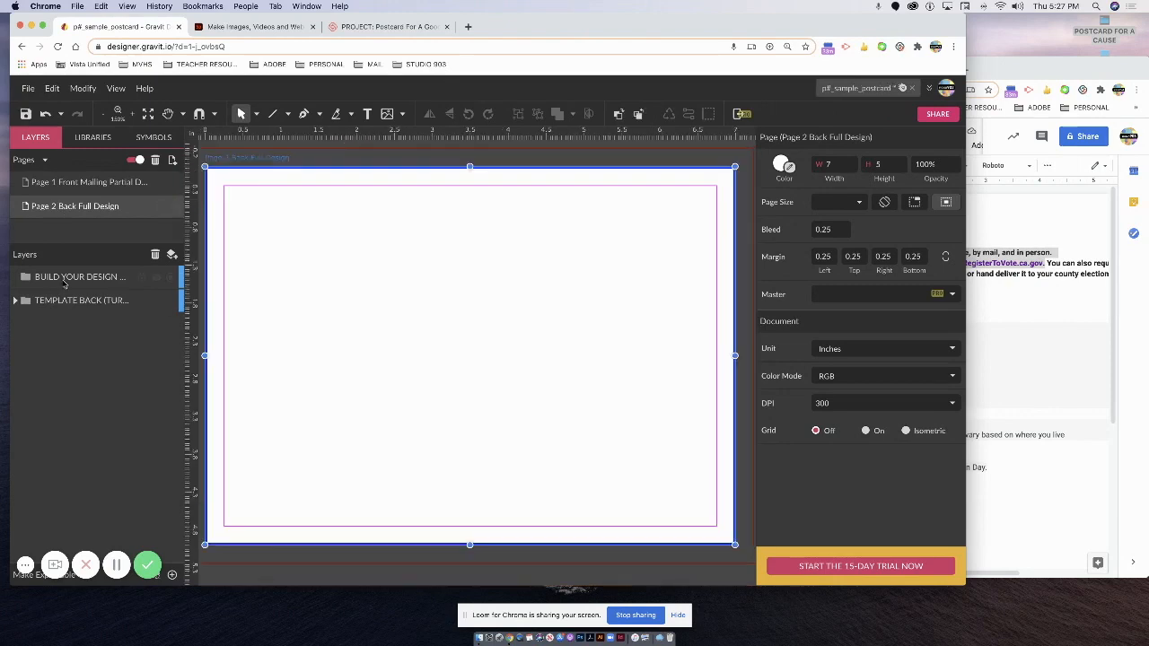
pyautogui.click(68, 280)
pyautogui.click(367, 115)
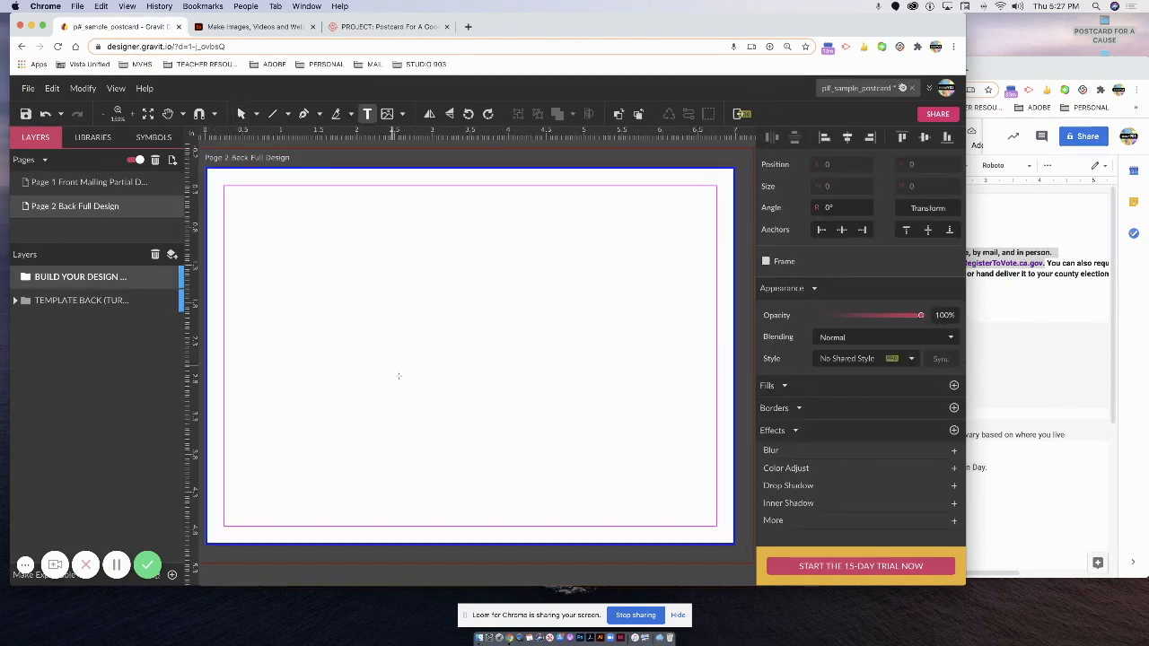
# Place a 'Your text here' text box on Page 2 and fit the Gravit window beside the notes.
pyautogui.click(301, 265)
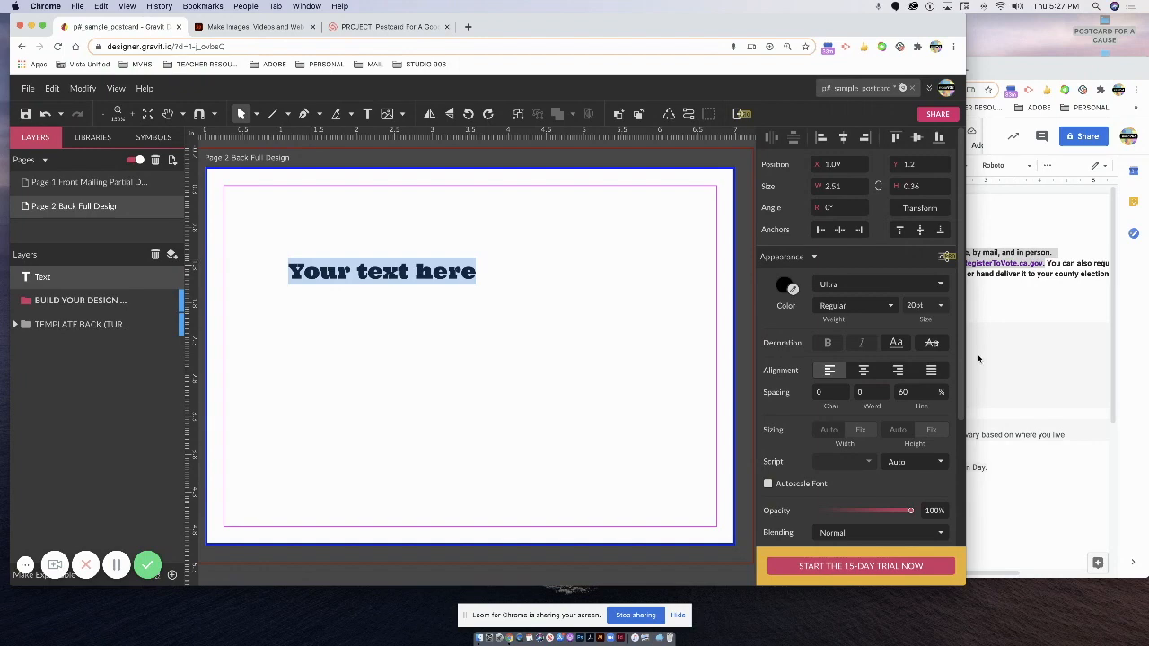
pyautogui.click(1011, 285)
pyautogui.write('C')
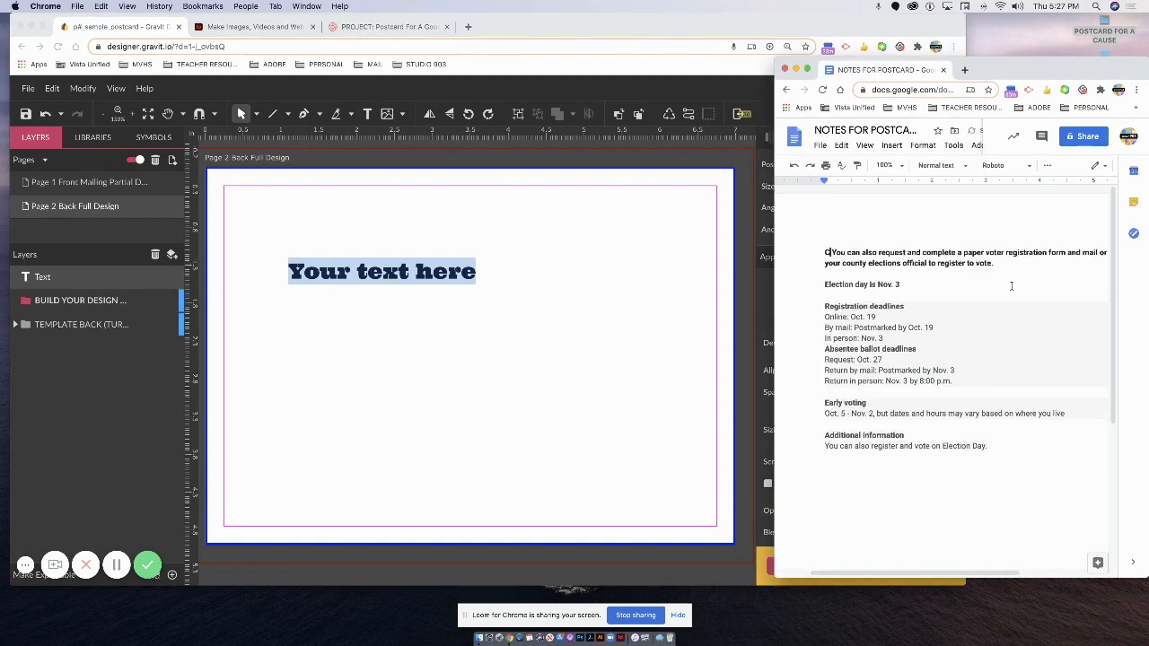
pyautogui.click(371, 308)
pyautogui.click(955, 268)
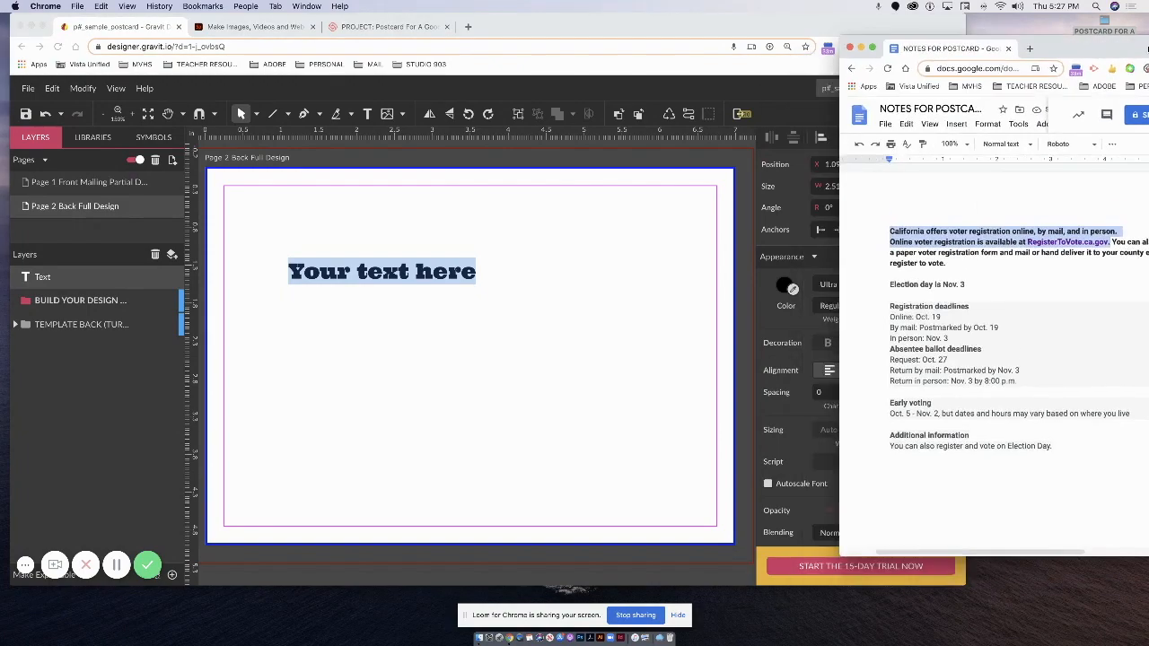
pyautogui.click(287, 314)
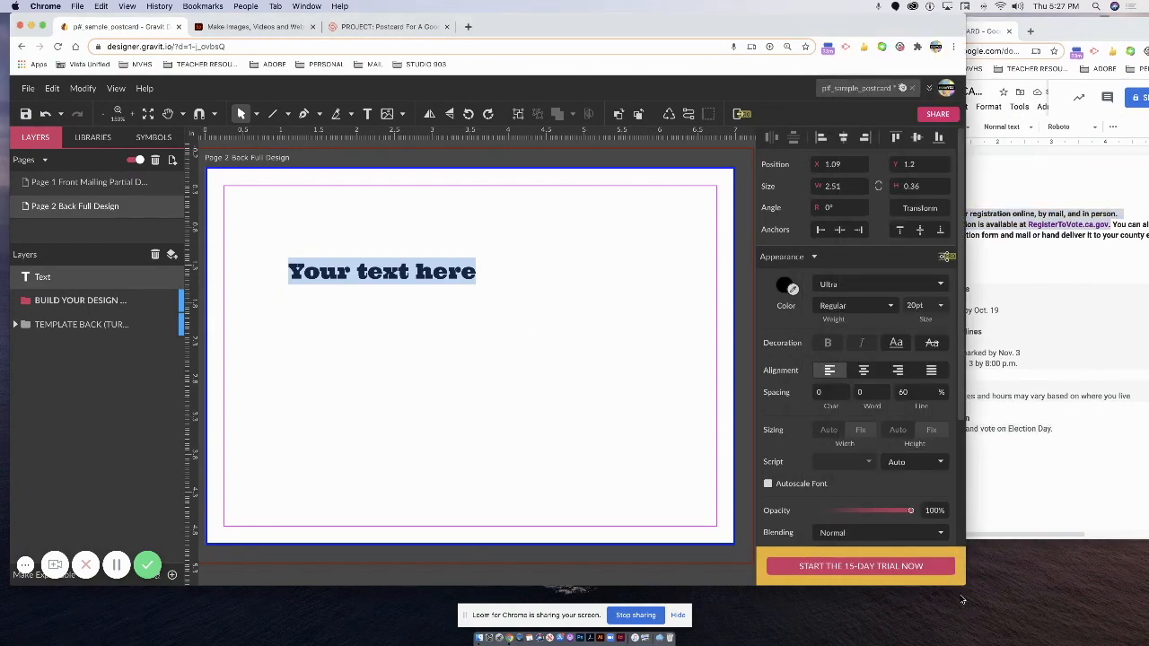
pyautogui.moveTo(962, 582); pyautogui.dragTo(826, 619)
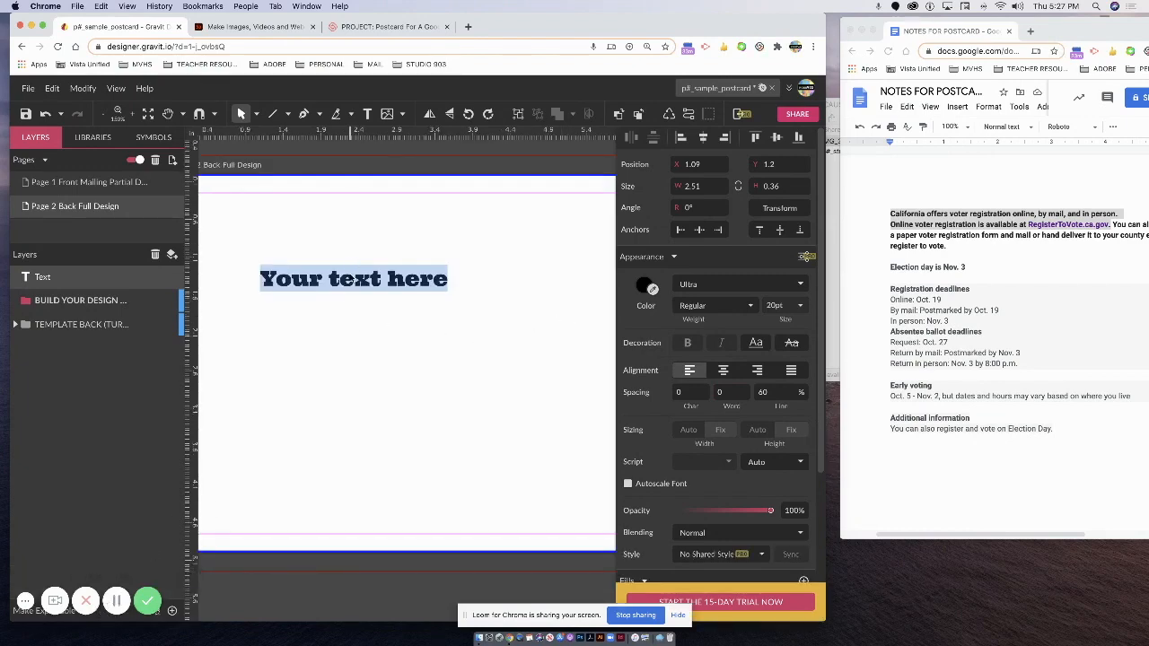
# Fill the Page 2 text box with the California registration lines ending in RegisterToVote.CA.gov.
pyautogui.write('CALFORNIA')
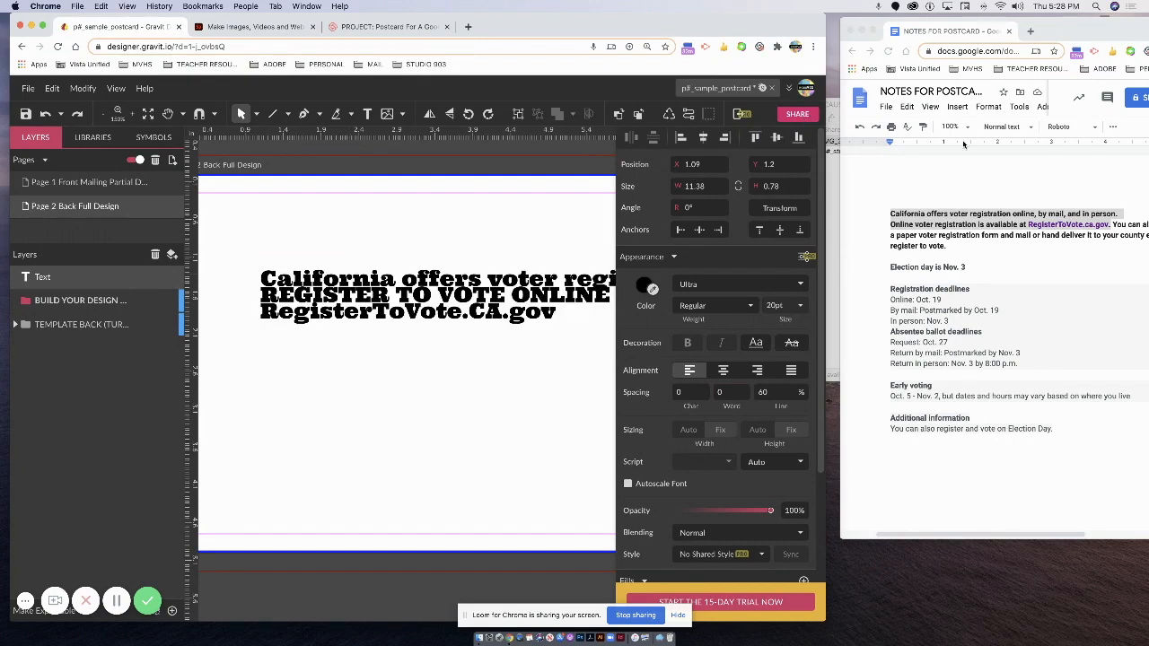
pyautogui.moveTo(826, 148); pyautogui.dragTo(918, 158)
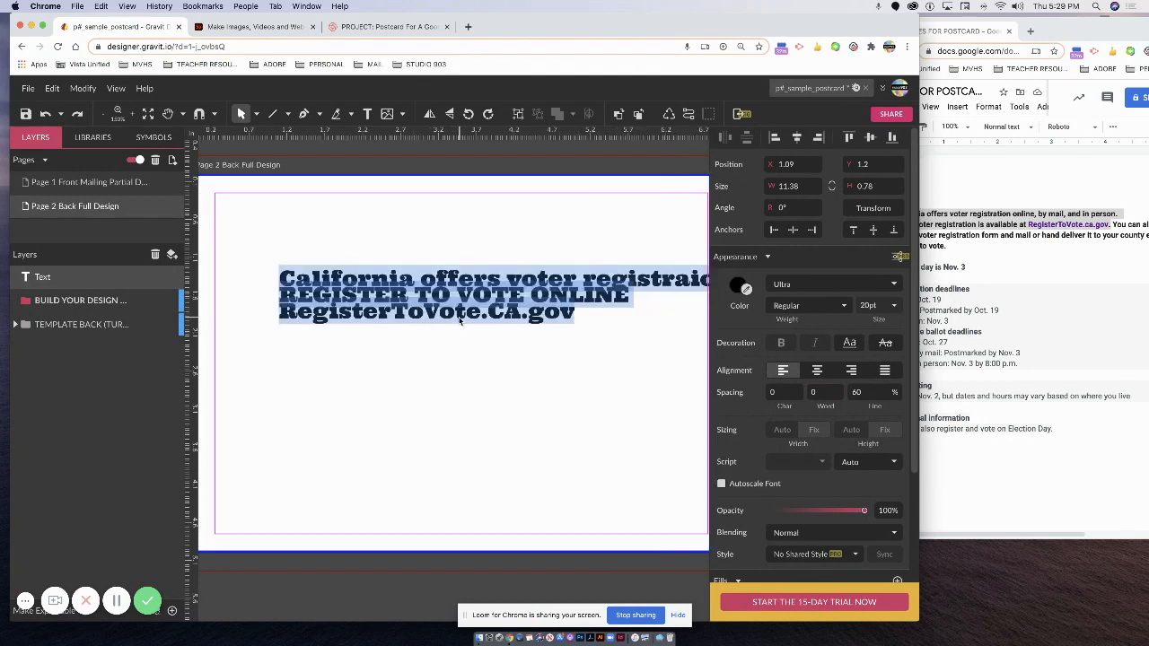
pyautogui.click(1070, 265)
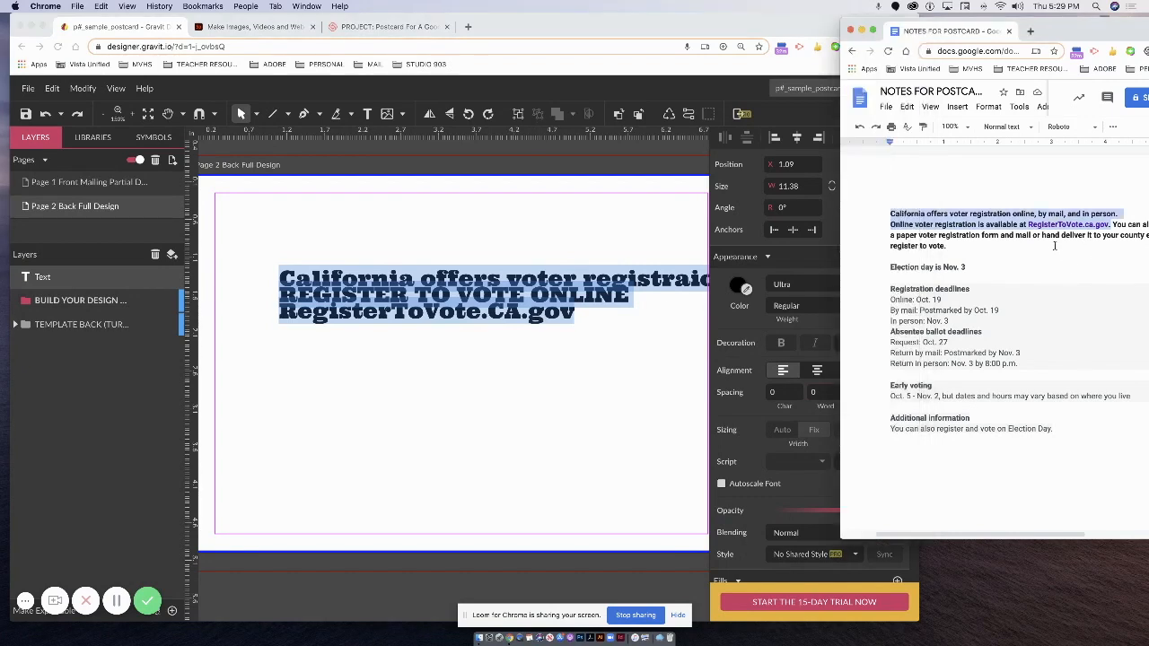
pyautogui.click(446, 278)
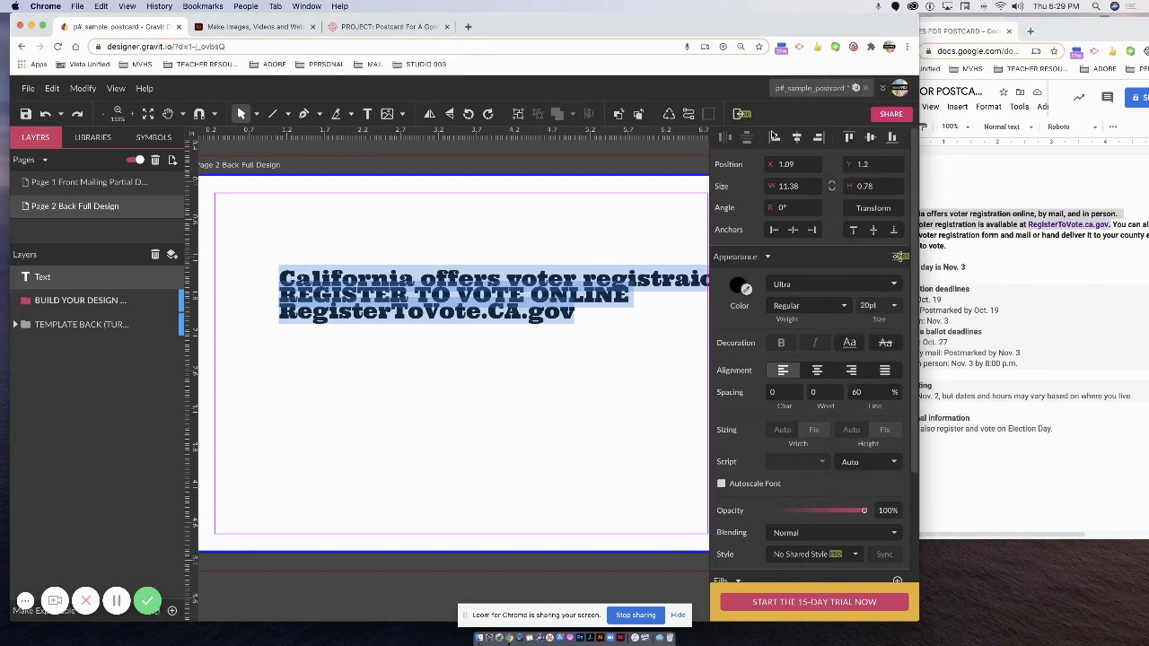
pyautogui.moveTo(920, 39); pyautogui.dragTo(1148, 39)
pyautogui.doubleClick(429, 302)
pyautogui.click(327, 279)
pyautogui.moveTo(329, 279); pyautogui.dragTo(671, 292)
pyautogui.press('super+minus')
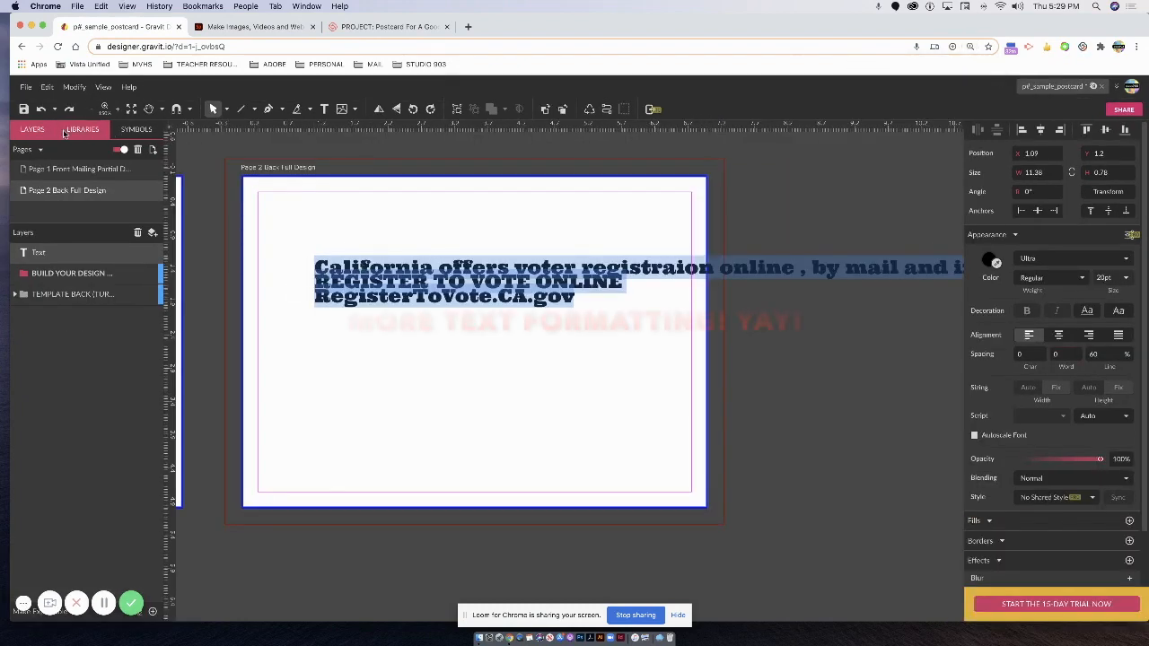
# Finish editing the registration text and highlight part of the ELECTION DAY IS headline.
pyautogui.click(356, 269)
pyautogui.moveTo(358, 269); pyautogui.dragTo(269, 249)
pyautogui.click(331, 267)
pyautogui.press('Escape')
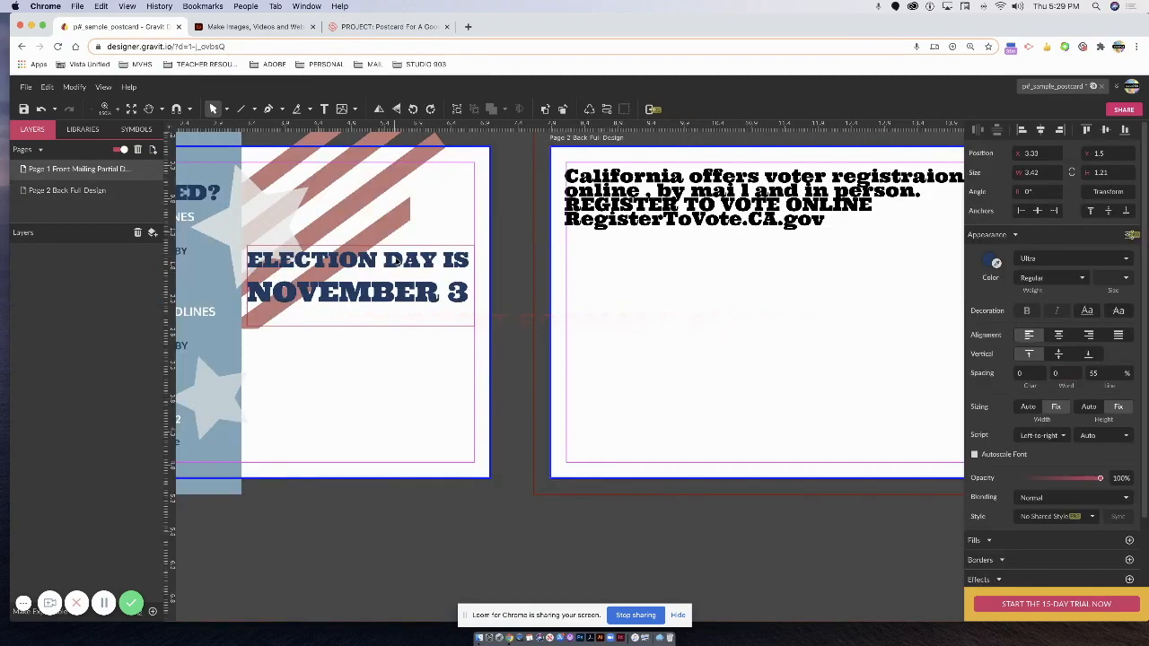
pyautogui.click(399, 260)
pyautogui.doubleClick(399, 260)
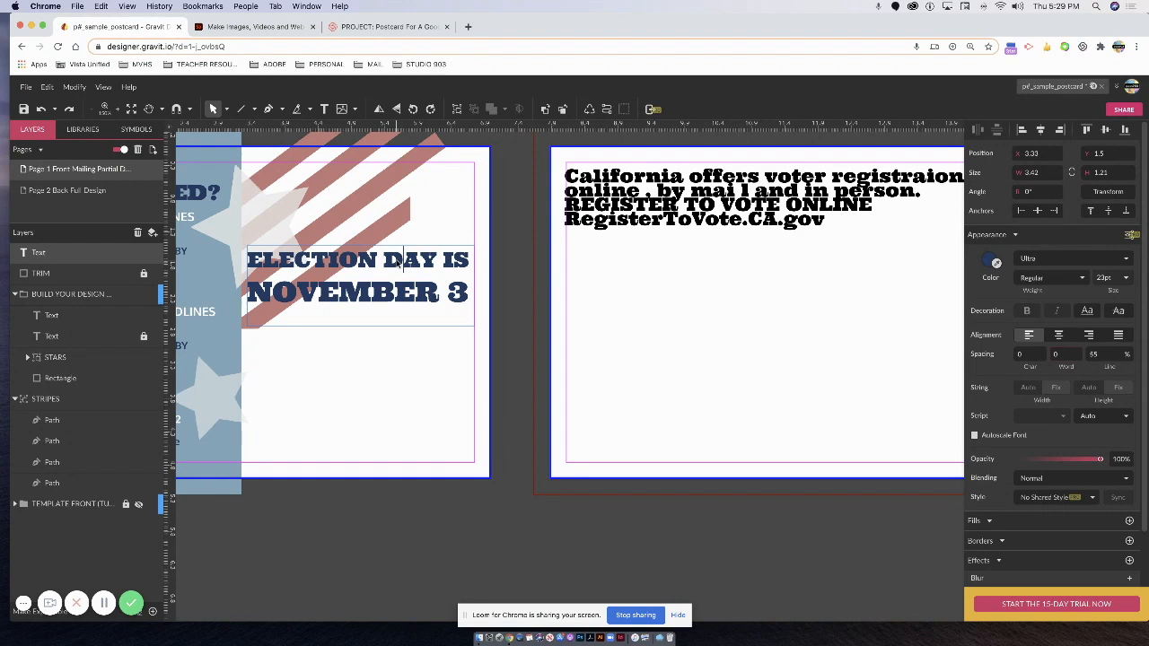
pyautogui.moveTo(400, 260); pyautogui.dragTo(453, 260)
# Select the last two lines of the Page 2 text, then check the page 1 deadlines text.
pyautogui.click(737, 209)
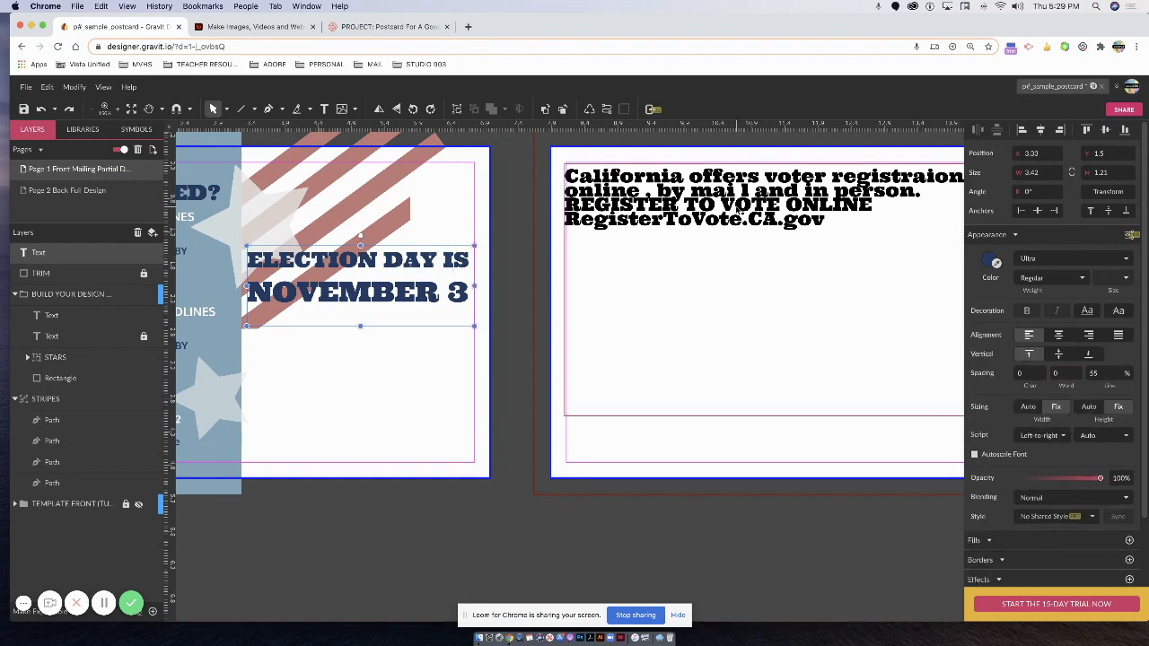
pyautogui.doubleClick(827, 224)
pyautogui.moveTo(827, 224); pyautogui.dragTo(569, 208)
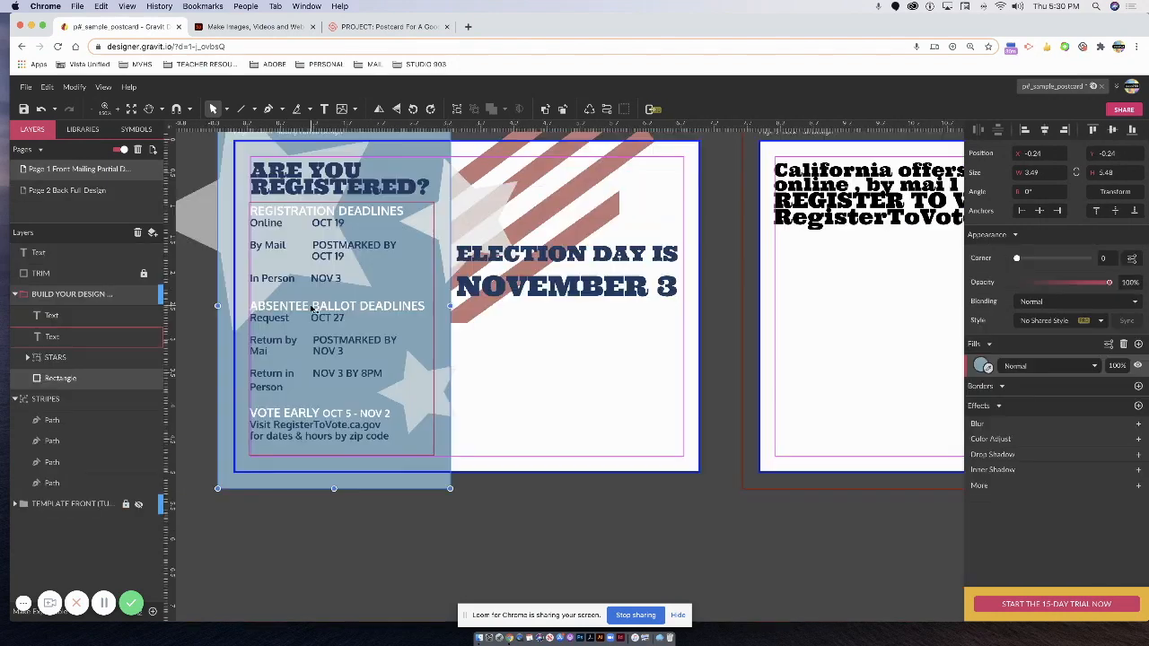
pyautogui.doubleClick(312, 311)
pyautogui.moveTo(313, 310); pyautogui.dragTo(291, 310)
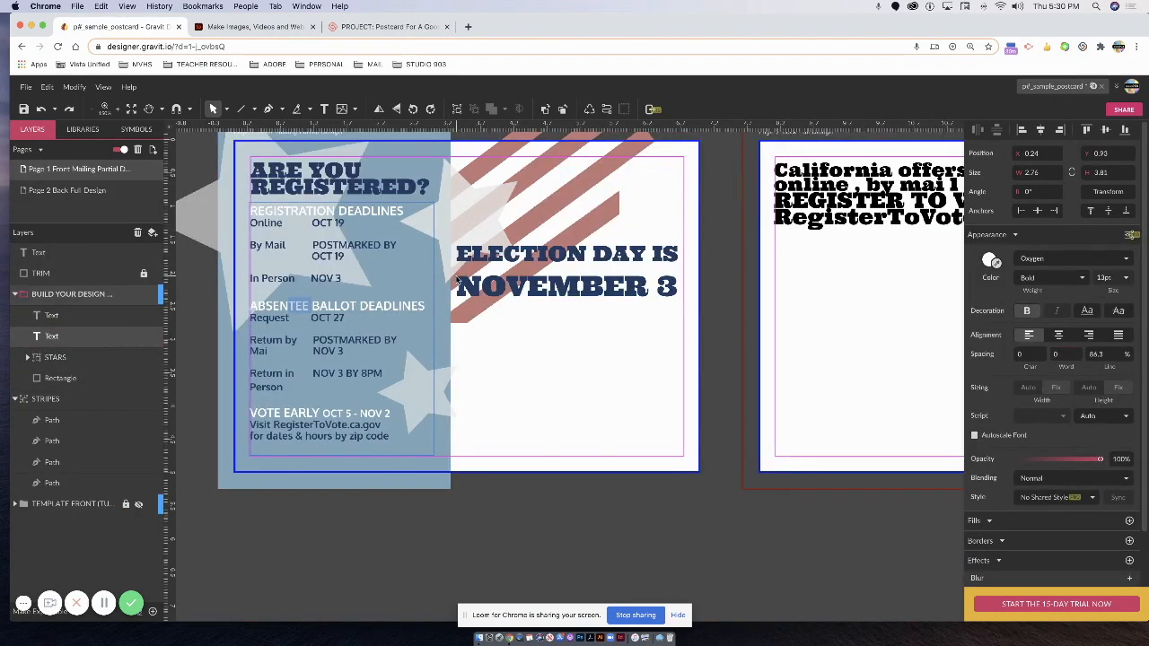
pyautogui.press('Escape')
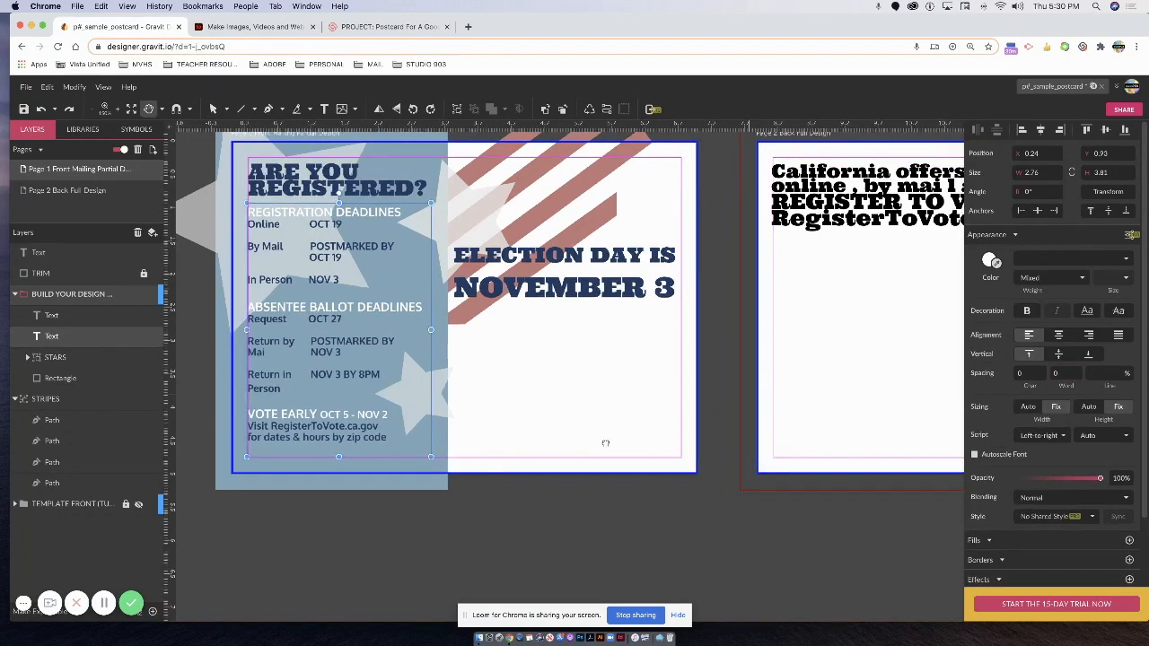
# Move the register-online text block down and right to X 0.92, Y 1.42 and reopen it for editing.
pyautogui.hscroll(6, 695, 437)
pyautogui.click(538, 228)
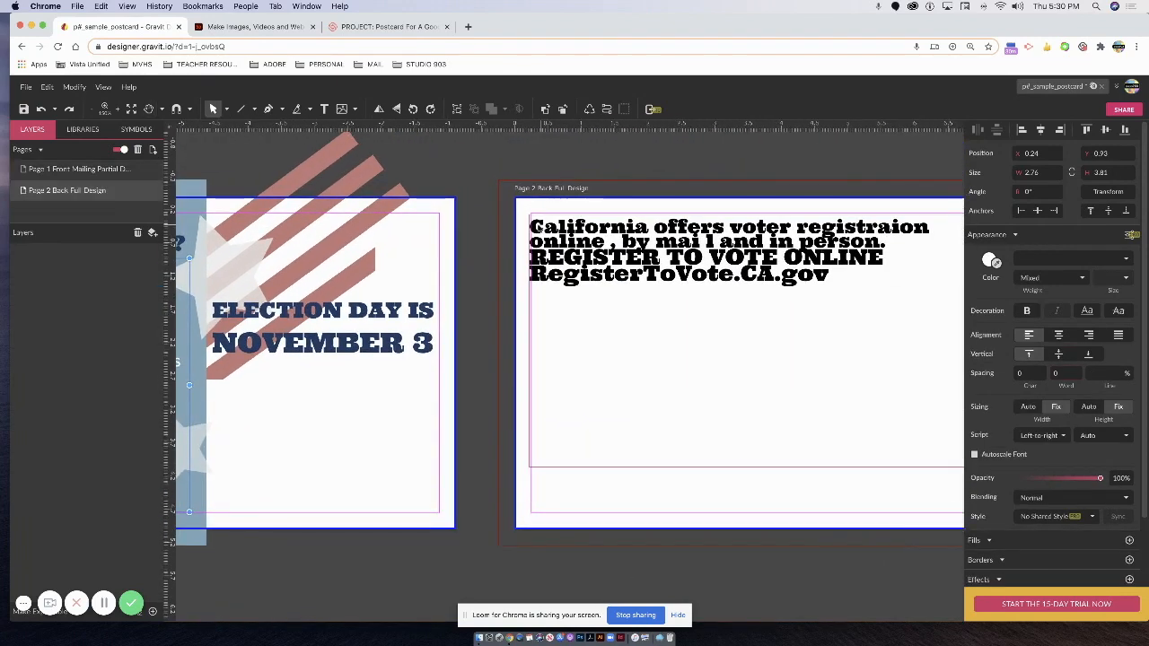
pyautogui.moveTo(578, 298); pyautogui.dragTo(993, 325)
pyautogui.doubleClick(588, 306)
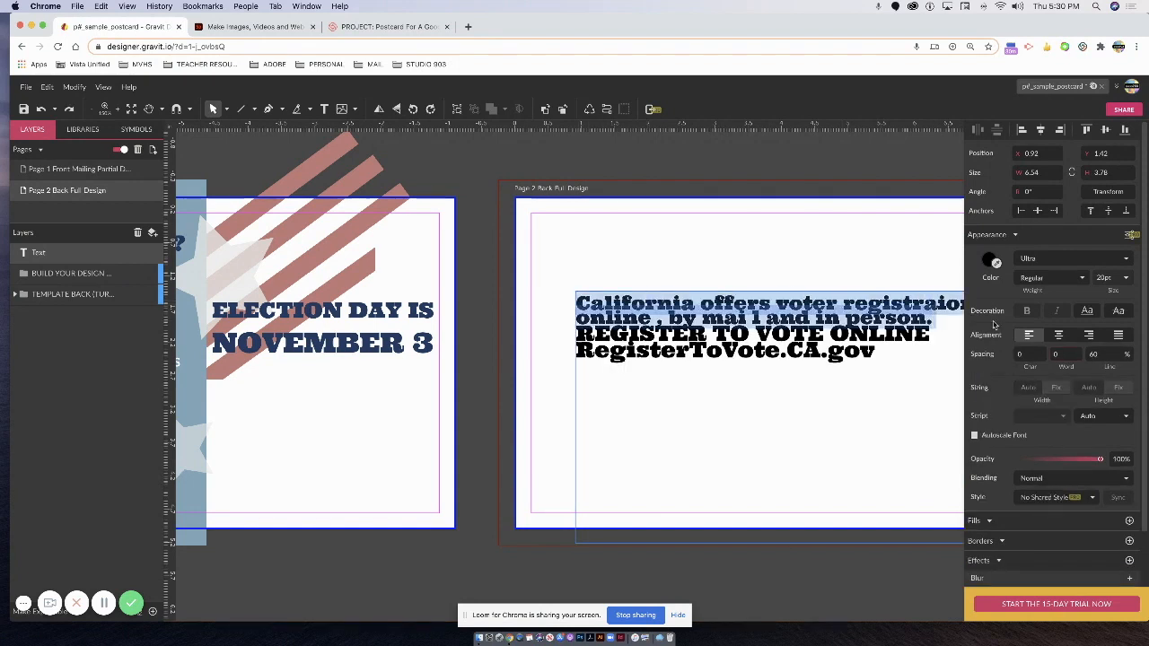
# Change the back-page text's font to Oxygen.
pyautogui.click(1049, 259)
pyautogui.write('G')
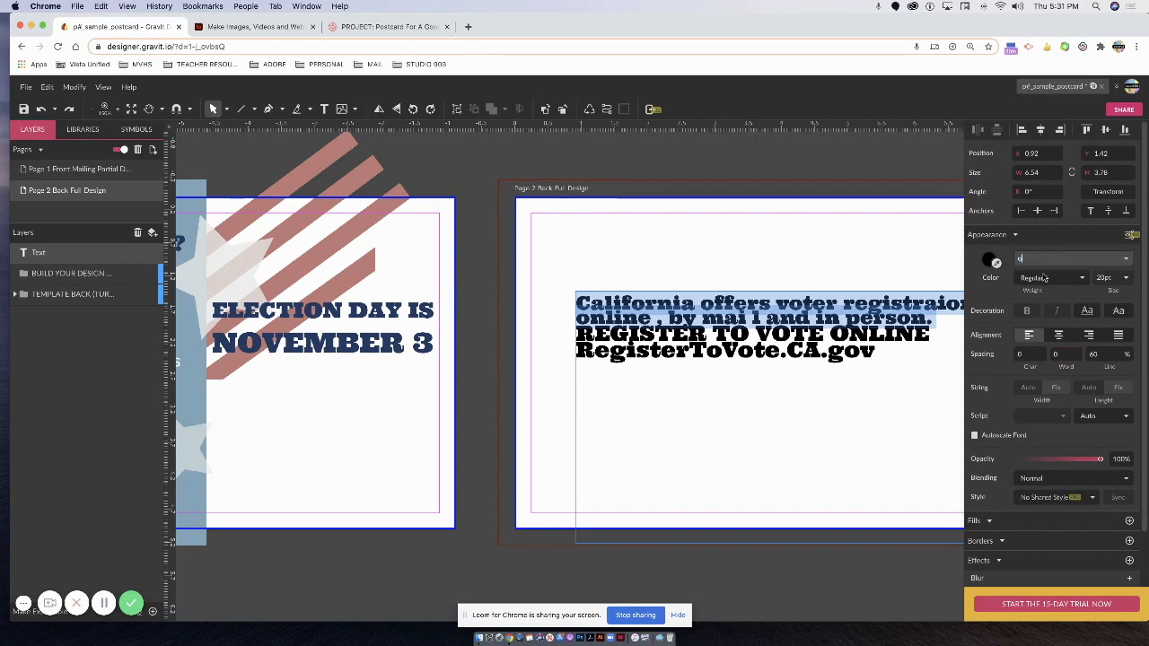
pyautogui.write('xygen')
pyautogui.press('Return')
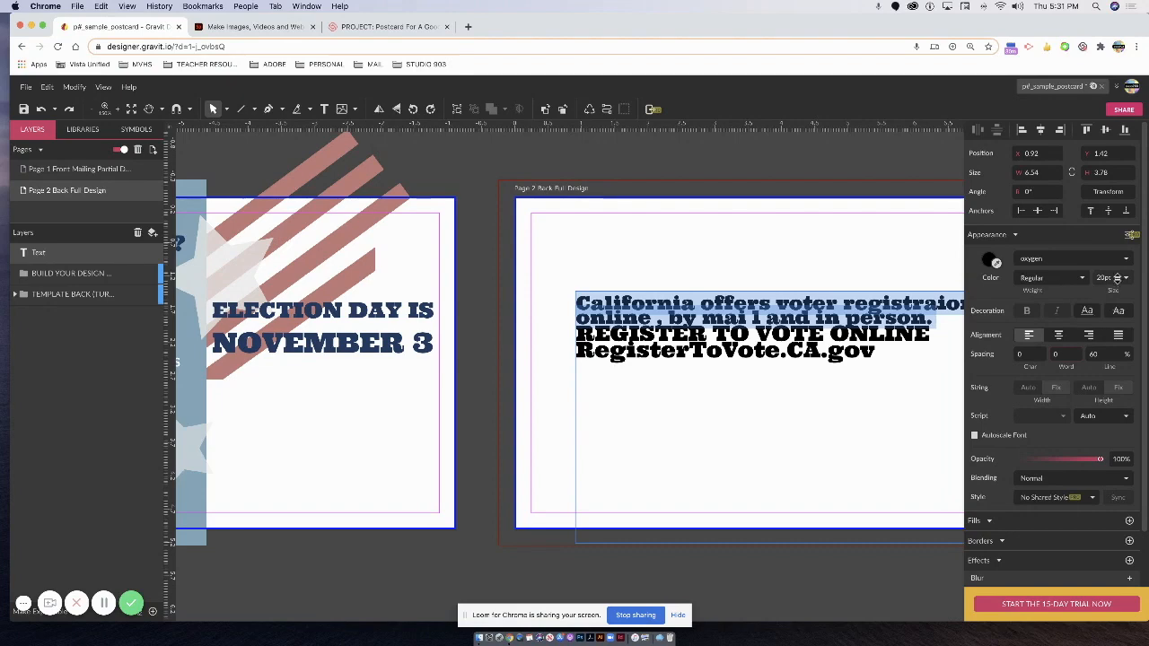
pyautogui.click(1059, 258)
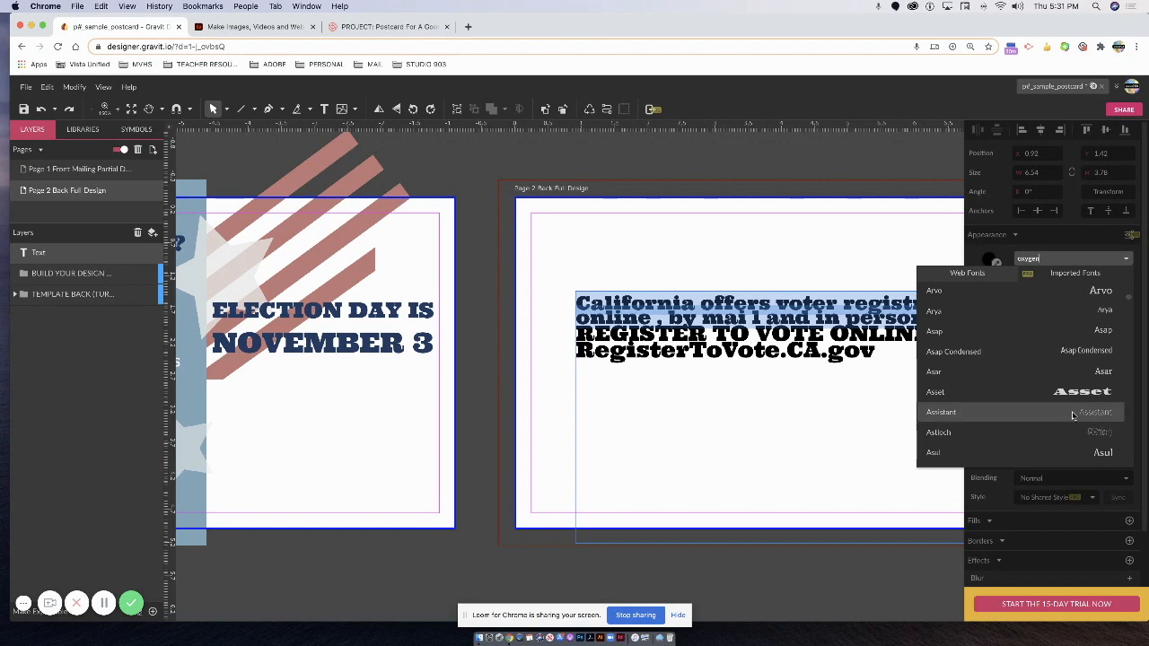
pyautogui.write('ox')
pyautogui.press('BackSpace')
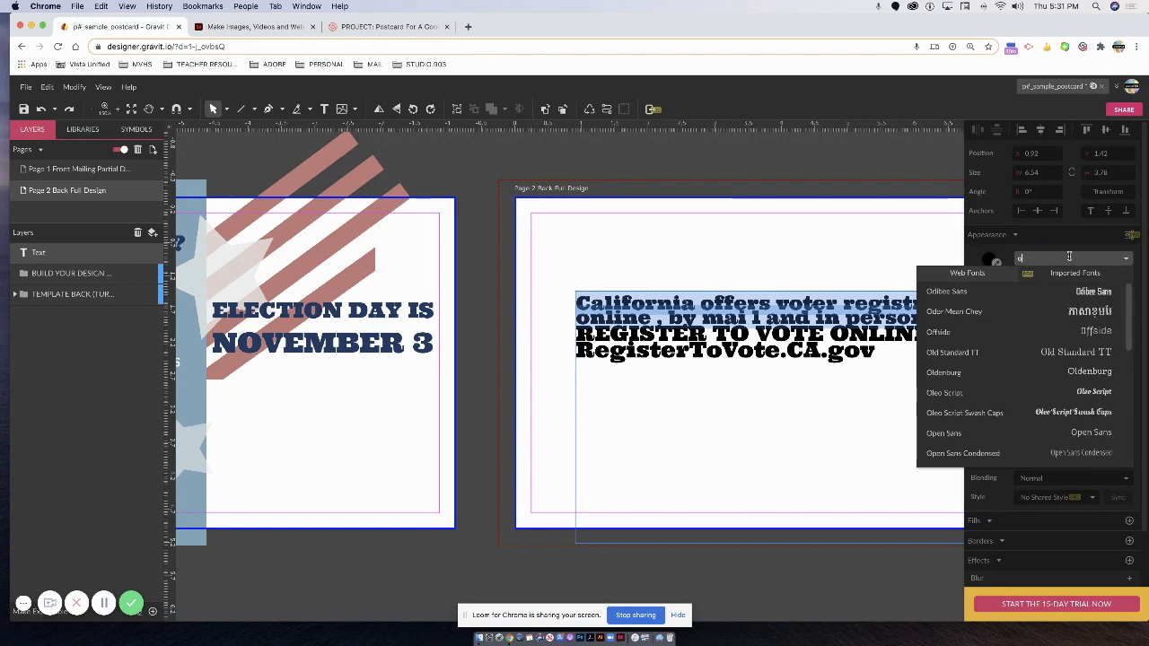
pyautogui.write('xy')
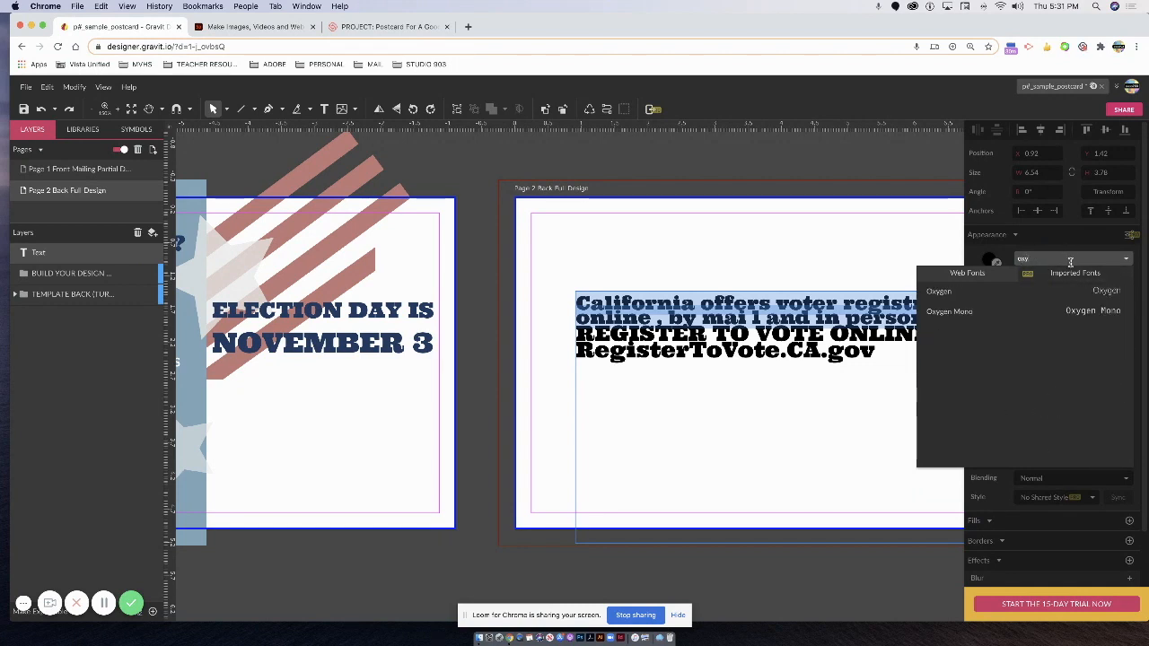
pyautogui.click(1090, 297)
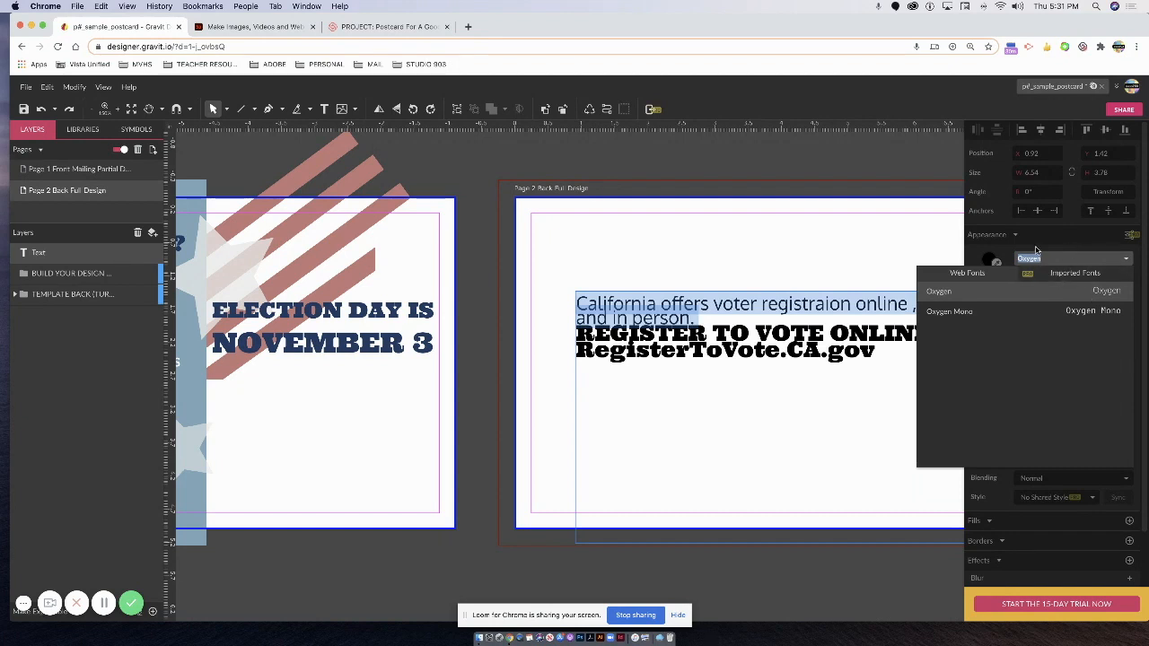
pyautogui.press('Escape')
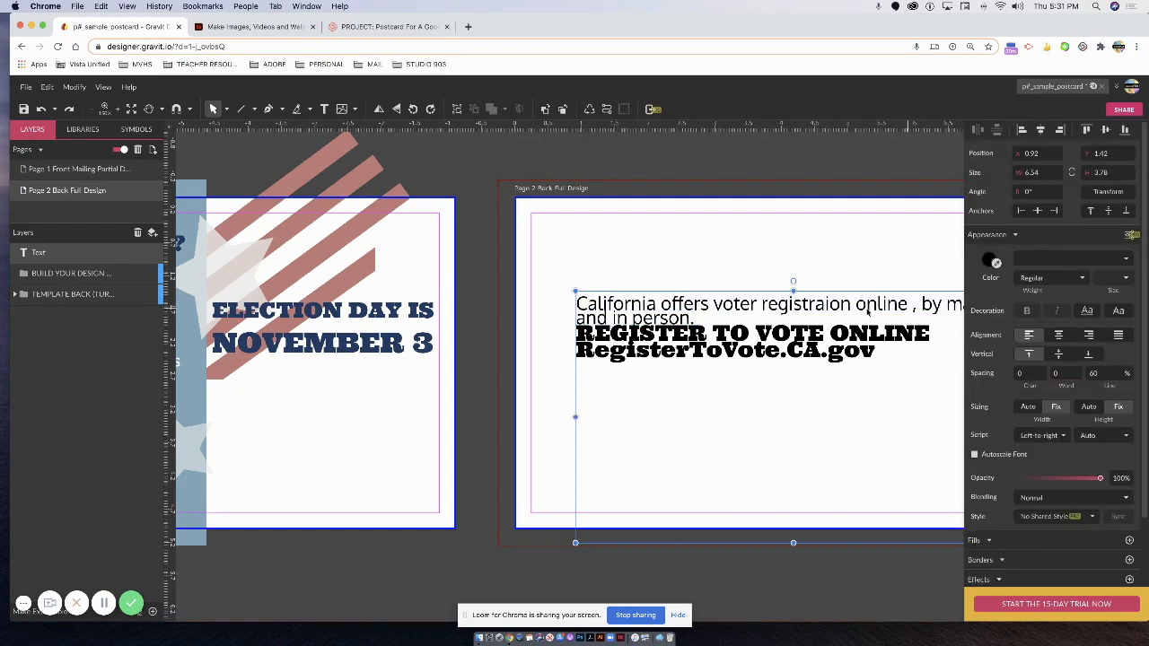
# Make the first paragraph bold at 13 pt so it fits on one line.
pyautogui.doubleClick(698, 322)
pyautogui.moveTo(697, 321); pyautogui.dragTo(581, 303)
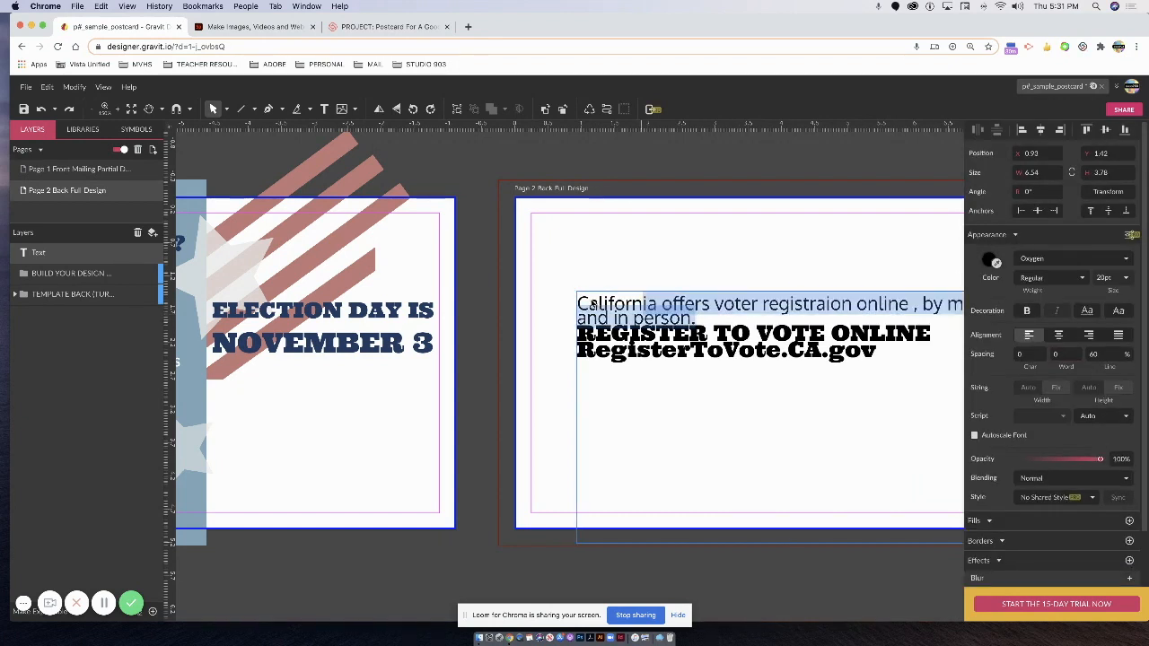
pyautogui.click(1032, 308)
pyautogui.click(1109, 279)
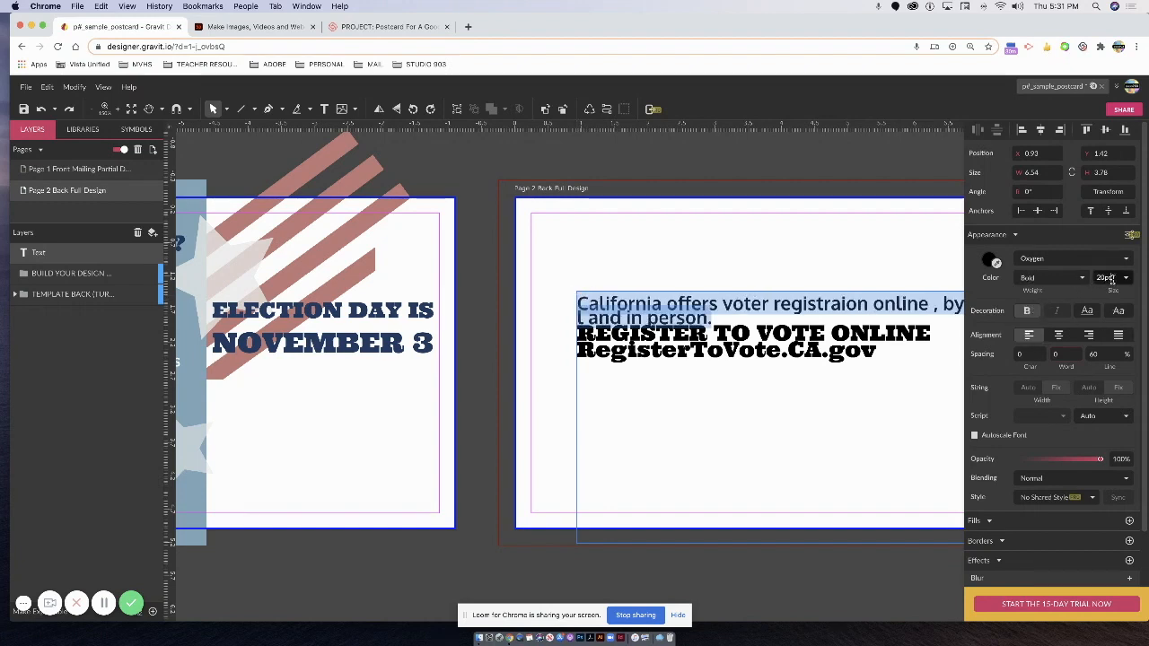
pyautogui.write('13')
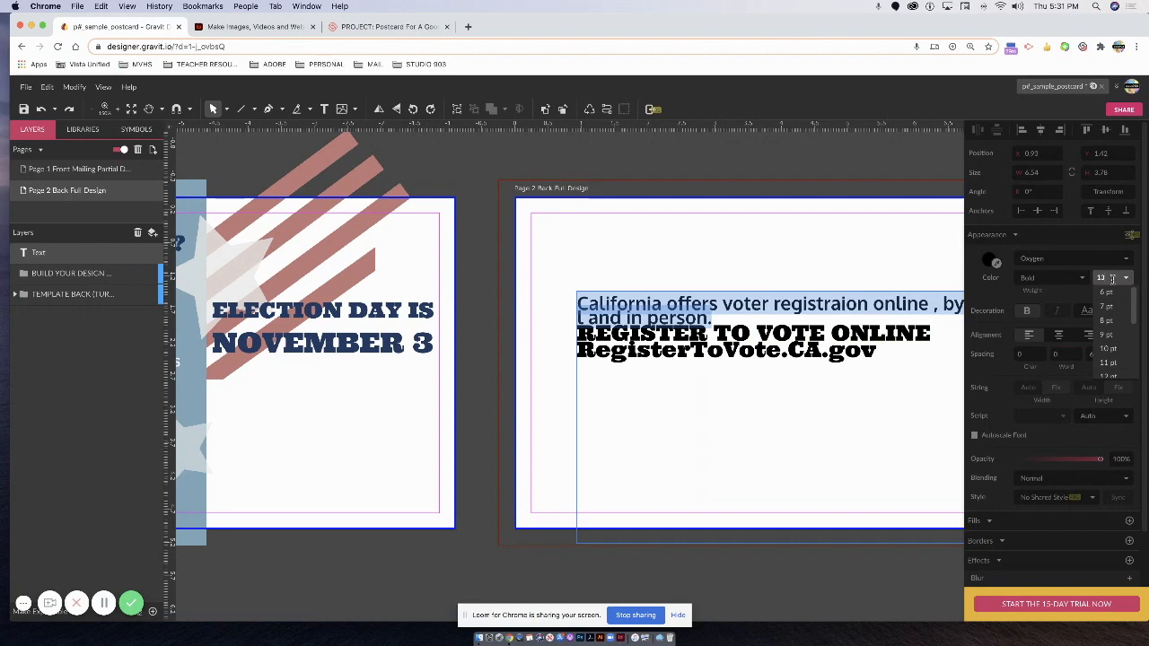
pyautogui.press('Return')
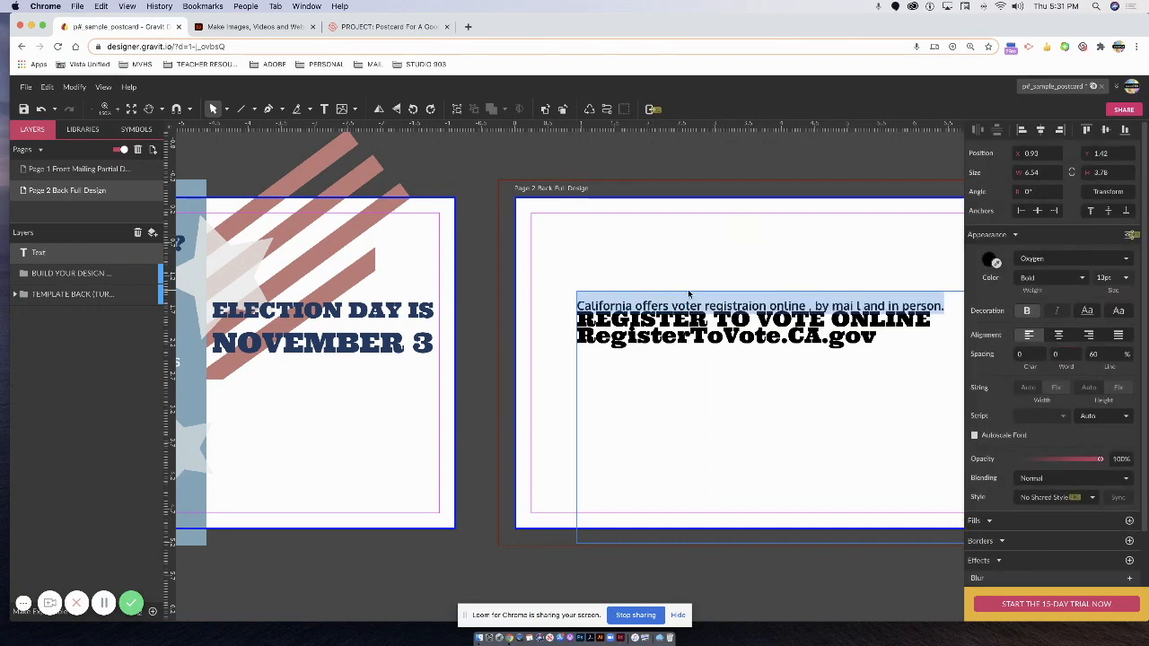
pyautogui.moveTo(696, 303); pyautogui.dragTo(653, 266)
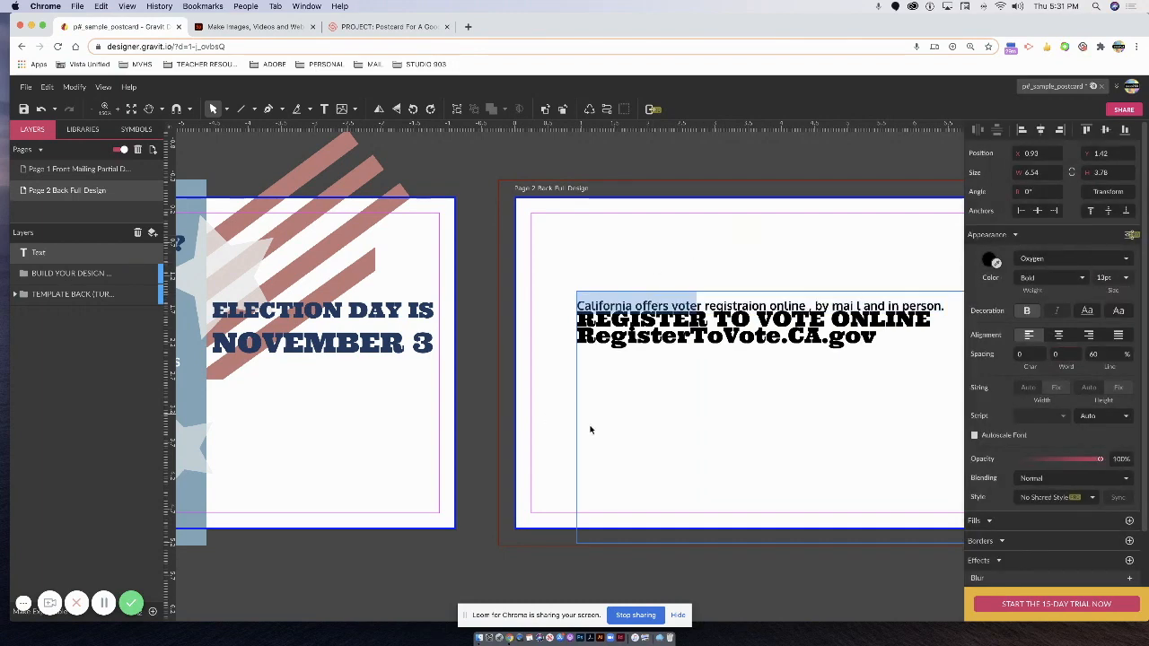
pyautogui.click(577, 428)
pyautogui.moveTo(575, 428); pyautogui.dragTo(539, 333)
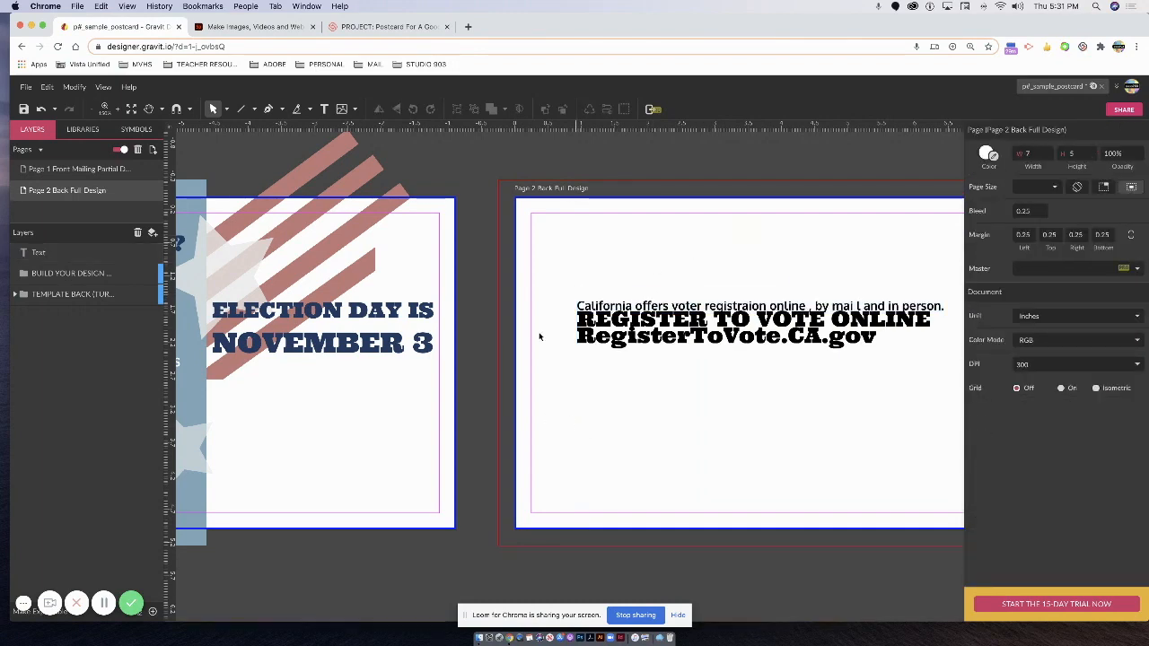
# Fix the typos: add the missing t in registration, close 'mai l' and the comma spacing.
pyautogui.click(637, 299)
pyautogui.moveTo(583, 263); pyautogui.dragTo(662, 308)
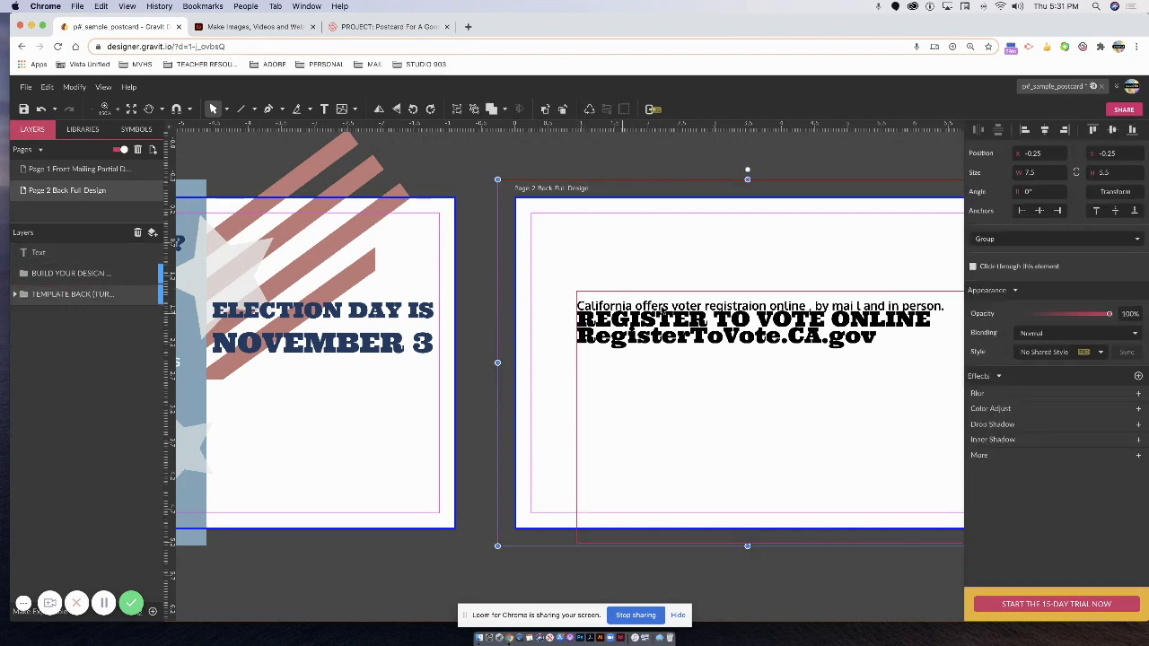
pyautogui.click(666, 311)
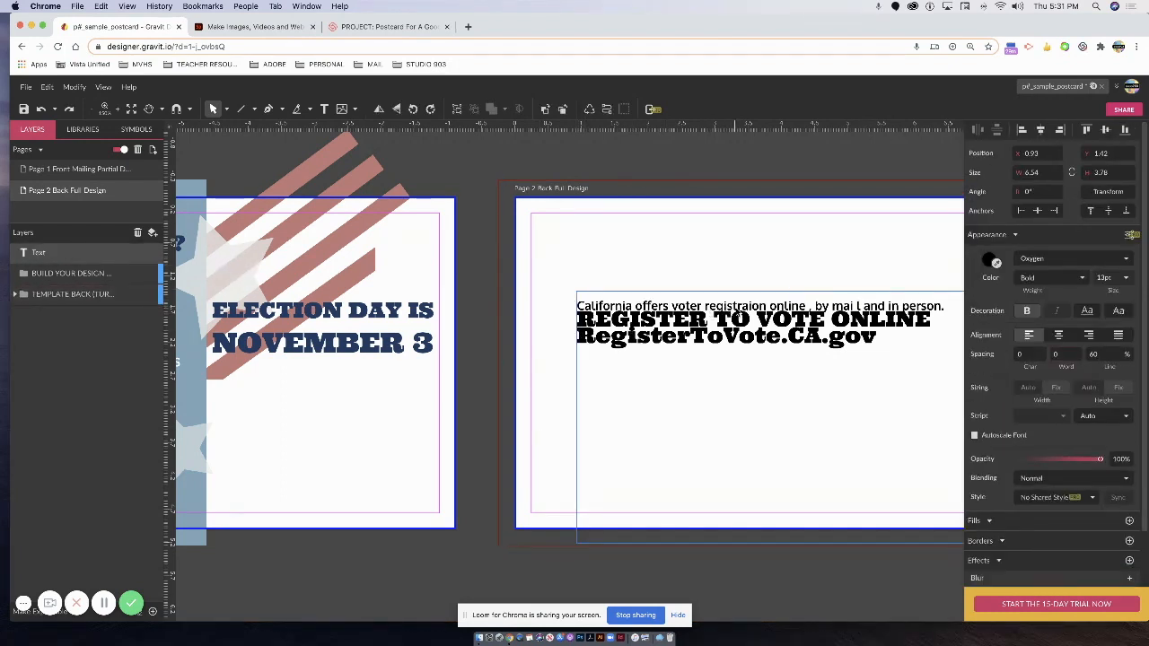
pyautogui.doubleClick(748, 306)
pyautogui.write('t')
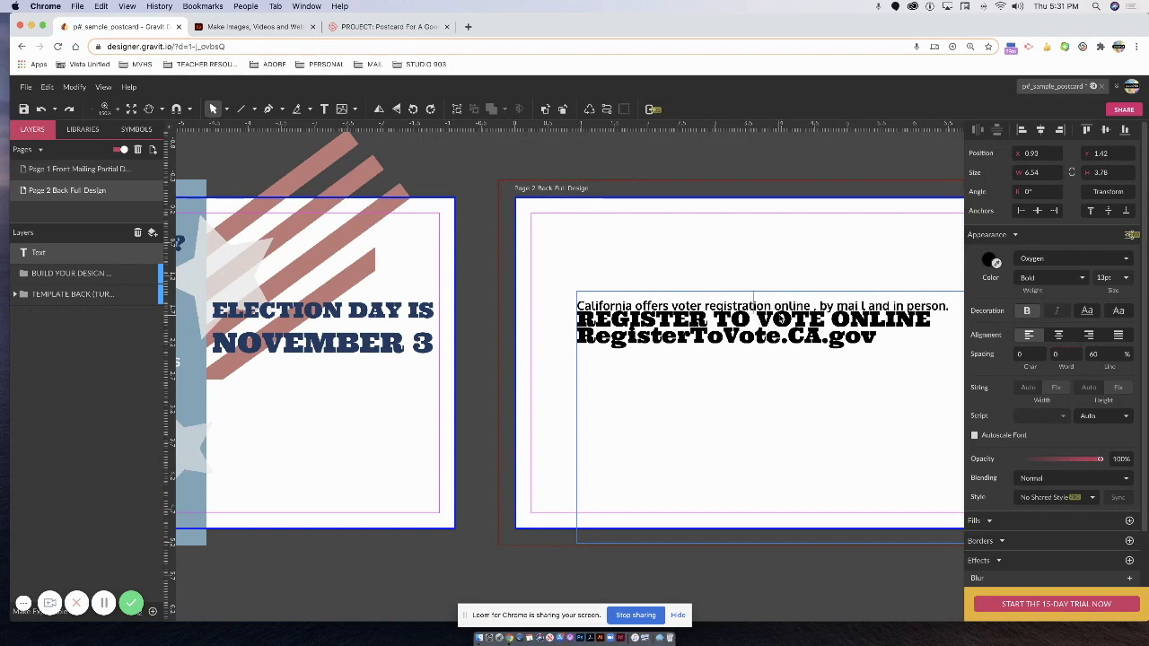
pyautogui.click(863, 309)
pyautogui.press('BackSpace')
pyautogui.press('BackSpace')
pyautogui.click(819, 310)
pyautogui.press('BackSpace')
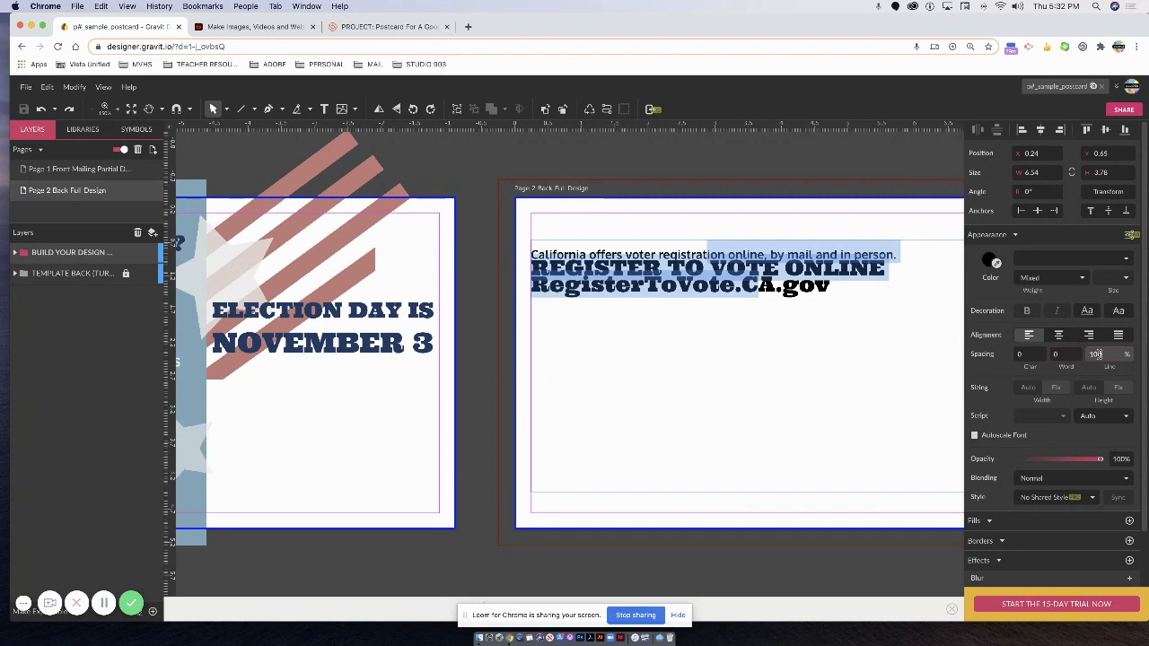
# Widen the line spacing, place the block at X 0.24, Y 0.65, and select all its text.
pyautogui.press('Return')
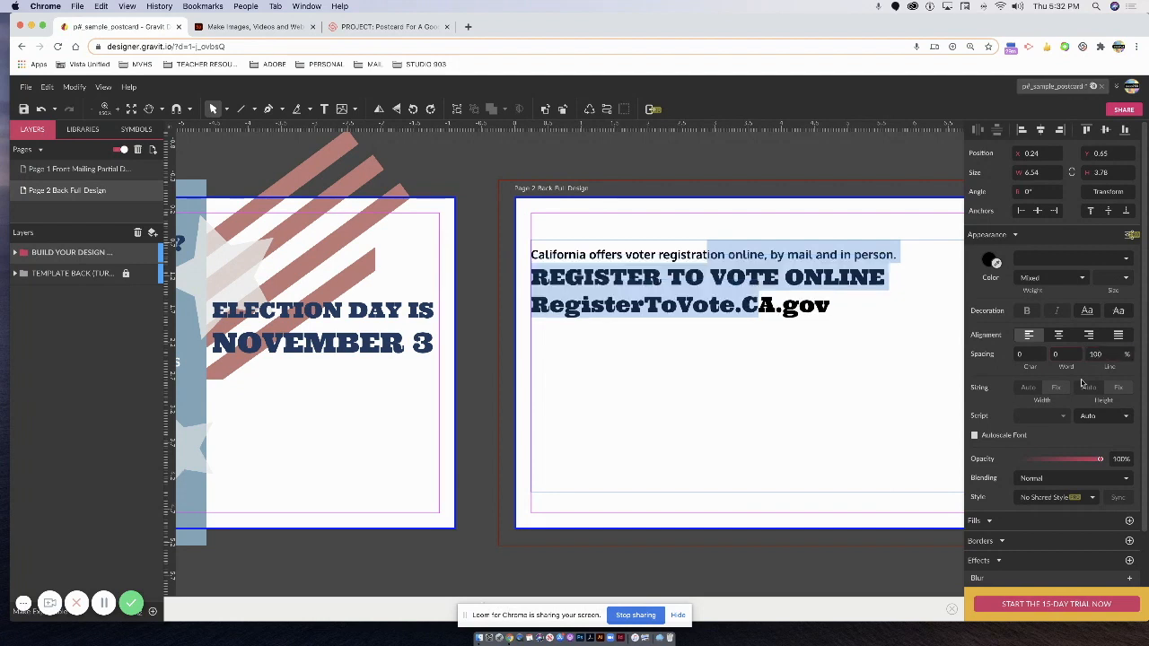
pyautogui.click(745, 365)
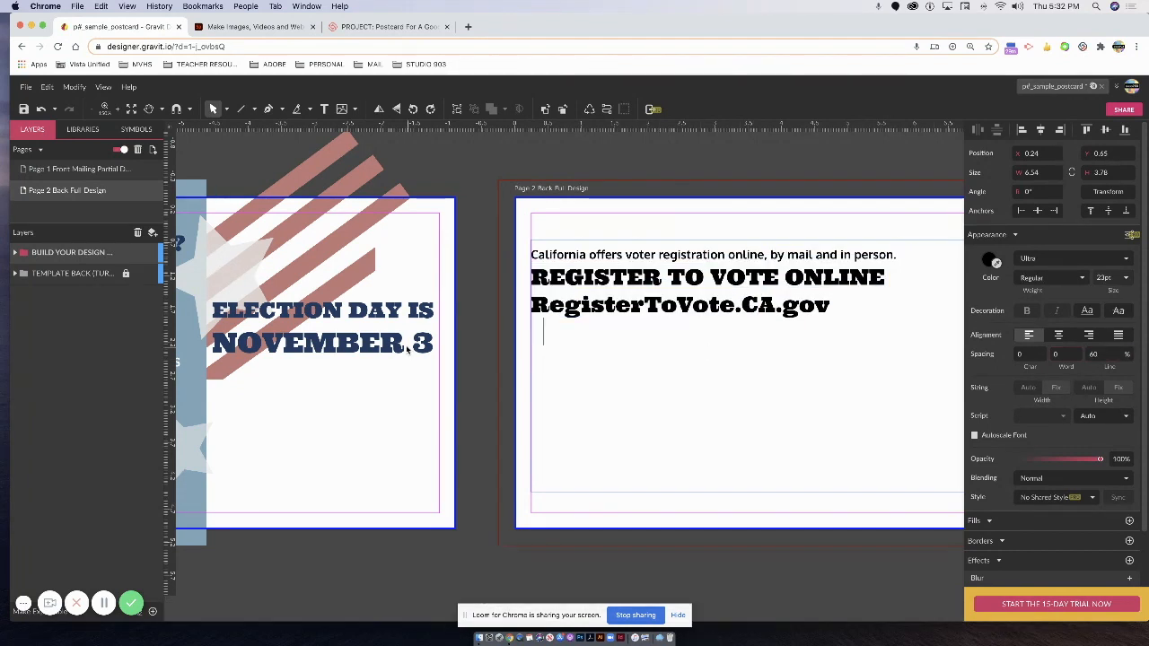
pyautogui.click(535, 277)
pyautogui.moveTo(831, 307); pyautogui.dragTo(527, 245)
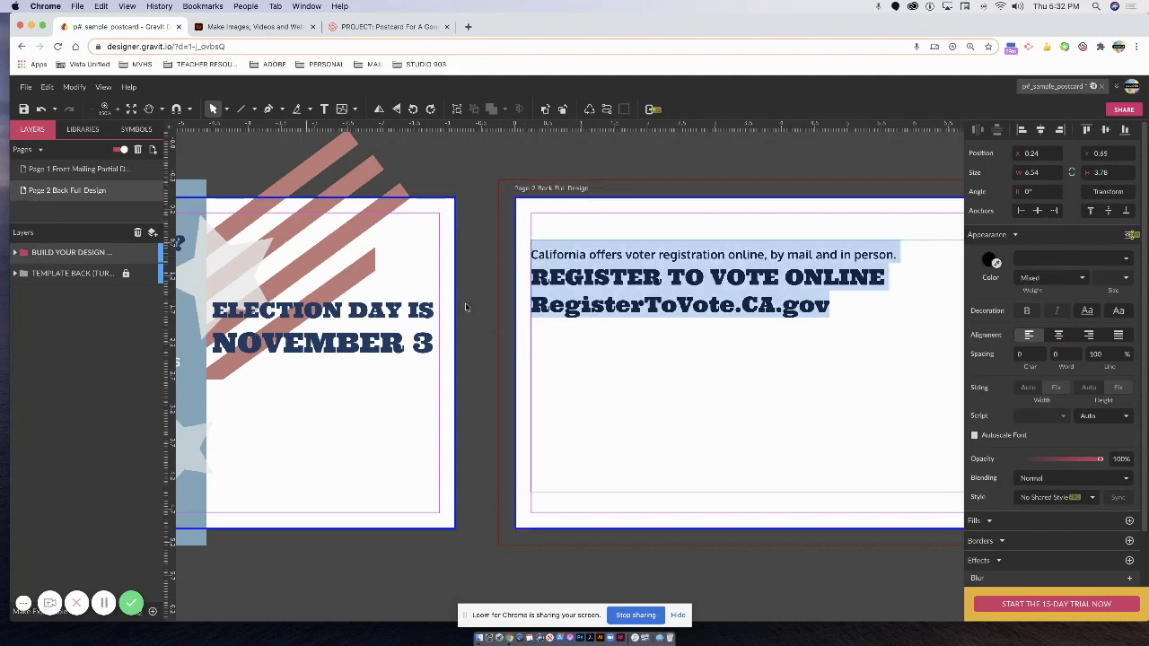
pyautogui.click(995, 263)
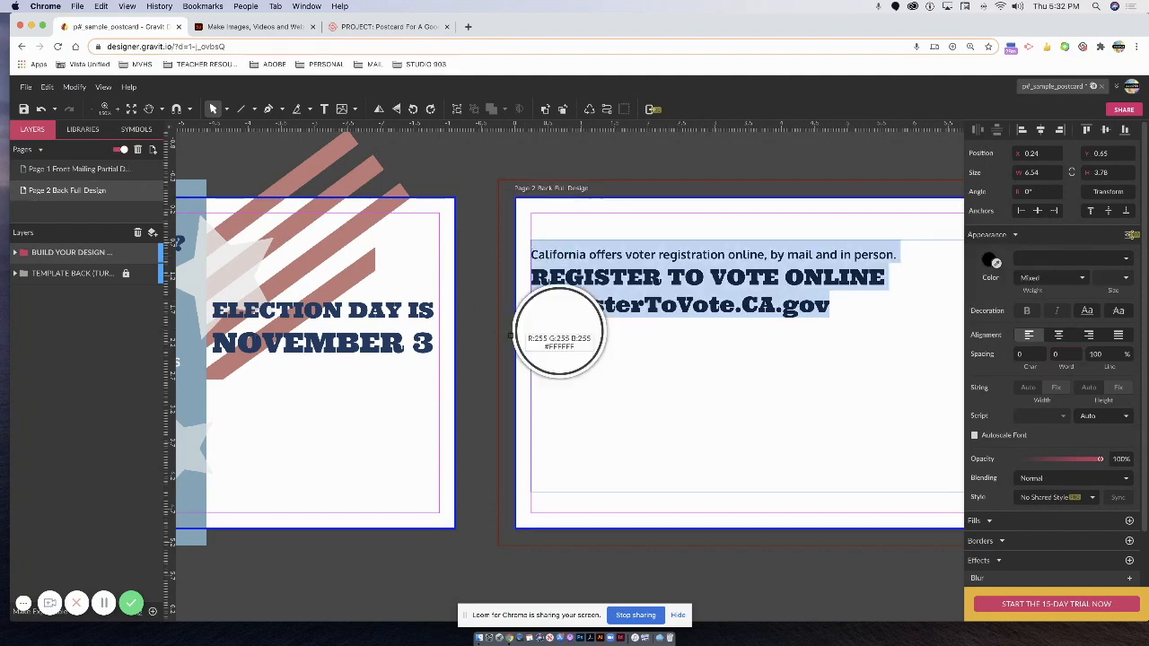
# Colour the registration text navy, sampled from NOVEMBER 3.
pyautogui.click(385, 350)
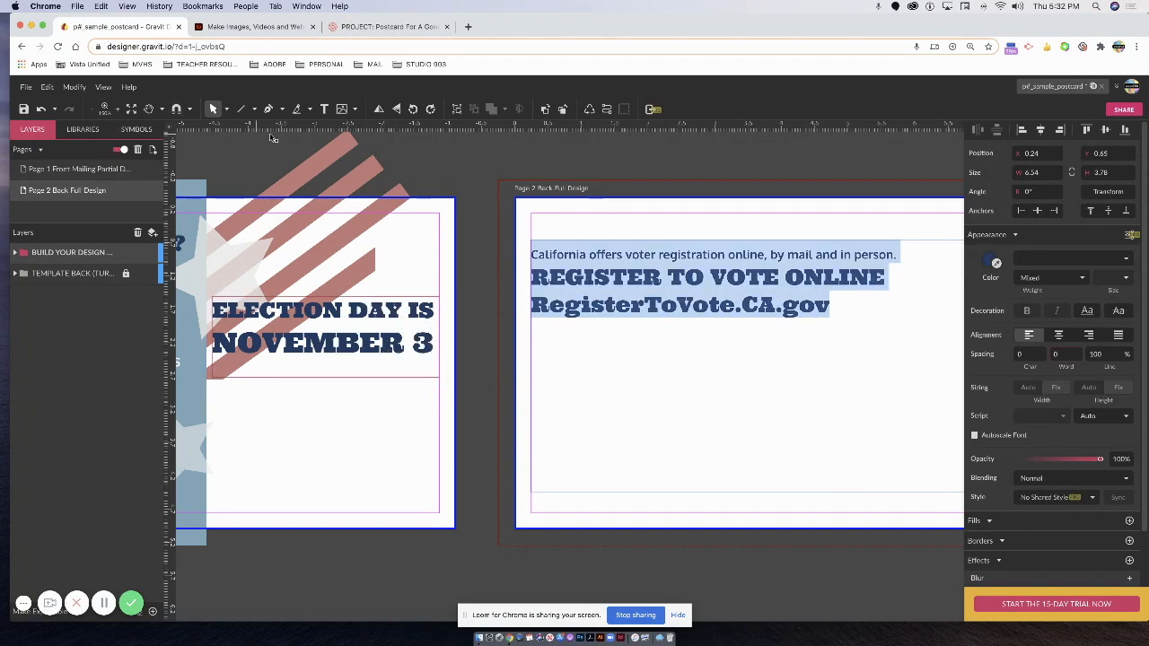
pyautogui.click(688, 305)
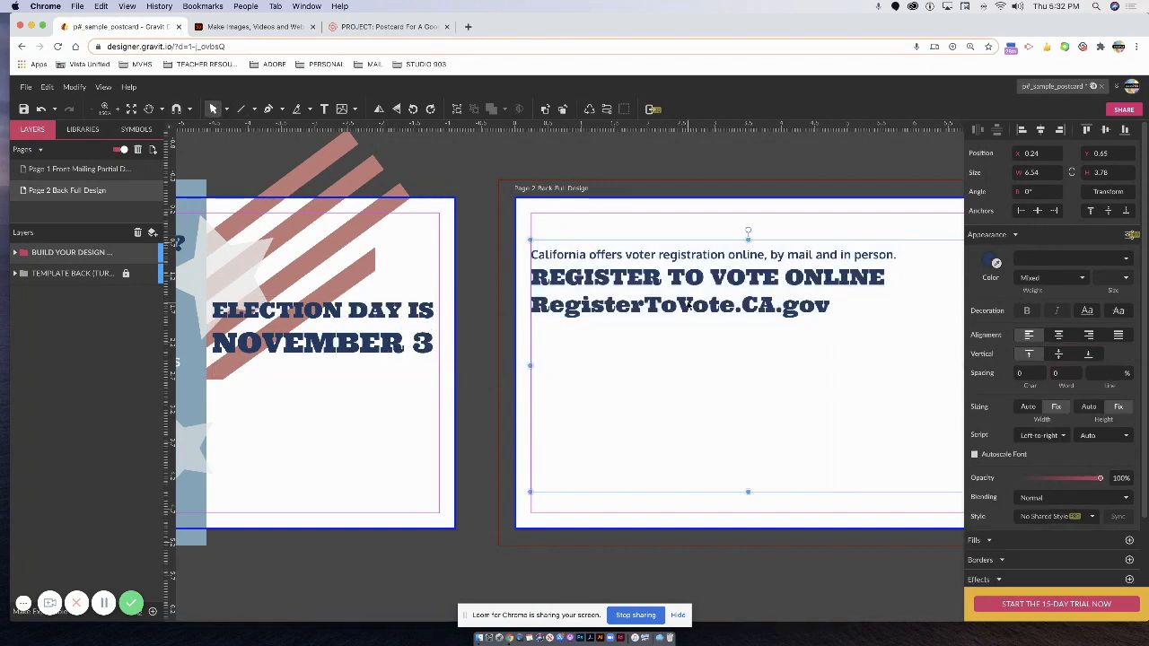
pyautogui.press('super+minus')
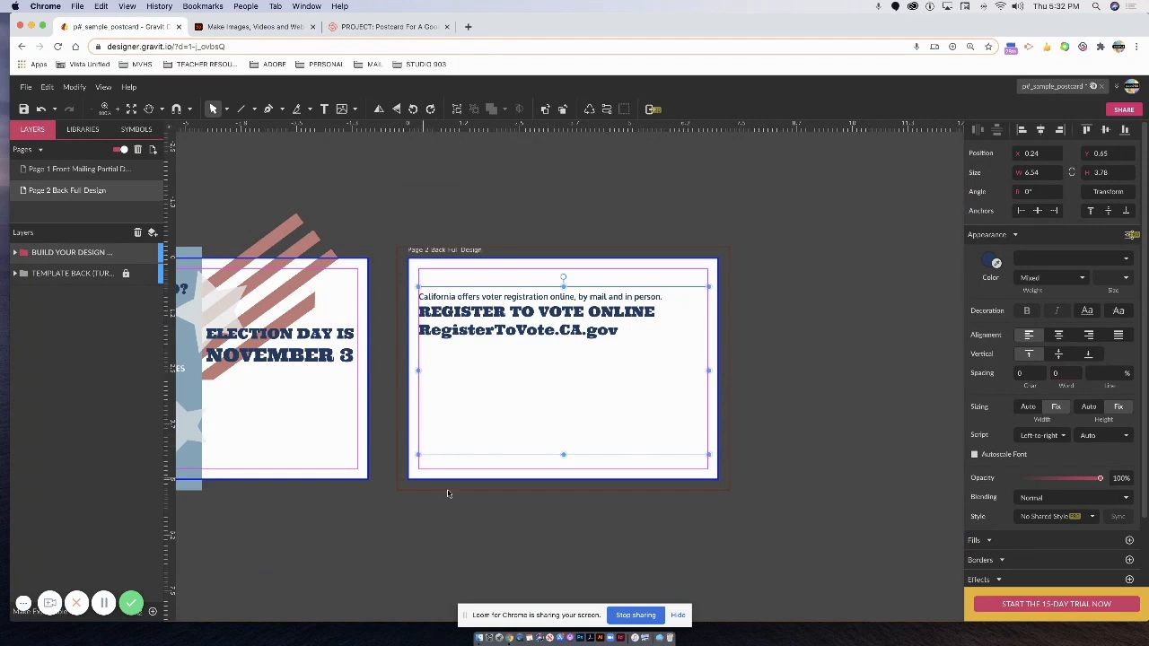
# Switch to Page 1, collapse BUILD YOUR DESIGN and expand TEMPLATE FRONT in Layers.
pyautogui.hscroll(-5, 282, 428)
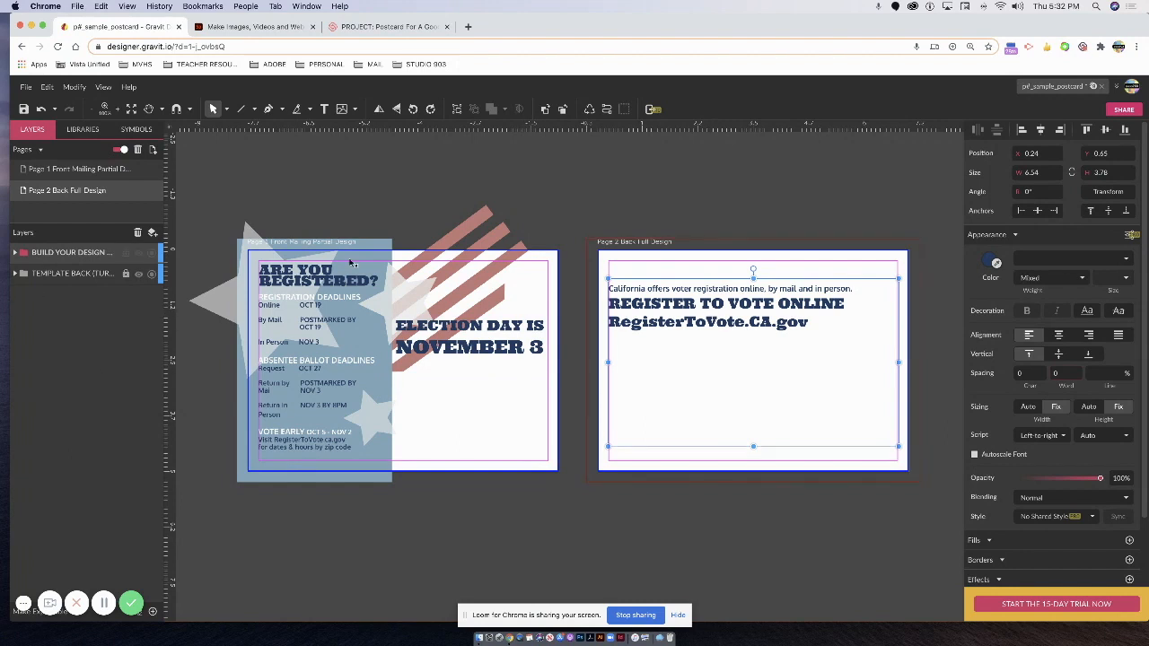
pyautogui.click(99, 173)
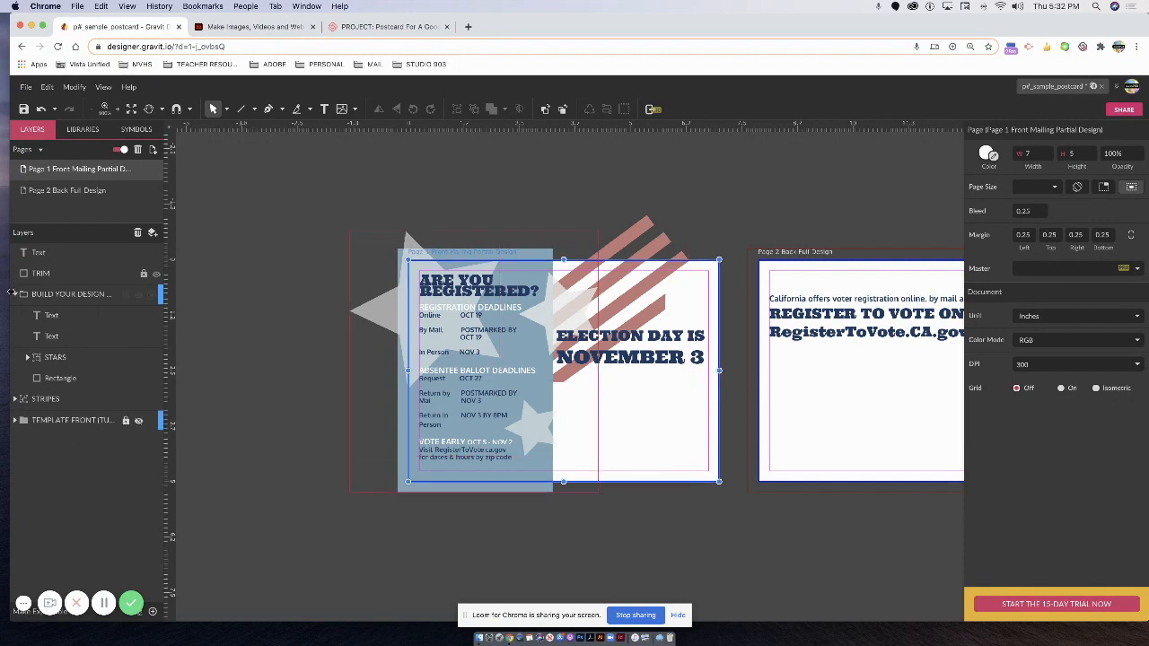
pyautogui.click(14, 294)
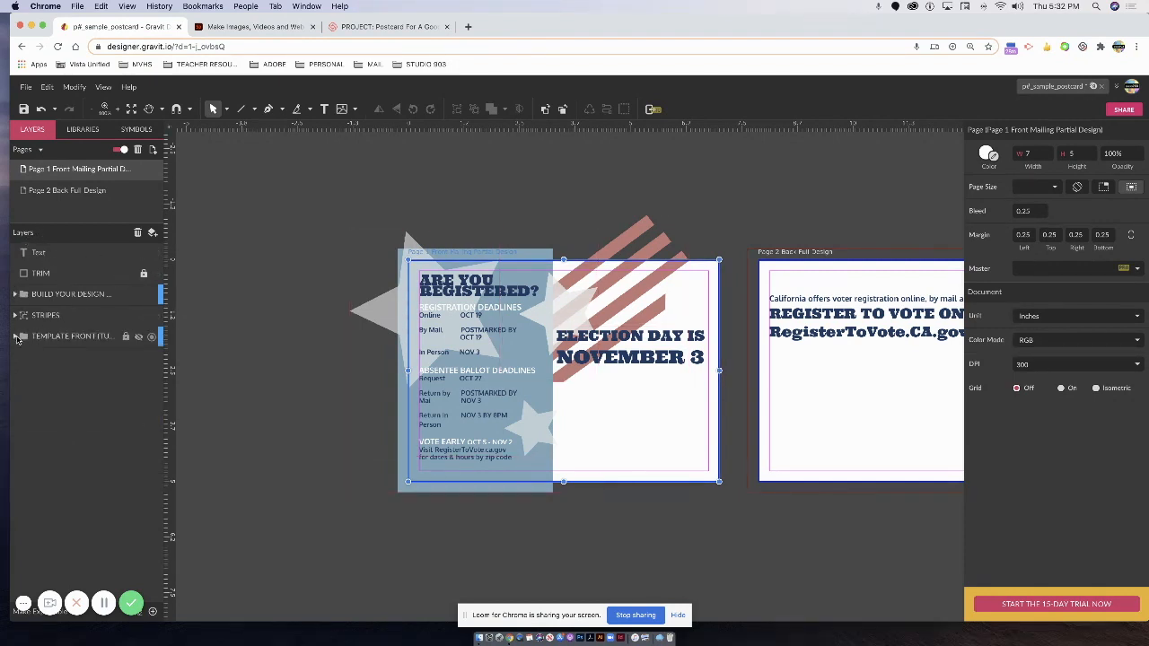
pyautogui.click(15, 336)
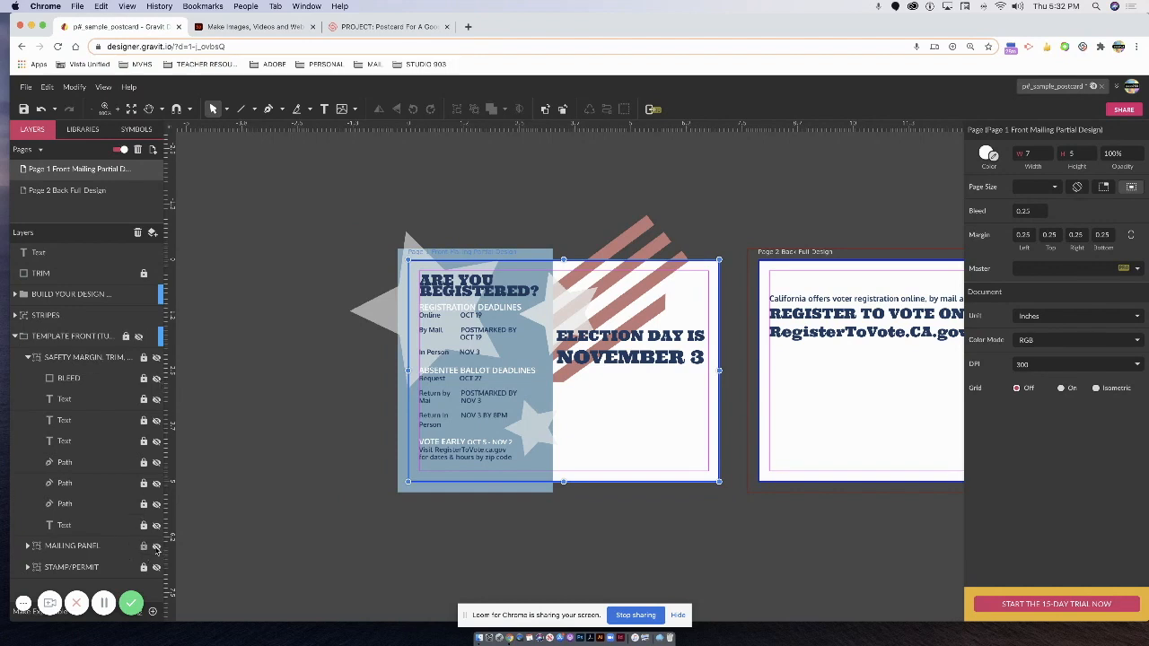
# Show the TEMPLATE FRONT guides, then drag the registration text down to X 0.20, Y 4.65.
pyautogui.click(139, 338)
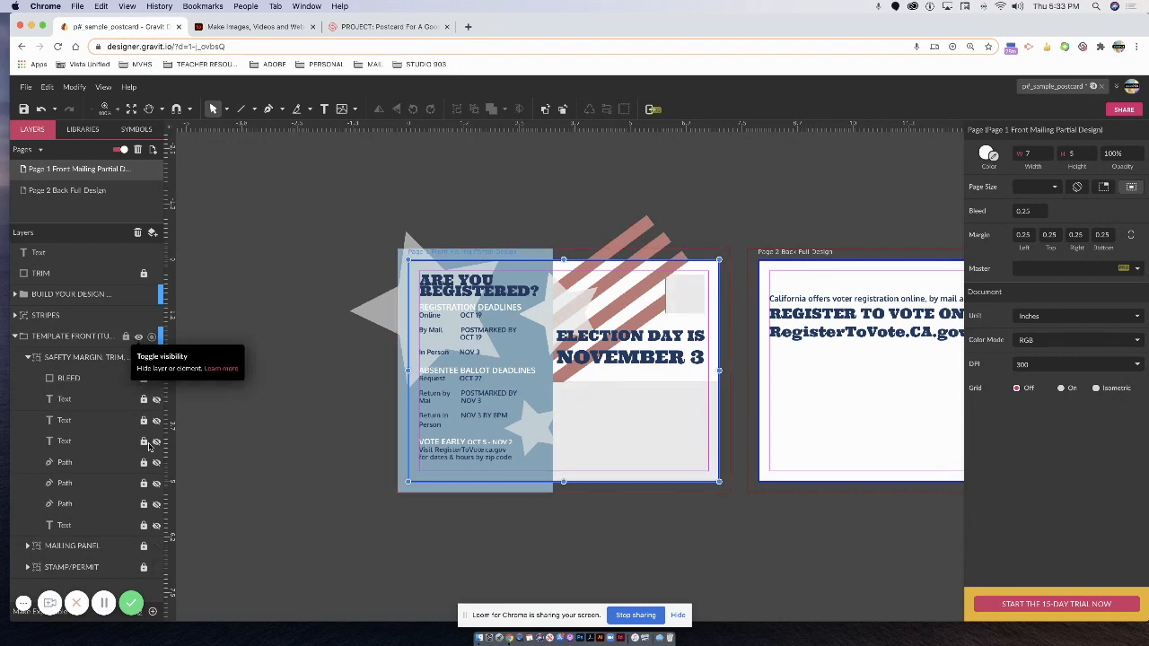
pyautogui.click(17, 335)
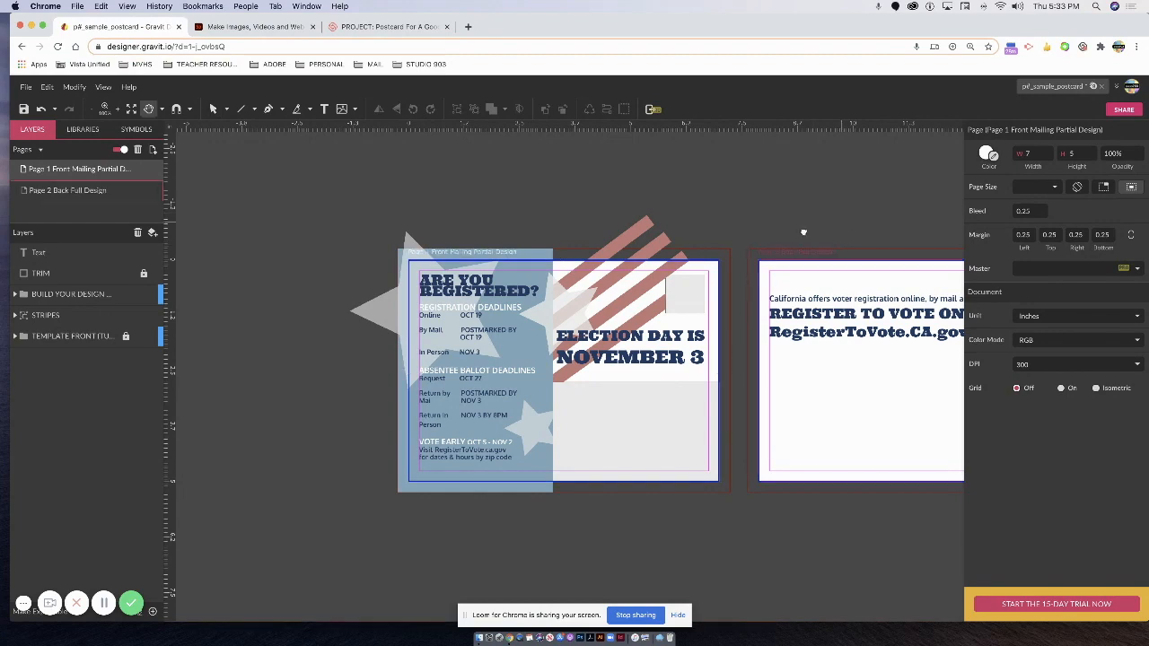
pyautogui.hscroll(5, 633, 286)
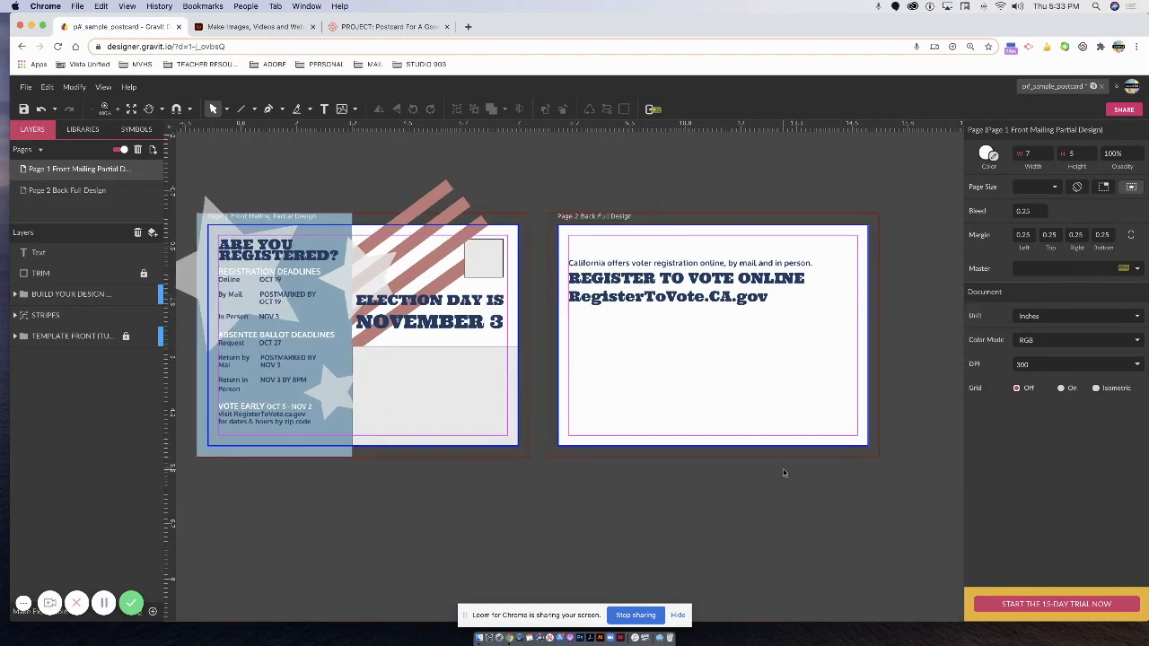
pyautogui.moveTo(690, 260); pyautogui.dragTo(692, 432)
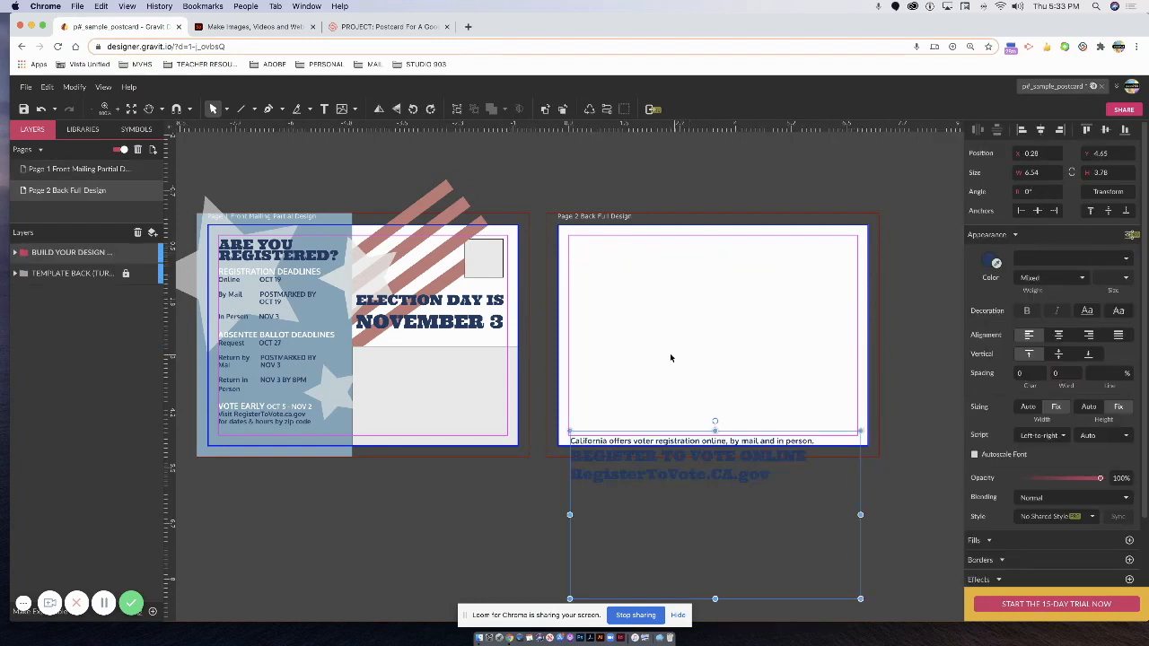
# Add a bold VOTE text box on the back page.
pyautogui.click(324, 109)
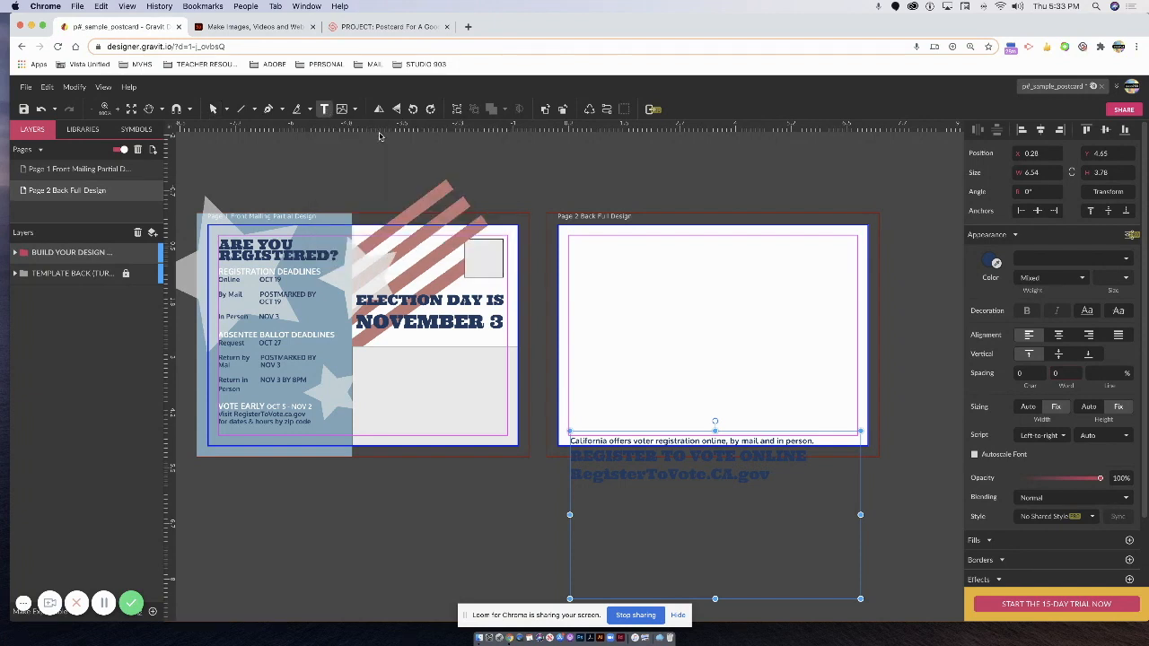
pyautogui.click(594, 257)
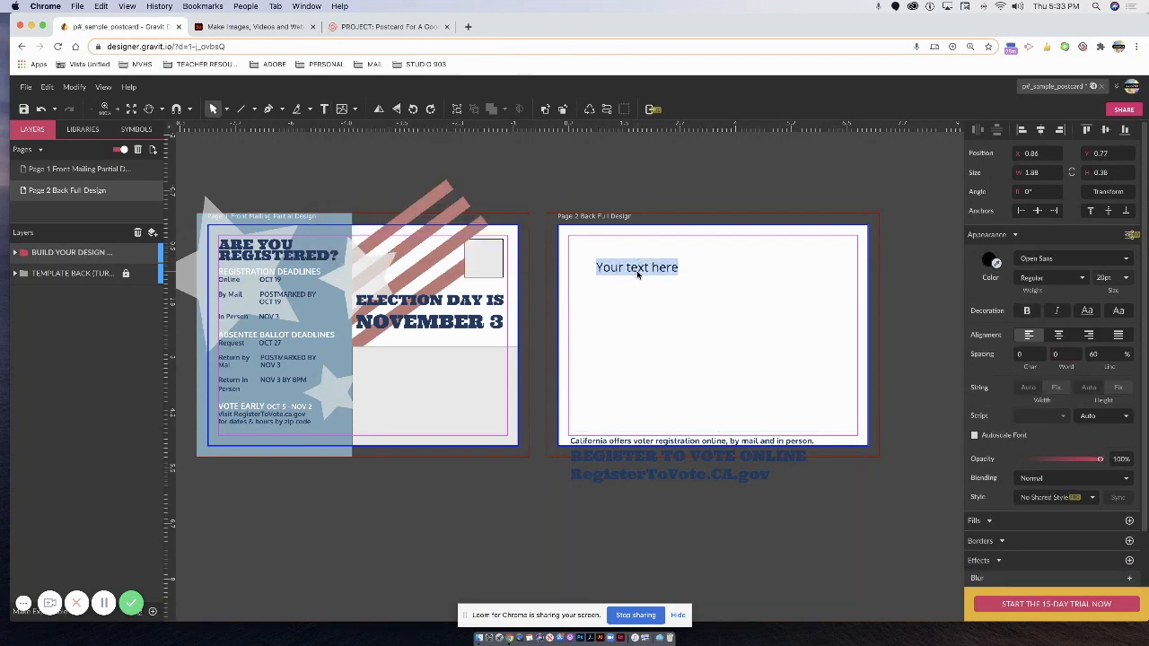
pyautogui.write('VOT')
pyautogui.moveTo(631, 269); pyautogui.dragTo(568, 258)
pyautogui.click(1026, 311)
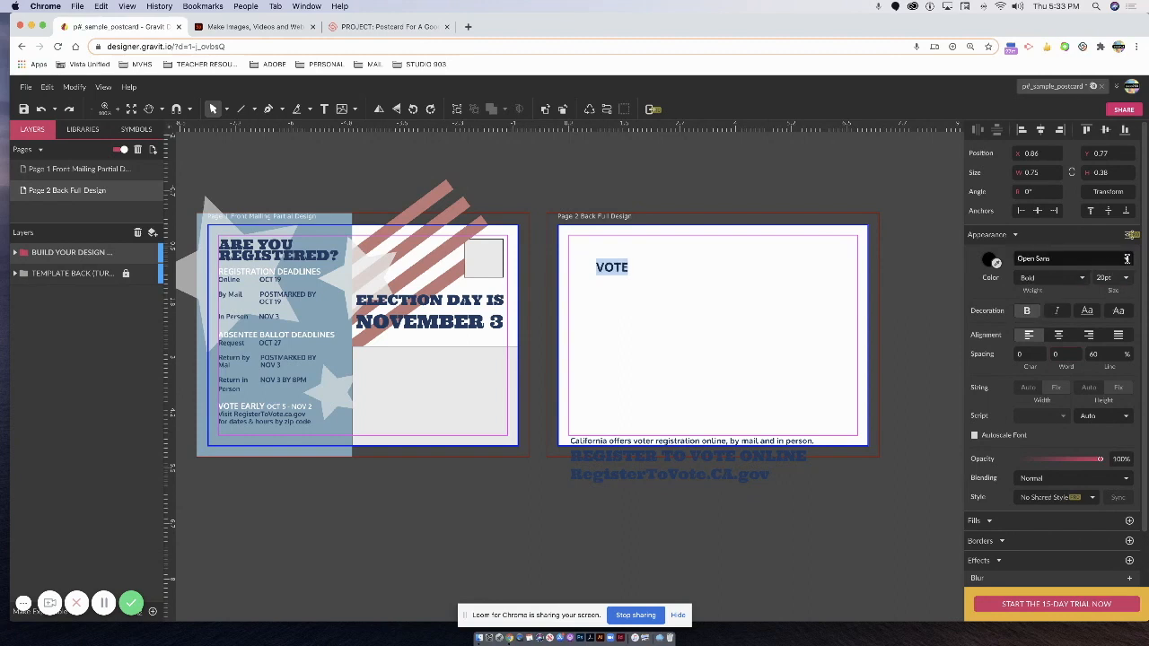
# Set VOTE in the Ultra font, trying a 100 pt size.
pyautogui.click(1084, 259)
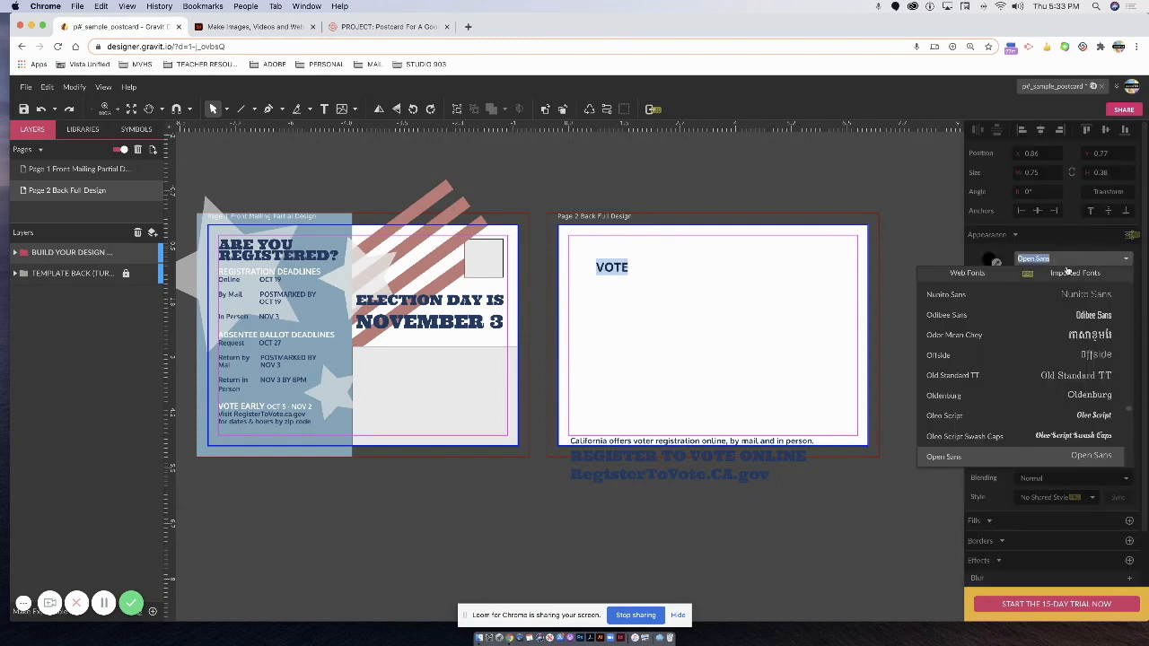
pyautogui.write('ULTRA')
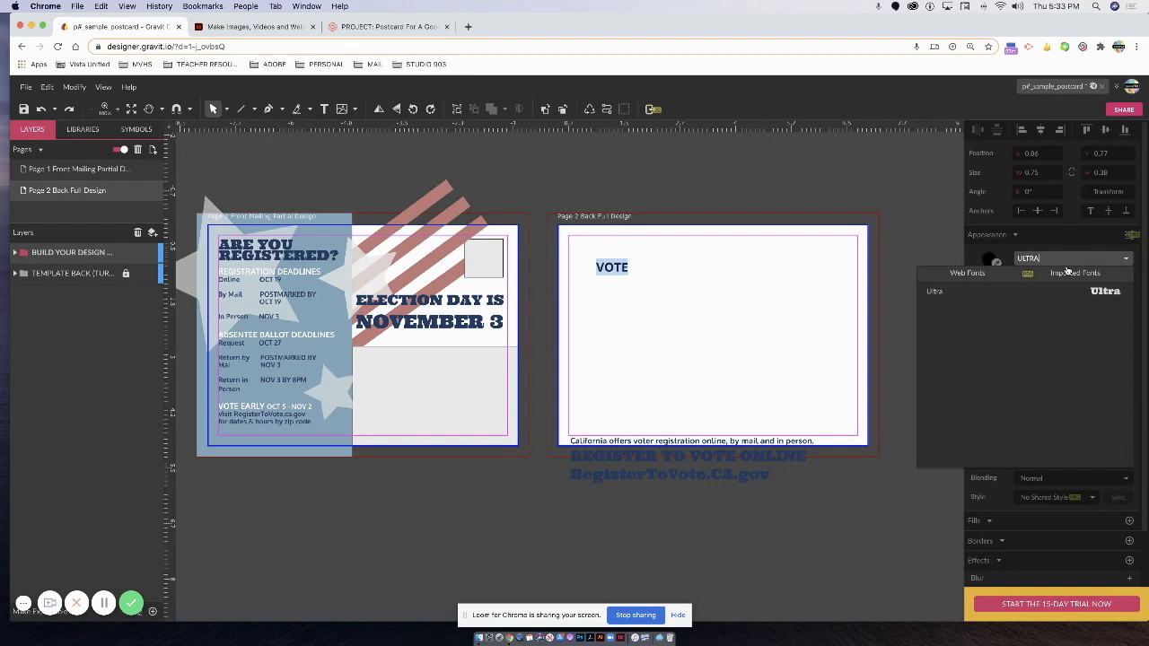
pyautogui.press('Return')
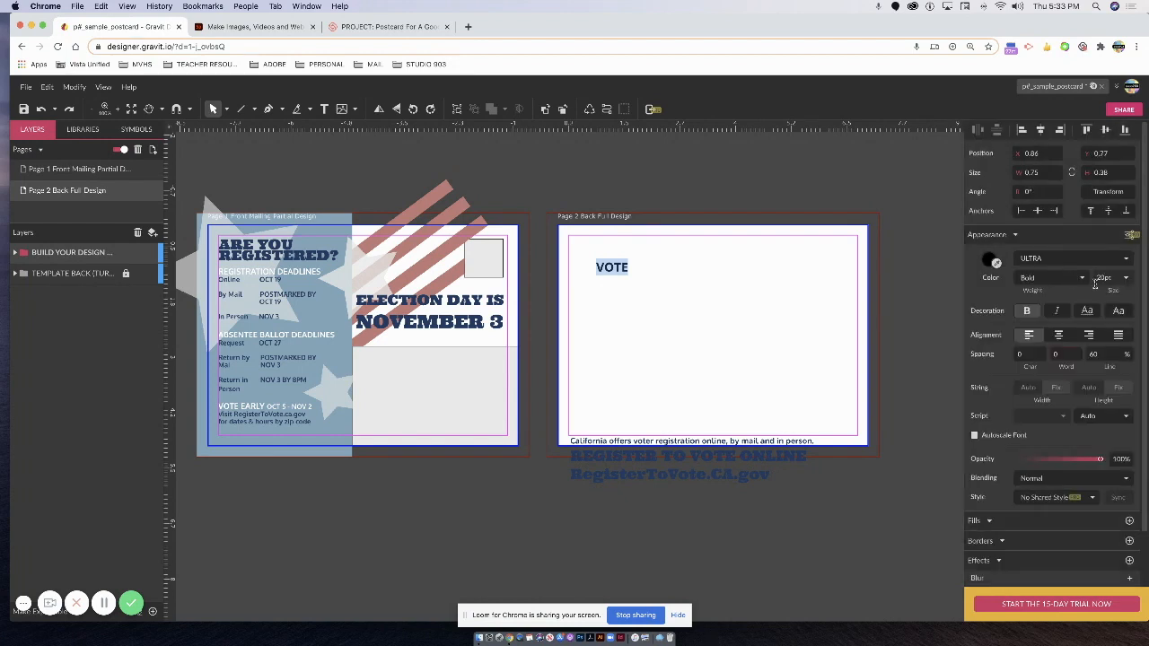
pyautogui.click(1106, 278)
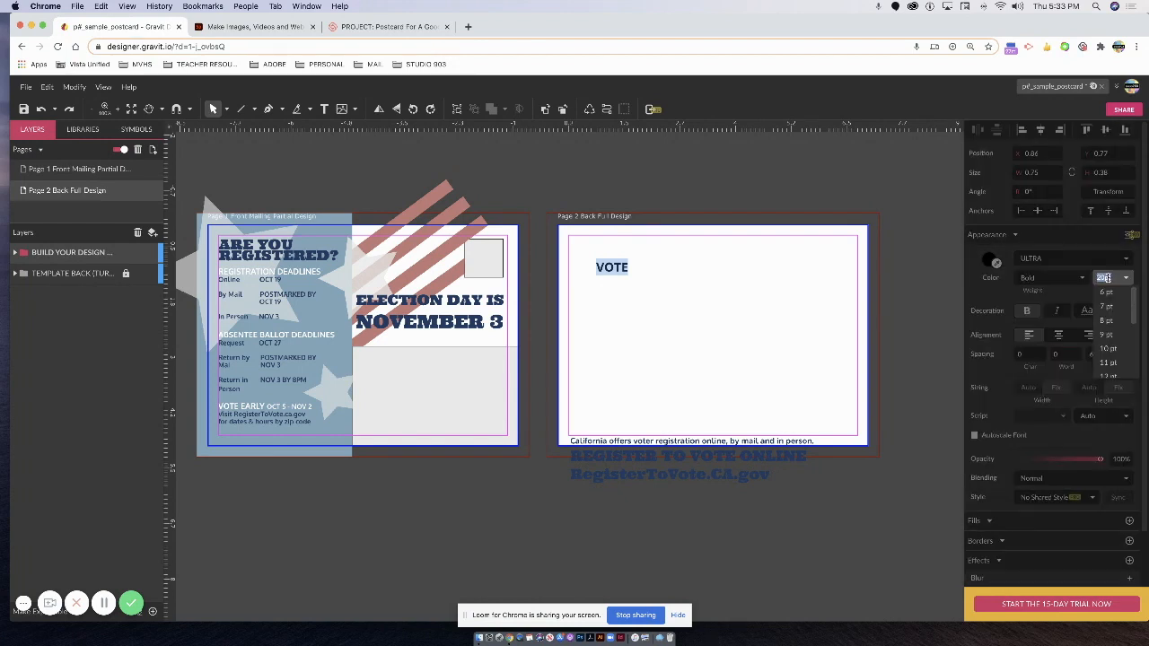
pyautogui.write('100')
pyautogui.press('Return')
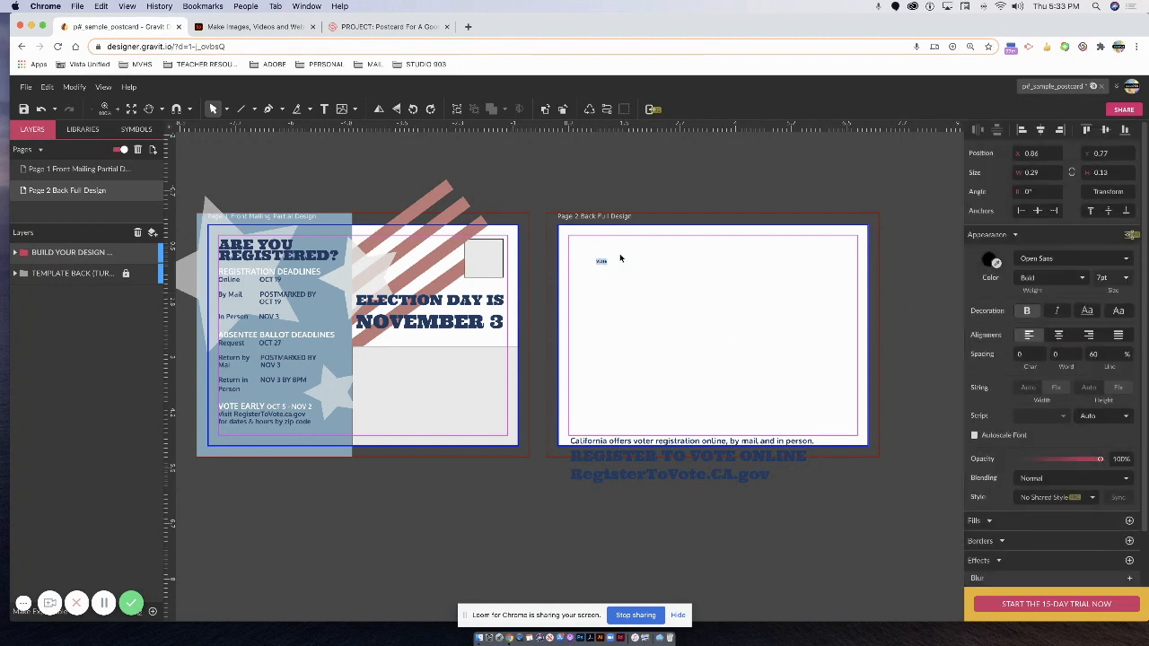
pyautogui.click(1123, 278)
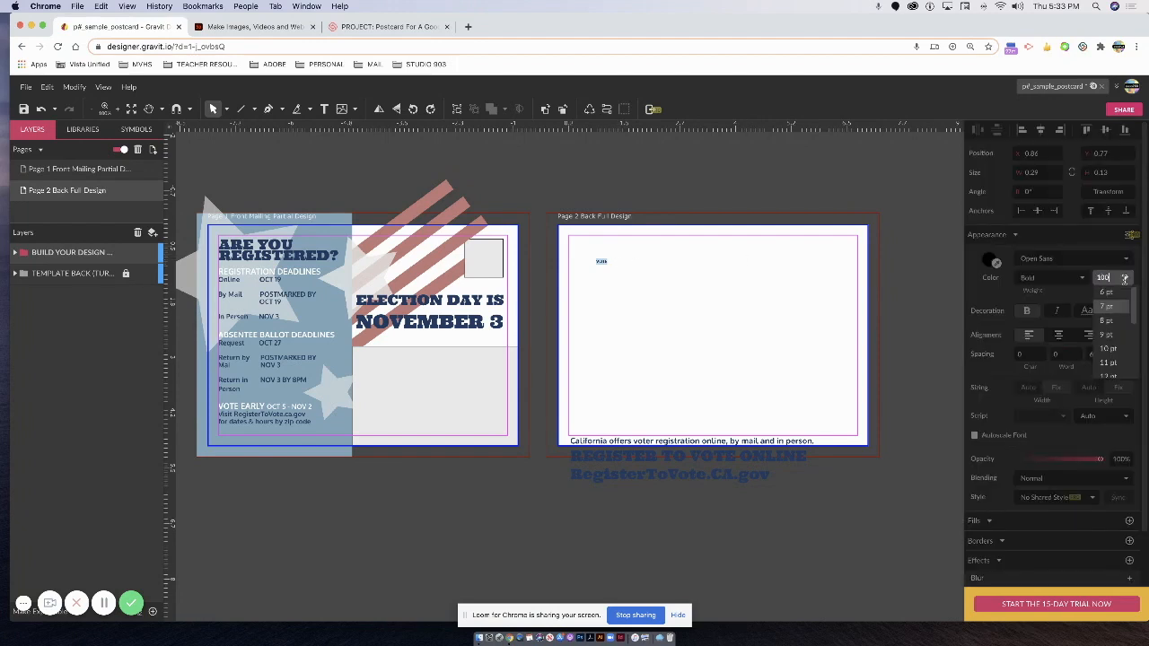
pyautogui.write('100')
pyautogui.press('Return')
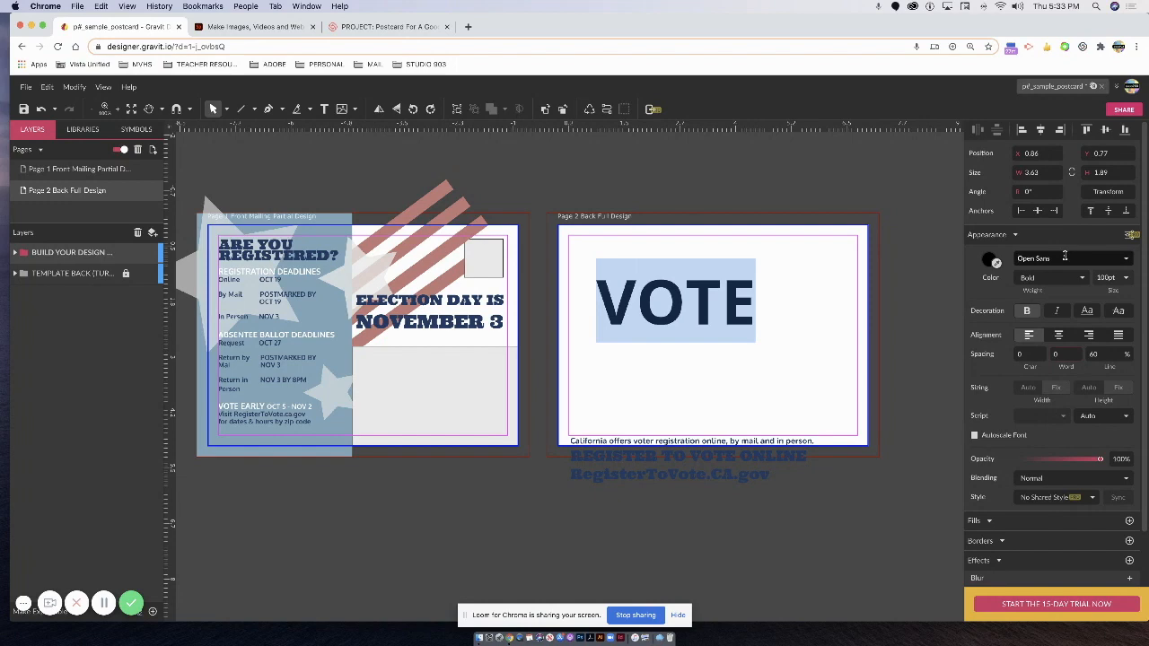
pyautogui.click(1064, 257)
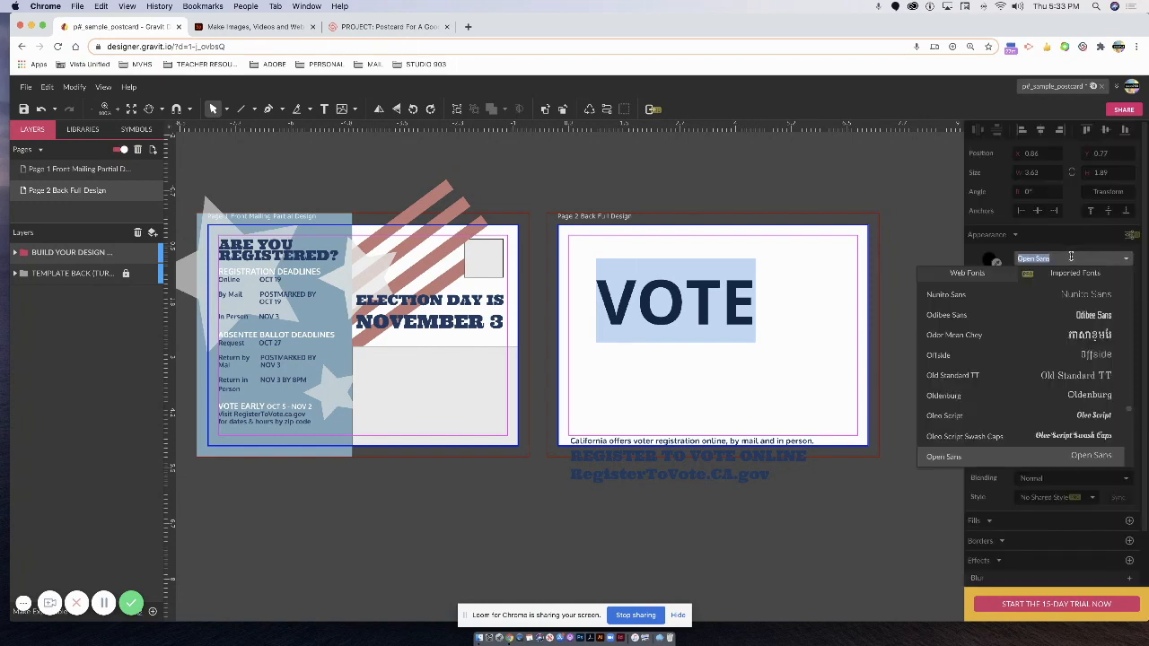
pyautogui.write('ULT')
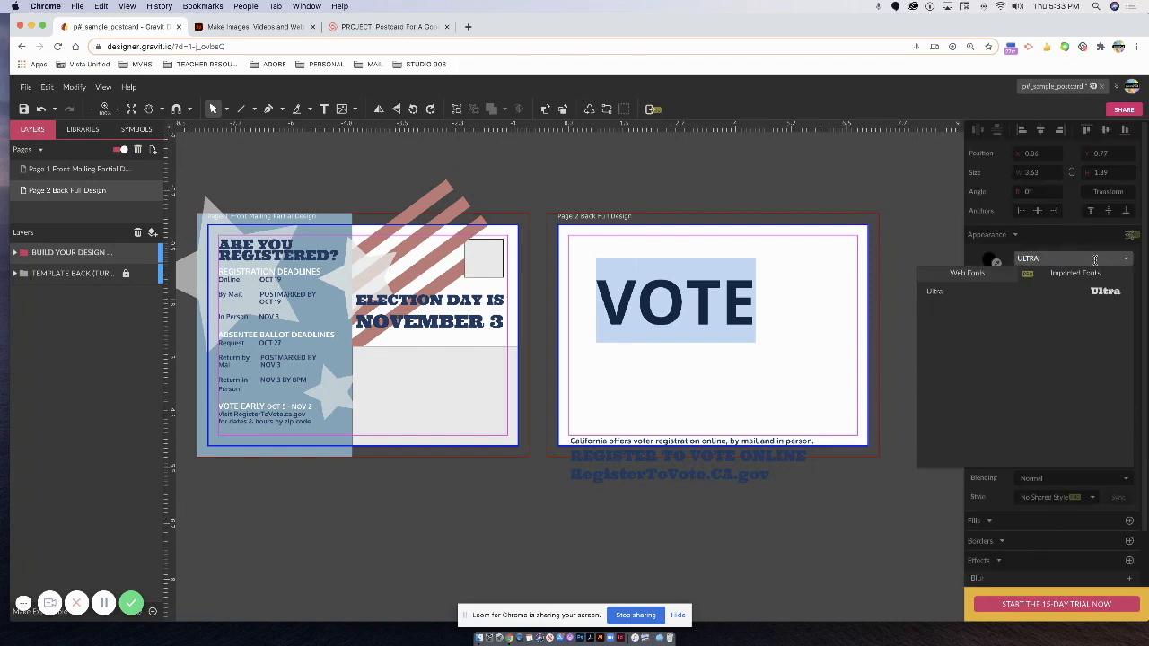
pyautogui.write('RA')
pyautogui.click(1115, 292)
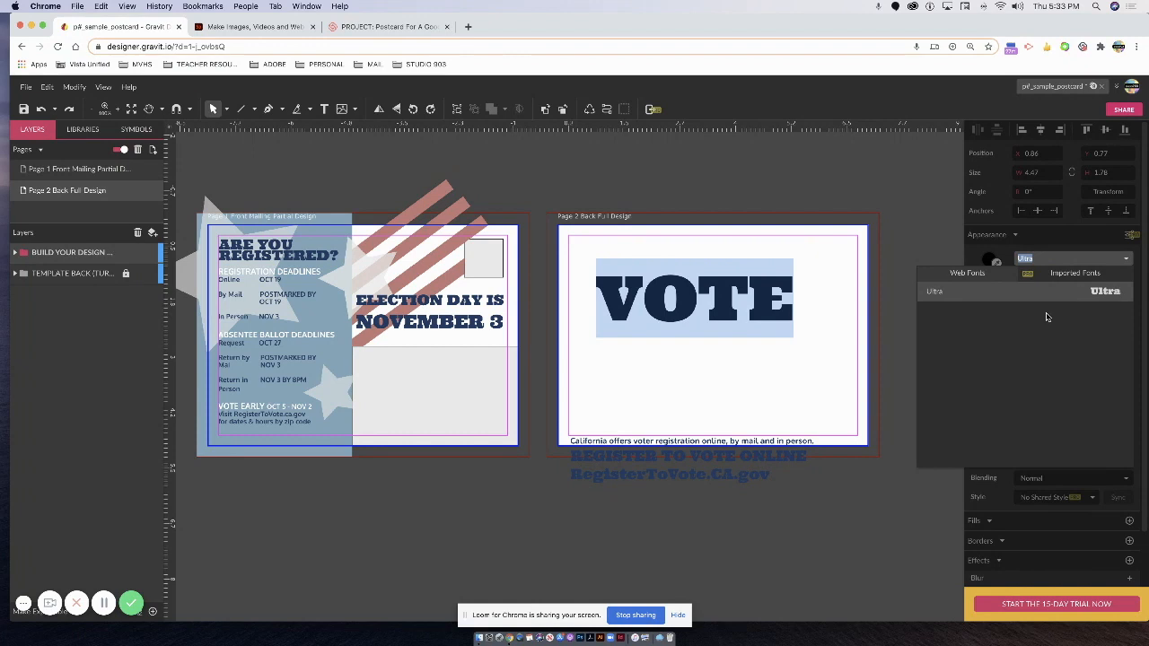
pyautogui.click(980, 248)
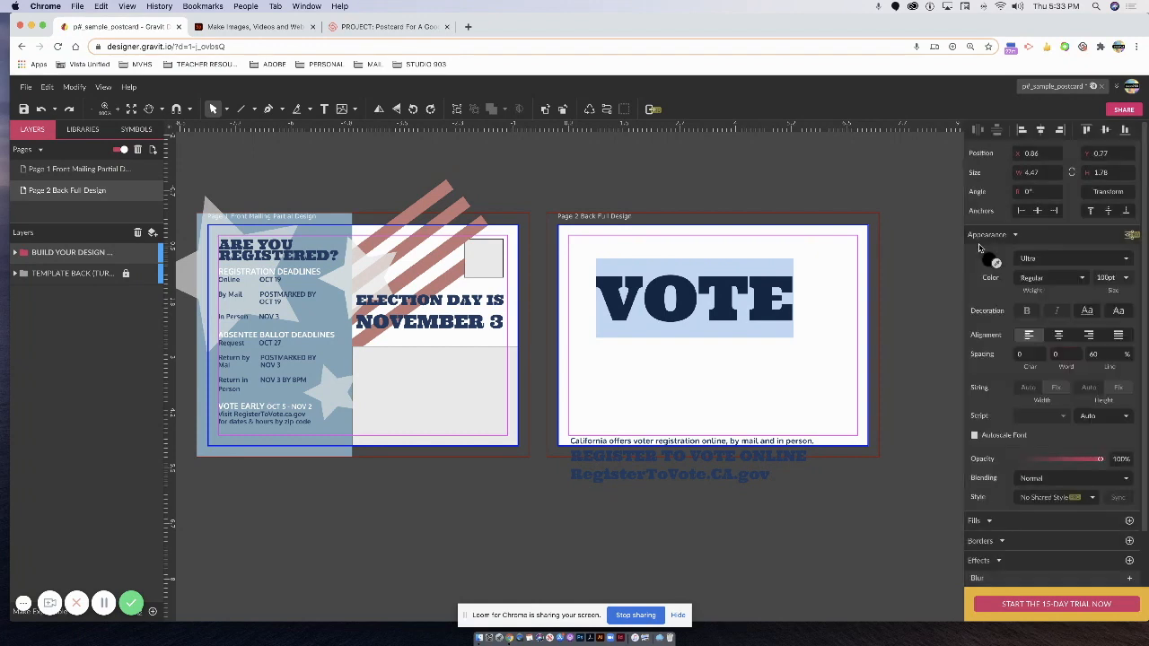
# Settle VOTE at 150 pt and move it left to the page margin.
pyautogui.click(1112, 277)
pyautogui.write('3')
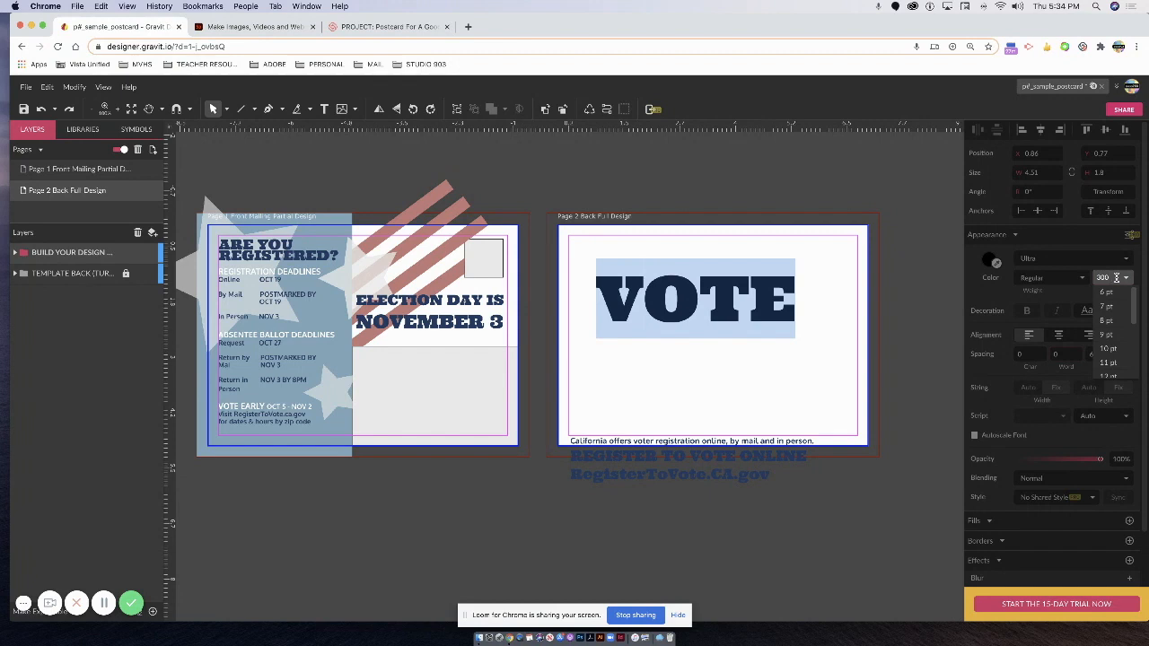
pyautogui.write('00')
pyautogui.press('Return')
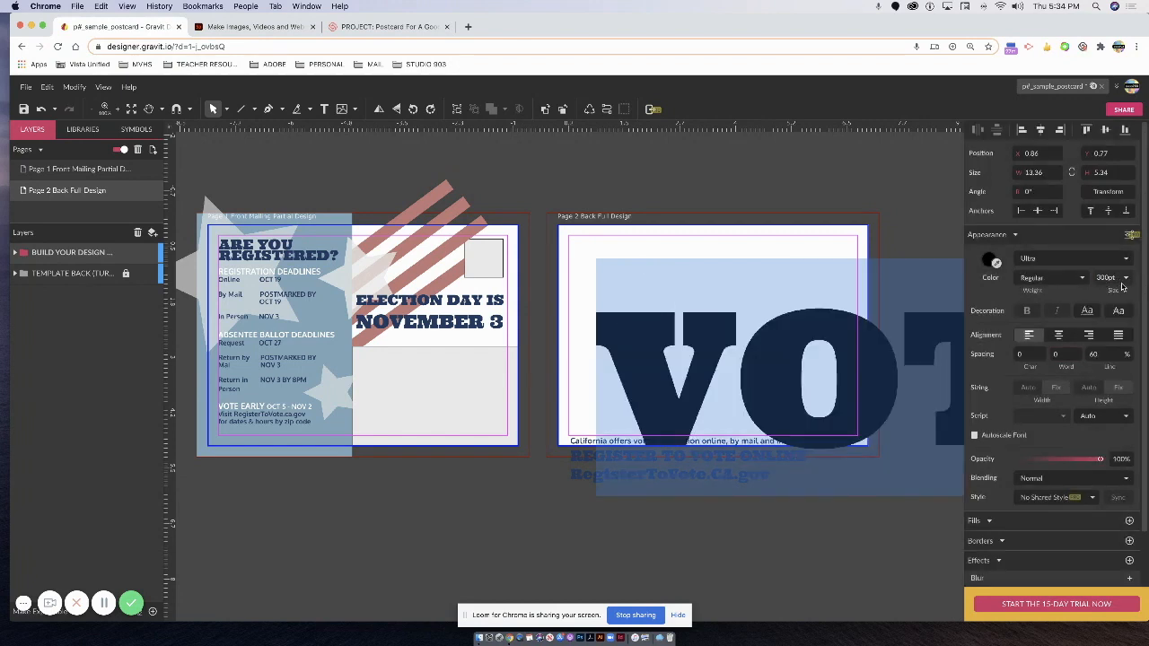
pyautogui.click(1104, 278)
pyautogui.write('4')
pyautogui.press('Return')
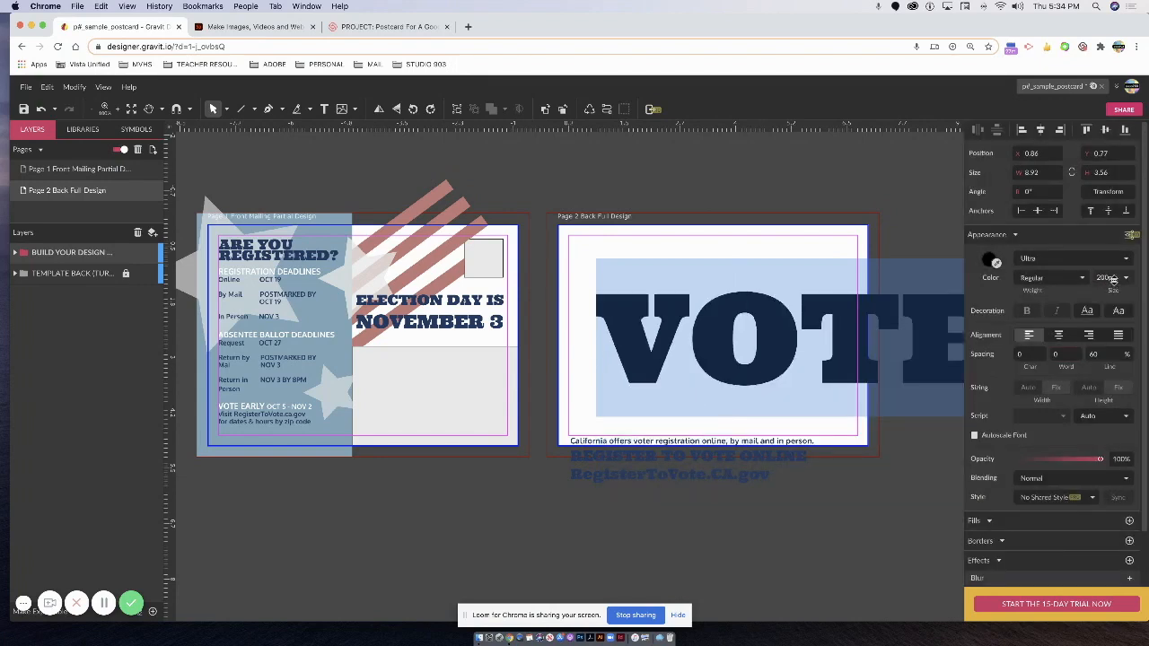
pyautogui.press('super+z')
pyautogui.moveTo(1099, 276); pyautogui.dragTo(1099, 277)
pyautogui.click(1099, 277)
pyautogui.press('BackSpace')
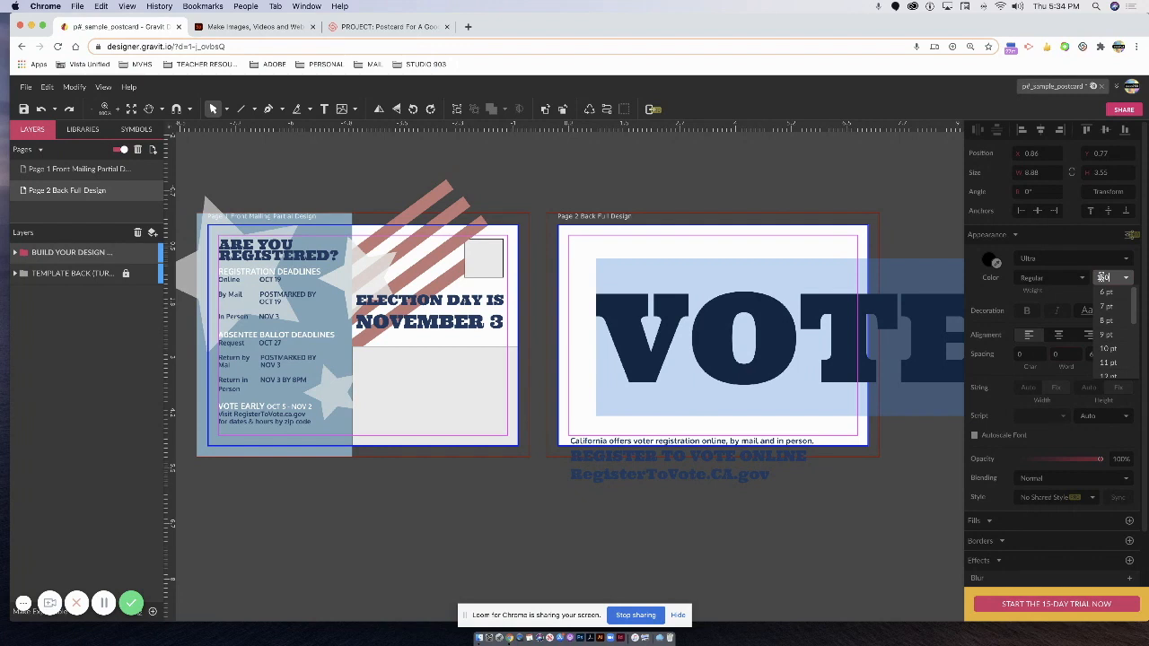
pyautogui.write('150')
pyautogui.press('Return')
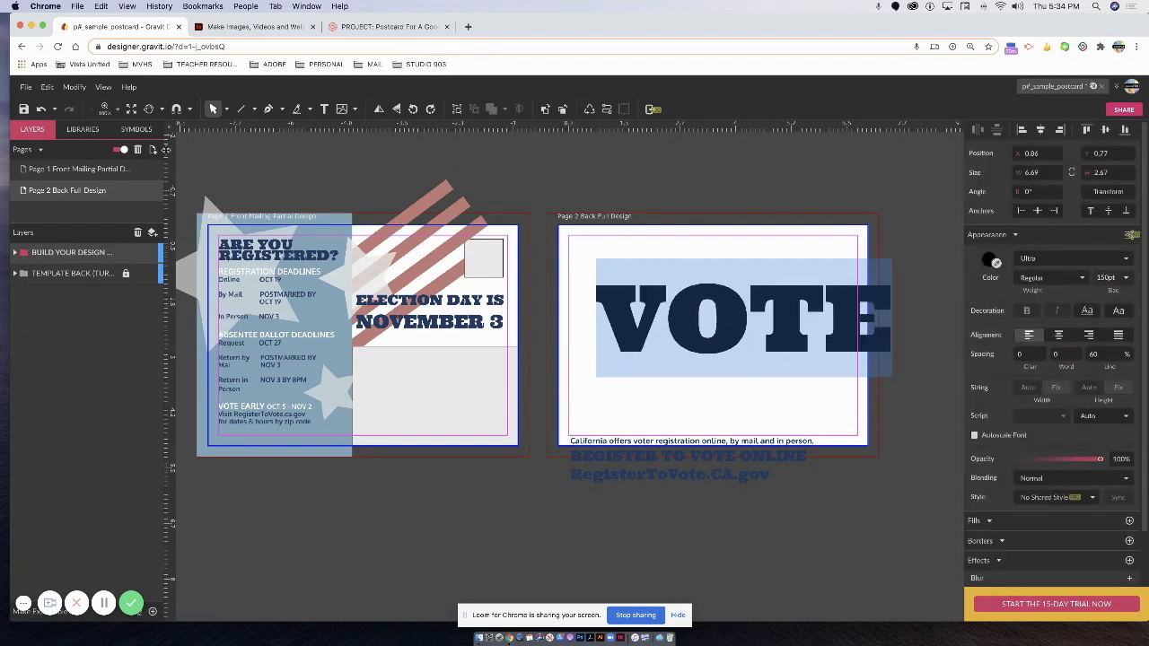
pyautogui.press('Escape')
pyautogui.moveTo(755, 261); pyautogui.dragTo(686, 257)
# Enlarge the VOTE box, tilt it to about 11.7°, and shift it right.
pyautogui.moveTo(601, 446); pyautogui.dragTo(570, 476)
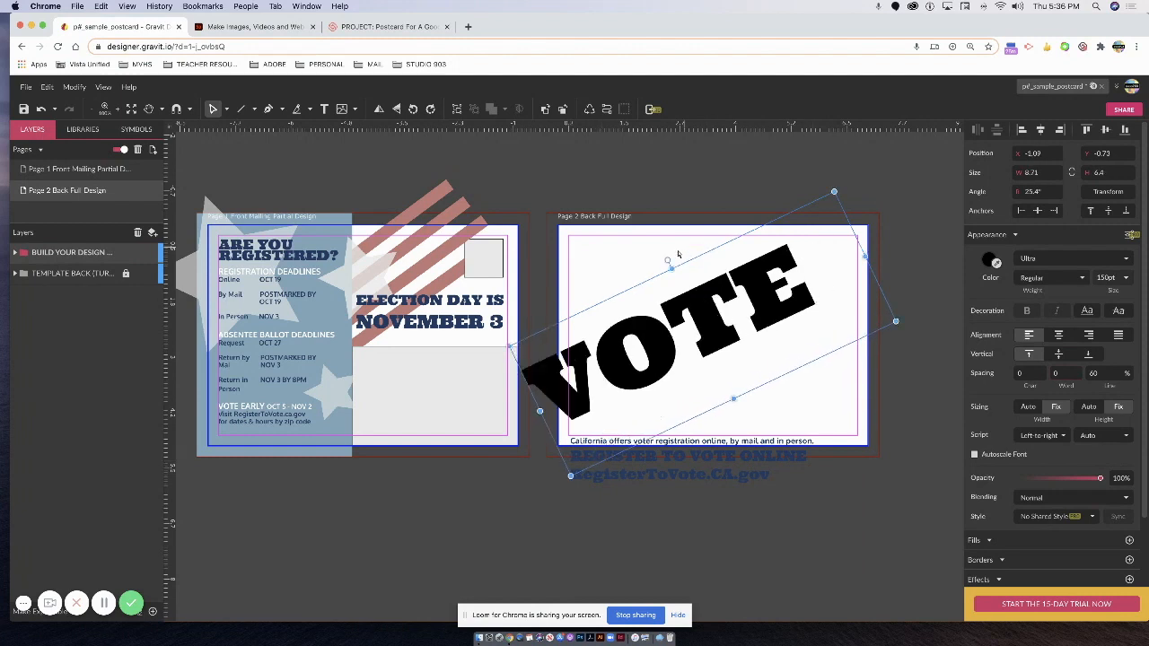
pyautogui.moveTo(677, 255); pyautogui.dragTo(685, 255)
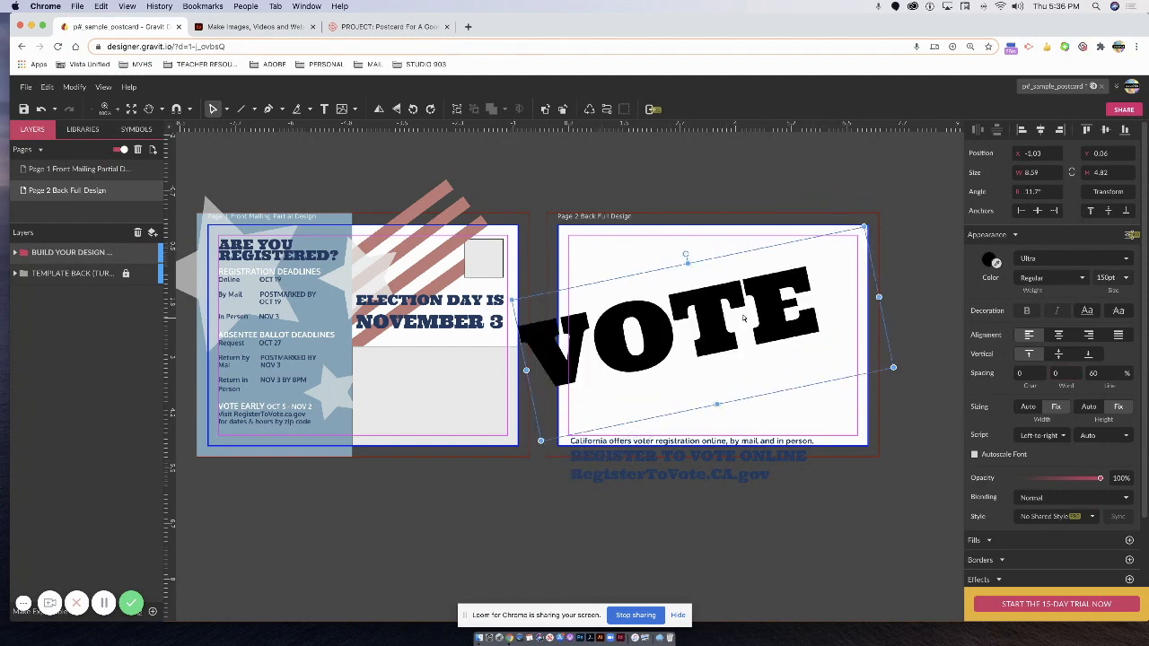
pyautogui.moveTo(717, 329); pyautogui.dragTo(760, 330)
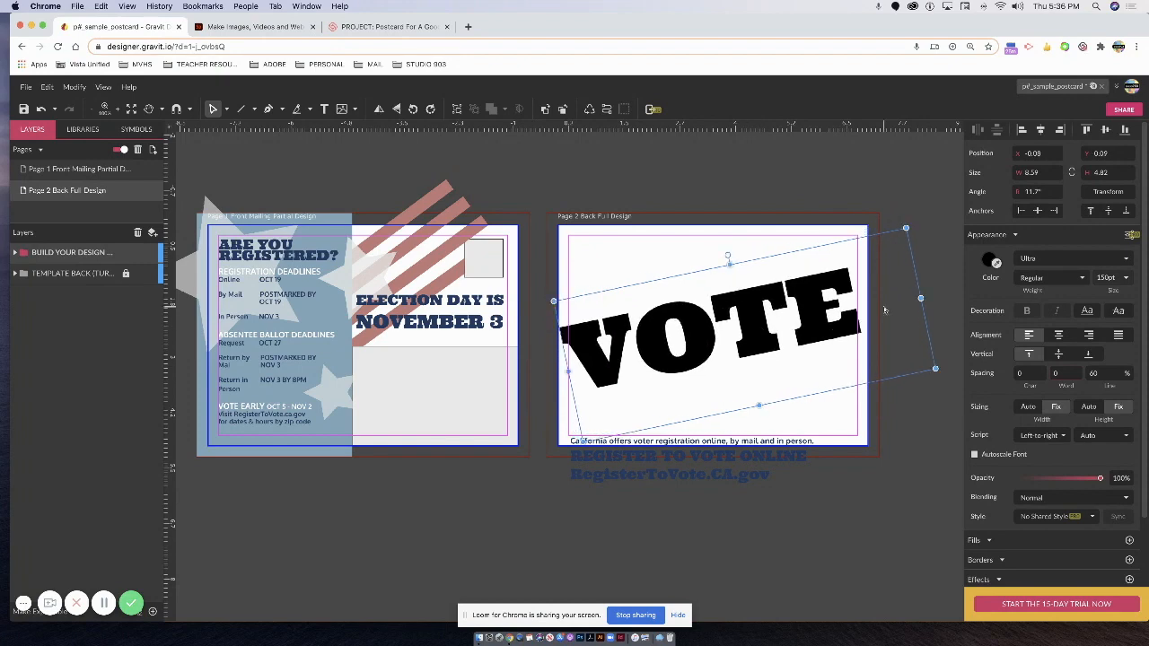
pyautogui.click(586, 234)
# Colour VOTE muted red #C67777, sampled from the front's stripes.
pyautogui.click(665, 355)
pyautogui.click(995, 263)
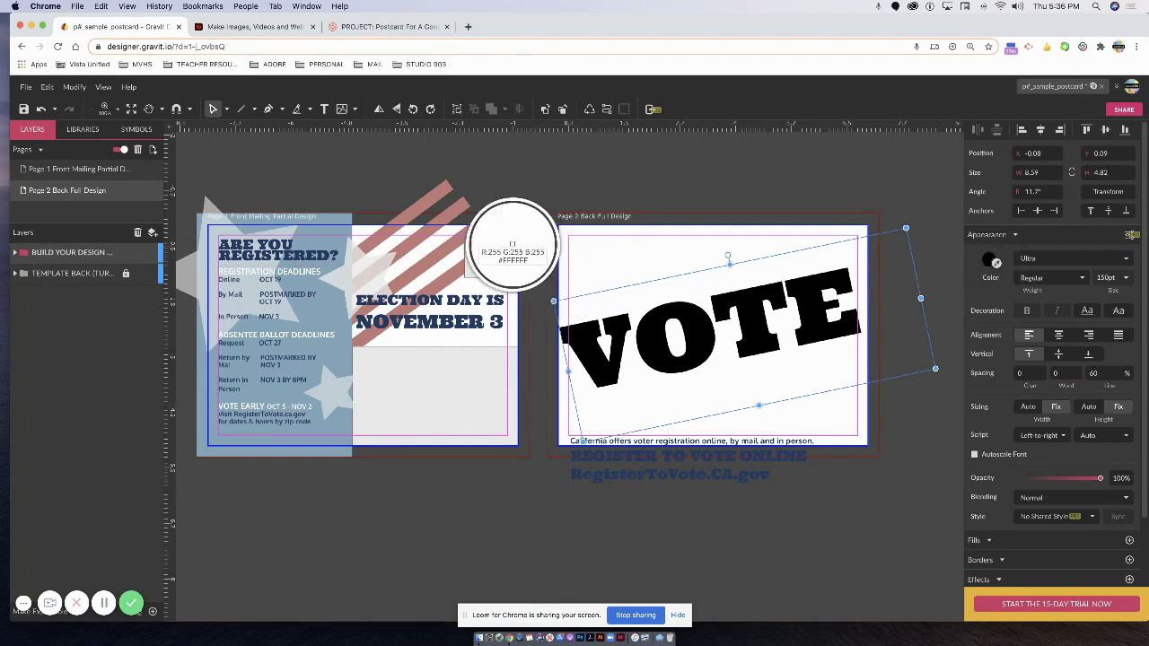
pyautogui.click(458, 240)
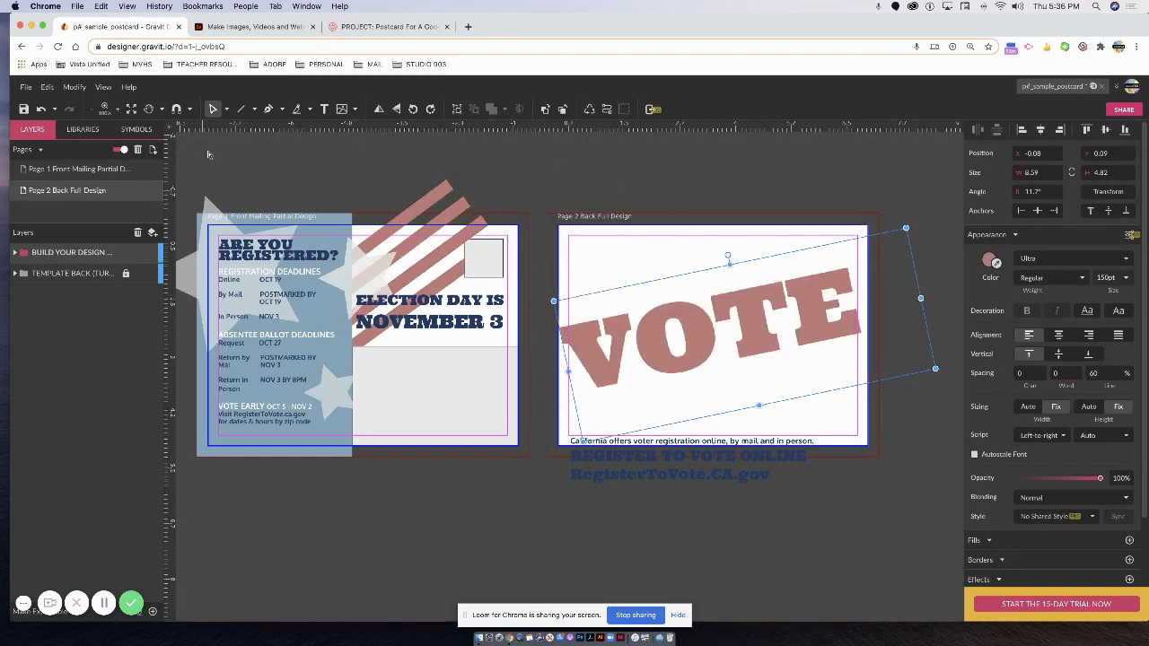
pyautogui.click(594, 254)
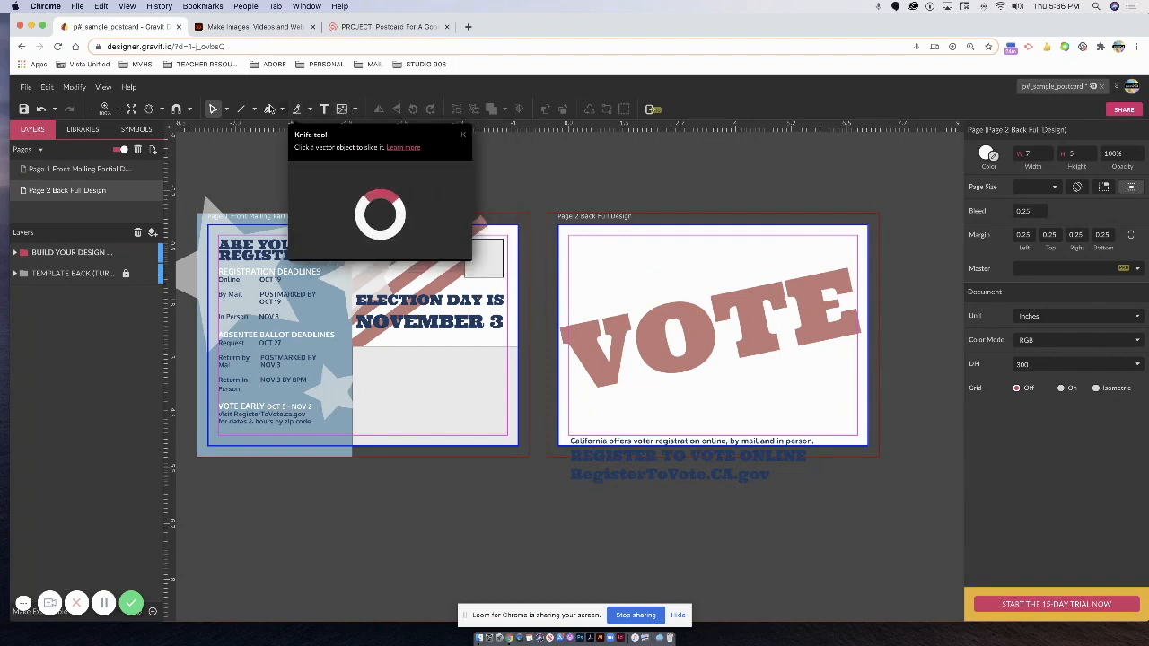
# Draw a rectangle on the back page and nudge it slightly right.
pyautogui.click(243, 108)
pyautogui.click(254, 109)
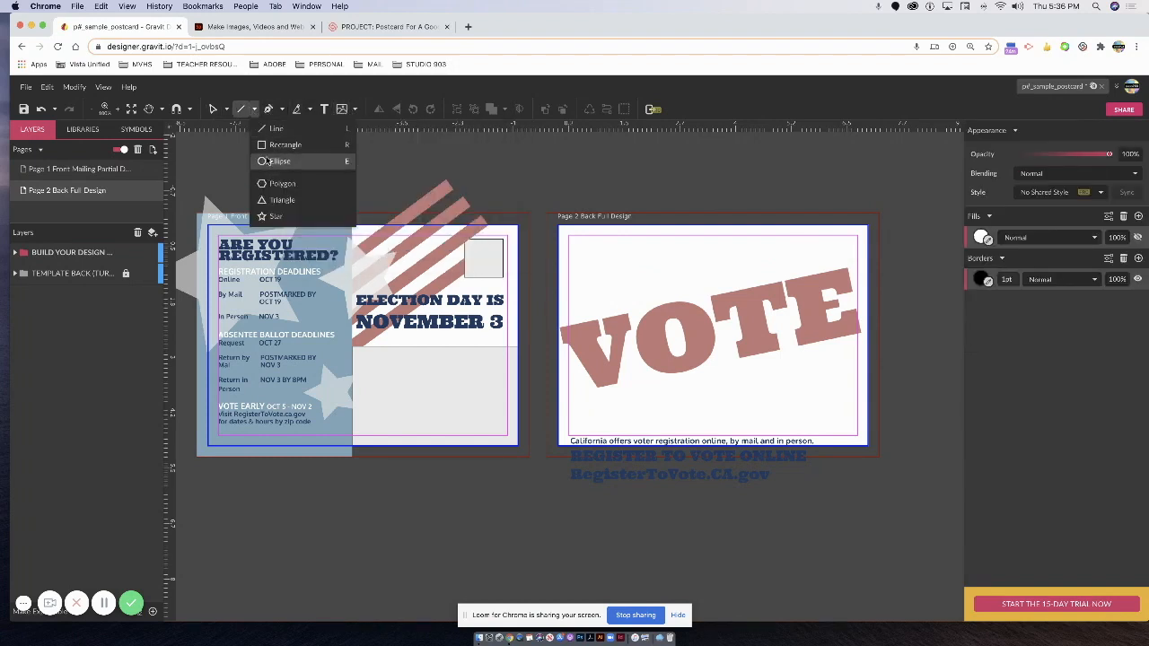
pyautogui.click(268, 145)
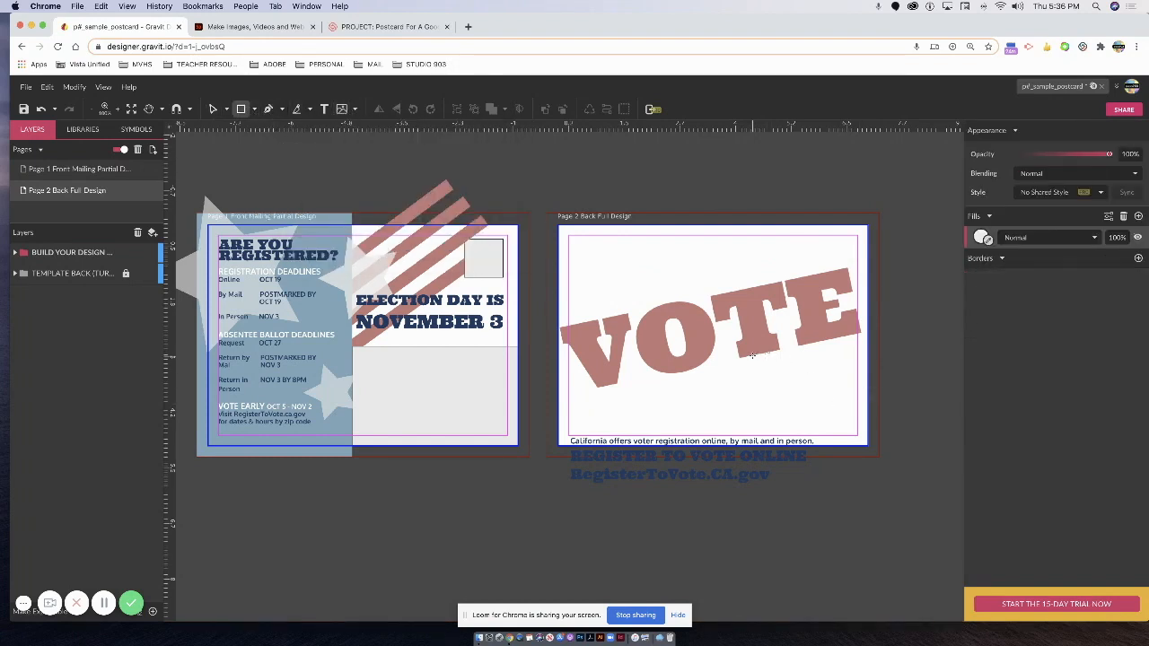
pyautogui.moveTo(744, 353); pyautogui.dragTo(820, 431)
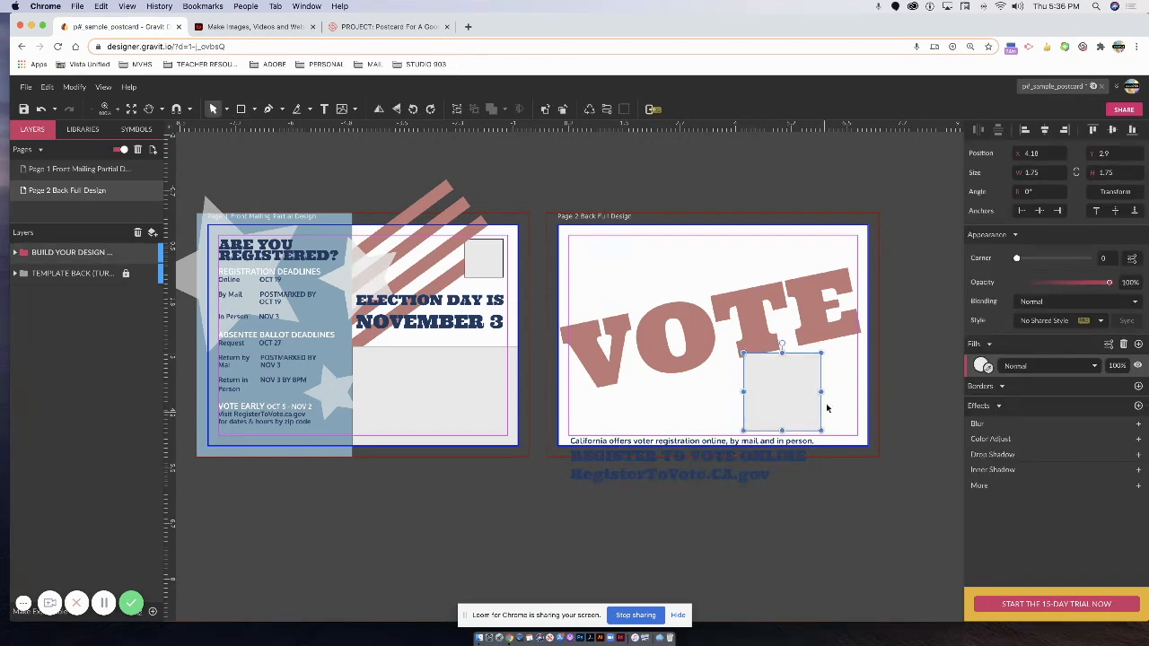
pyautogui.click(982, 366)
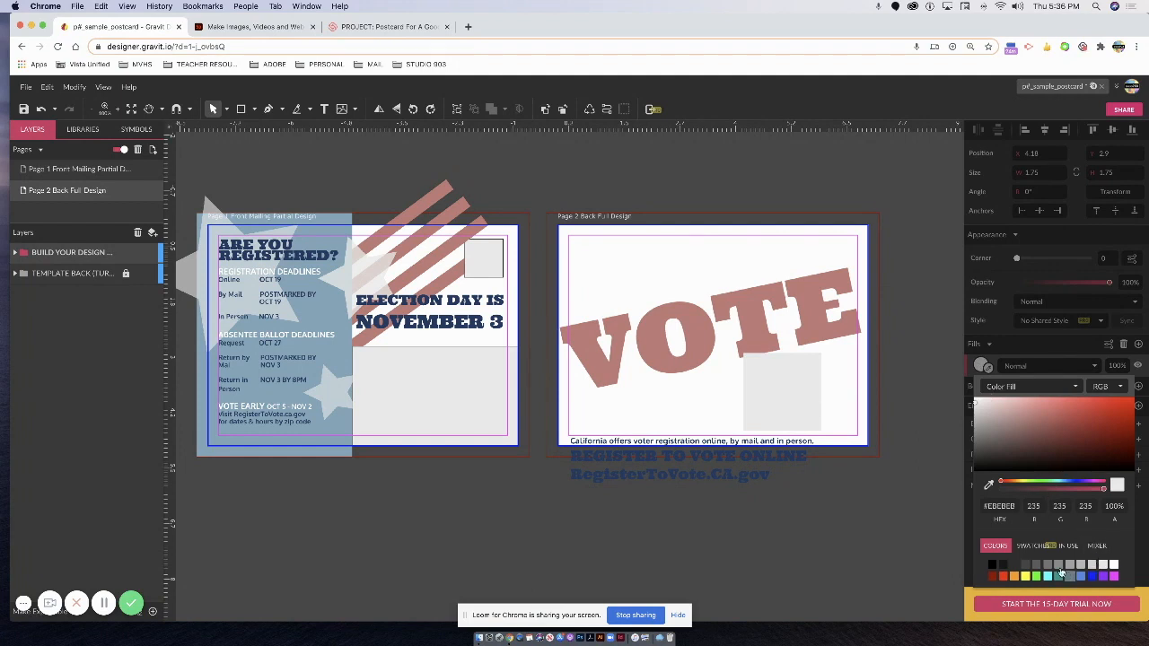
pyautogui.click(797, 393)
pyautogui.moveTo(798, 389); pyautogui.dragTo(807, 389)
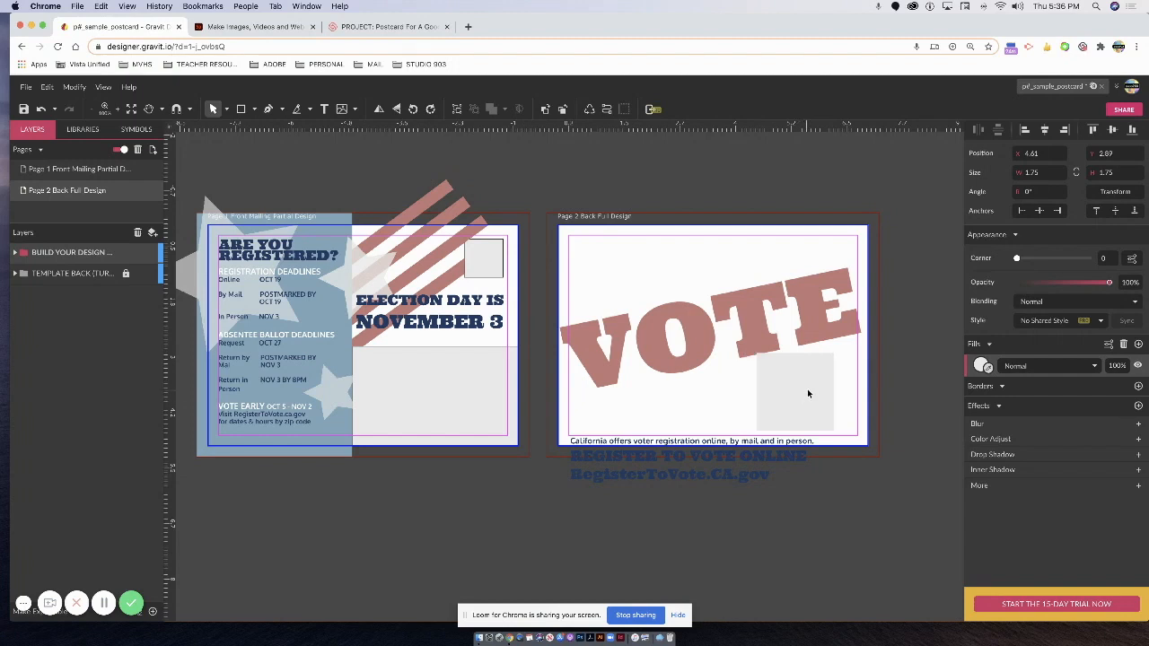
# Give the box a 5 pt border and sample white for its fill.
pyautogui.click(1138, 387)
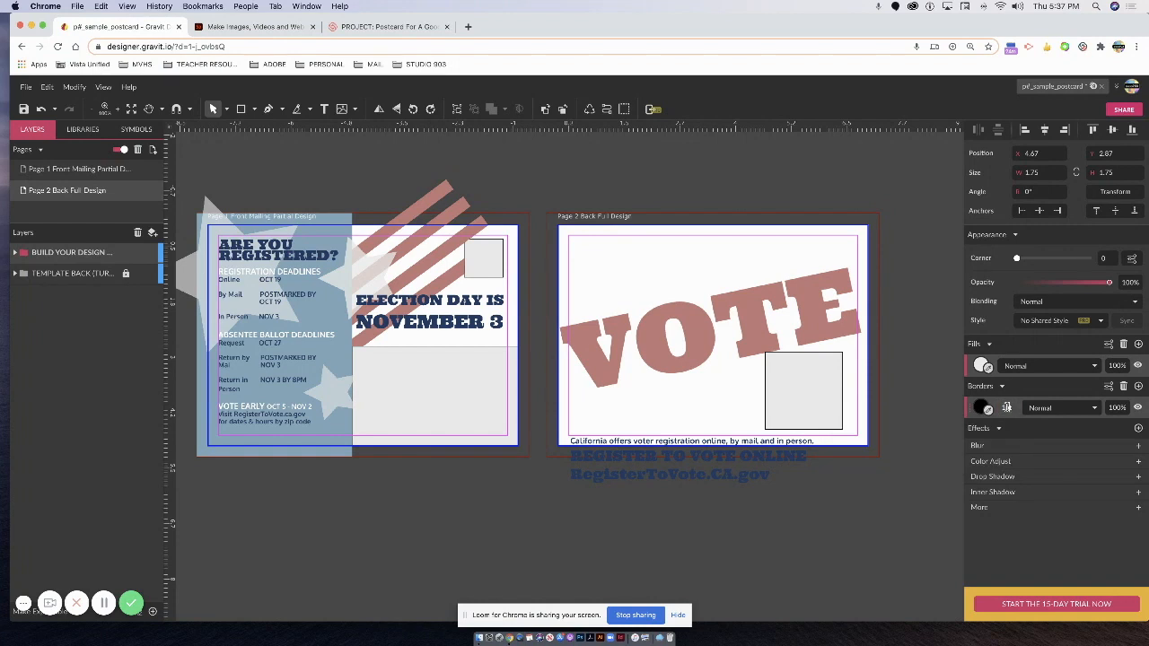
pyautogui.write('5')
pyautogui.press('Return')
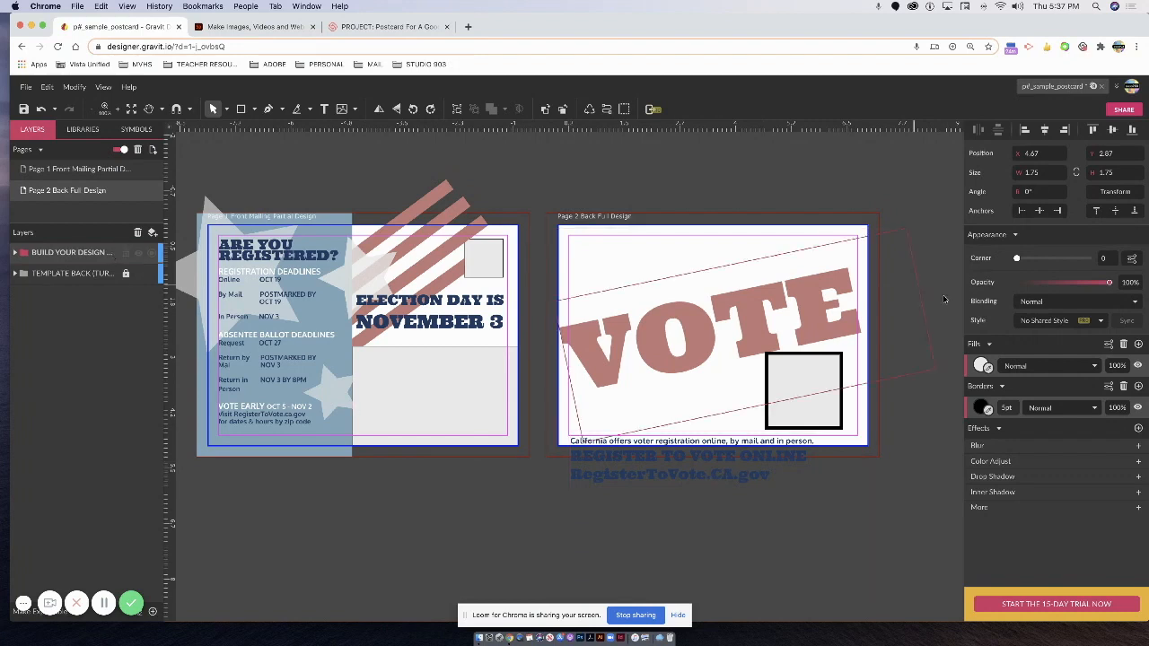
pyautogui.click(987, 367)
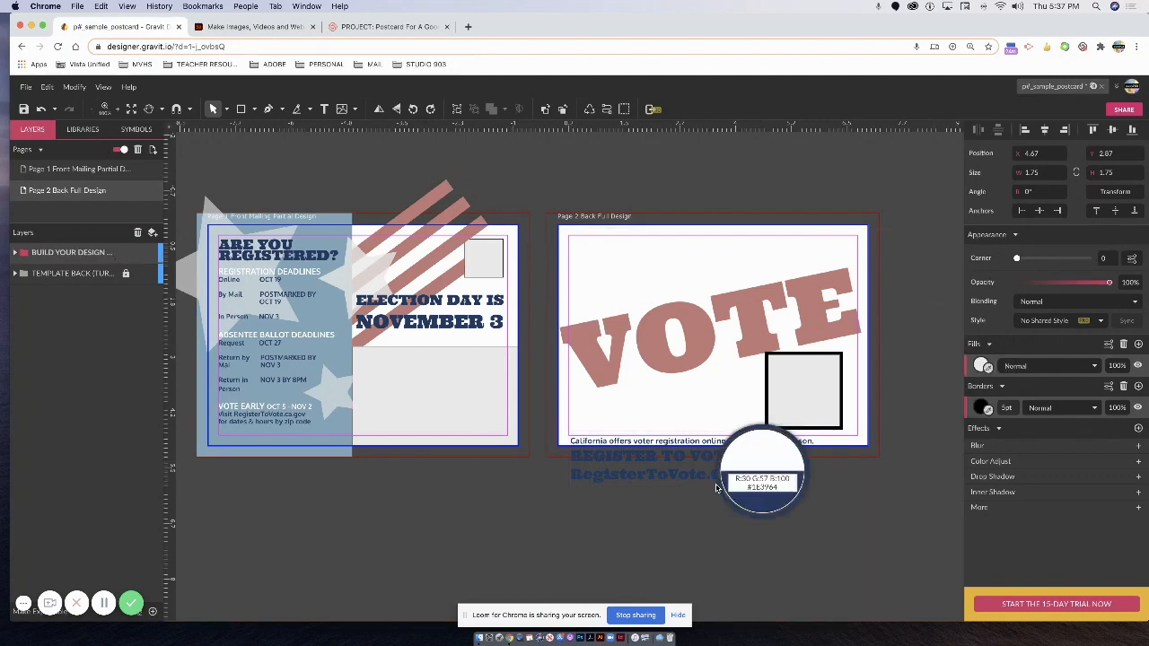
pyautogui.click(734, 462)
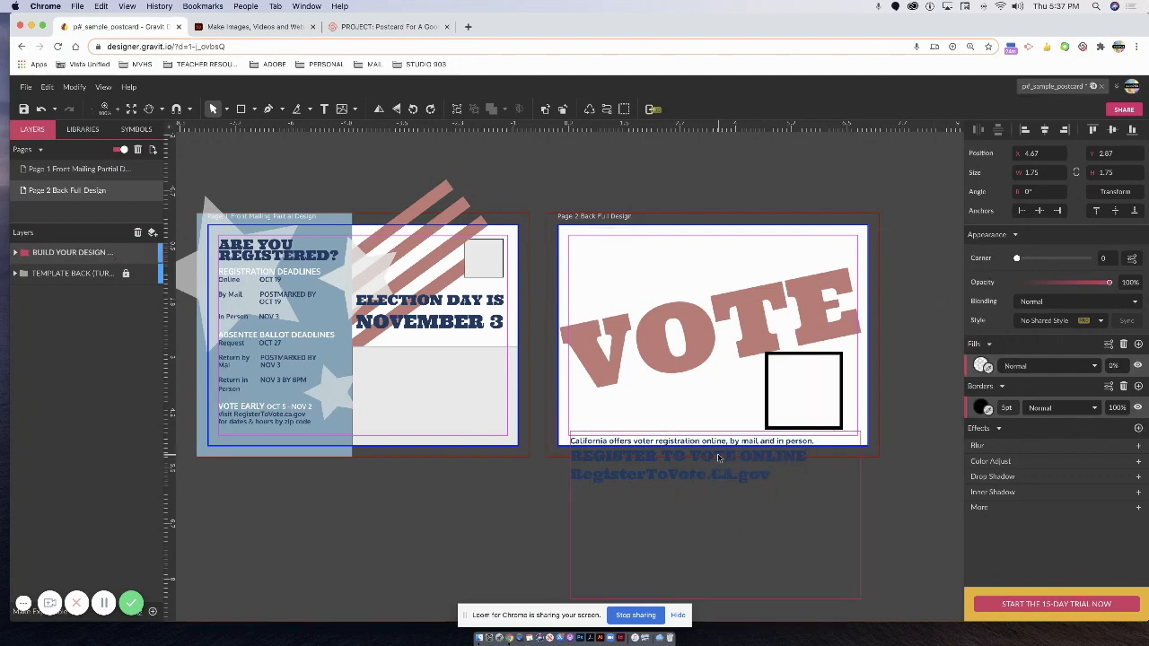
# Move the register-online text back onto the page below VOTE, leaving the box unfilled.
pyautogui.moveTo(717, 462); pyautogui.dragTo(709, 388)
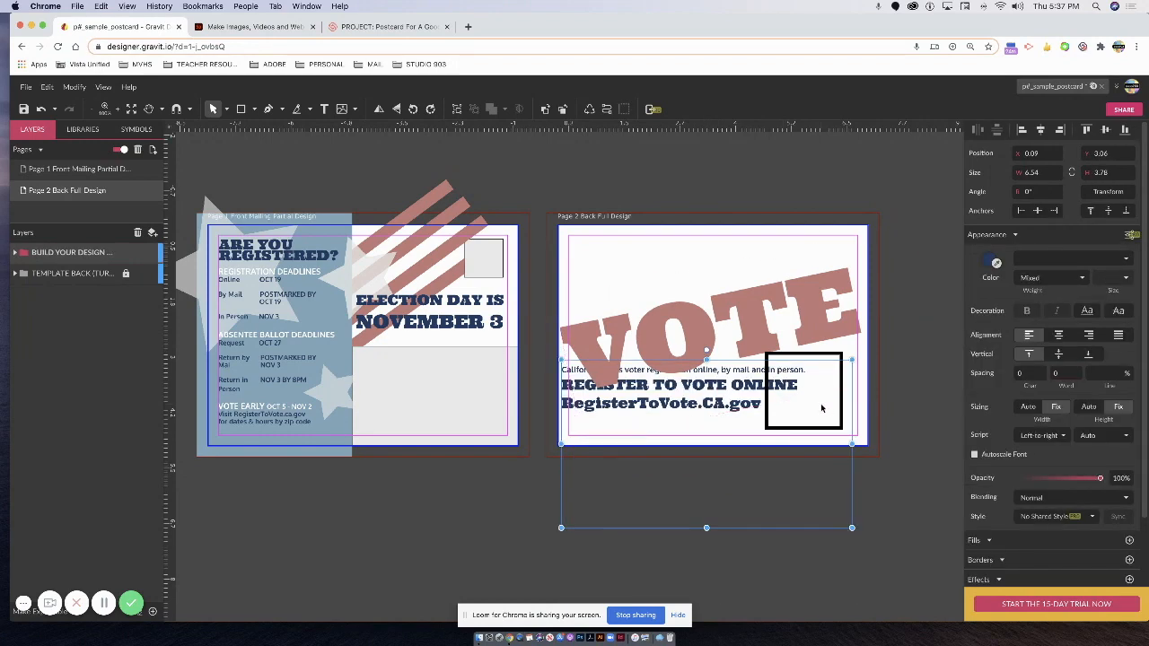
pyautogui.click(839, 356)
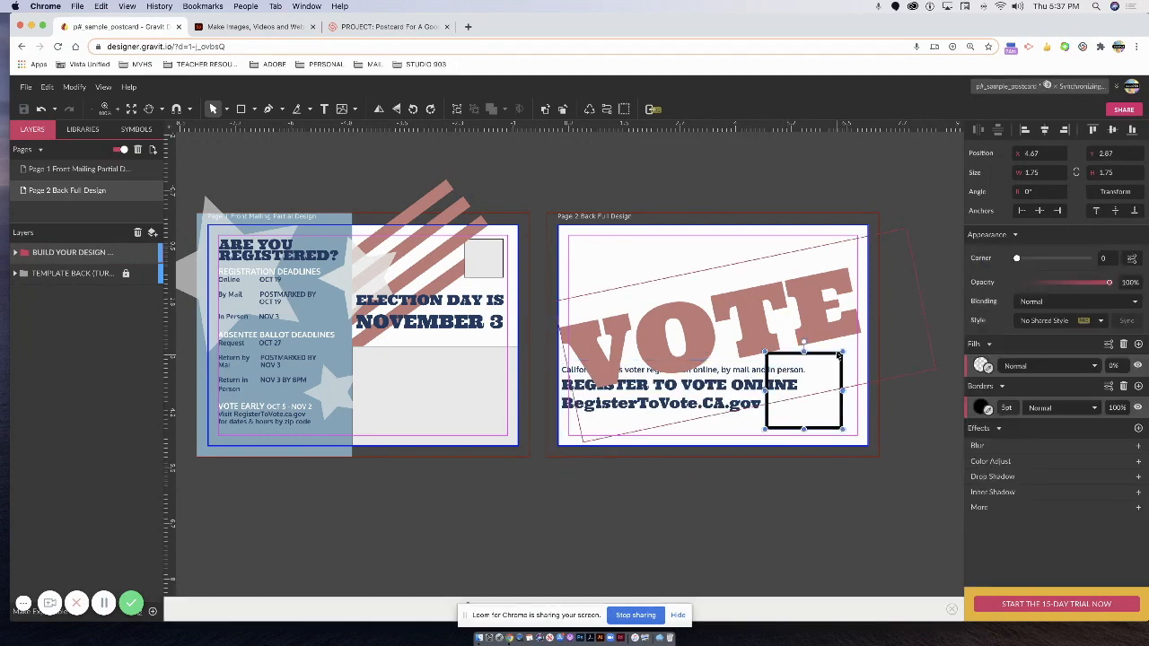
pyautogui.click(982, 365)
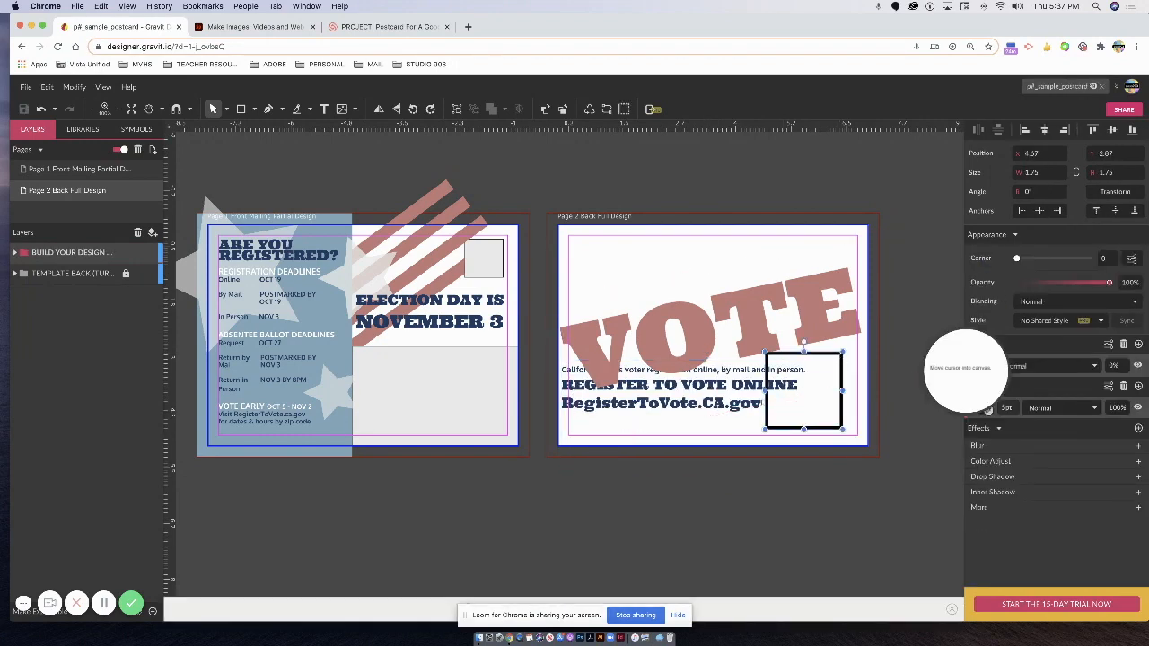
pyautogui.click(734, 391)
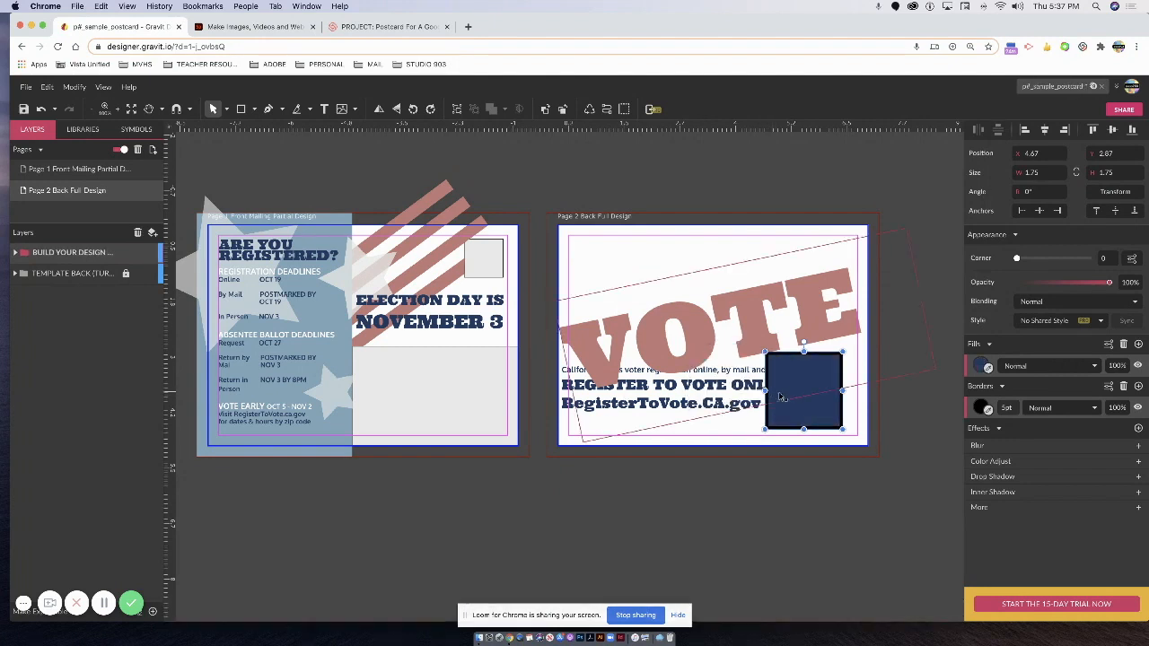
pyautogui.press('super+z')
pyautogui.click(985, 407)
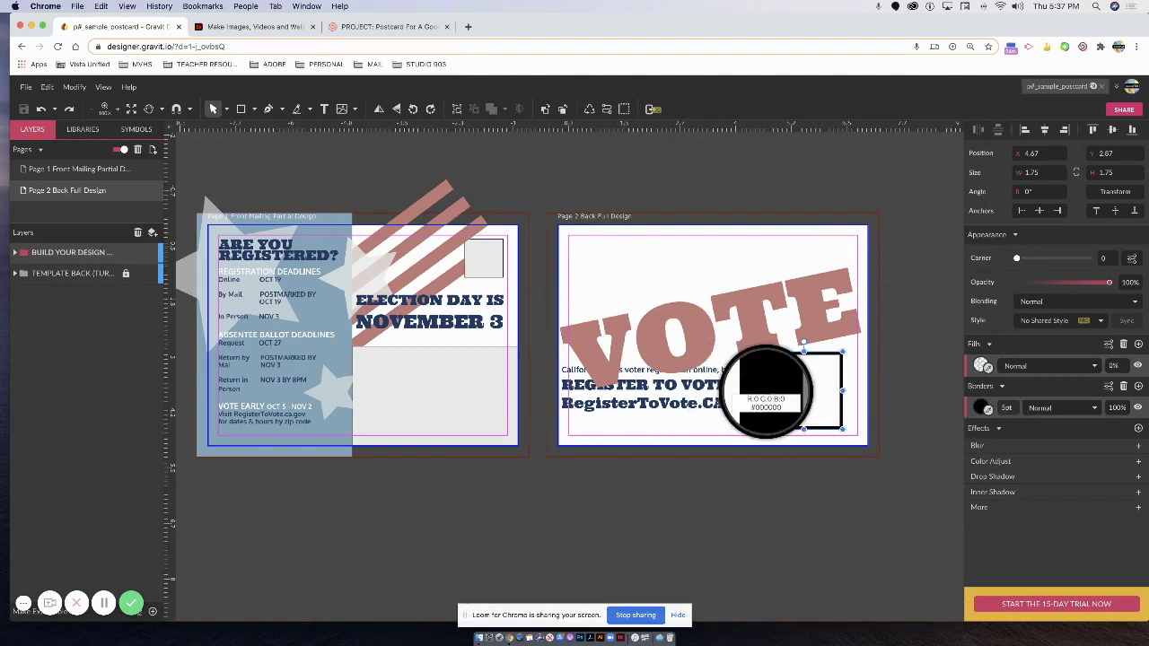
# Give the box a navy border and tighten and reposition the VOTE headline frame.
pyautogui.click(747, 392)
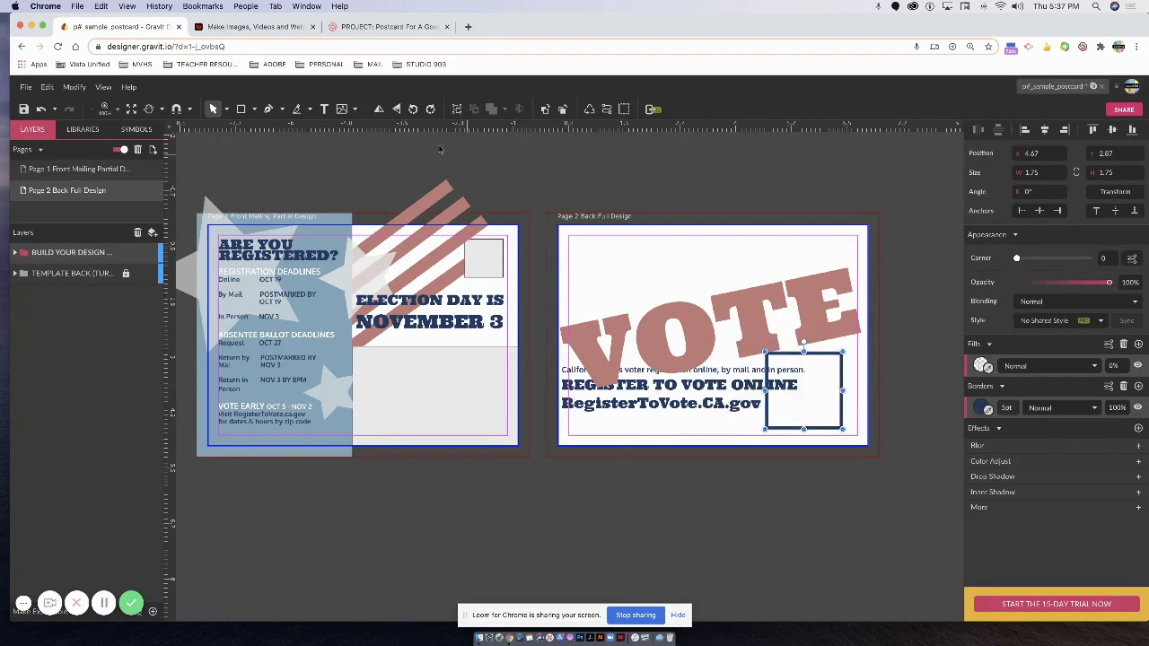
pyautogui.press('Escape')
pyautogui.moveTo(695, 334); pyautogui.dragTo(692, 318)
pyautogui.click(840, 428)
pyautogui.moveTo(841, 428); pyautogui.dragTo(731, 453)
pyautogui.moveTo(828, 358); pyautogui.dragTo(834, 356)
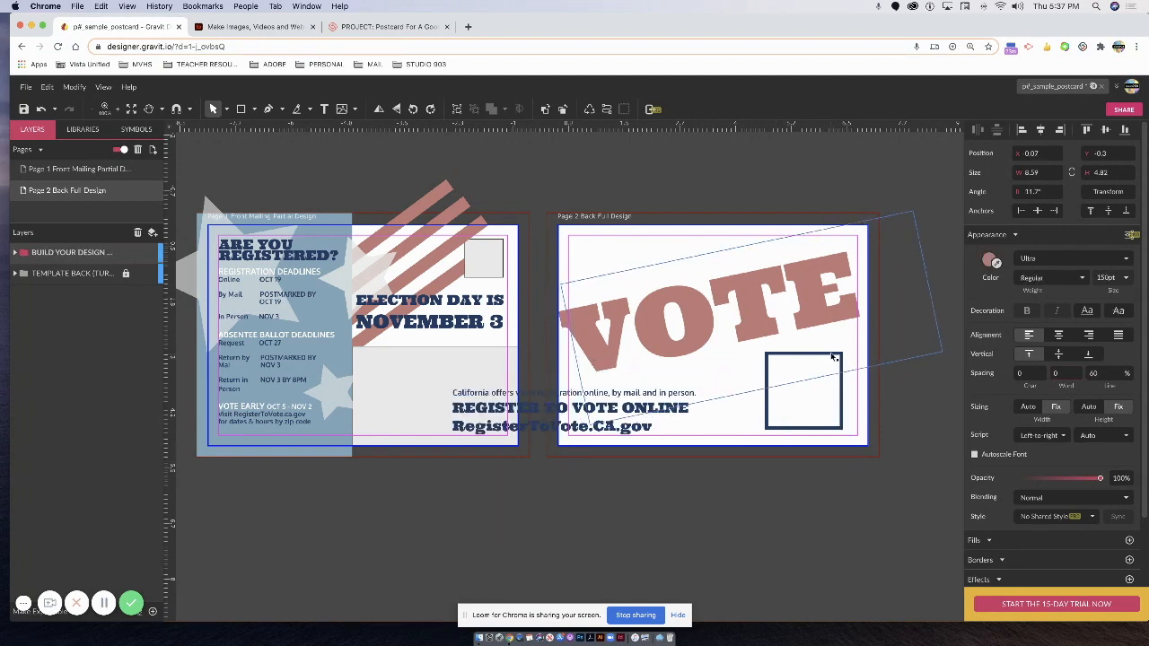
pyautogui.moveTo(765, 389); pyautogui.dragTo(755, 345)
pyautogui.moveTo(922, 259); pyautogui.dragTo(862, 271)
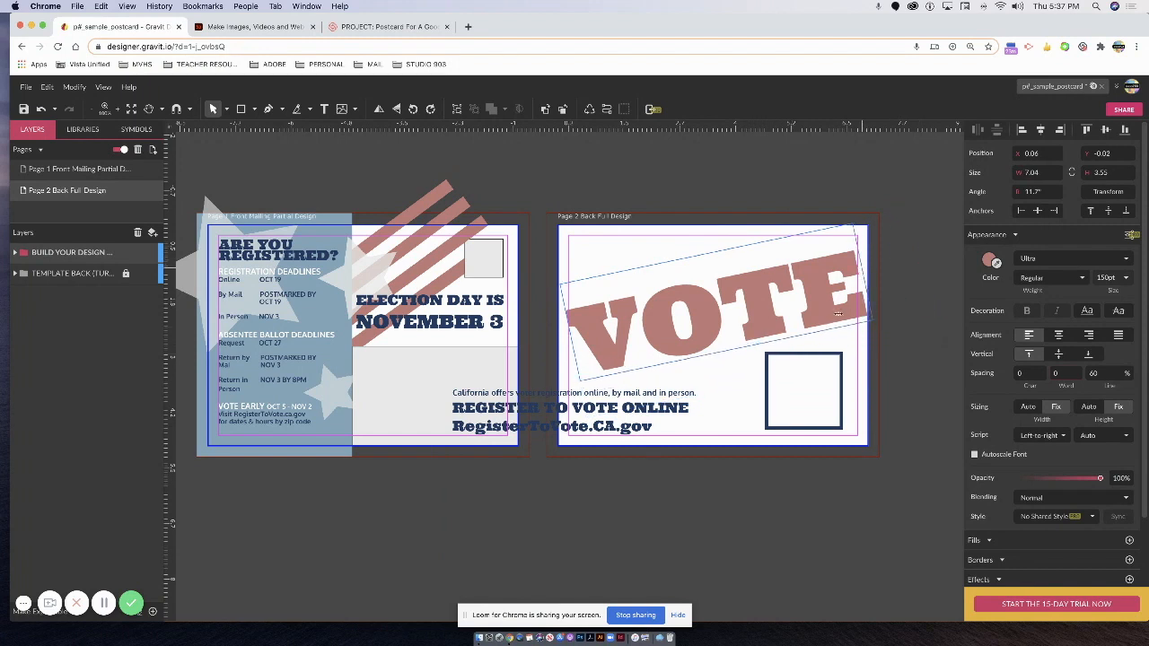
# Move the box to the lower right, fit the text under VOTE, and shrink the box to 1.4 × 1.4 in.
pyautogui.click(824, 358)
pyautogui.click(818, 355)
pyautogui.moveTo(819, 356); pyautogui.dragTo(832, 362)
pyautogui.click(679, 406)
pyautogui.moveTo(726, 389); pyautogui.dragTo(819, 389)
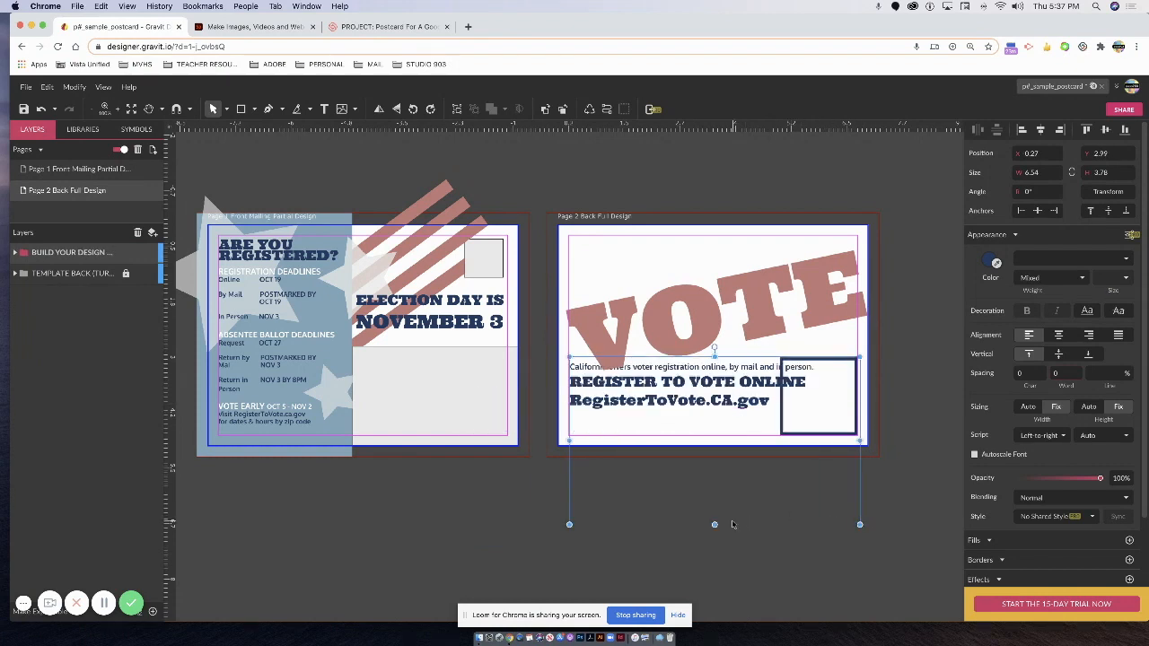
pyautogui.moveTo(714, 524); pyautogui.dragTo(714, 419)
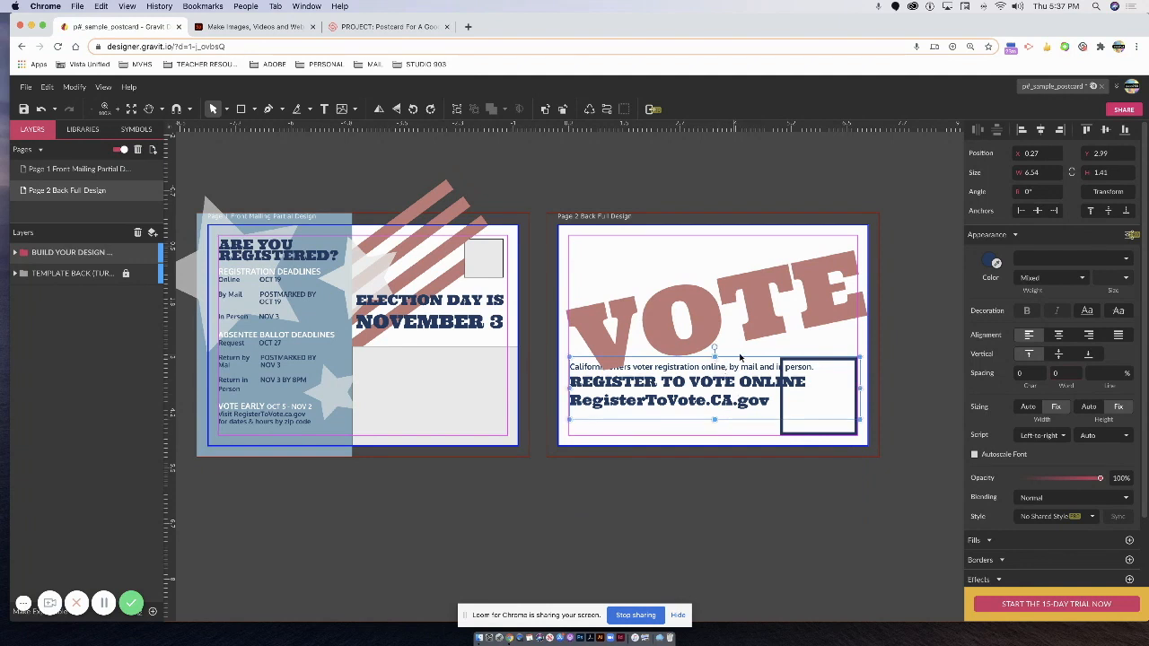
pyautogui.click(741, 357)
pyautogui.press('super+a')
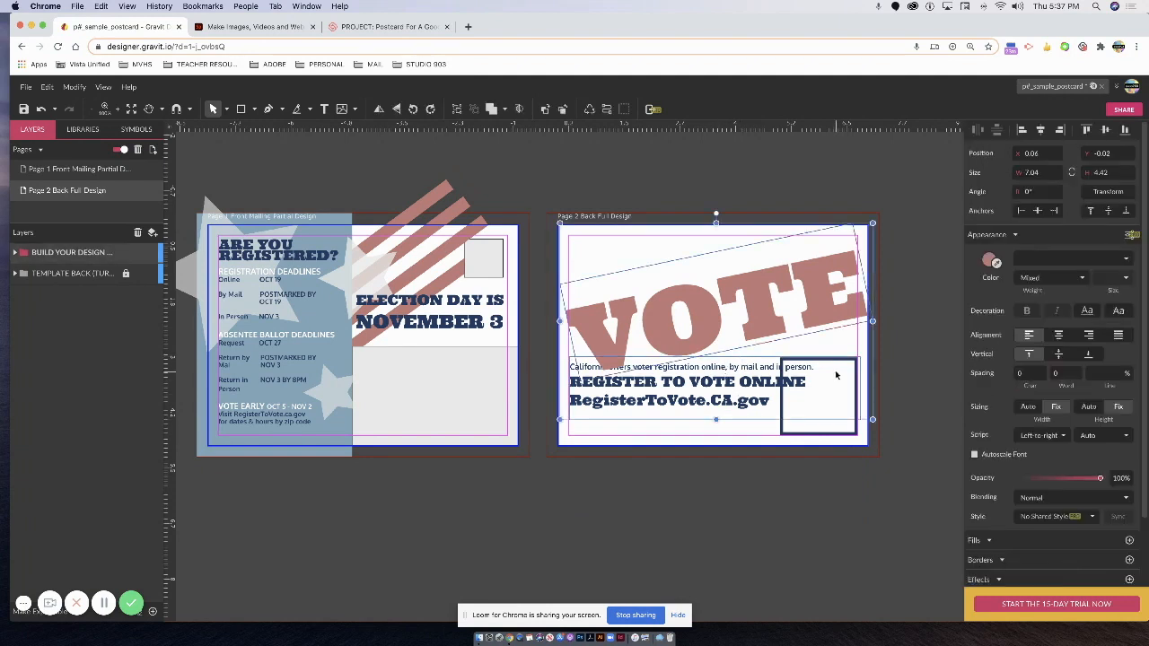
pyautogui.click(806, 436)
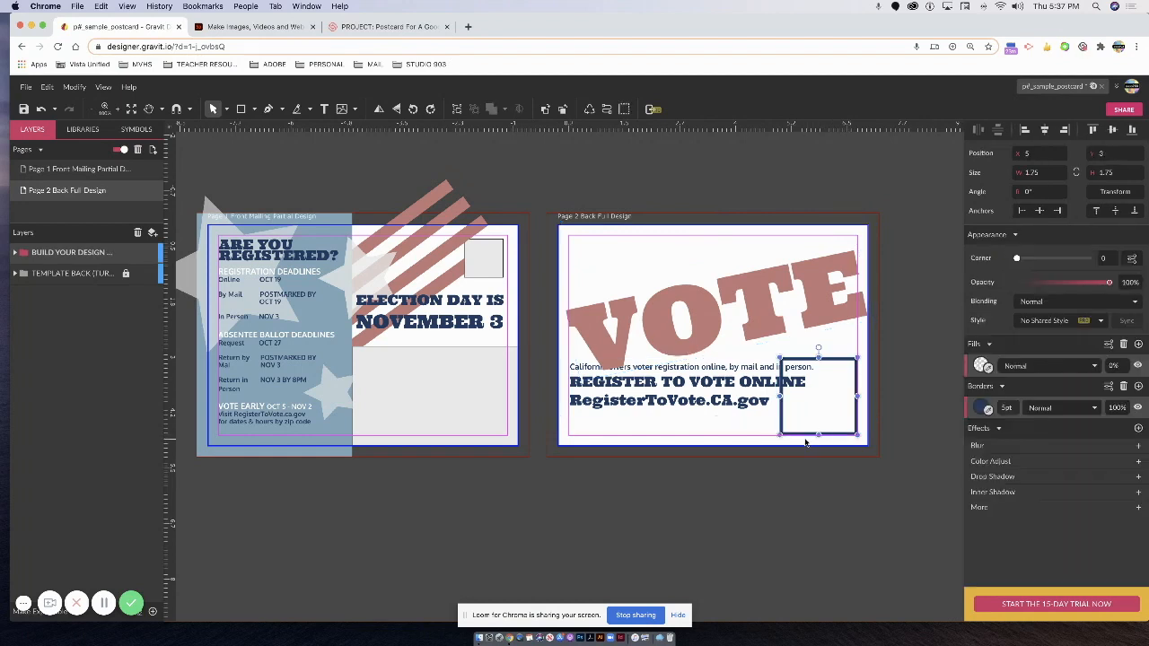
pyautogui.moveTo(780, 434); pyautogui.dragTo(796, 418)
# Break ONLINE onto its own line and enlarge it, trying 60 pt then 55 pt.
pyautogui.click(849, 386)
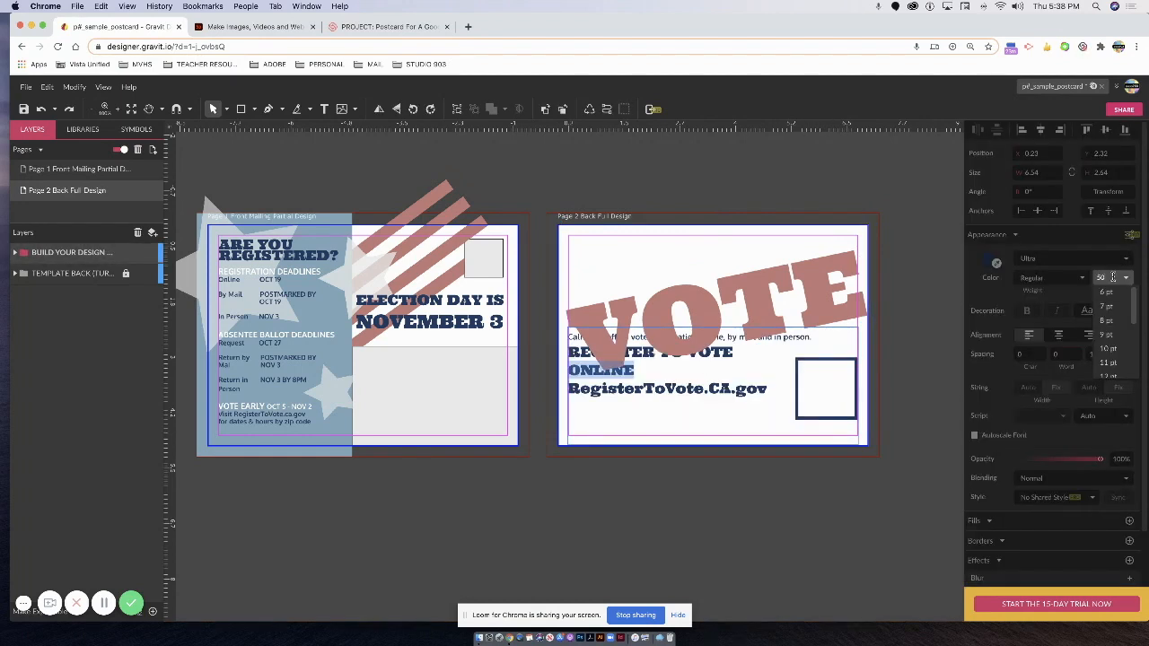
pyautogui.press('Return')
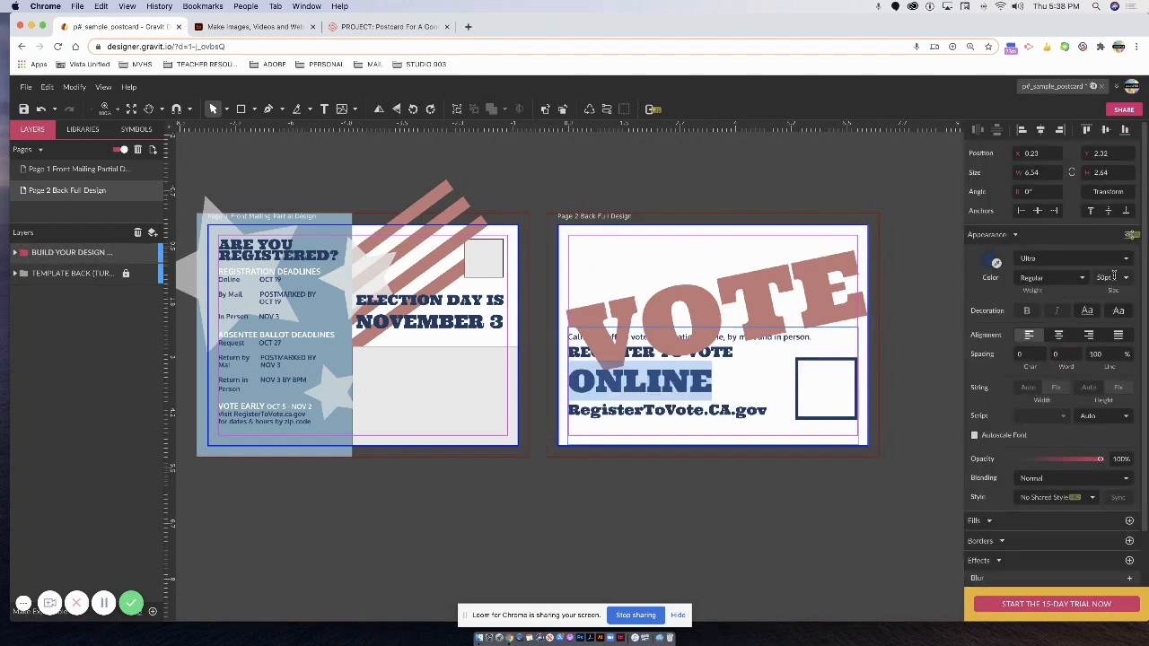
pyautogui.click(1116, 278)
pyautogui.moveTo(1116, 278); pyautogui.dragTo(1116, 279)
pyautogui.click(1117, 278)
pyautogui.write('60')
pyautogui.press('Return')
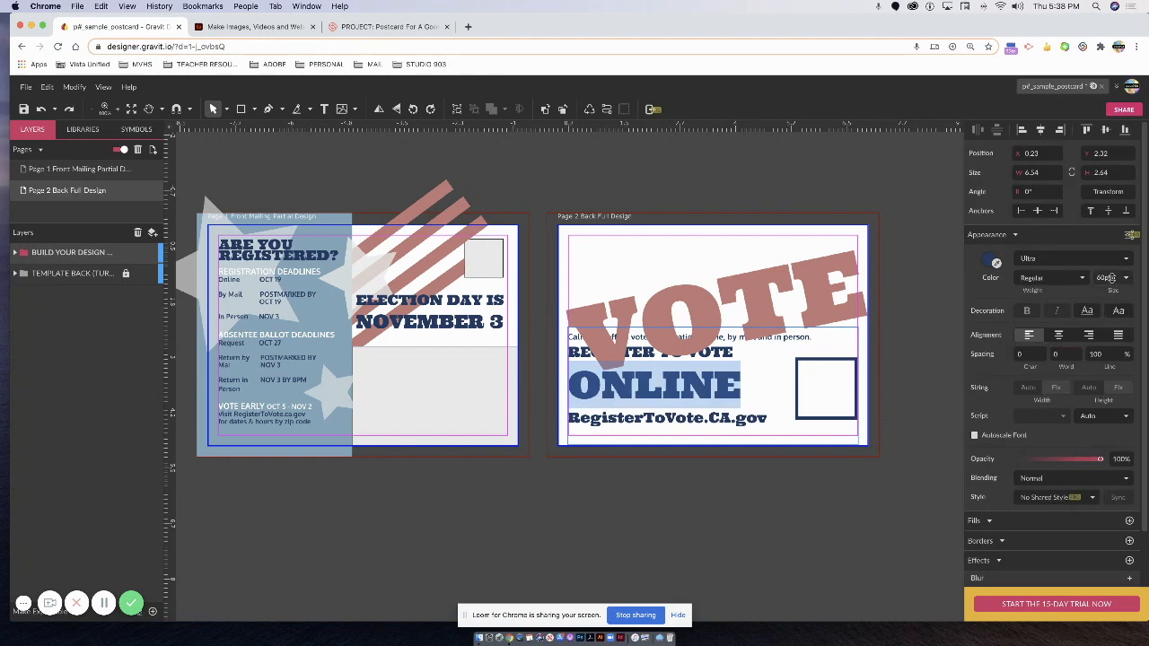
pyautogui.click(1102, 277)
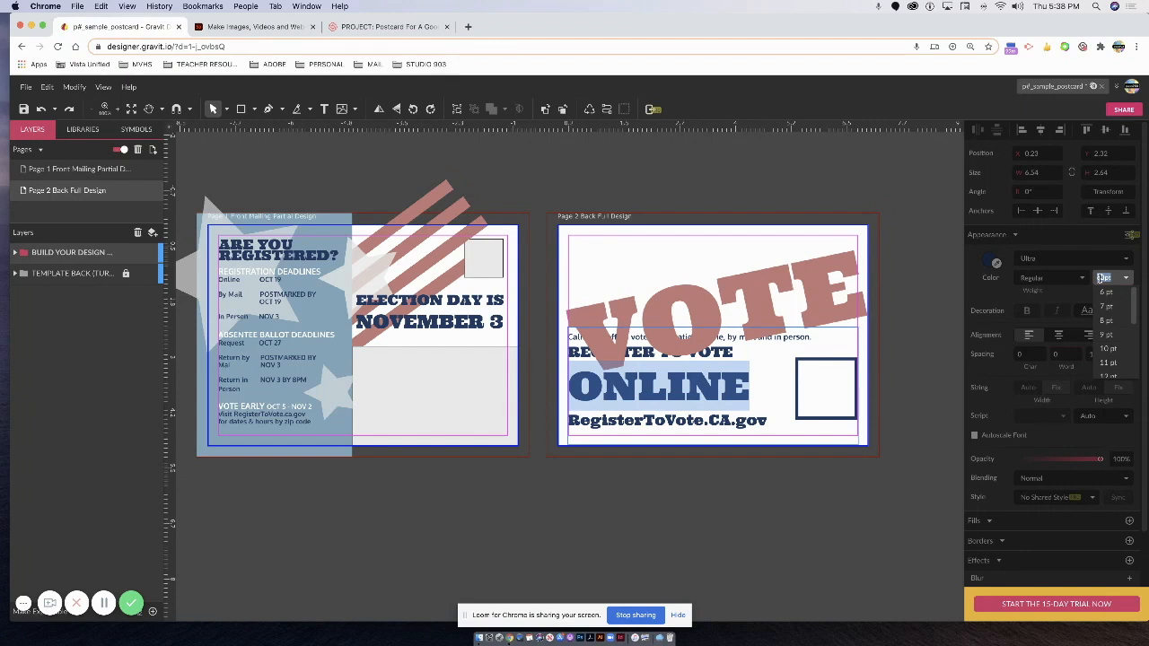
pyautogui.write('15')
pyautogui.press('Return')
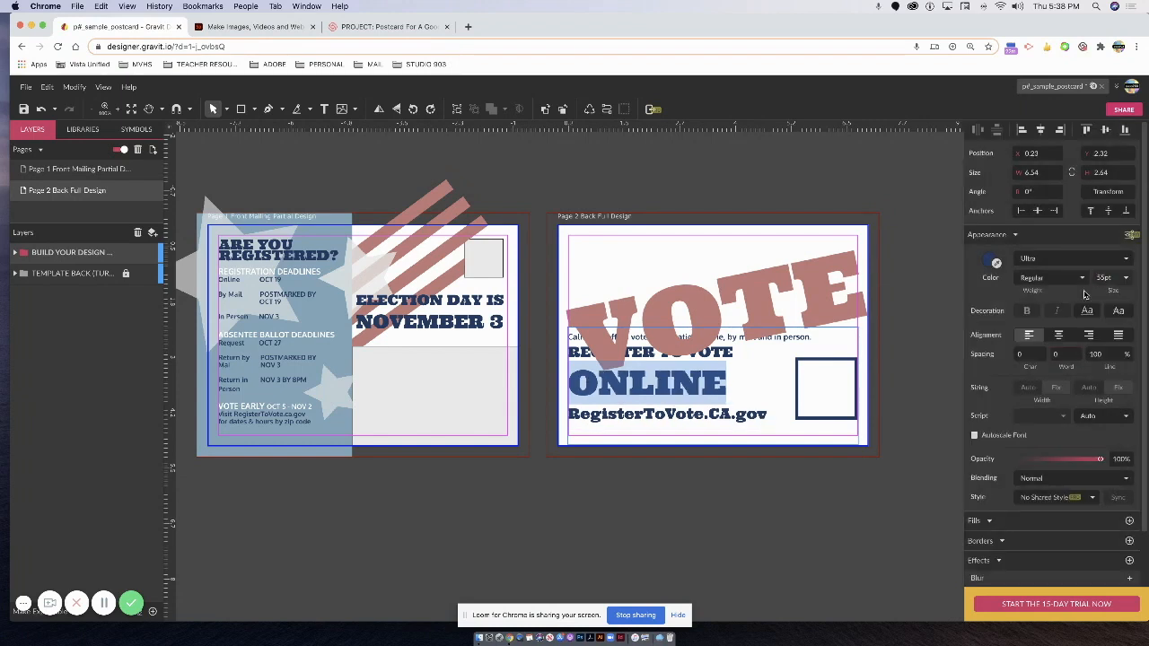
# Set ONLINE to 57 pt and expand the design layer group to show its layers.
pyautogui.click(1106, 278)
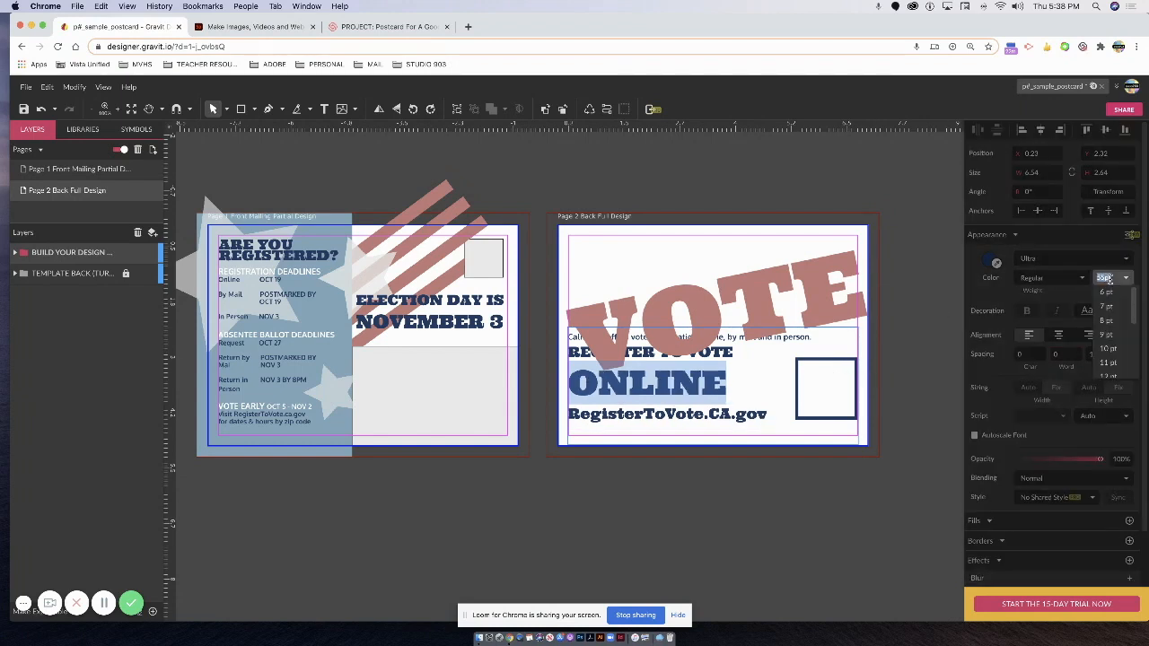
pyautogui.write('56')
pyautogui.press('Return')
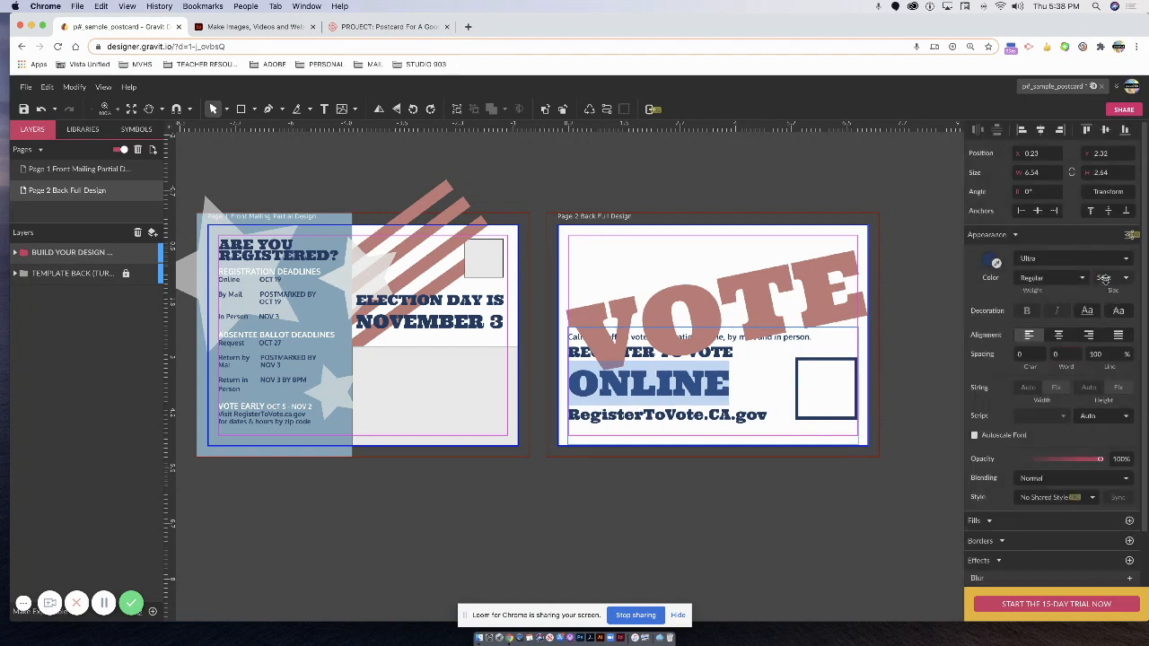
pyautogui.scroll(-1, 1109, 277)
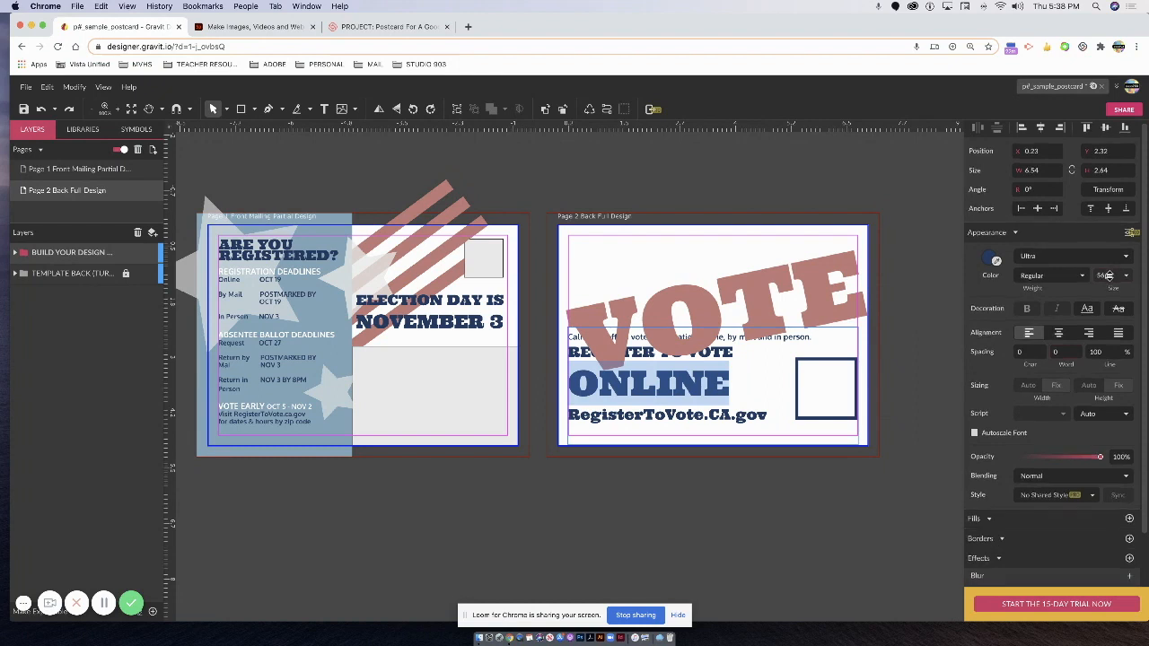
pyautogui.click(1109, 278)
pyautogui.write('8')
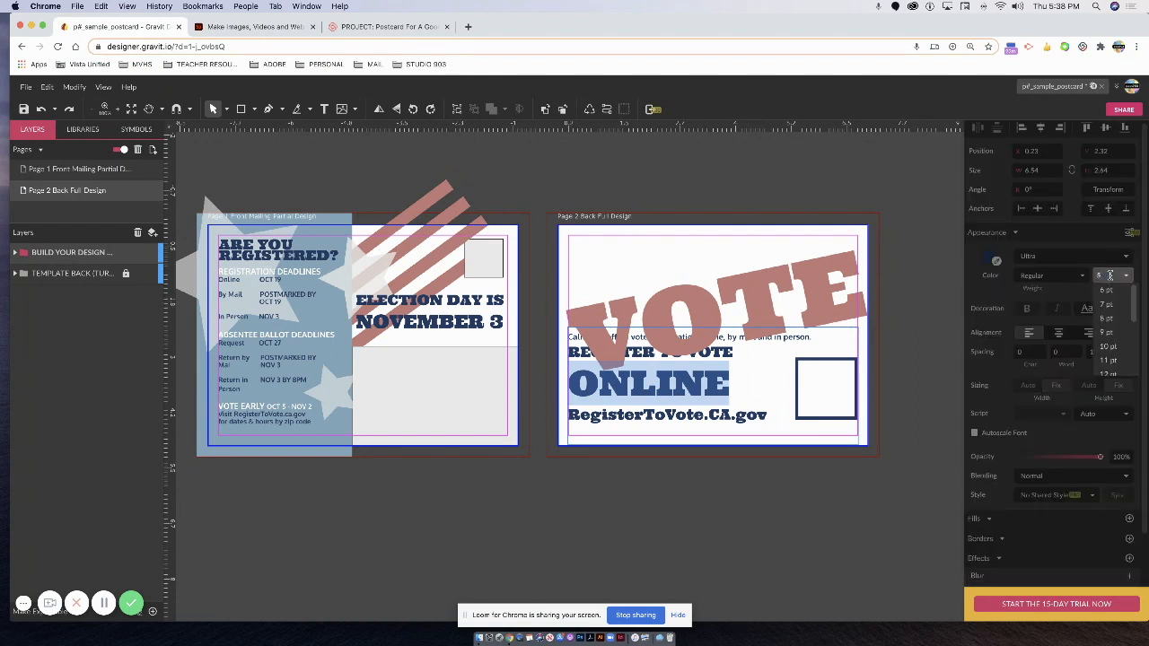
pyautogui.press('Return')
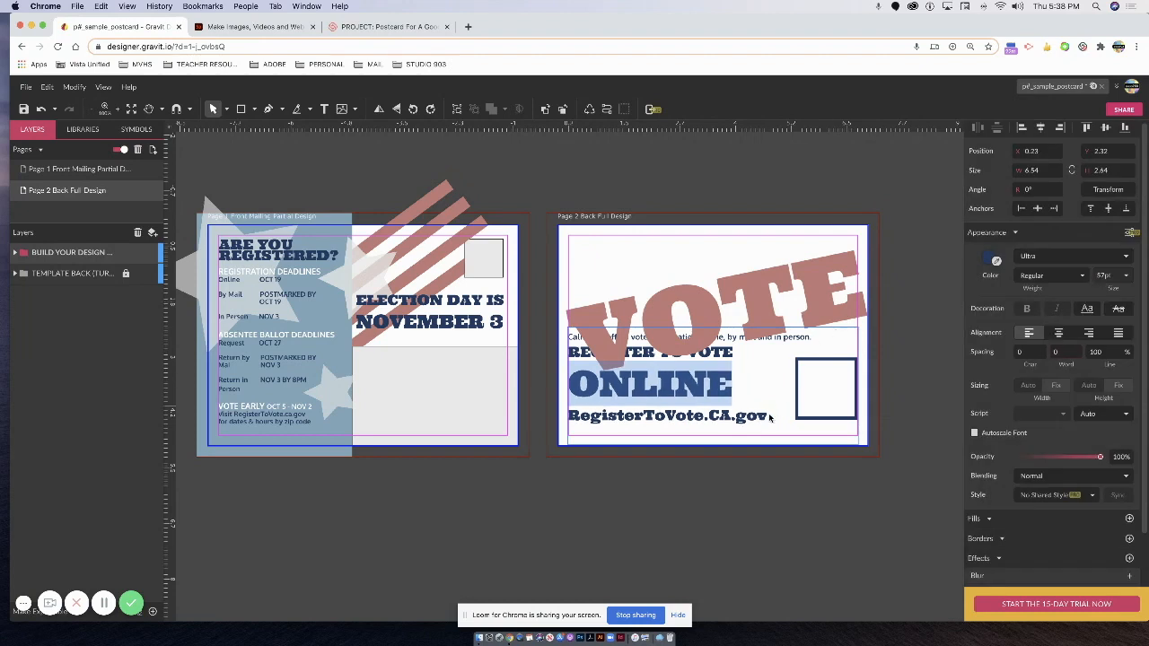
pyautogui.click(703, 387)
pyautogui.click(704, 417)
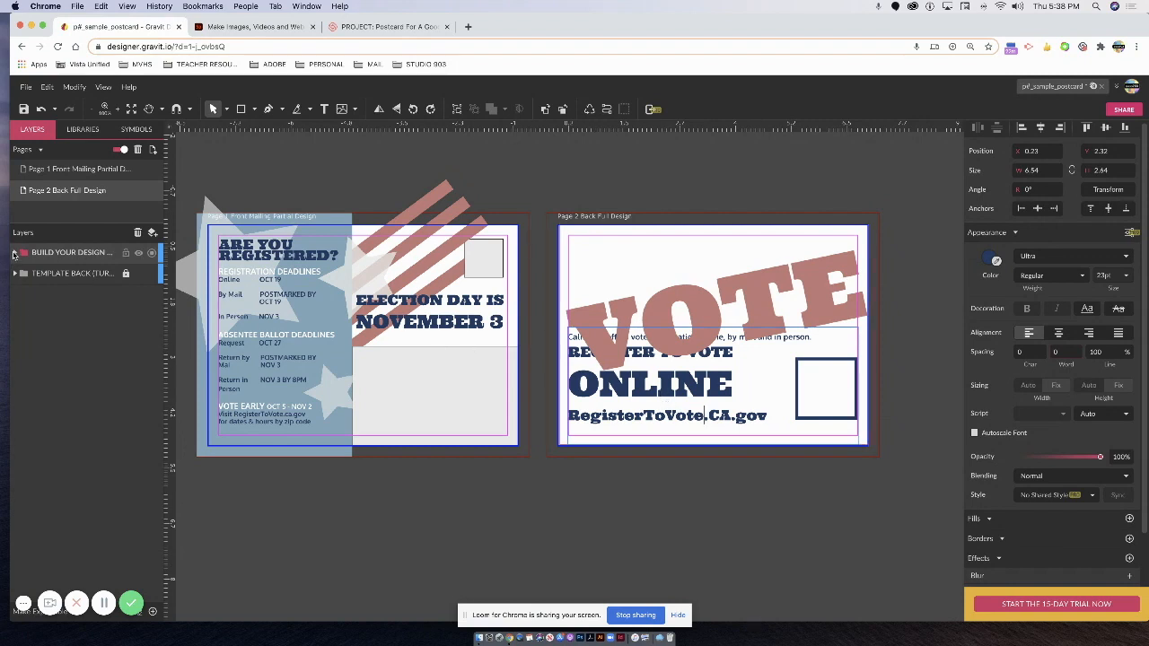
pyautogui.click(15, 252)
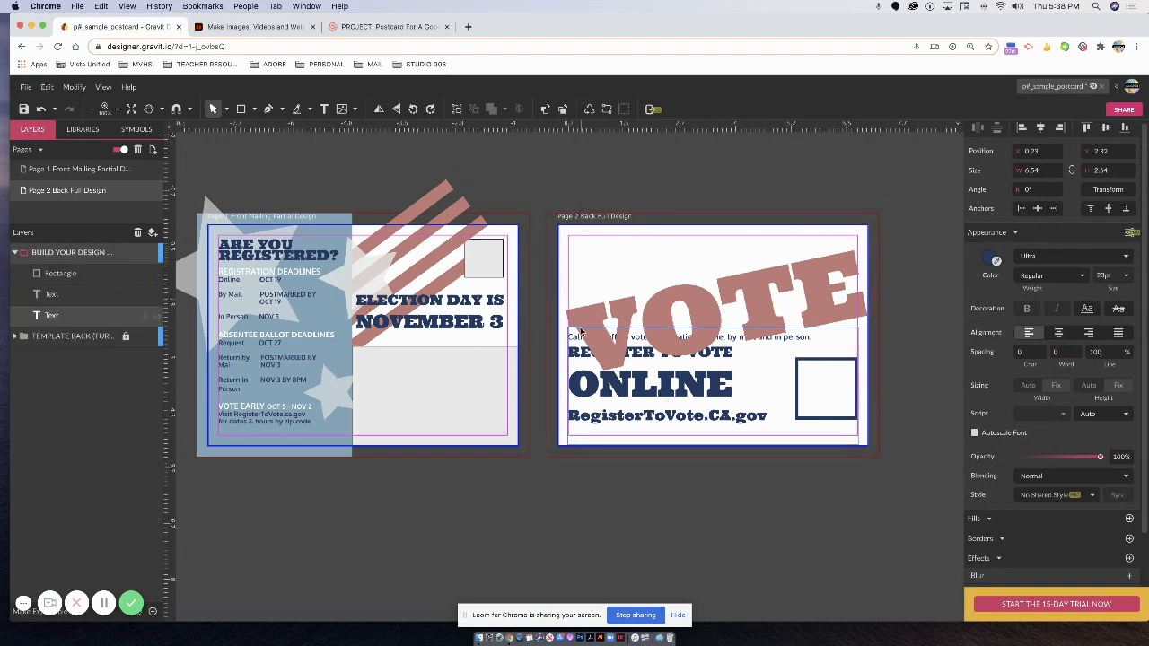
# Move the VOTE layer to the top of the stack and raise the headline slightly.
pyautogui.keyDown('shift'); pyautogui.click(711, 307); pyautogui.keyUp('shift')
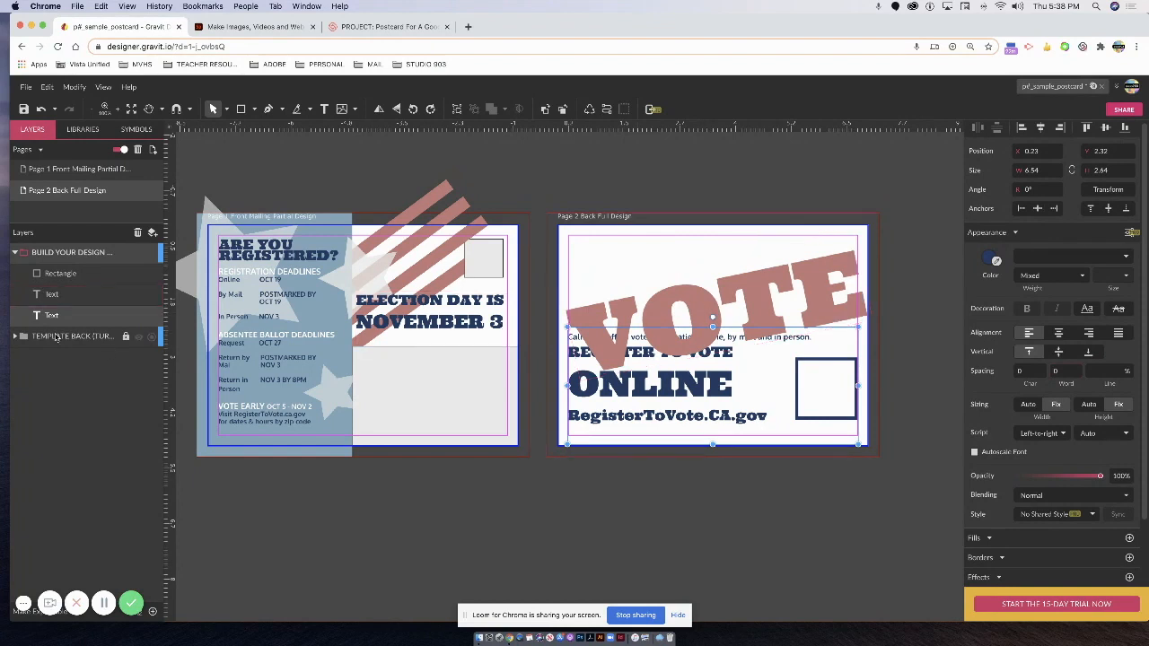
pyautogui.moveTo(64, 298); pyautogui.dragTo(72, 275)
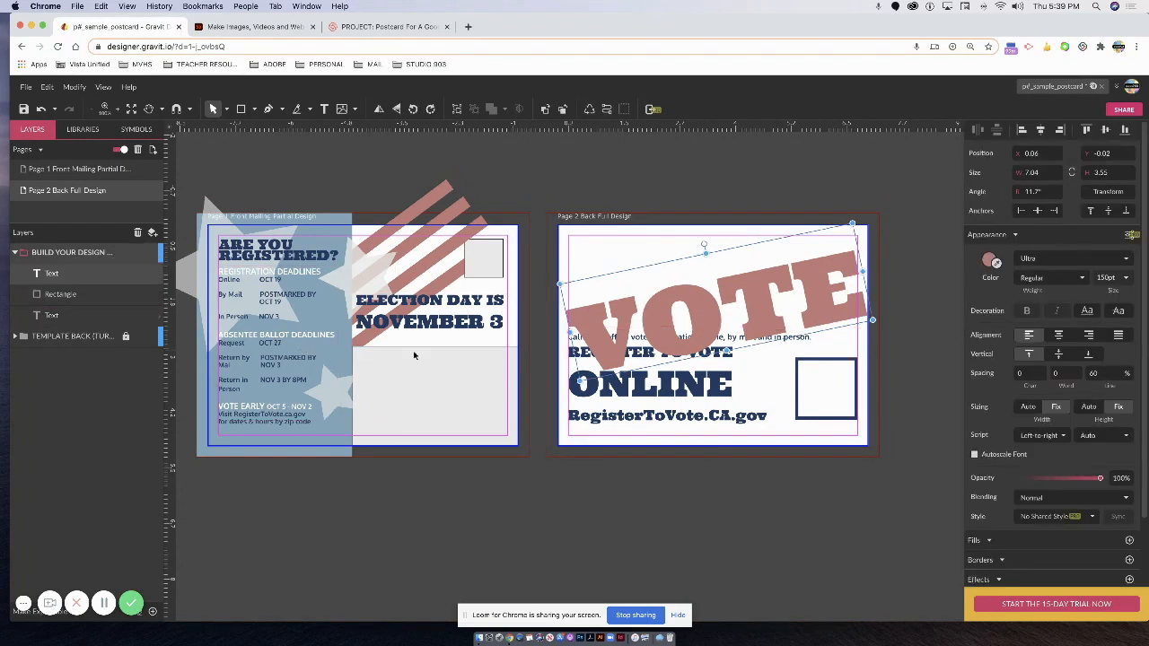
pyautogui.keyDown('shift'); pyautogui.click(672, 332); pyautogui.keyUp('shift')
pyautogui.click(672, 331)
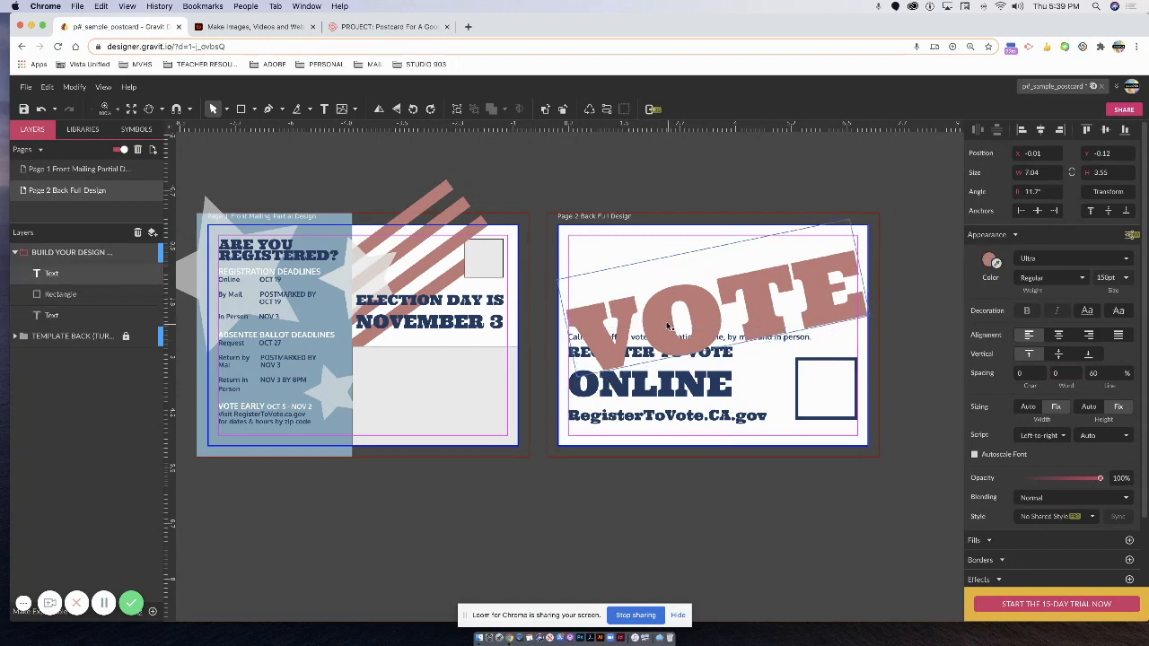
pyautogui.moveTo(671, 331); pyautogui.dragTo(671, 320)
# Shorten the register-online text box and set its four lines to 70.1% line spacing.
pyautogui.click(626, 417)
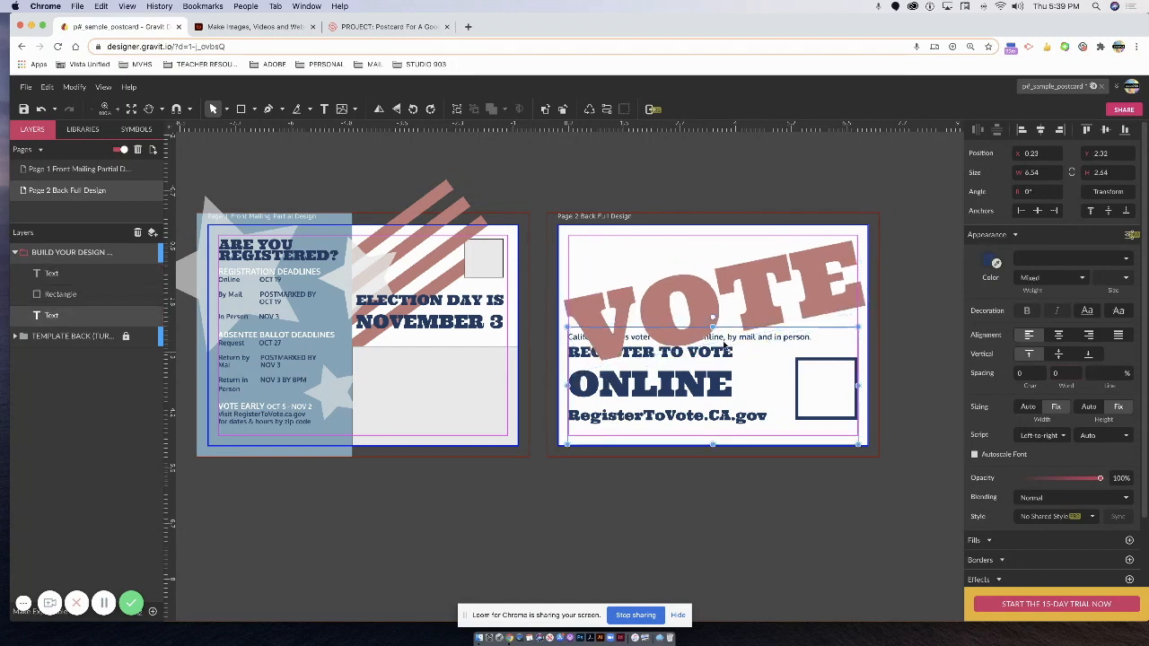
pyautogui.moveTo(711, 341); pyautogui.dragTo(712, 350)
pyautogui.doubleClick(680, 429)
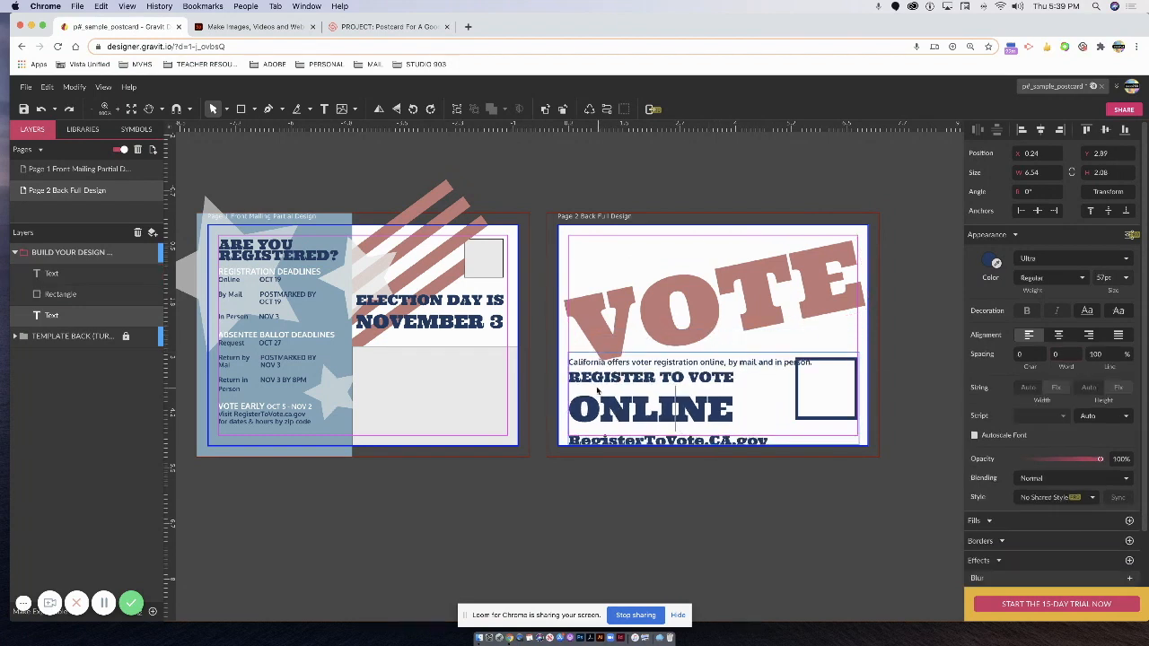
pyautogui.click(570, 363)
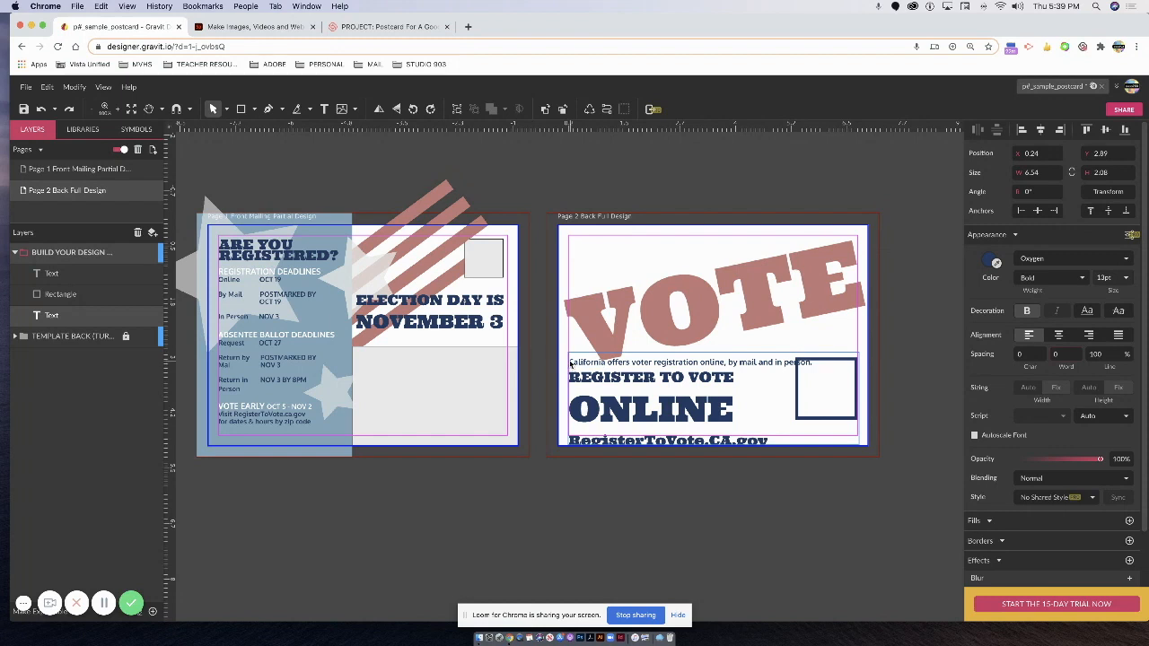
pyautogui.moveTo(571, 363); pyautogui.dragTo(784, 449)
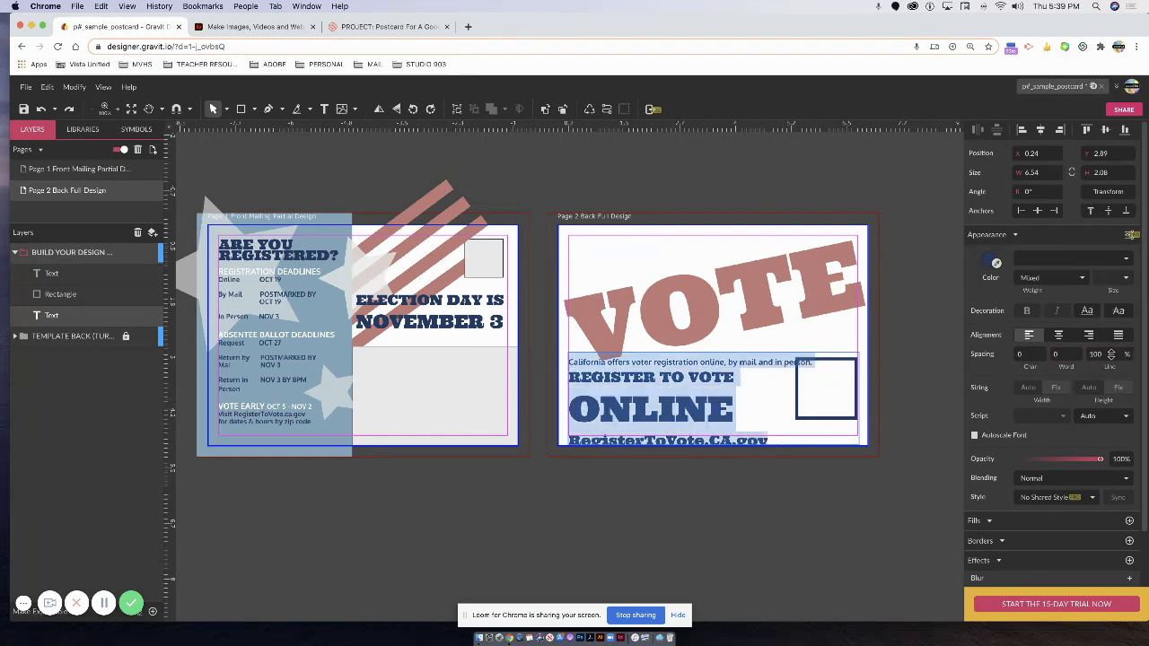
pyautogui.click(1098, 354)
pyautogui.press('Return')
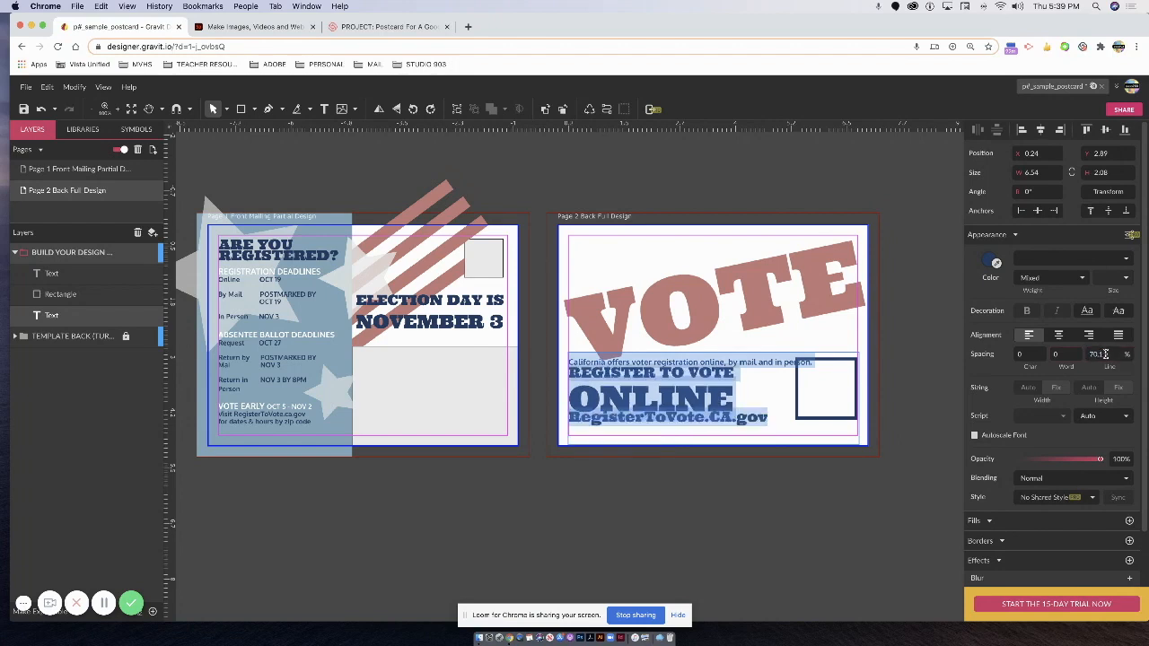
pyautogui.click(746, 429)
pyautogui.click(752, 415)
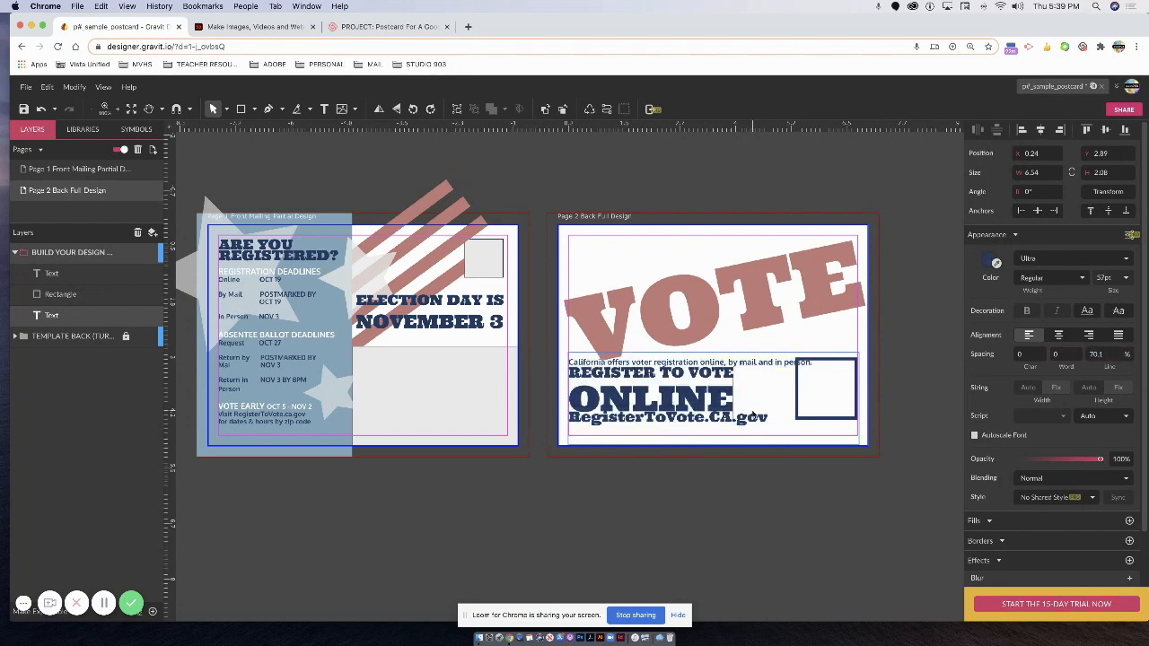
pyautogui.press('Escape')
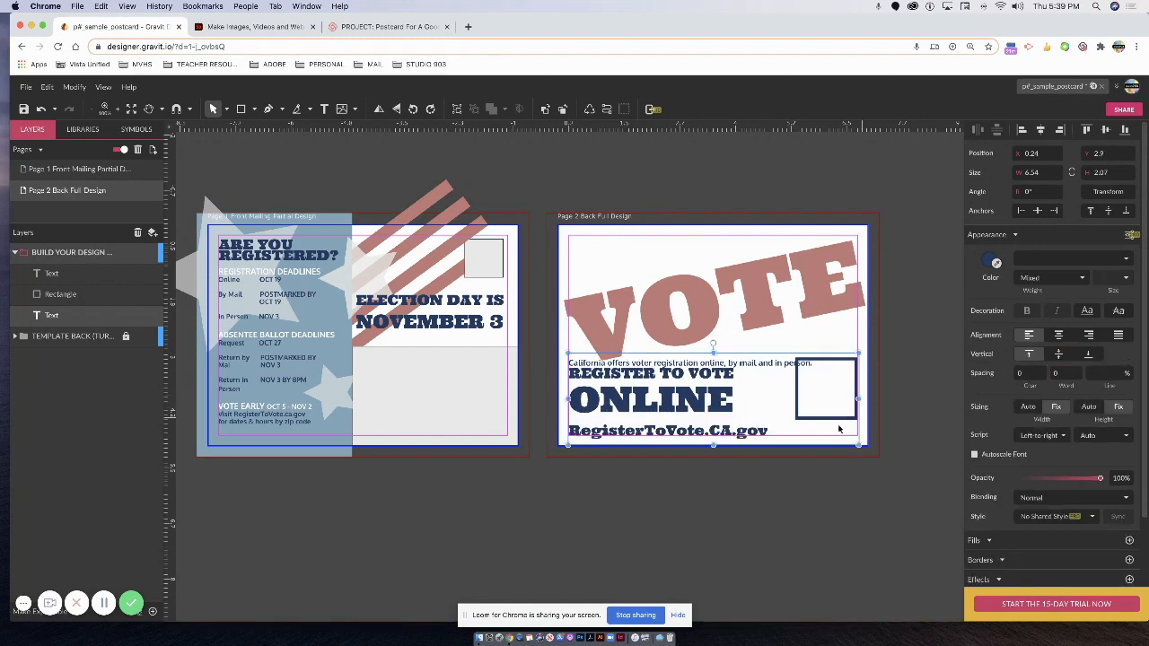
# Nudge the square box down to X 5.34, Y 3.33, level with the ONLINE lines.
pyautogui.click(898, 411)
pyautogui.click(850, 365)
pyautogui.press('Down')
pyautogui.press('Down')
pyautogui.press('Down')
pyautogui.press('Down')
pyautogui.press('Down')
pyautogui.press('Down')
pyautogui.press('Down')
pyautogui.press('Down')
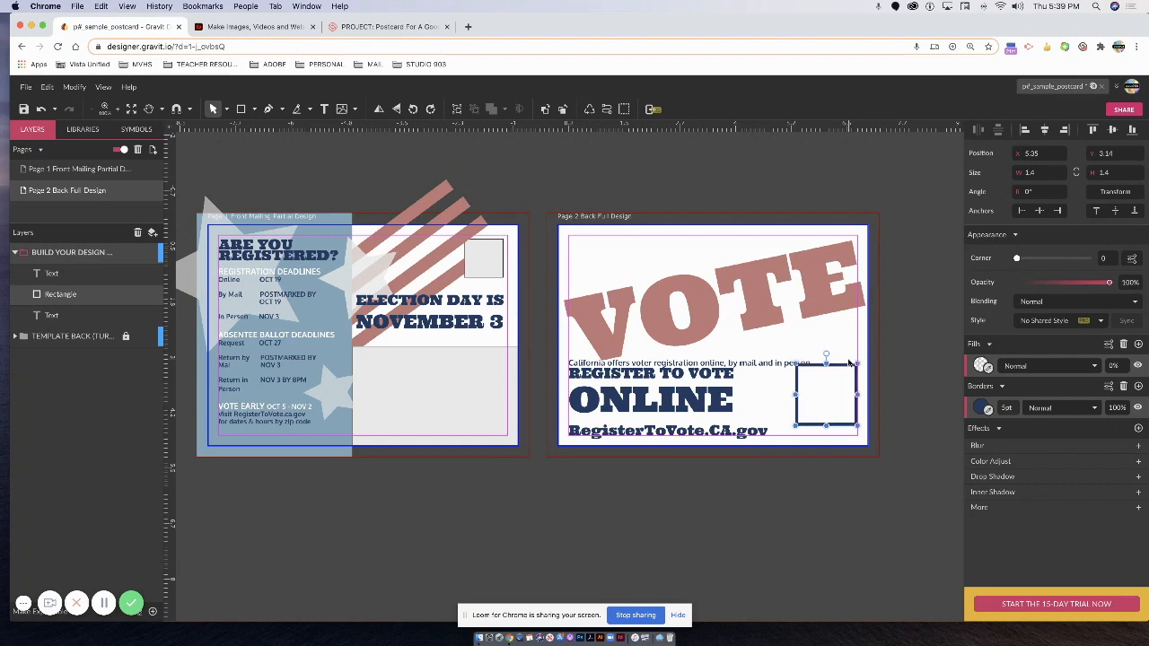
pyautogui.press('Left')
pyautogui.press('Left')
pyautogui.press('Left')
pyautogui.press('Left')
pyautogui.press('Left')
pyautogui.press('Left')
pyautogui.press('Left')
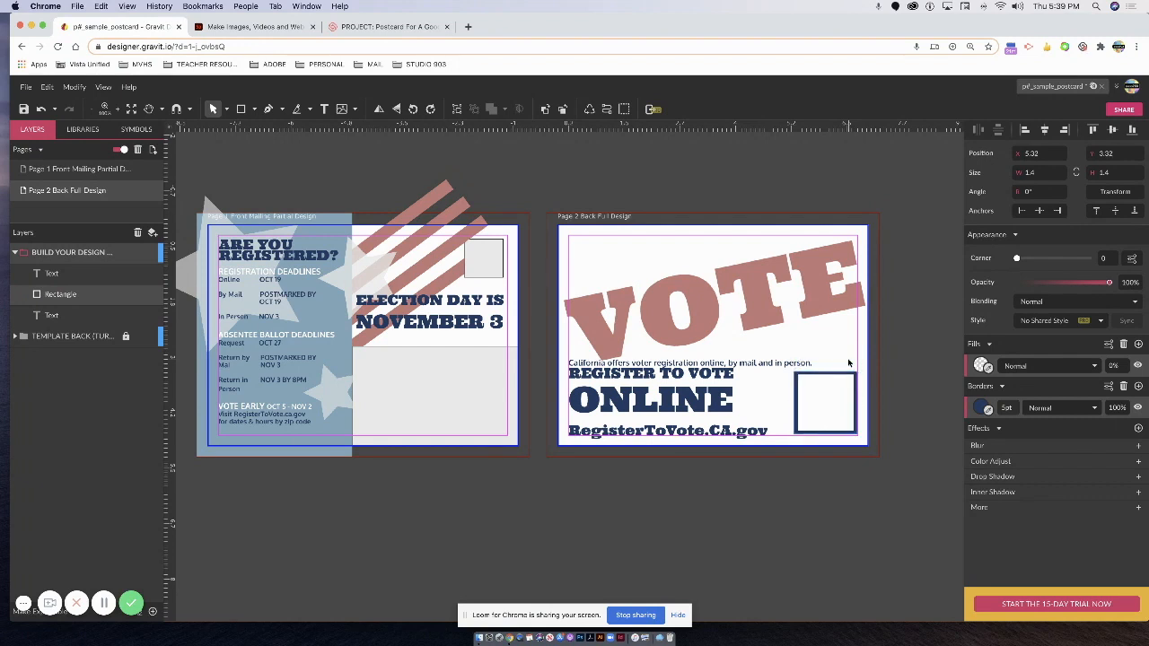
pyautogui.press('Right')
pyautogui.press('Right')
pyautogui.press('Right')
pyautogui.press('Right')
pyautogui.press('Right')
pyautogui.press('Right')
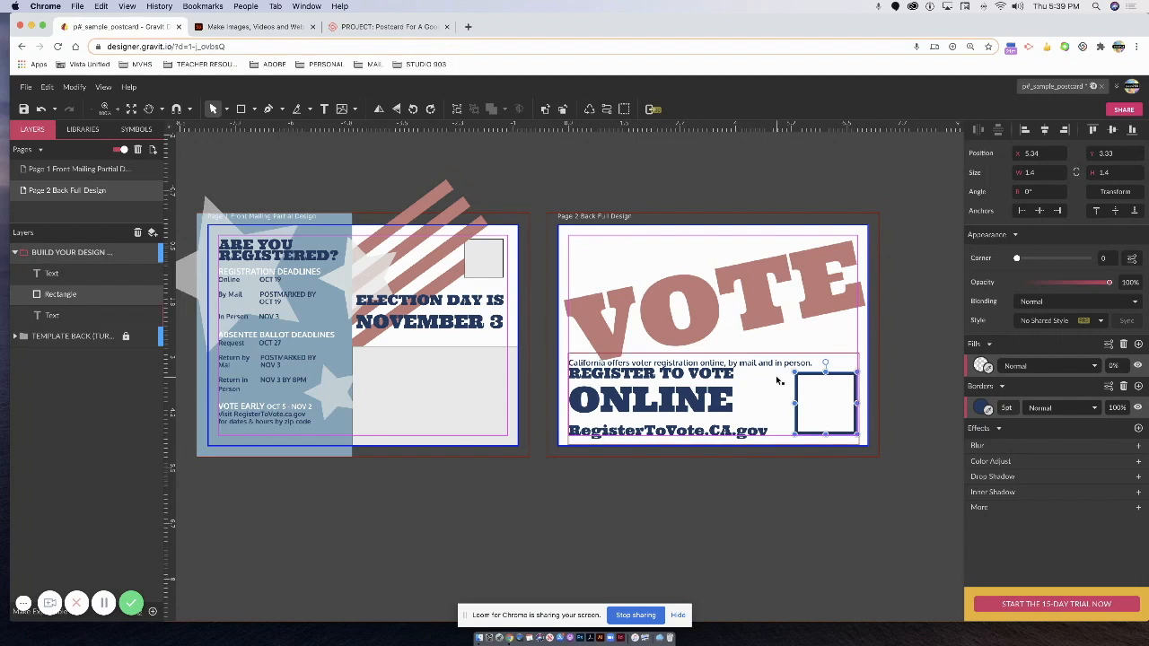
pyautogui.click(861, 331)
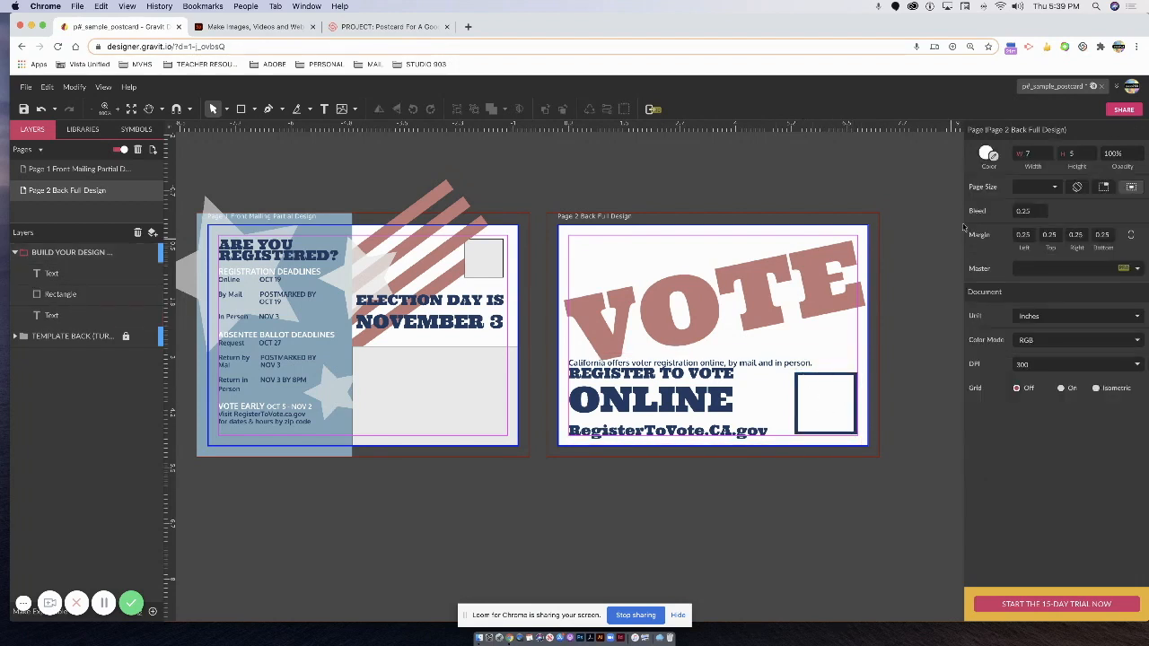
pyautogui.click(616, 333)
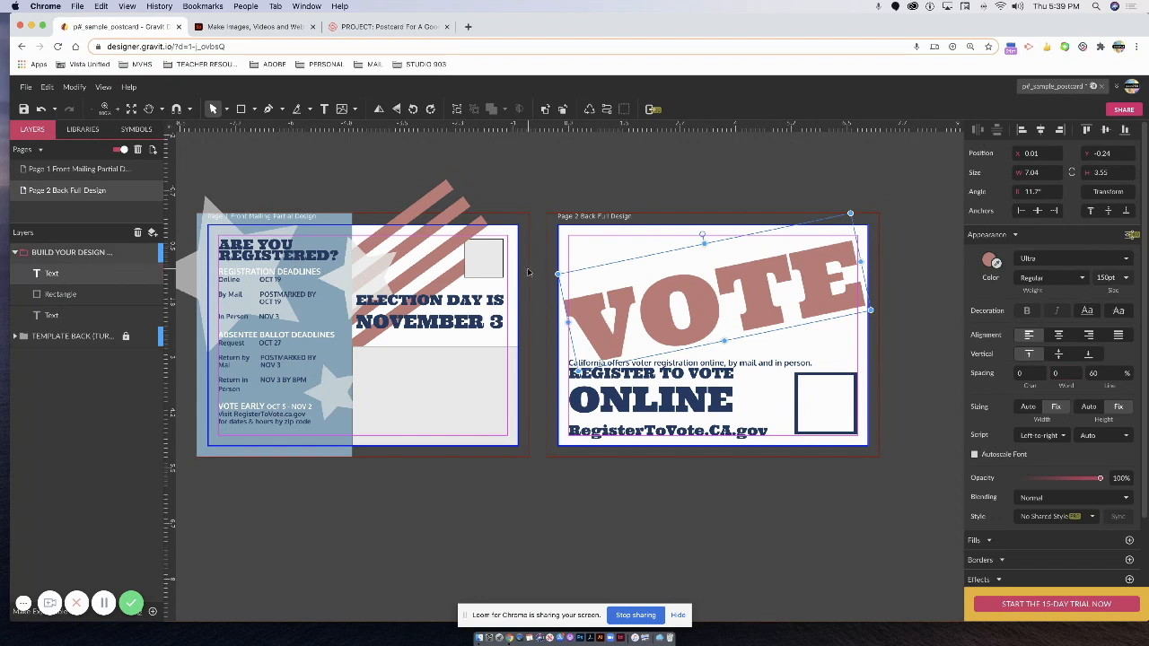
# Draw a curved checkmark path with the Pen tool, sweeping down into the box and up past it.
pyautogui.click(269, 109)
pyautogui.scroll(1, 826, 419)
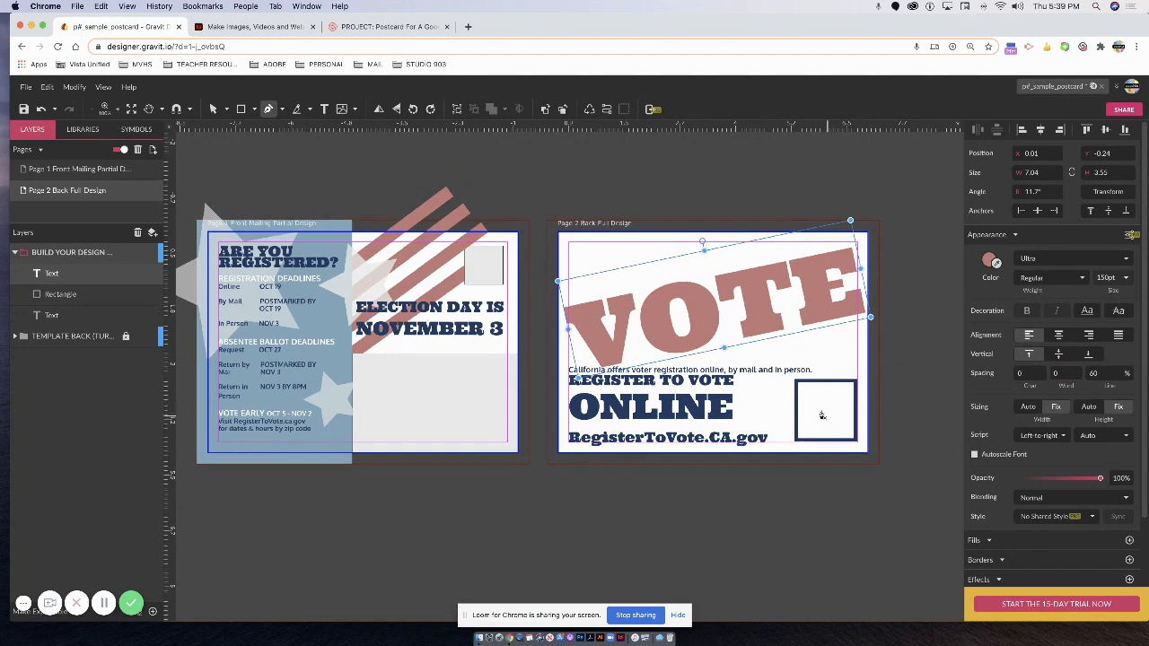
pyautogui.click(772, 392)
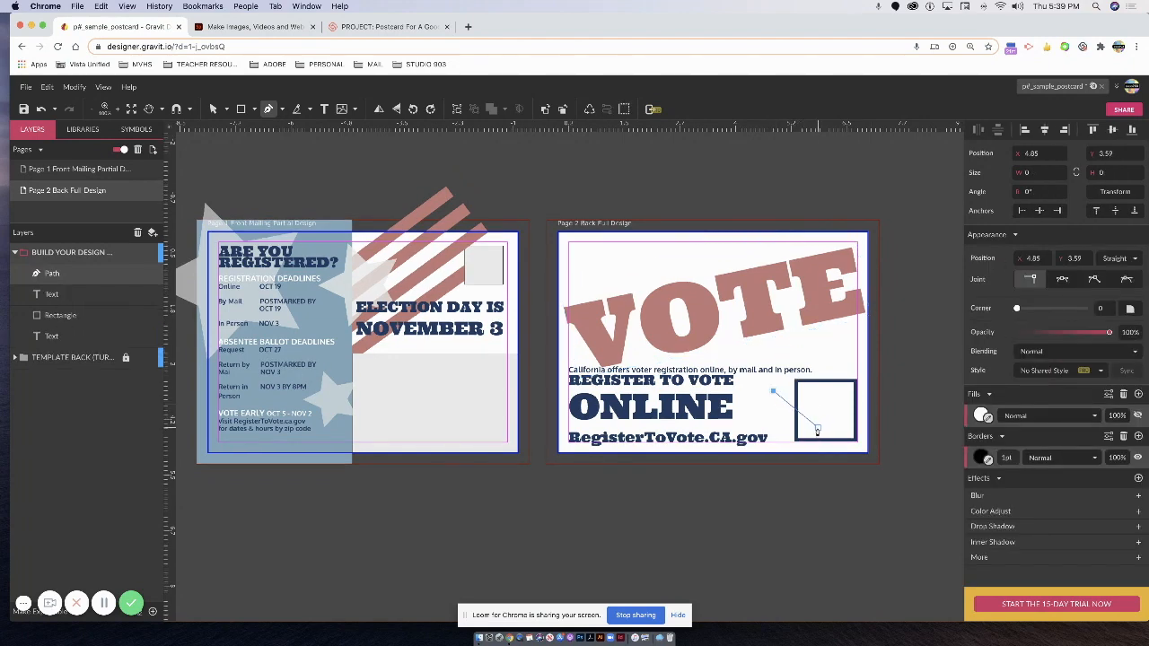
pyautogui.moveTo(818, 428); pyautogui.dragTo(815, 442)
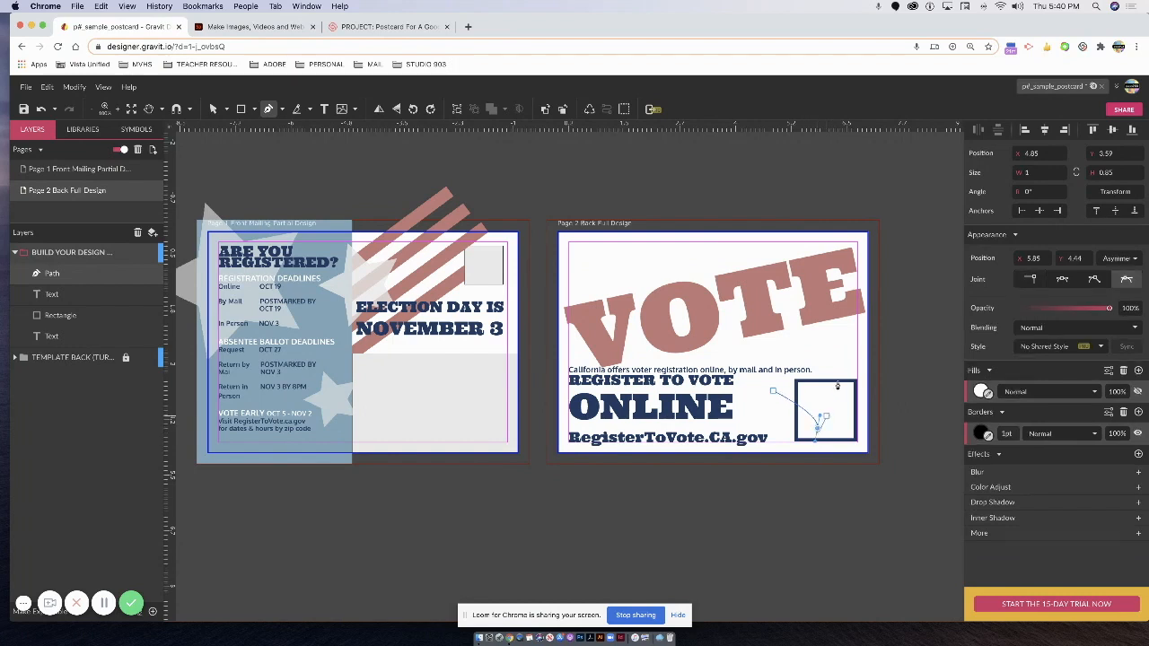
pyautogui.click(868, 297)
pyautogui.moveTo(870, 296); pyautogui.dragTo(888, 296)
pyautogui.click(868, 297)
pyautogui.moveTo(490, 189); pyautogui.dragTo(126, 106)
pyautogui.hotkey('ctrl', 'z')
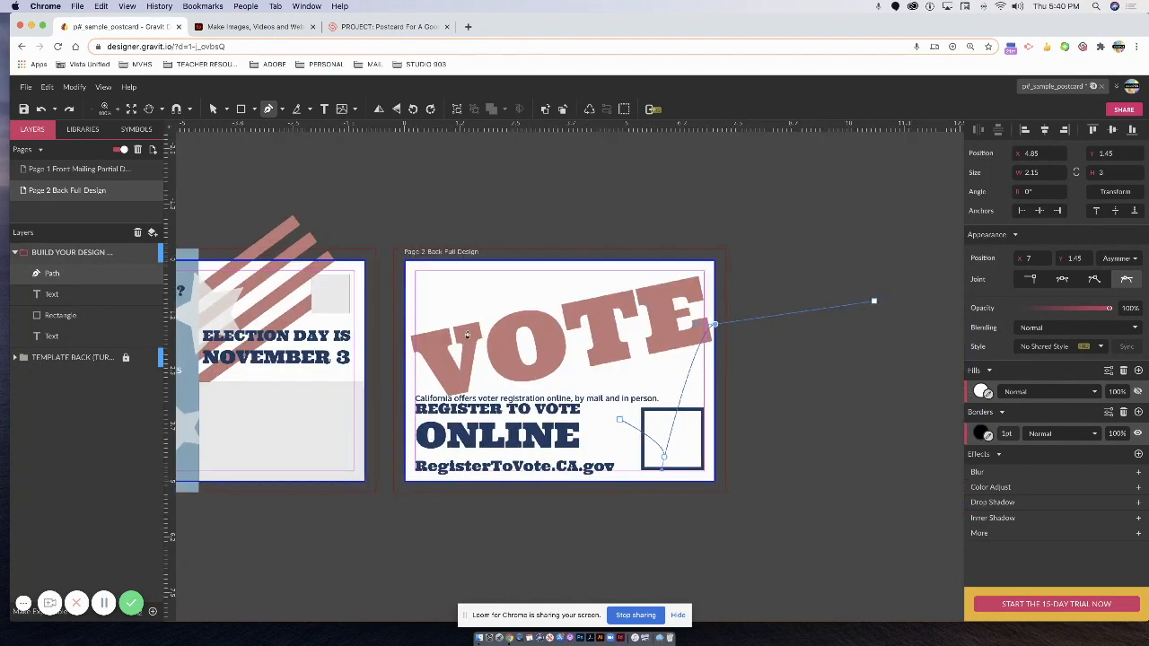
pyautogui.click(217, 110)
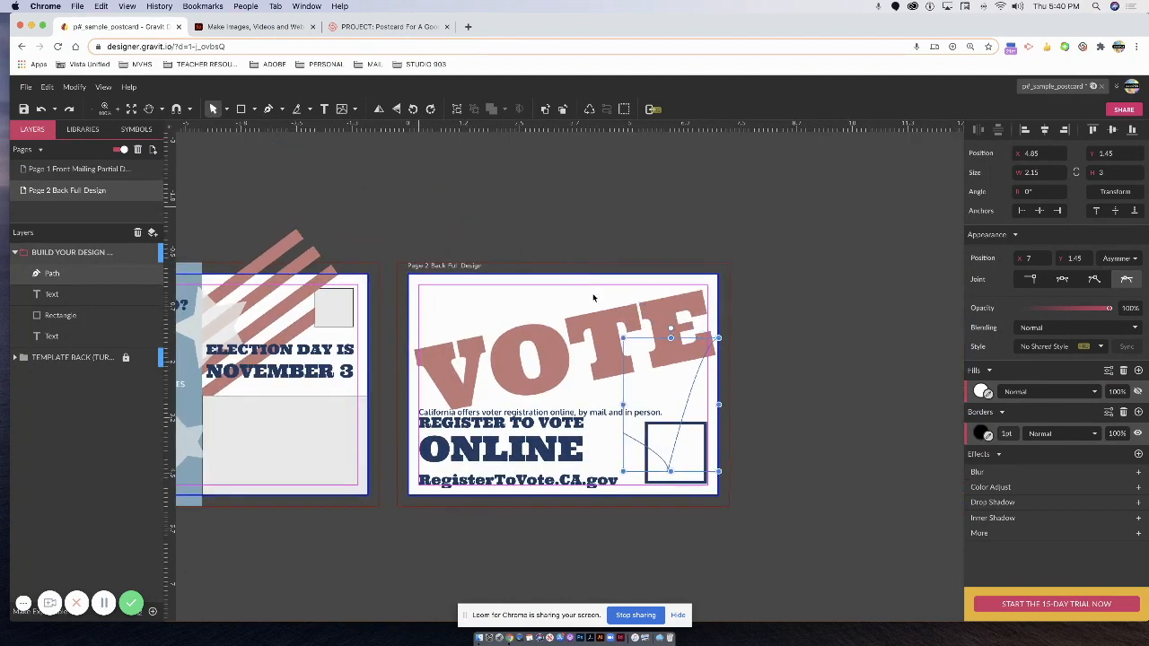
# Position the checkmark over the box and give it a 15pt border width.
pyautogui.click(673, 465)
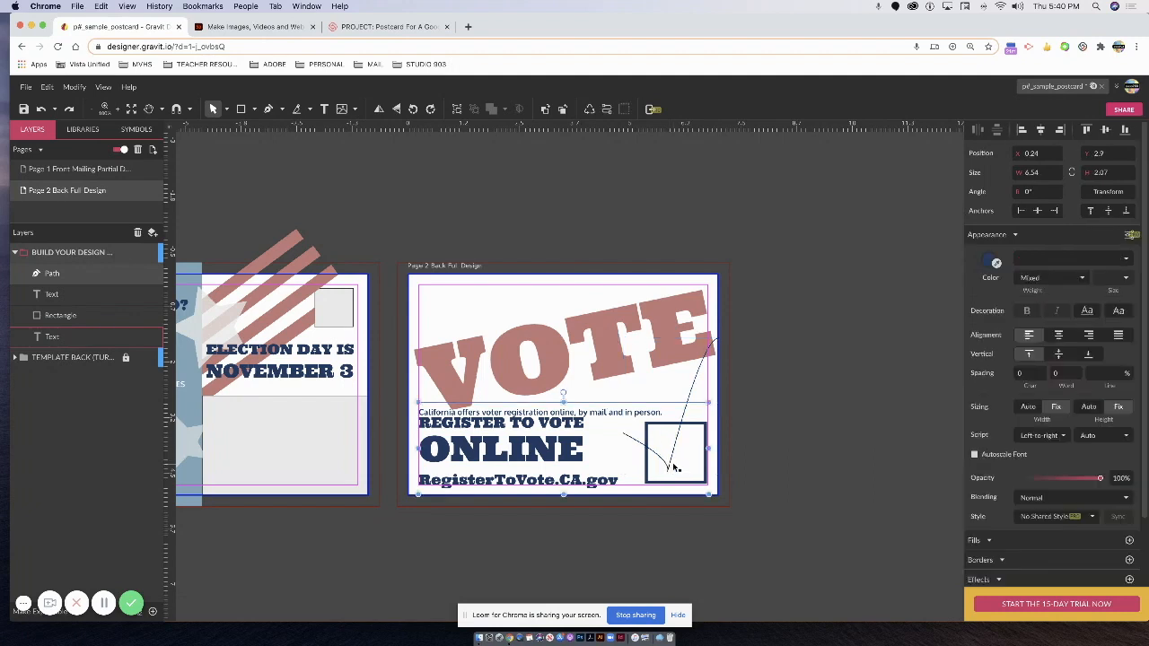
pyautogui.click(700, 373)
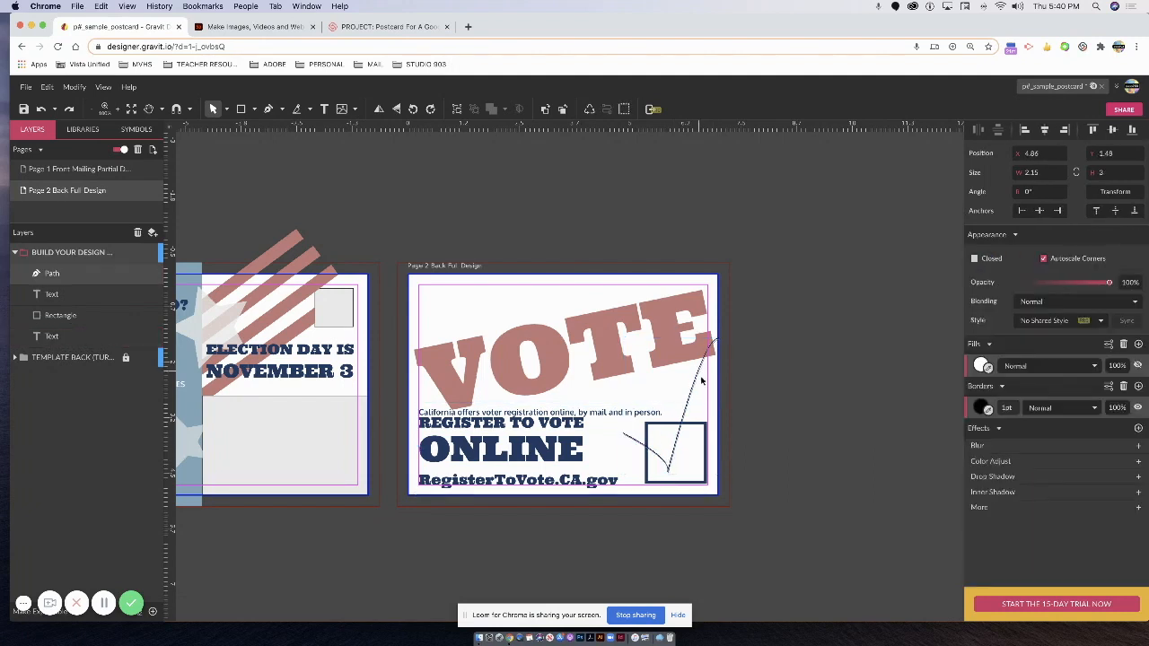
pyautogui.moveTo(707, 374); pyautogui.dragTo(707, 373)
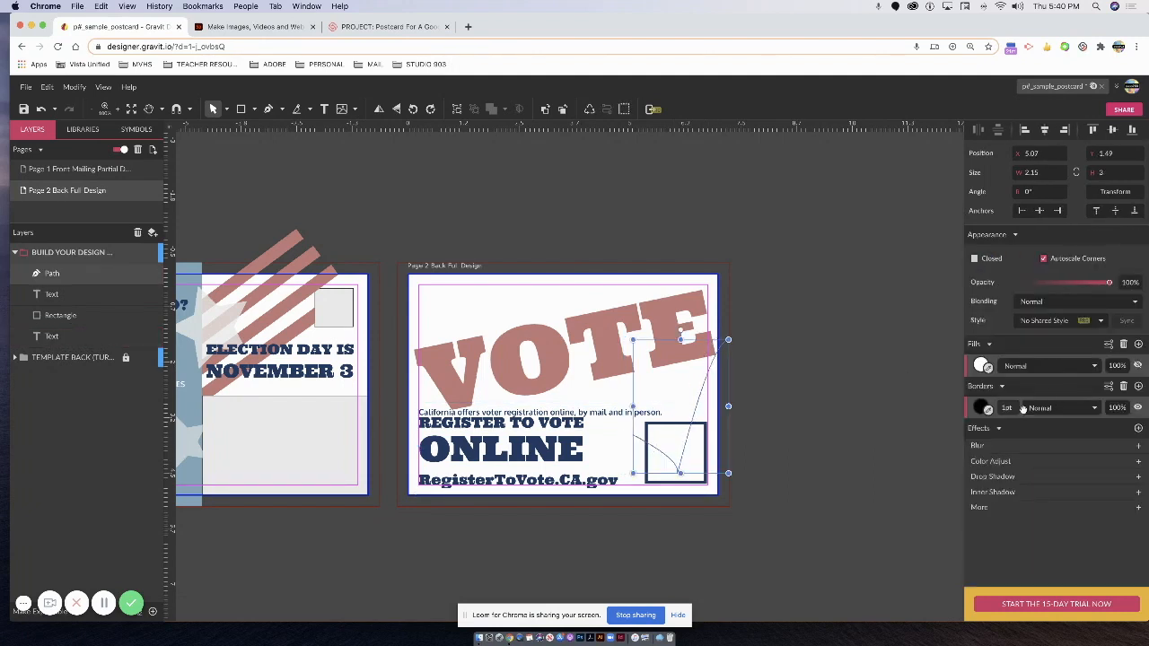
pyautogui.click(1011, 407)
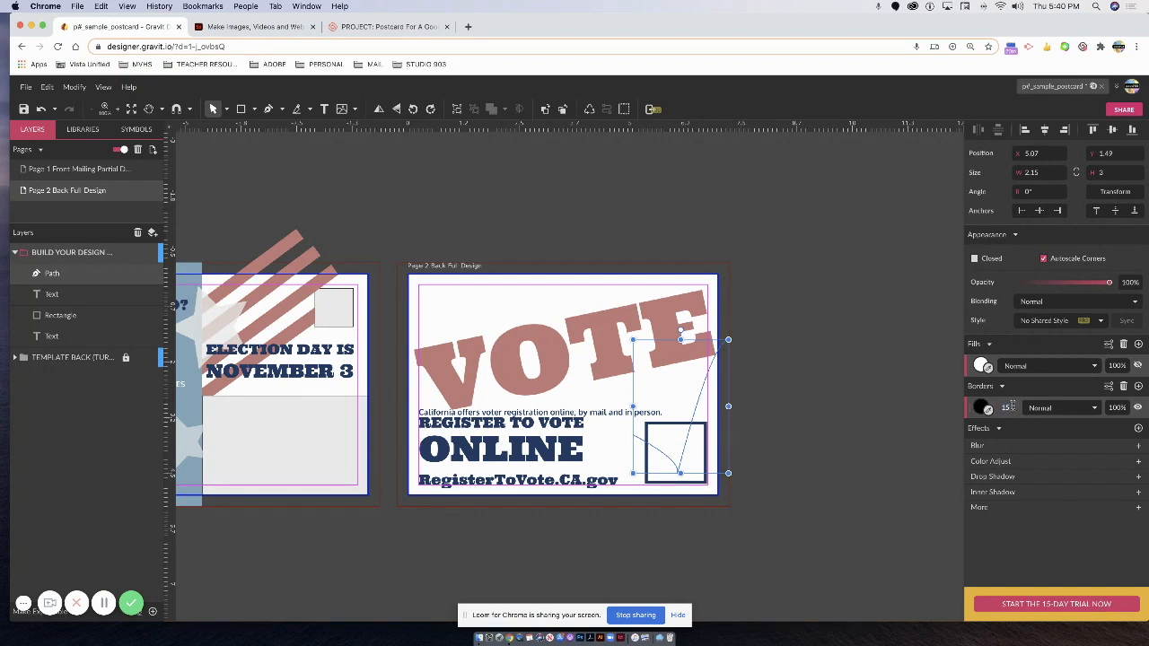
pyautogui.write('15')
pyautogui.press('Return')
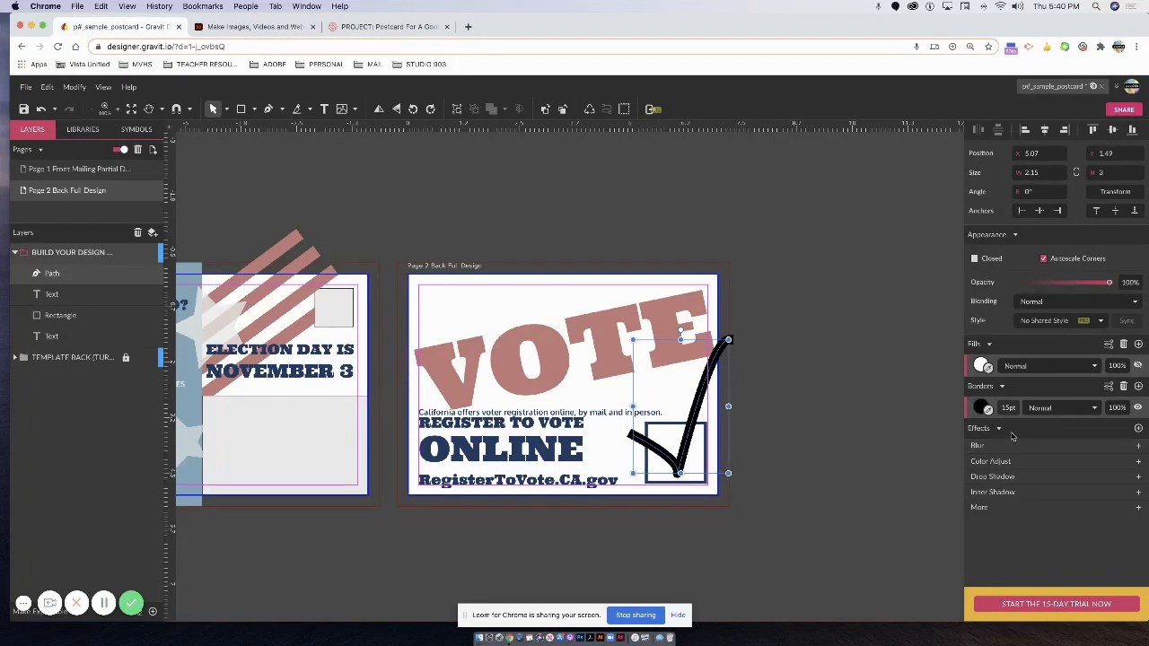
# Give the checkmark round stroke end caps and shrink it to 1.4 × 1.67 over the ballot box.
pyautogui.click(1107, 387)
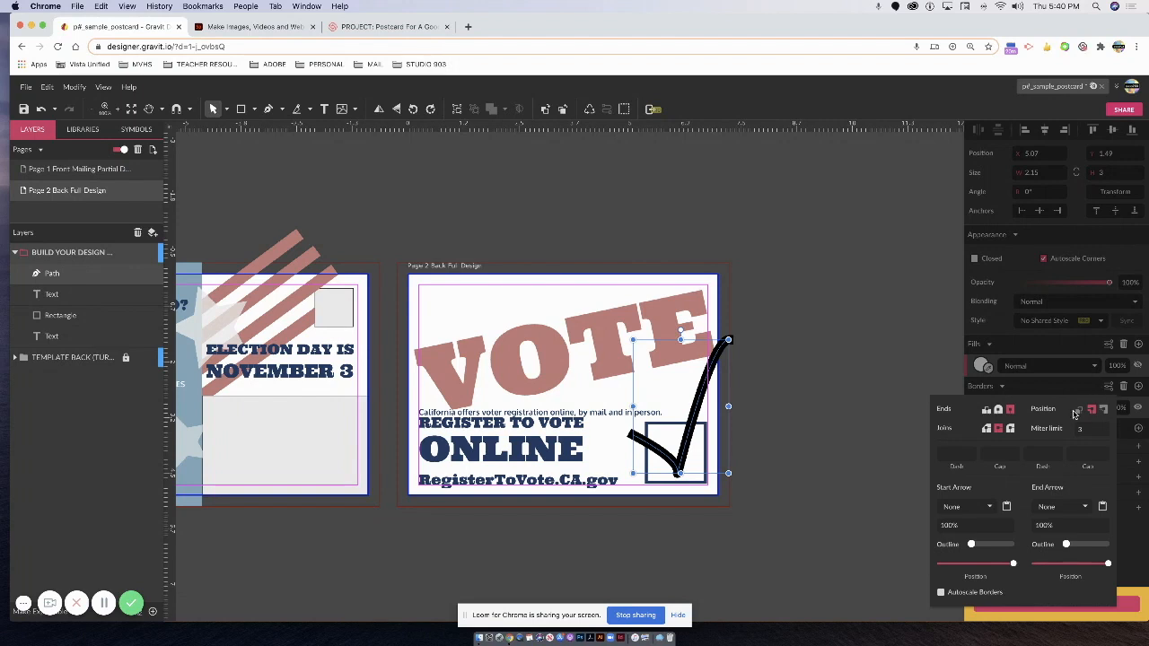
pyautogui.click(998, 410)
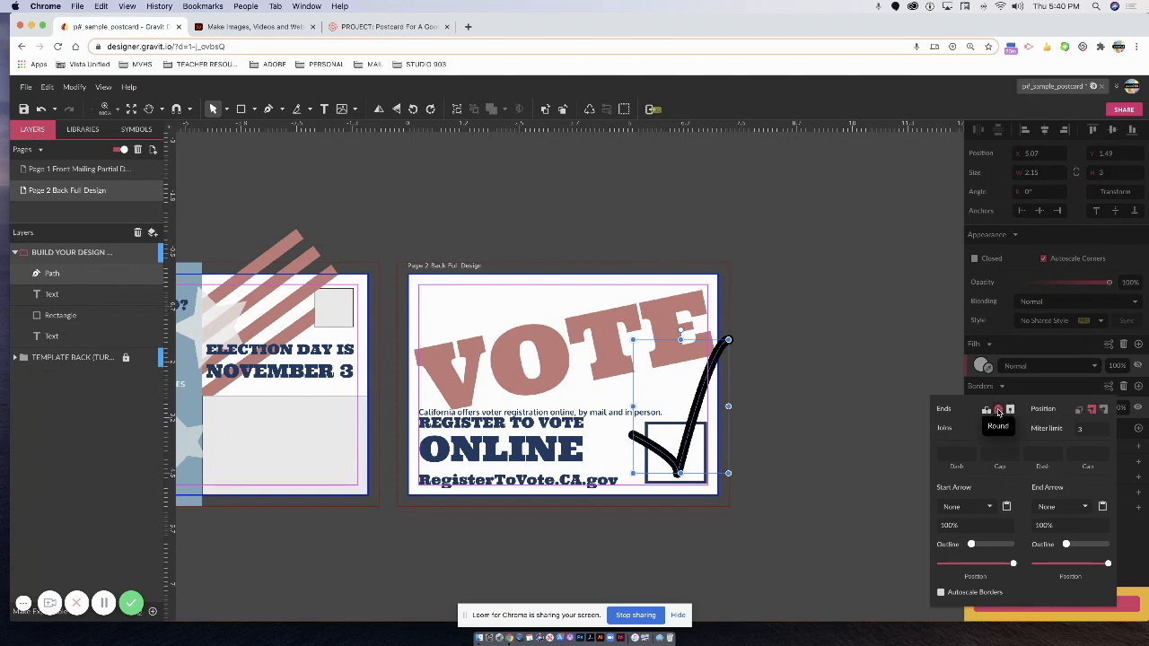
pyautogui.click(843, 421)
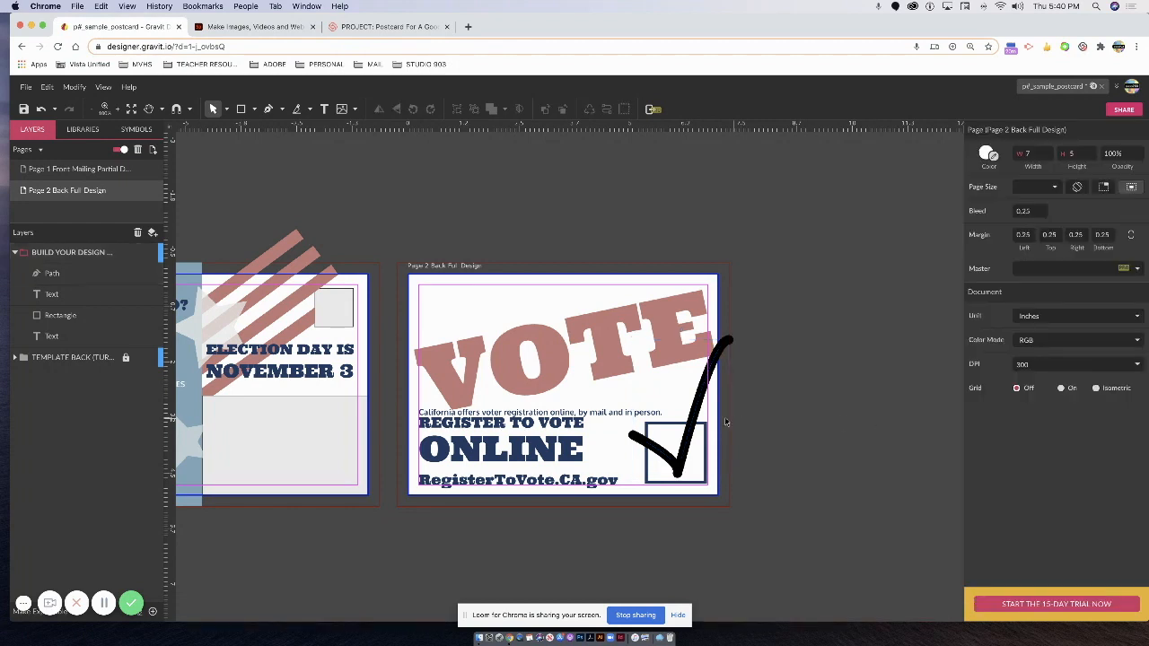
pyautogui.click(700, 406)
pyautogui.moveTo(728, 339); pyautogui.dragTo(695, 399)
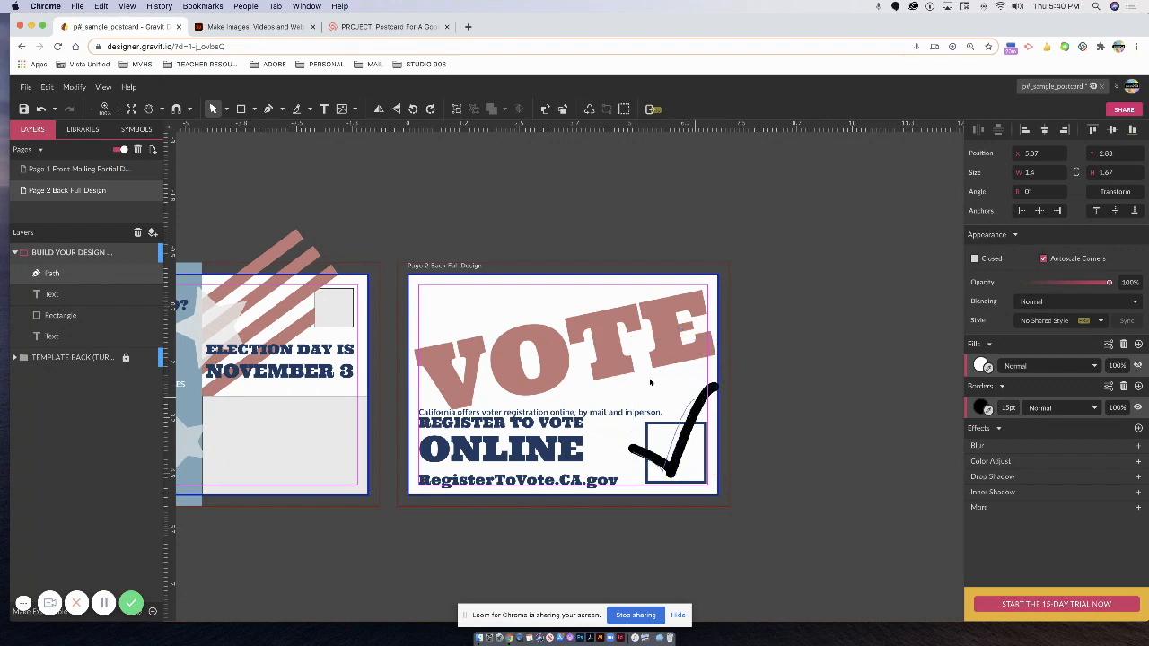
# Drag the checkmark's anchor points so it fits inside the box at about 0.99 × 1.86.
pyautogui.click(226, 109)
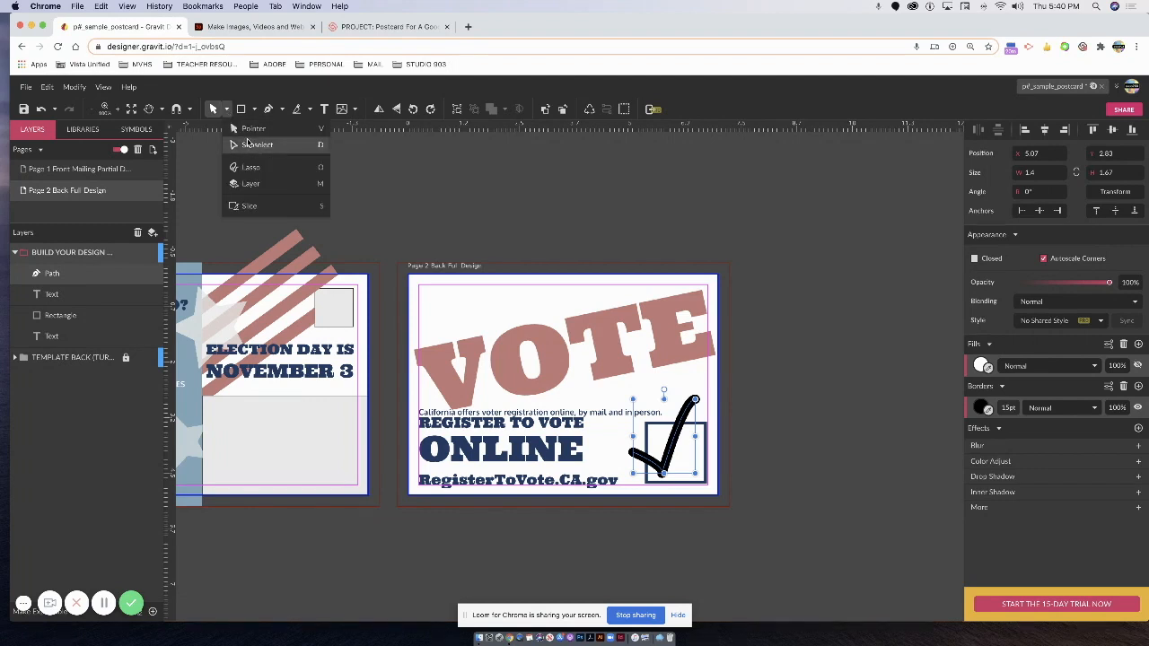
pyautogui.click(256, 145)
pyautogui.click(634, 453)
pyautogui.moveTo(634, 453)
pyautogui.mouseDown()
pyautogui.moveTo(645, 449)
pyautogui.moveTo(635, 439)
pyautogui.mouseUp()
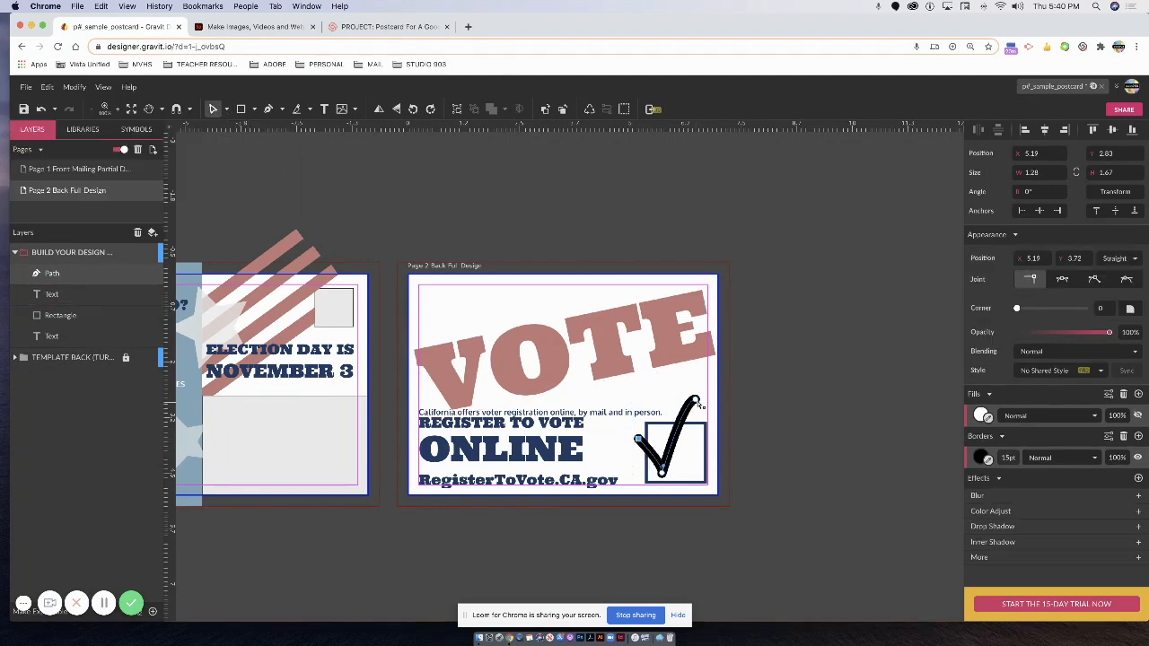
pyautogui.click(699, 397)
pyautogui.moveTo(701, 397); pyautogui.dragTo(705, 387)
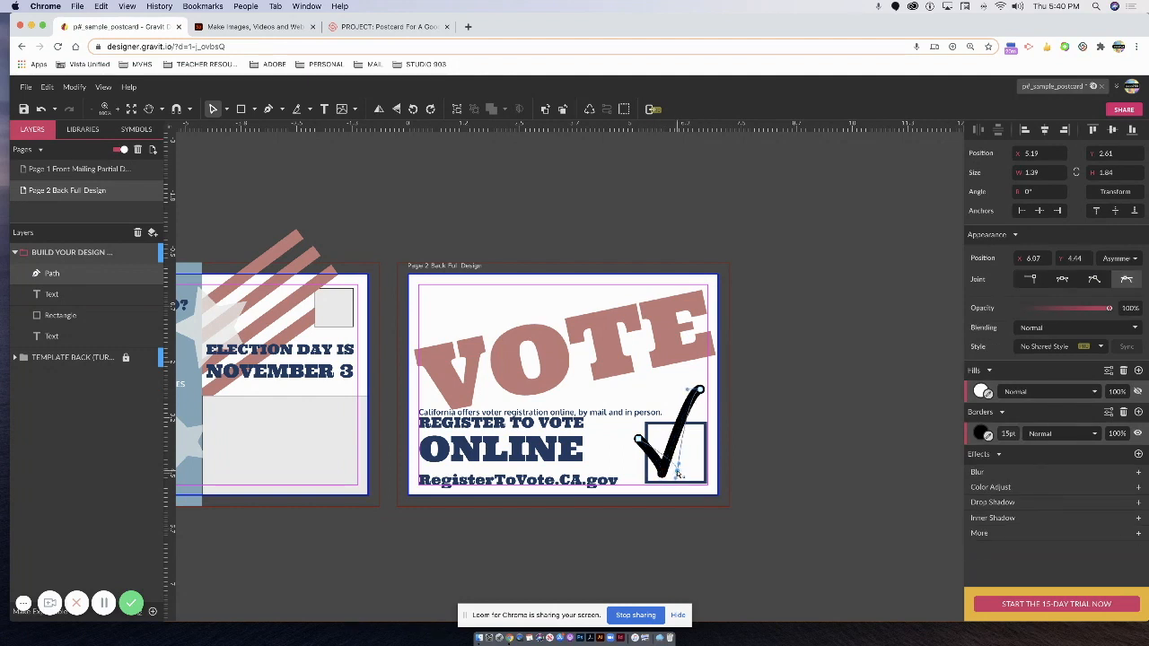
pyautogui.moveTo(639, 442); pyautogui.dragTo(659, 449)
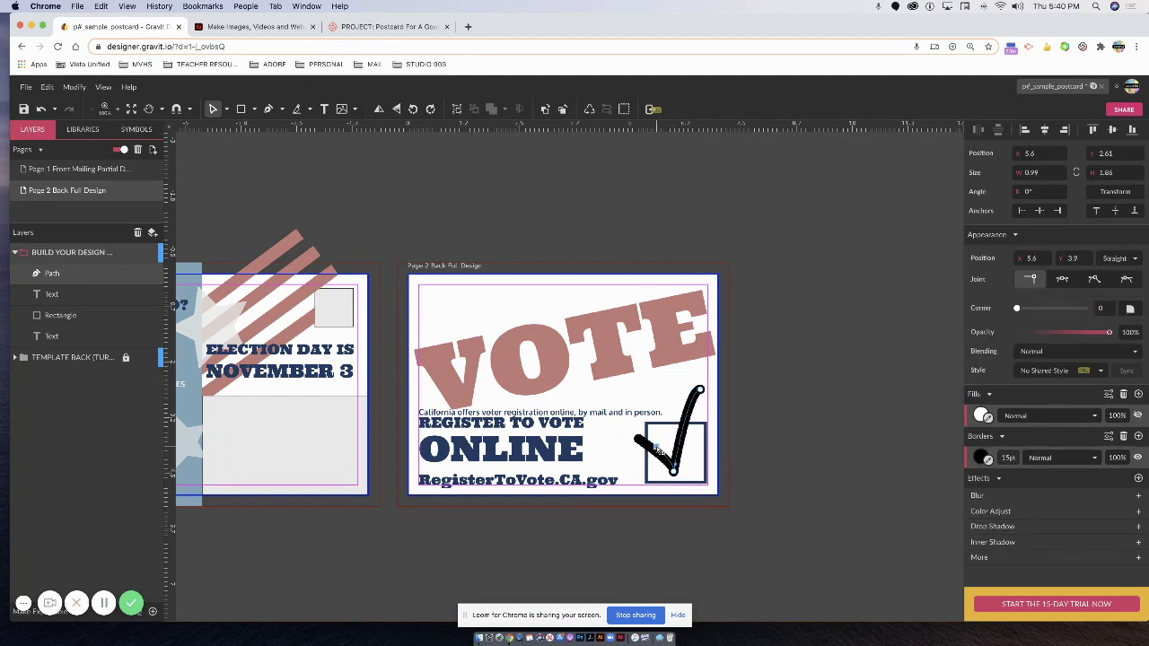
# Colour the checkmark stroke with VOTE's pink, #C67777, sampled by eyedropper.
pyautogui.click(765, 419)
pyautogui.click(685, 456)
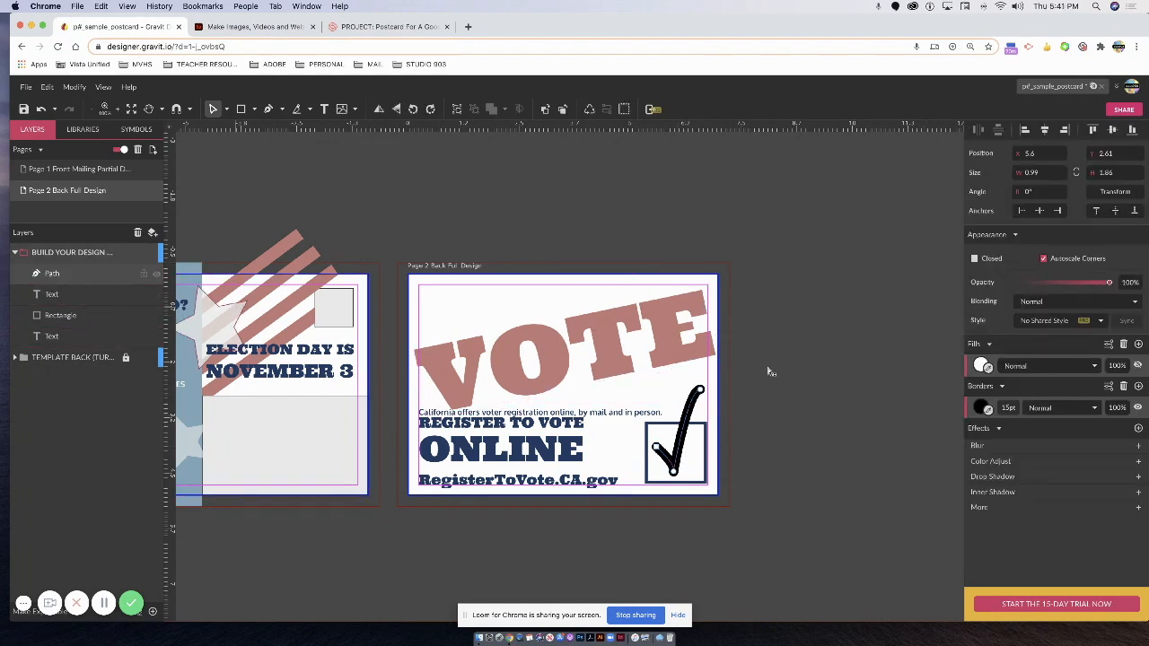
pyautogui.click(988, 409)
pyautogui.click(679, 345)
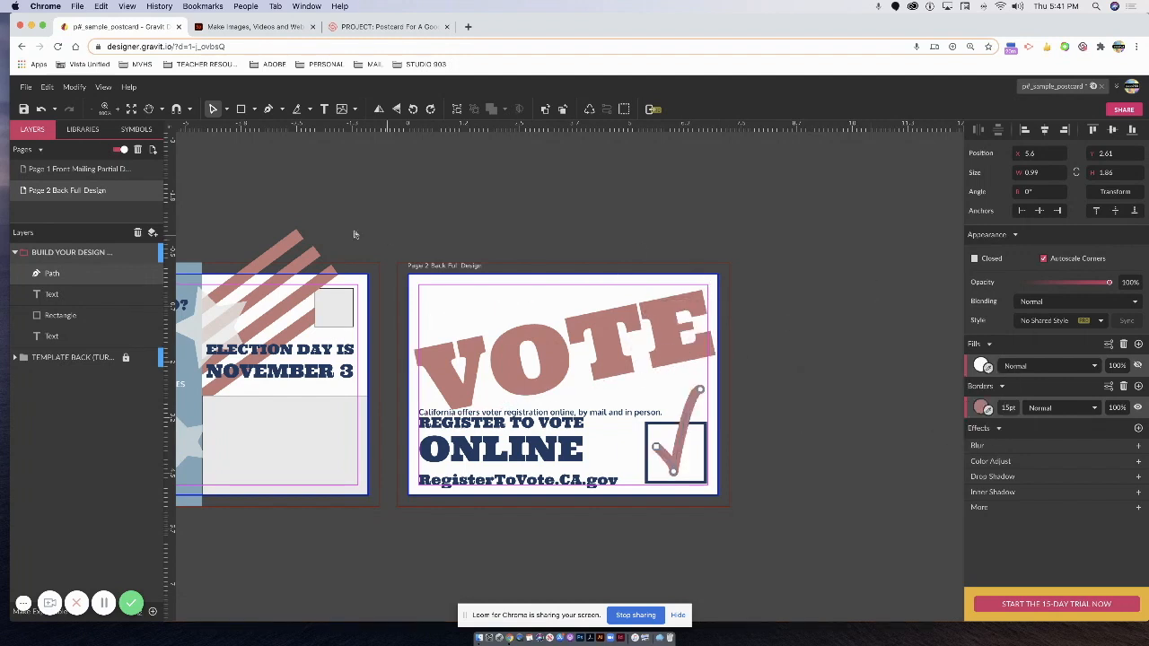
pyautogui.click(246, 146)
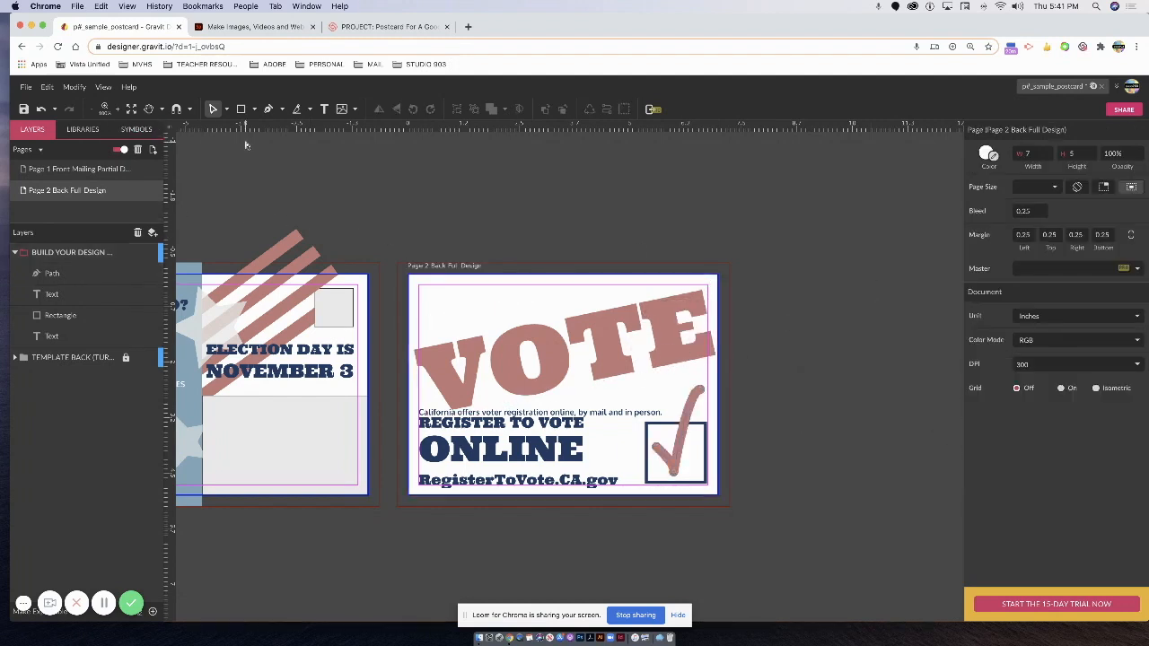
# Enlarge VOTE to 175pt, stretch it across the back page, and show both pages.
pyautogui.click(461, 368)
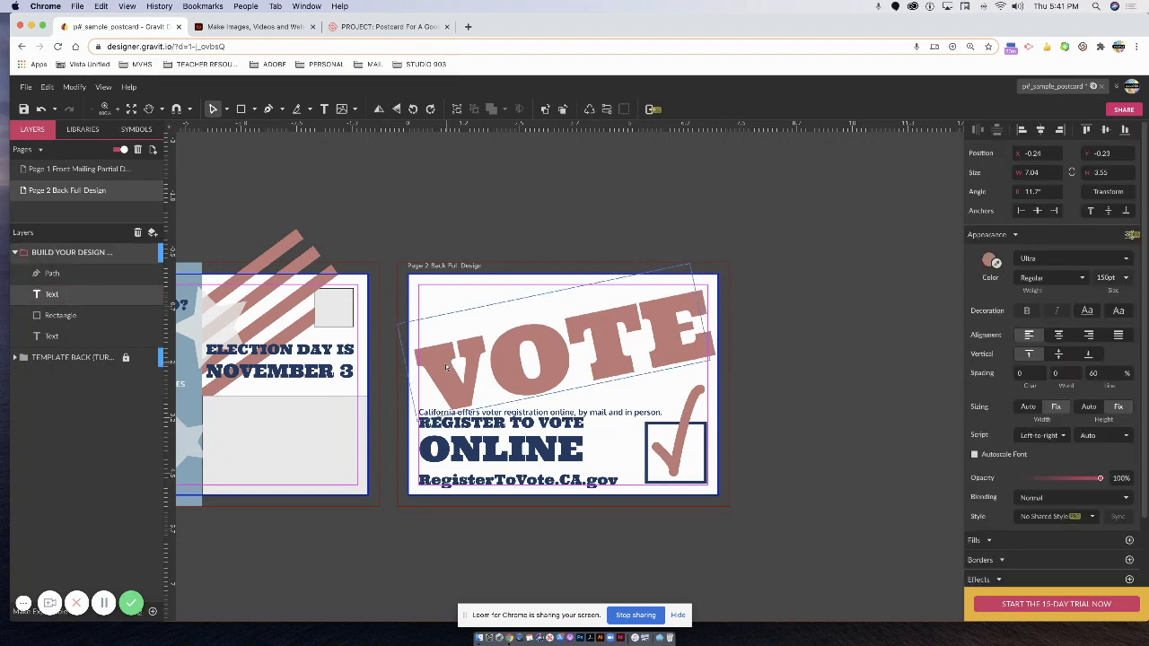
pyautogui.moveTo(448, 369)
pyautogui.mouseDown()
pyautogui.moveTo(438, 371)
pyautogui.moveTo(456, 370)
pyautogui.mouseUp()
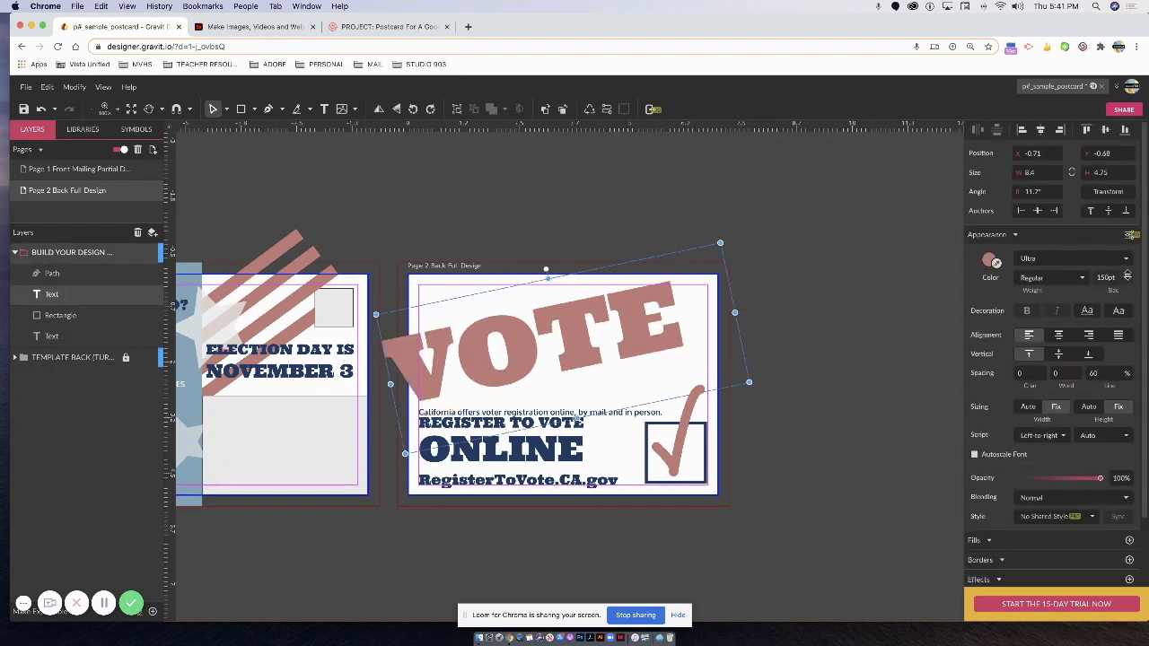
pyautogui.click(1126, 276)
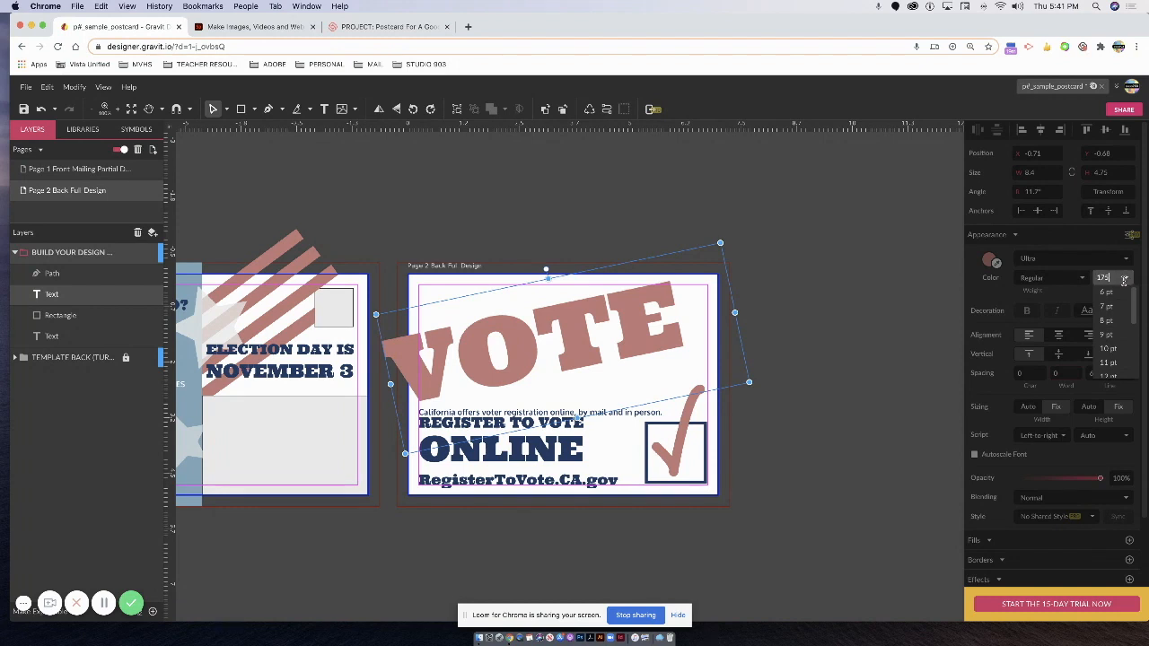
pyautogui.press('Return')
pyautogui.moveTo(687, 346); pyautogui.dragTo(687, 356)
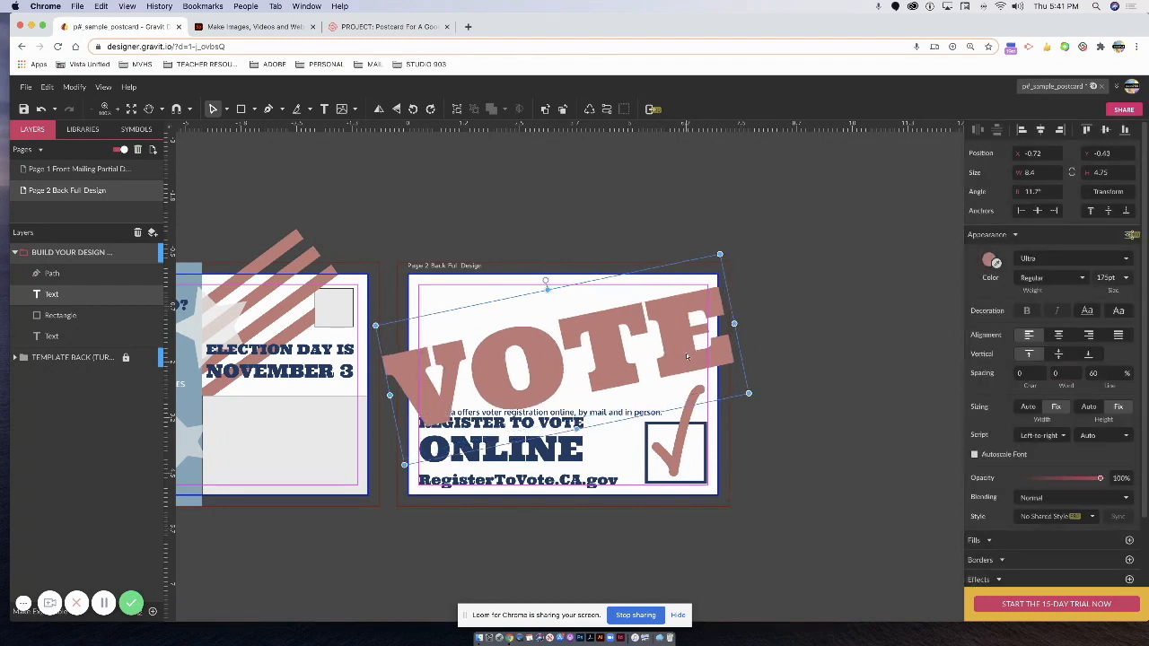
pyautogui.click(880, 374)
pyautogui.press('super+minus')
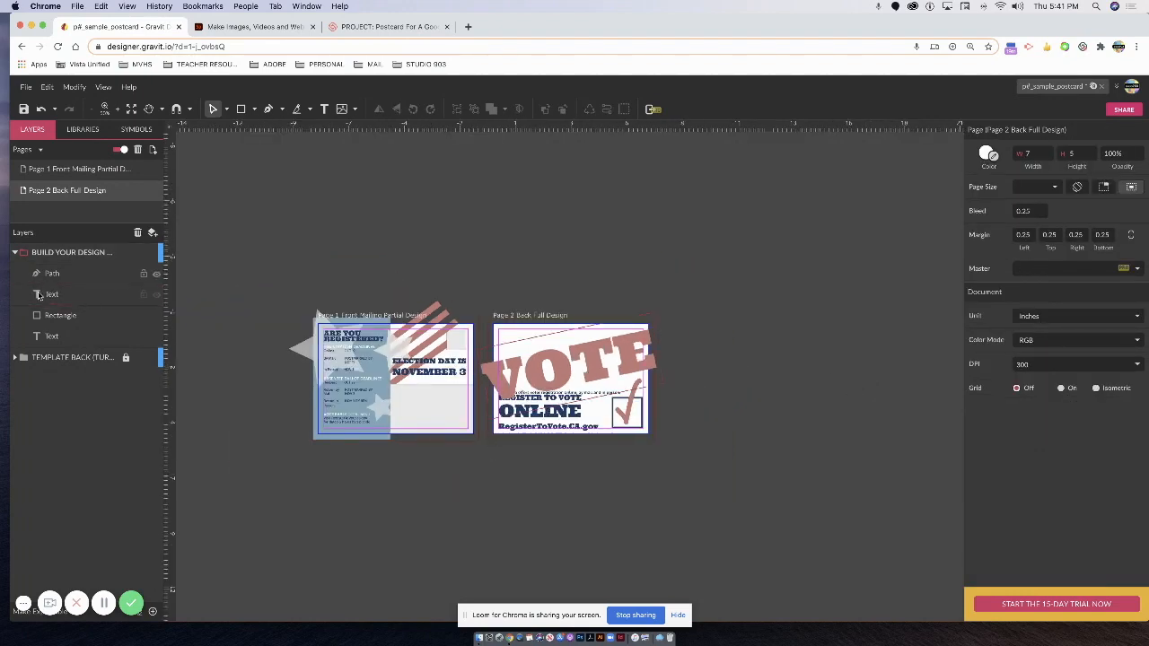
# Reorder the back page's layers, undo the mistaken drop, and select the Rectangle tool.
pyautogui.moveTo(58, 298); pyautogui.dragTo(58, 321)
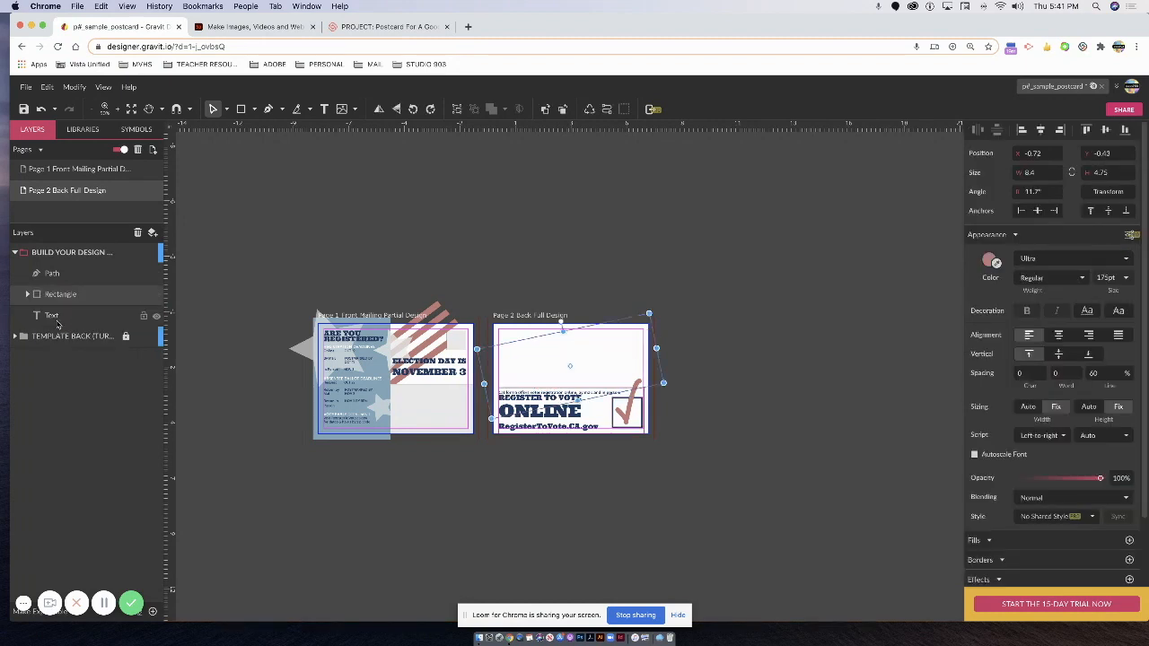
pyautogui.hotkey('ctrl', 'z')
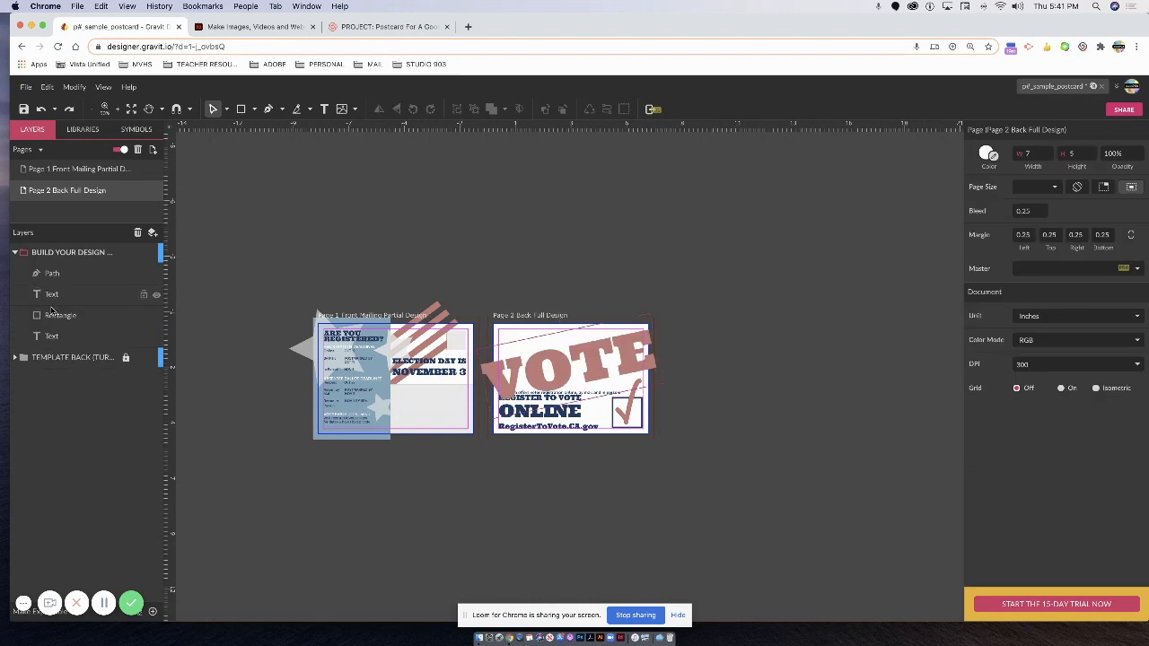
pyautogui.click(56, 311)
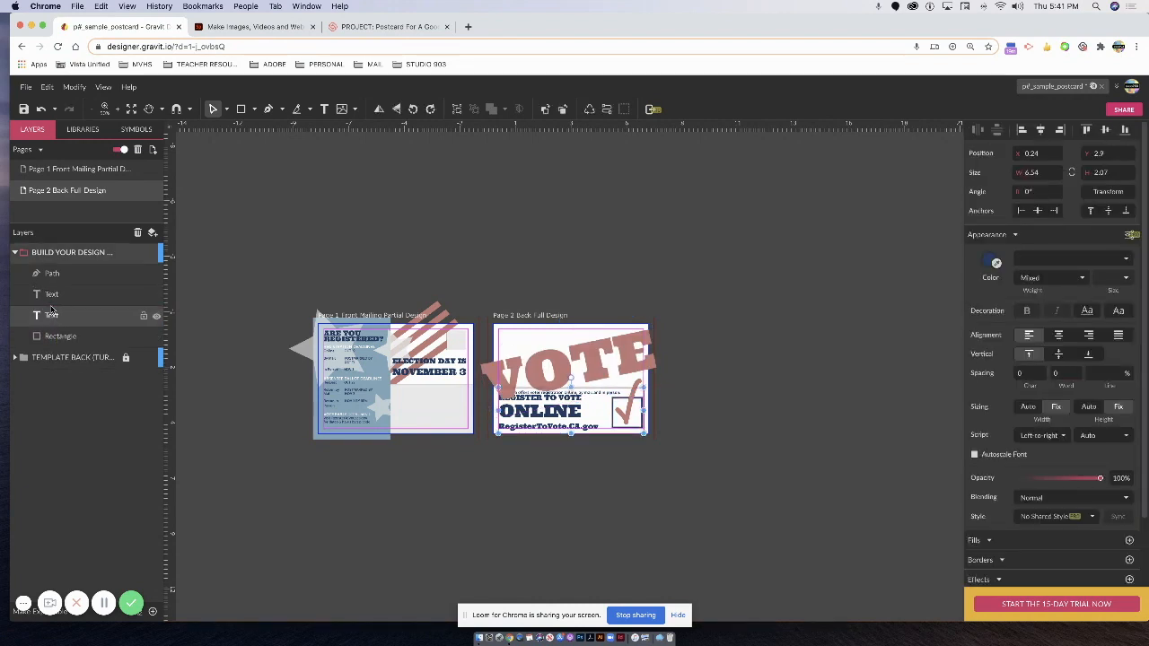
pyautogui.click(54, 299)
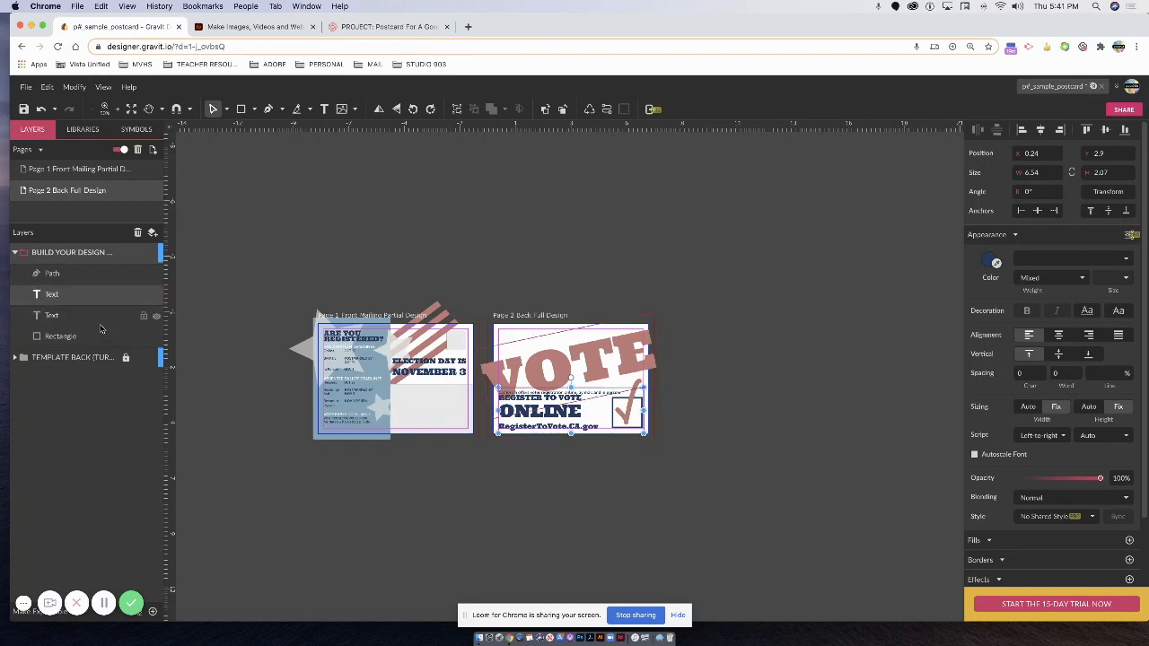
pyautogui.click(948, 429)
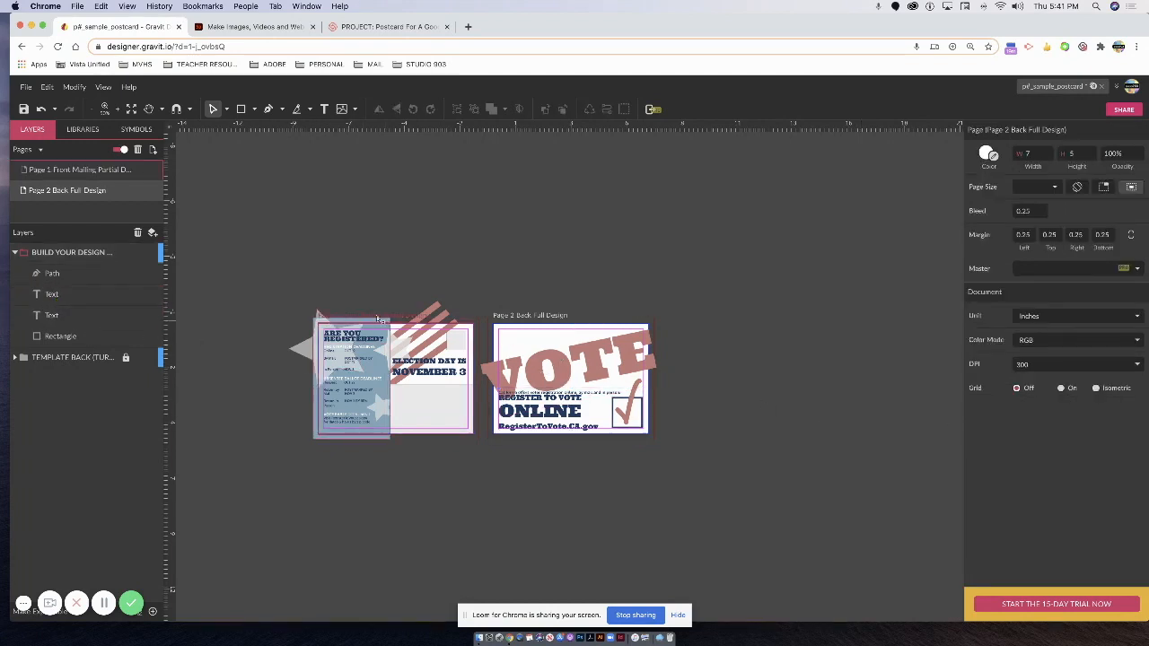
pyautogui.click(388, 431)
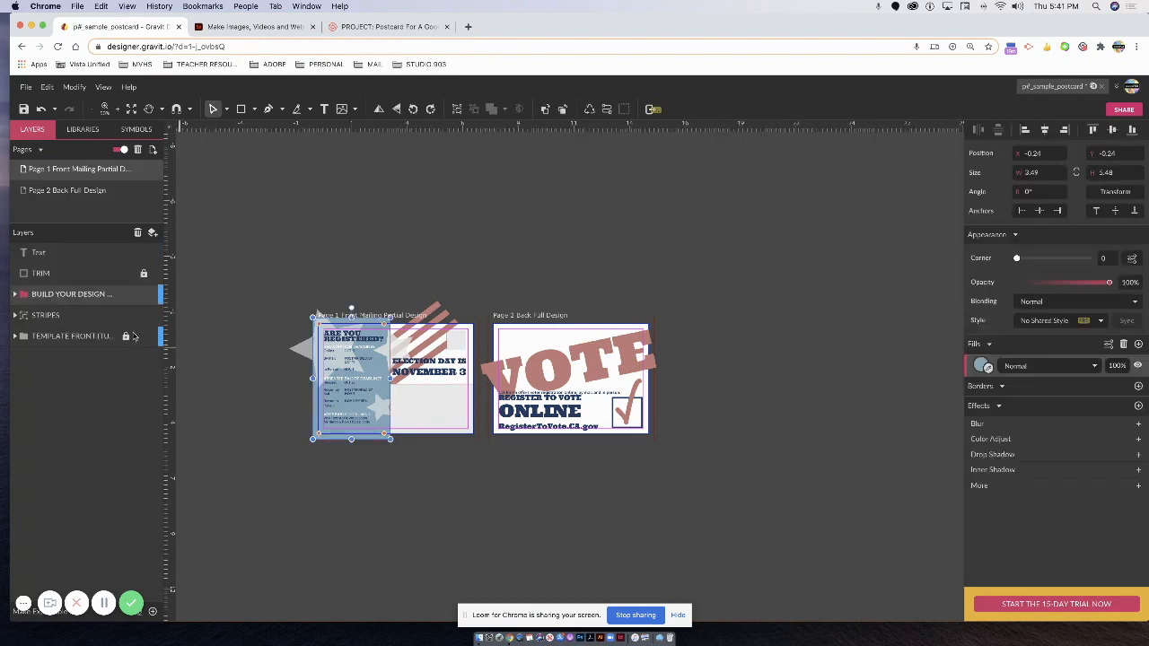
pyautogui.click(562, 339)
pyautogui.click(528, 318)
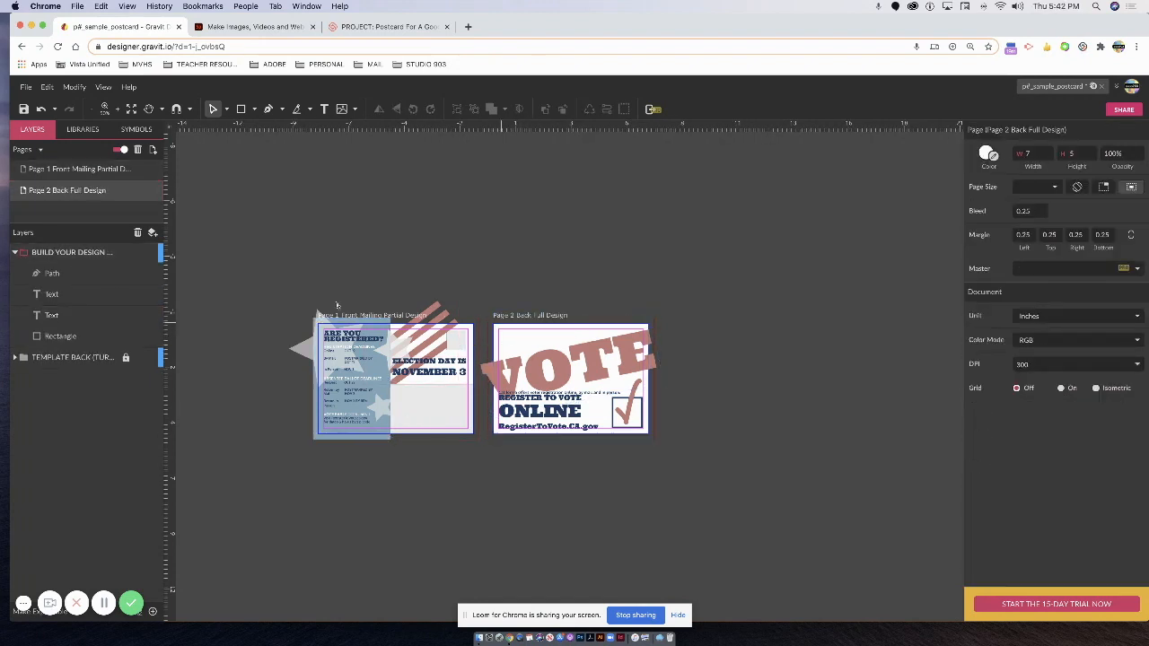
pyautogui.click(254, 109)
pyautogui.click(269, 128)
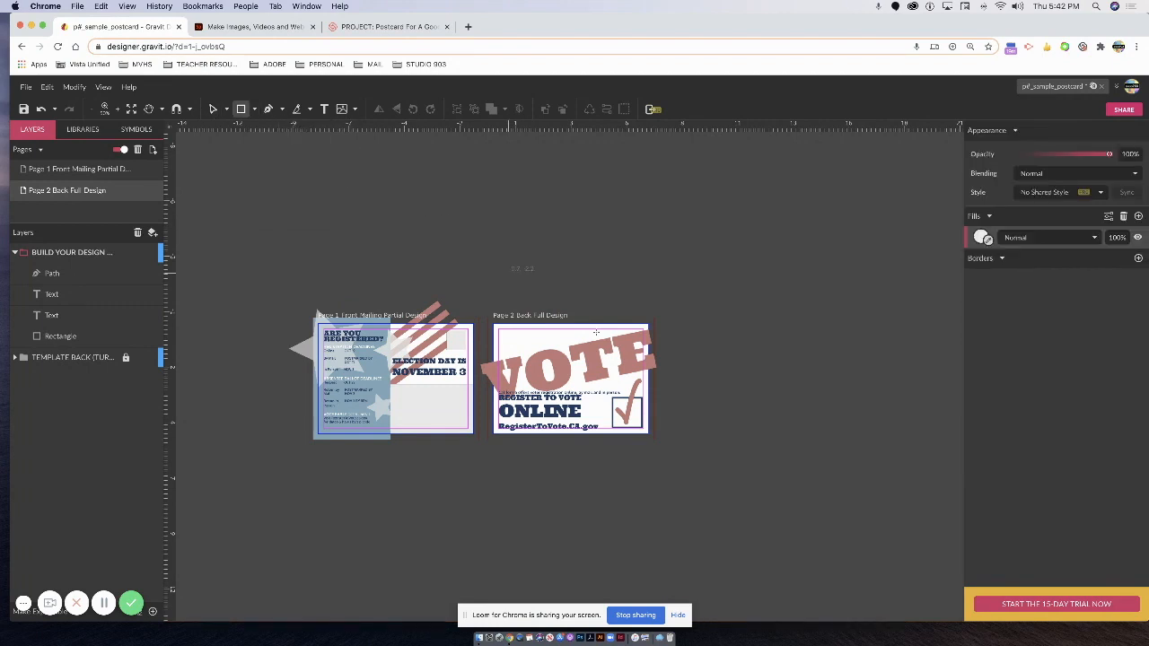
# Cover the back page with a rectangle filled in the front's light blue #7DA6BB, sent to the bottom.
pyautogui.moveTo(489, 317)
pyautogui.mouseDown()
pyautogui.moveTo(544, 361)
pyautogui.moveTo(589, 436)
pyautogui.moveTo(655, 438)
pyautogui.mouseUp()
pyautogui.click(486, 316)
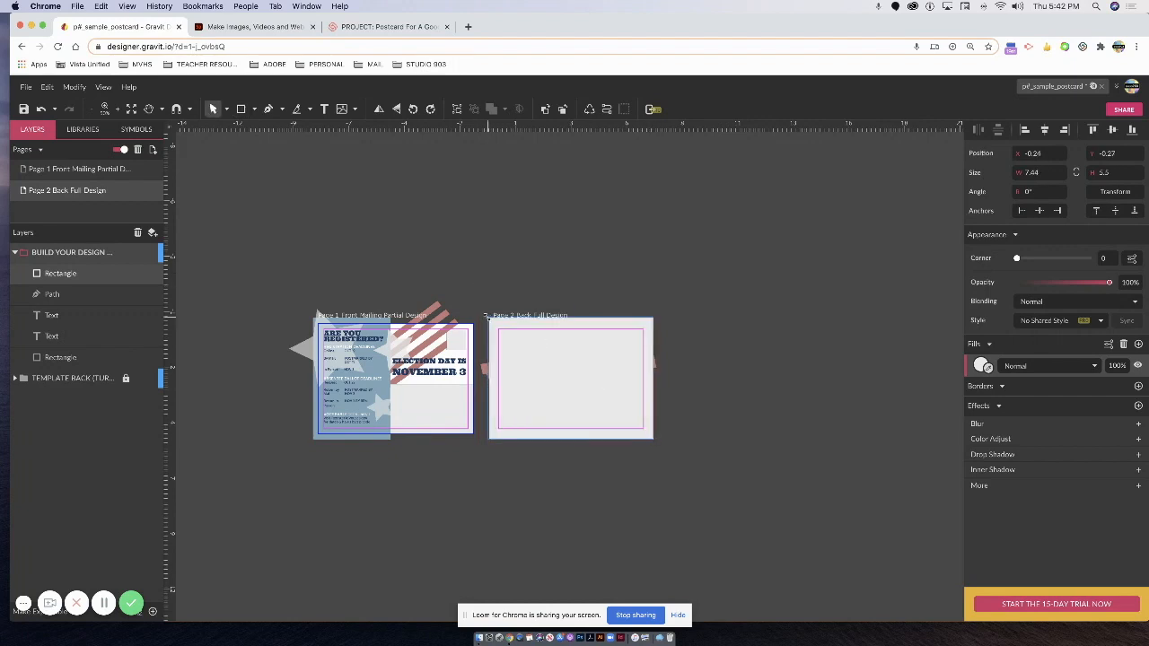
pyautogui.click(485, 316)
pyautogui.click(983, 366)
pyautogui.click(339, 406)
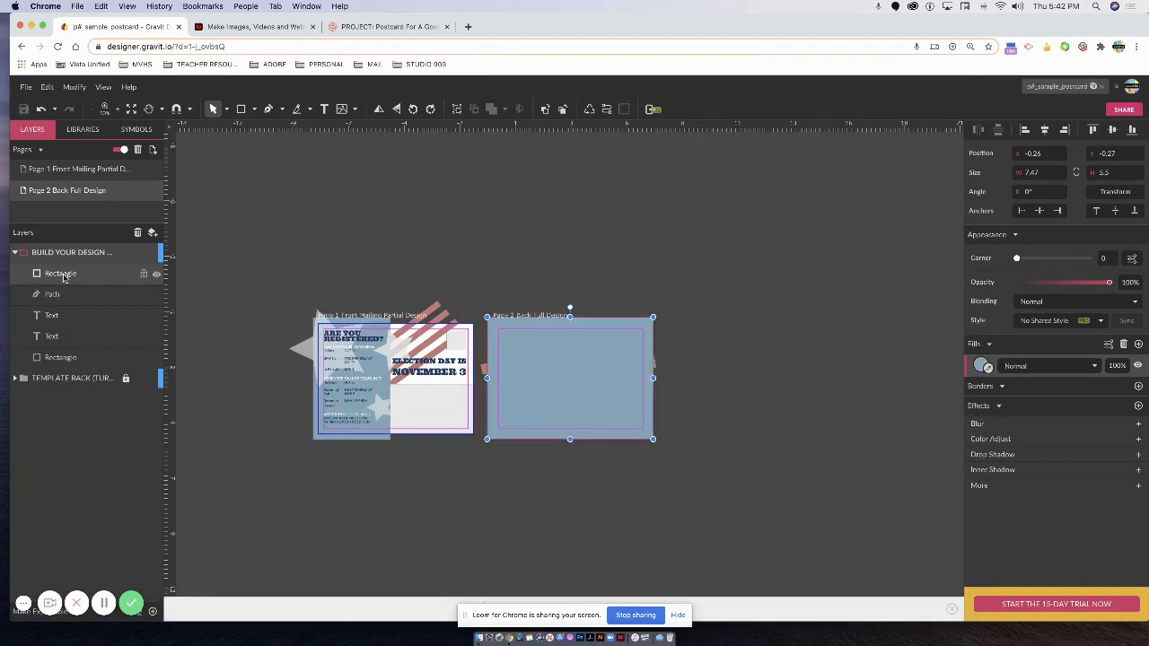
pyautogui.moveTo(66, 278); pyautogui.dragTo(75, 374)
pyautogui.click(707, 338)
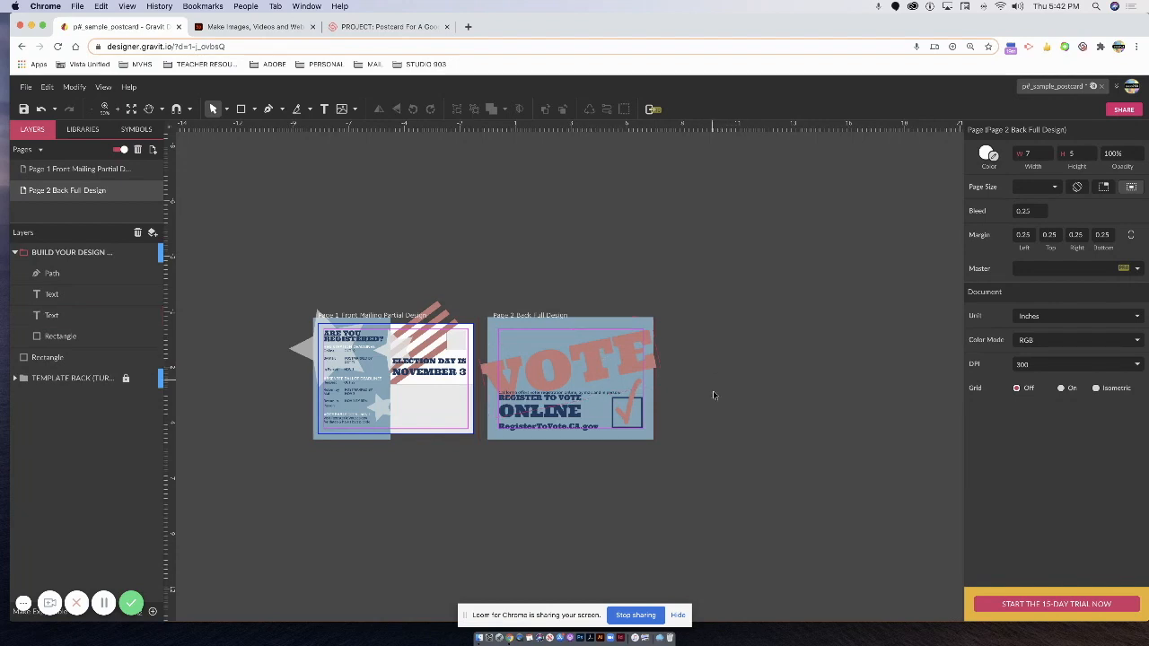
# Fade the VOTE lettering to 73% opacity.
pyautogui.hscroll(5, 691, 467)
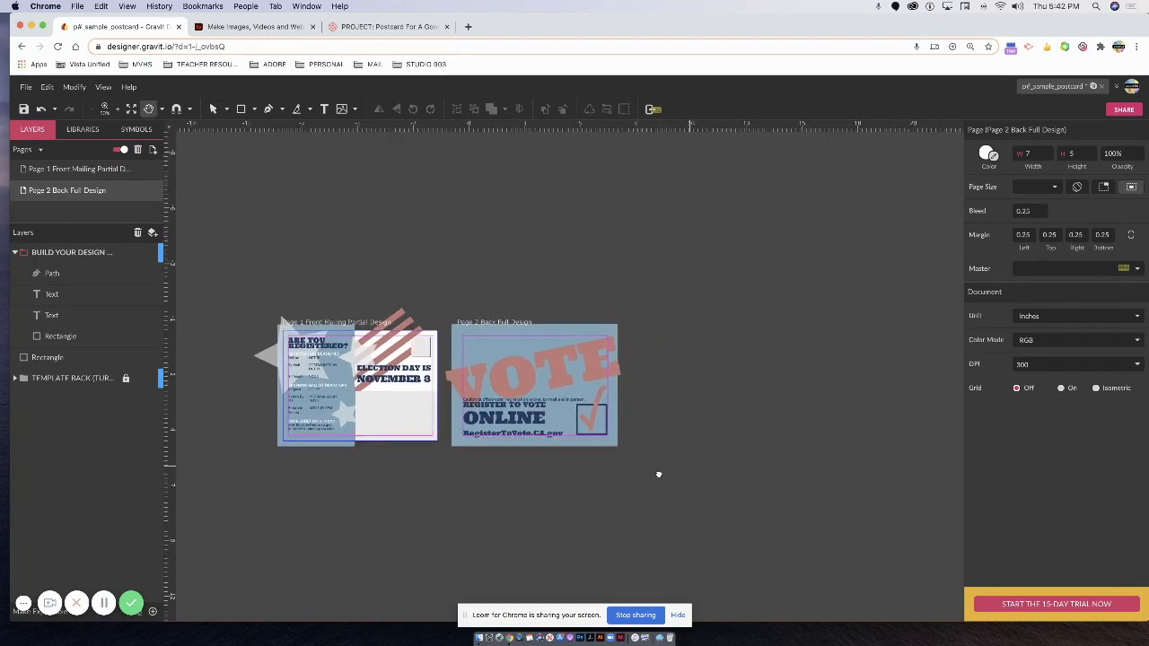
pyautogui.click(509, 336)
pyautogui.click(509, 335)
pyautogui.click(520, 373)
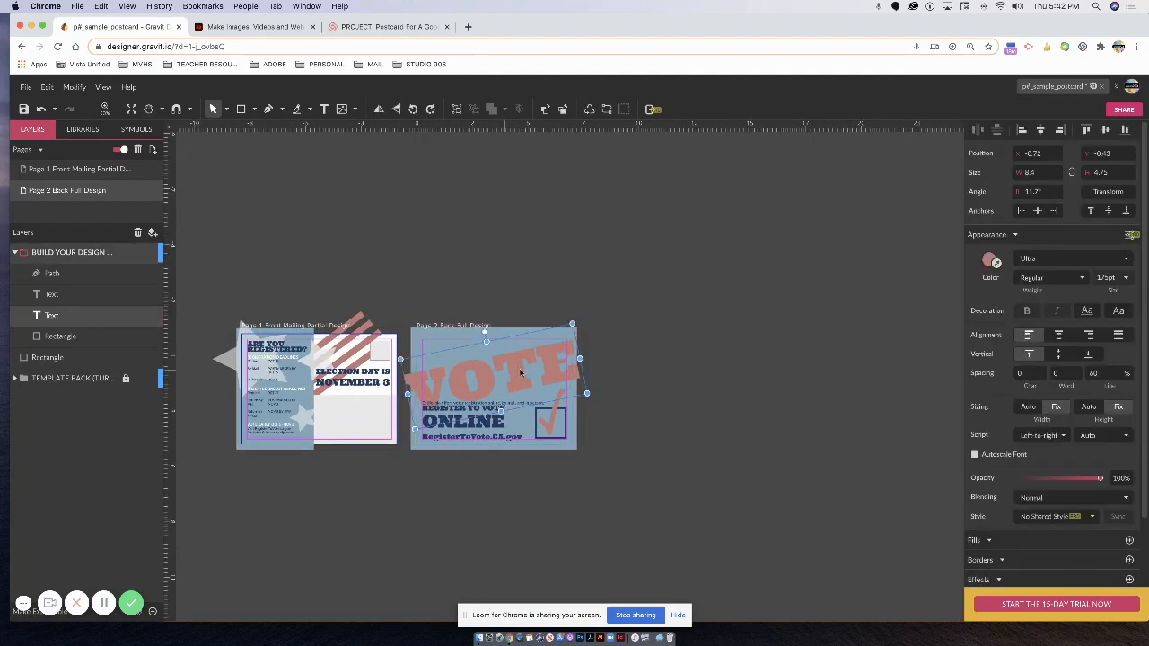
pyautogui.moveTo(1089, 481); pyautogui.dragTo(1055, 482)
pyautogui.click(638, 397)
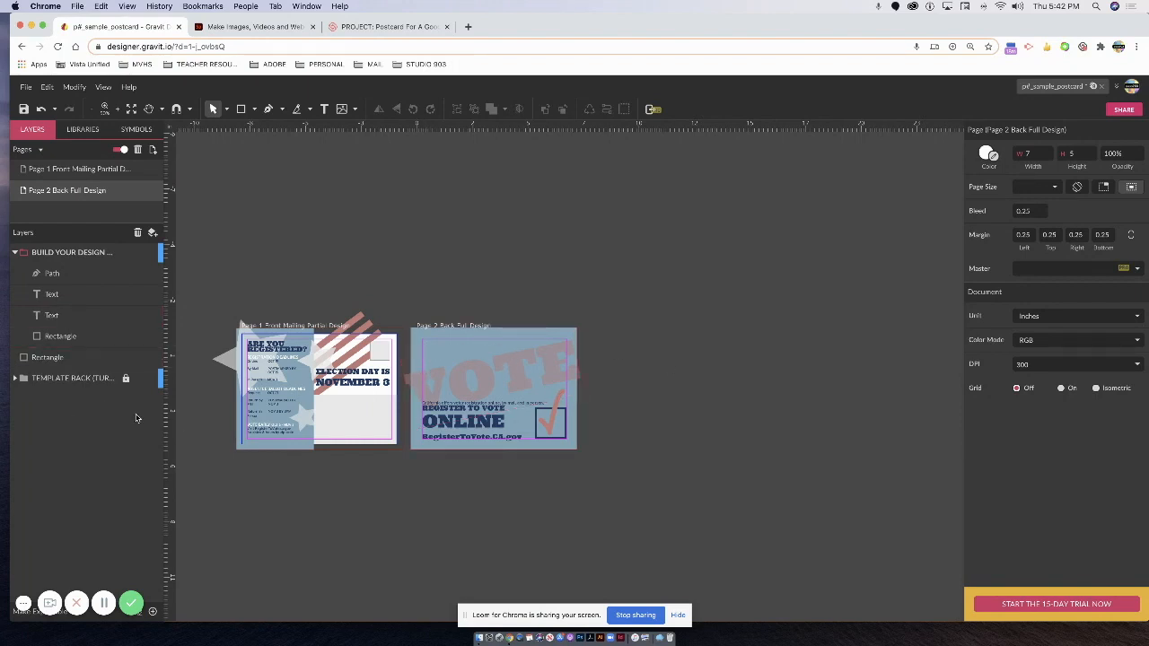
# Open the REGISTER TO VOTE text for editing, then bring the front page into view.
pyautogui.press('super+plus')
pyautogui.press('super+plus')
pyautogui.press('super+plus')
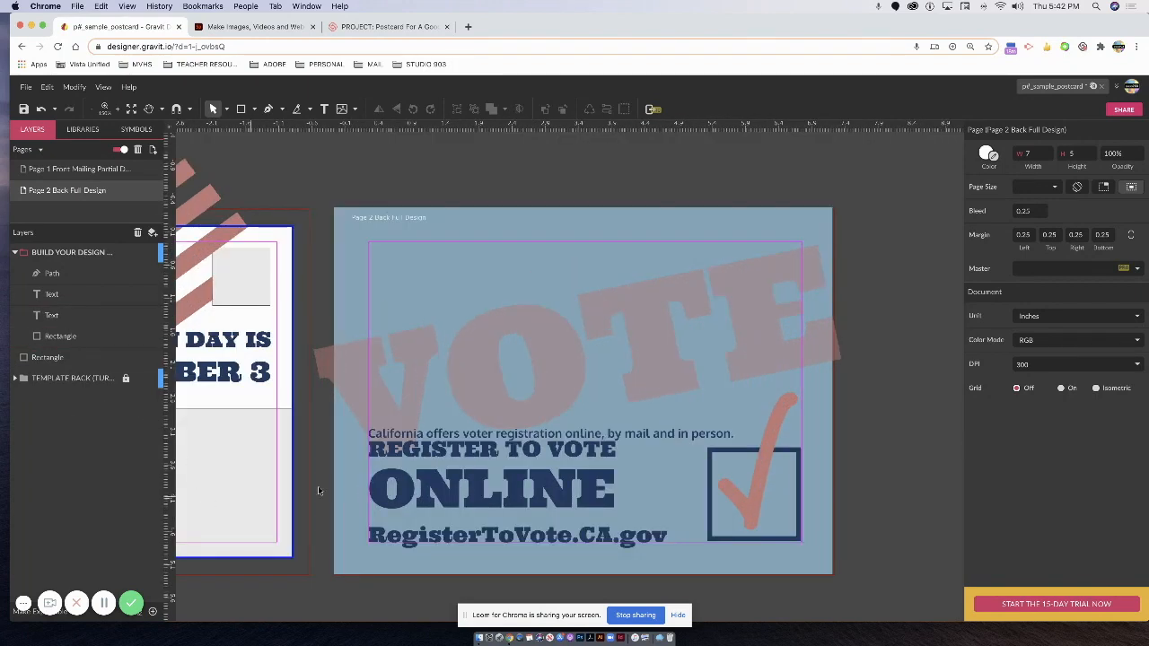
pyautogui.click(514, 473)
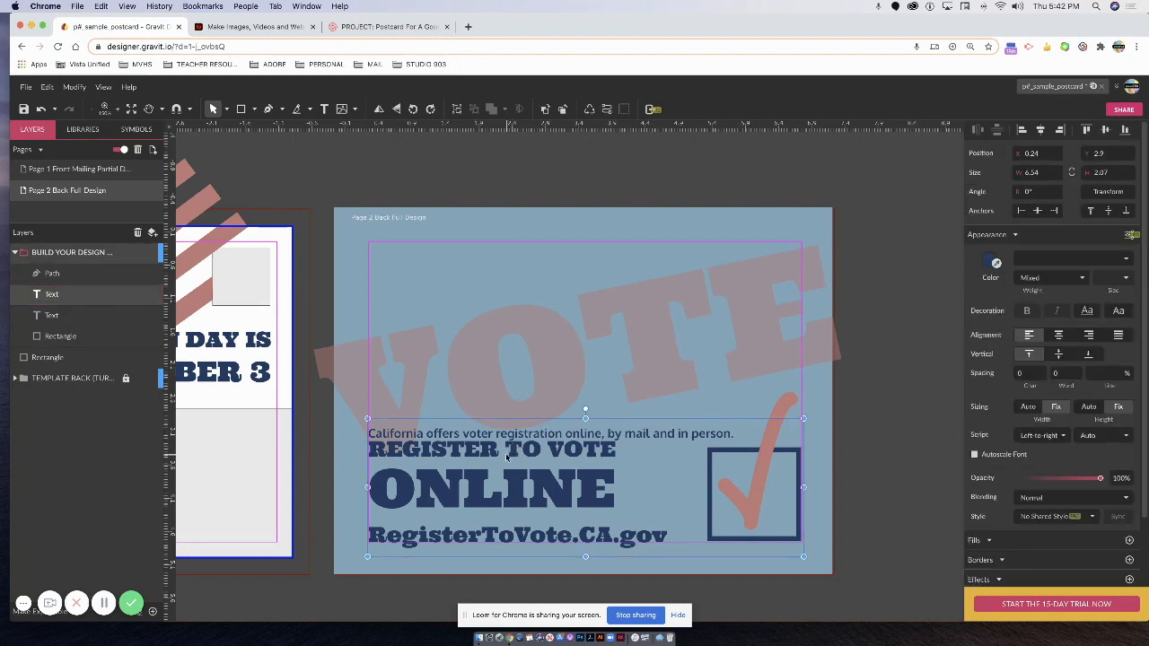
pyautogui.doubleClick(508, 453)
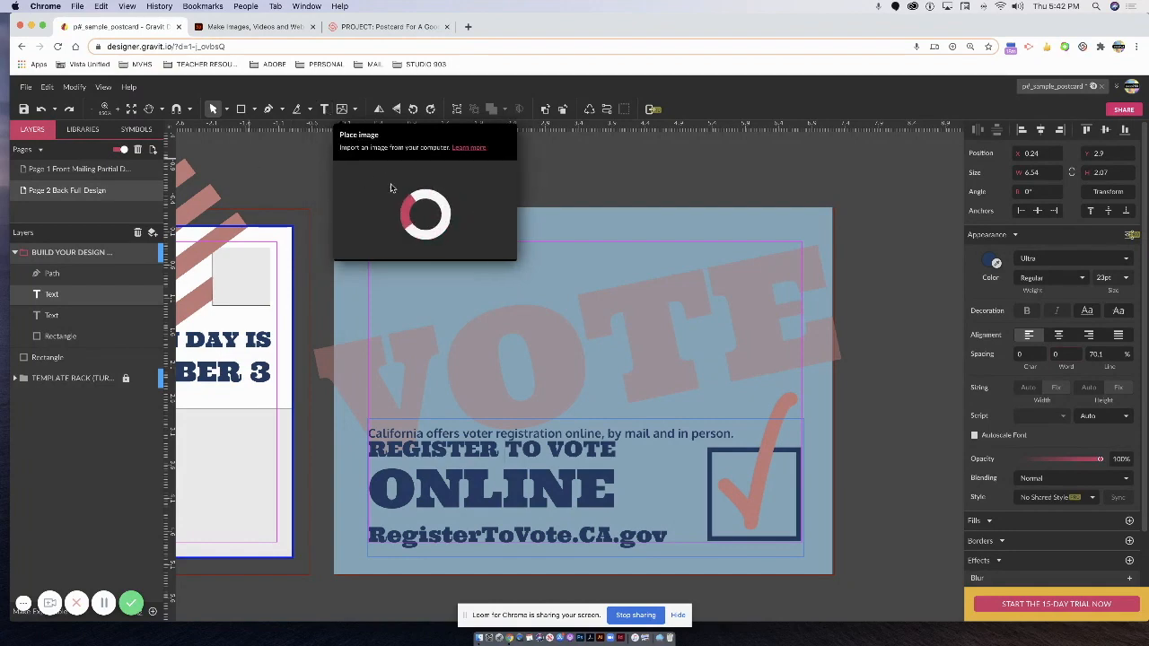
pyautogui.press('space')
pyautogui.click(302, 172)
pyautogui.press('space')
pyautogui.moveTo(345, 188); pyautogui.dragTo(509, 211)
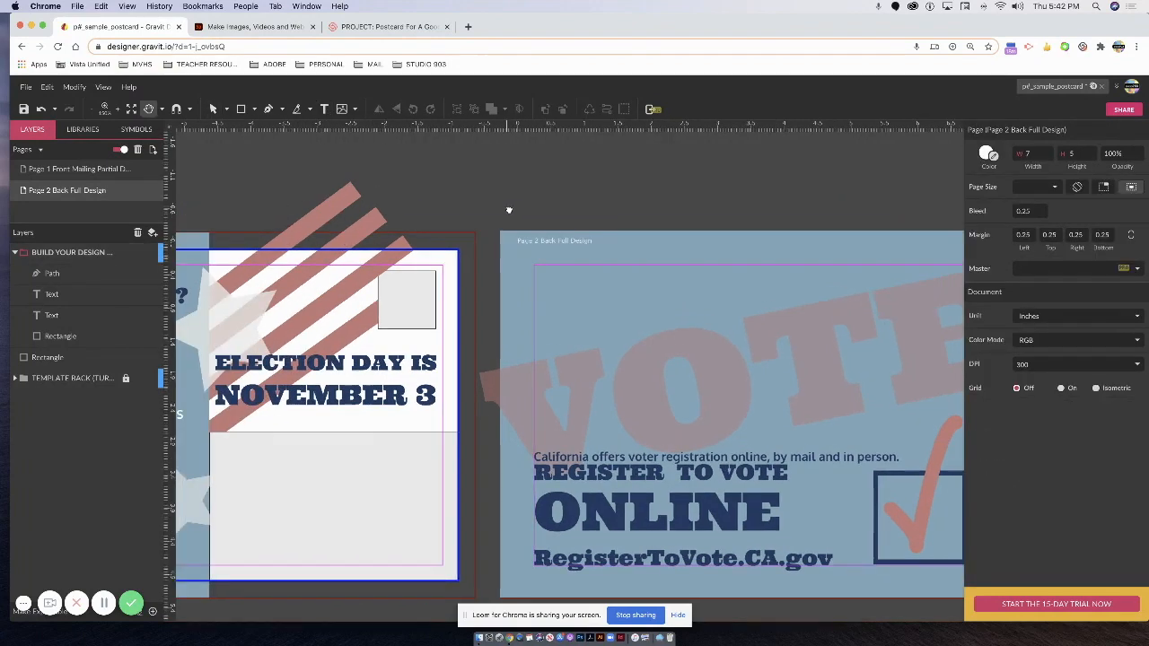
# Copy ELECTION DAY IS NOVEMBER 3 and paste it at the back page's top-left.
pyautogui.click(329, 381)
pyautogui.press('super+c')
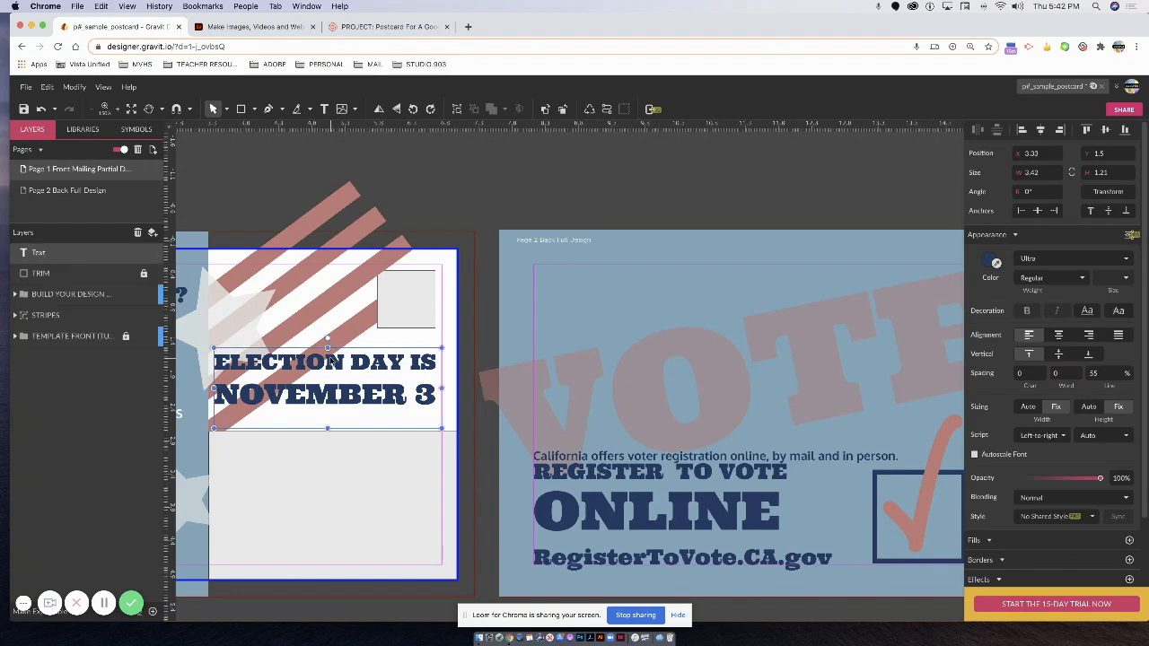
pyautogui.click(632, 213)
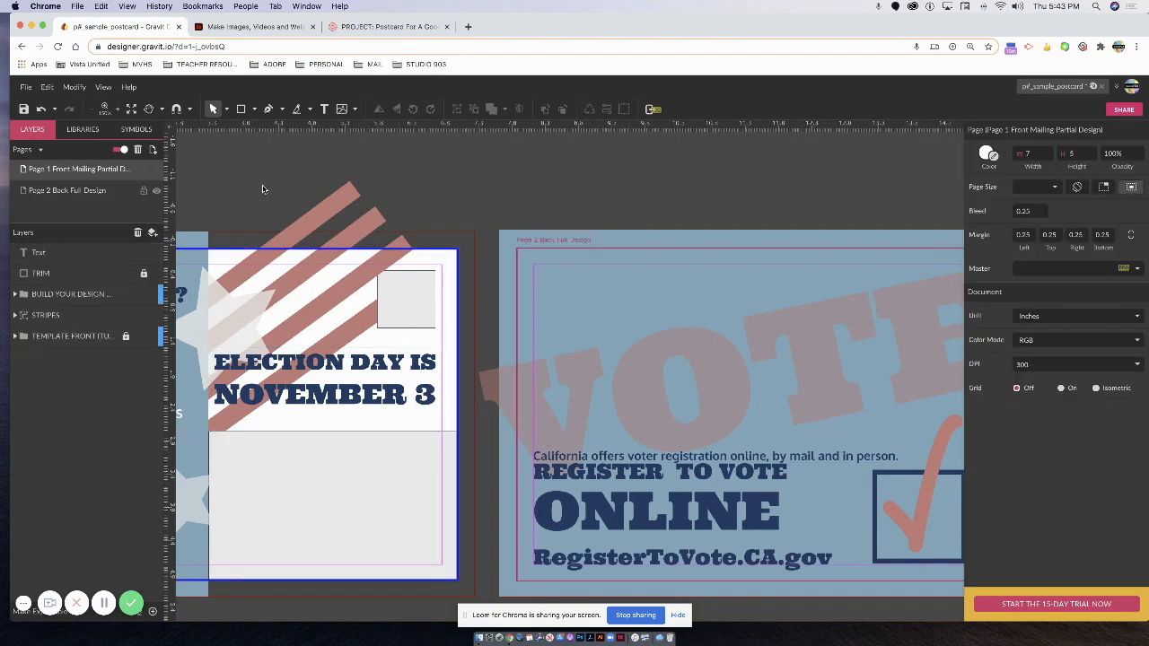
pyautogui.click(621, 192)
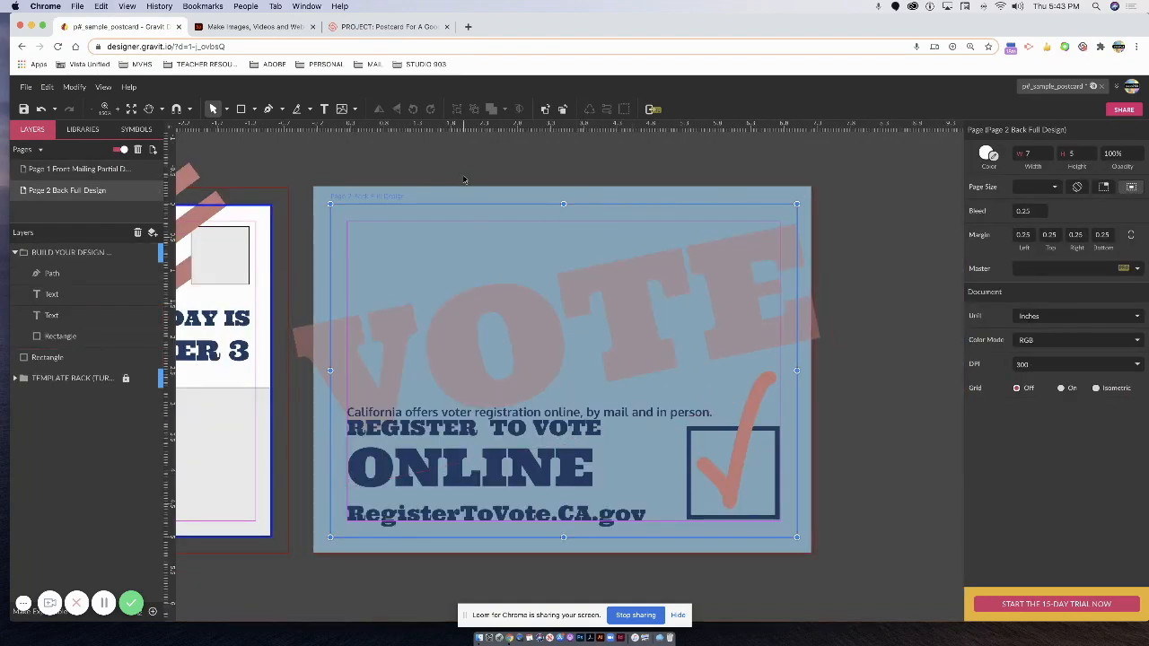
pyautogui.press('super+v')
pyautogui.moveTo(612, 320); pyautogui.dragTo(575, 274)
# Retype the pasted text as 'ARE YOU READY? ARE YOU REGISTERED?'.
pyautogui.doubleClick(497, 267)
pyautogui.write('are')
pyautogui.press('BackSpace')
pyautogui.press('BackSpace')
pyautogui.press('BackSpace')
pyautogui.write('ARE ')
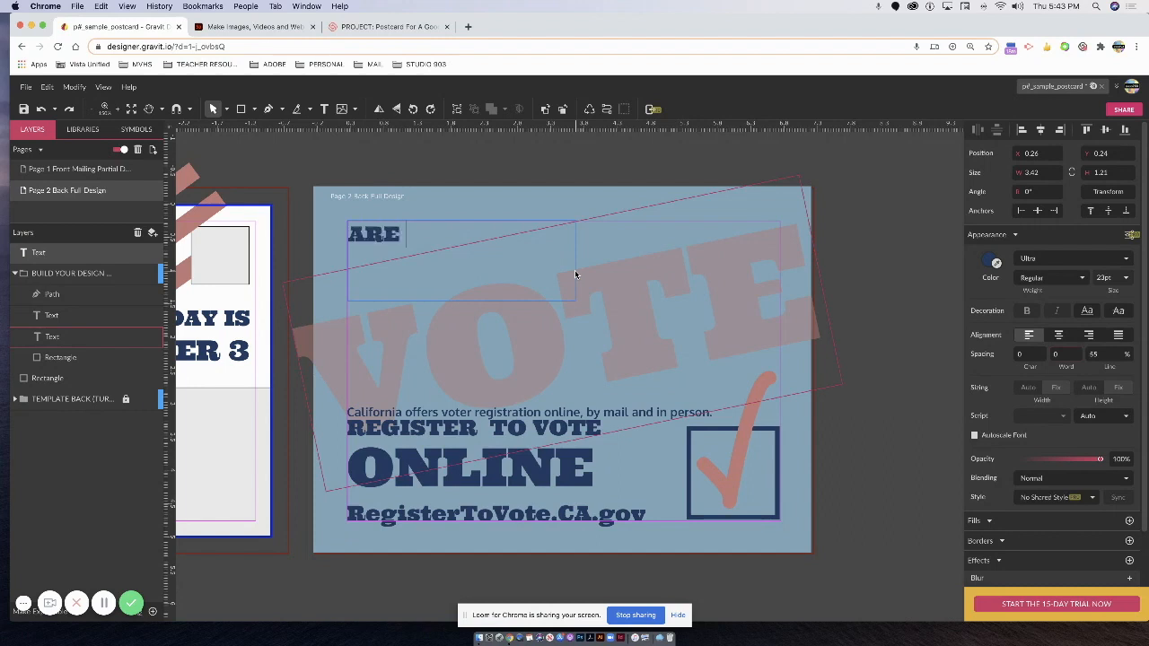
pyautogui.write('YOU READY')
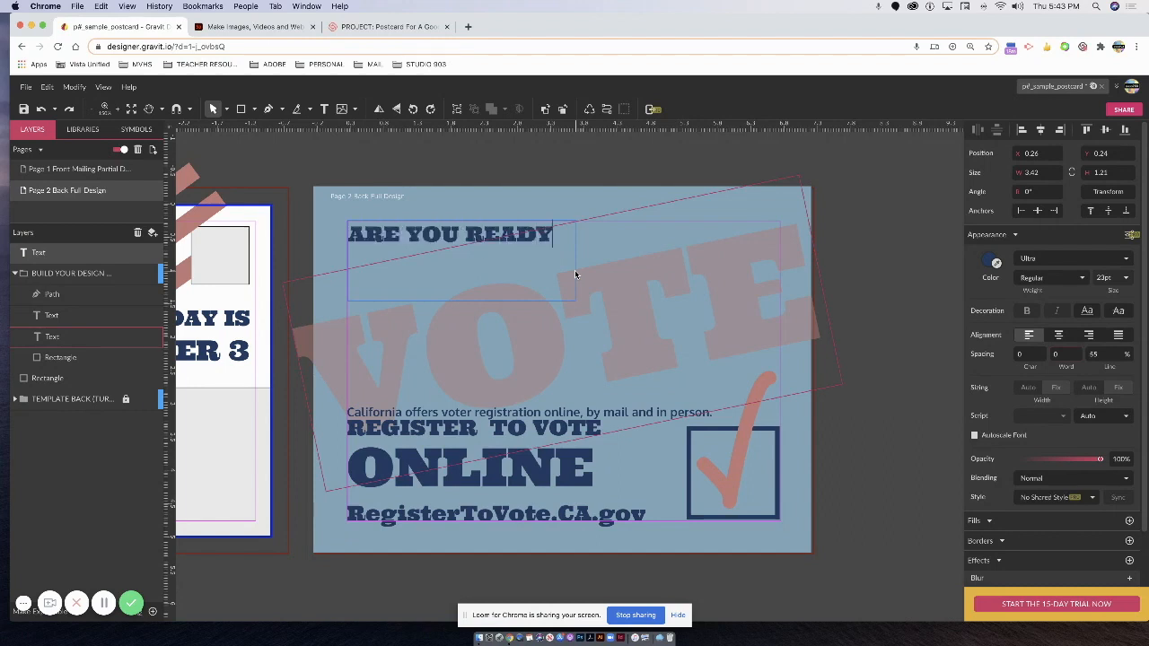
pyautogui.write('?')
pyautogui.press('Return')
pyautogui.write('ARE YOU REGI')
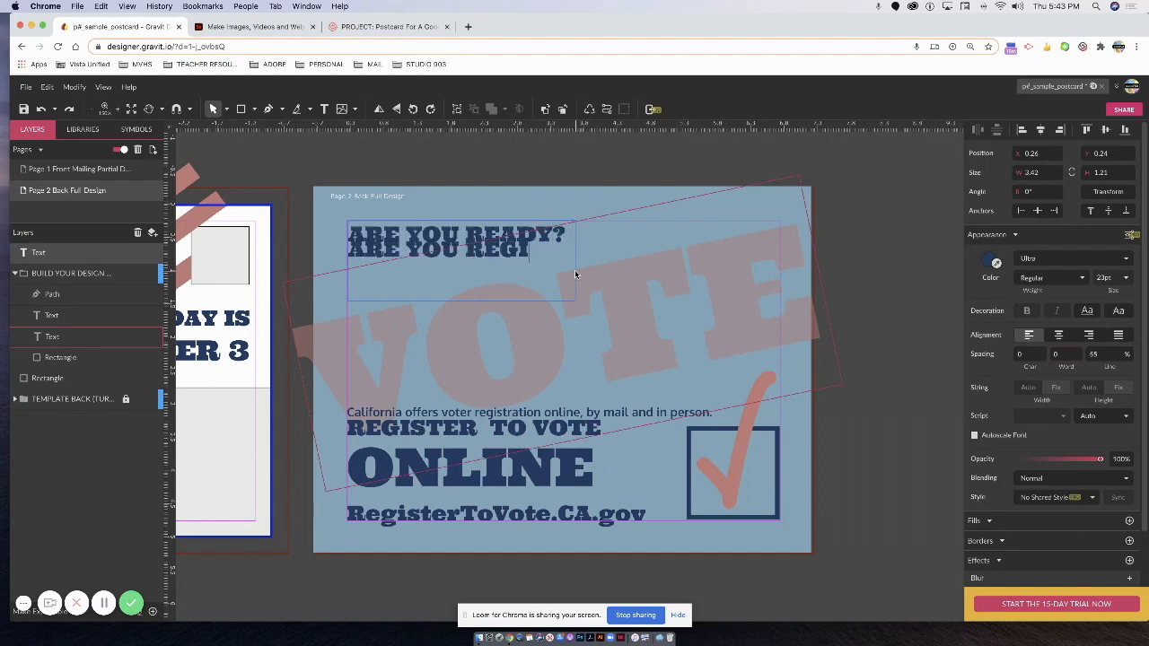
pyautogui.write('STERED?')
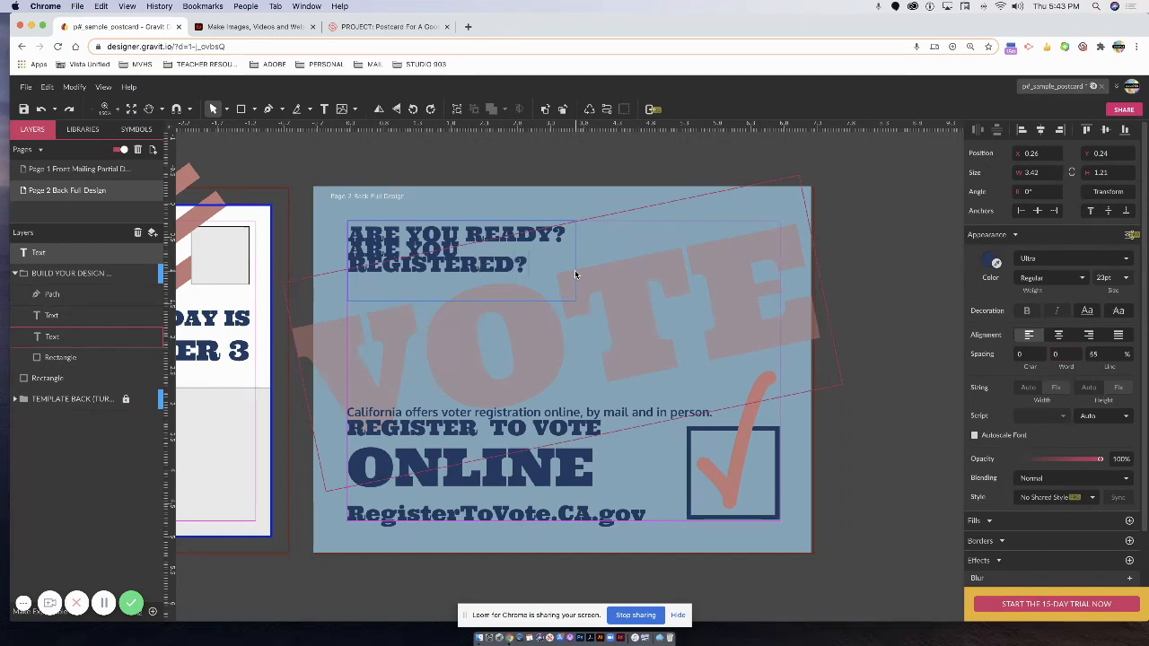
pyautogui.click(475, 214)
# Widen the headline box to about 6.5 inches and split the two questions onto separate lines.
pyautogui.moveTo(578, 305); pyautogui.dragTo(701, 297)
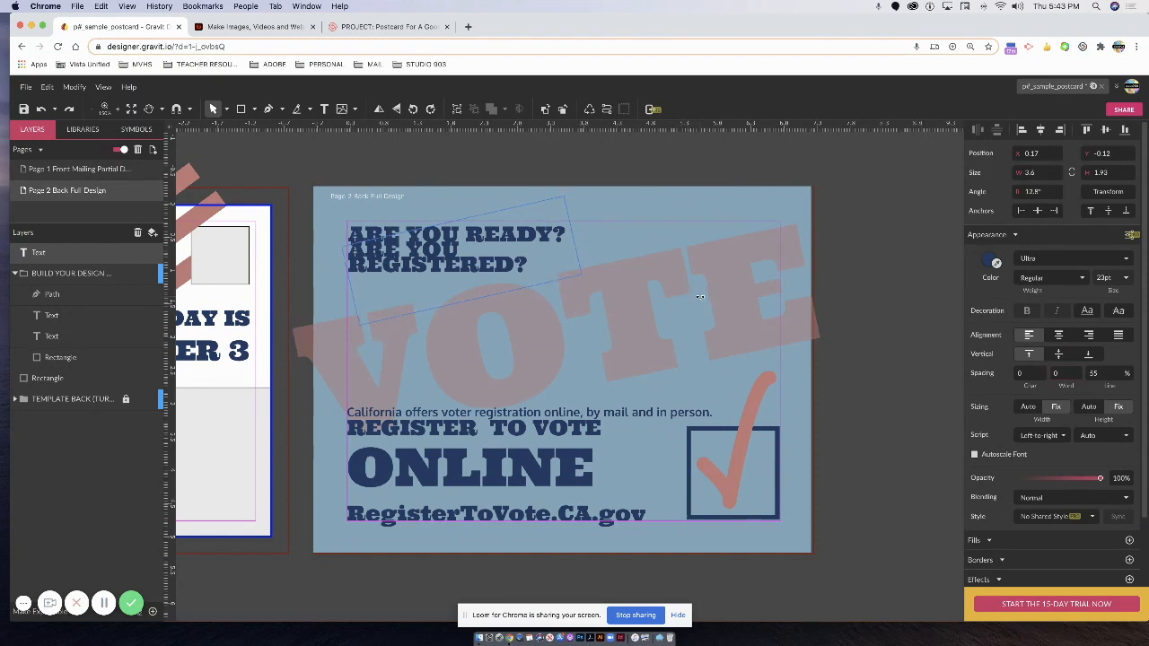
pyautogui.press('super+z')
pyautogui.moveTo(701, 263); pyautogui.dragTo(780, 274)
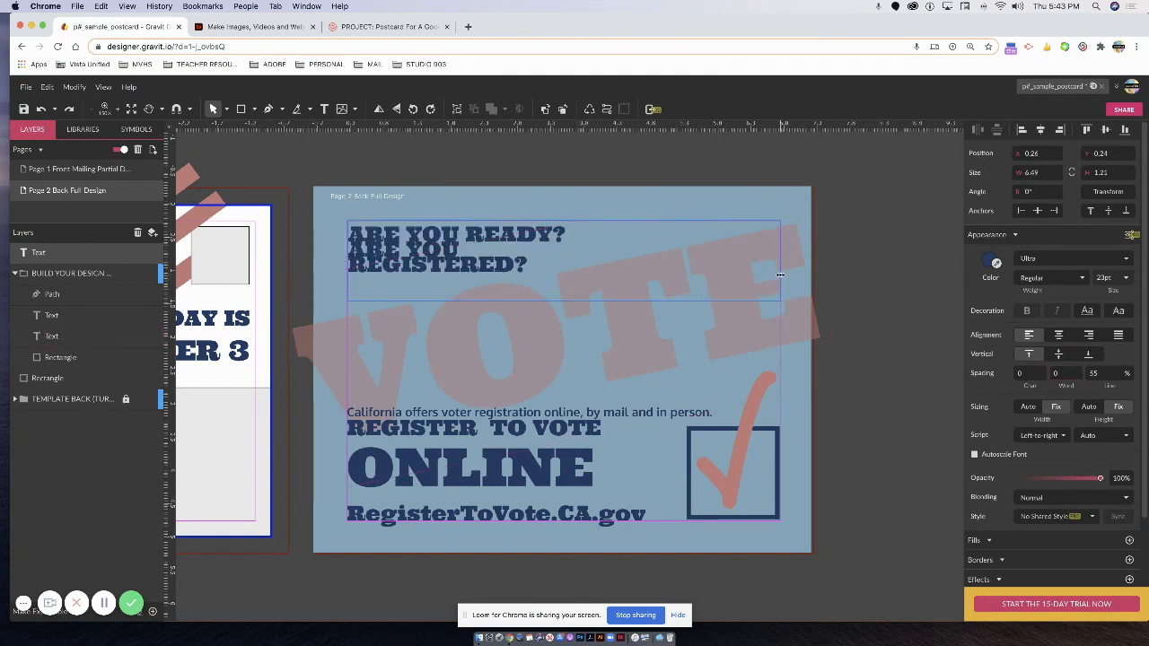
pyautogui.doubleClick(570, 234)
pyautogui.doubleClick(570, 234)
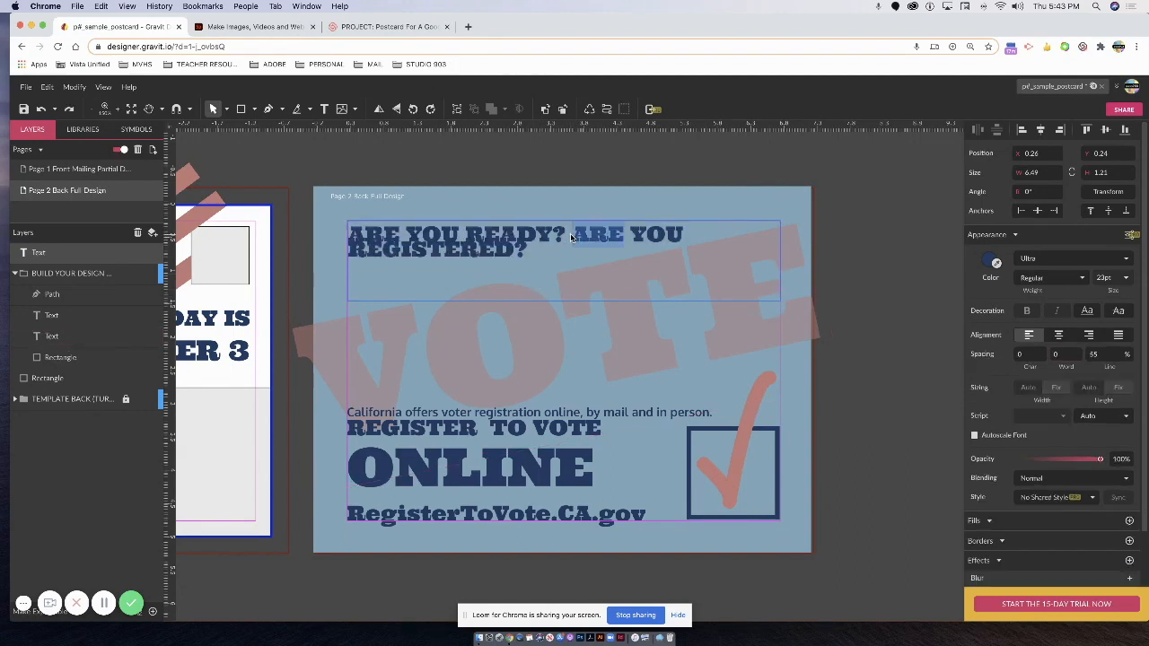
pyautogui.click(570, 236)
pyautogui.press('Return')
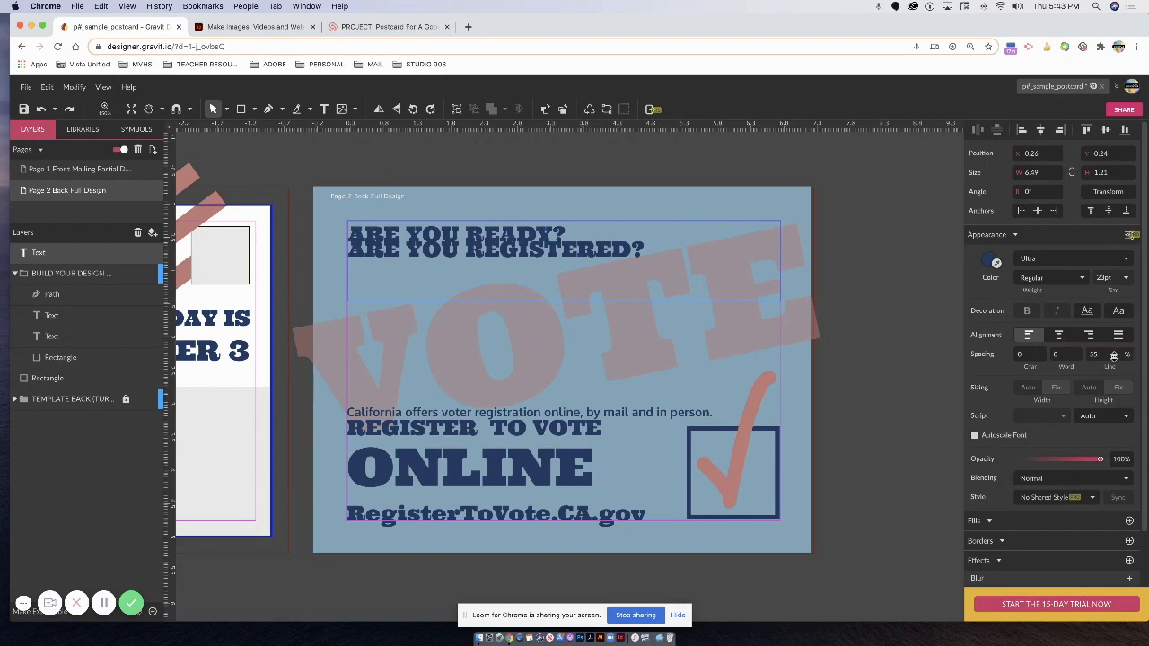
# Set the headline's line spacing to 80% so the two questions no longer overlap.
pyautogui.press('Return')
pyautogui.click(1053, 344)
pyautogui.moveTo(1104, 354); pyautogui.dragTo(1085, 354)
pyautogui.write('8')
pyautogui.doubleClick(351, 237)
pyautogui.moveTo(351, 237); pyautogui.dragTo(664, 253)
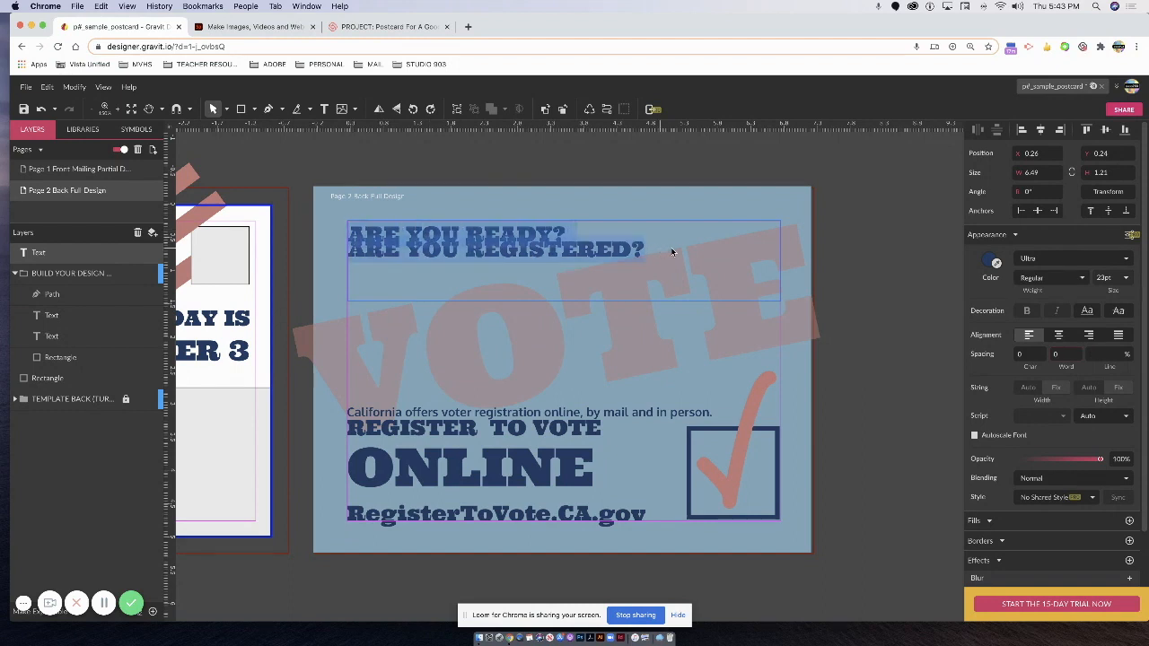
pyautogui.click(1104, 359)
pyautogui.write('80')
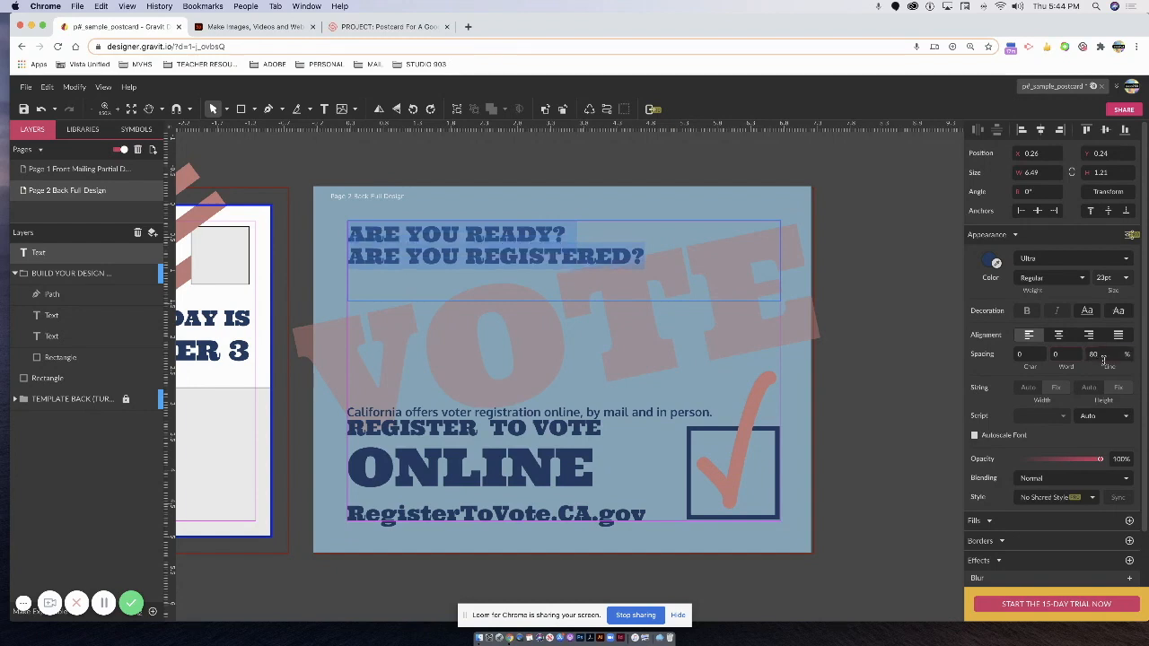
pyautogui.click(476, 466)
# Space the REGISTER TO VOTE block's lines at 80, then 60 for REGISTER TO VOTE through ONLINE.
pyautogui.click(475, 460)
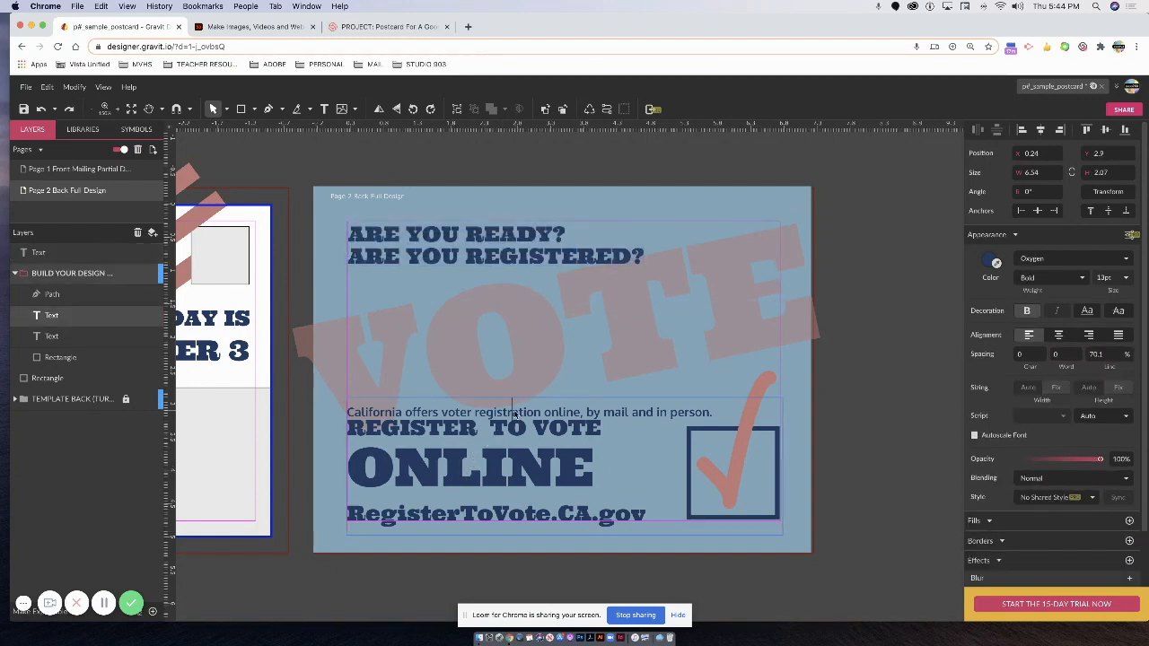
pyautogui.doubleClick(577, 433)
pyautogui.click(1093, 353)
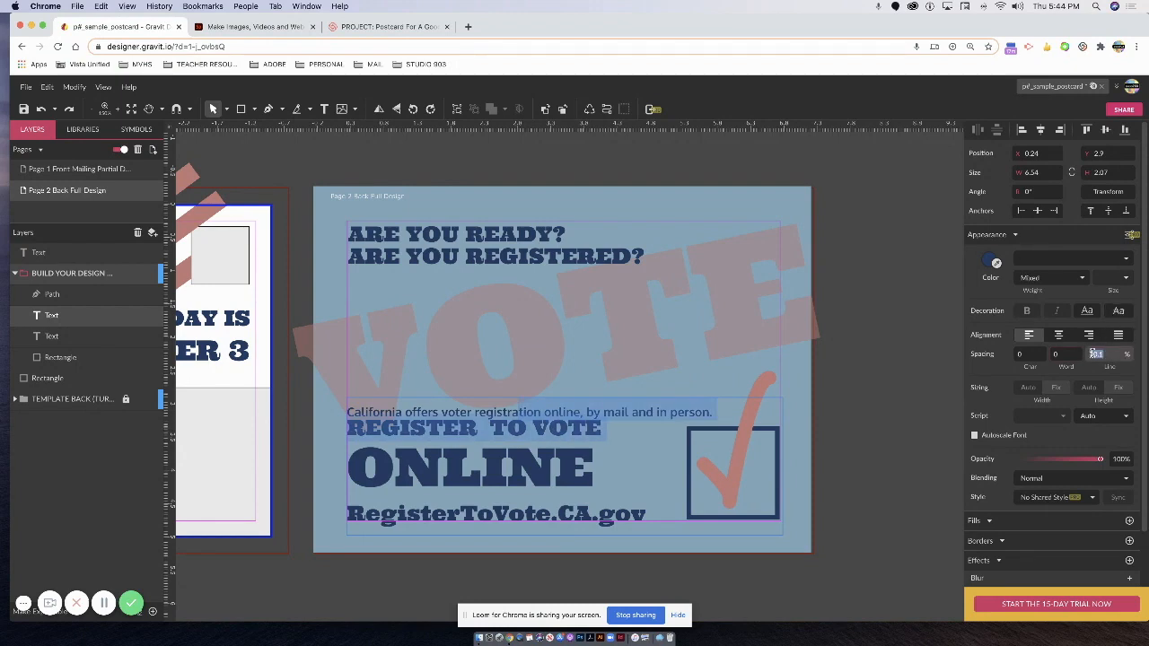
pyautogui.write('80')
pyautogui.press('Return')
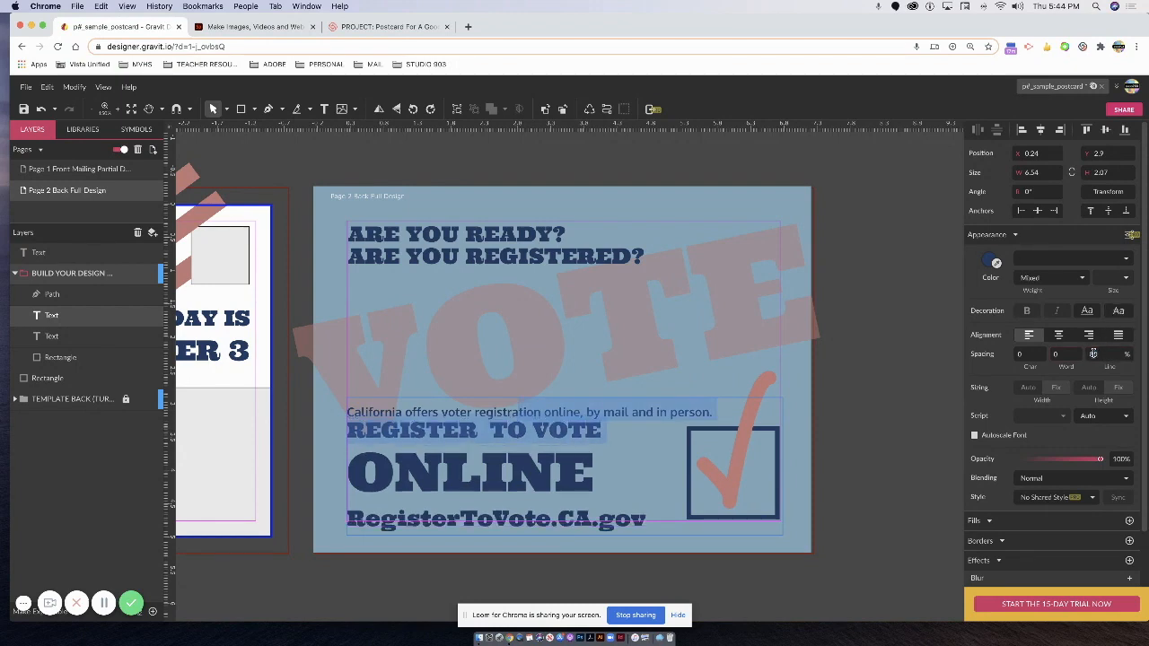
pyautogui.click(558, 483)
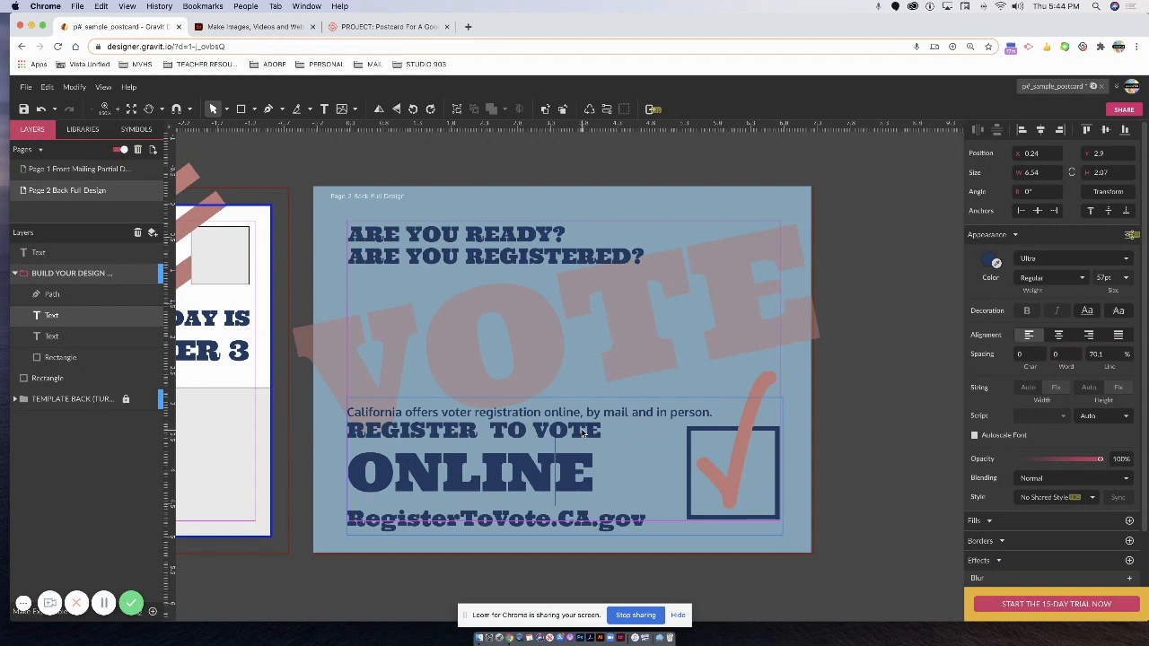
pyautogui.moveTo(601, 455); pyautogui.dragTo(604, 484)
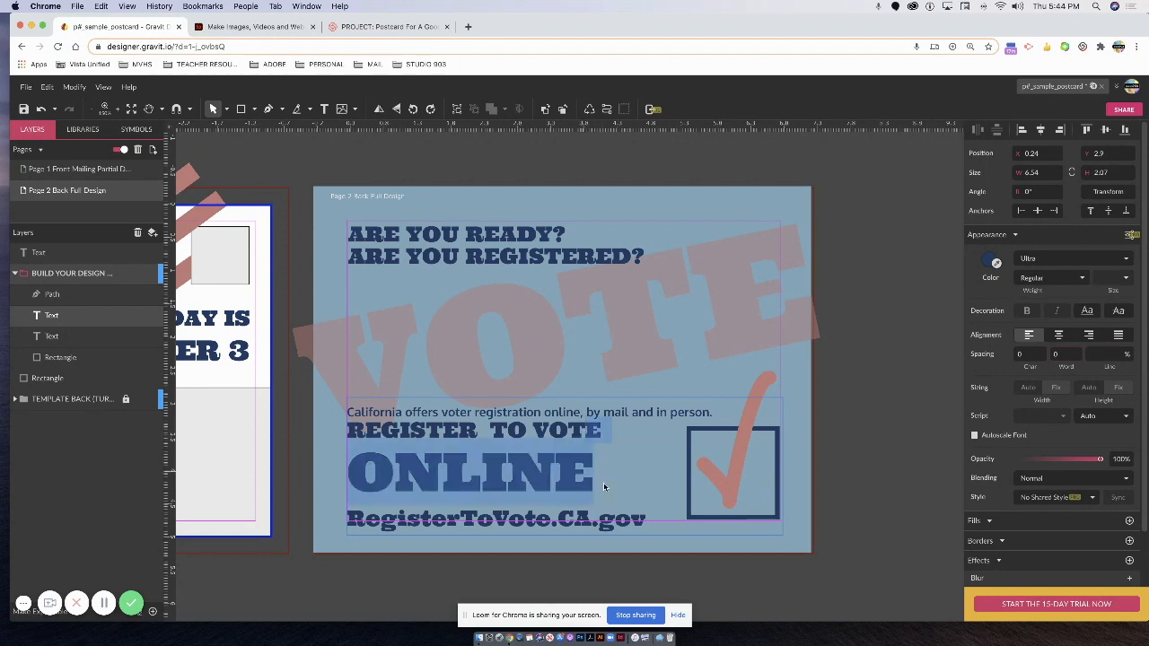
pyautogui.click(1112, 355)
pyautogui.write('60')
pyautogui.press('Return')
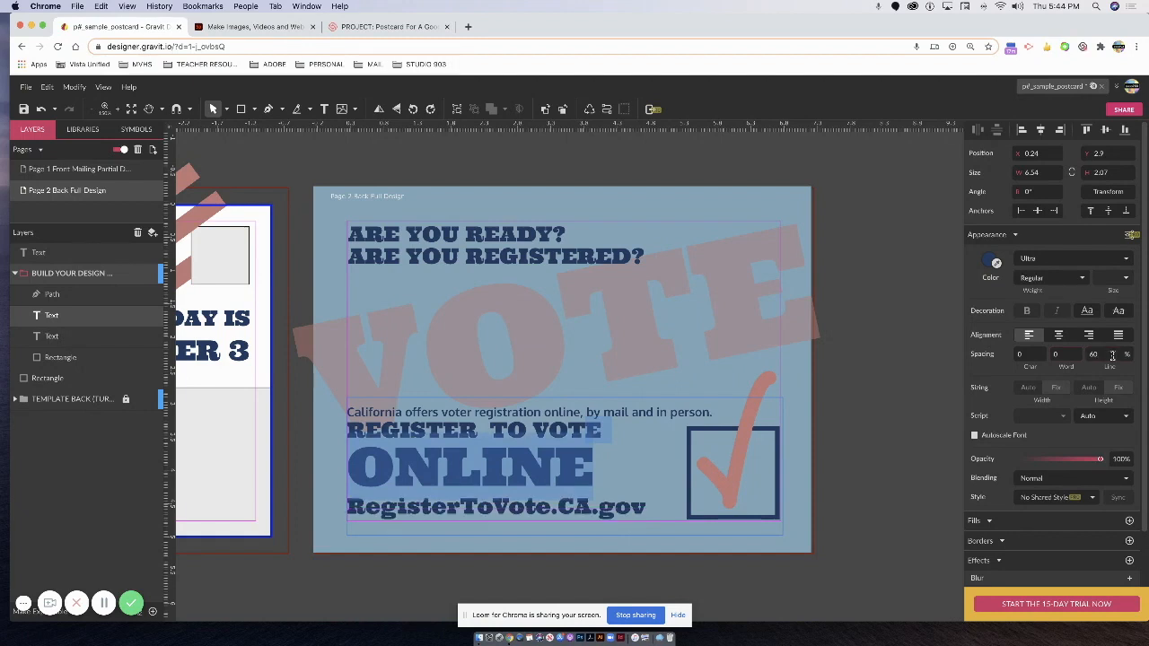
pyautogui.click(542, 479)
# Nudge the REGISTER TO VOTE block two steps lower on the back page.
pyautogui.click(287, 154)
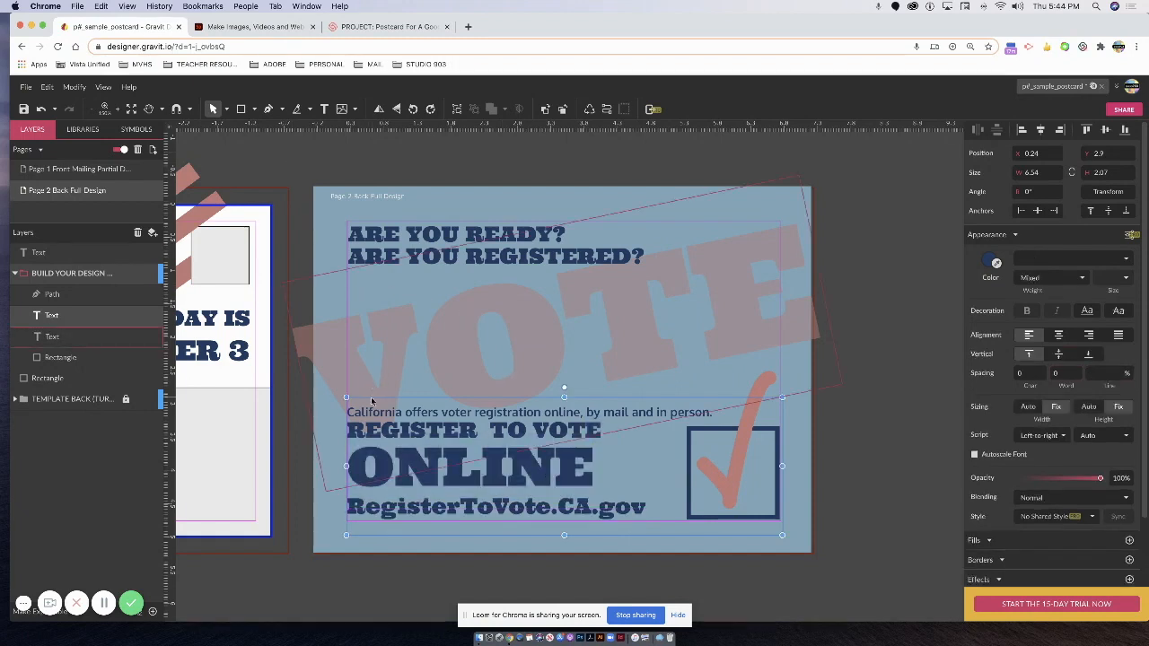
pyautogui.press('Down')
pyautogui.press('Down')
pyautogui.press('Down')
pyautogui.press('Down')
pyautogui.press('Down')
pyautogui.press('Down')
pyautogui.press('Down')
pyautogui.press('Down')
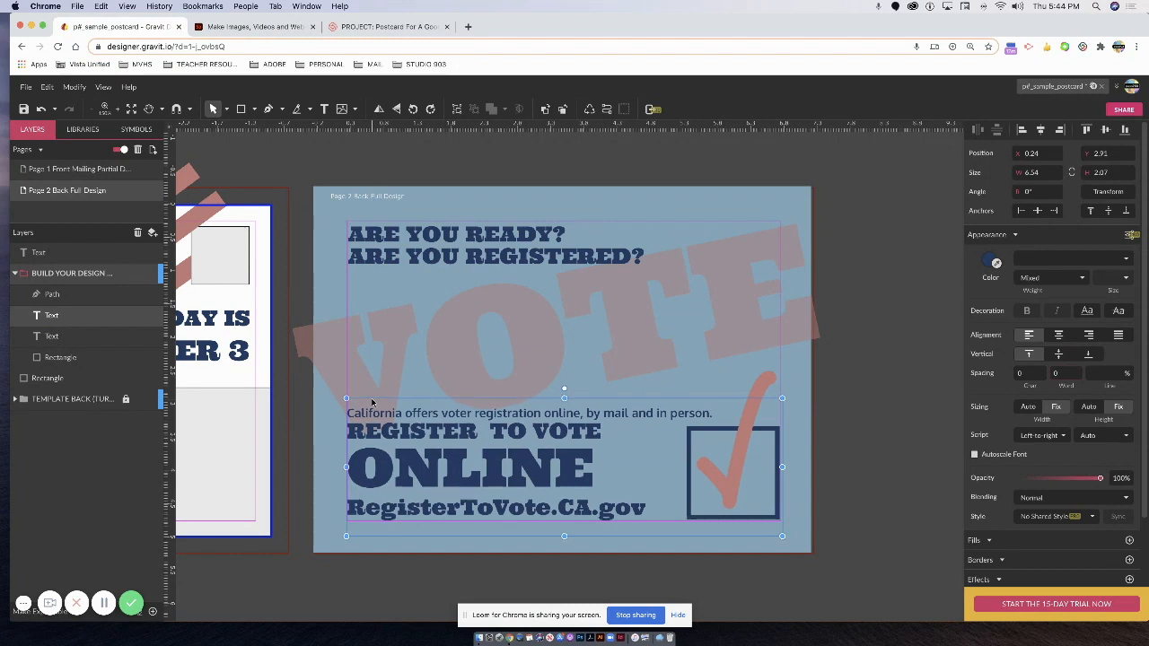
pyautogui.press('Down')
pyautogui.press('Down')
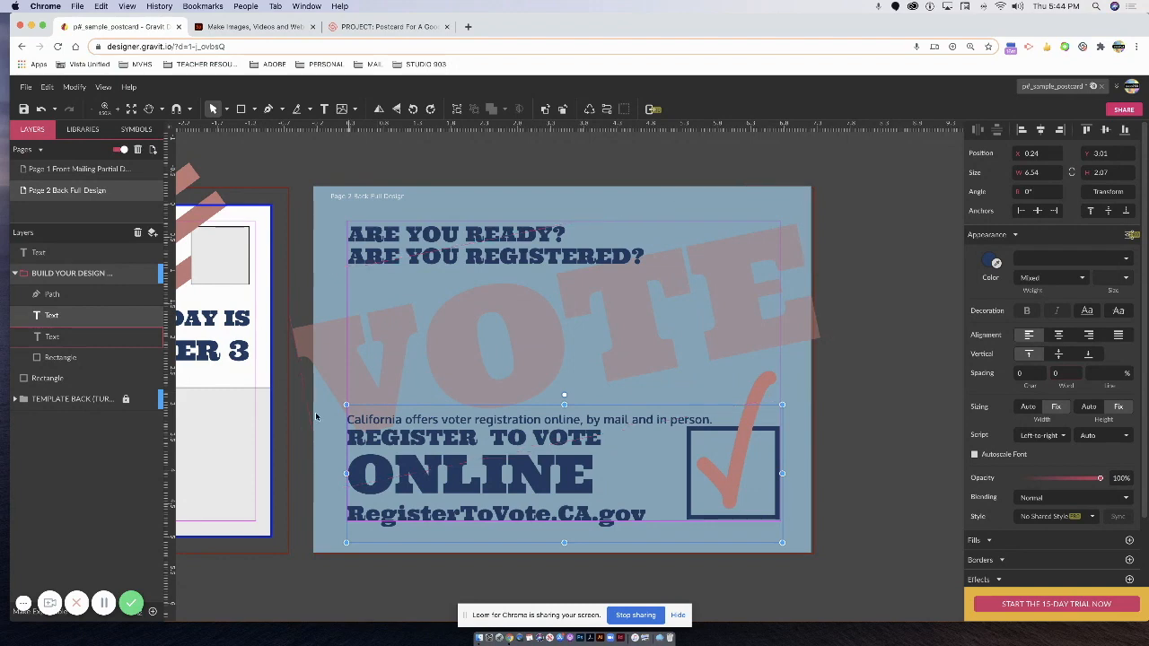
pyautogui.click(639, 370)
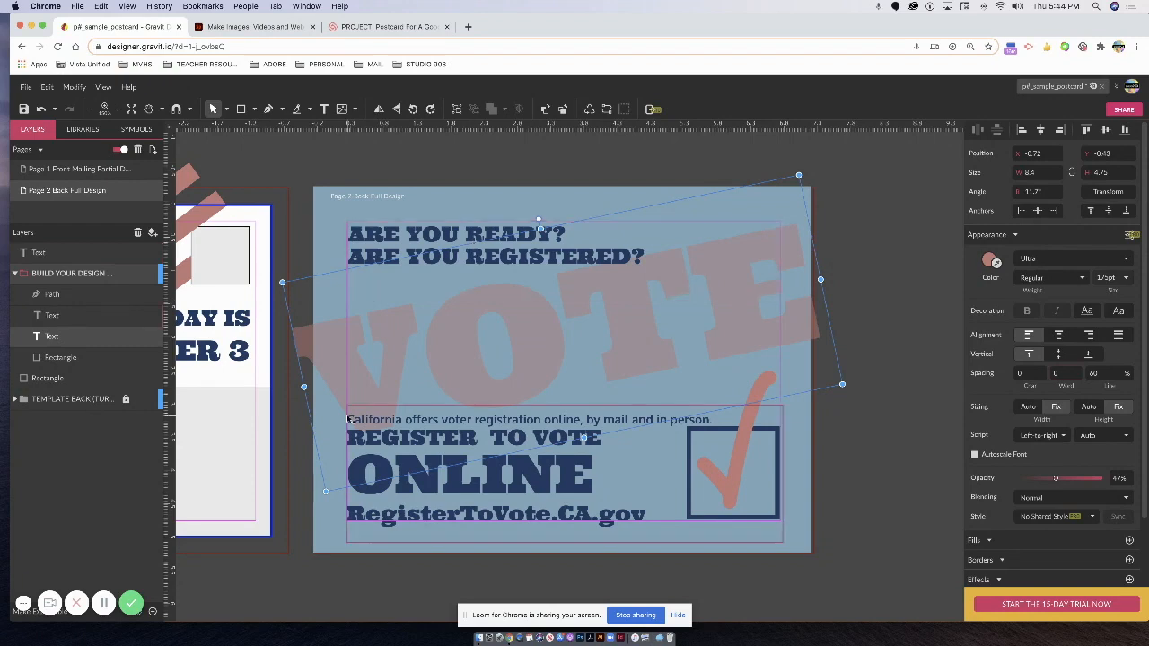
pyautogui.press('super+minus')
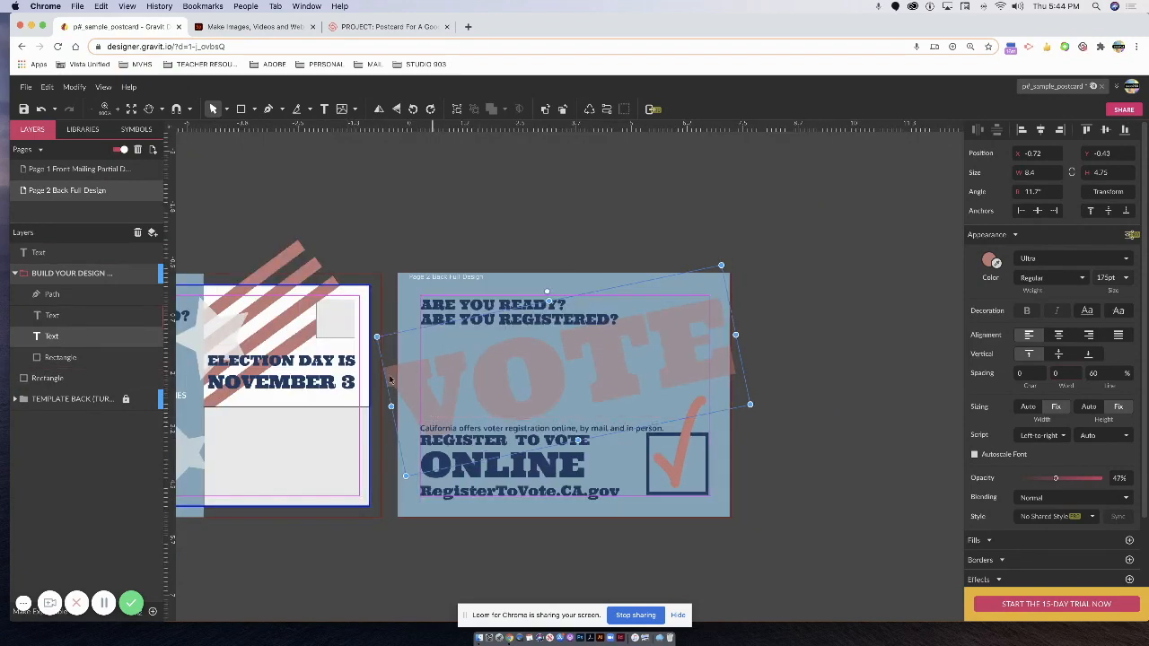
pyautogui.click(680, 463)
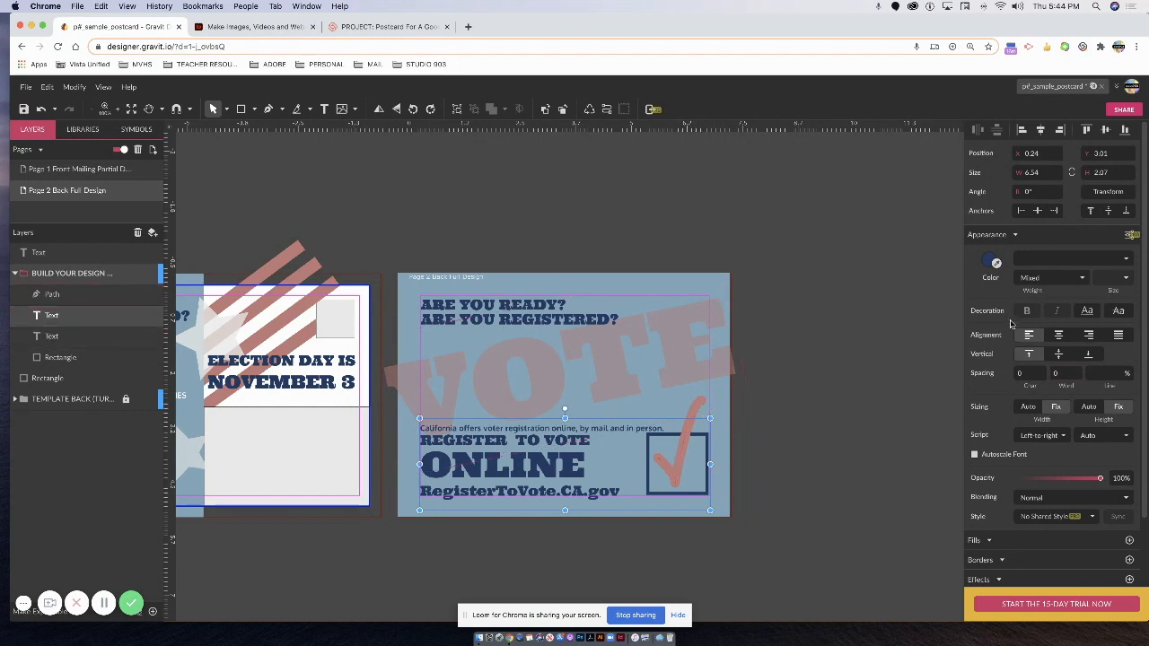
pyautogui.click(809, 415)
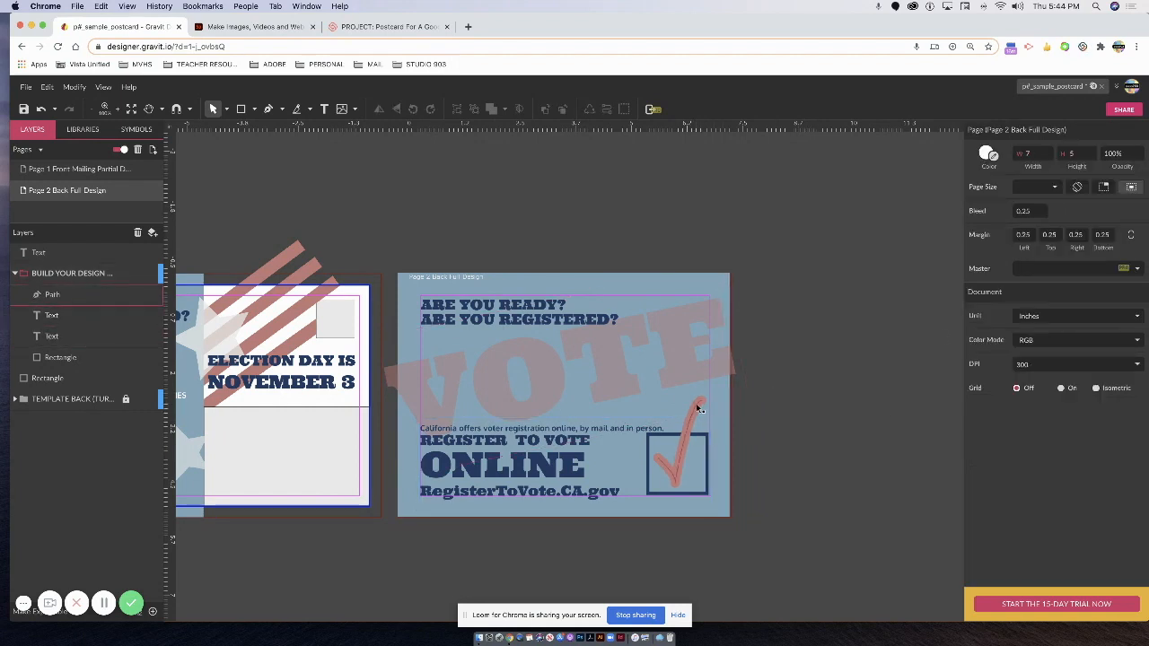
# Change the checkmark's stroke colour to white.
pyautogui.click(697, 406)
pyautogui.click(984, 406)
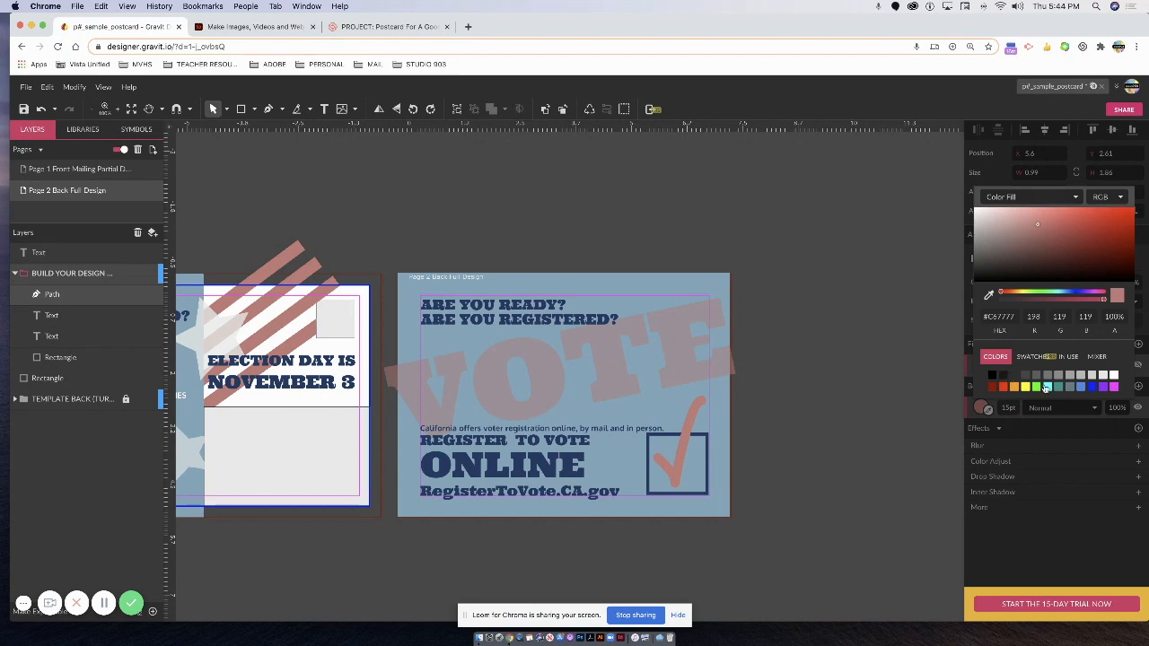
pyautogui.click(1112, 375)
pyautogui.click(893, 402)
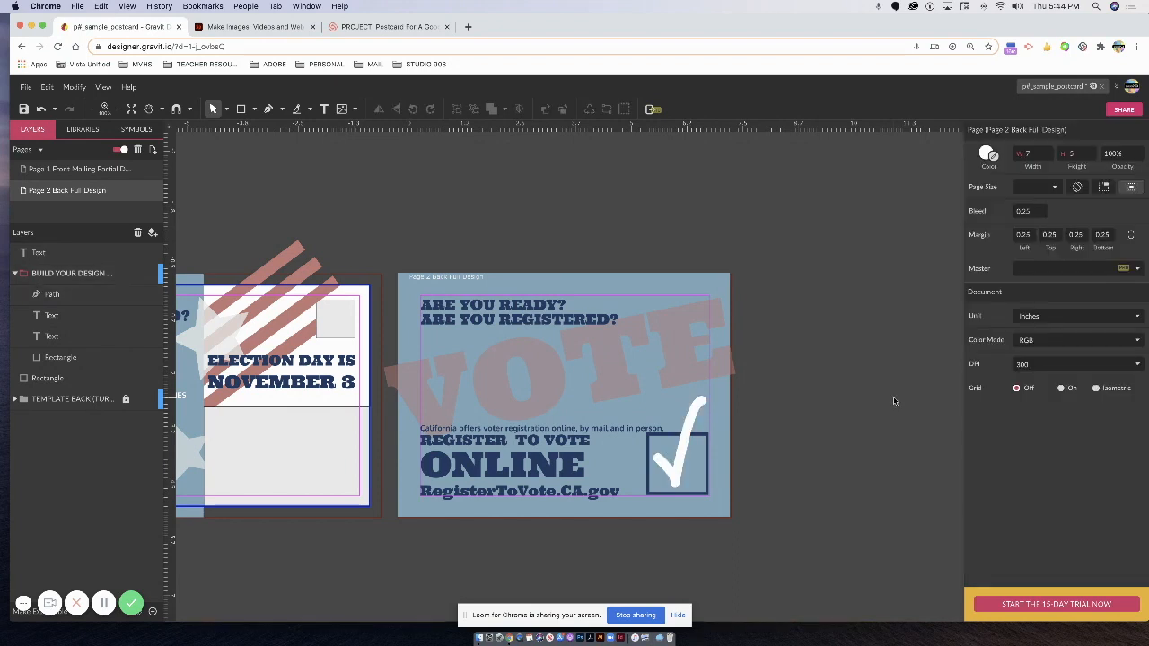
pyautogui.press('super+minus')
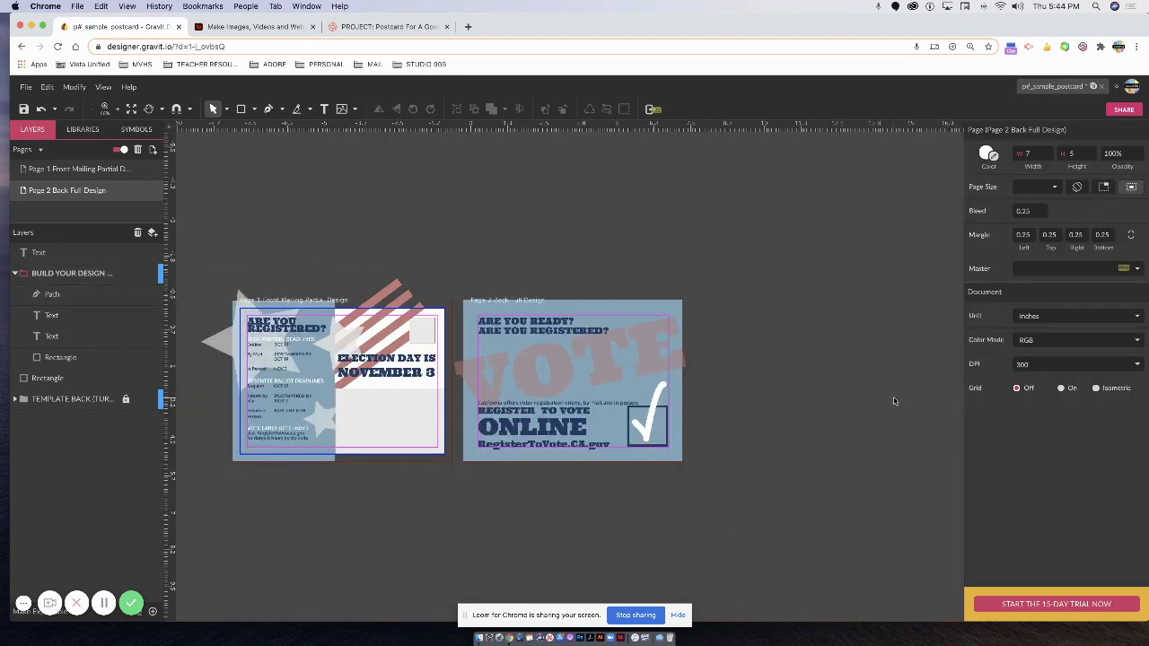
# Raise the rotated VOTE text's opacity, leaving it slightly transparent.
pyautogui.click(480, 372)
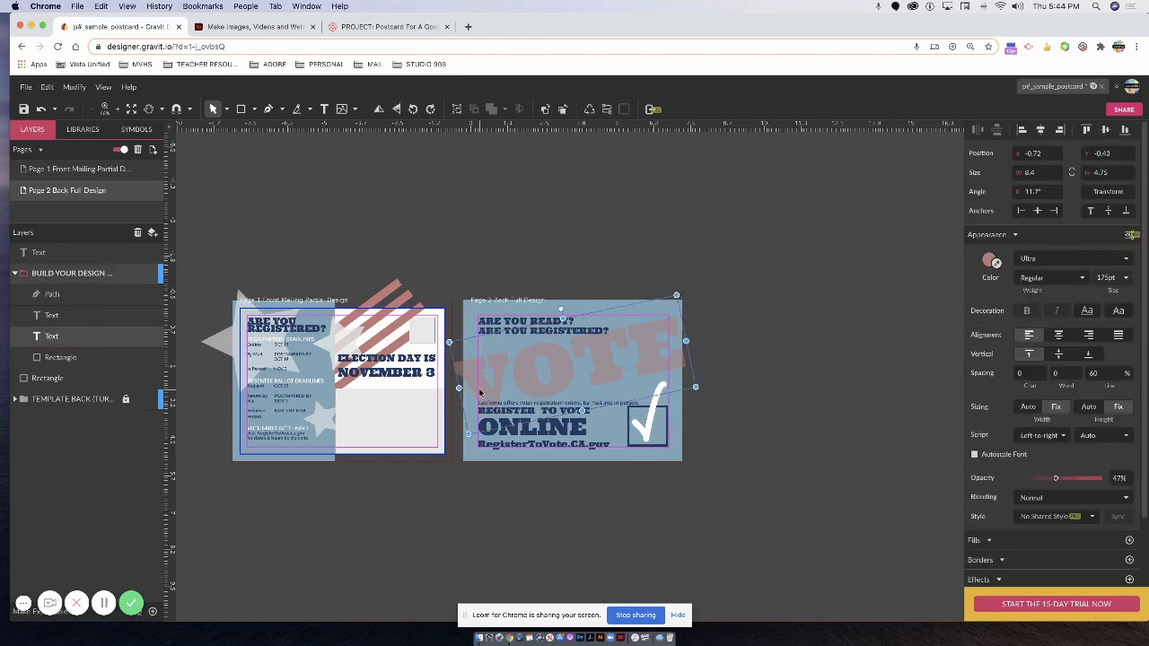
pyautogui.moveTo(1055, 479); pyautogui.dragTo(1105, 480)
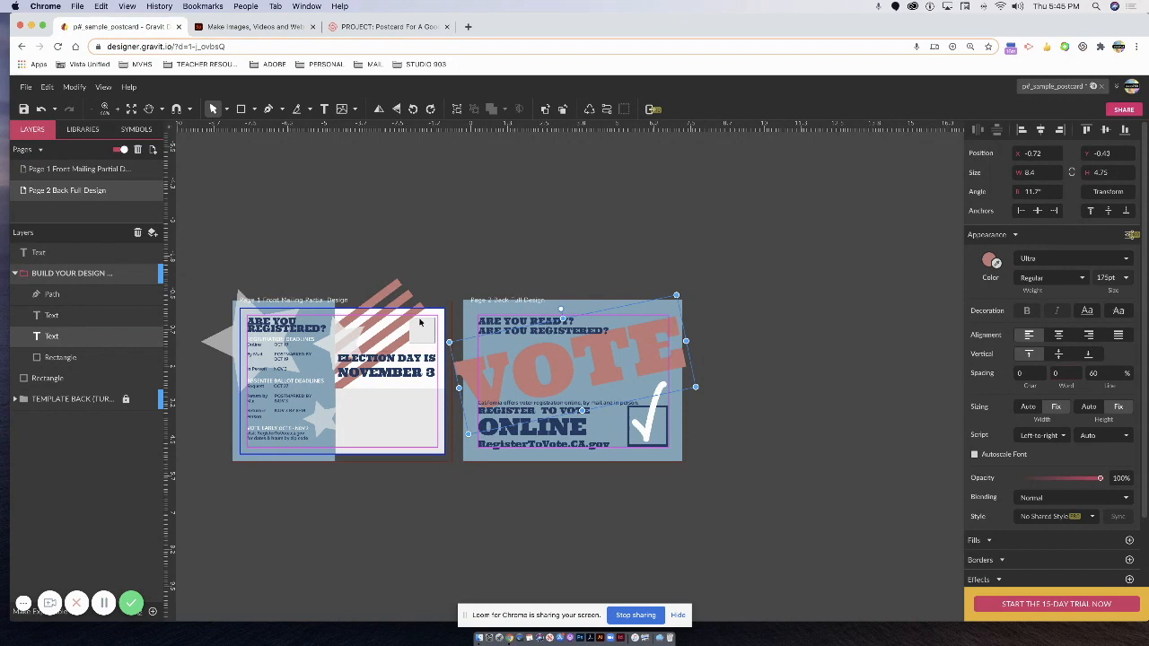
pyautogui.click(994, 259)
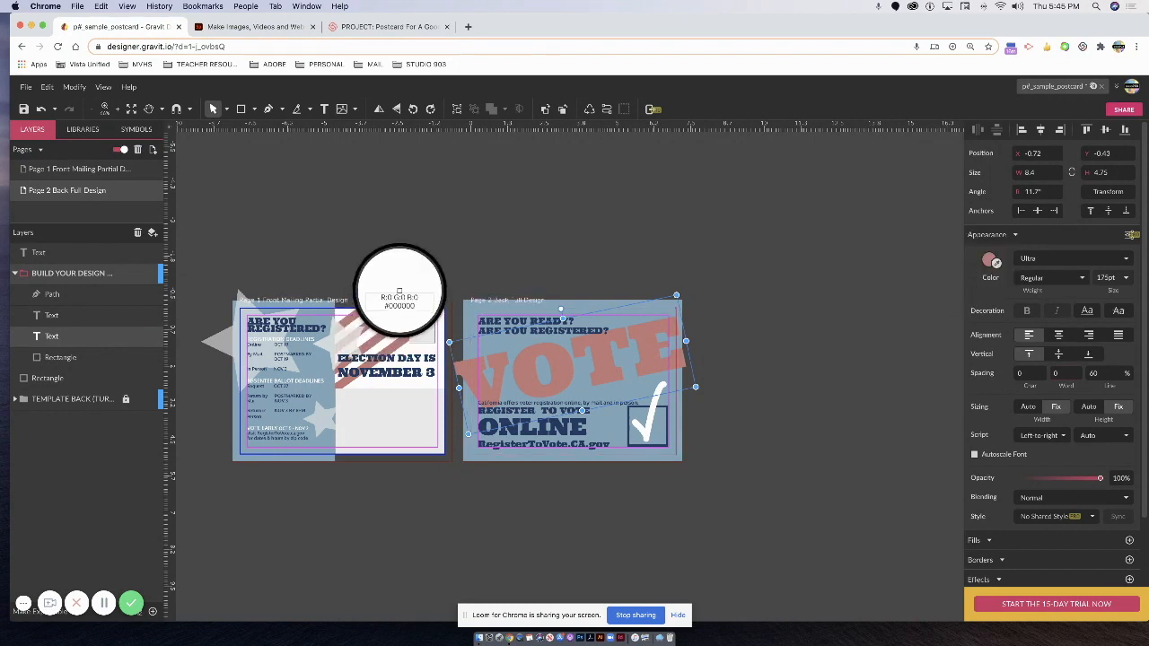
pyautogui.click(383, 294)
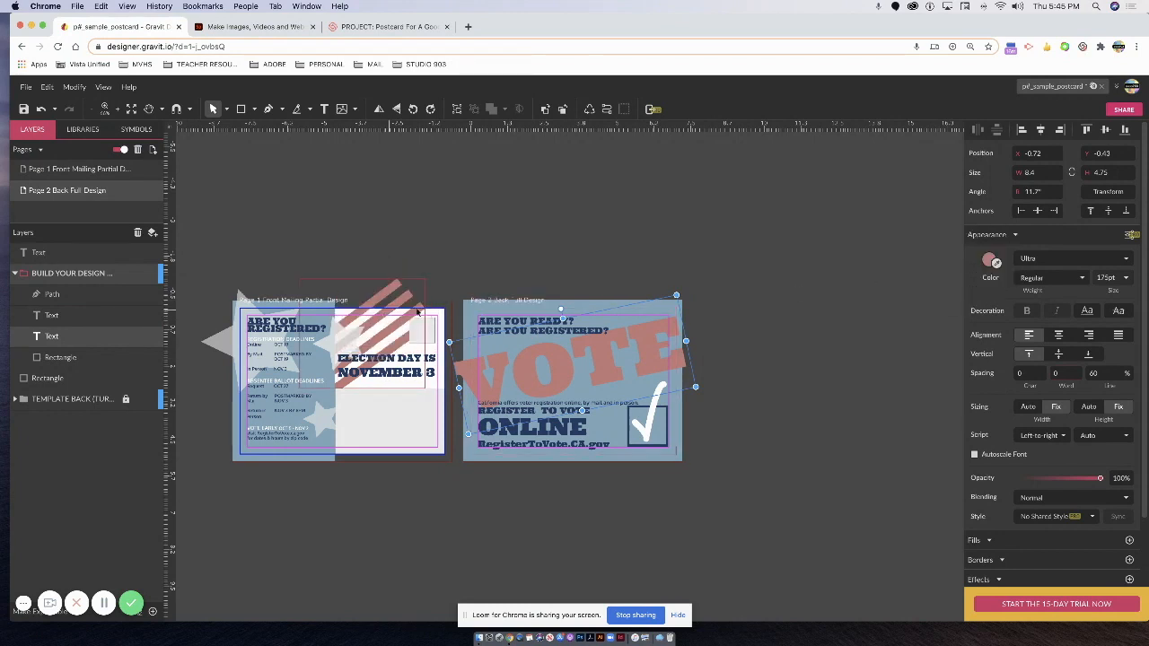
pyautogui.moveTo(1101, 480); pyautogui.dragTo(1071, 482)
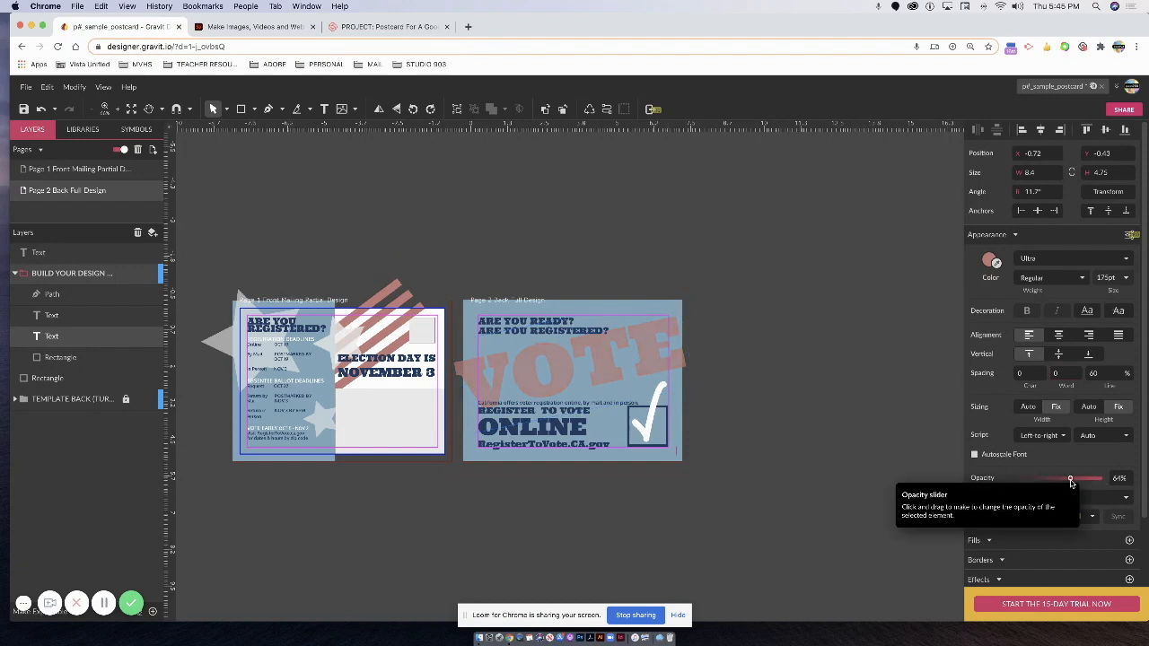
pyautogui.click(807, 366)
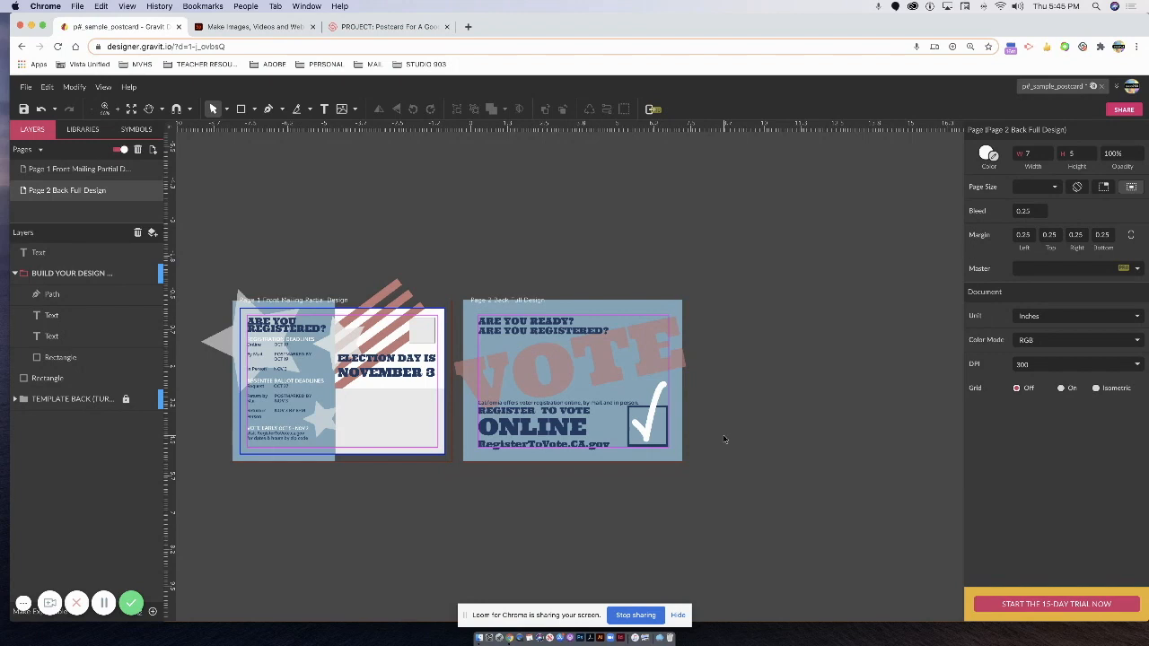
# Fade the front card's flag stripes group to 68% opacity.
pyautogui.click(393, 296)
pyautogui.moveTo(1109, 316); pyautogui.dragTo(1079, 319)
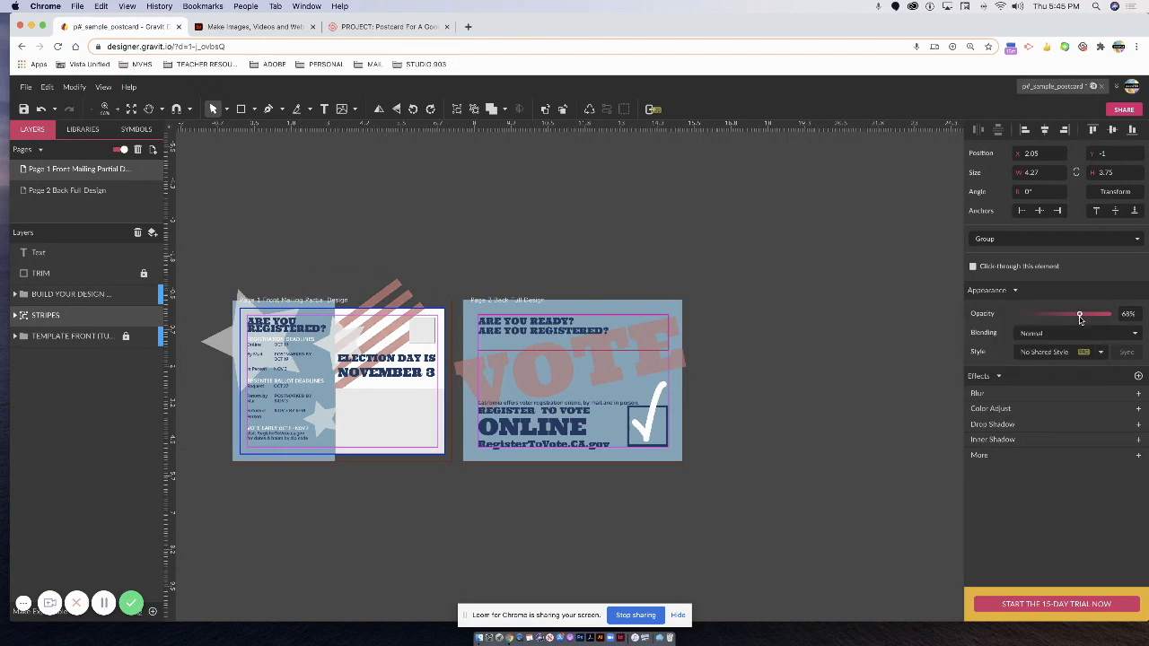
pyautogui.click(818, 348)
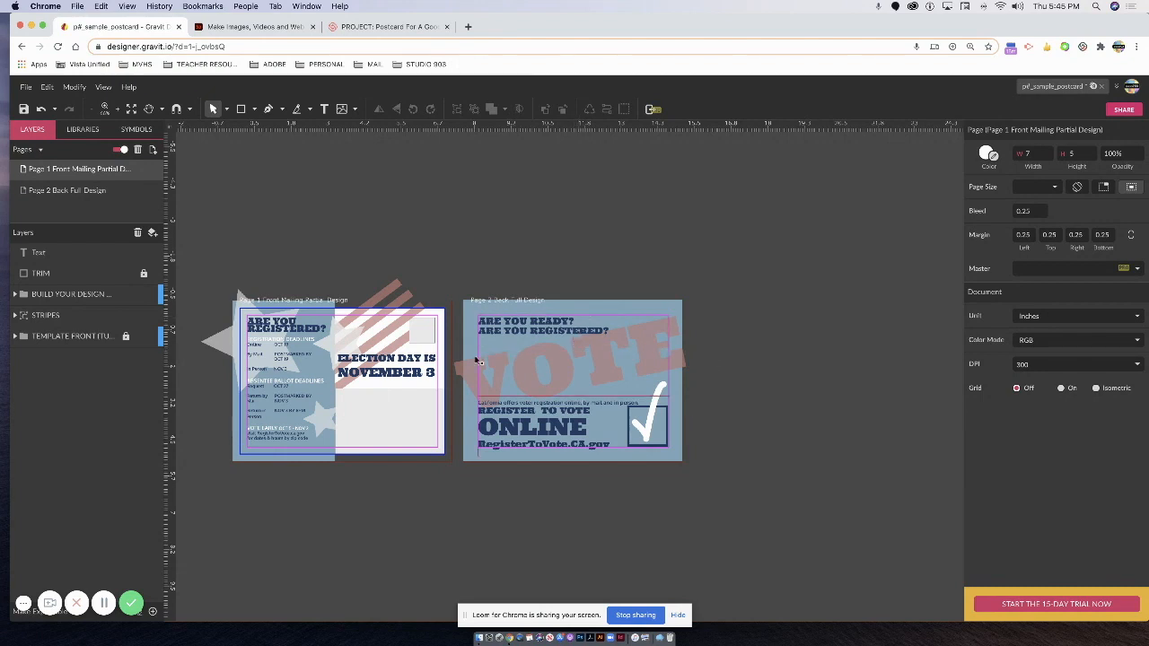
pyautogui.click(221, 345)
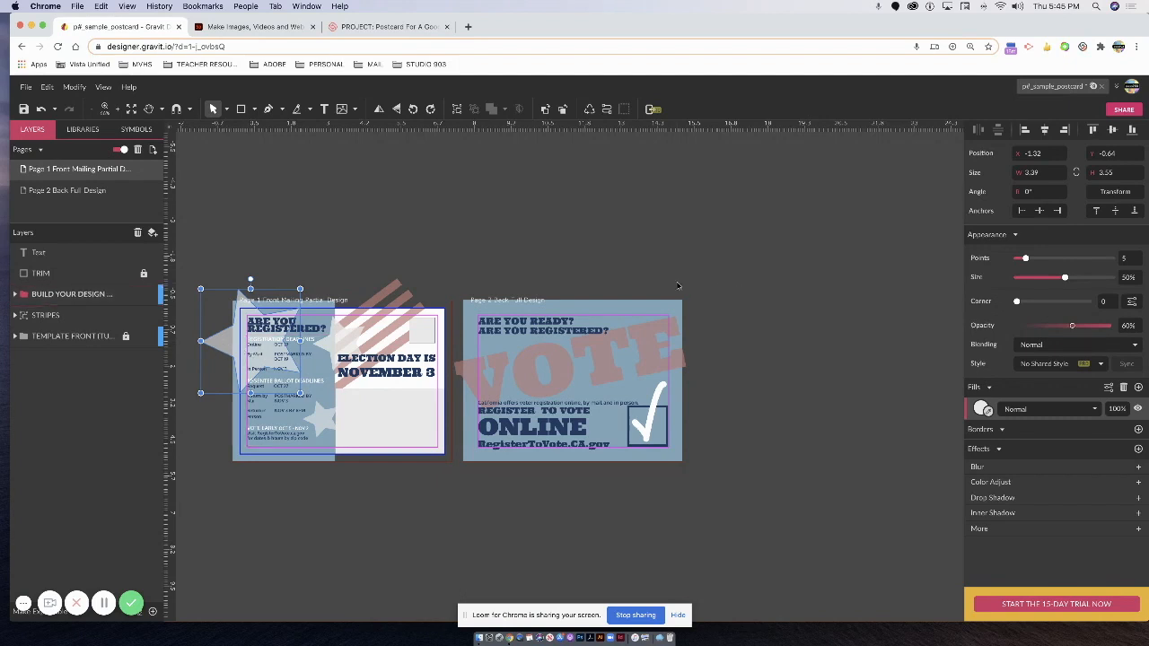
# Paste the star onto the back card's upper right, enlarge it to about 4.48 by 4.69, and fade it to 24% opacity.
pyautogui.click(100, 191)
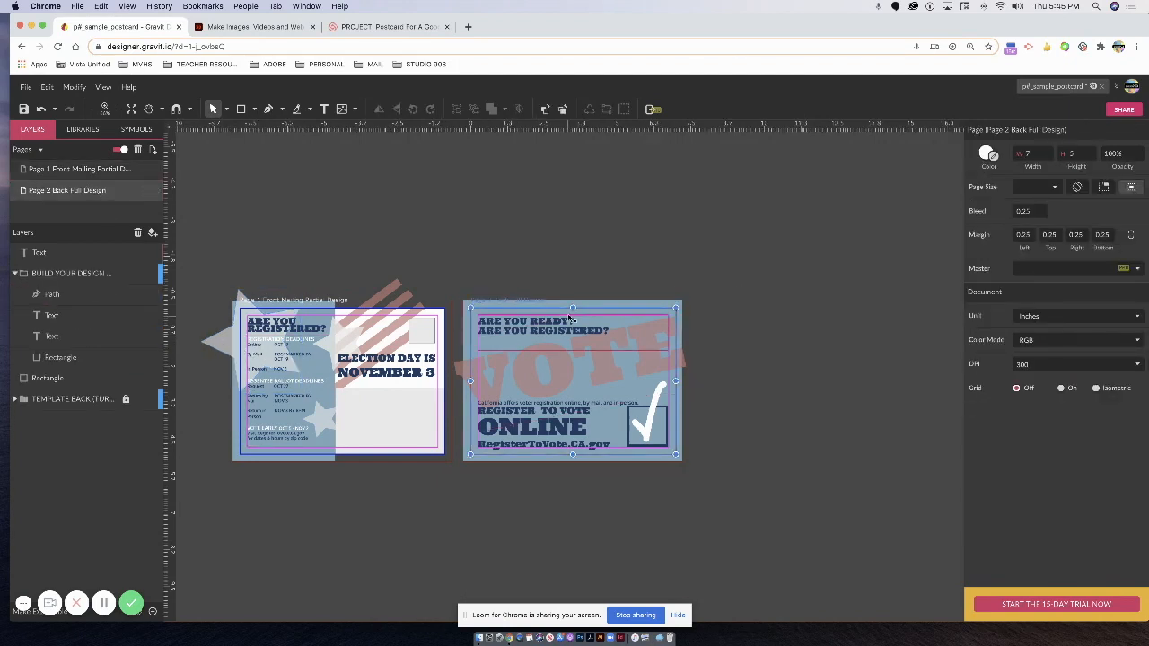
pyautogui.press('super+v')
pyautogui.moveTo(470, 341); pyautogui.dragTo(633, 337)
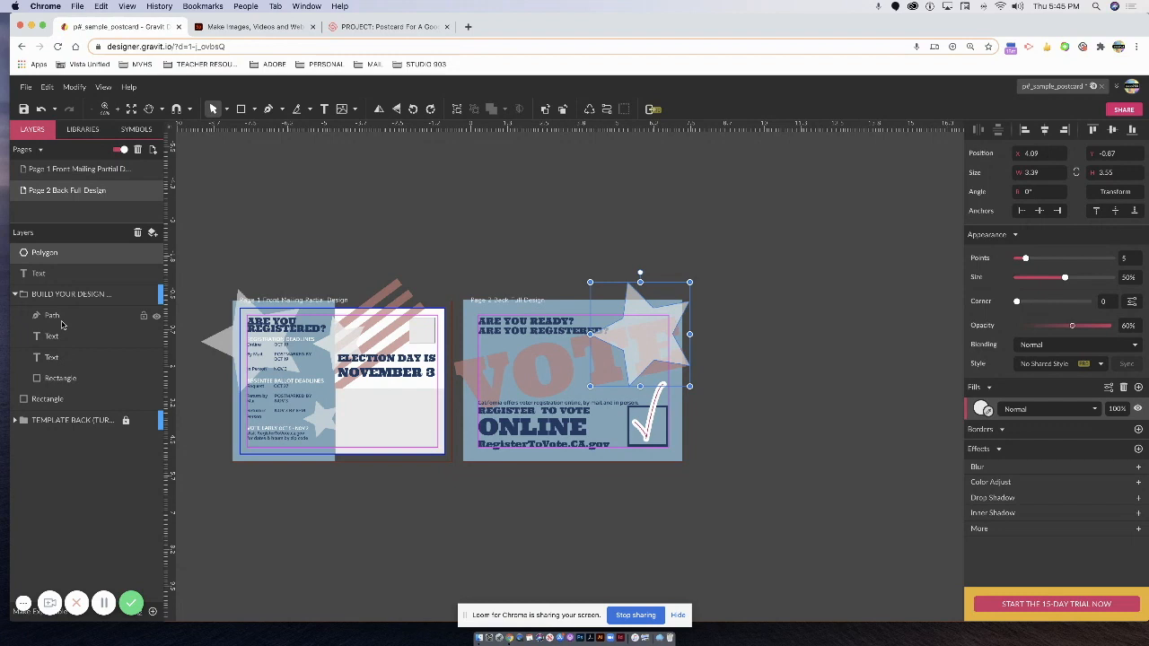
pyautogui.moveTo(45, 254); pyautogui.dragTo(56, 380)
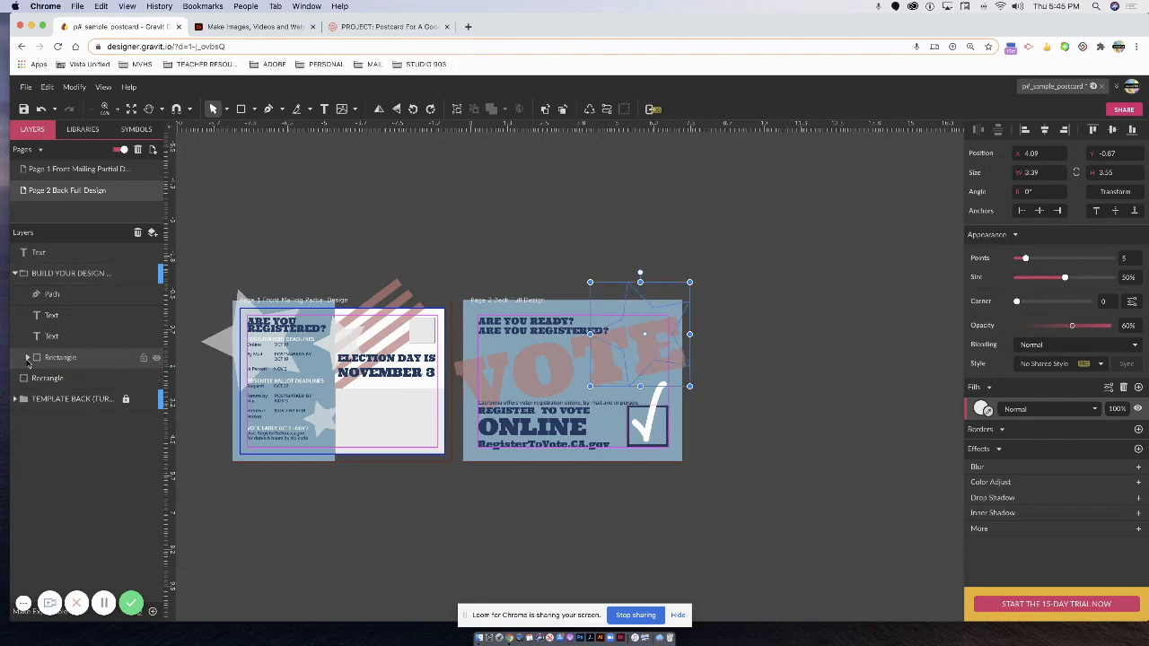
pyautogui.hotkey('ctrl', 'z')
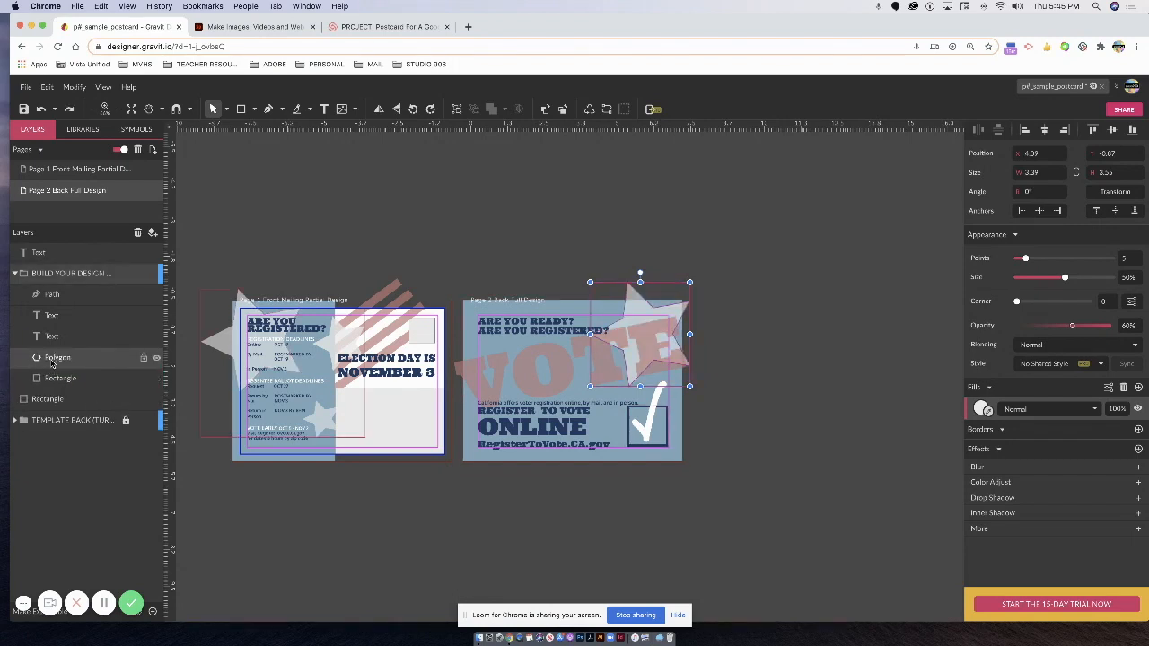
pyautogui.moveTo(51, 361)
pyautogui.mouseDown()
pyautogui.moveTo(47, 378)
pyautogui.moveTo(39, 369)
pyautogui.mouseUp()
pyautogui.click(638, 295)
pyautogui.click(668, 318)
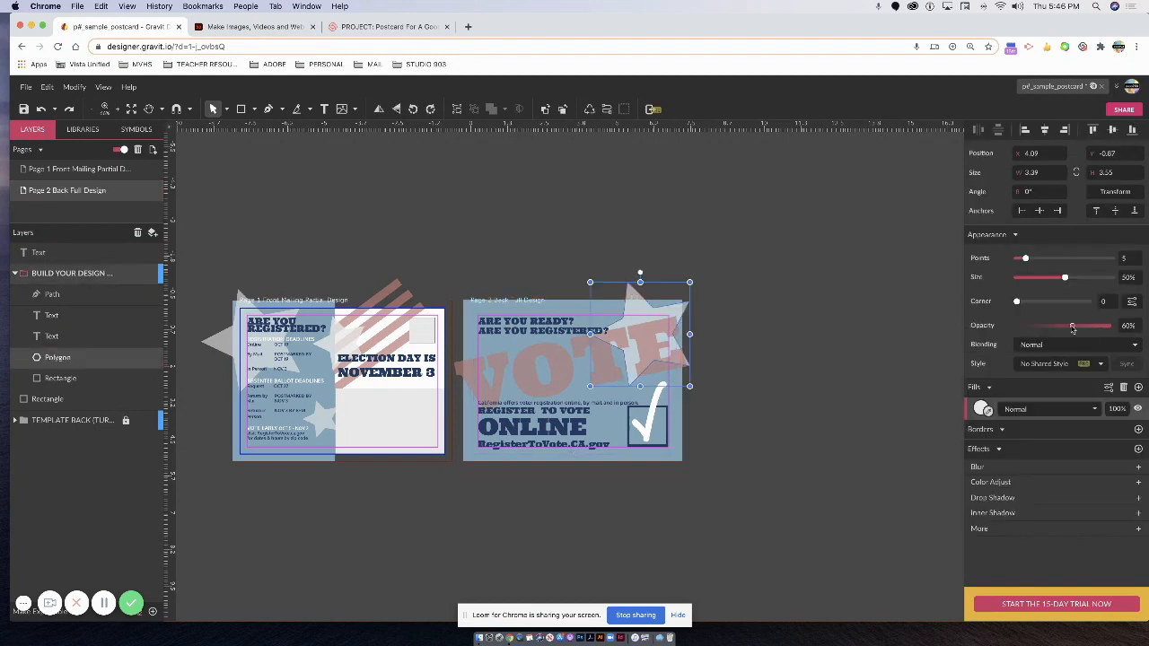
pyautogui.moveTo(1072, 328); pyautogui.dragTo(1039, 328)
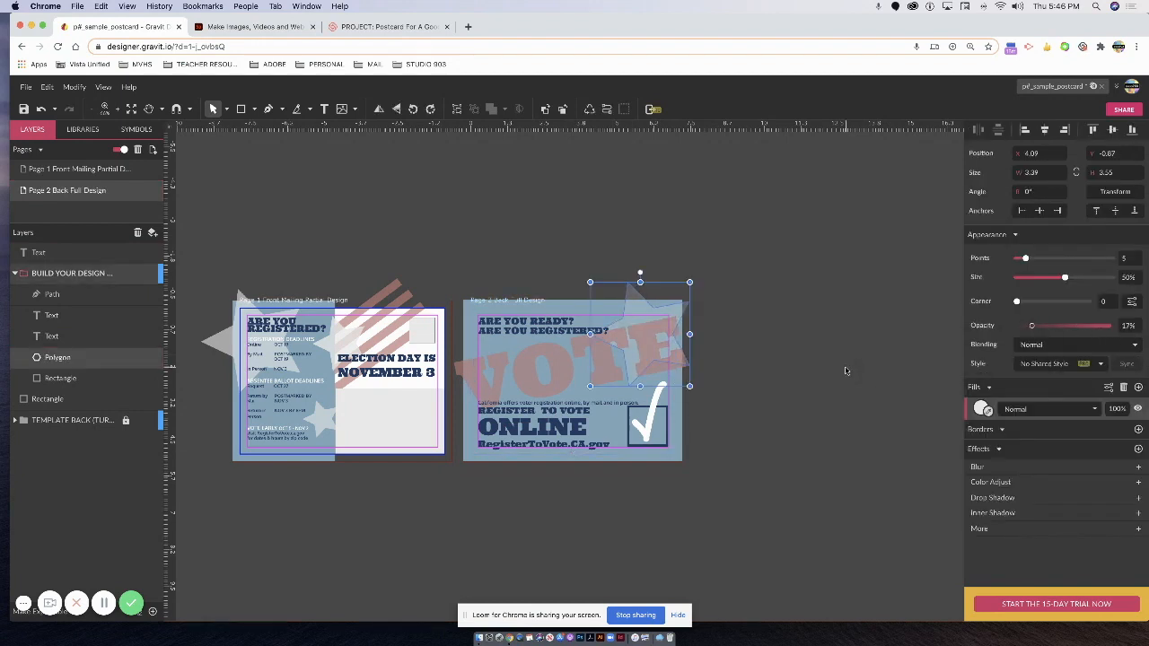
pyautogui.moveTo(689, 386)
pyautogui.mouseDown()
pyautogui.moveTo(712, 395)
pyautogui.moveTo(676, 382)
pyautogui.moveTo(682, 374)
pyautogui.mouseUp()
pyautogui.click(799, 371)
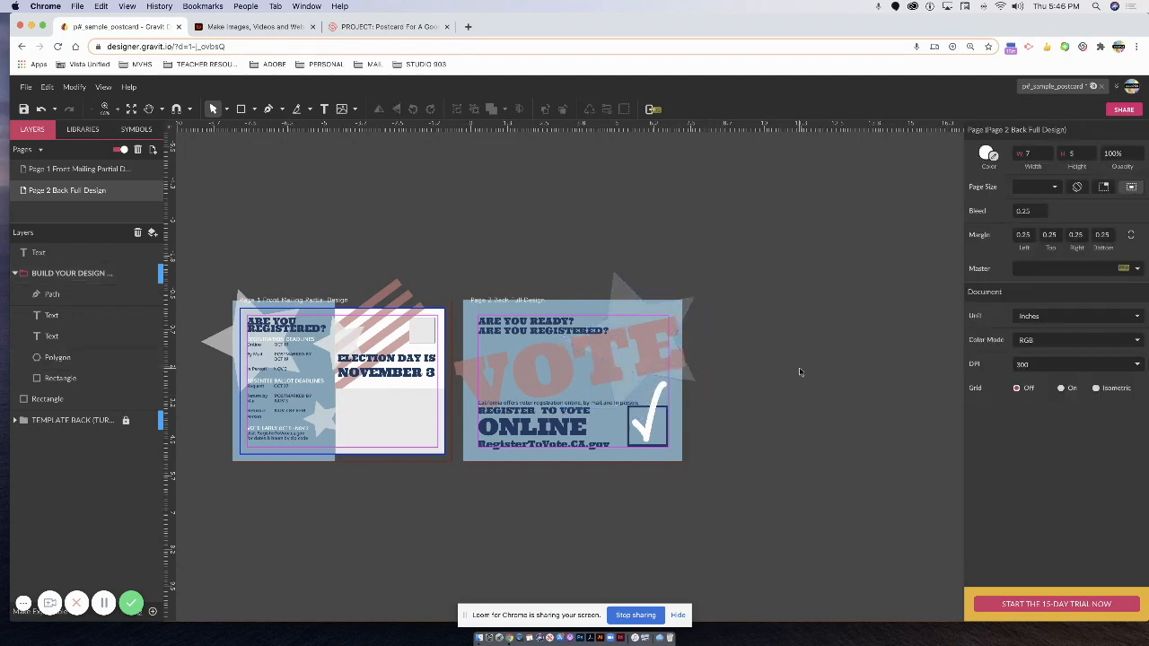
# Copy the small star to the back card's left side and fade it to about 30% opacity.
pyautogui.click(348, 344)
pyautogui.click(349, 344)
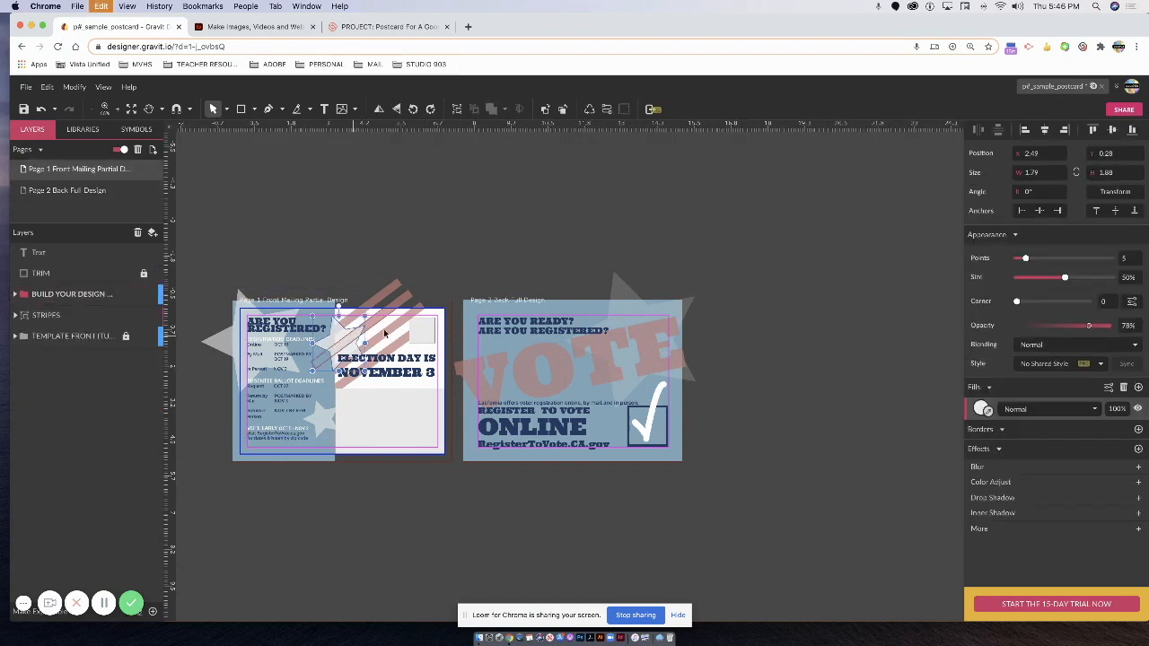
pyautogui.click(567, 385)
pyautogui.click(567, 386)
pyautogui.click(600, 378)
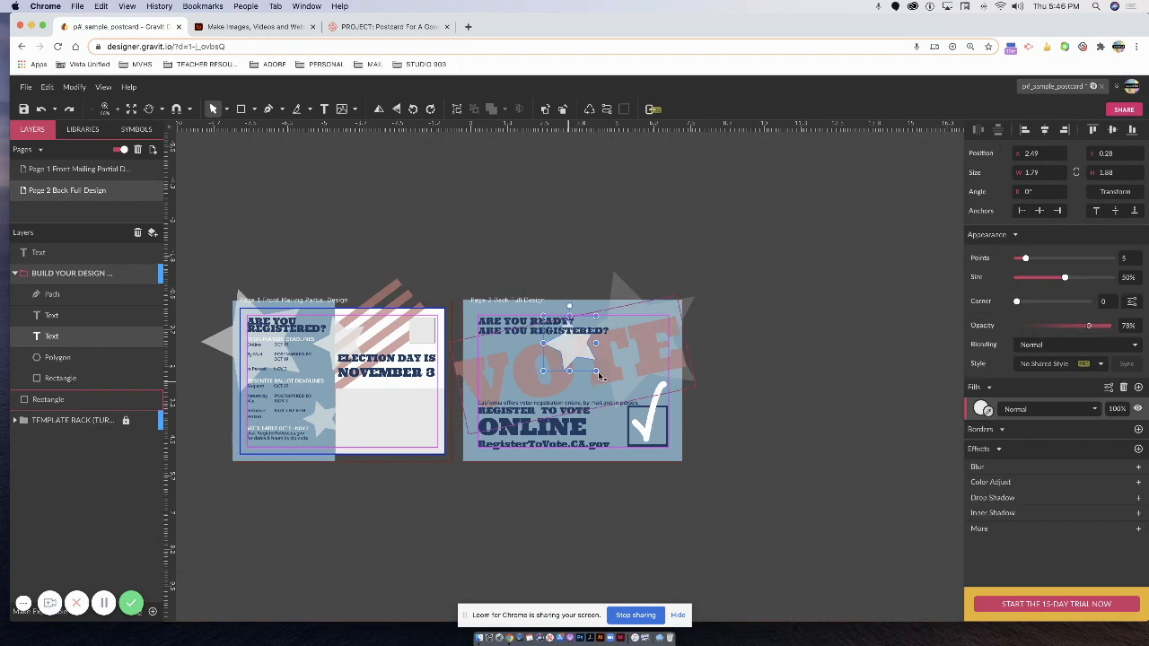
pyautogui.moveTo(535, 402); pyautogui.dragTo(531, 403)
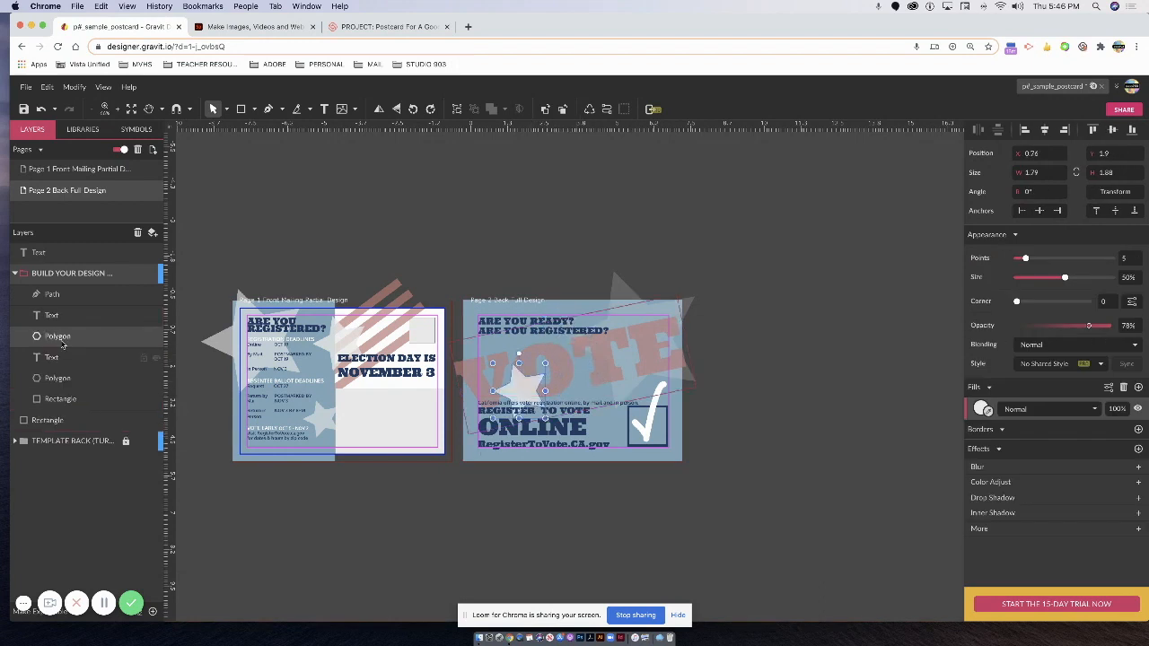
pyautogui.moveTo(60, 340); pyautogui.dragTo(61, 370)
pyautogui.moveTo(1089, 325); pyautogui.dragTo(1043, 330)
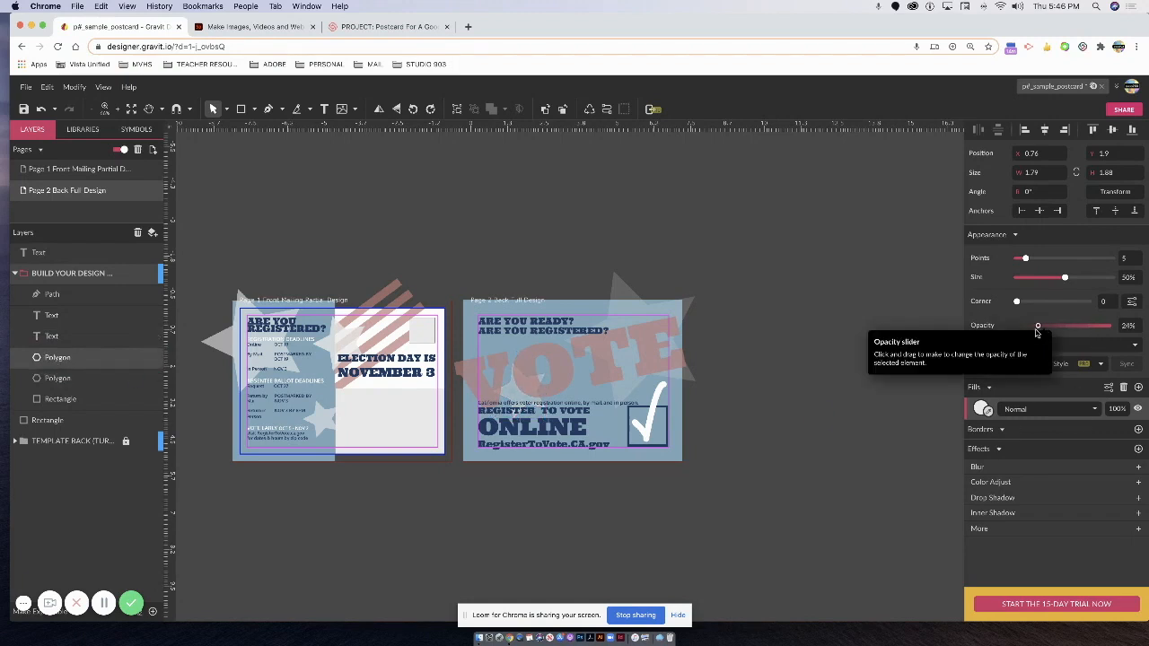
pyautogui.click(831, 398)
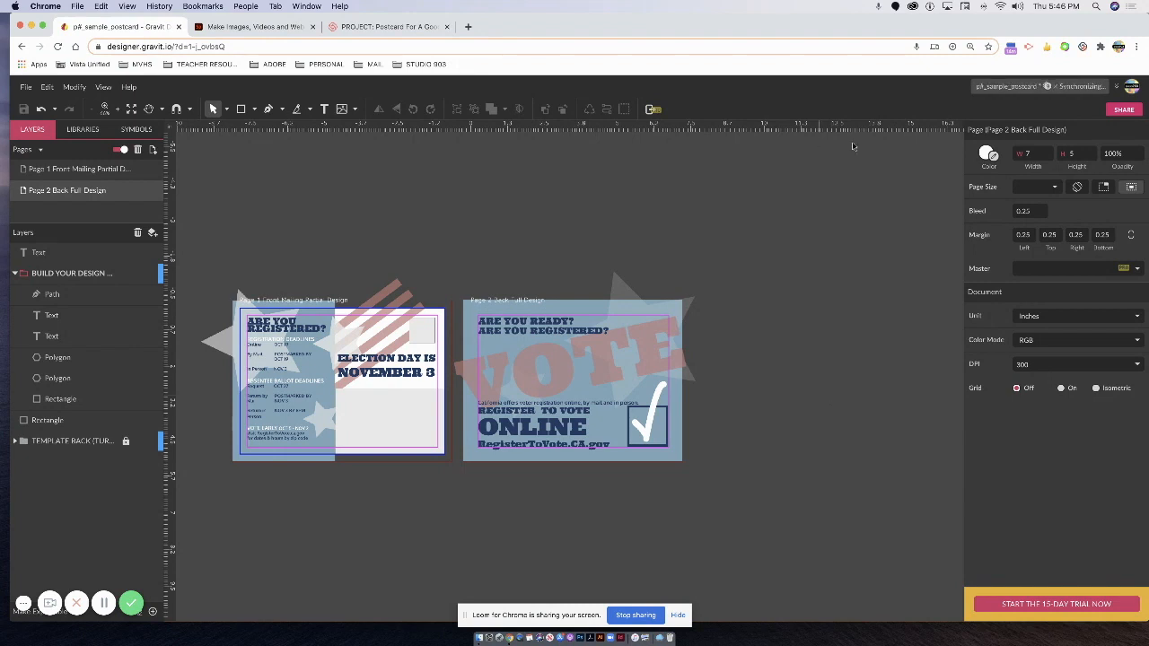
# Download the Gravit design file to the computer.
pyautogui.click(28, 87)
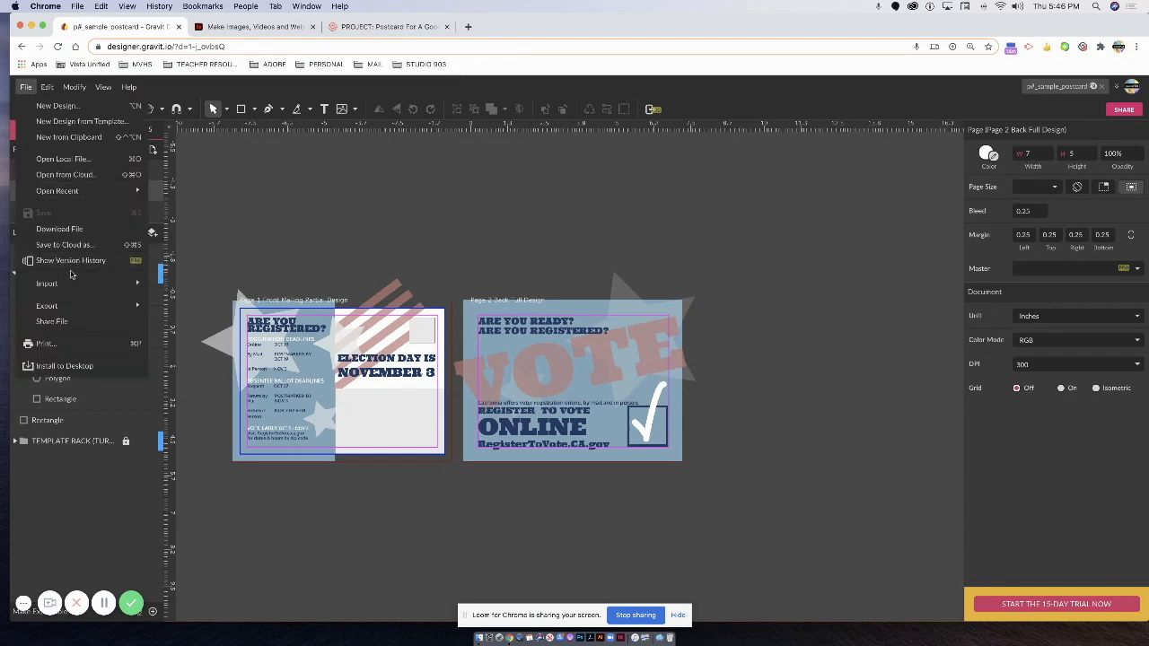
pyautogui.moveTo(67, 286)
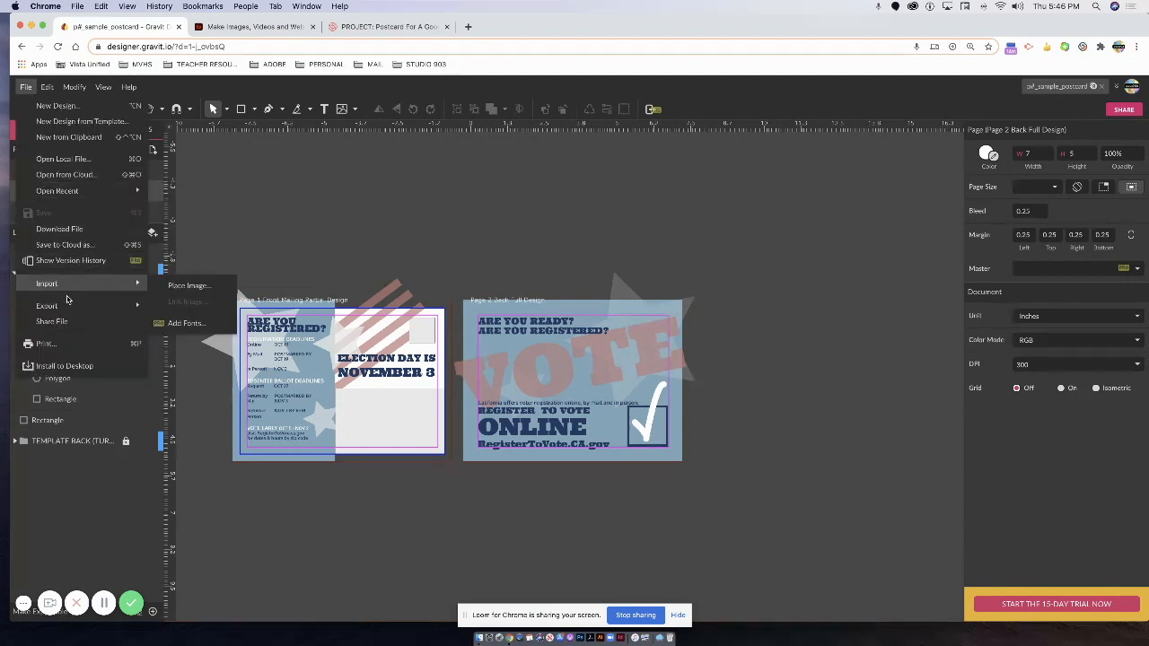
pyautogui.click(63, 231)
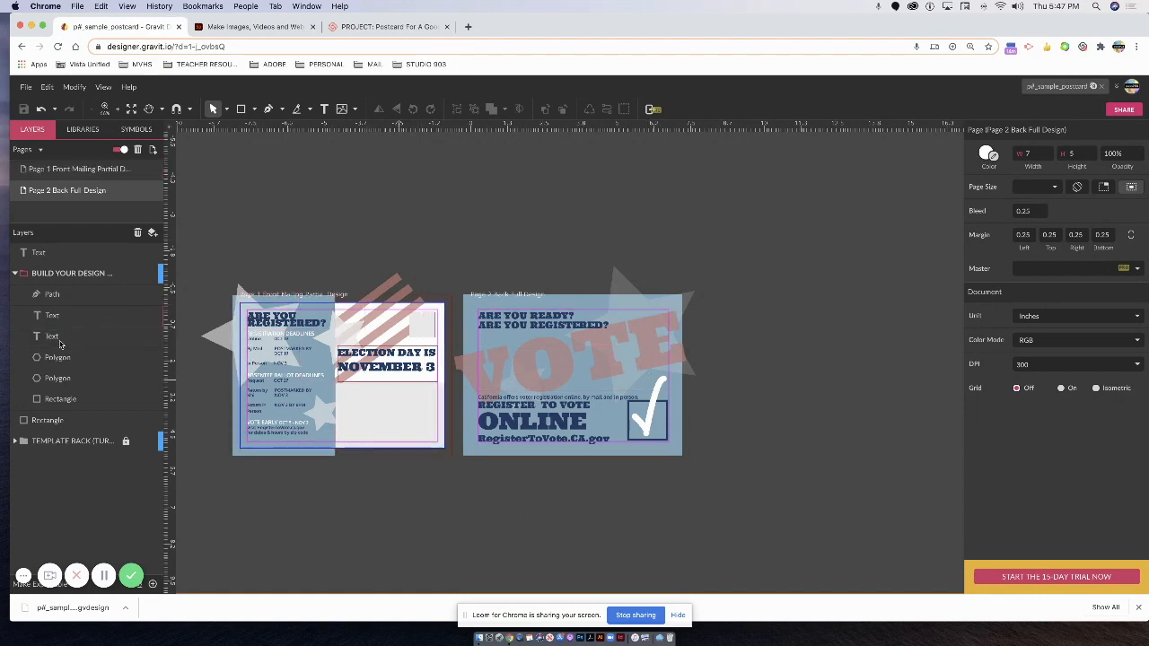
# Move the back card's loose Text and Rectangle layers into BUILD YOUR DESIGN and collapse the group.
pyautogui.click(14, 273)
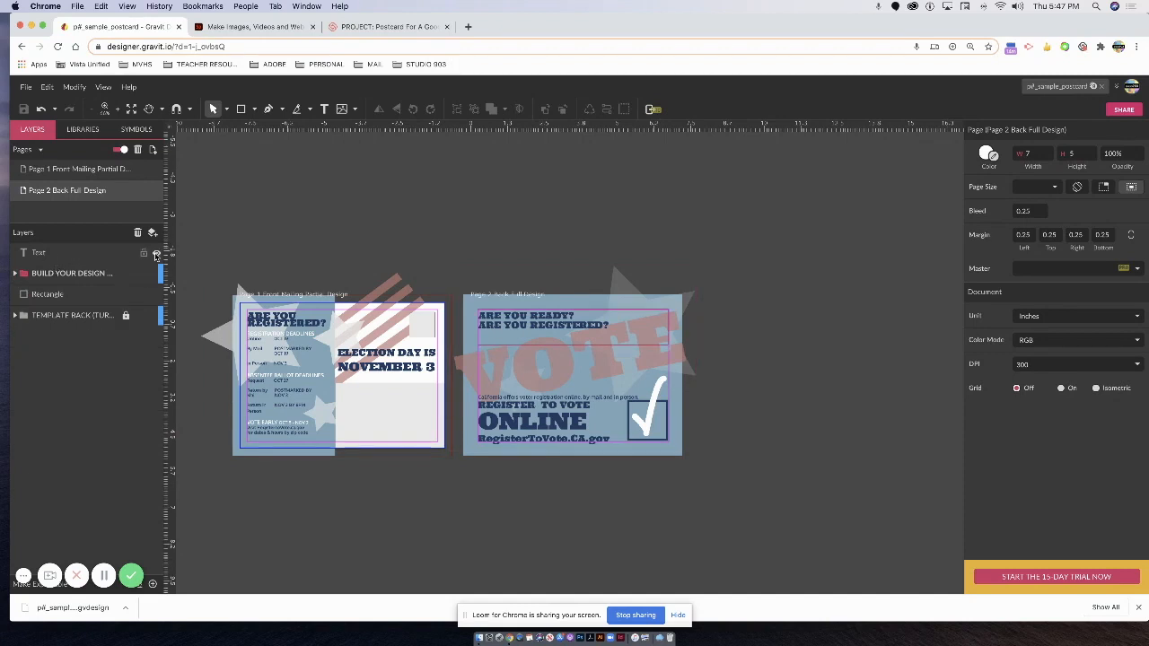
pyautogui.moveTo(61, 257); pyautogui.dragTo(66, 305)
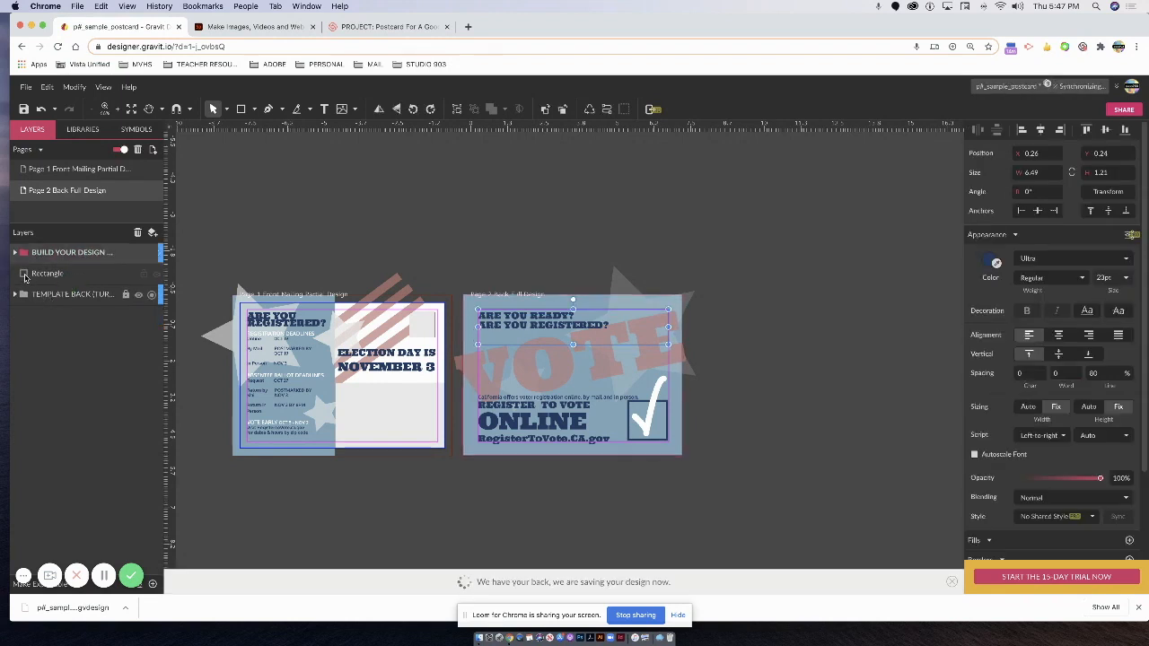
pyautogui.click(24, 253)
pyautogui.moveTo(38, 273); pyautogui.dragTo(35, 270)
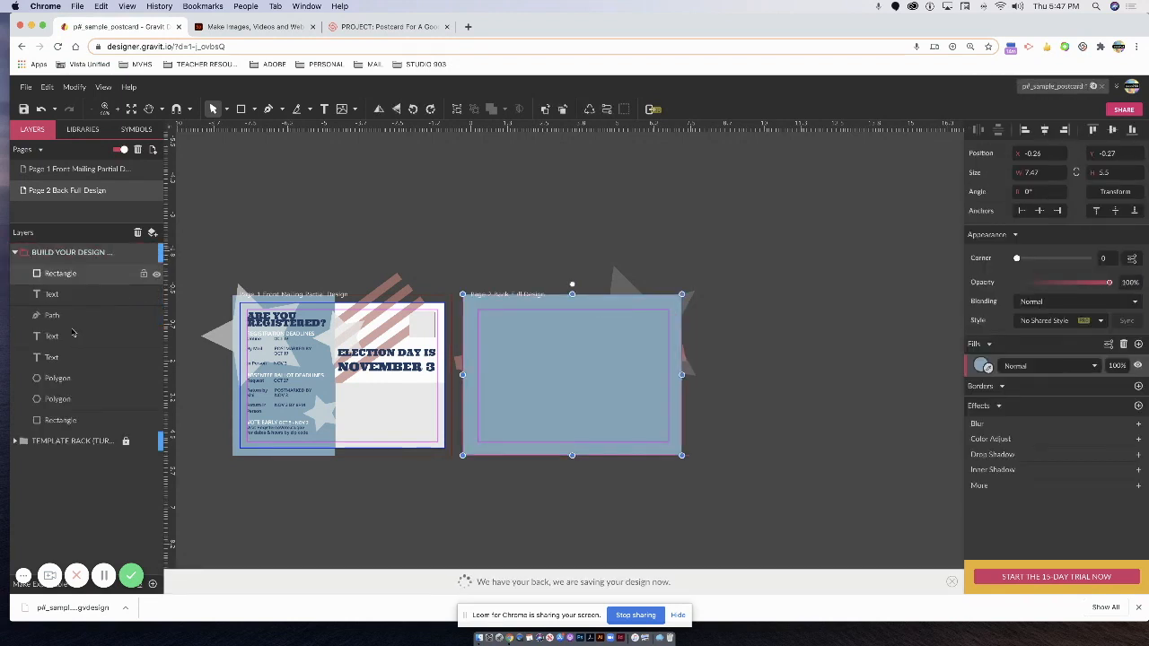
pyautogui.click(59, 420)
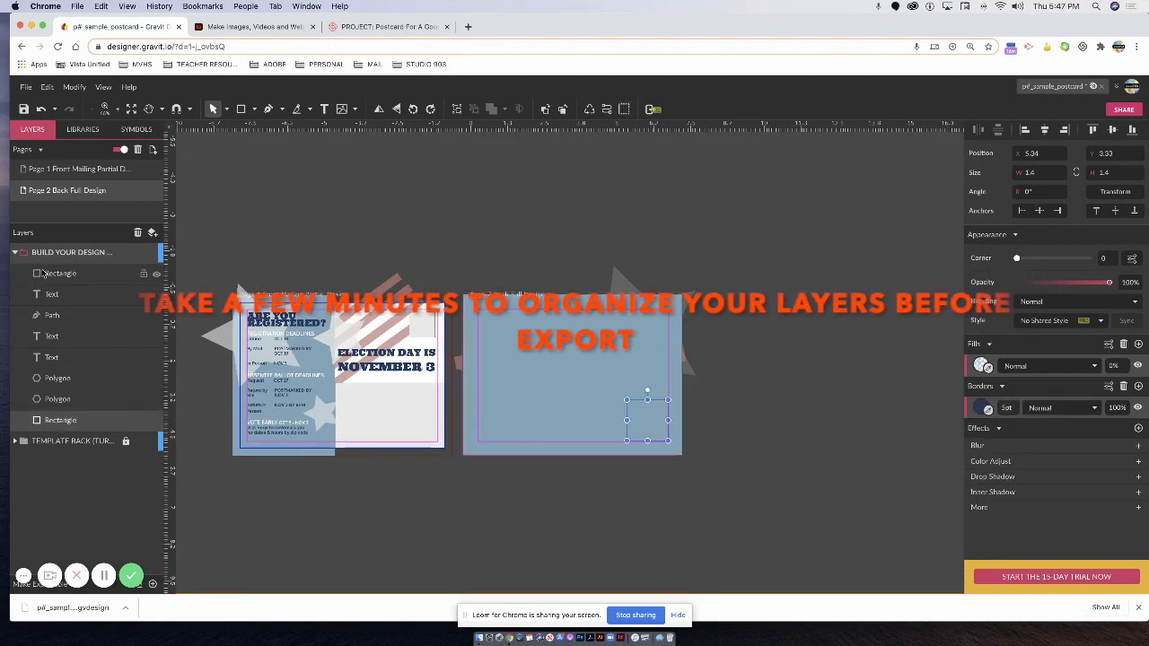
pyautogui.moveTo(61, 419); pyautogui.dragTo(66, 437)
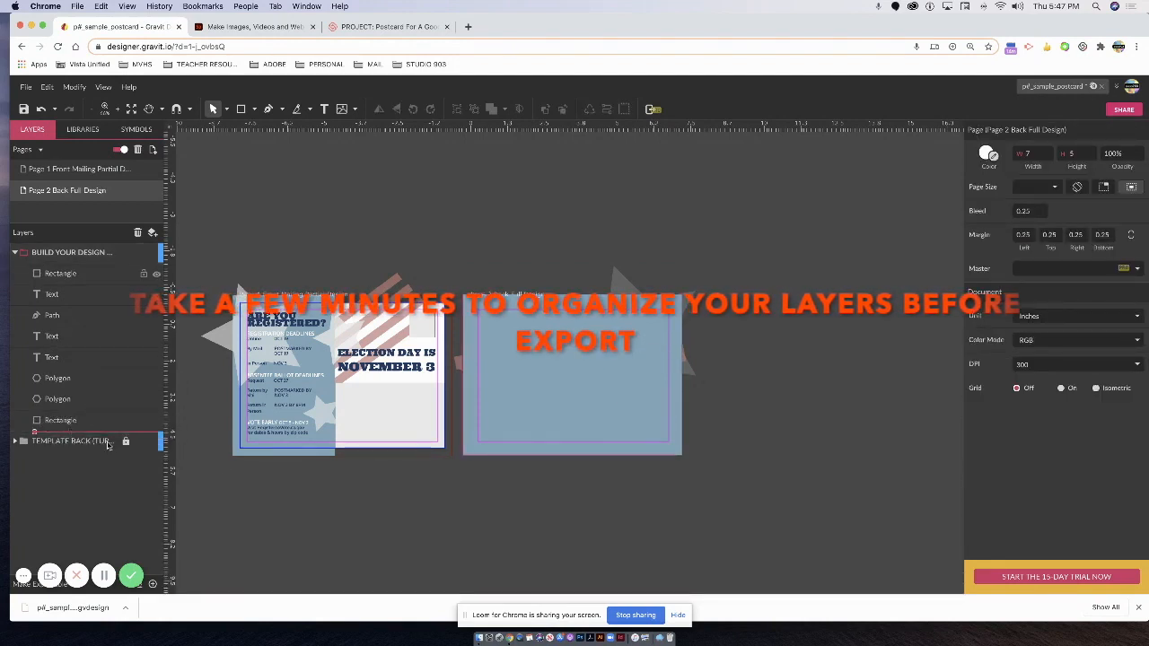
pyautogui.click(15, 252)
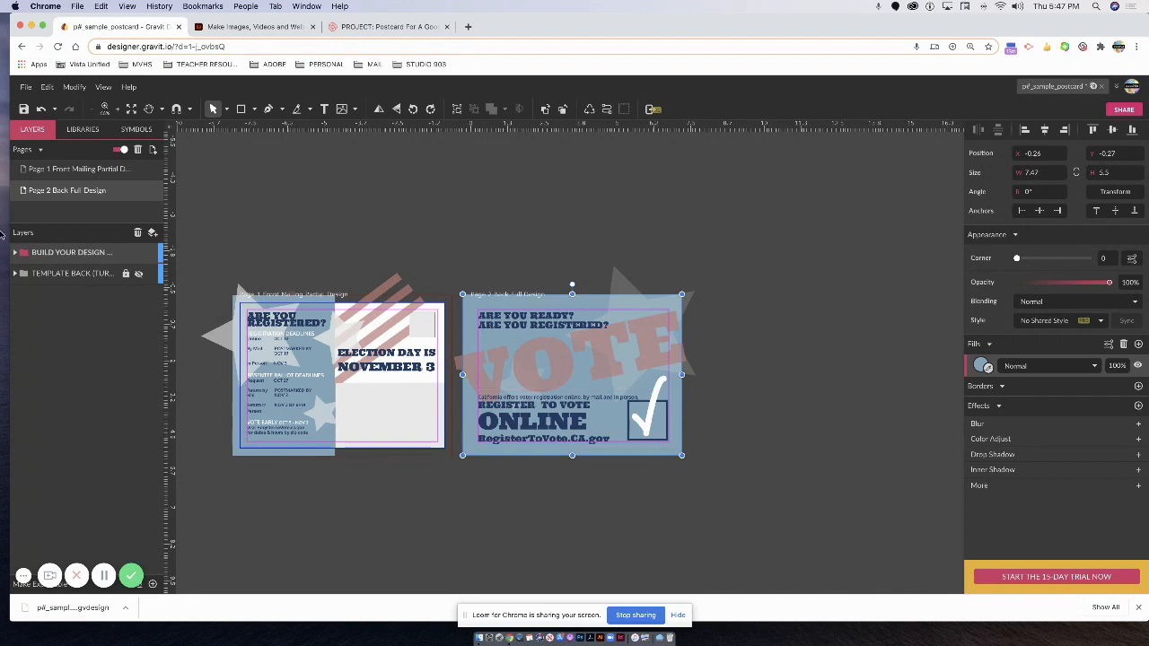
pyautogui.click(54, 169)
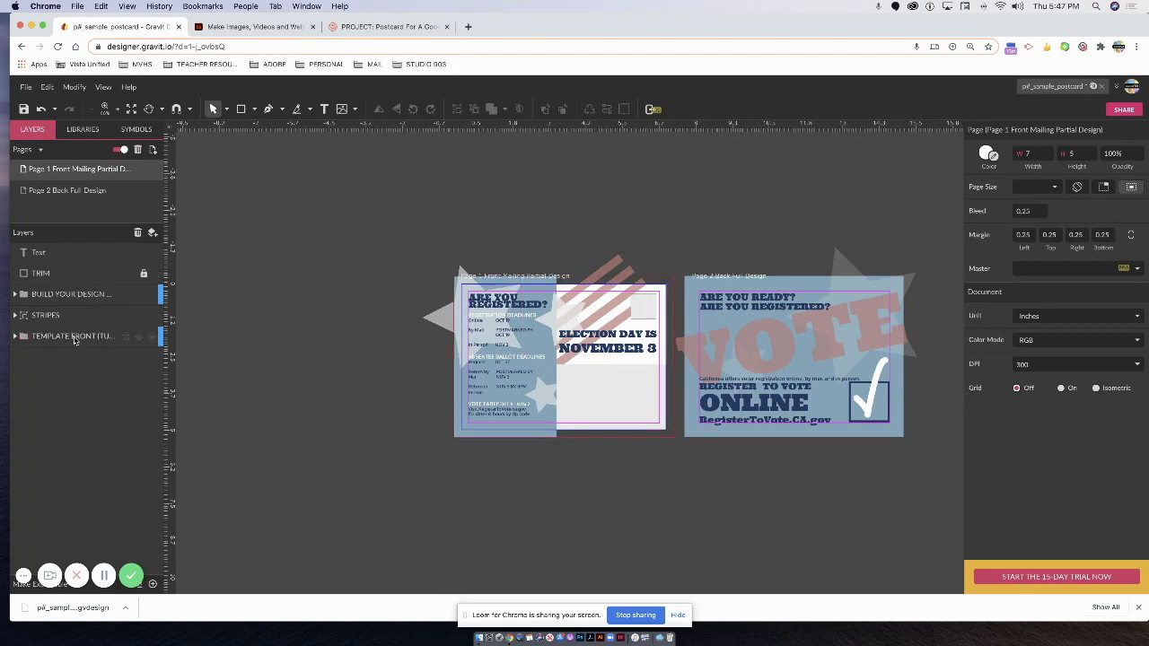
# Move the TRIM layer into the TEMPLATE FRONT group.
pyautogui.click(15, 335)
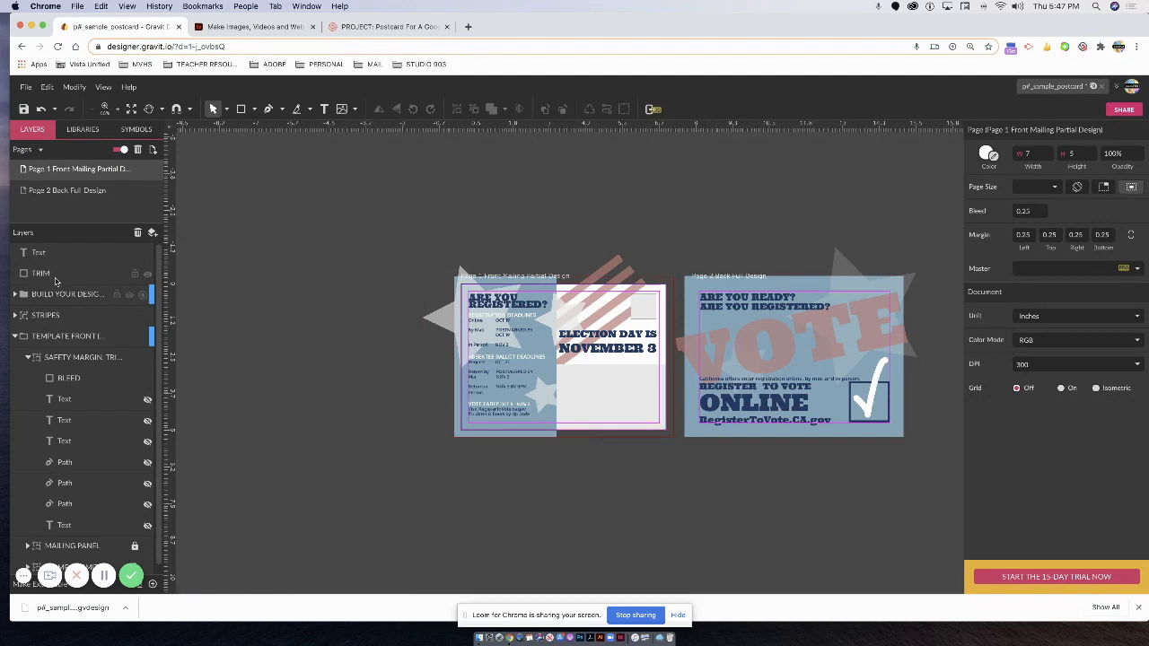
pyautogui.moveTo(61, 287); pyautogui.dragTo(64, 345)
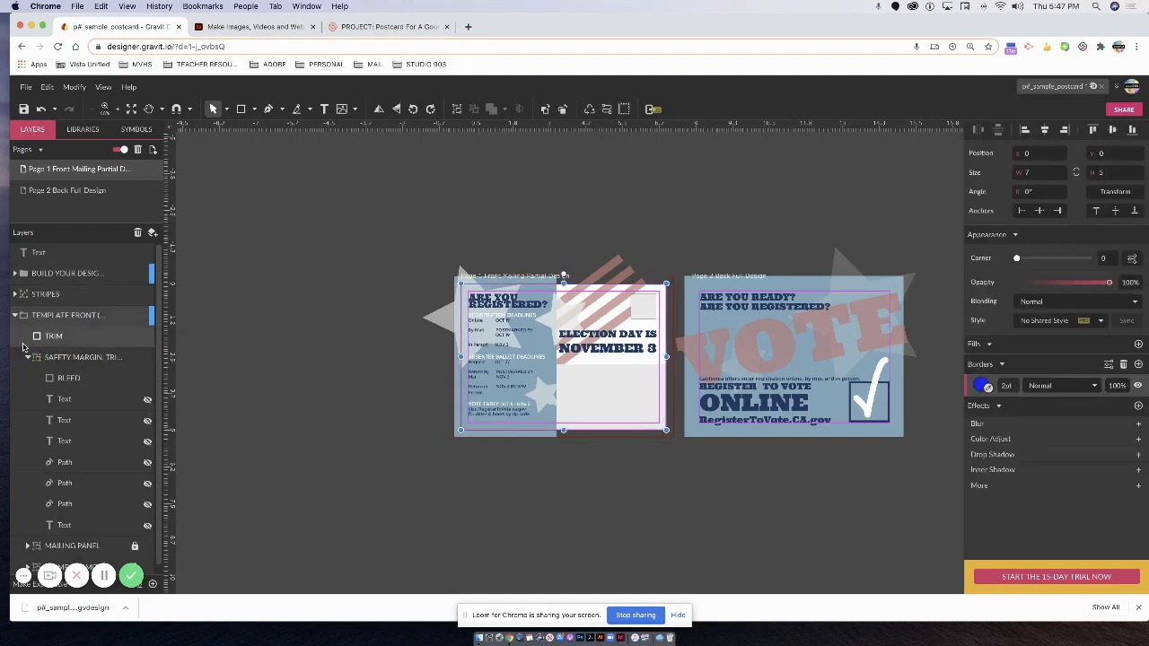
pyautogui.click(15, 317)
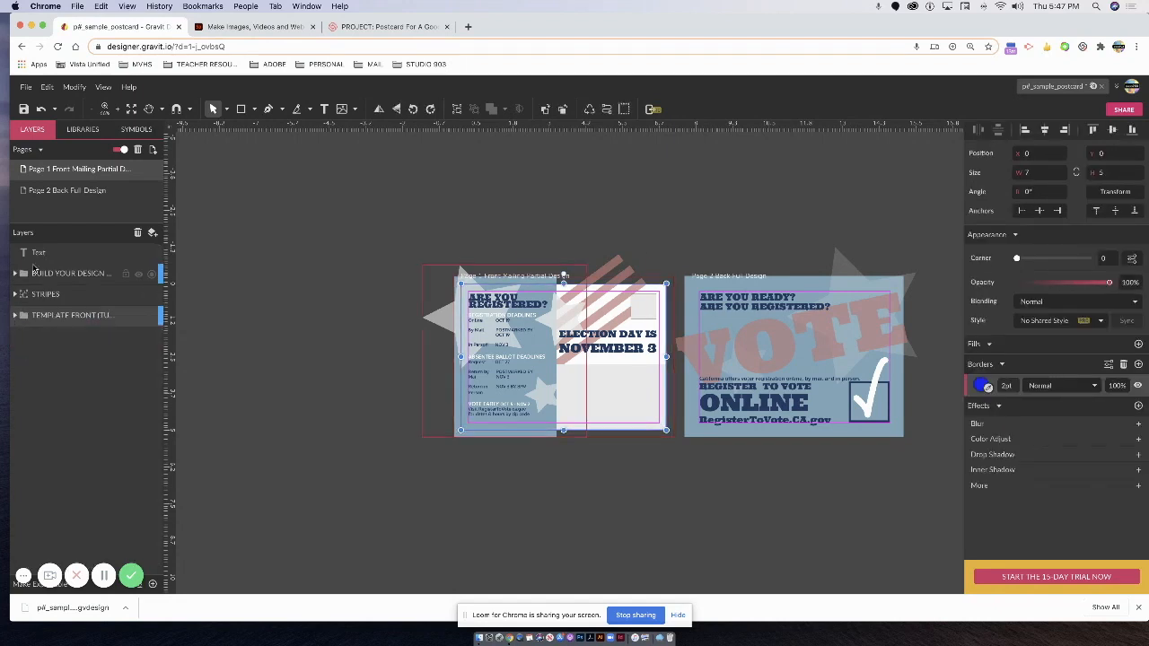
# Move STRIPES and the loose text layer into BUILD YOUR DESIGN, then hide TEMPLATE FRONT.
pyautogui.click(14, 272)
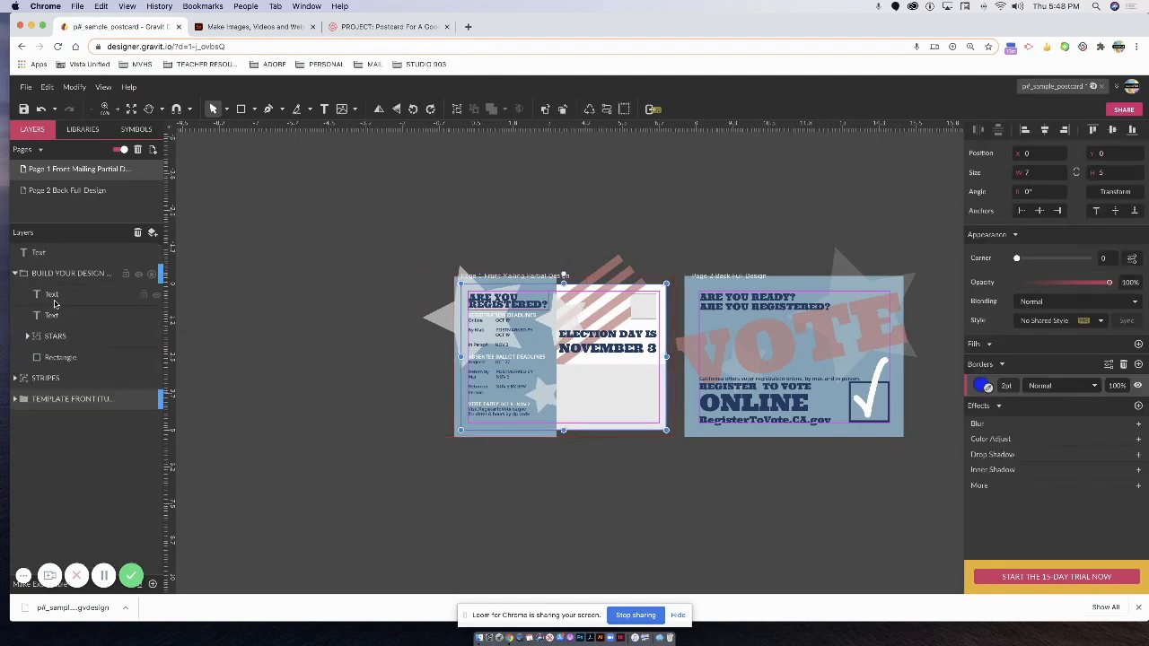
pyautogui.moveTo(56, 381); pyautogui.dragTo(81, 370)
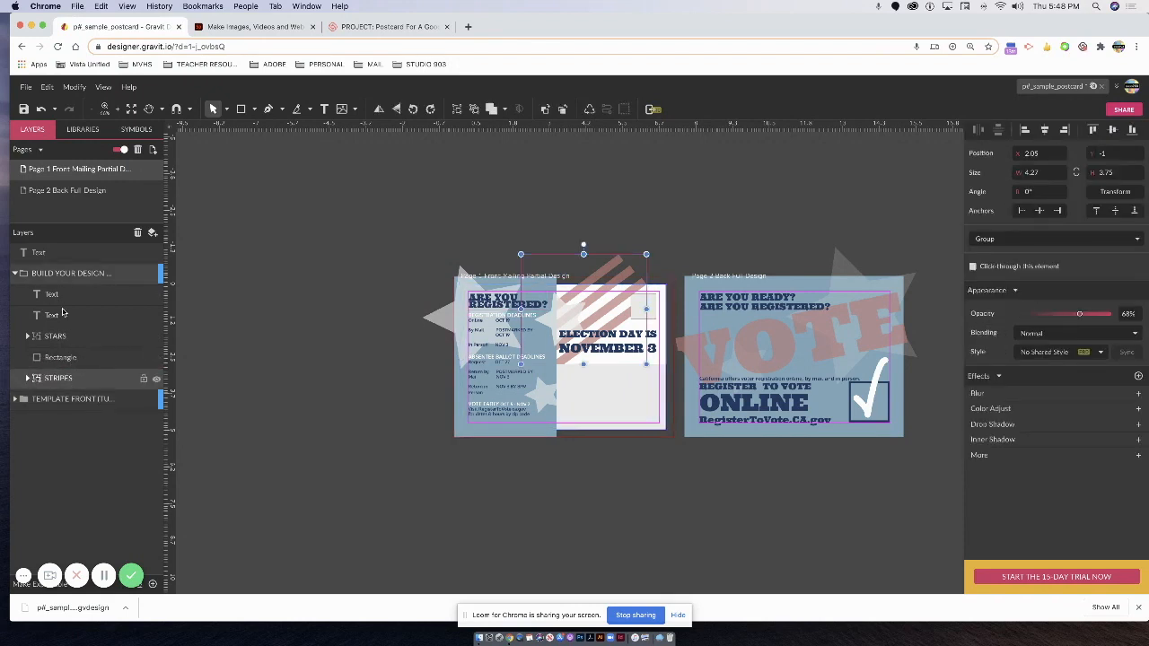
pyautogui.moveTo(51, 277); pyautogui.dragTo(51, 285)
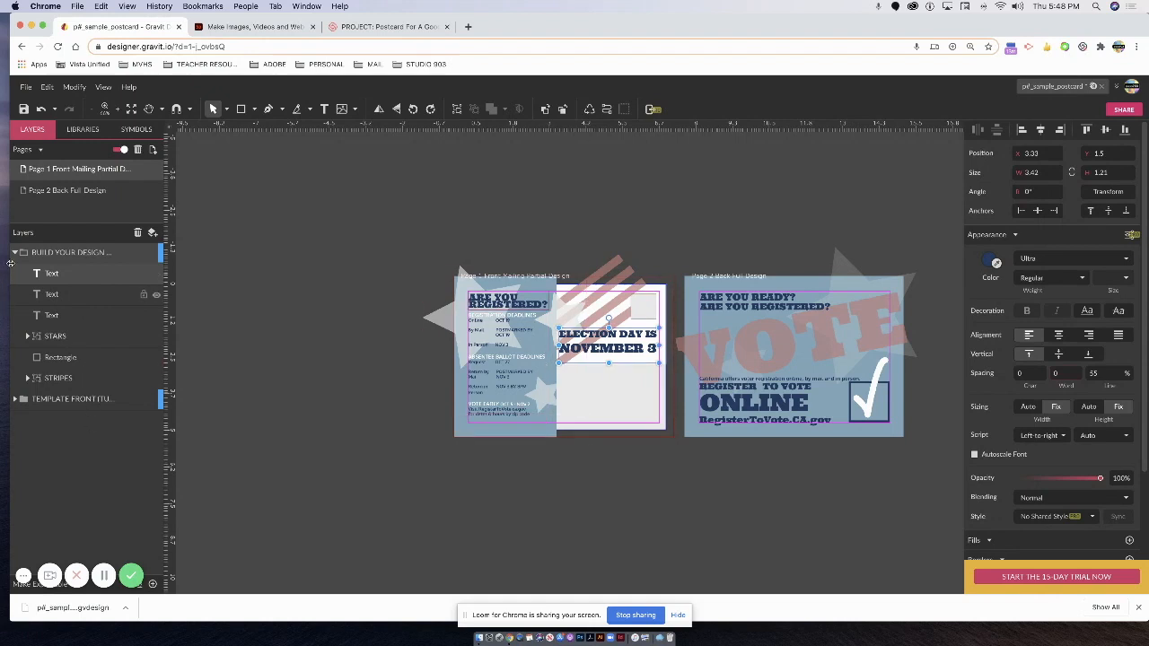
pyautogui.click(15, 398)
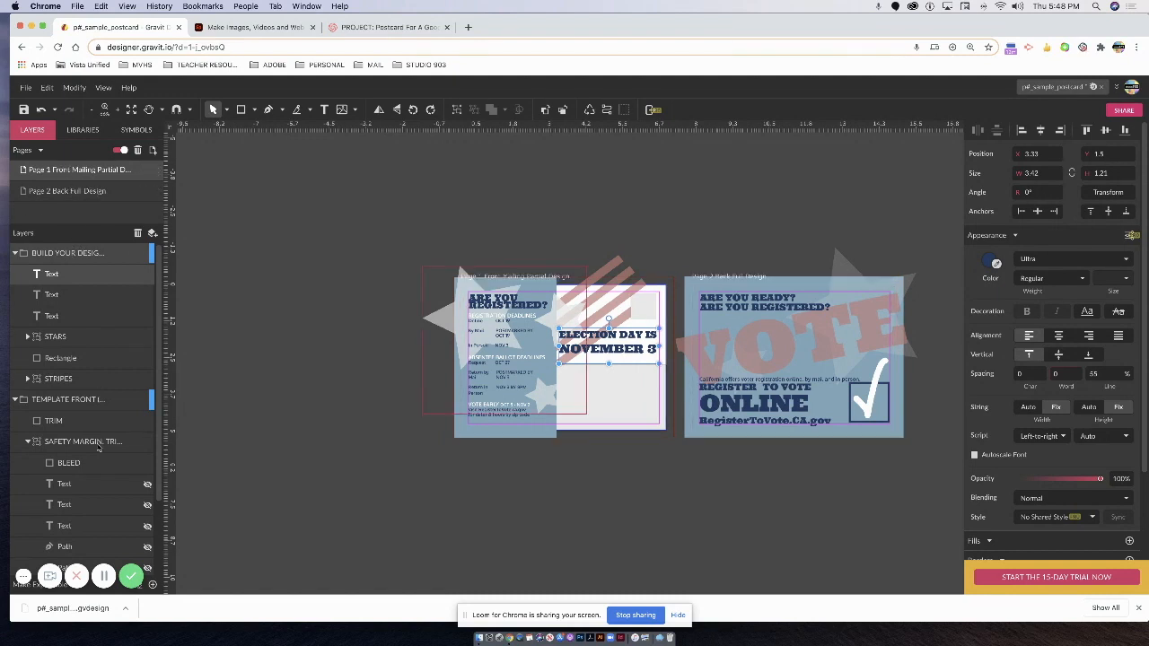
pyautogui.click(15, 253)
pyautogui.click(15, 274)
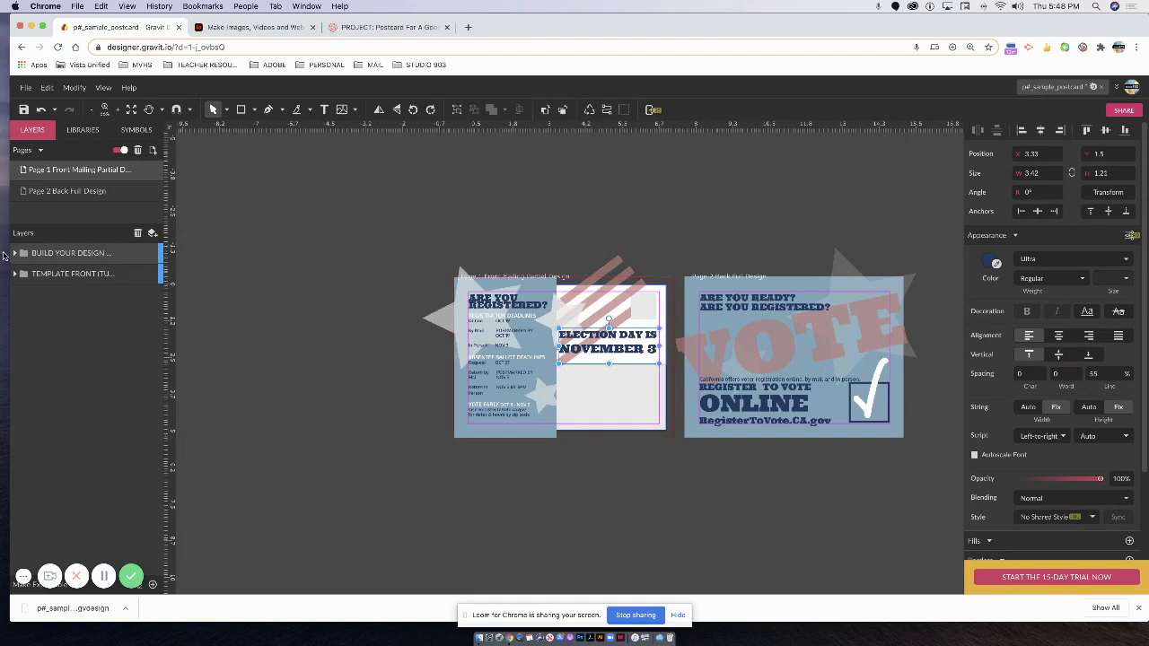
pyautogui.click(15, 253)
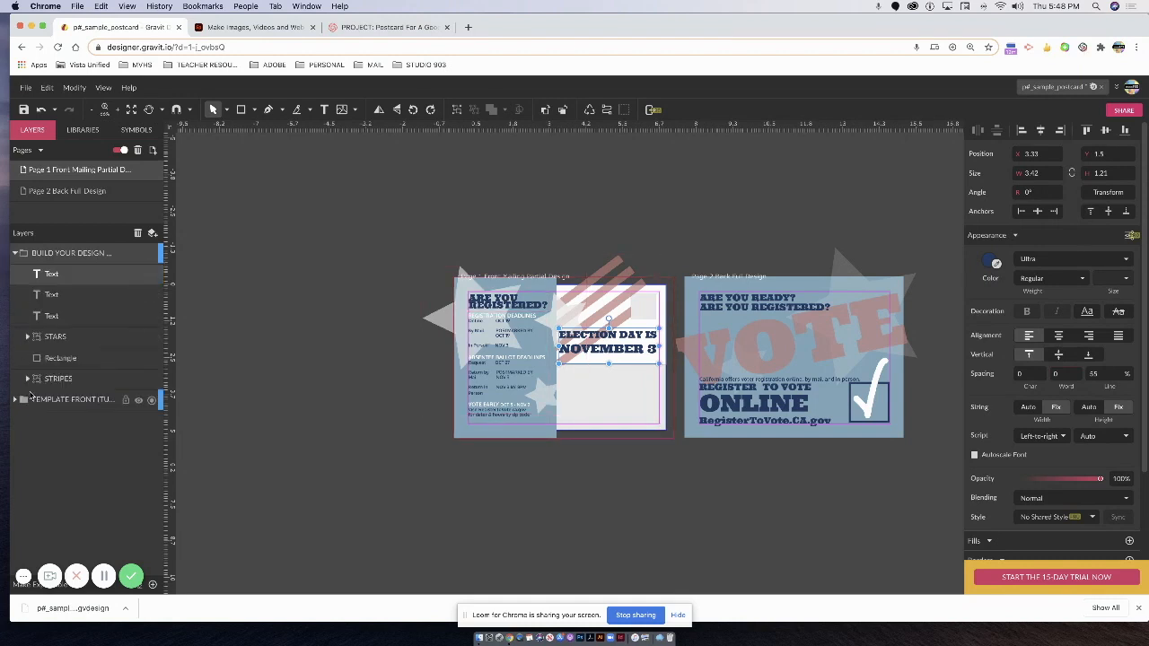
pyautogui.click(138, 401)
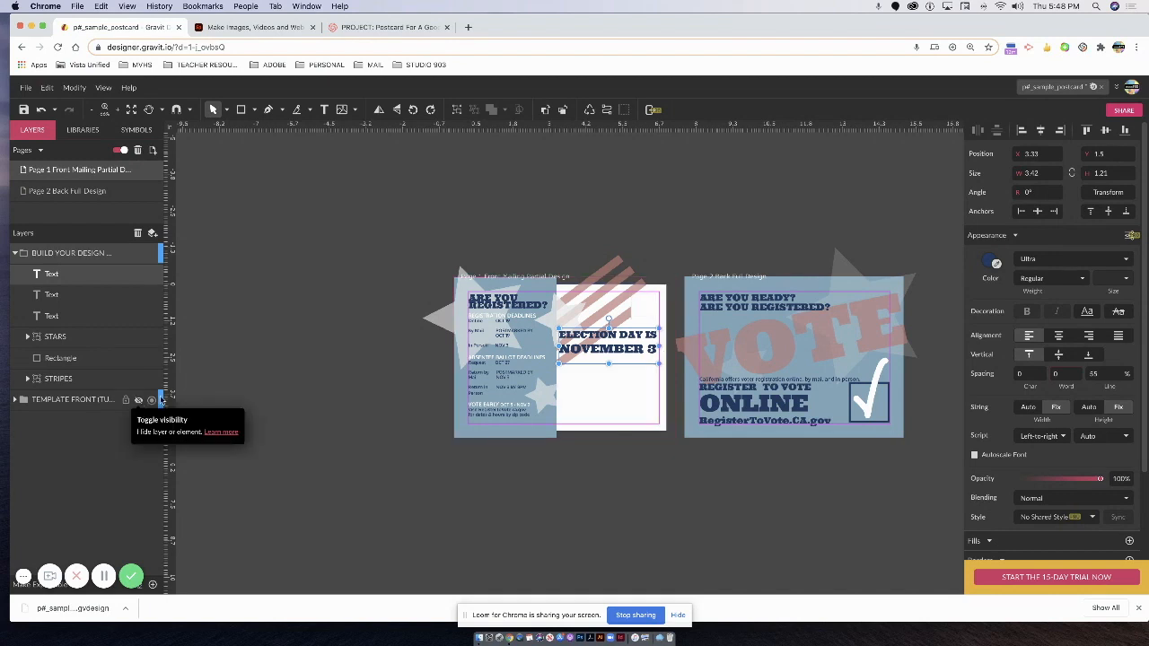
# Zoom to fit both postcard pages in the view and take a screenshot.
pyautogui.click(560, 491)
pyautogui.moveTo(577, 487); pyautogui.dragTo(452, 454)
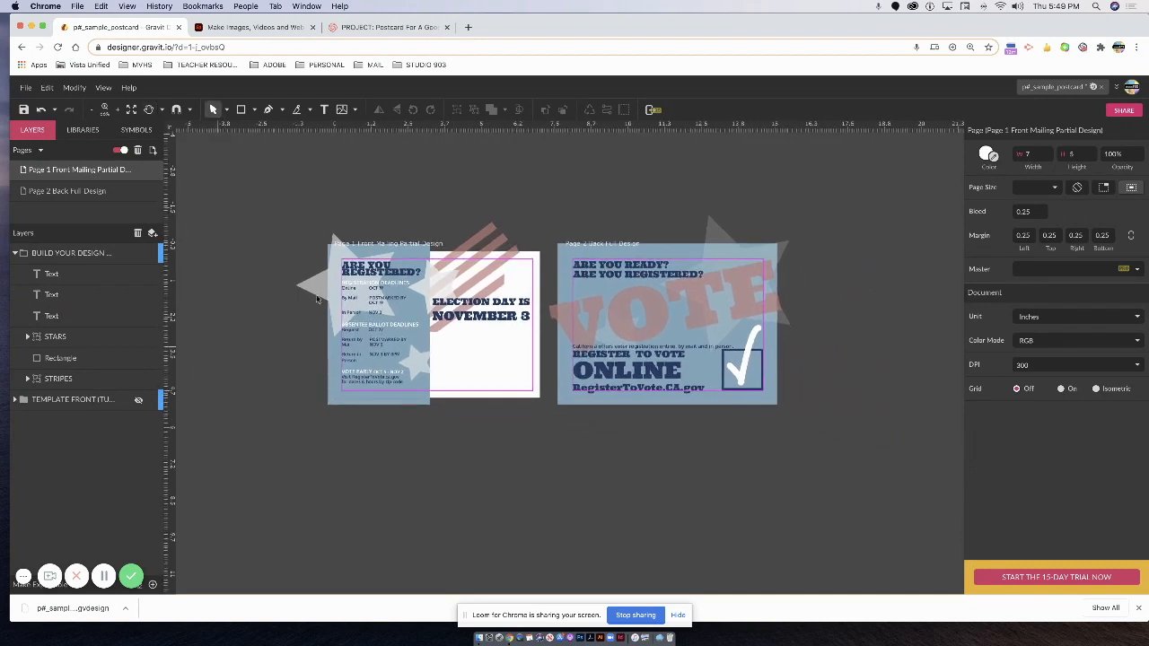
pyautogui.click(131, 109)
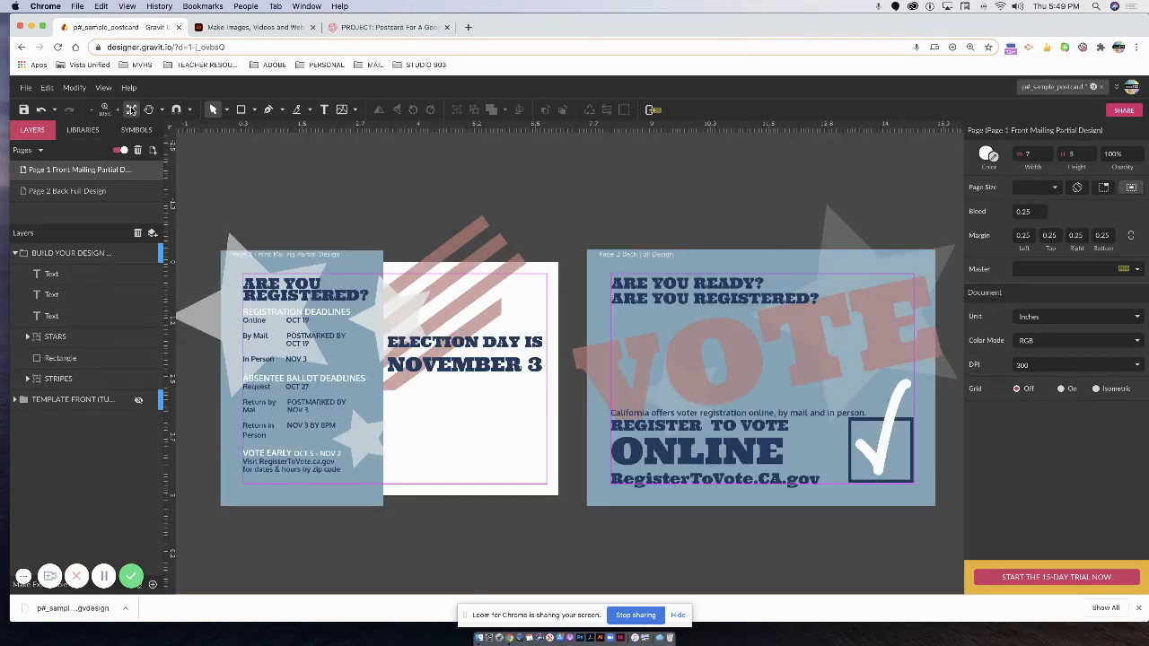
pyautogui.click(35, 336)
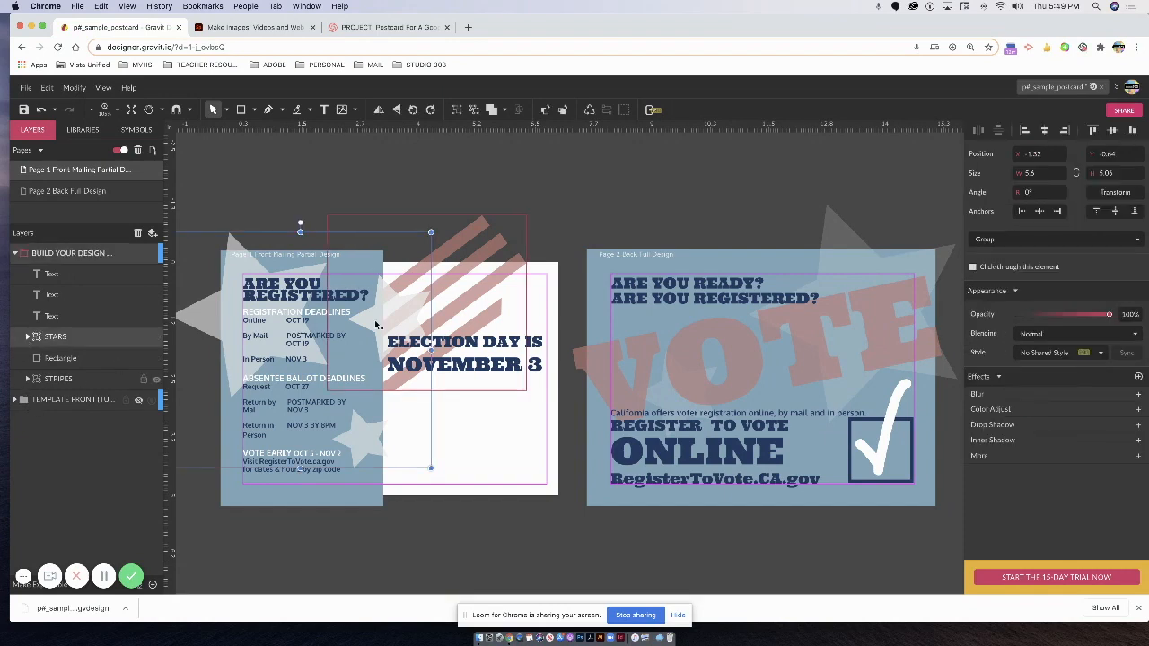
pyautogui.click(539, 194)
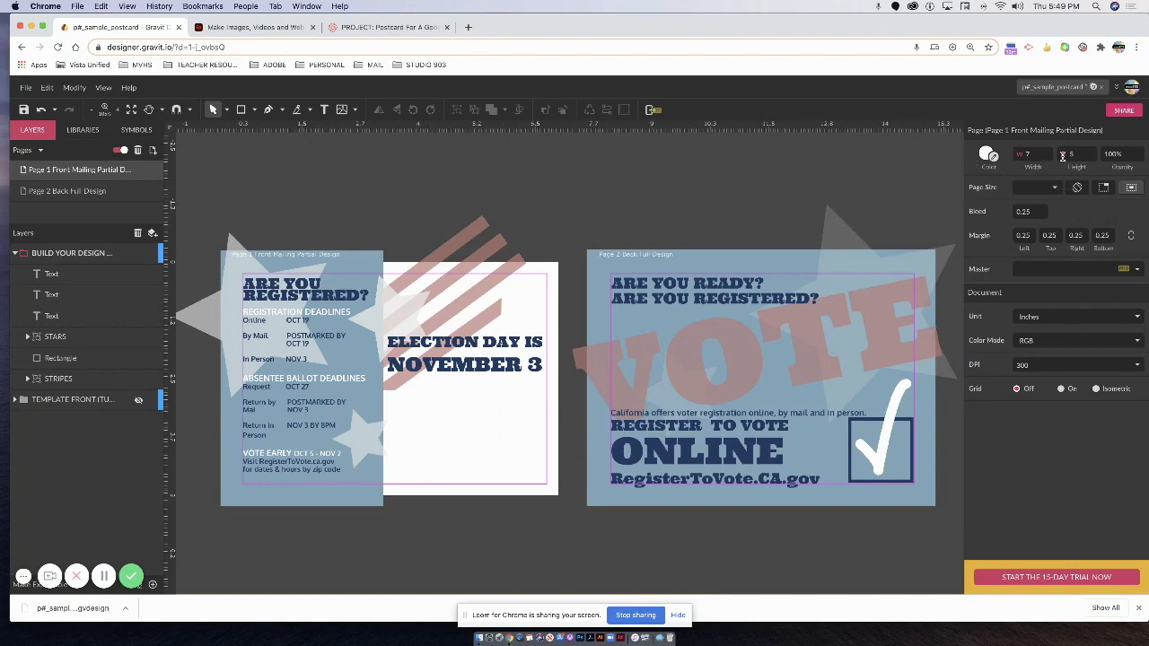
pyautogui.moveTo(1145, 25); pyautogui.dragTo(1136, 20)
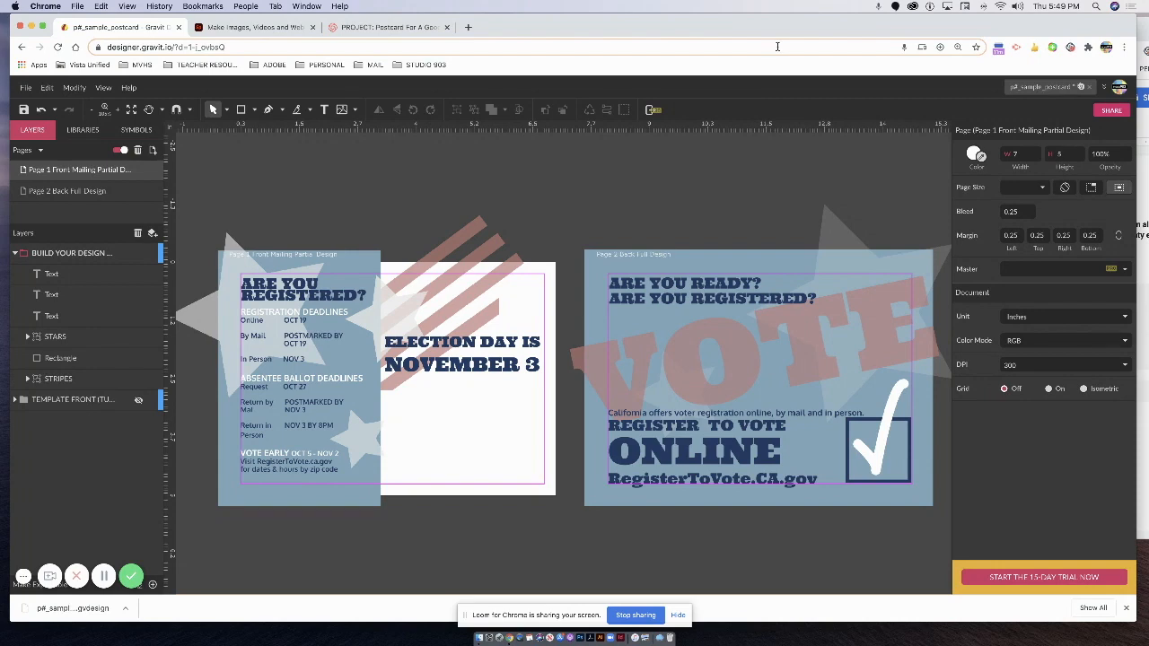
pyautogui.press('super+shift+3')
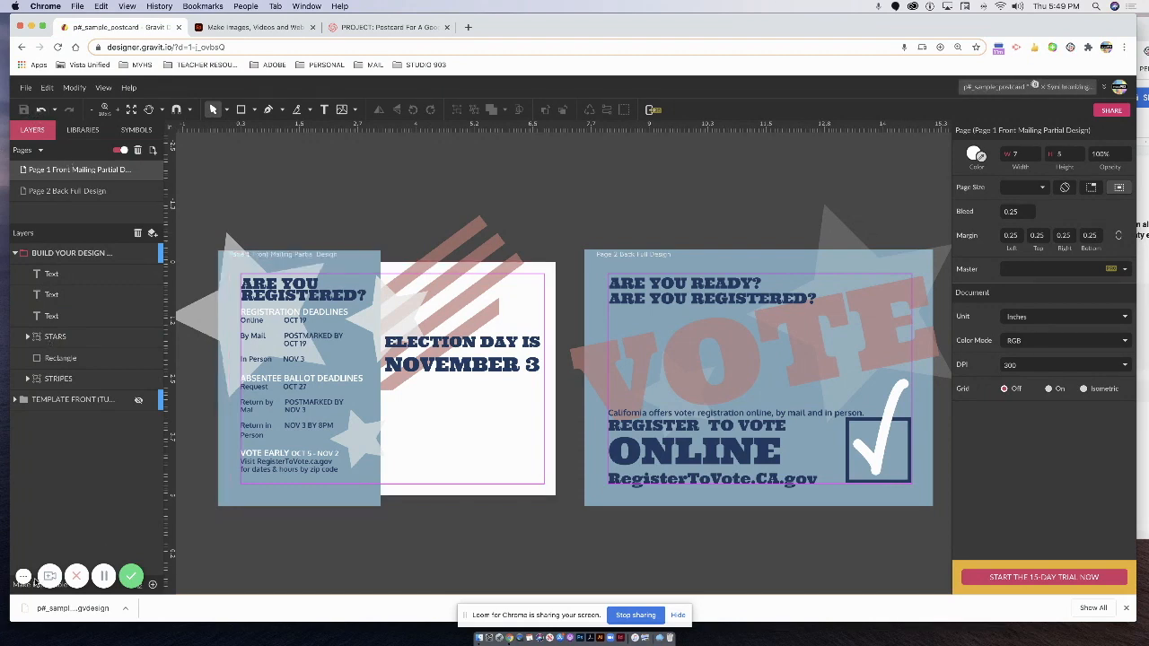
pyautogui.click(25, 87)
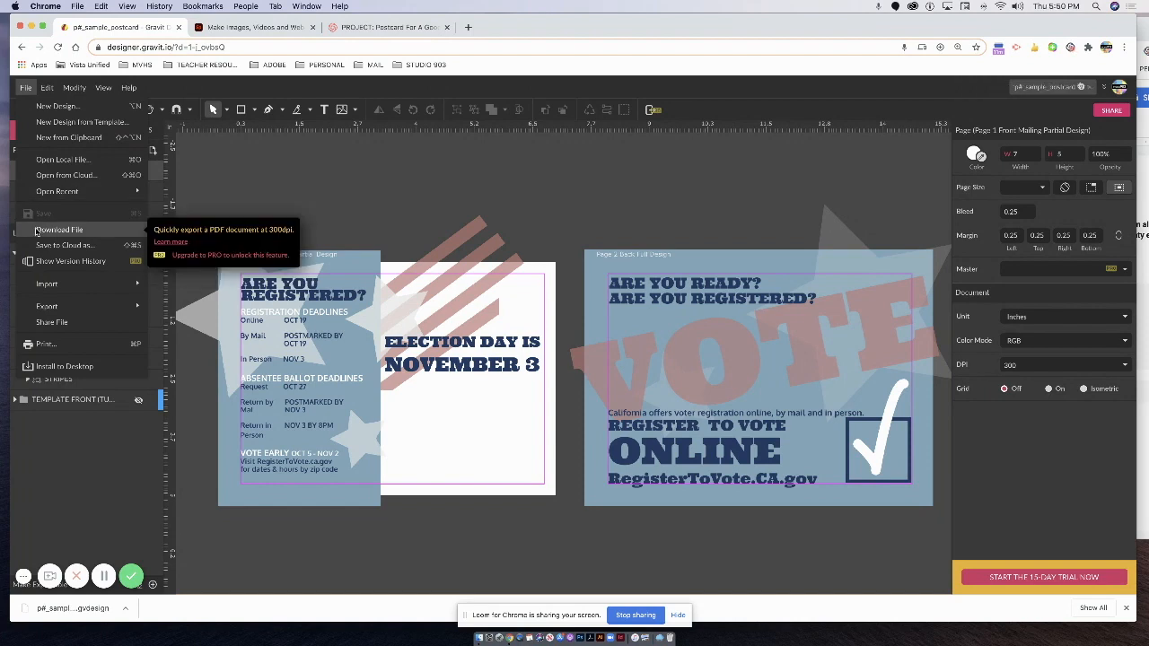
# Download the design again and trash the two older .gvdesign copies in Downloads.
pyautogui.click(36, 231)
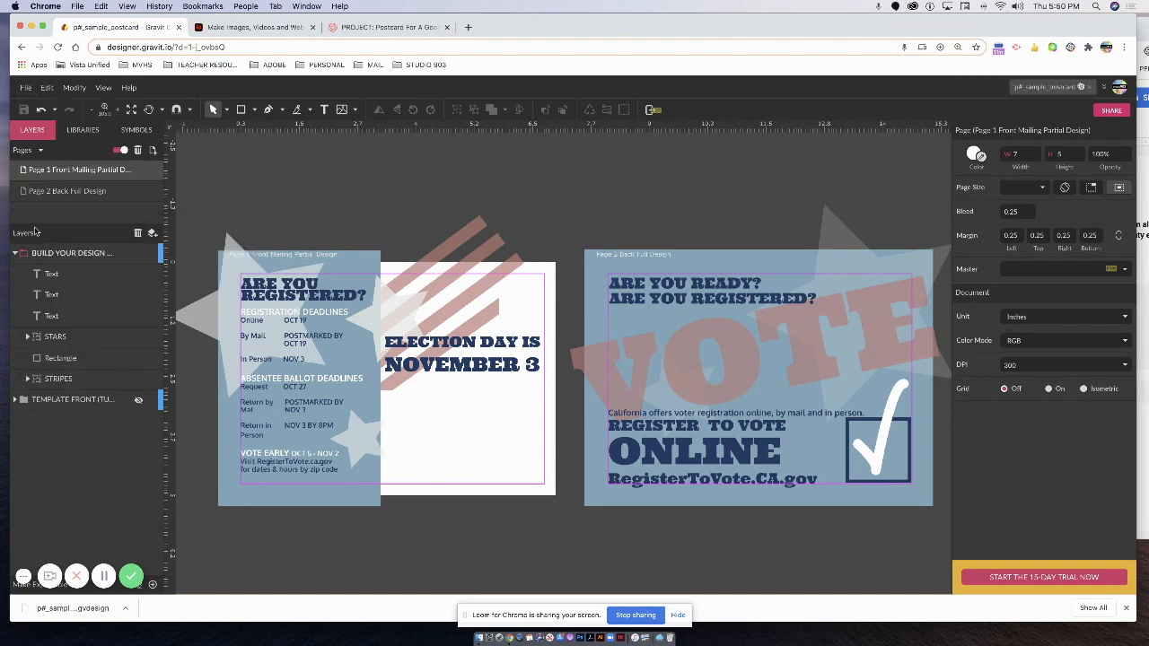
pyautogui.click(479, 637)
pyautogui.click(592, 254)
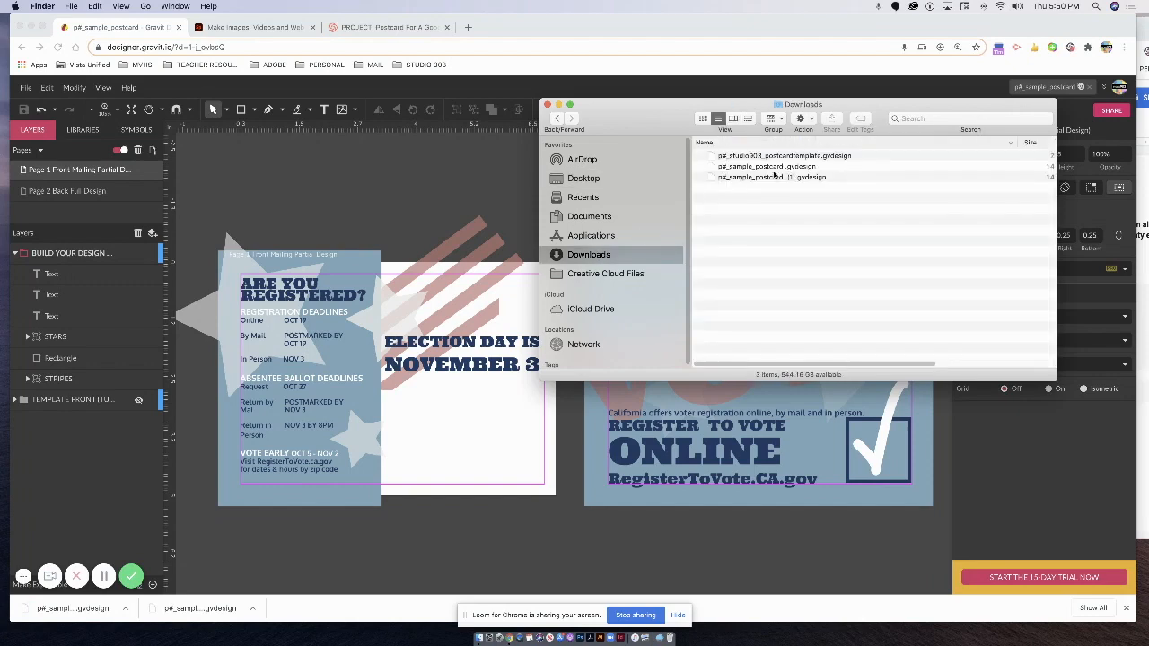
pyautogui.click(784, 167)
pyautogui.keyDown('shift'); pyautogui.click(785, 157); pyautogui.keyUp('shift')
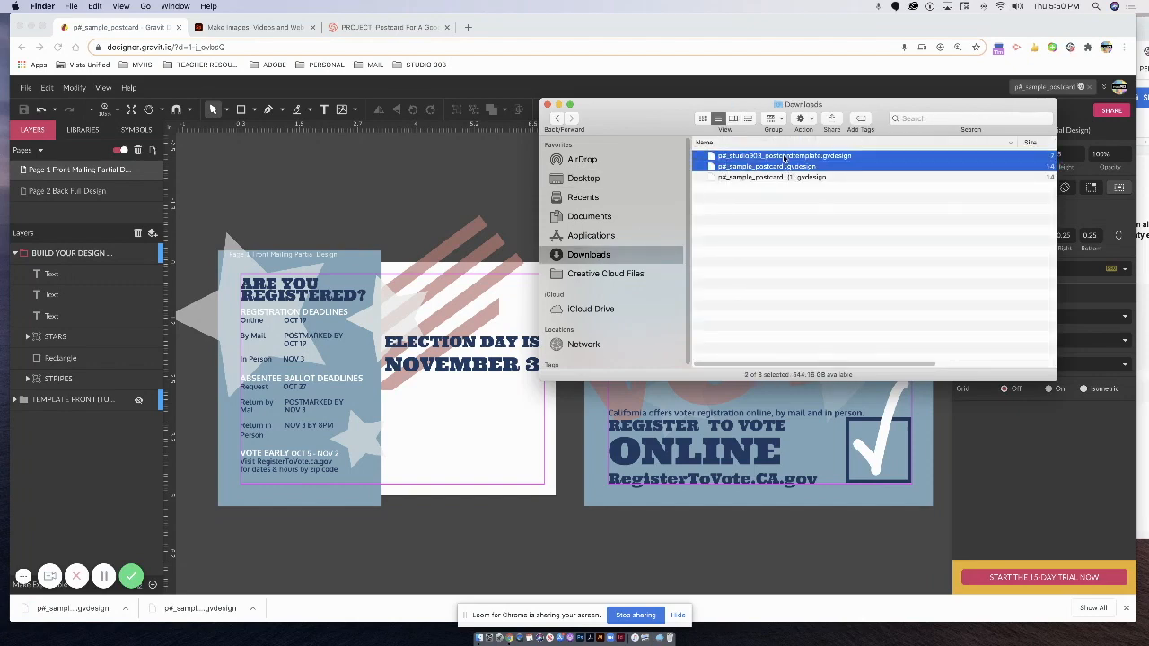
pyautogui.rightClick(785, 159)
pyautogui.click(746, 169)
pyautogui.rightClick(751, 154)
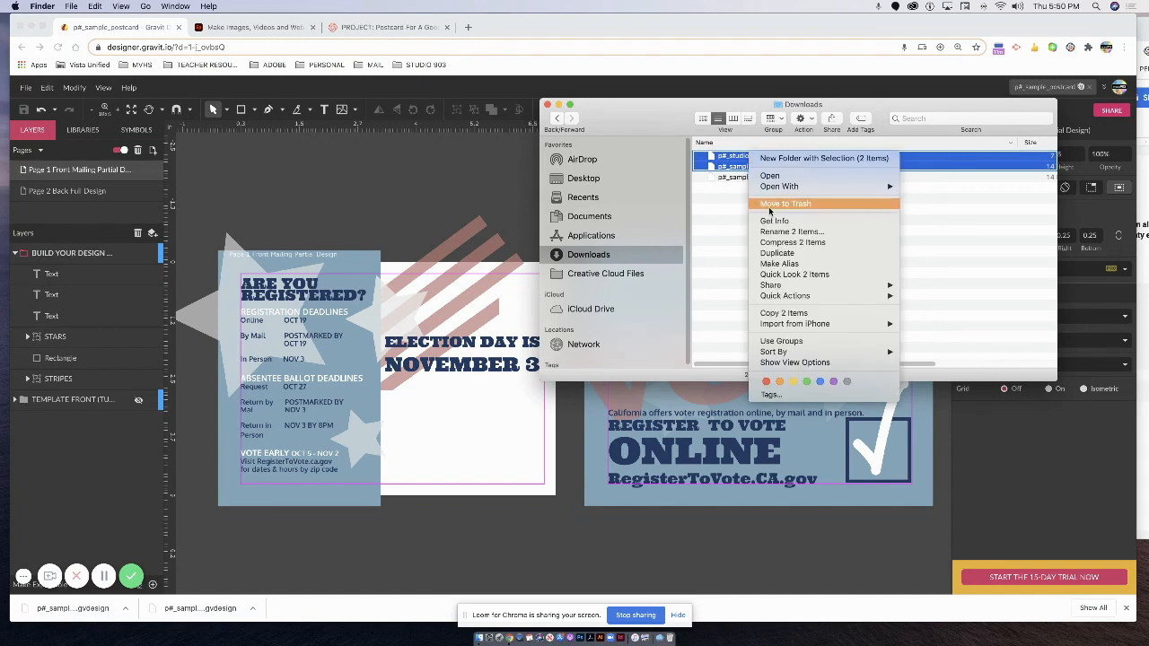
pyautogui.click(777, 204)
# Rename the (1) copy to p#_sample_postcard.gvdesign and move it into POSTCARD FOR A CAUSE.
pyautogui.click(748, 157)
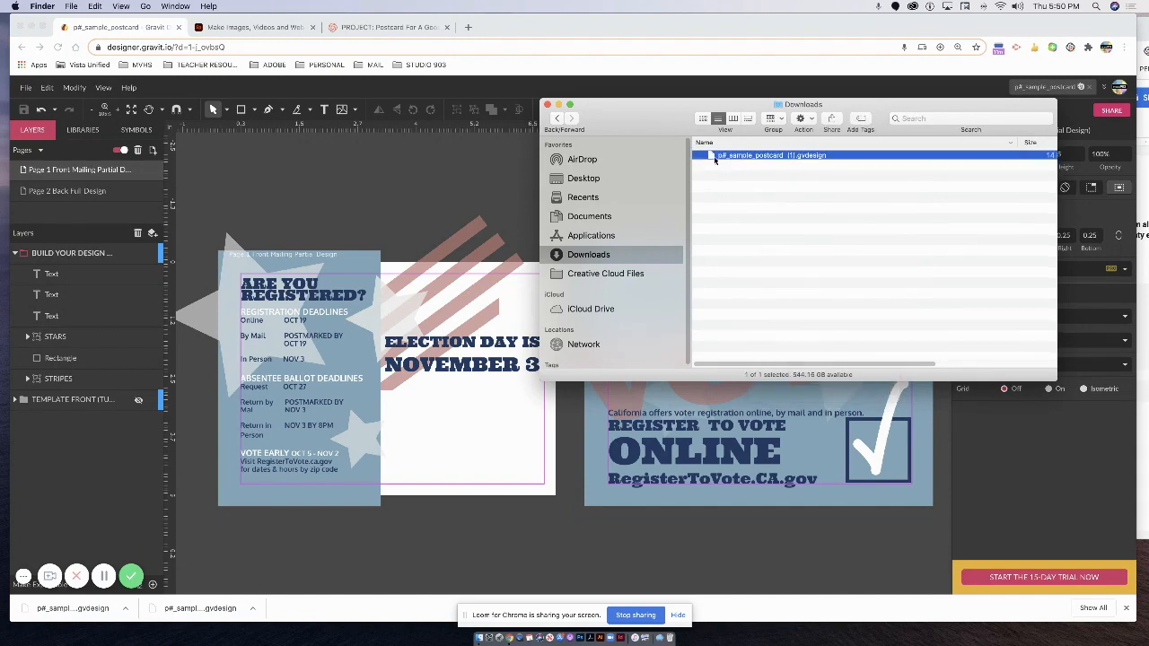
pyautogui.click(795, 157)
pyautogui.click(795, 157)
pyautogui.press('BackSpace')
pyautogui.press('BackSpace')
pyautogui.press('BackSpace')
pyautogui.press('BackSpace')
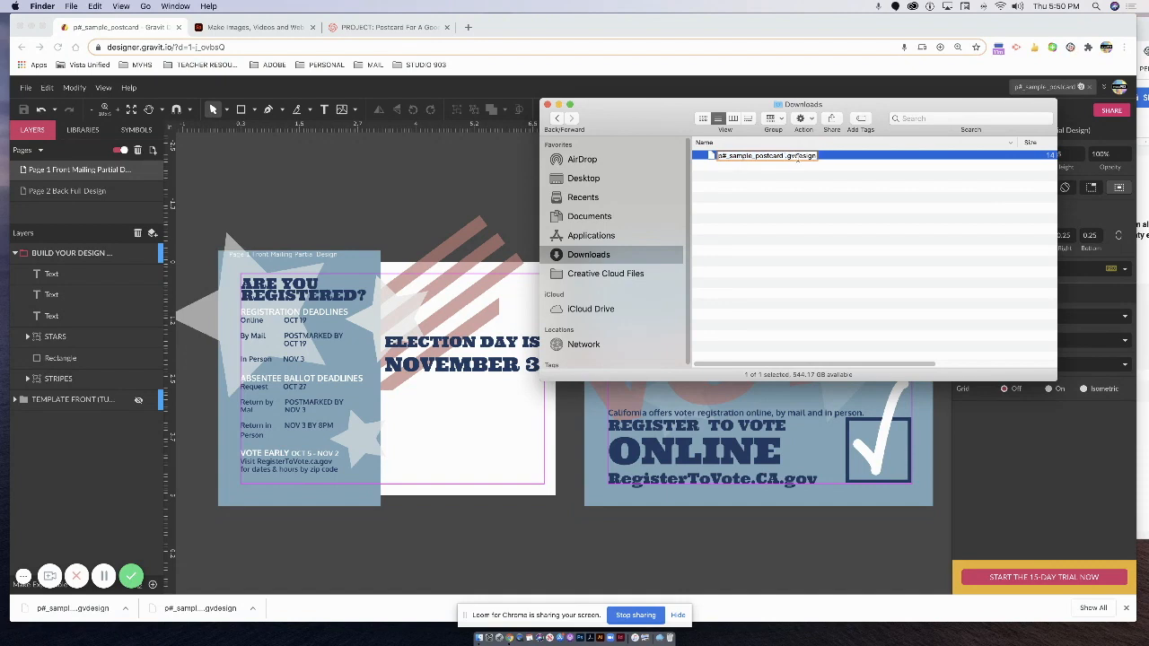
pyautogui.press('BackSpace')
pyautogui.press('Return')
pyautogui.moveTo(747, 158)
pyautogui.mouseDown()
pyautogui.moveTo(668, 178)
pyautogui.moveTo(739, 143)
pyautogui.mouseUp()
pyautogui.click(386, 182)
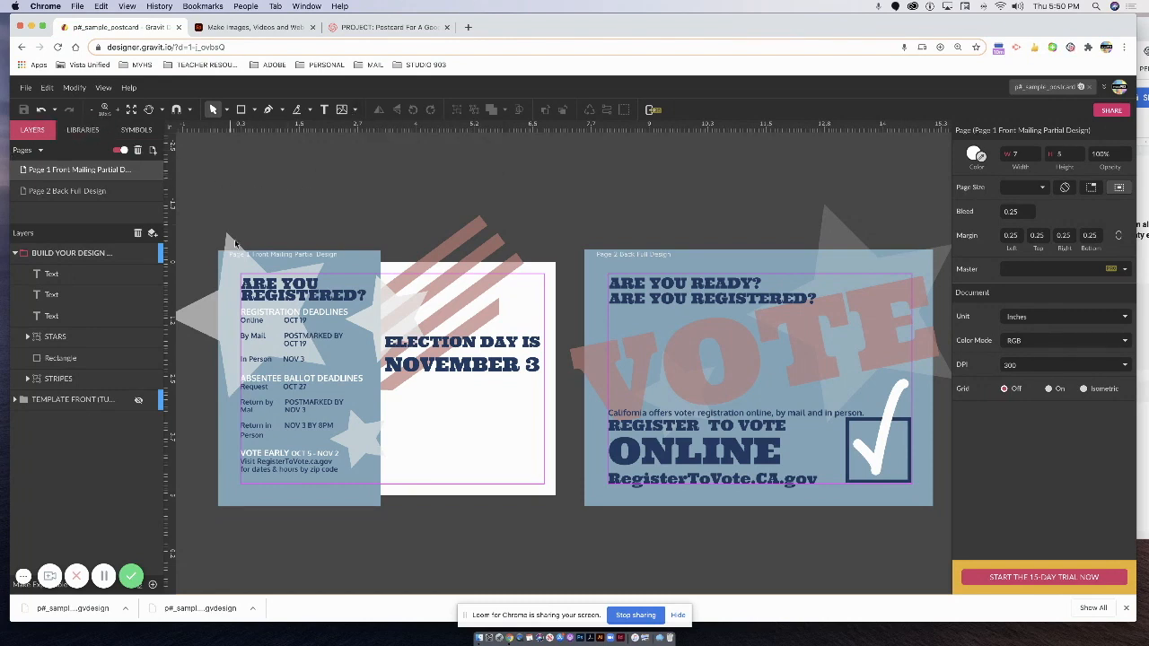
# Export Page 1, the front design, as a JPEG image.
pyautogui.click(80, 169)
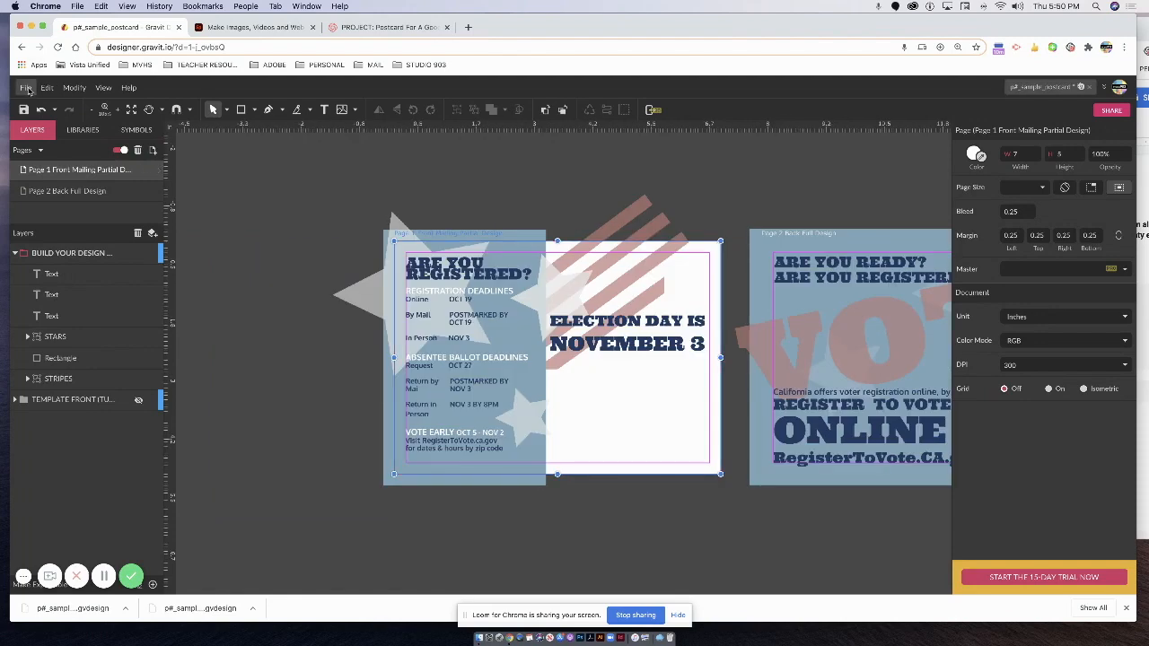
pyautogui.click(27, 88)
pyautogui.moveTo(54, 306)
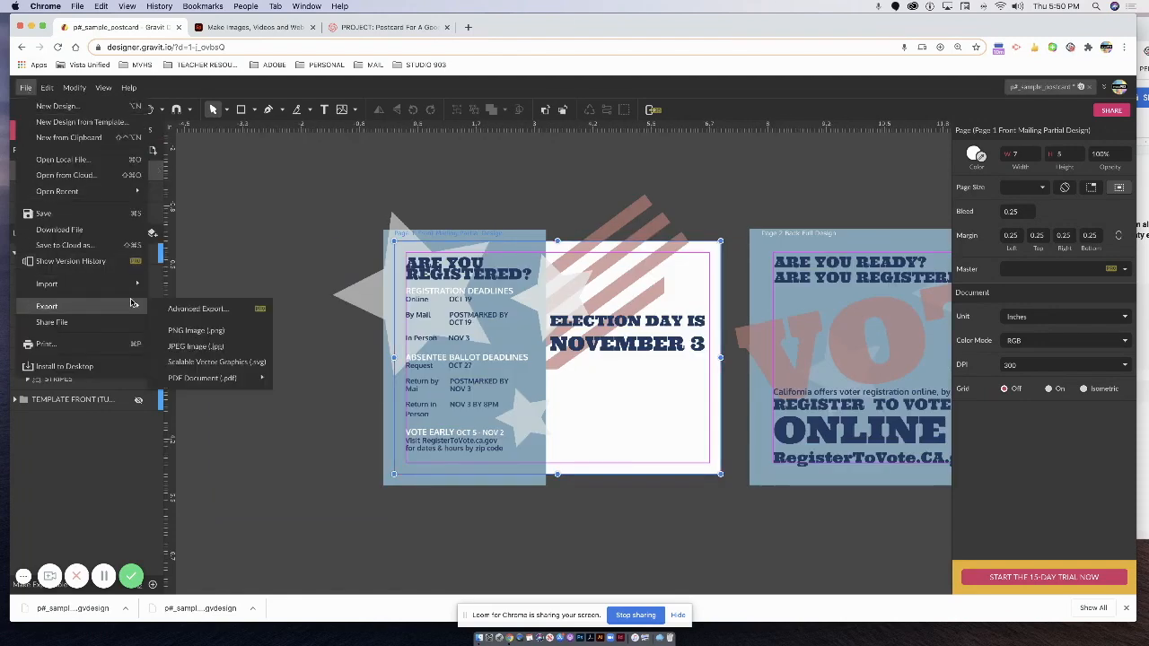
pyautogui.click(191, 349)
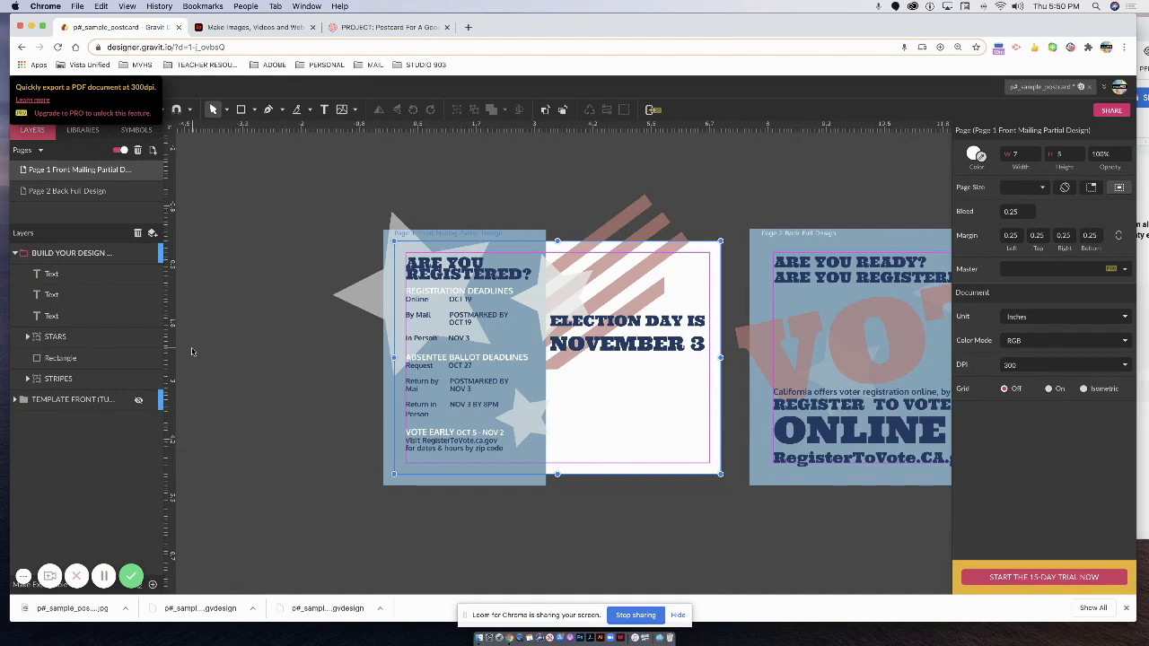
# Export Page 2, the back design, as a JPEG image.
pyautogui.click(72, 191)
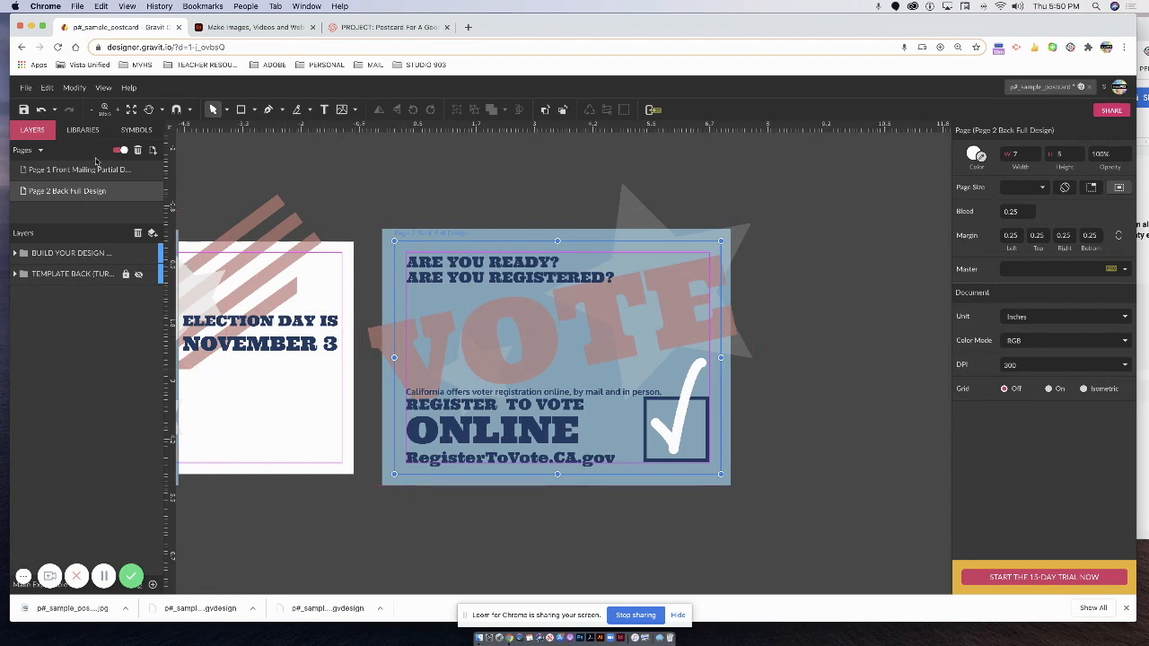
pyautogui.click(26, 89)
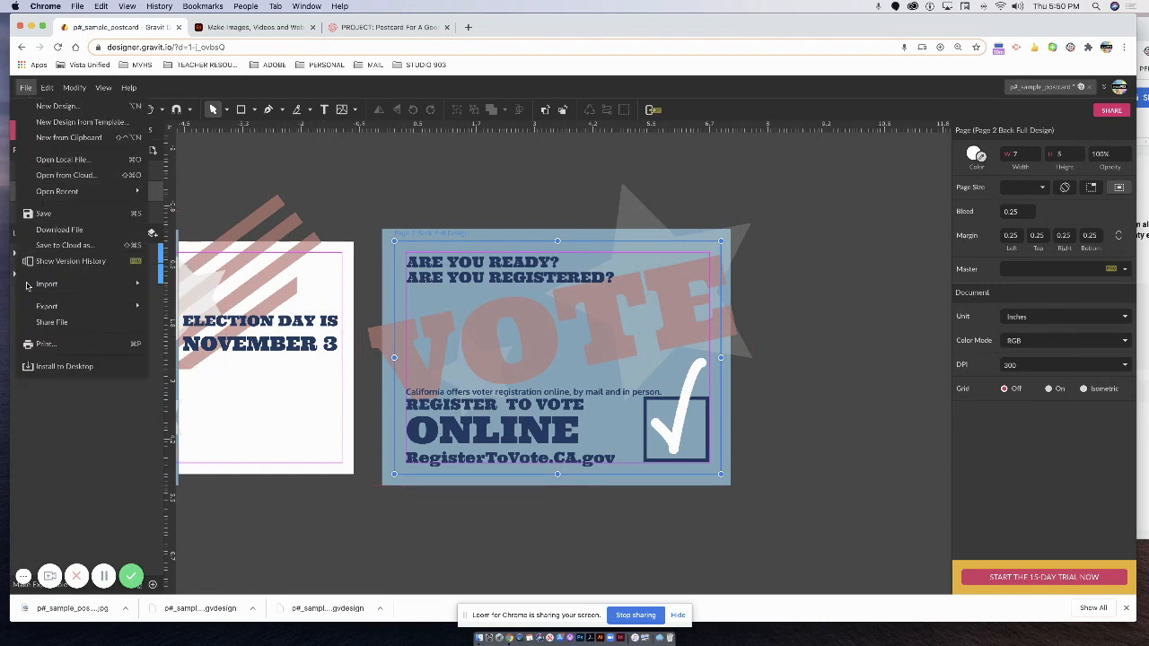
pyautogui.moveTo(40, 306)
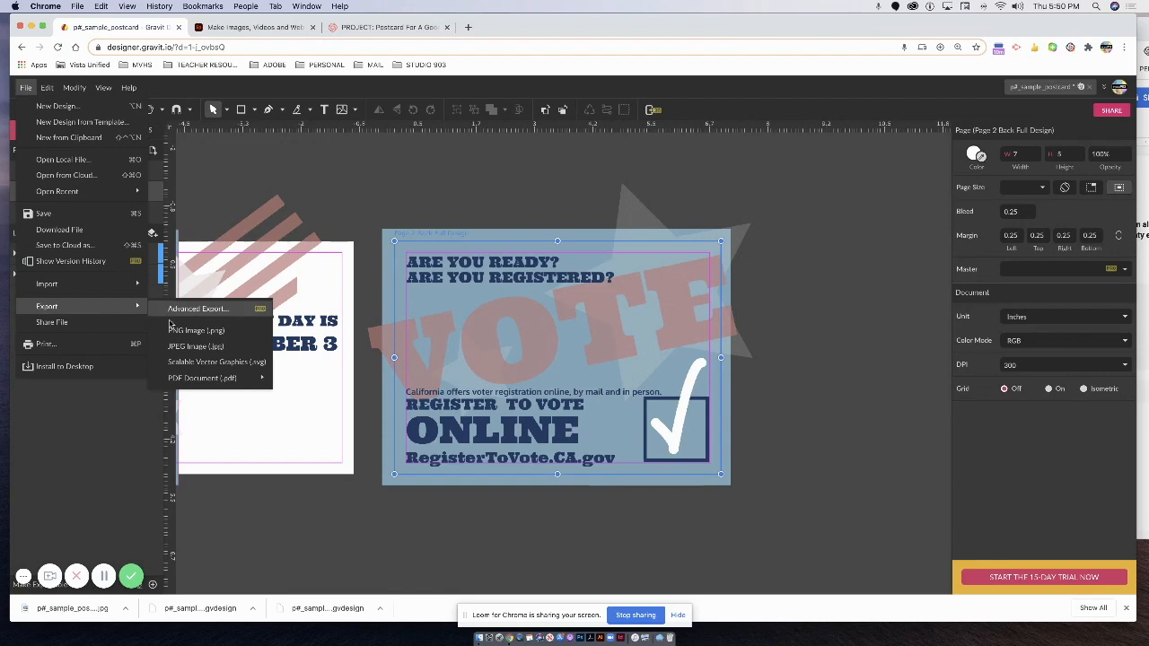
pyautogui.click(198, 346)
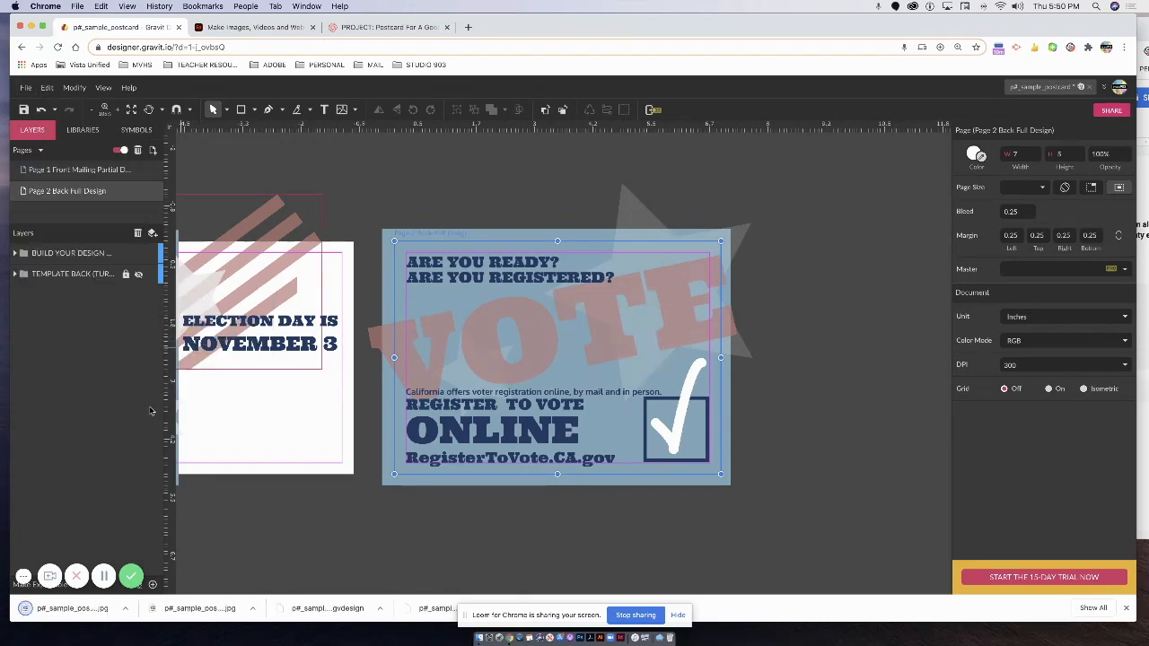
# In Downloads, rename the first postcard JPG to p#_sample_postcard FRONT.jpg.
pyautogui.click(478, 641)
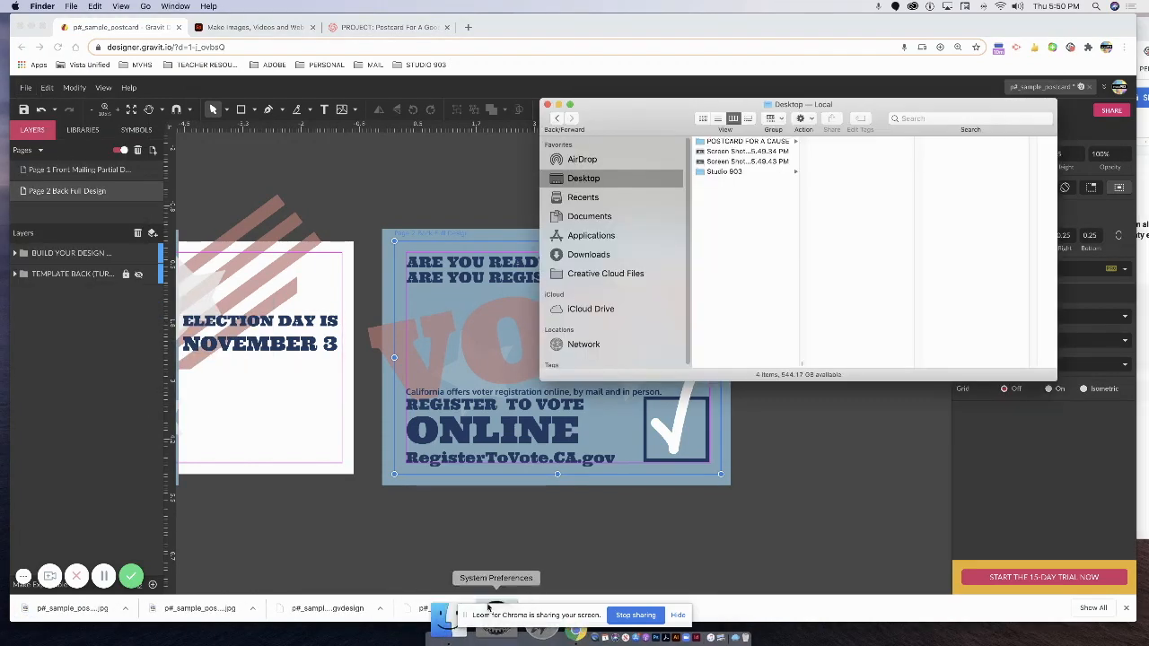
pyautogui.moveTo(716, 122); pyautogui.dragTo(667, 123)
pyautogui.click(537, 249)
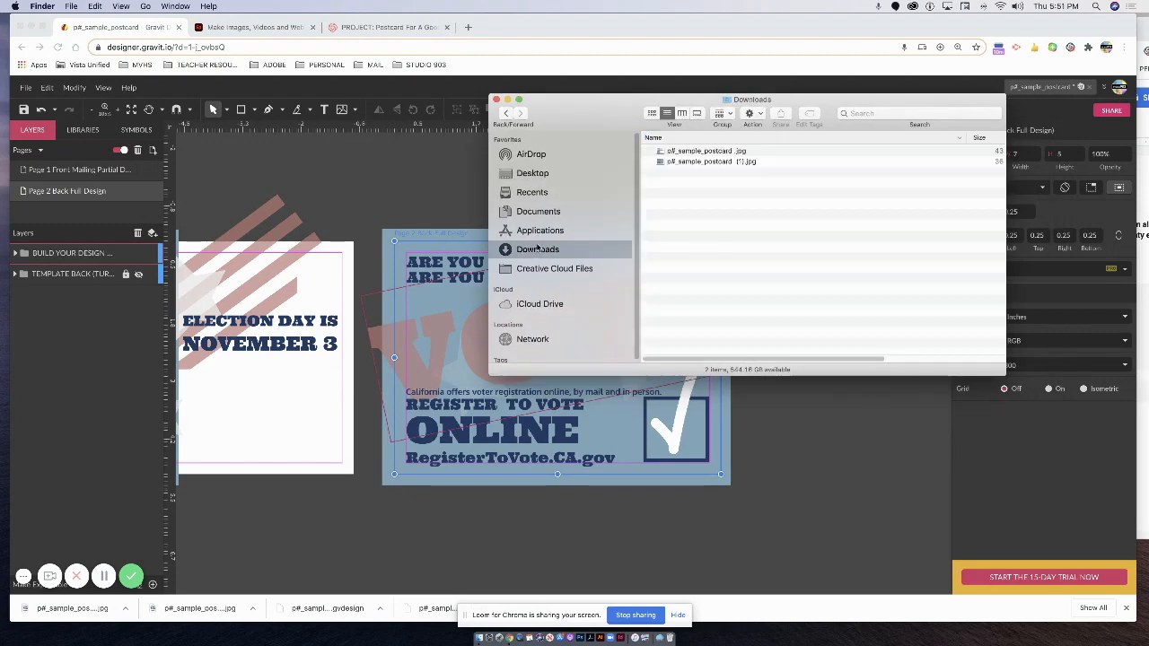
pyautogui.click(707, 158)
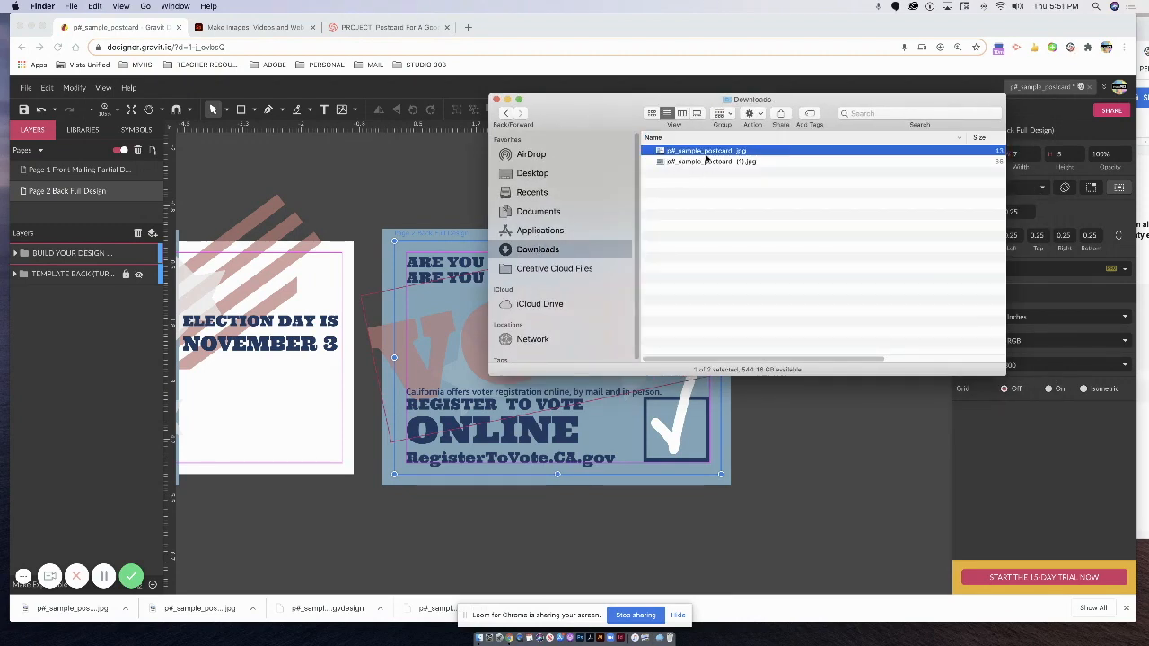
pyautogui.rightClick(707, 158)
pyautogui.click(726, 215)
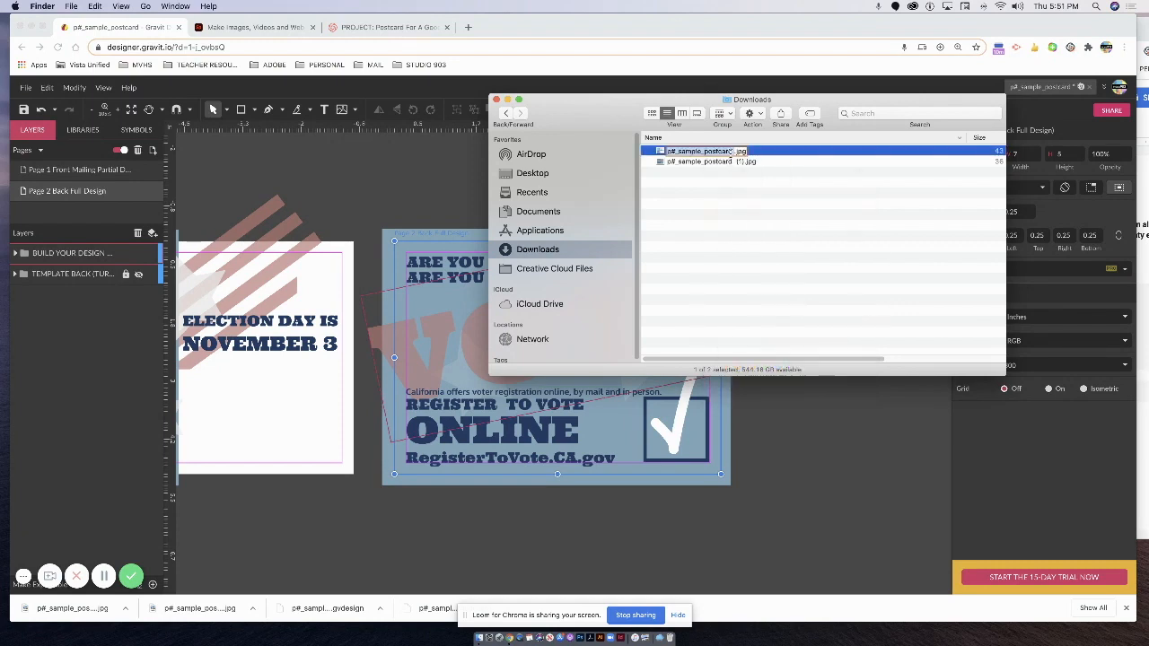
pyautogui.write('FRONT')
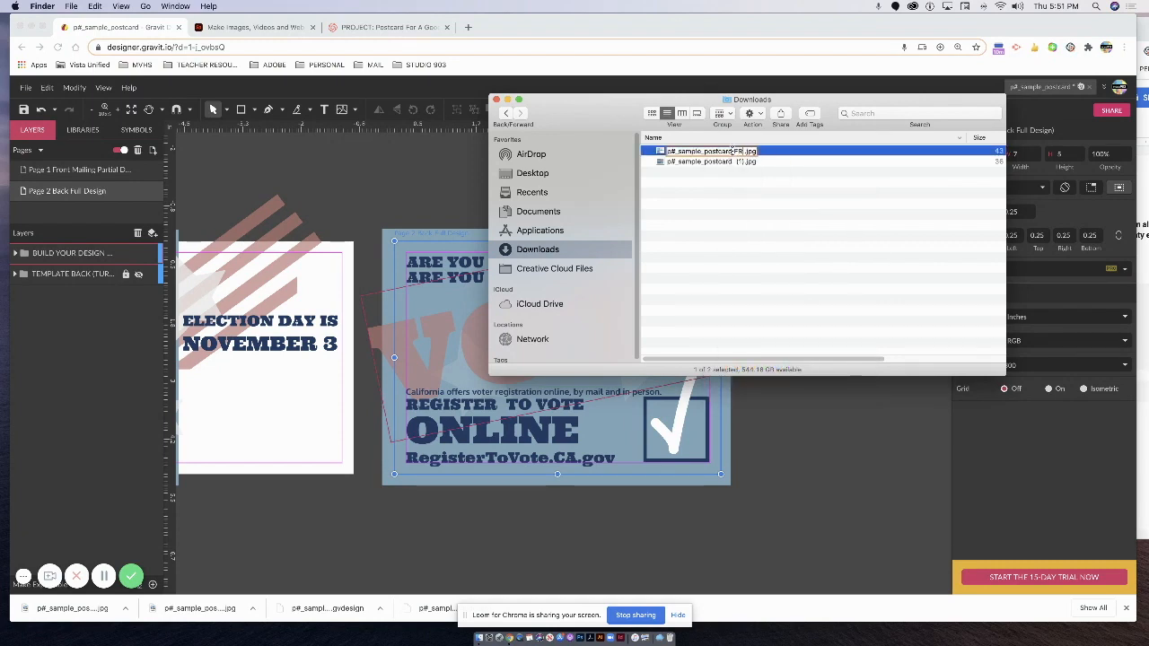
pyautogui.click(723, 161)
# Rename the second JPG to p#_sample_postcard BACK.jpg and open the FRONT image in Preview.
pyautogui.rightClick(726, 163)
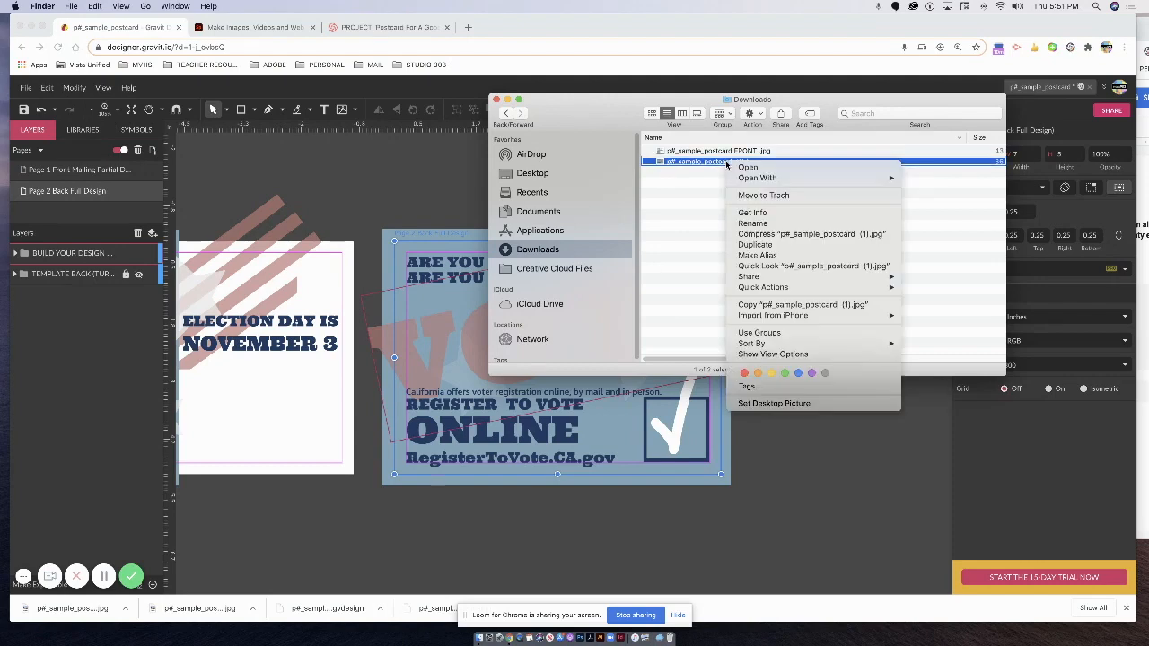
pyautogui.click(752, 222)
pyautogui.click(733, 162)
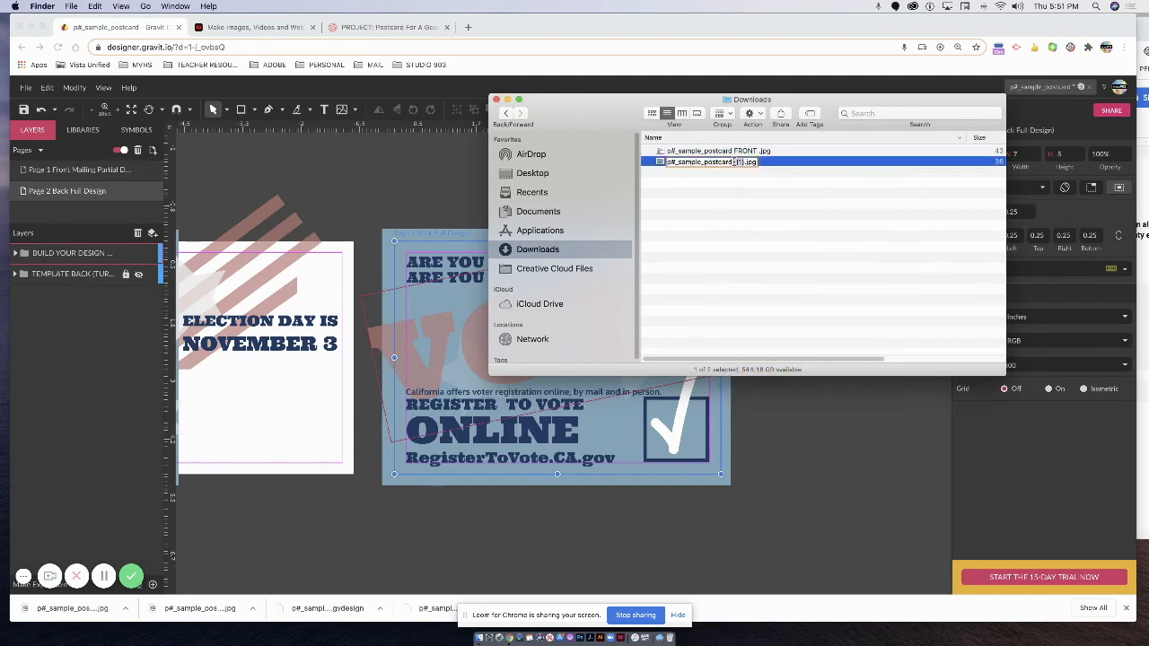
pyautogui.press('Delete')
pyautogui.press('Delete')
pyautogui.press('Delete')
pyautogui.press('Delete')
pyautogui.write('BACK')
pyautogui.press('Return')
pyautogui.doubleClick(684, 153)
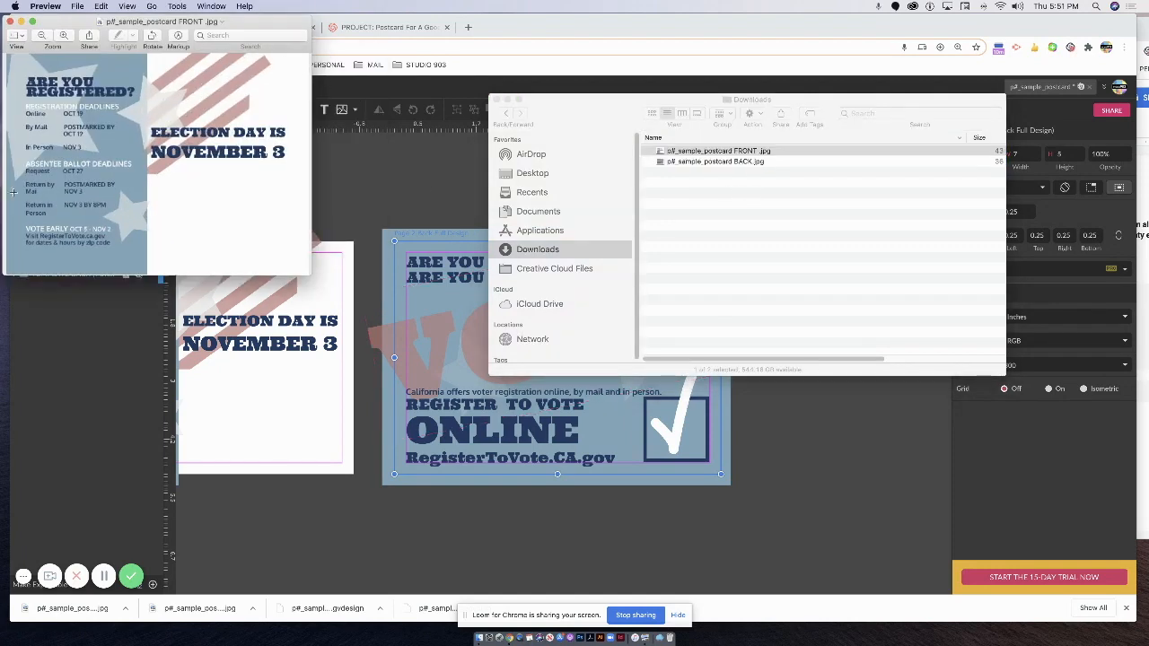
# Enlarge and inspect the FRONT and BACK postcard images in Preview, then close each.
pyautogui.moveTo(307, 271); pyautogui.dragTo(508, 359)
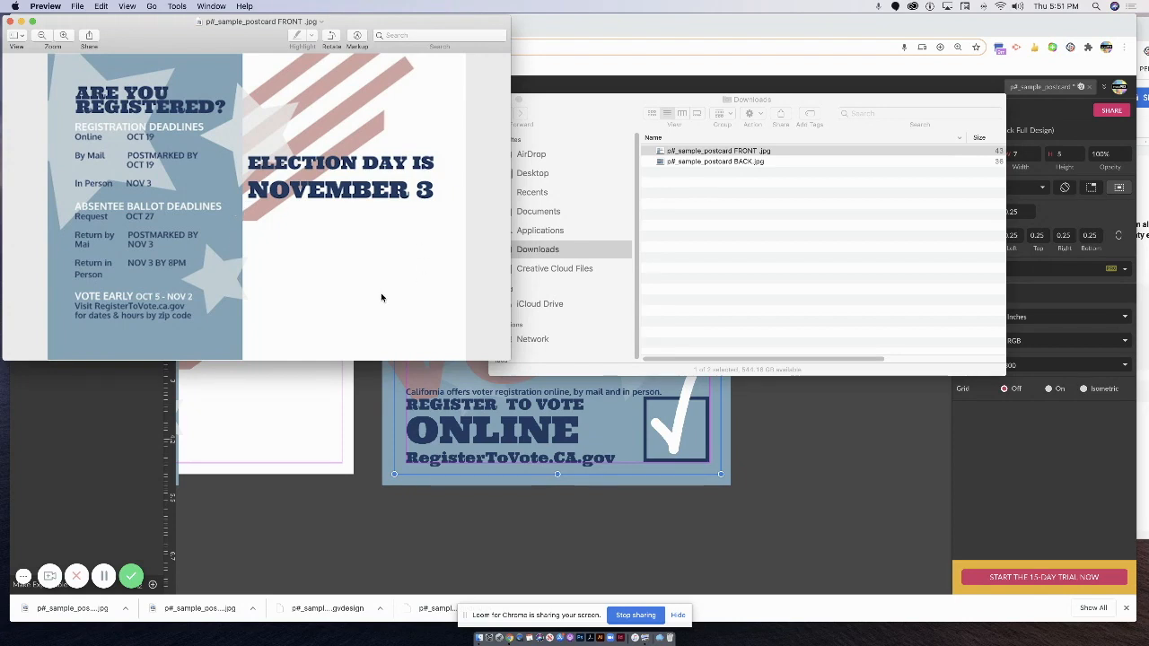
pyautogui.click(10, 21)
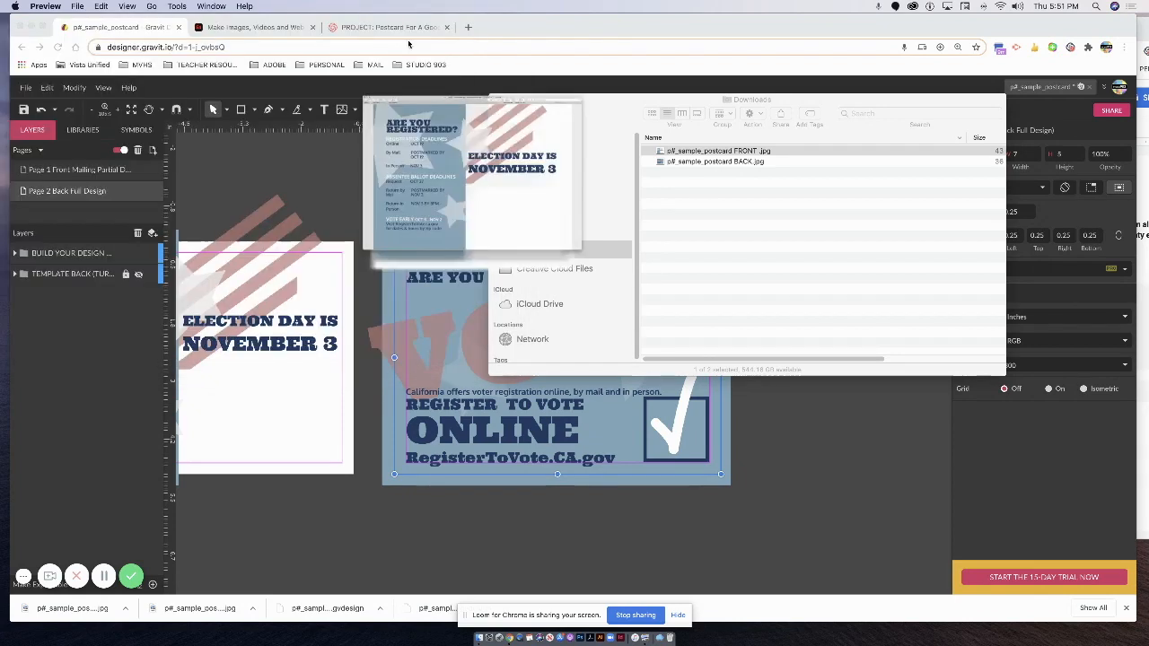
pyautogui.click(718, 162)
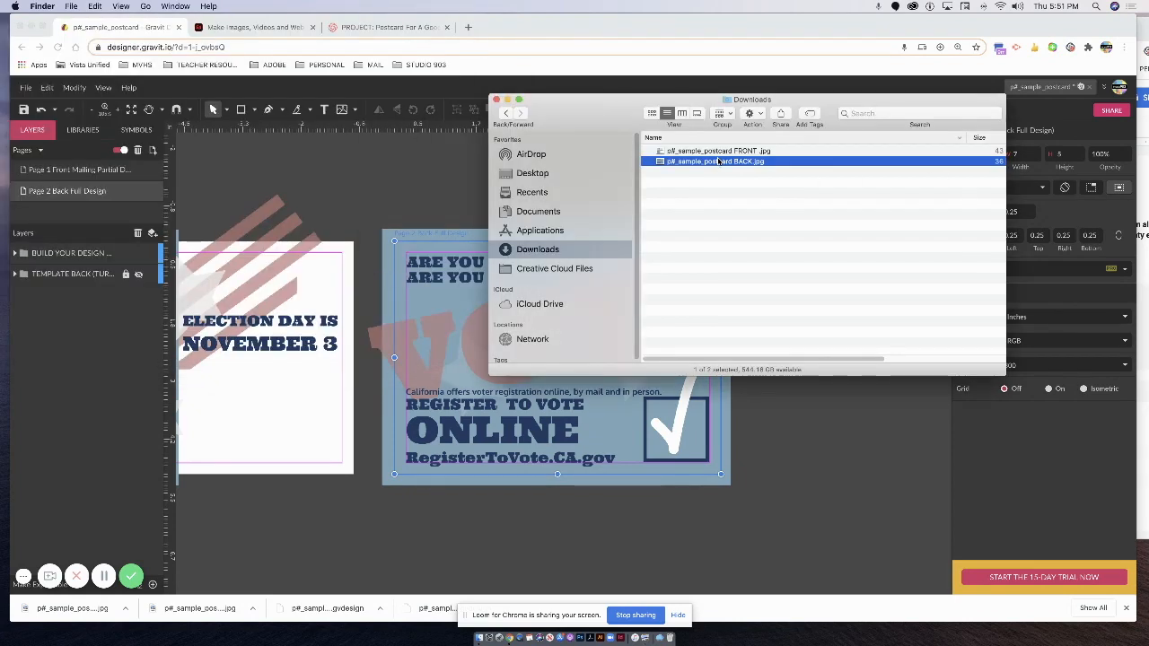
pyautogui.doubleClick(718, 162)
pyautogui.moveTo(306, 276); pyautogui.dragTo(566, 439)
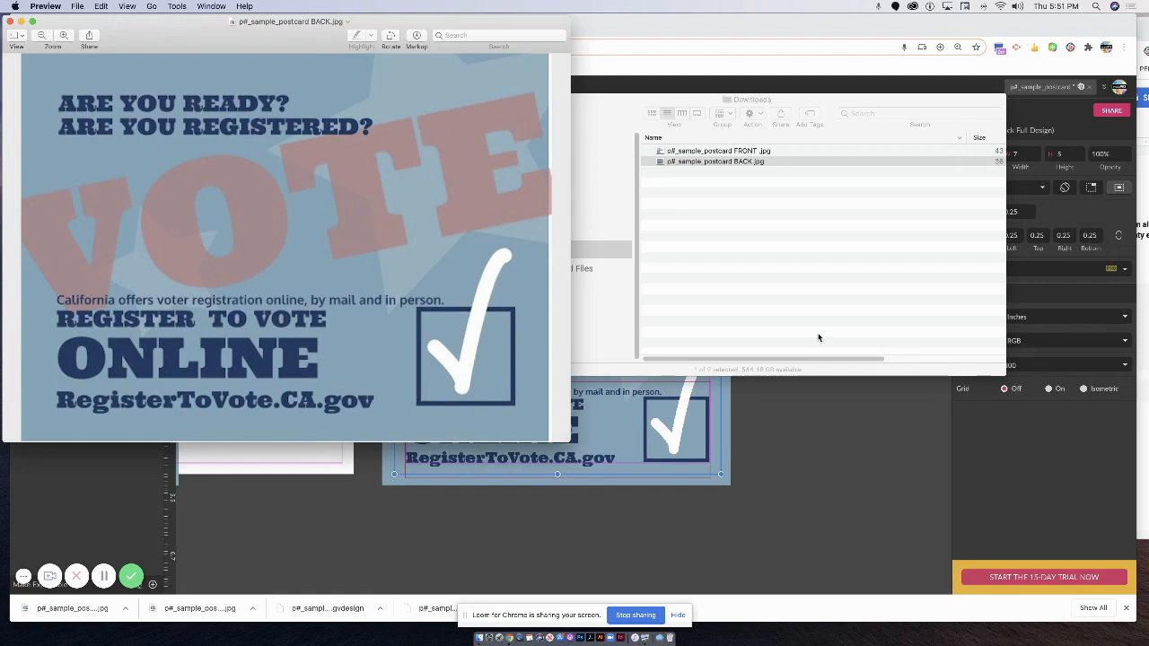
pyautogui.moveTo(148, 38); pyautogui.dragTo(151, 35)
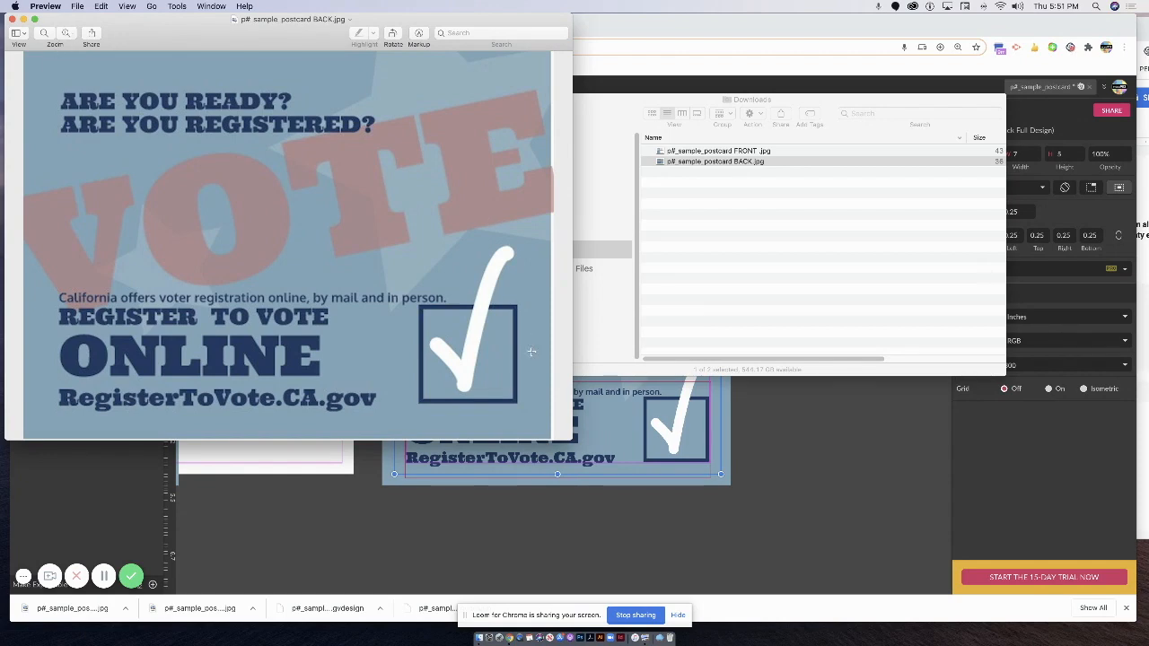
pyautogui.moveTo(573, 441); pyautogui.dragTo(685, 493)
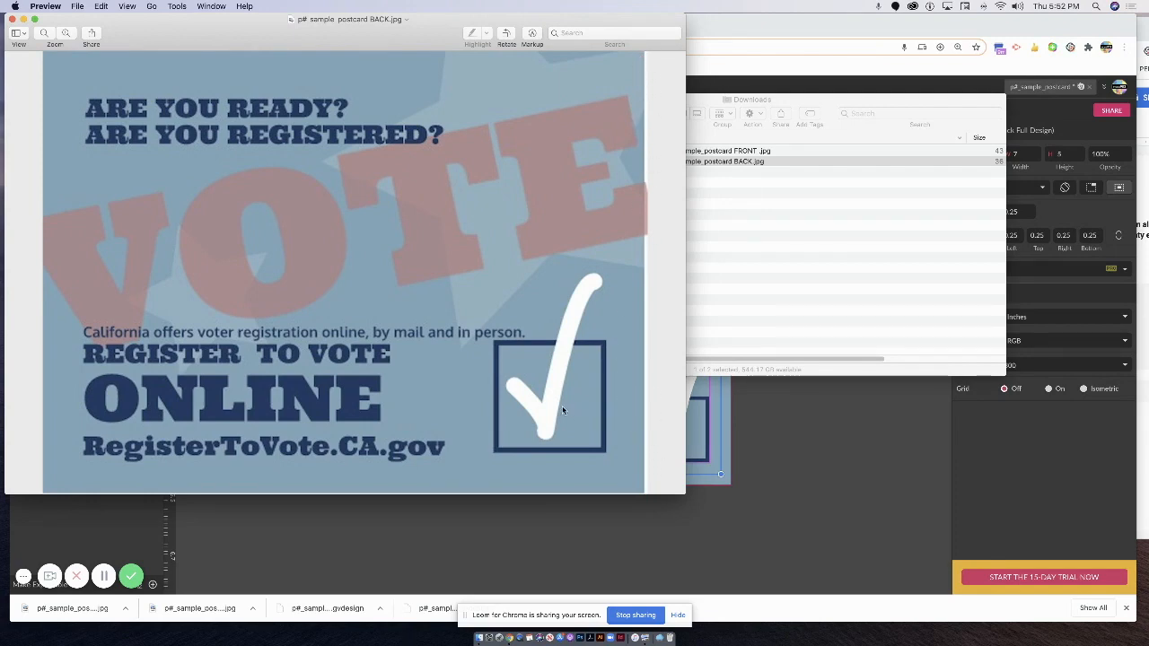
pyautogui.click(11, 19)
pyautogui.click(717, 451)
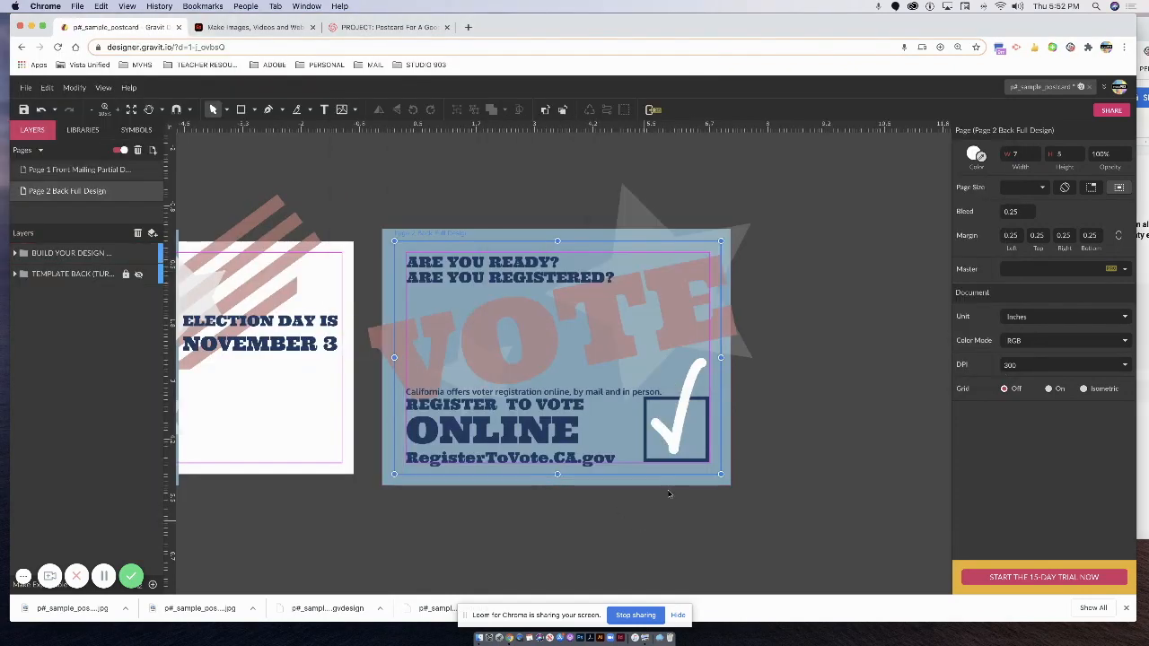
# Narrow the back page's blue background rectangle to 7.57 wide.
pyautogui.click(718, 451)
pyautogui.moveTo(737, 353); pyautogui.dragTo(736, 355)
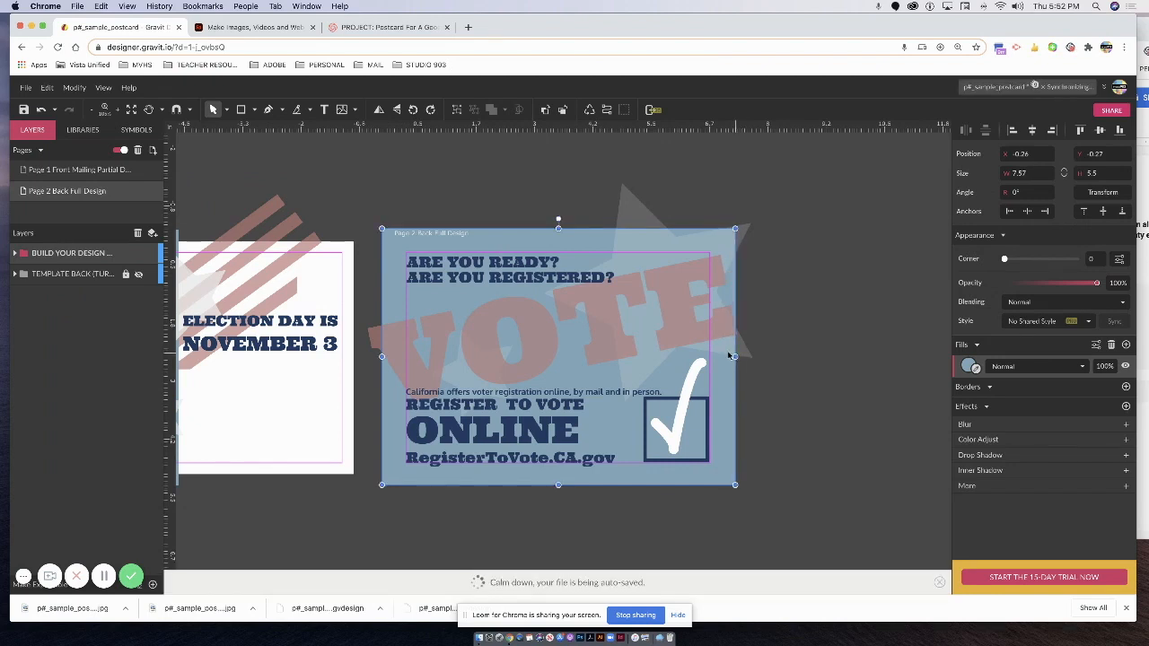
pyautogui.click(805, 348)
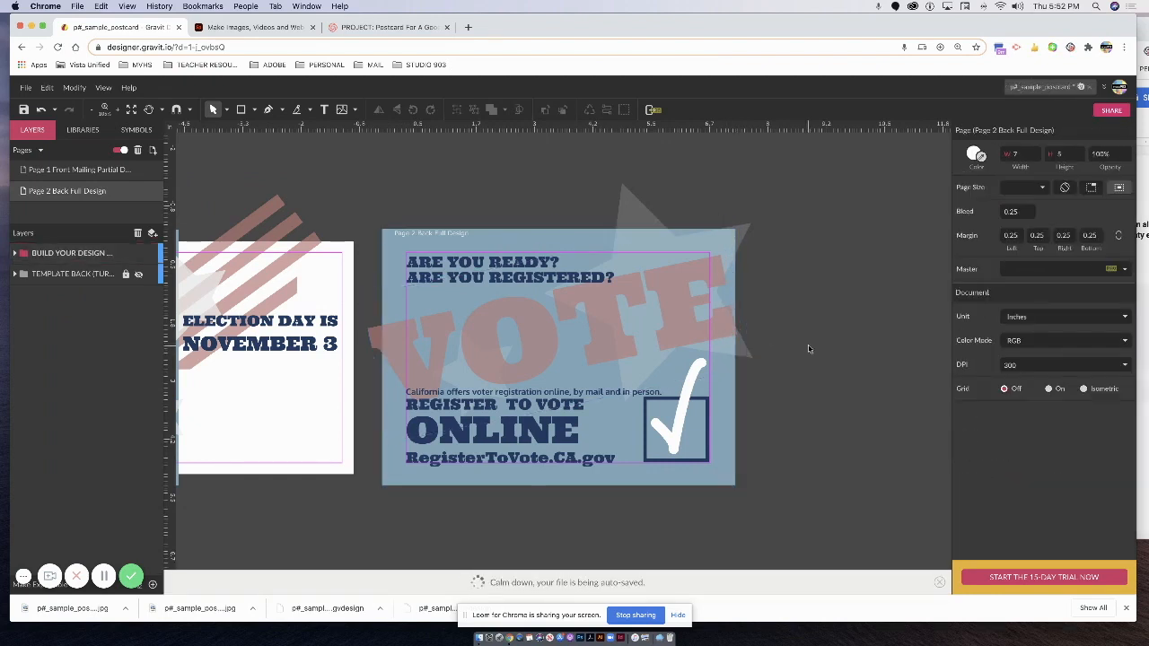
# Export the back design as a new JPEG and view it in Downloads.
pyautogui.click(75, 5)
pyautogui.click(54, 6)
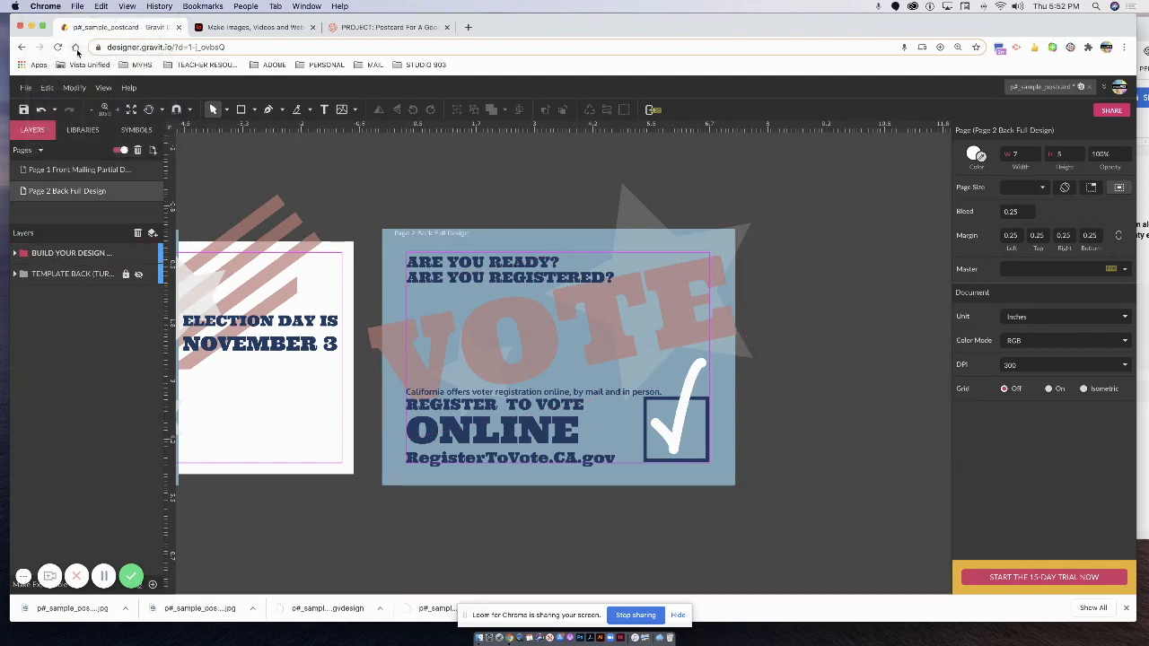
pyautogui.click(26, 87)
pyautogui.moveTo(45, 309)
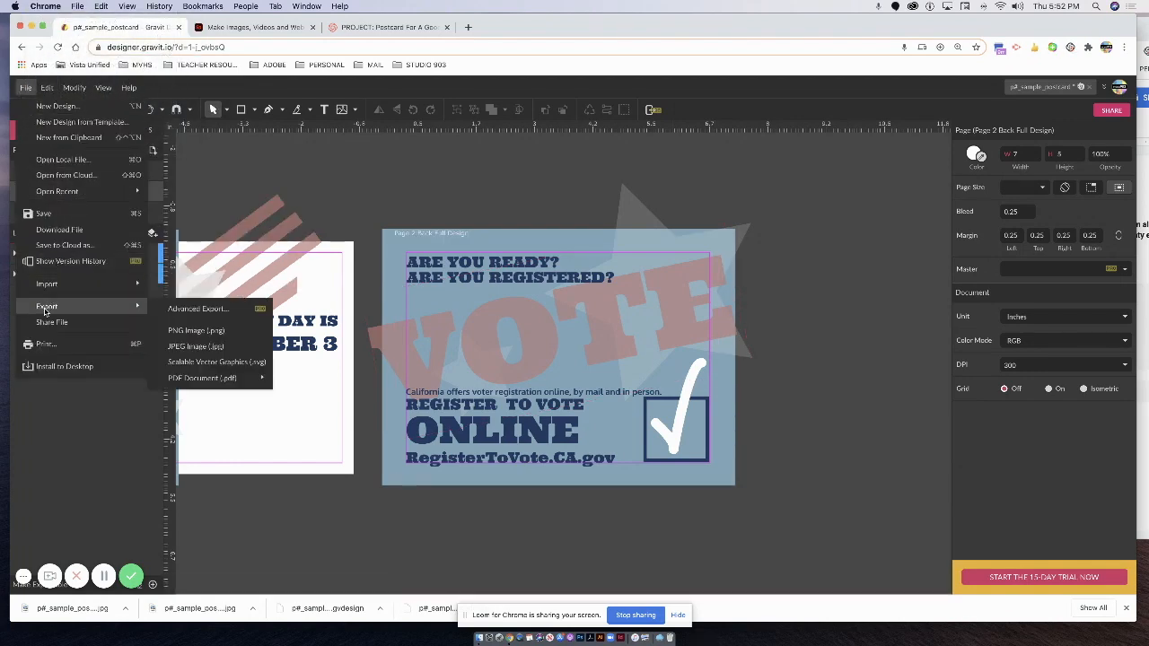
pyautogui.click(188, 346)
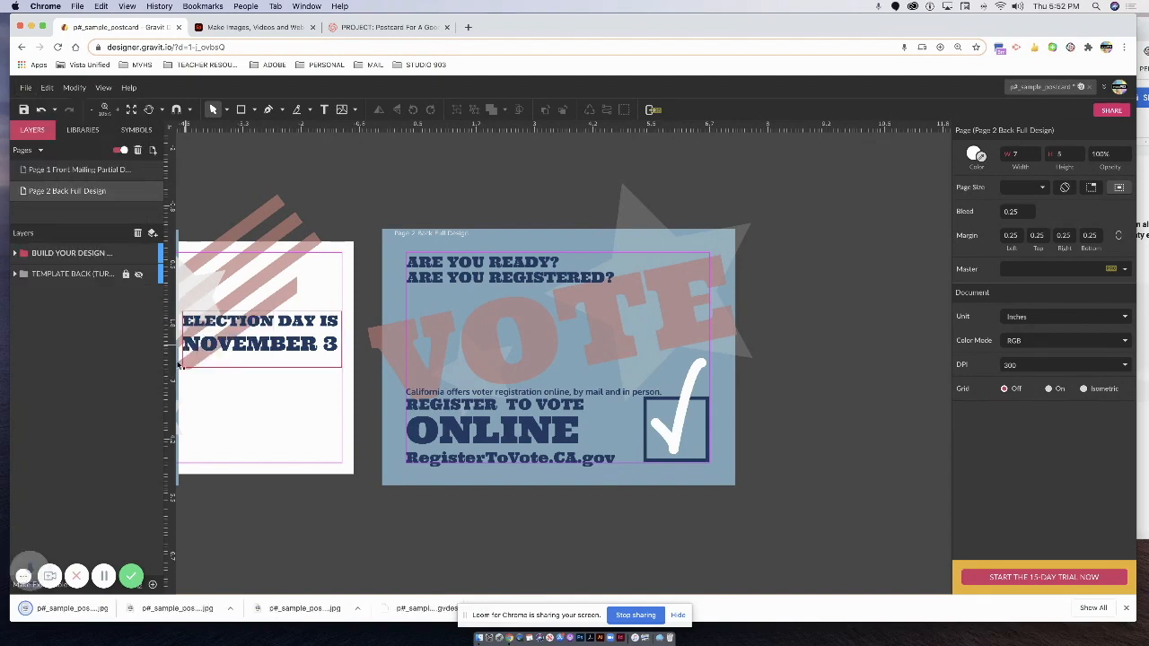
pyautogui.click(480, 638)
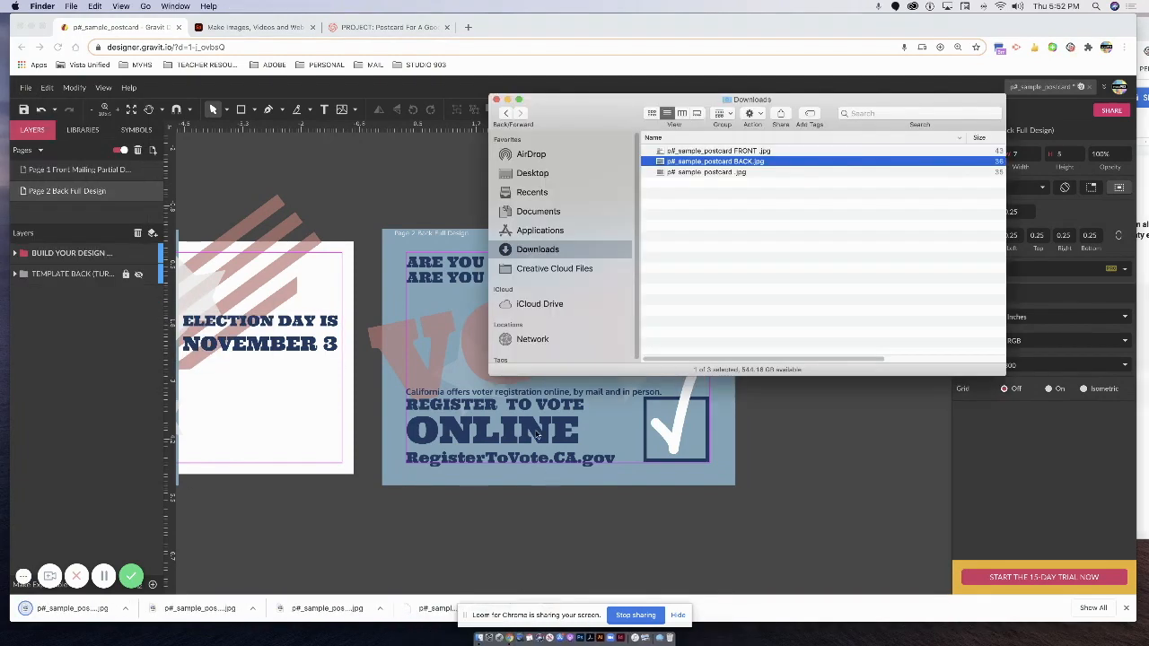
# Open the new export and the old BACK JPG in Preview to compare them.
pyautogui.doubleClick(725, 174)
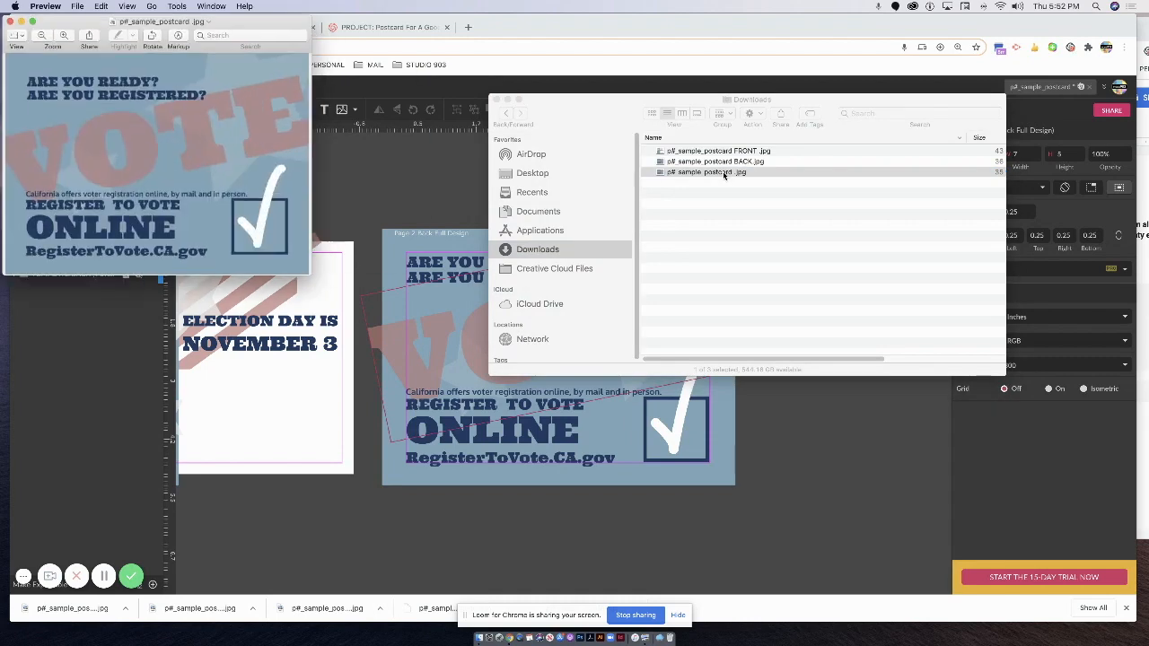
pyautogui.moveTo(311, 283); pyautogui.dragTo(505, 376)
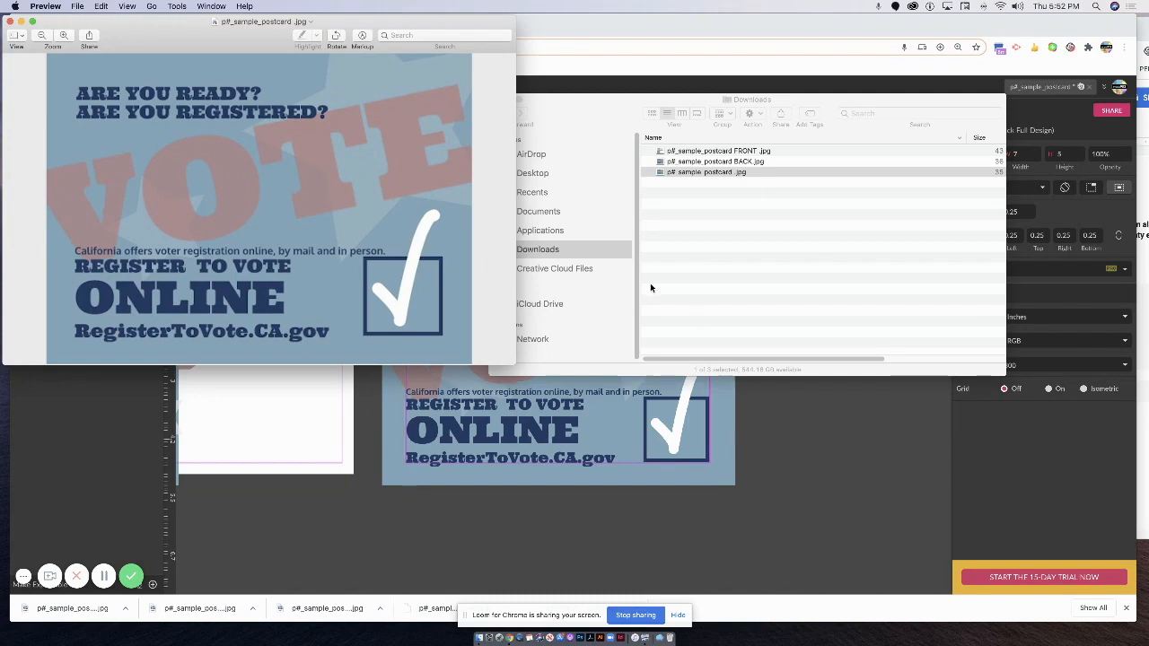
pyautogui.doubleClick(698, 162)
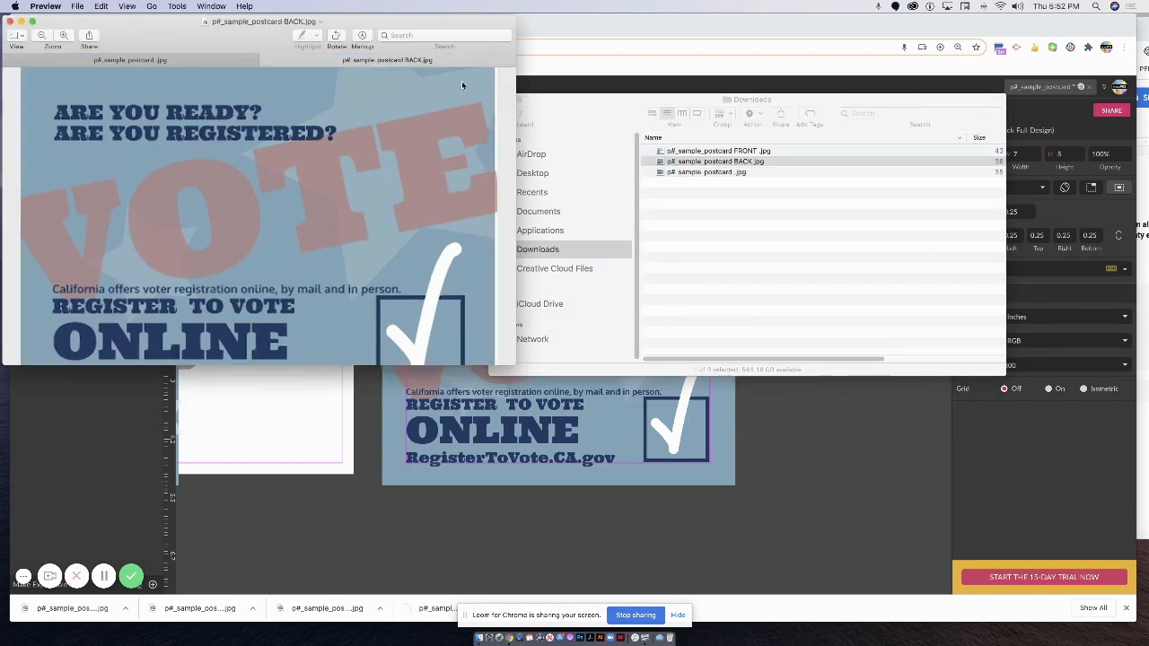
pyautogui.moveTo(458, 25); pyautogui.dragTo(538, 81)
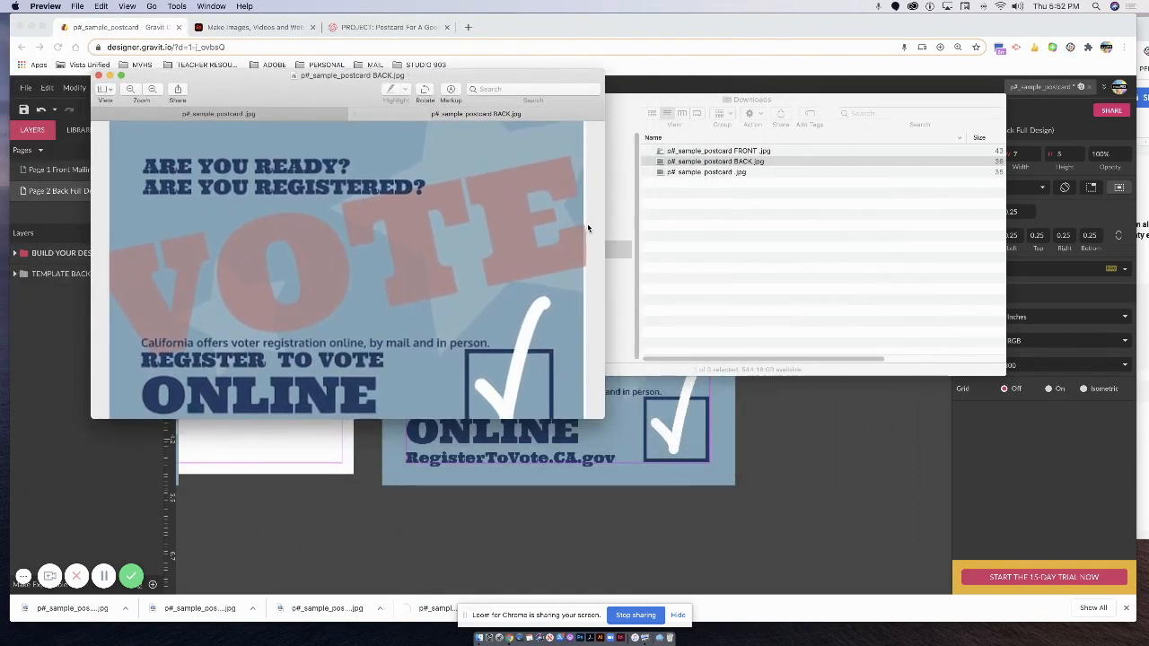
pyautogui.click(208, 114)
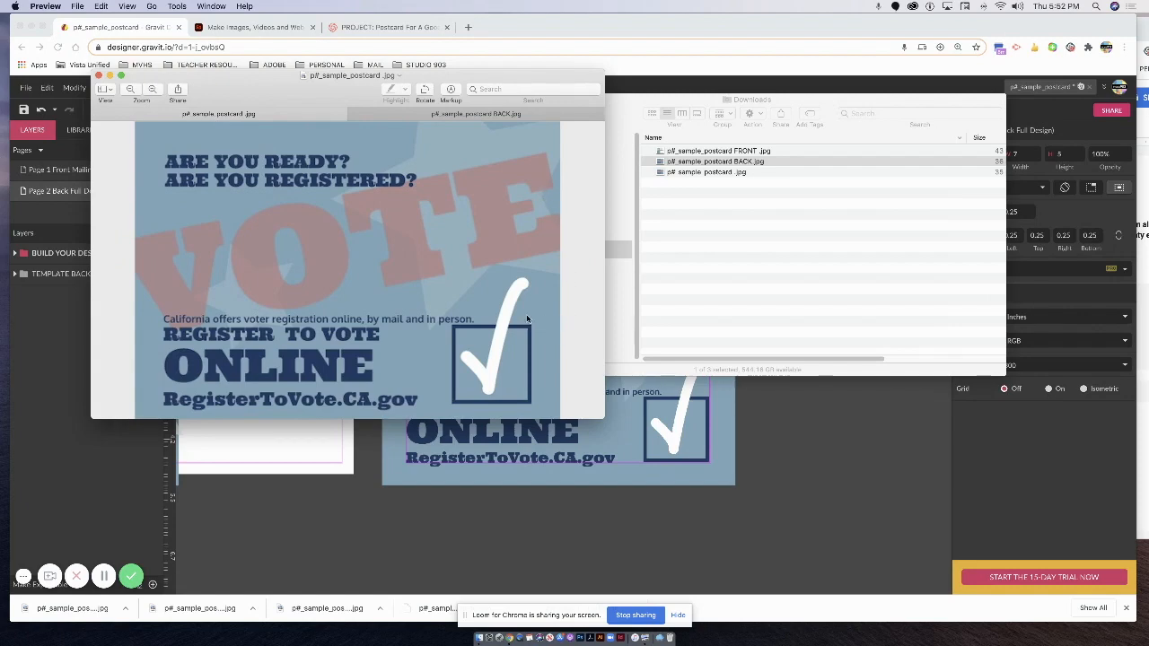
pyautogui.click(99, 76)
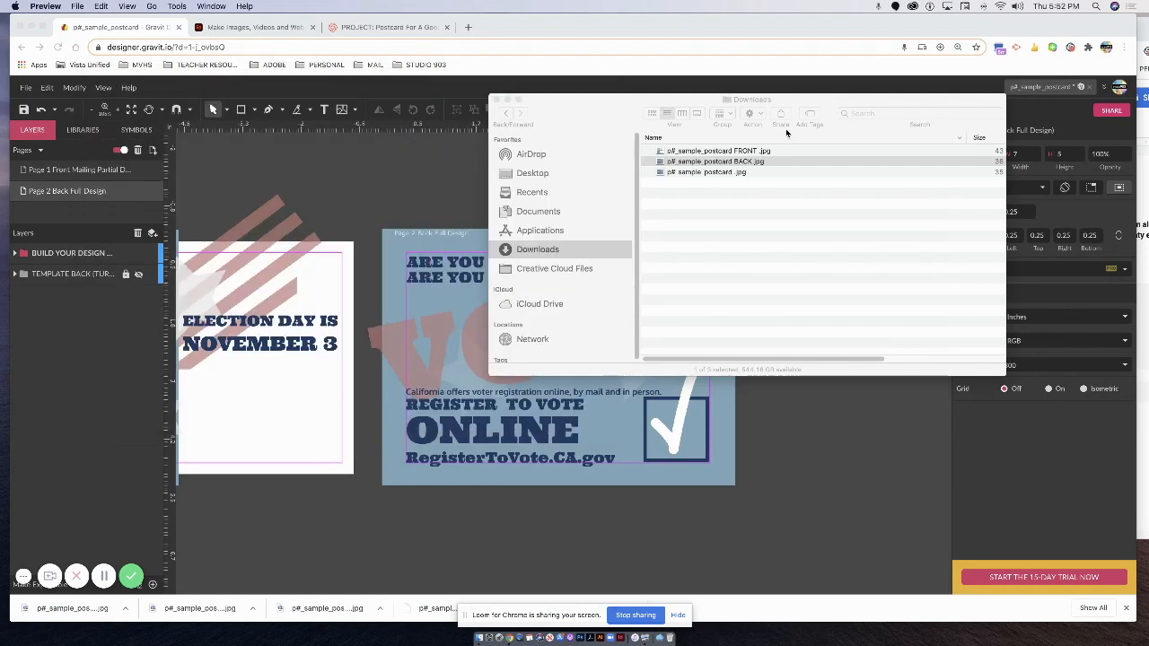
# Trash the old BACK JPG, rename the new export p#_sample_postcard BACK.jpg, and move FRONT and BACK together.
pyautogui.rightClick(736, 166)
pyautogui.click(758, 196)
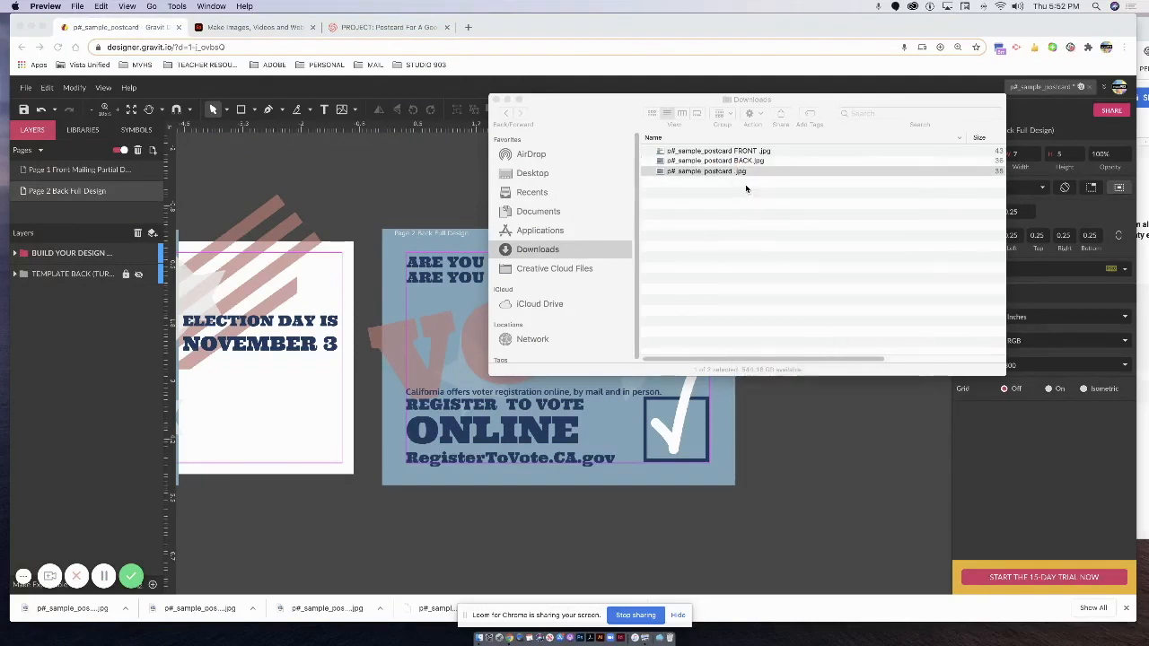
pyautogui.rightClick(722, 164)
pyautogui.click(747, 222)
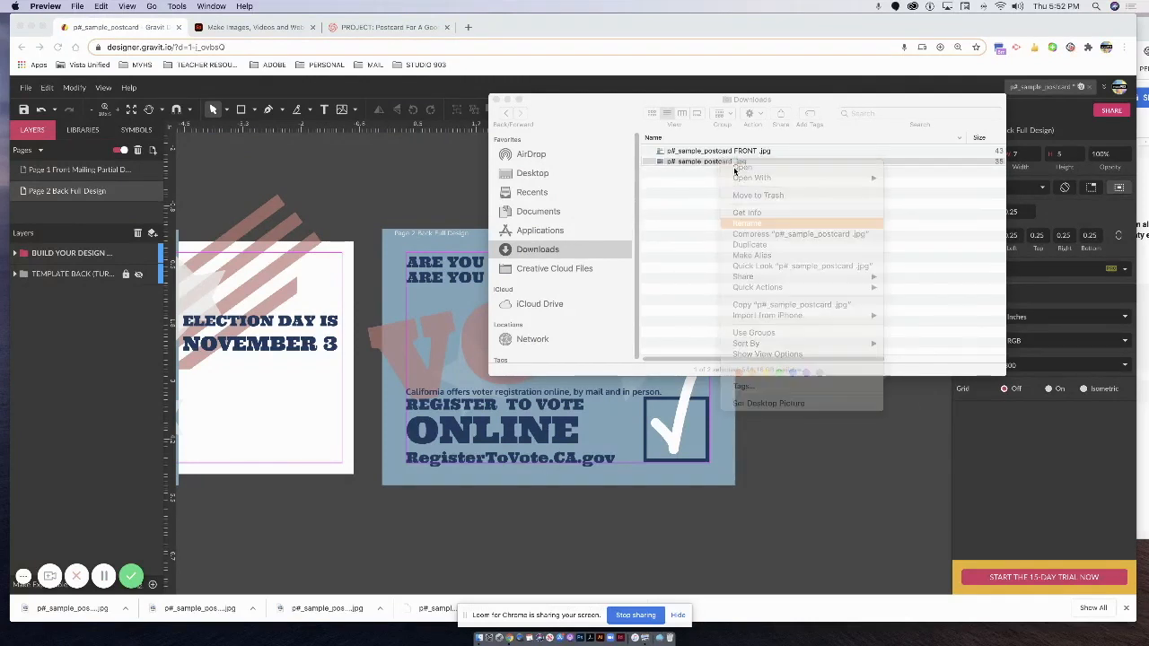
pyautogui.click(734, 162)
pyautogui.write('BACK')
pyautogui.press('Return')
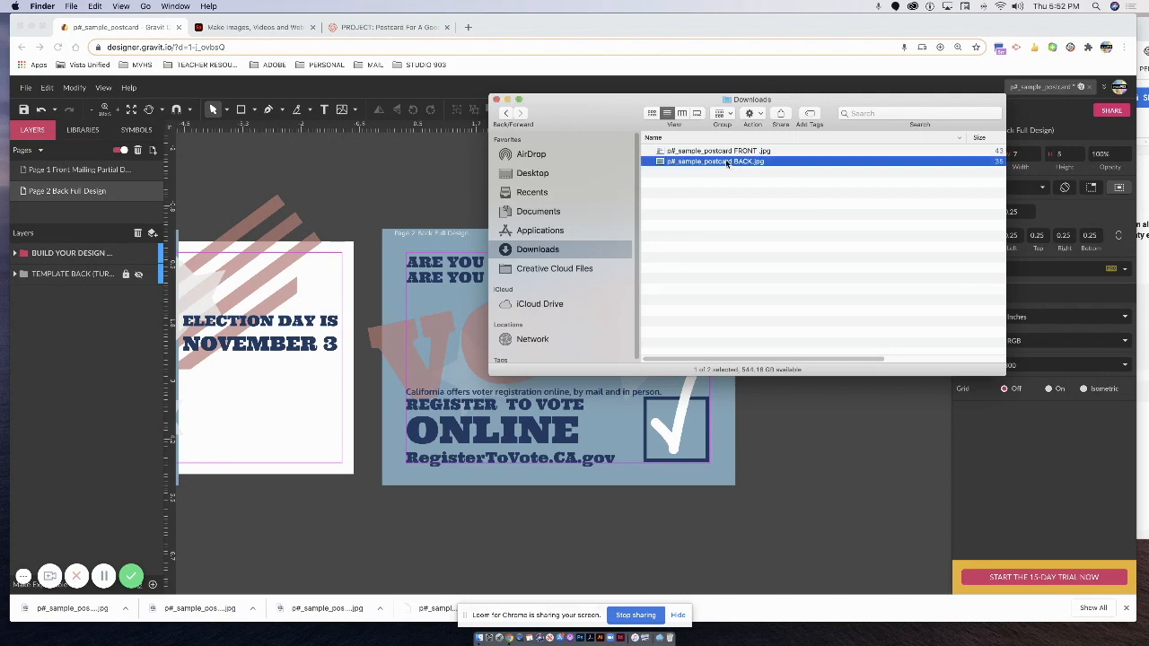
pyautogui.keyDown('shift'); pyautogui.click(717, 151); pyautogui.keyUp('shift')
pyautogui.moveTo(717, 151); pyautogui.dragTo(692, 139)
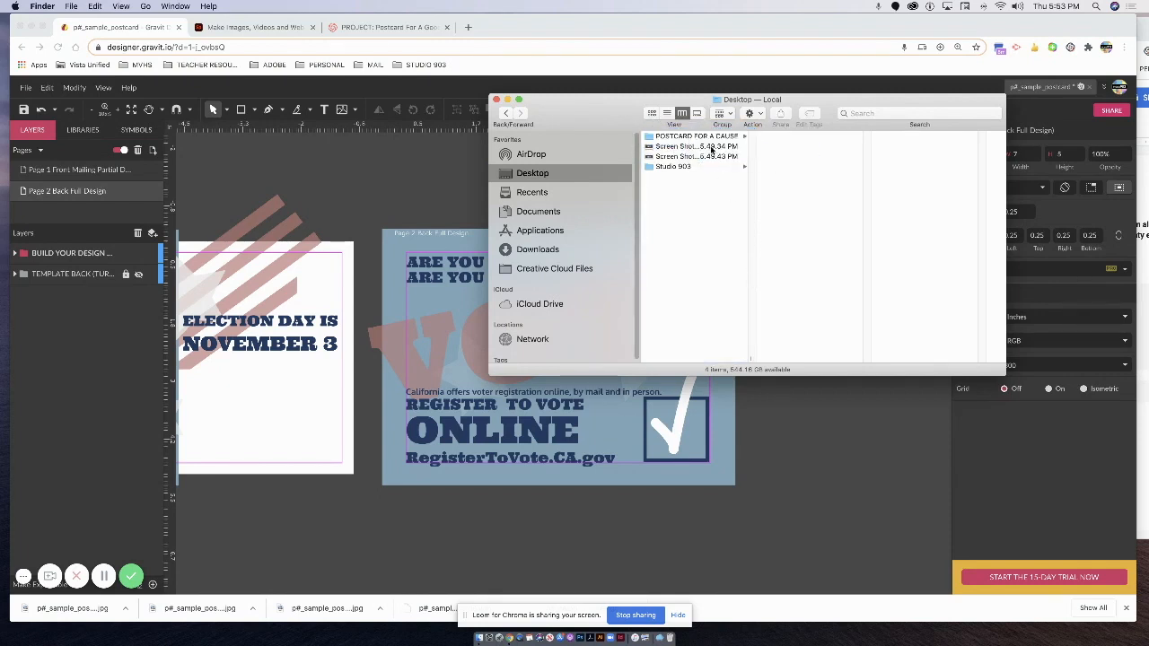
# Move both desktop screenshots to the Trash.
pyautogui.click(711, 147)
pyautogui.click(706, 157)
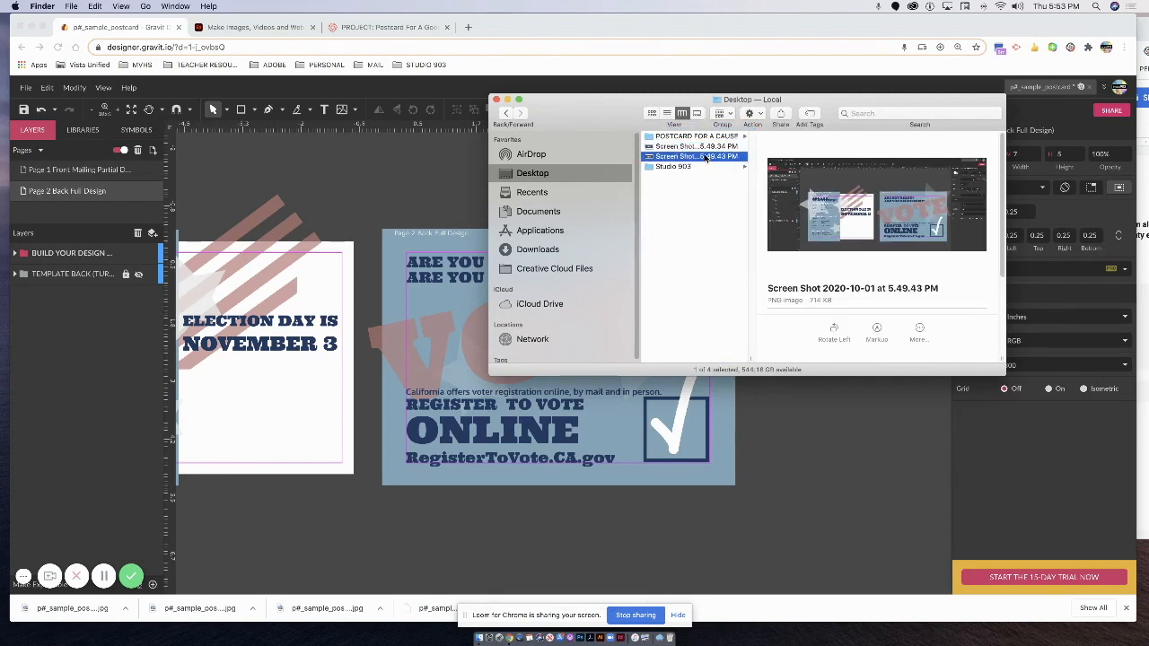
pyautogui.click(709, 148)
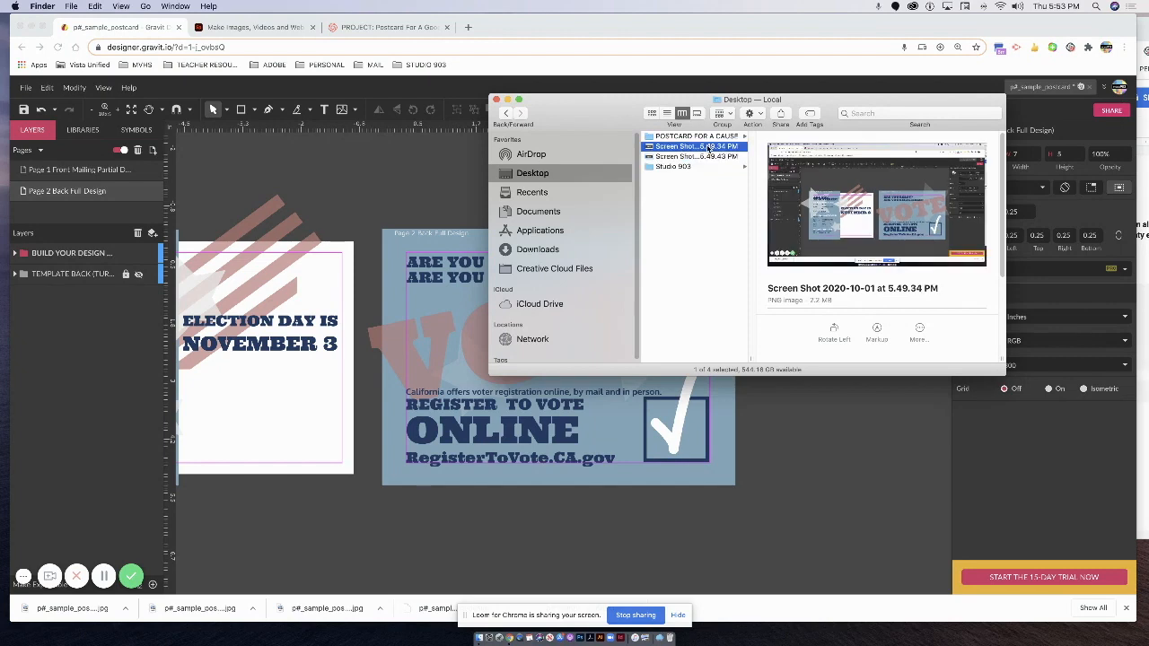
pyautogui.press('super+BackSpace')
pyautogui.rightClick(710, 147)
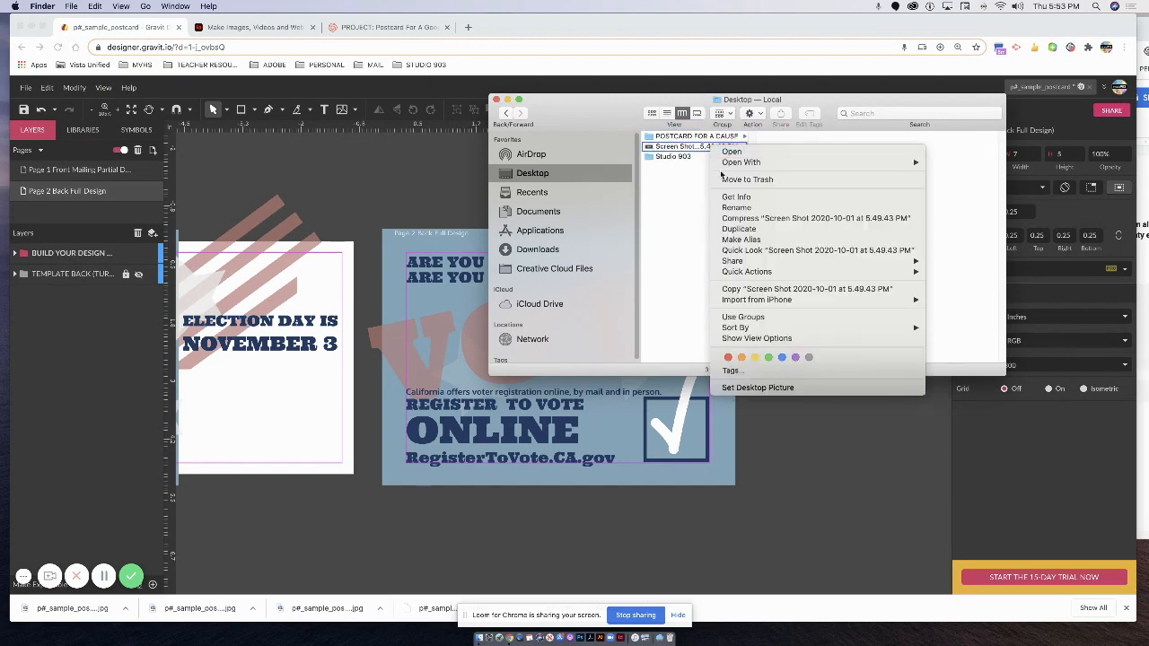
pyautogui.click(740, 179)
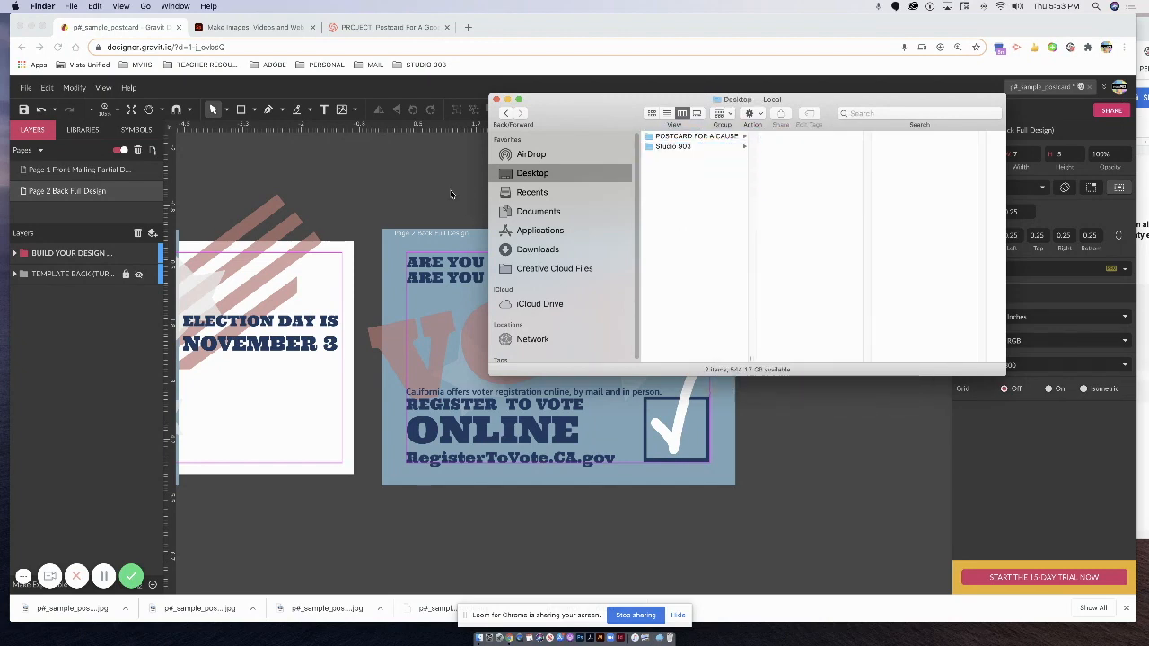
pyautogui.click(451, 194)
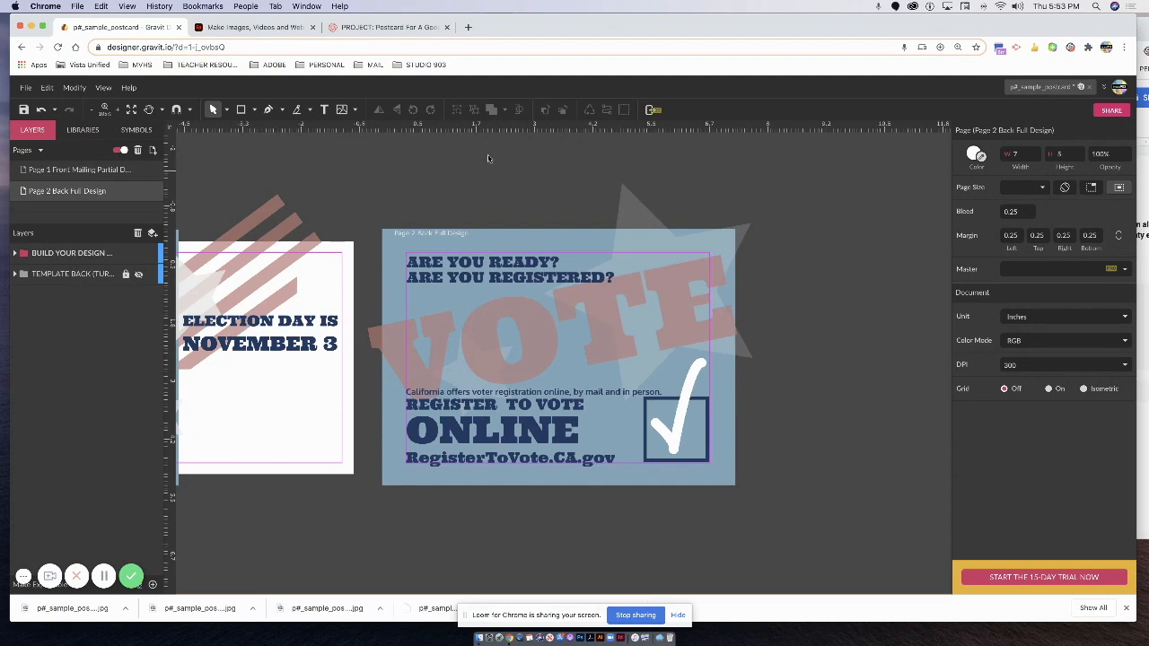
# Return to Adobe Spark Page and open the STUDIO 903 portfolio project for editing.
pyautogui.click(278, 29)
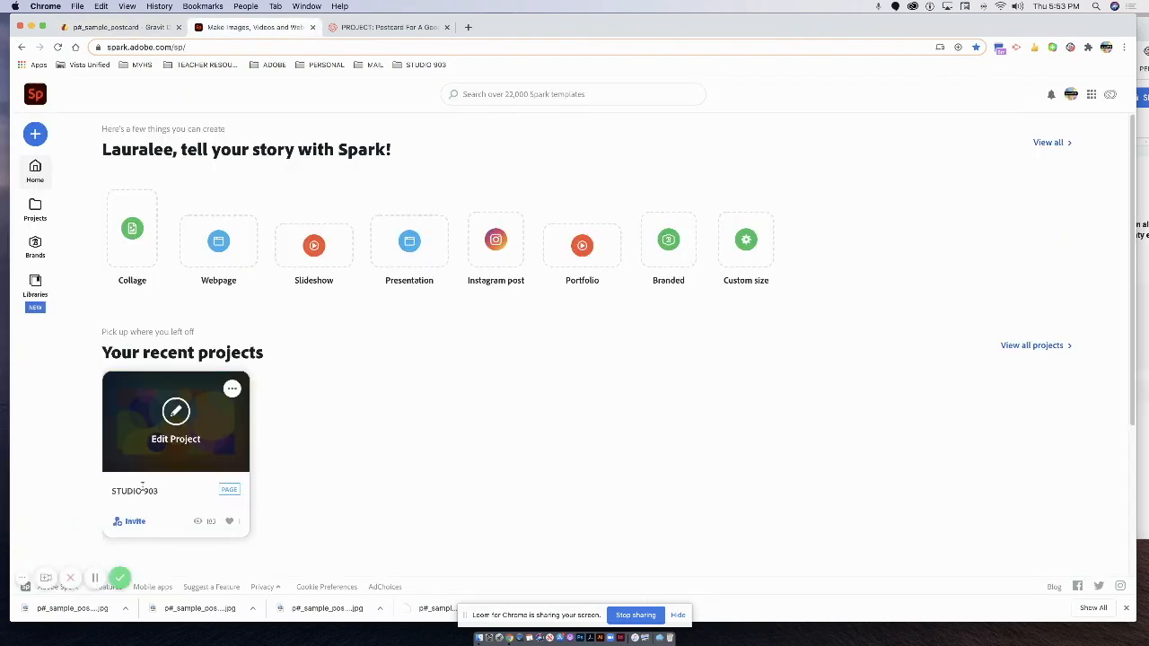
pyautogui.click(178, 446)
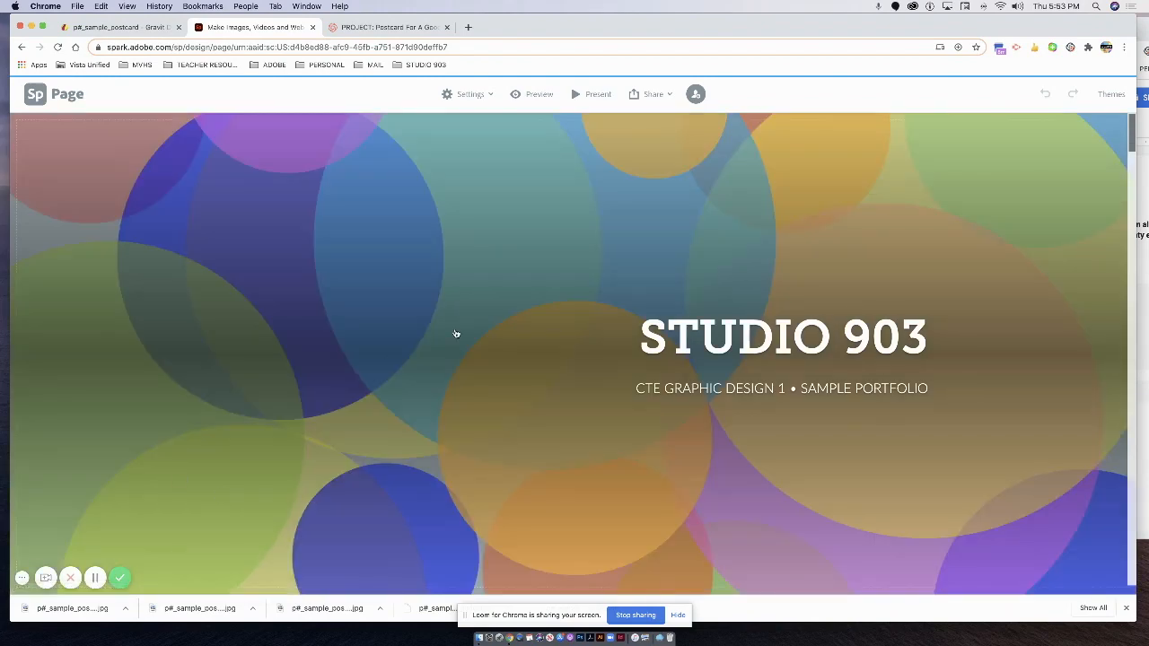
pyautogui.scroll(-5, 503, 319)
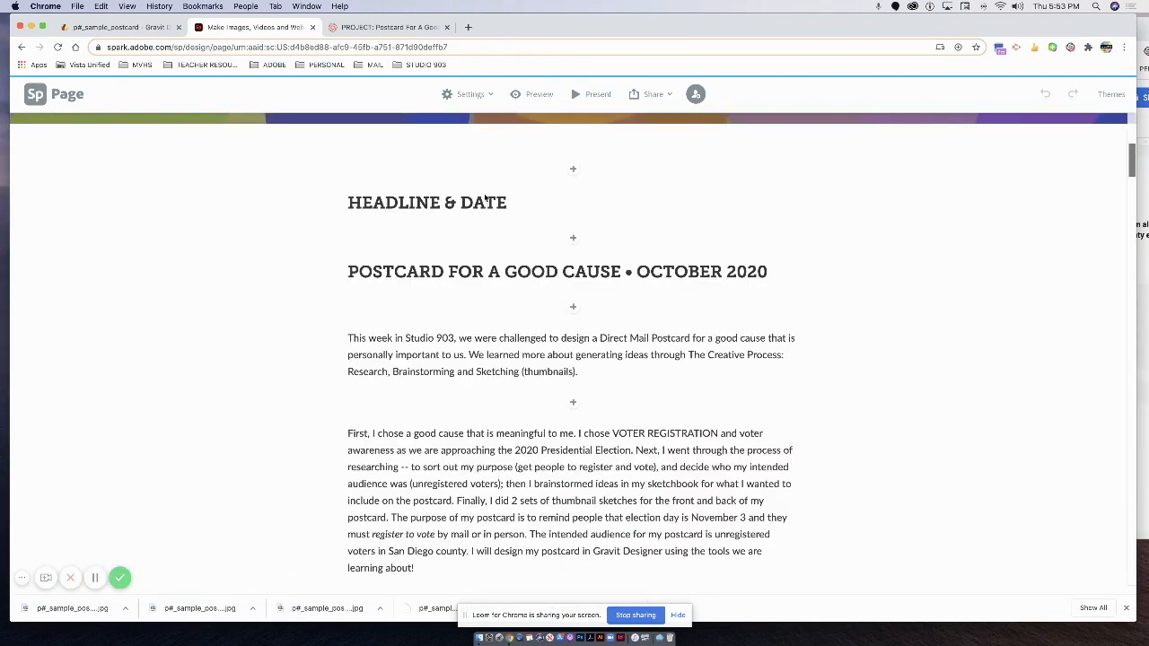
# Delete the HEADLINE & DATE placeholder heading above the postcard section.
pyautogui.moveTo(508, 203); pyautogui.dragTo(309, 199)
pyautogui.press('BackSpace')
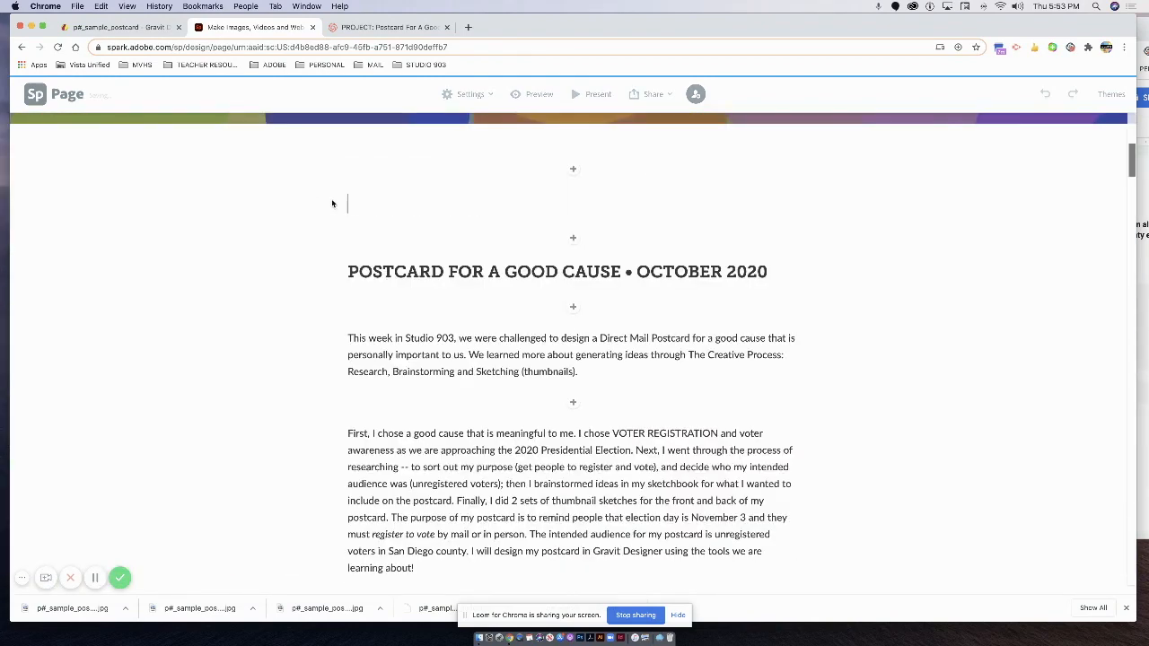
pyautogui.scroll(-1, 611, 321)
pyautogui.scroll(1, 608, 314)
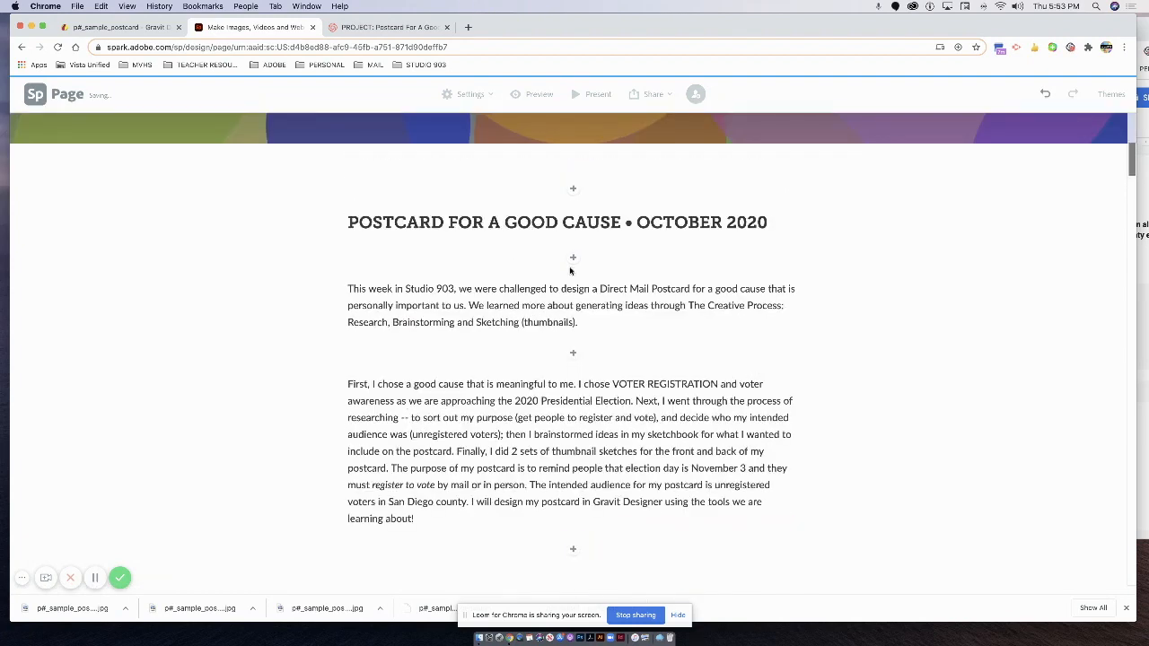
pyautogui.moveTo(374, 224); pyautogui.dragTo(612, 224)
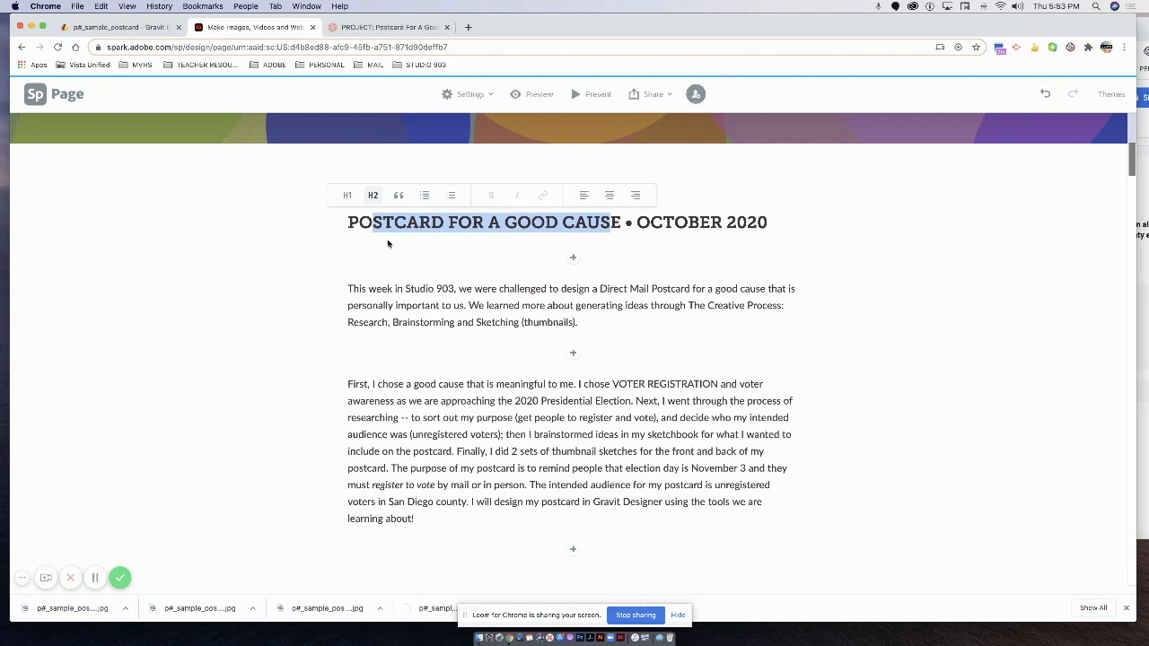
pyautogui.scroll(-15, 499, 461)
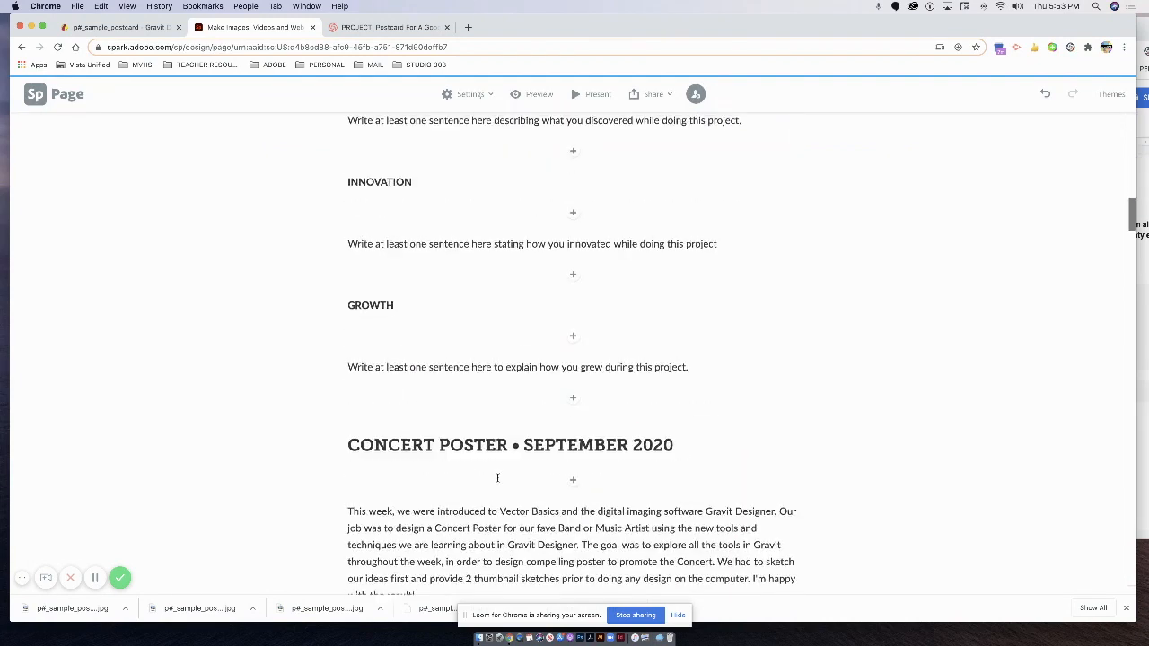
pyautogui.scroll(6, 497, 478)
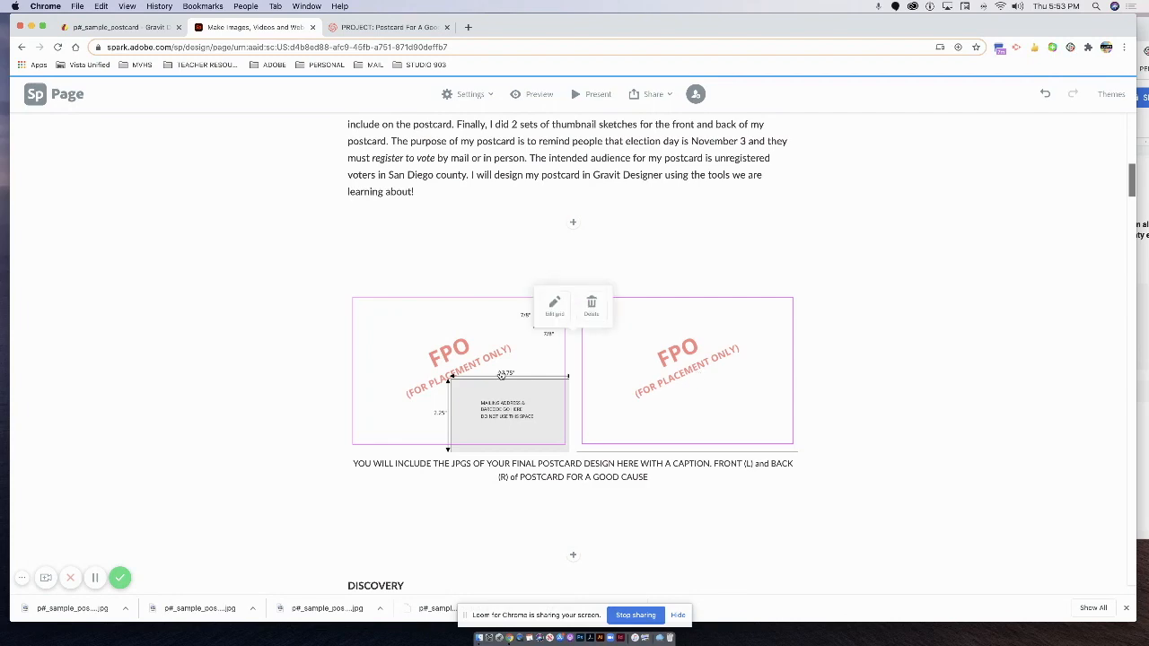
# Delete the entire FPO placeholder photo grid.
pyautogui.click(602, 311)
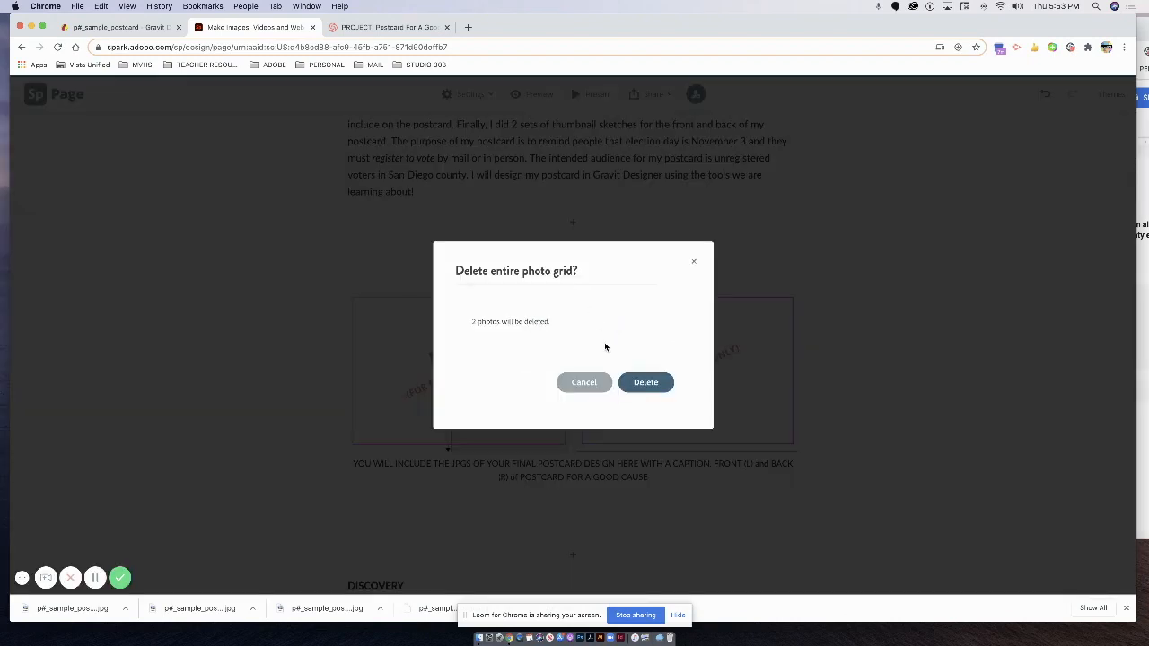
pyautogui.click(646, 383)
pyautogui.scroll(5, 503, 384)
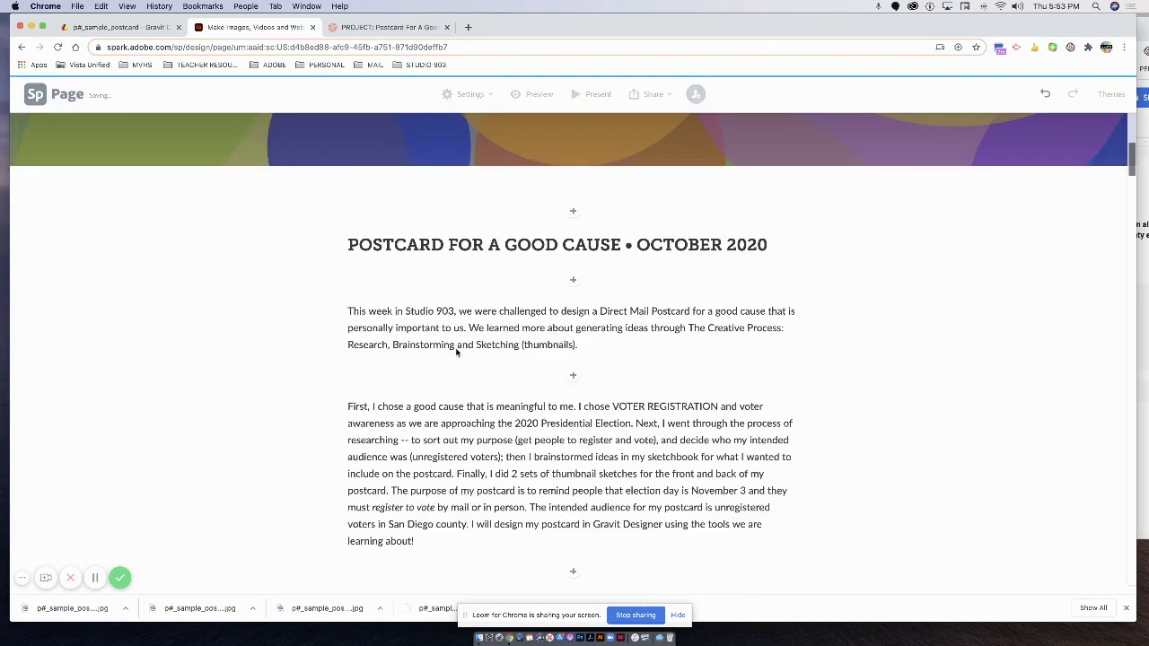
# Select part of the intro paragraph and click into the DISCOVERY, INNOVATION and GROWTH headings.
pyautogui.moveTo(362, 323); pyautogui.dragTo(608, 367)
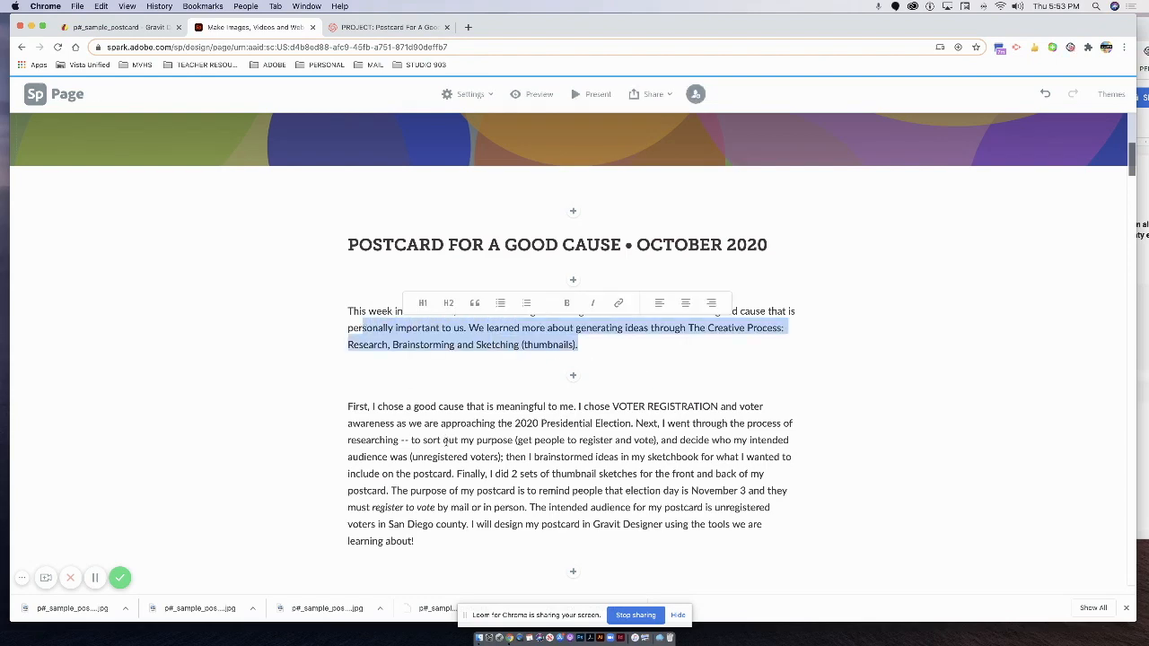
pyautogui.click(512, 505)
pyautogui.scroll(-2, 507, 498)
pyautogui.scroll(-2, 503, 489)
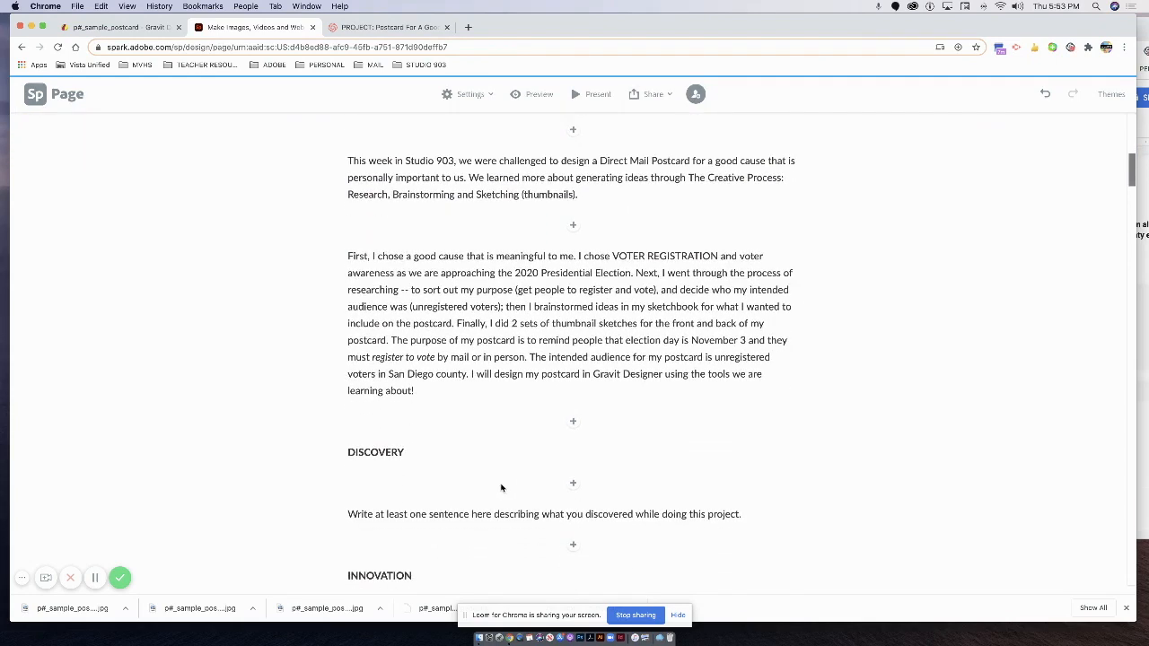
pyautogui.scroll(-3, 440, 362)
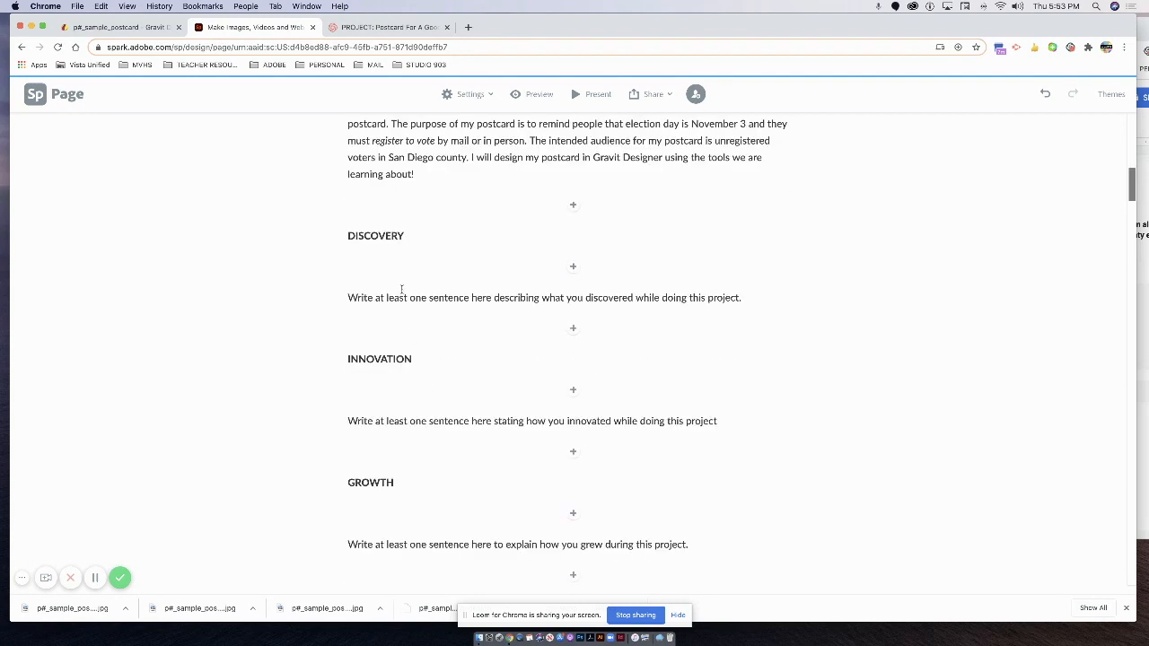
pyautogui.click(376, 235)
pyautogui.click(381, 358)
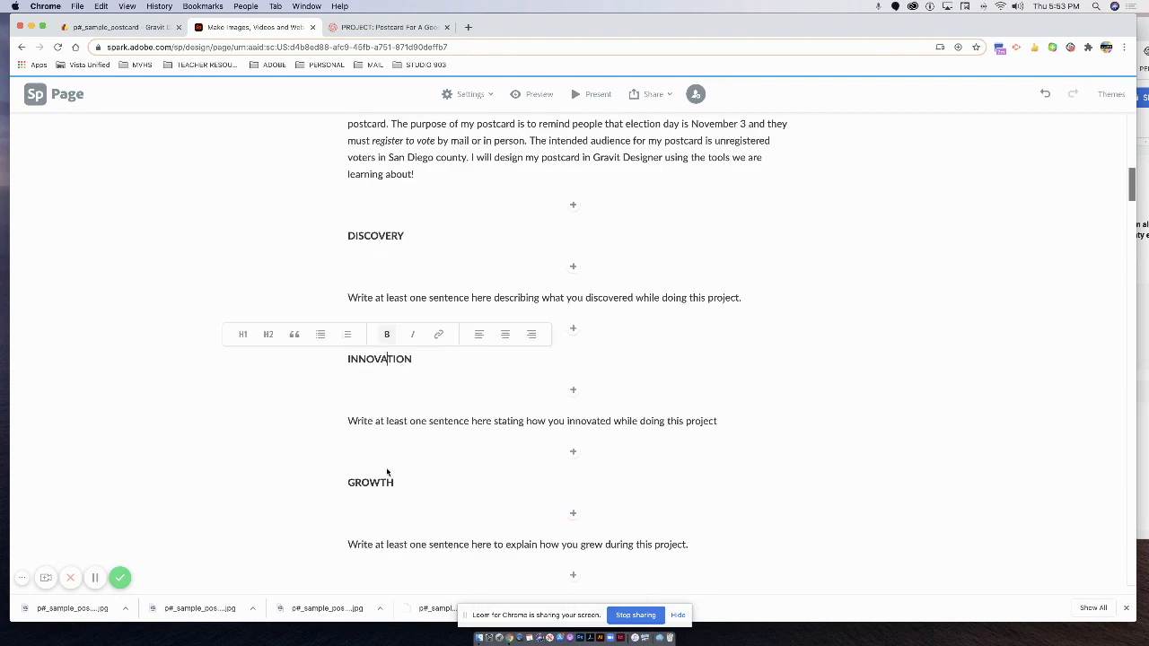
pyautogui.click(377, 481)
# Select the DISCOVERY and INNOVATION prompt sentences, then show new-block choices below the postcard paragraph.
pyautogui.moveTo(356, 297); pyautogui.dragTo(745, 299)
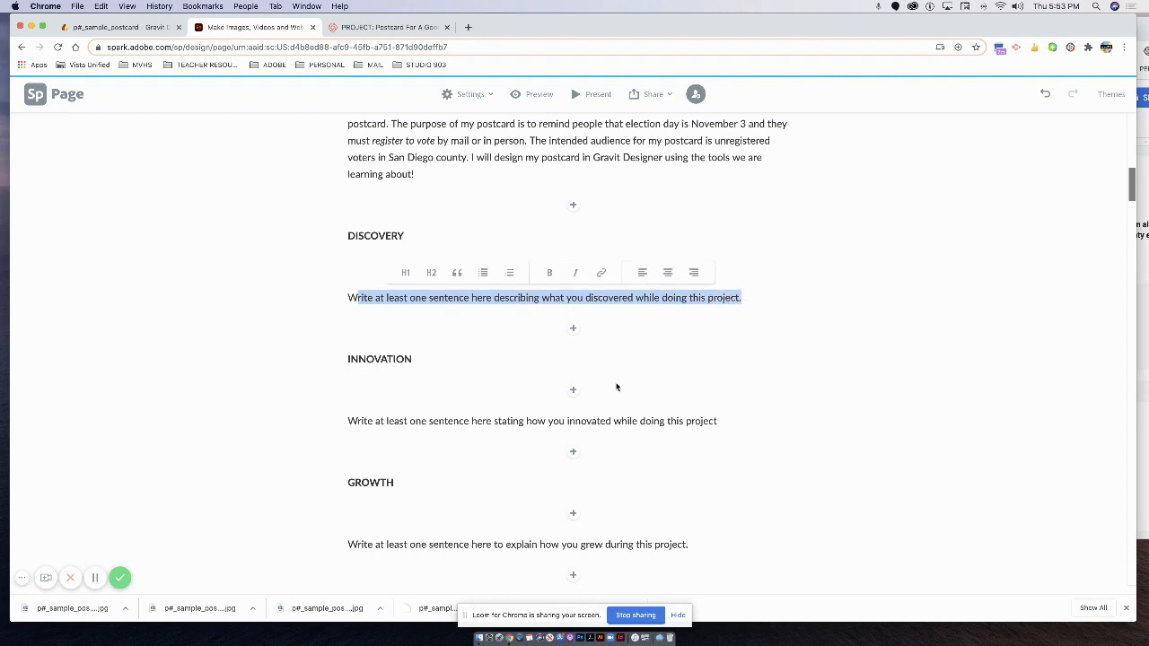
pyautogui.moveTo(375, 420); pyautogui.dragTo(693, 420)
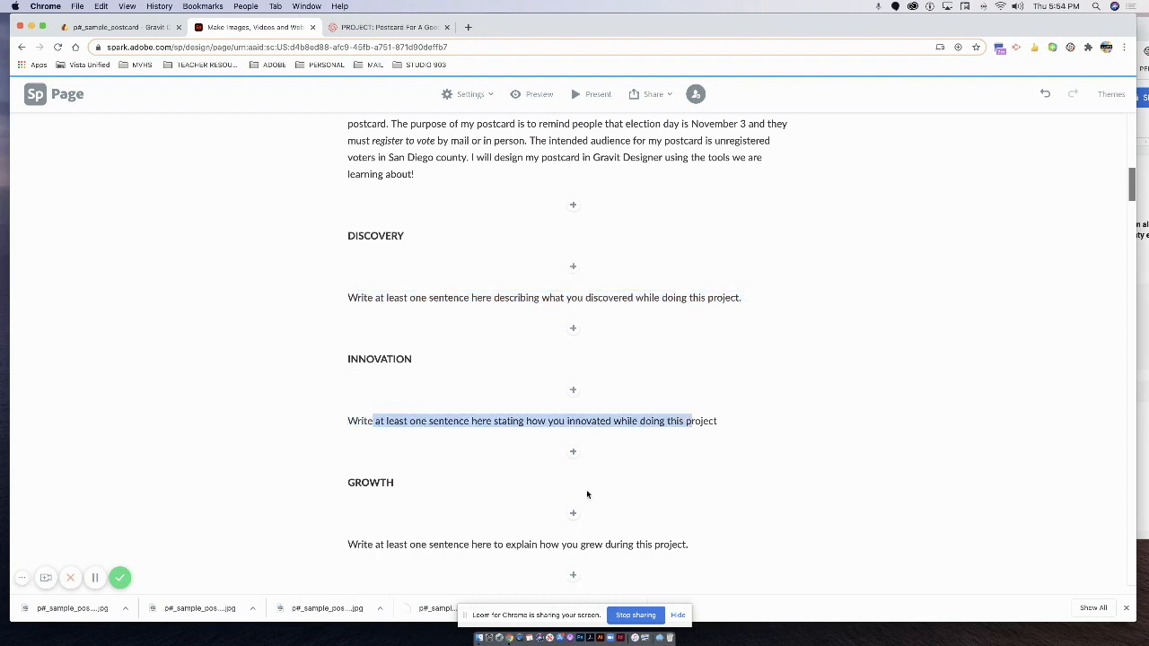
pyautogui.moveTo(400, 545); pyautogui.dragTo(597, 544)
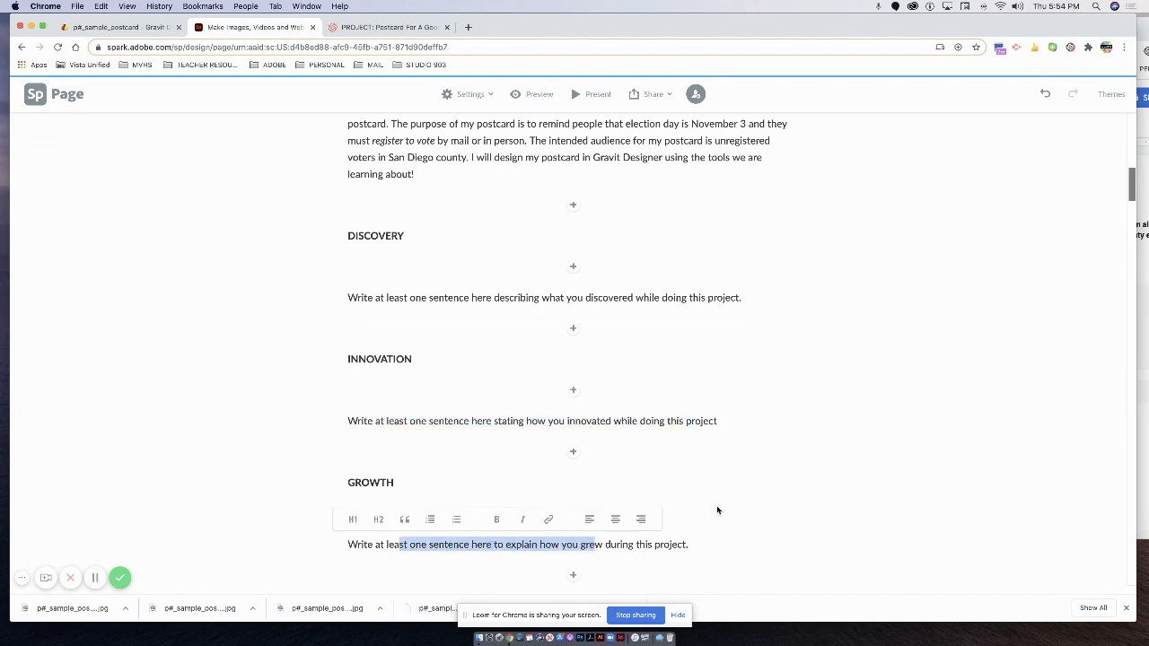
pyautogui.scroll(3, 718, 509)
pyautogui.scroll(4, 718, 509)
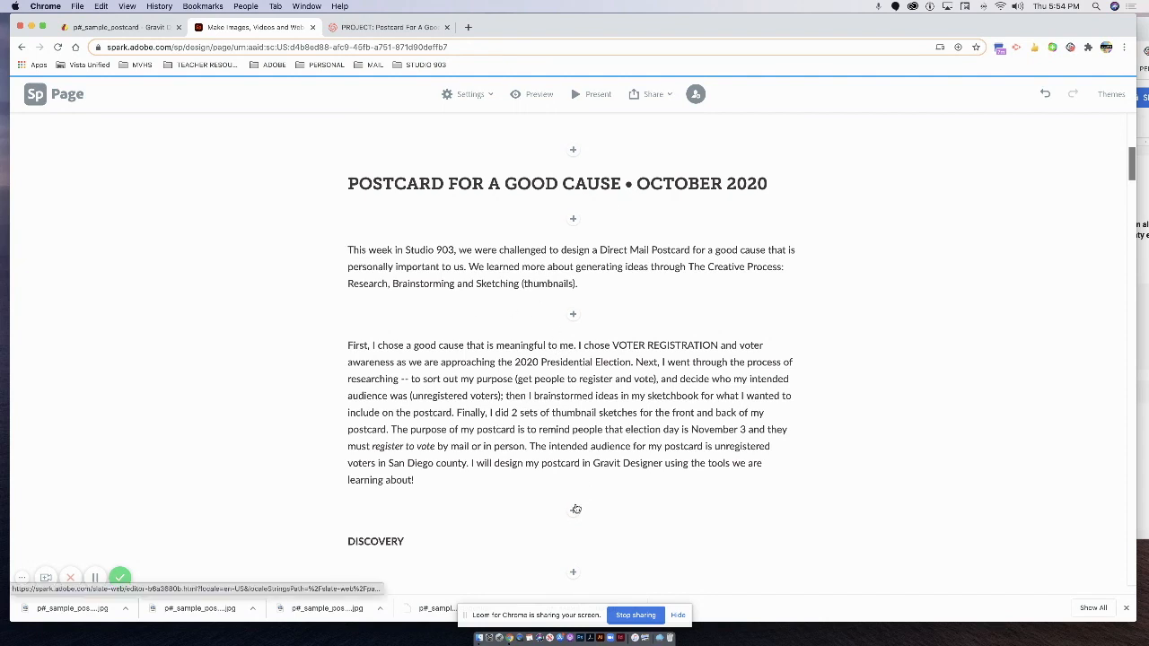
pyautogui.scroll(-1, 577, 504)
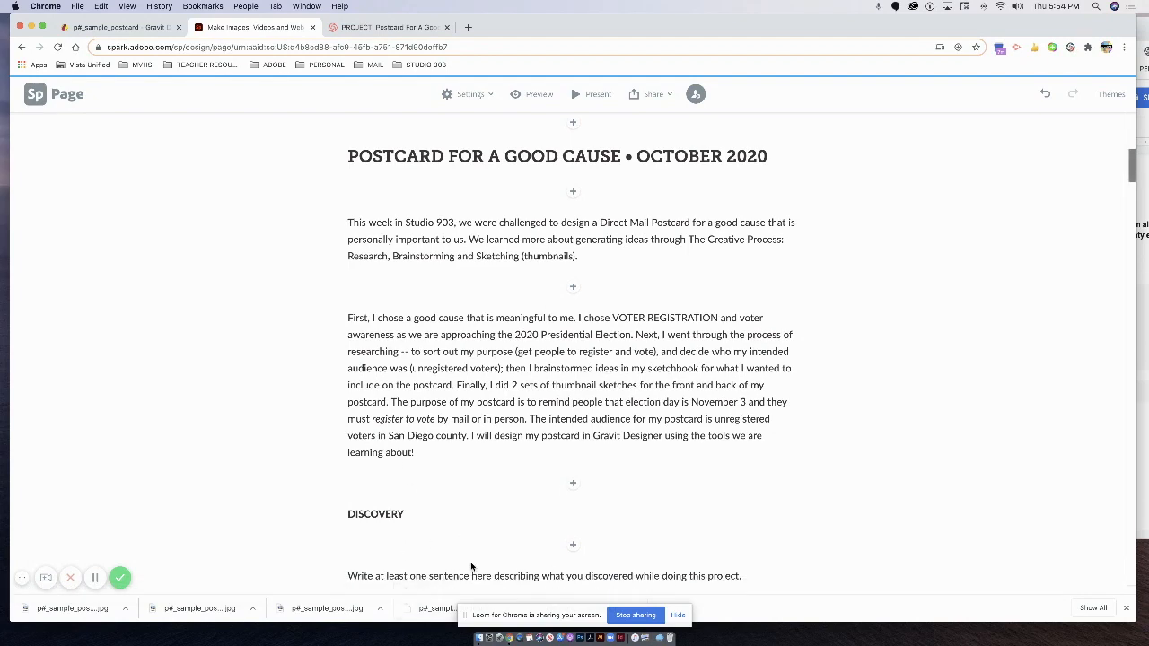
pyautogui.scroll(-3, 530, 485)
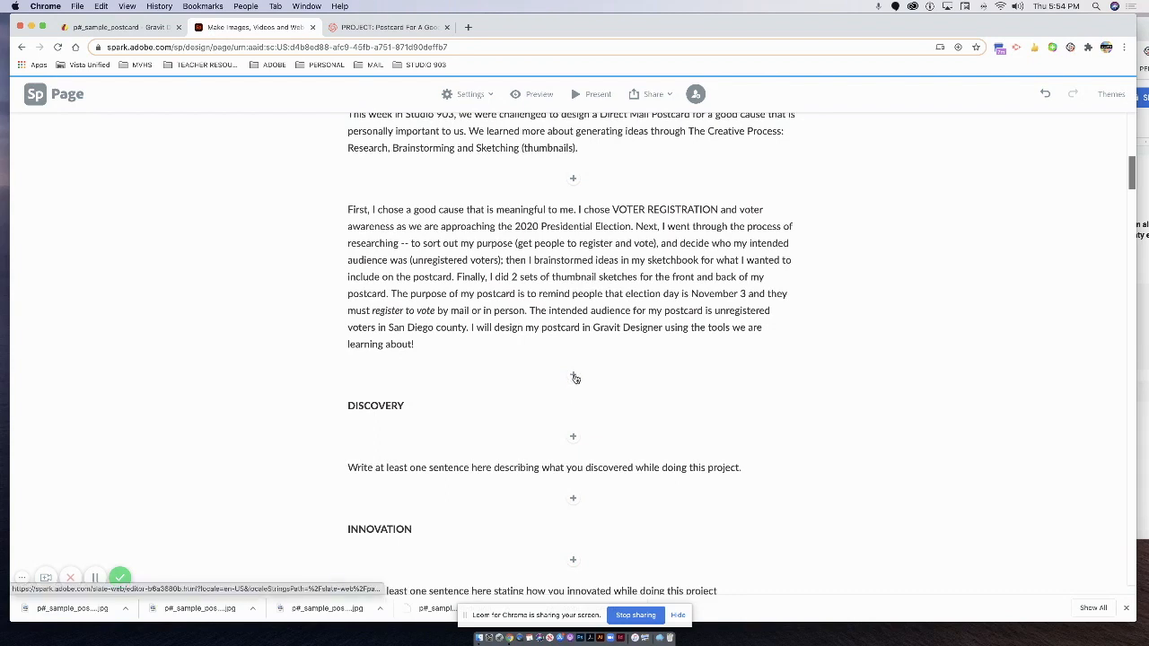
pyautogui.click(574, 378)
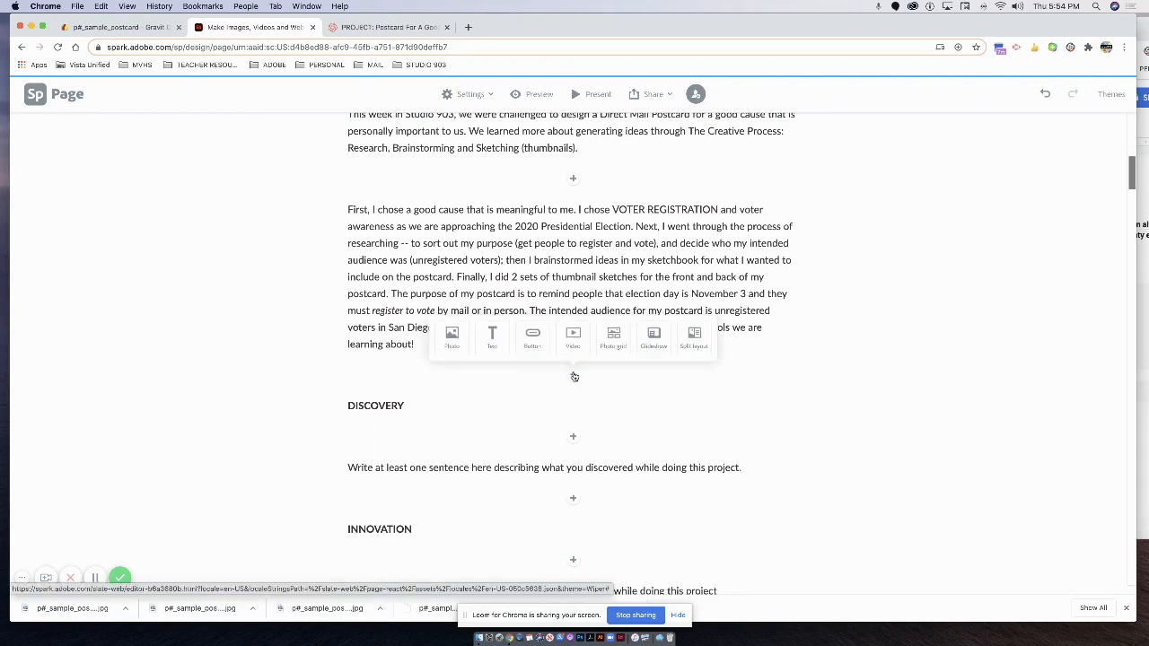
# Add a photo grid holding the uploaded FRONT and BACK postcard JPGs, and save it.
pyautogui.click(619, 337)
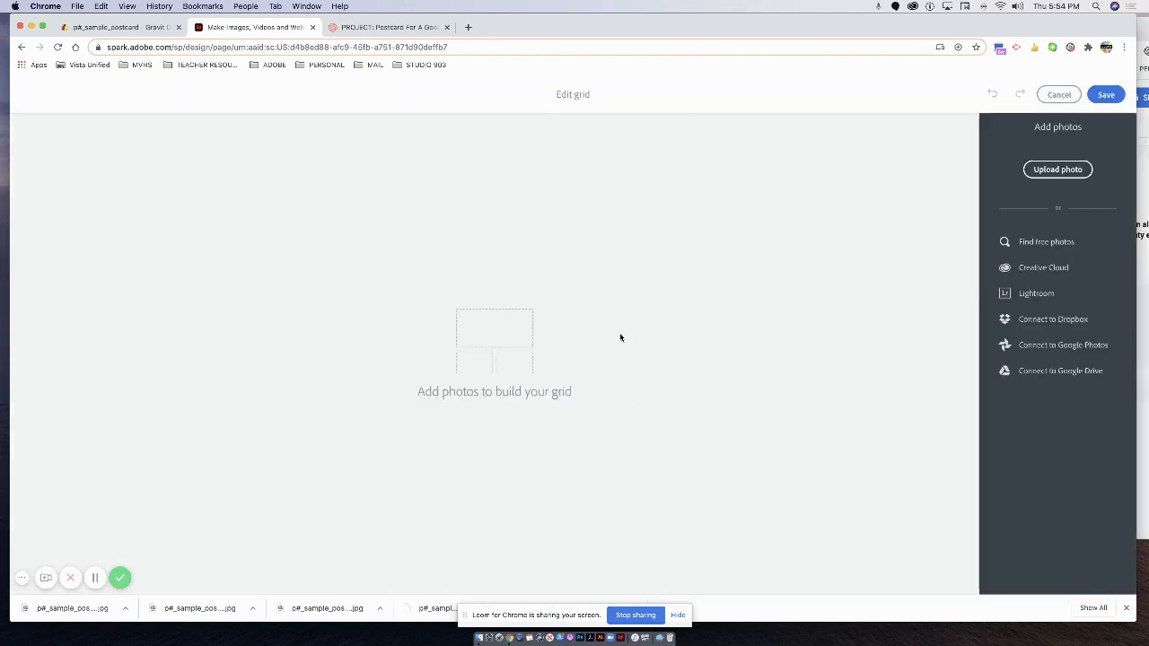
pyautogui.click(1084, 173)
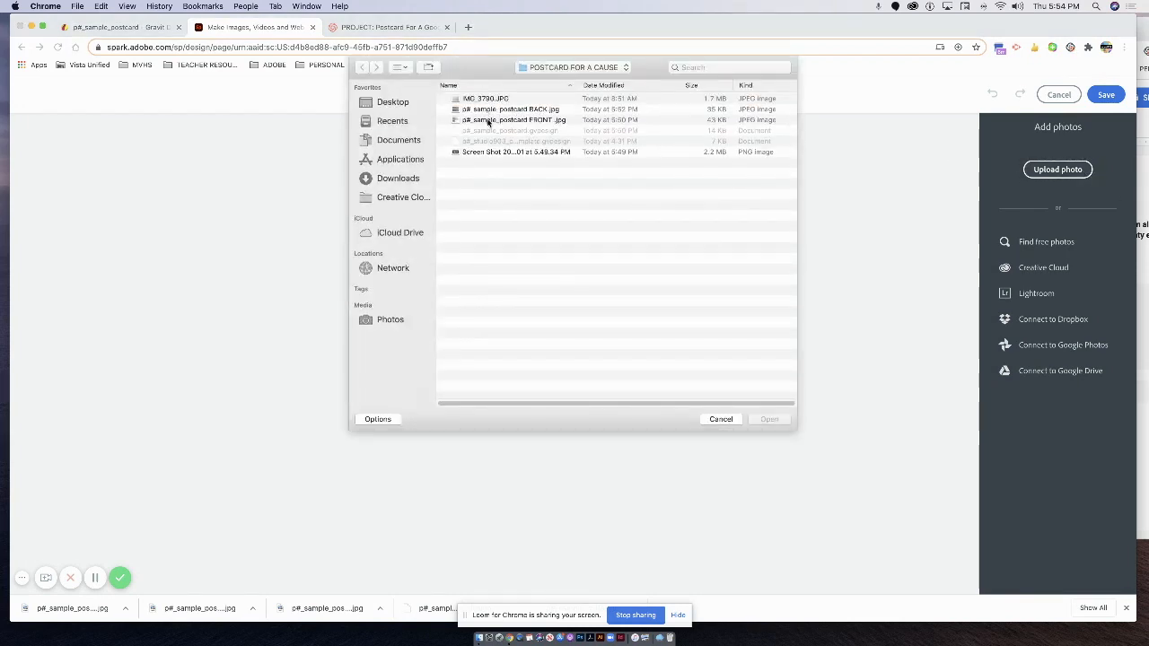
pyautogui.click(487, 119)
pyautogui.click(770, 420)
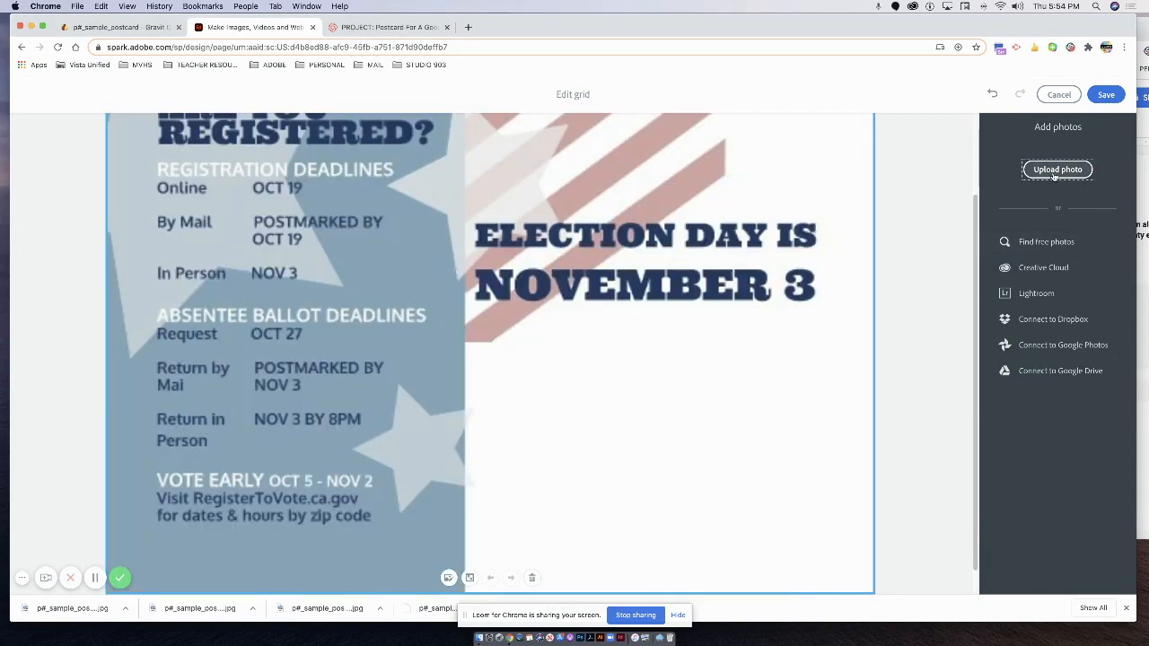
pyautogui.click(1056, 176)
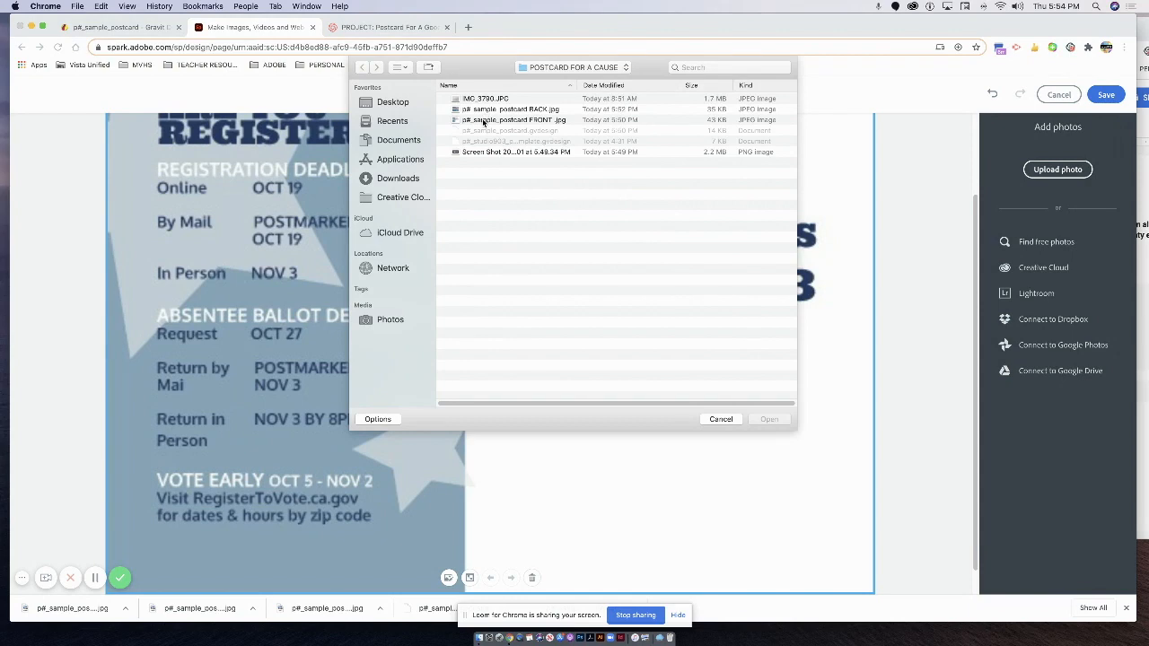
pyautogui.click(483, 110)
pyautogui.click(771, 419)
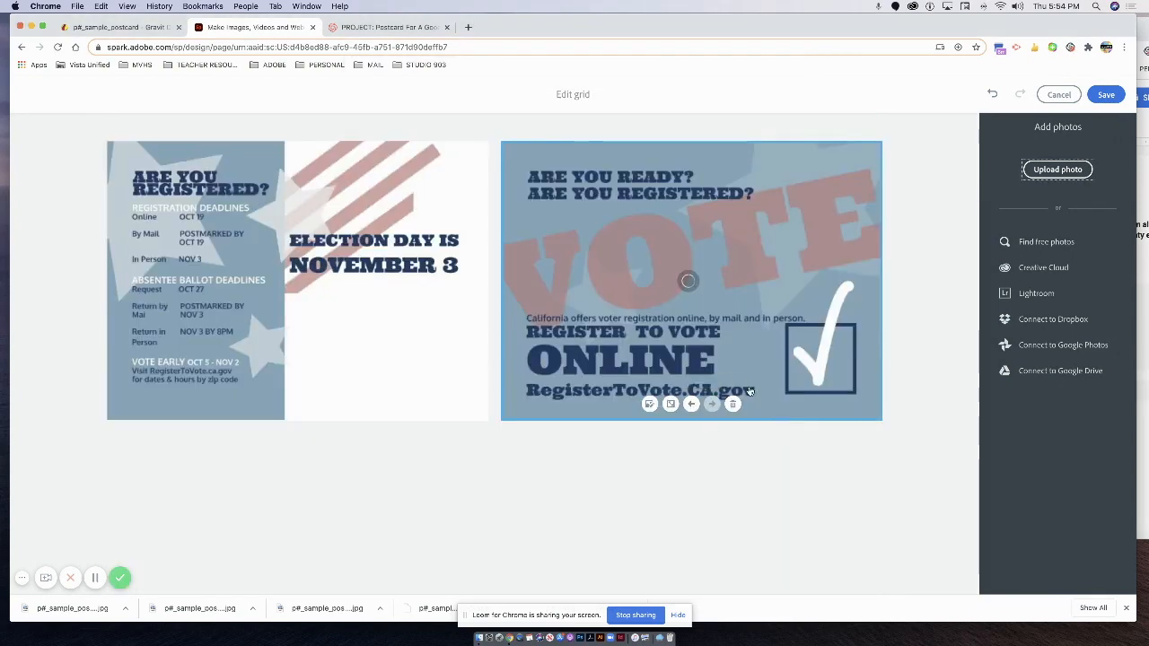
pyautogui.click(1108, 95)
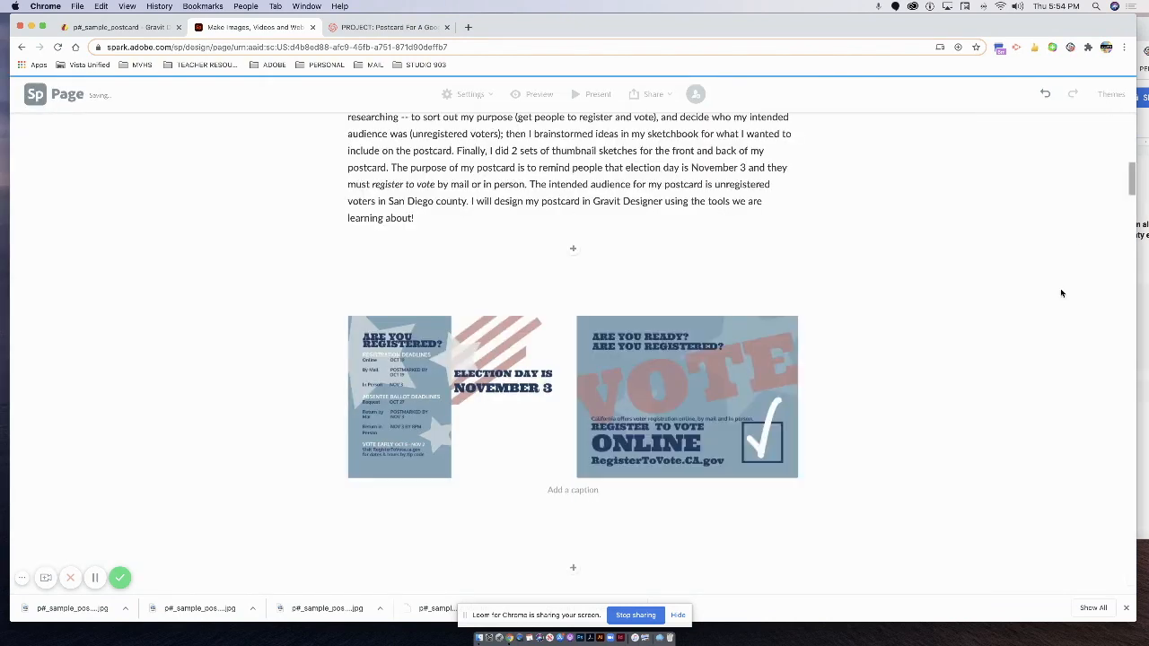
pyautogui.click(562, 490)
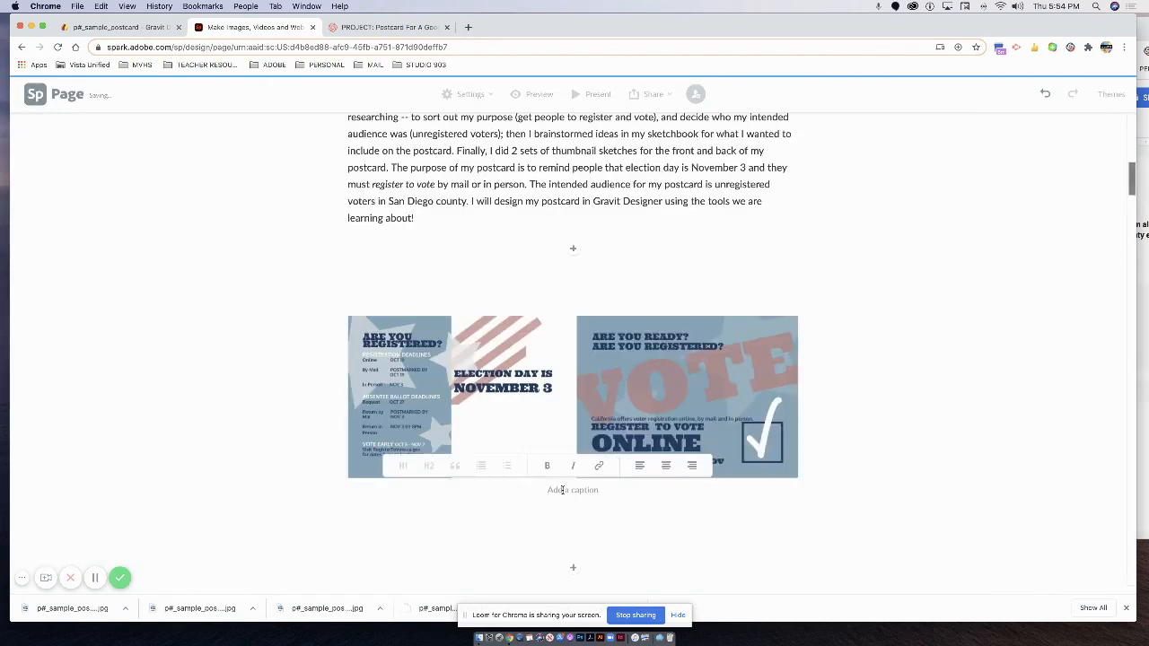
pyautogui.write('FRONT (L) AND BACK')
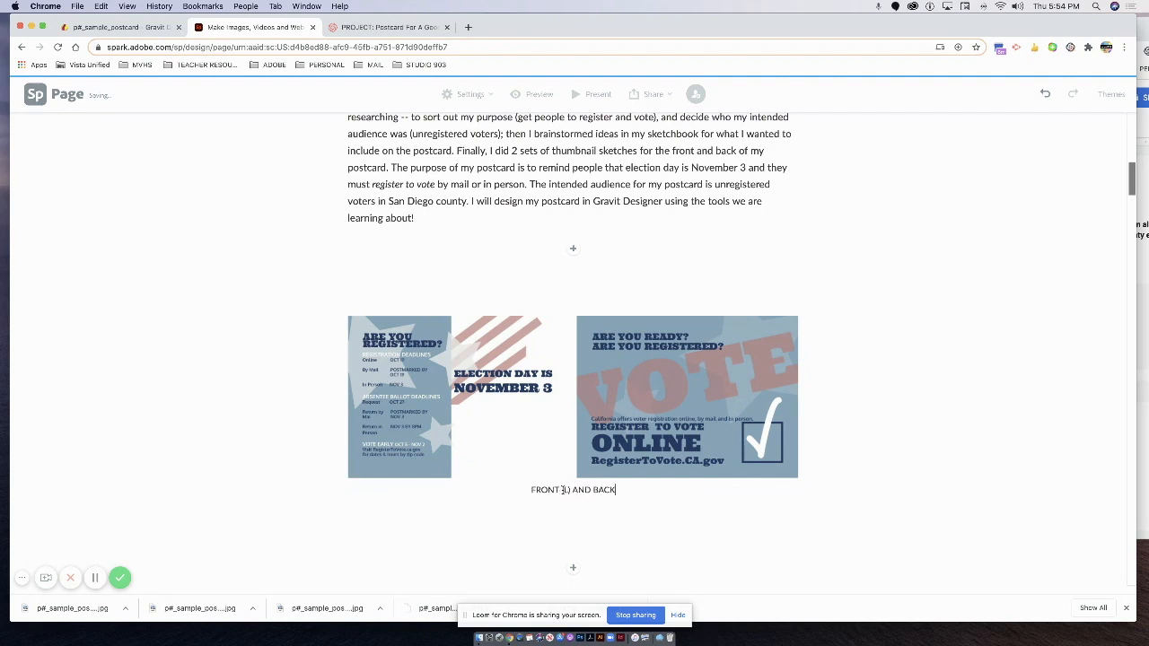
pyautogui.write(' (R) OF MY POSTCARD FOR A C')
pyautogui.write('OOD CAUSE')
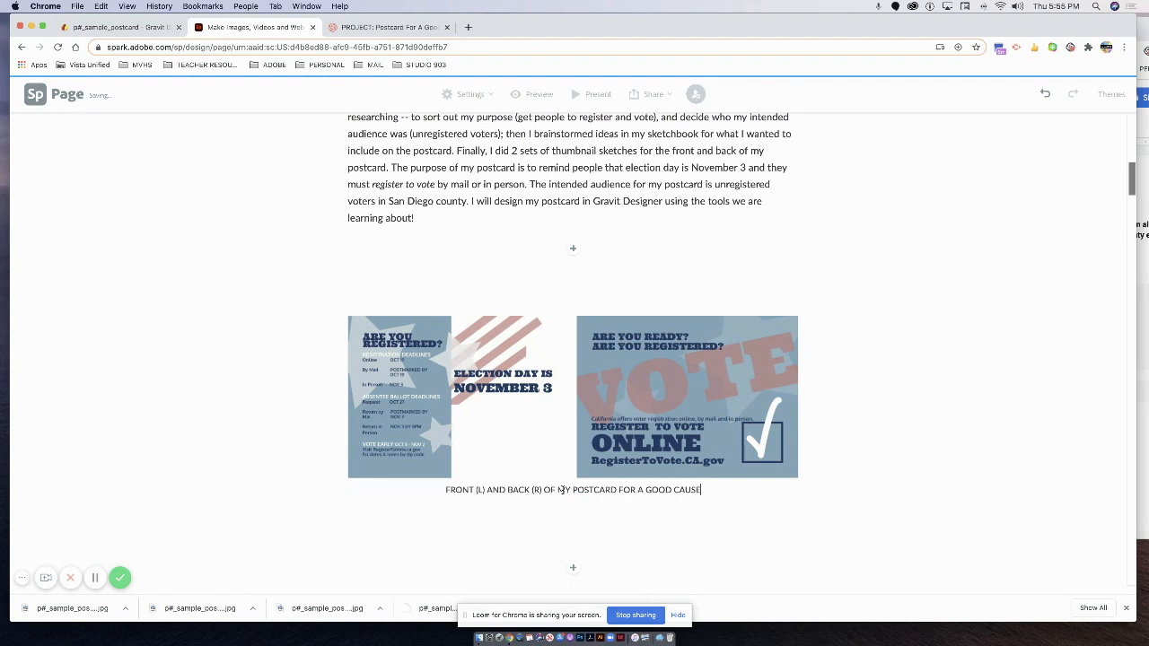
pyautogui.scroll(3, 843, 422)
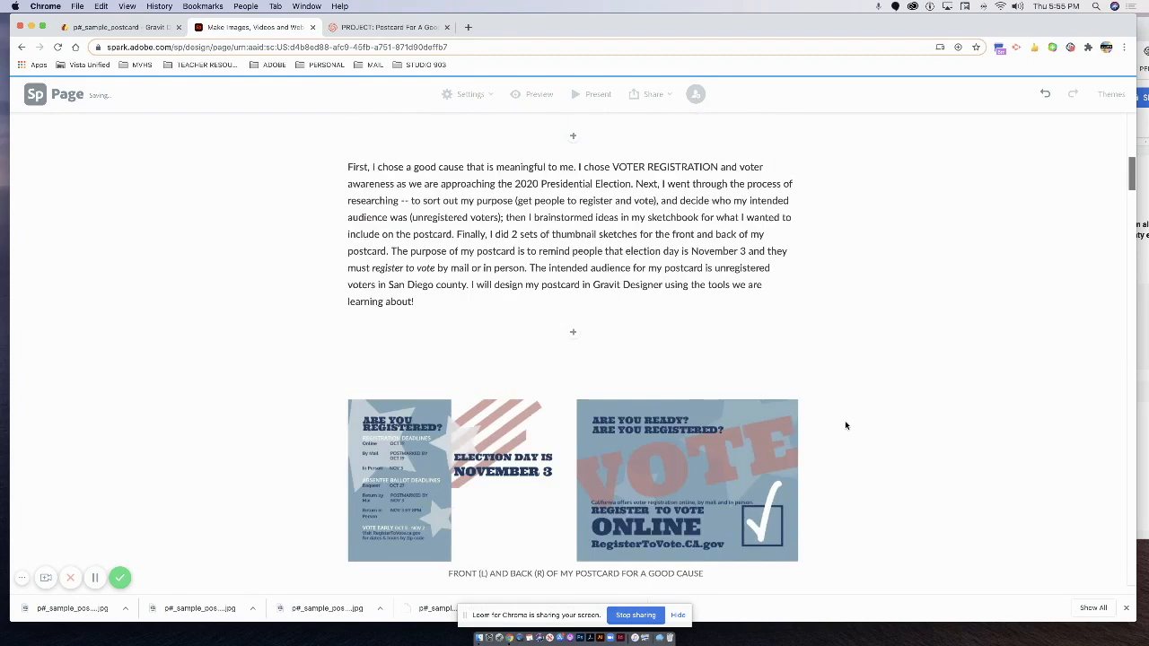
pyautogui.press('super+minus')
pyautogui.press('super+minus')
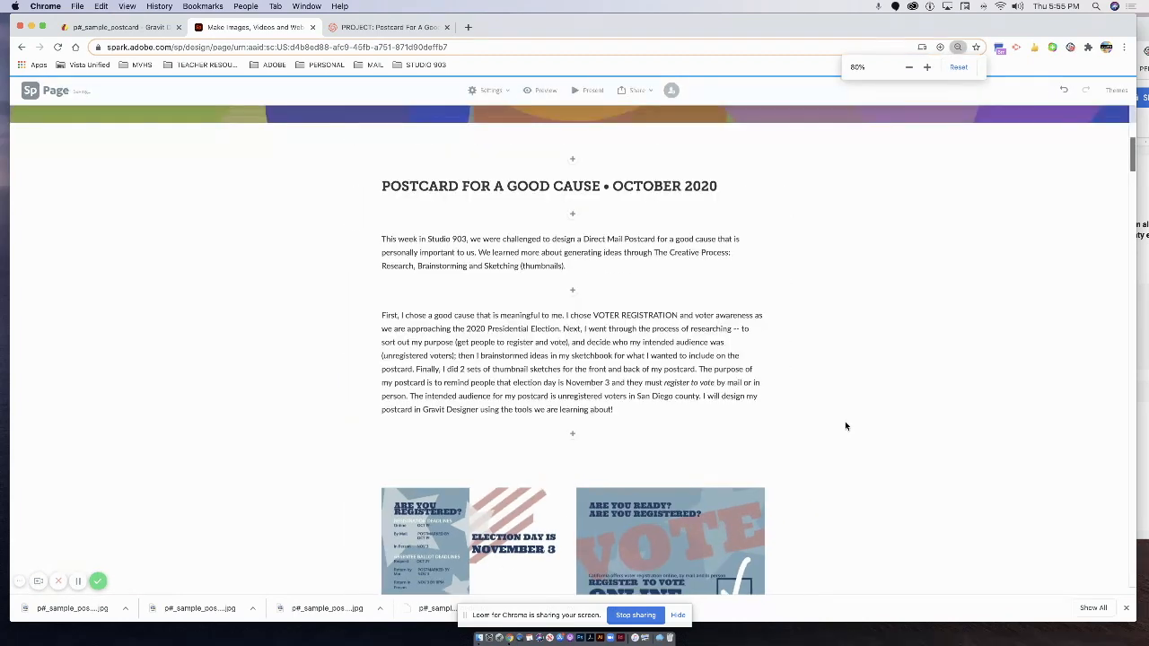
pyautogui.scroll(-5, 844, 427)
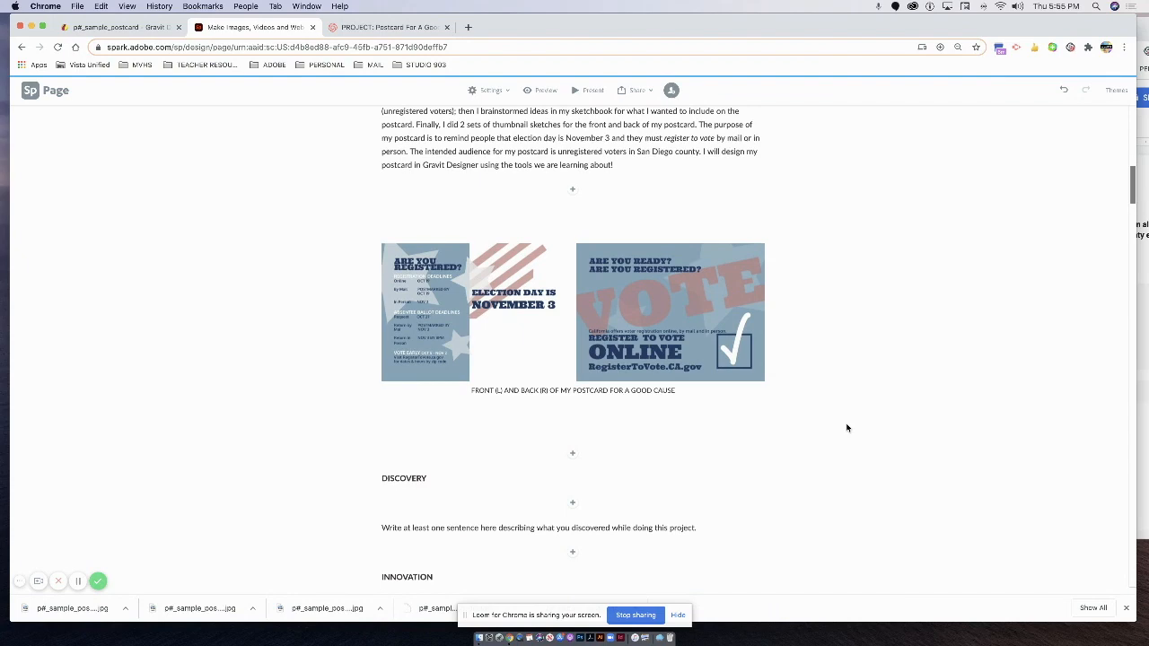
pyautogui.scroll(3, 846, 428)
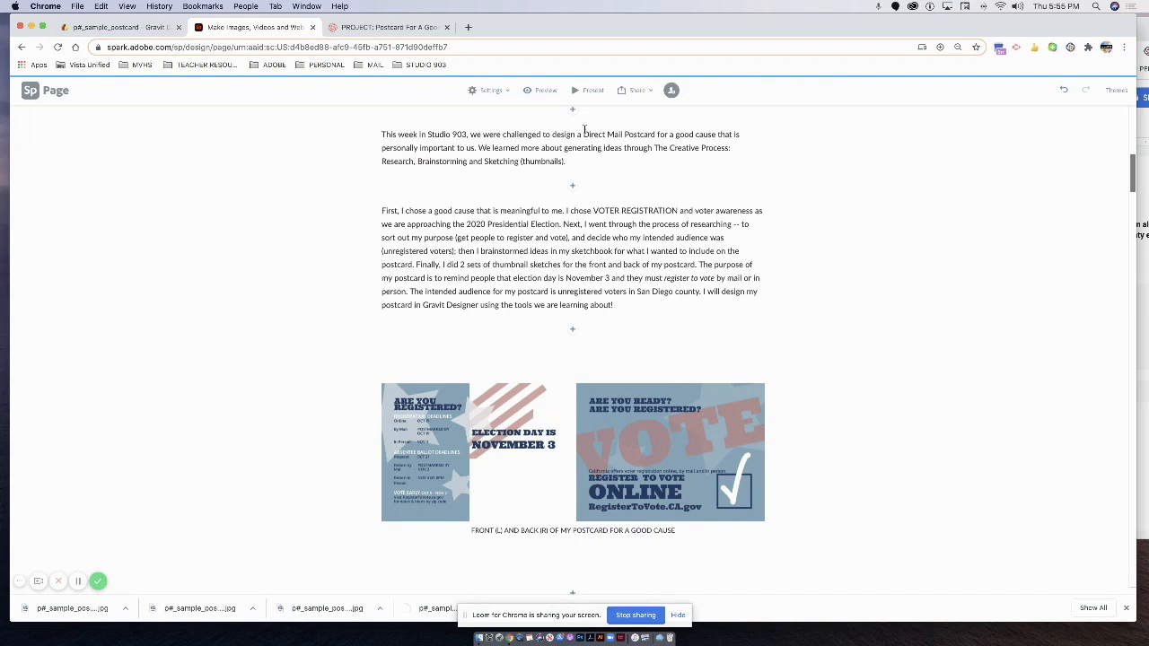
# Update the published Spark link via Publish & Share, copy the shareable URL, and open a blank tab.
pyautogui.click(635, 91)
pyautogui.click(628, 117)
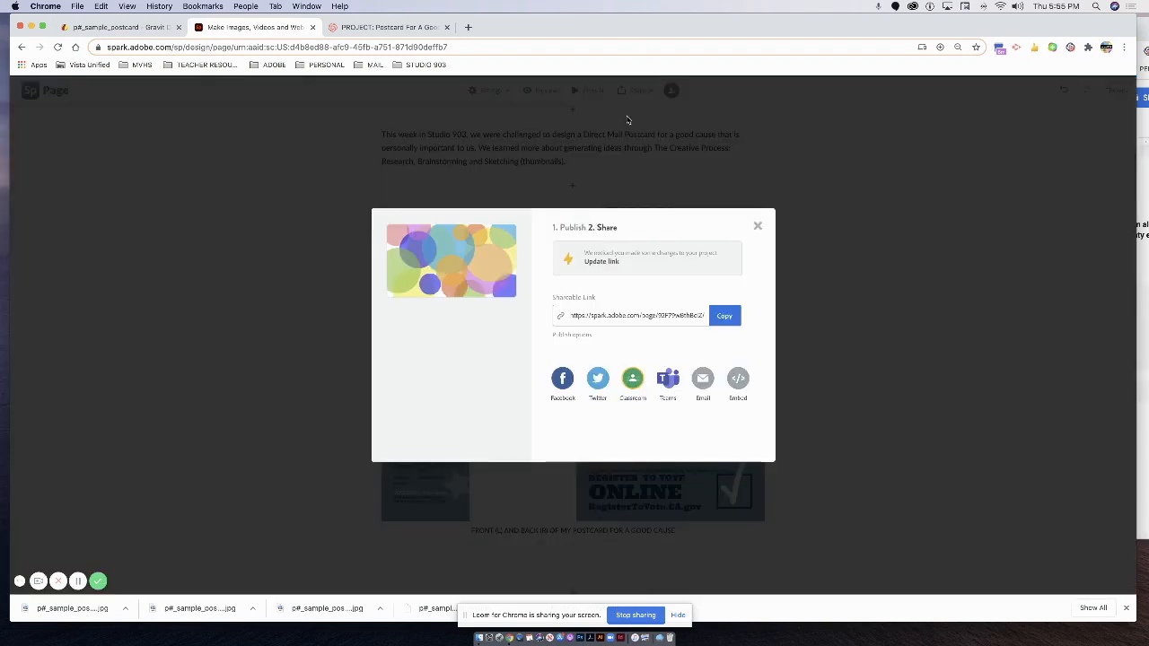
pyautogui.click(599, 261)
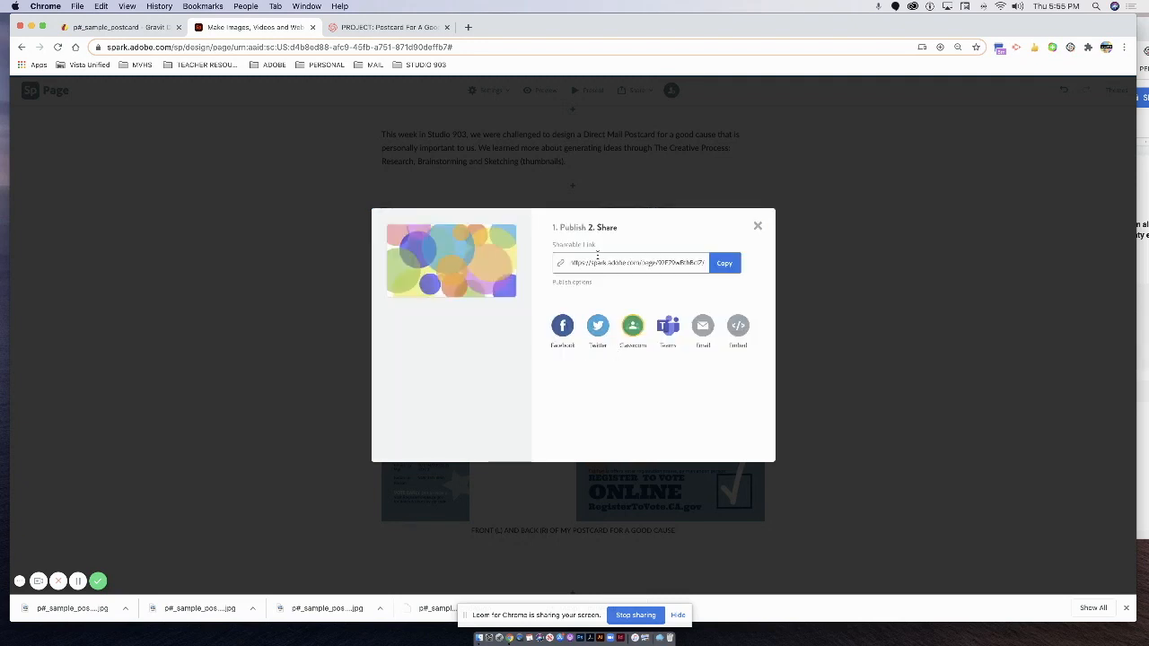
pyautogui.click(729, 265)
pyautogui.click(728, 265)
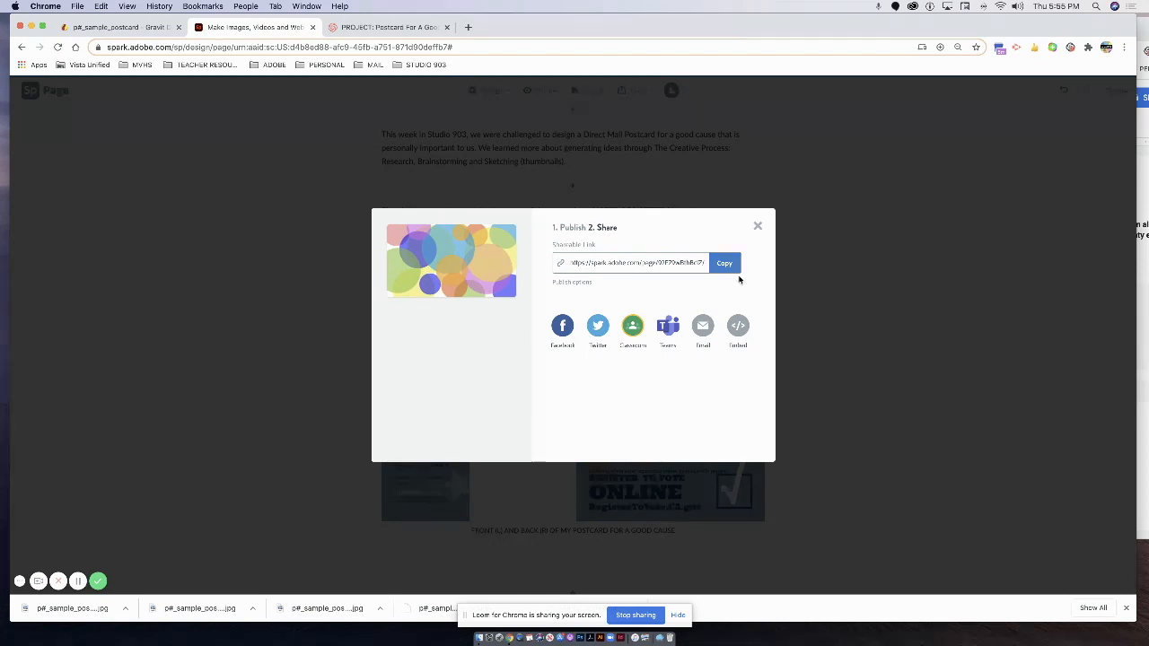
pyautogui.click(466, 28)
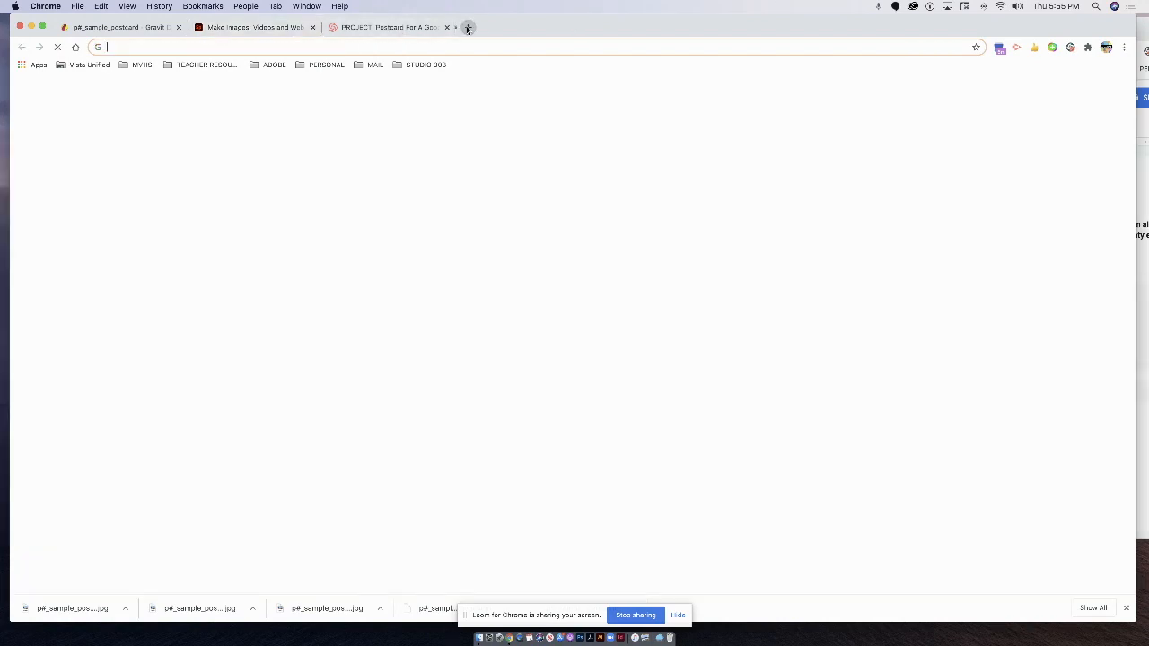
# Open the PERIOD 1 Canvas course from the bookmarks and switch to Student View.
pyautogui.click(431, 66)
pyautogui.click(442, 134)
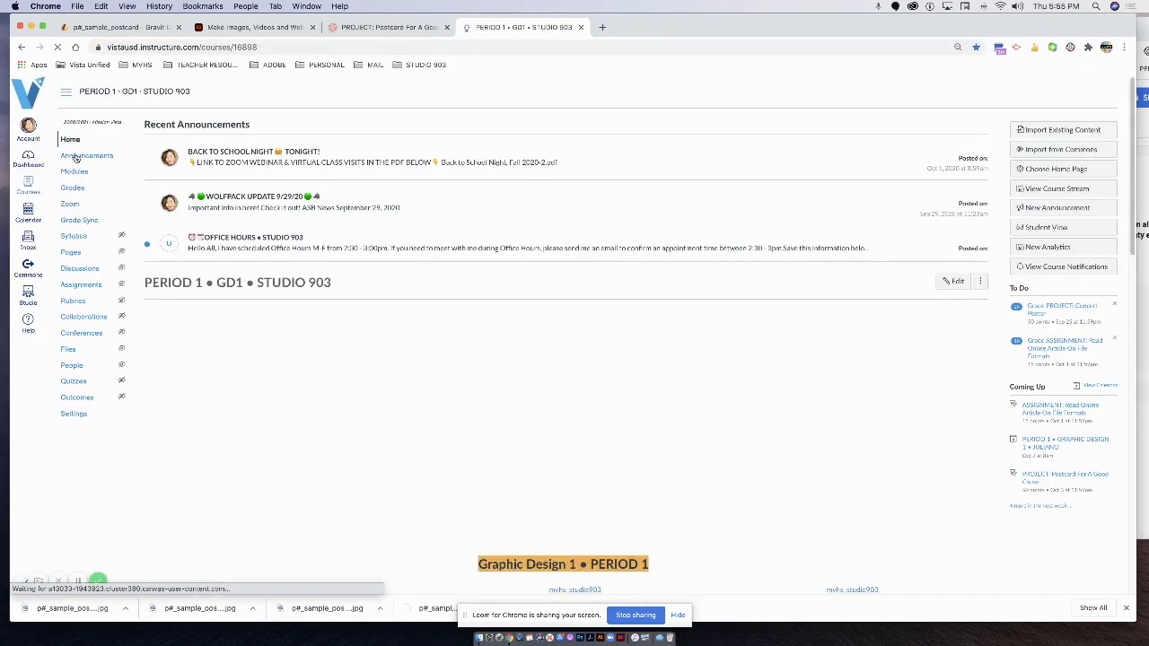
pyautogui.click(1052, 230)
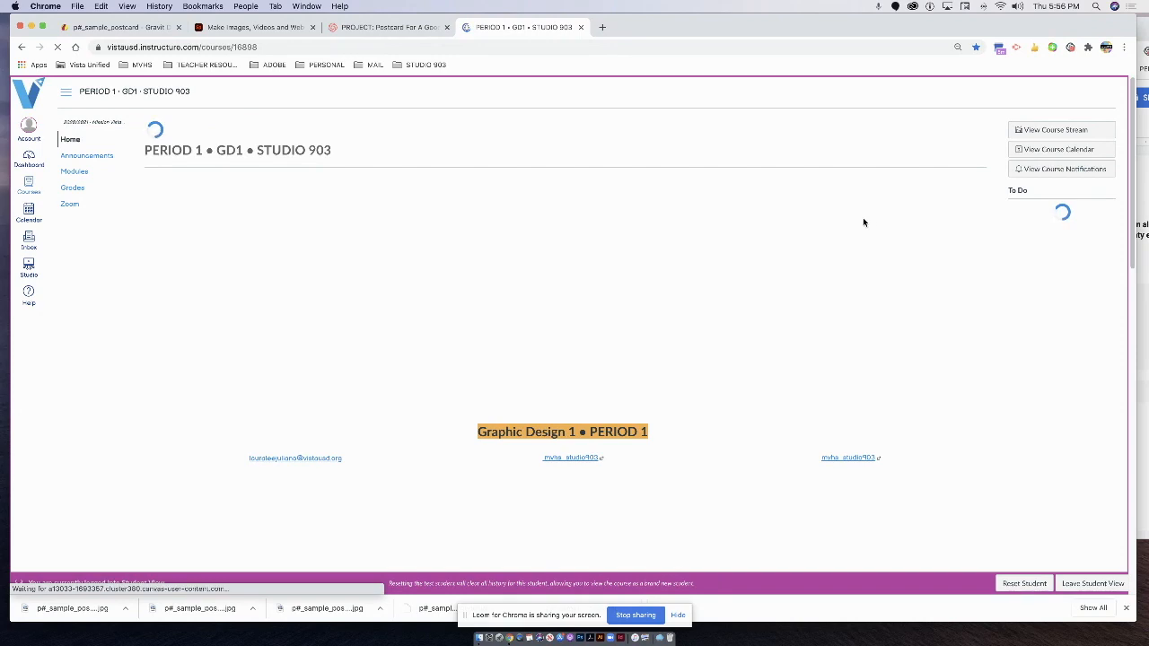
# In Modules, collapse WEEK 3 and open PROJECT: Postcard For A Good Cause.
pyautogui.click(72, 172)
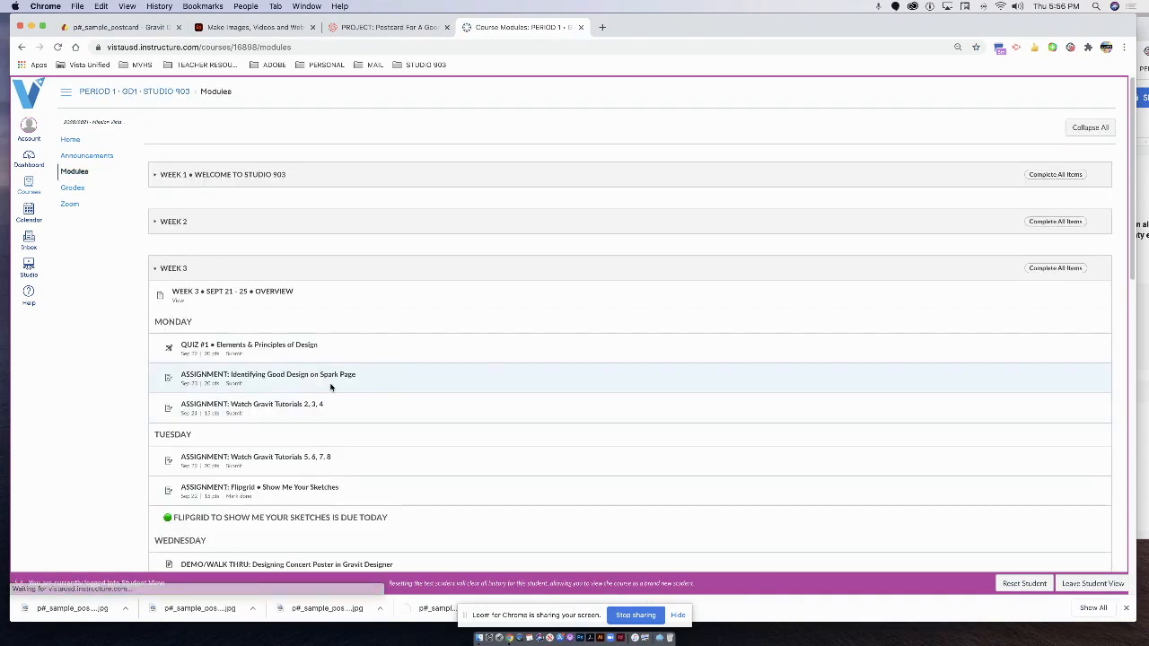
pyautogui.scroll(-3, 323, 381)
pyautogui.scroll(-6, 309, 378)
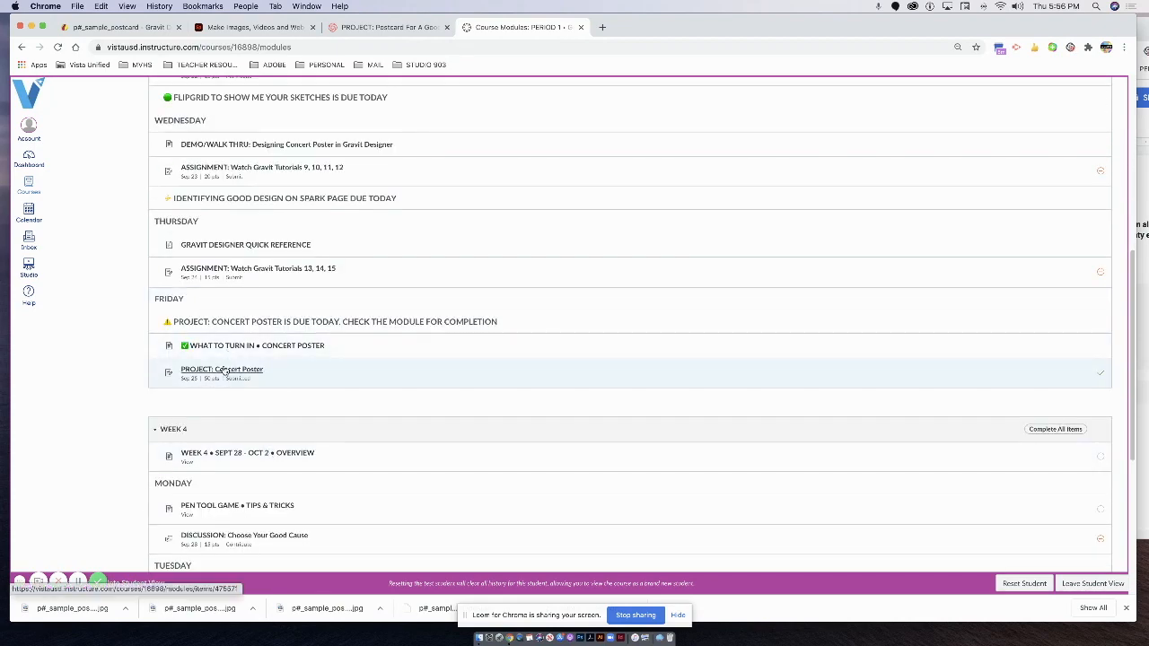
pyautogui.scroll(5, 190, 308)
pyautogui.scroll(5, 190, 307)
pyautogui.click(157, 268)
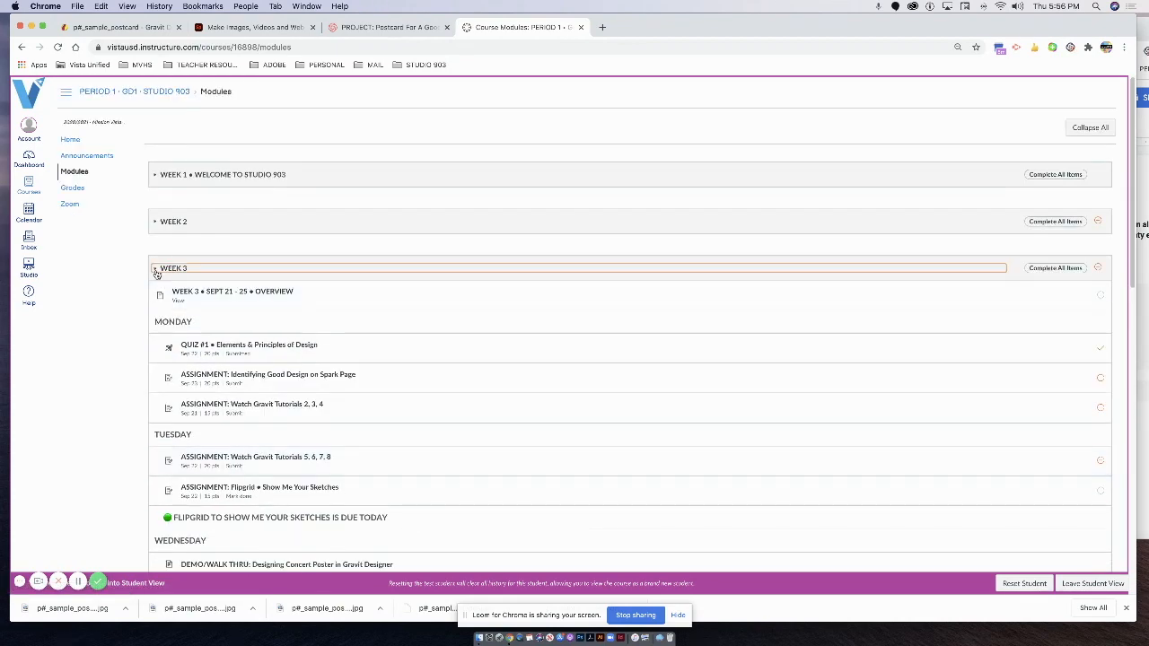
pyautogui.scroll(-5, 172, 317)
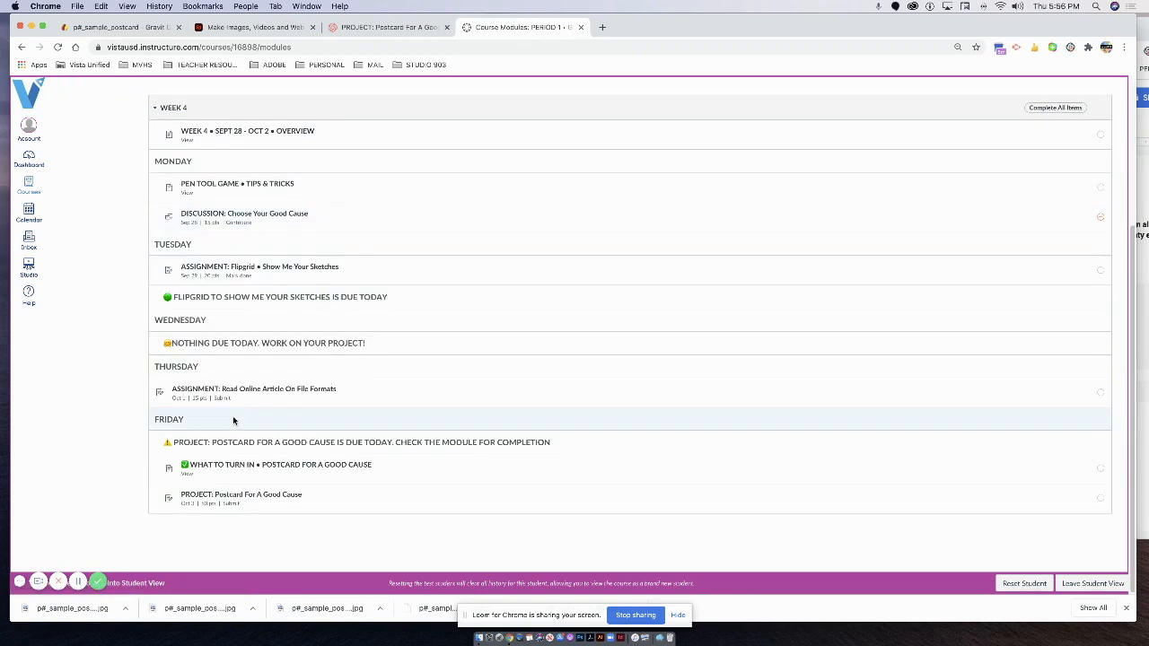
pyautogui.click(231, 499)
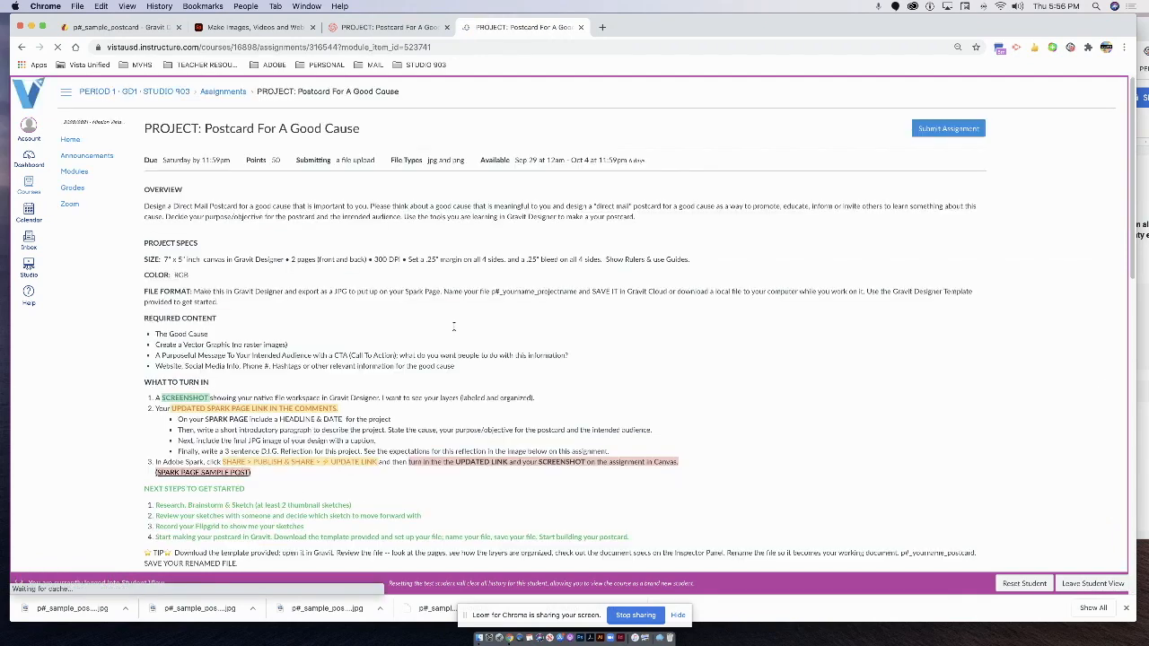
# Review the instructions, highlighting the final-JPG requirement, and start a File Upload submission.
pyautogui.scroll(-5, 740, 241)
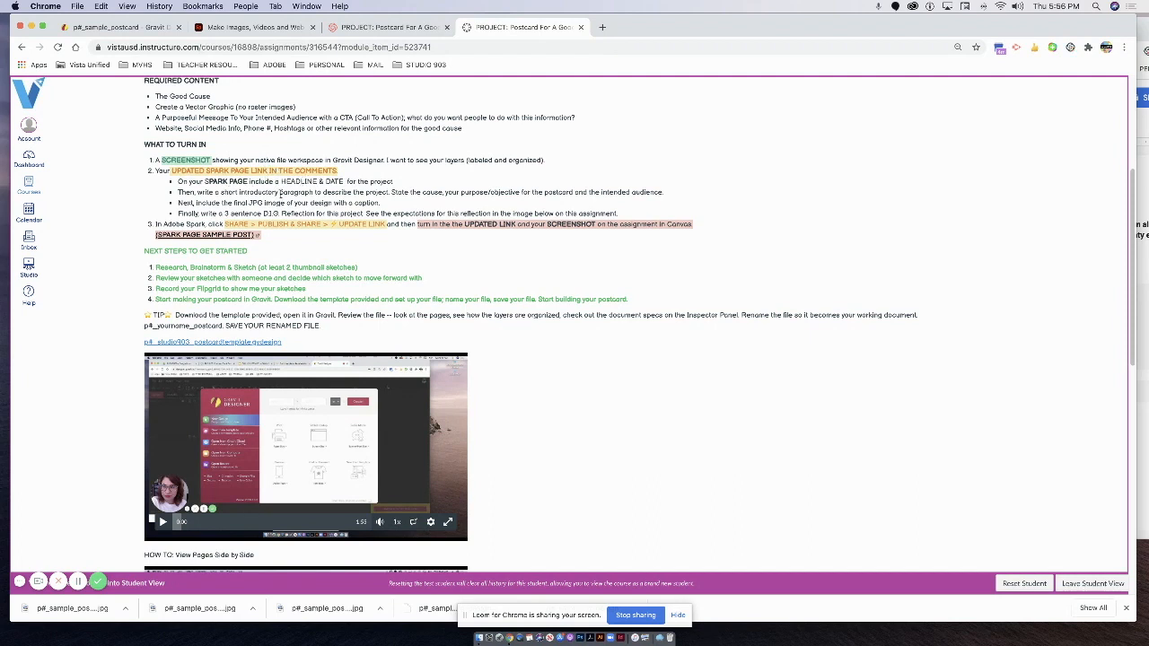
pyautogui.moveTo(206, 205); pyautogui.dragTo(324, 224)
pyautogui.scroll(5, 1048, 233)
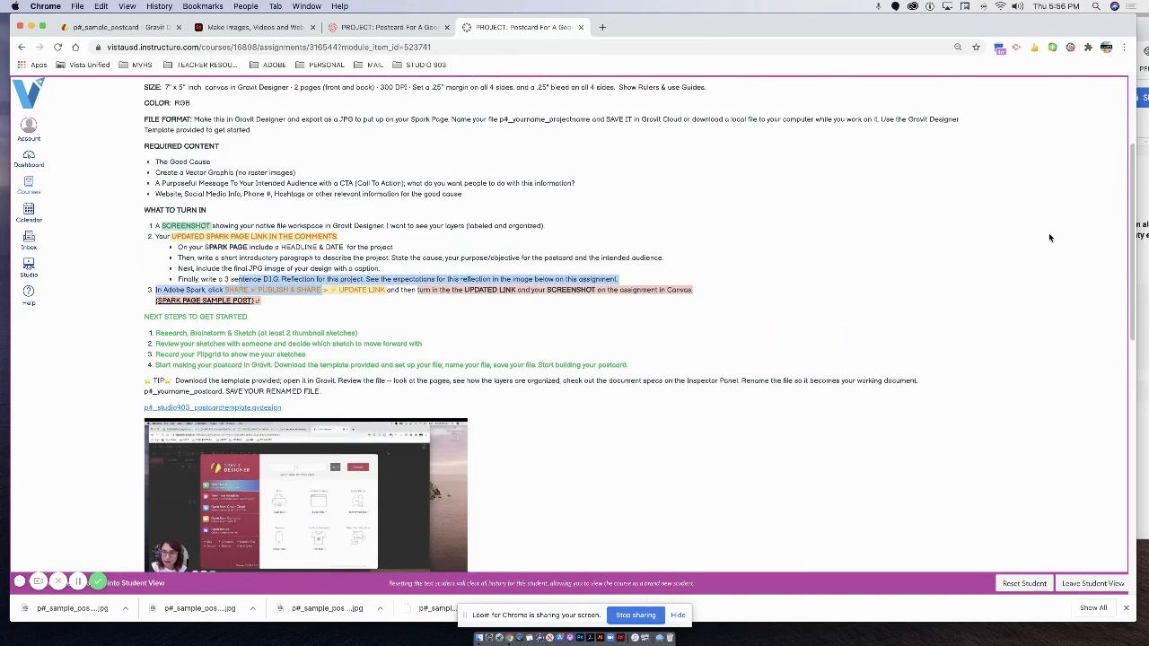
pyautogui.click(946, 128)
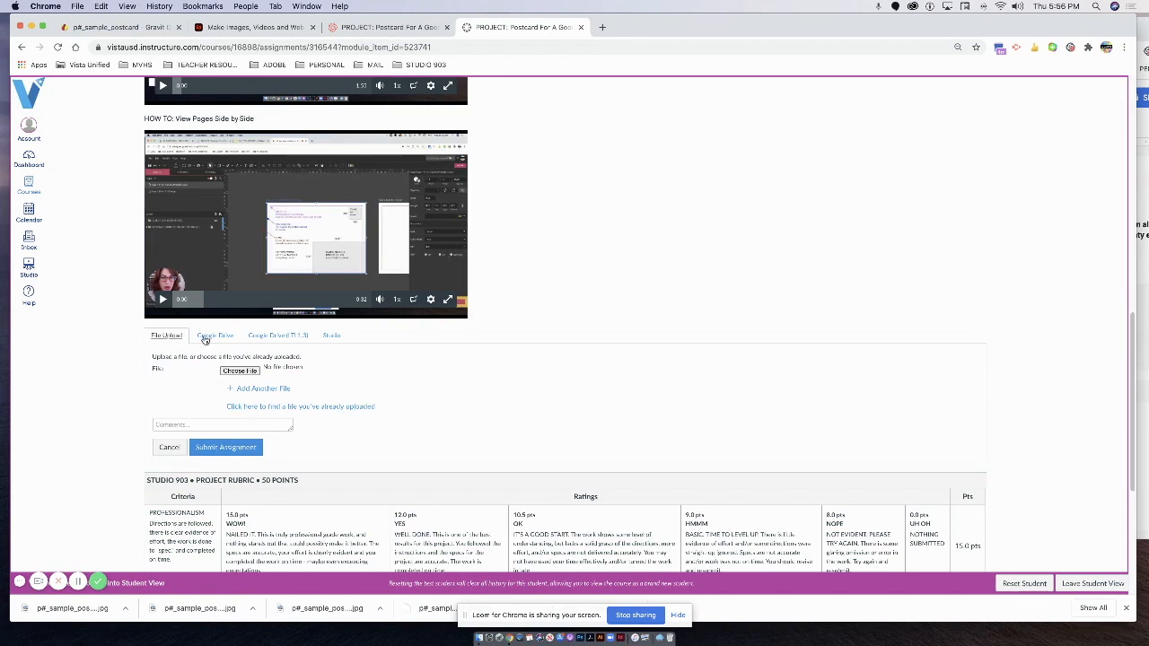
pyautogui.click(236, 370)
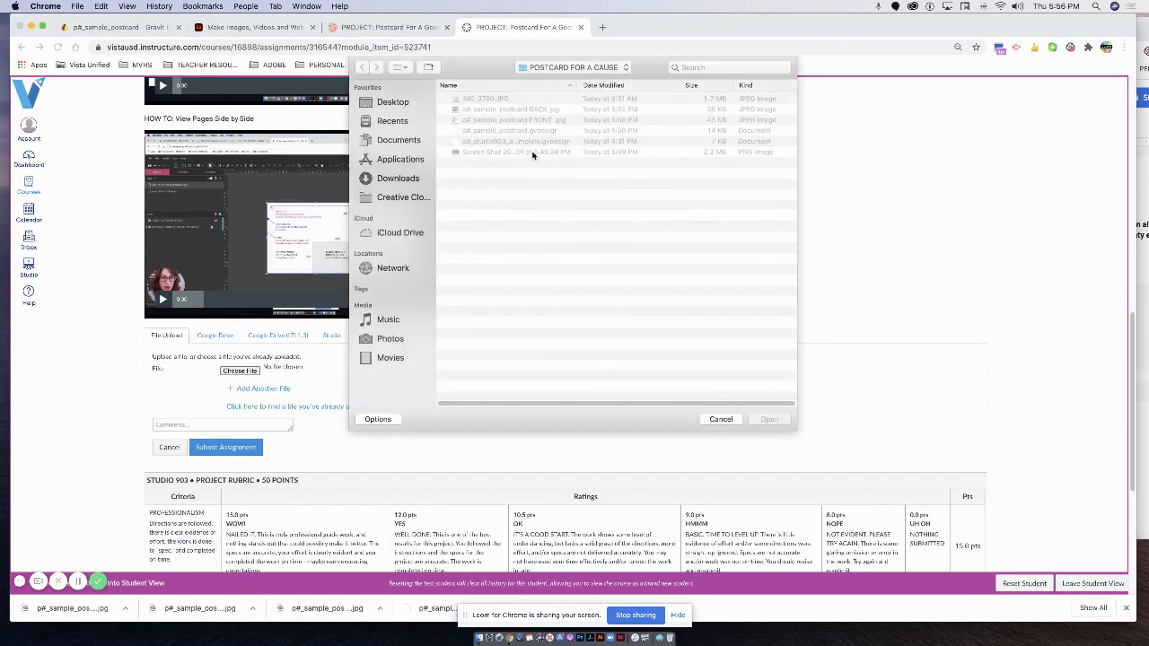
# Attach the Screen Shot PNG, paste the Spark page link as a comment, and submit.
pyautogui.click(475, 152)
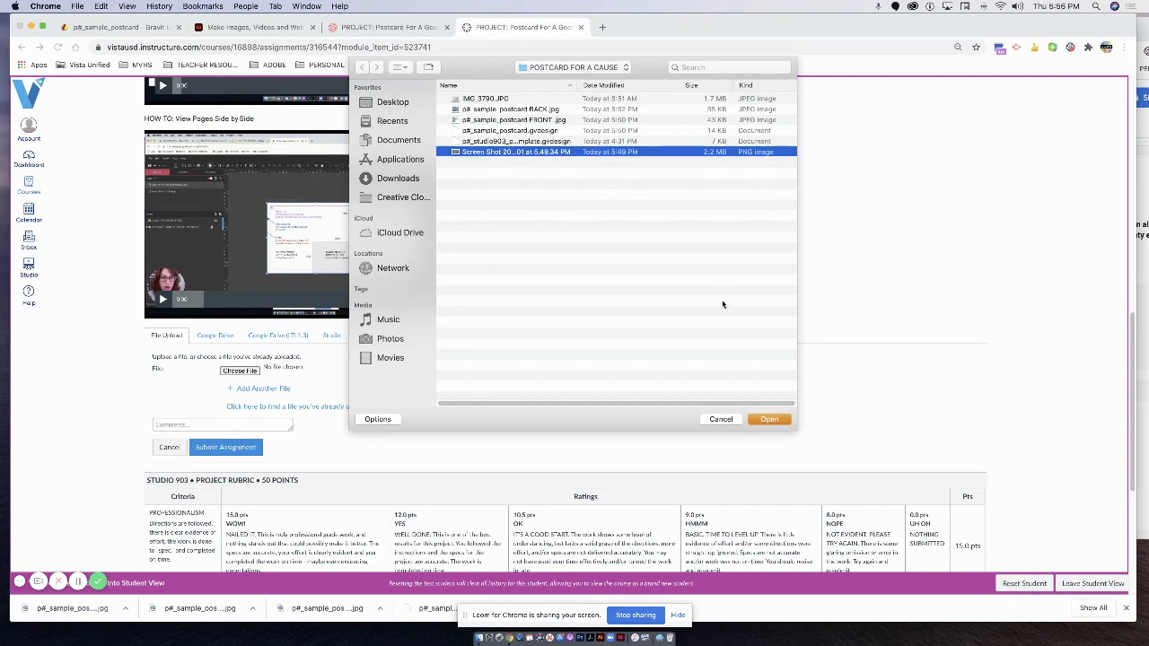
pyautogui.click(768, 420)
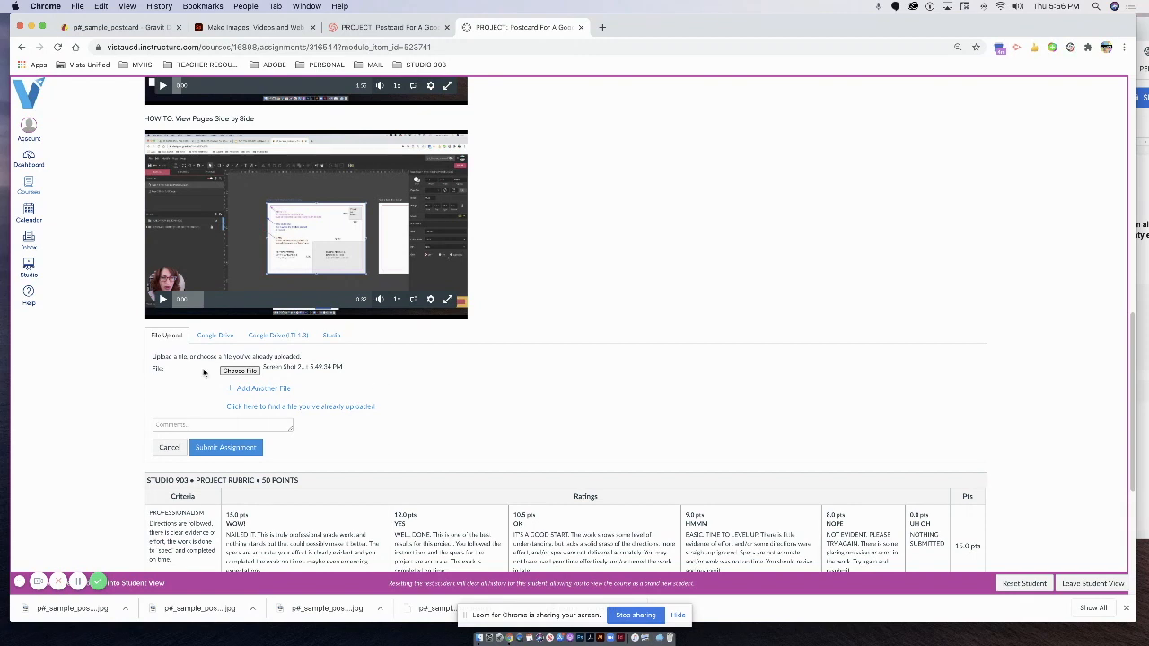
pyautogui.click(211, 425)
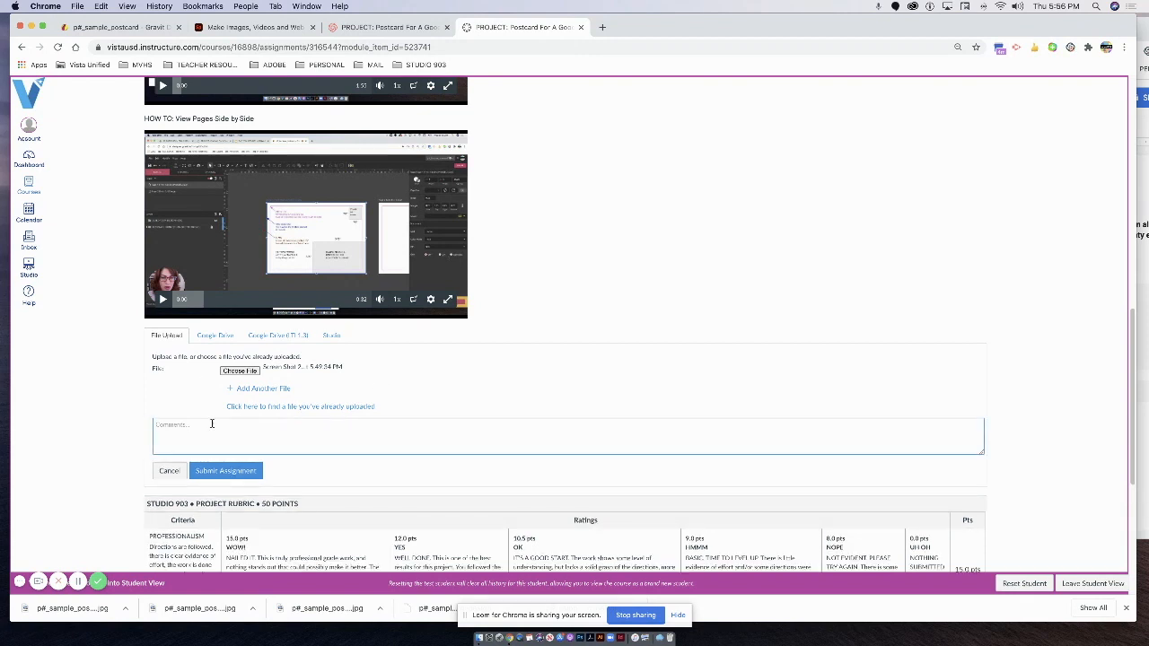
pyautogui.press('super+v')
pyautogui.scroll(-3, 334, 432)
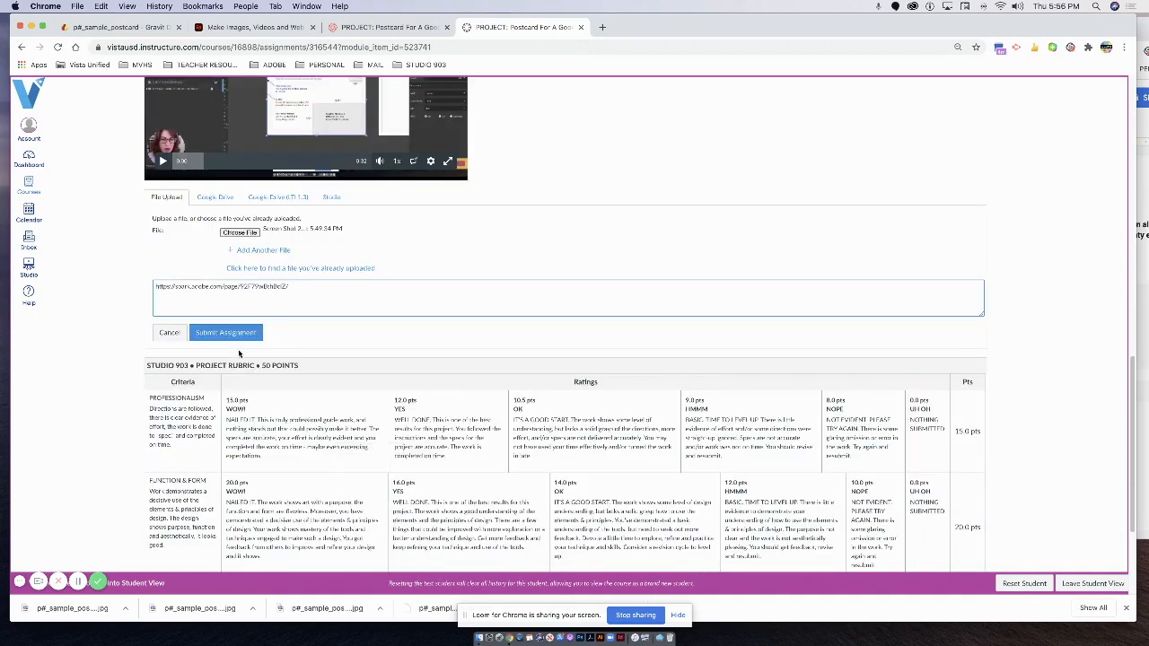
pyautogui.click(235, 334)
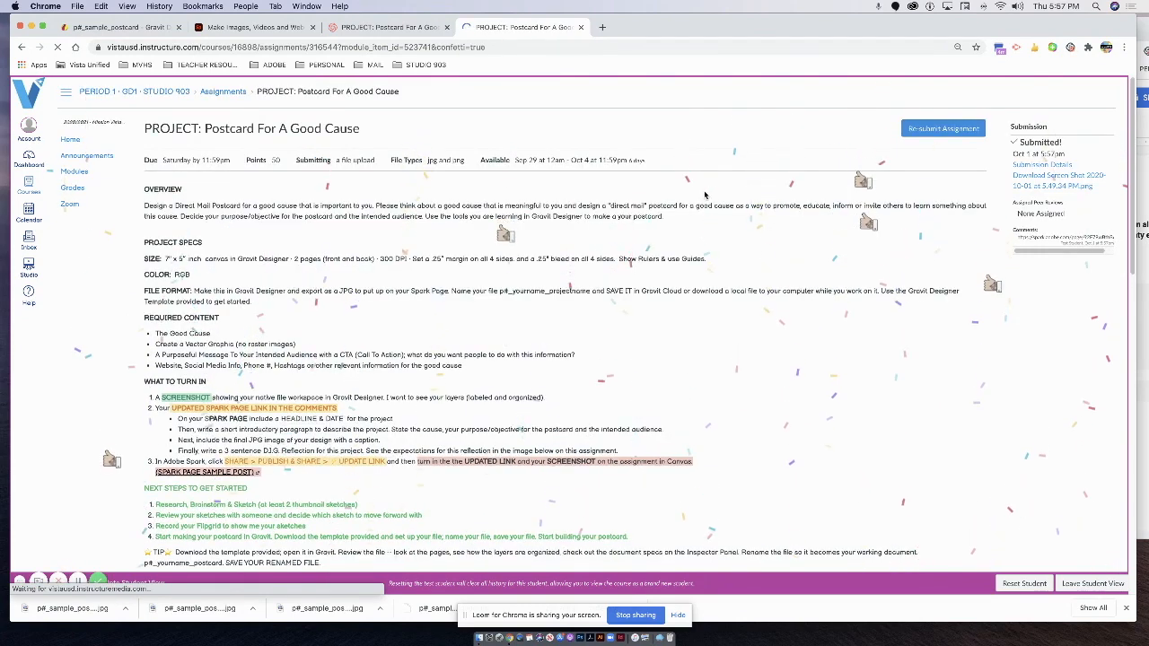
# Open Submission Details, preview the uploaded screenshot, and select the Spark URL in the comments.
pyautogui.click(1041, 167)
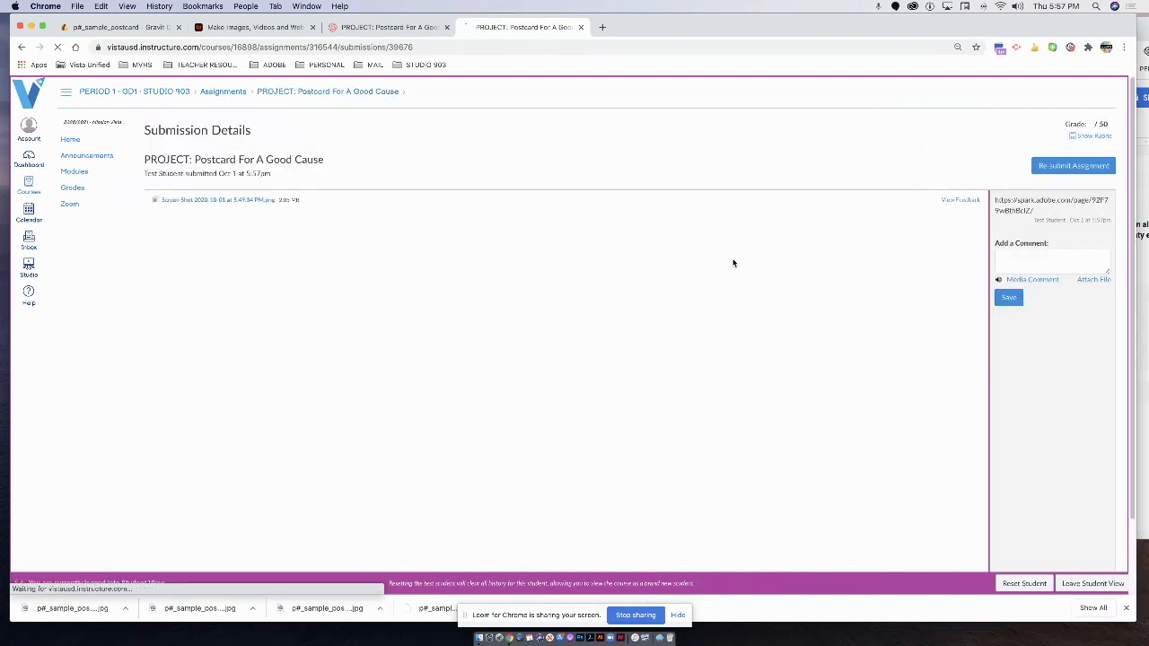
pyautogui.click(958, 201)
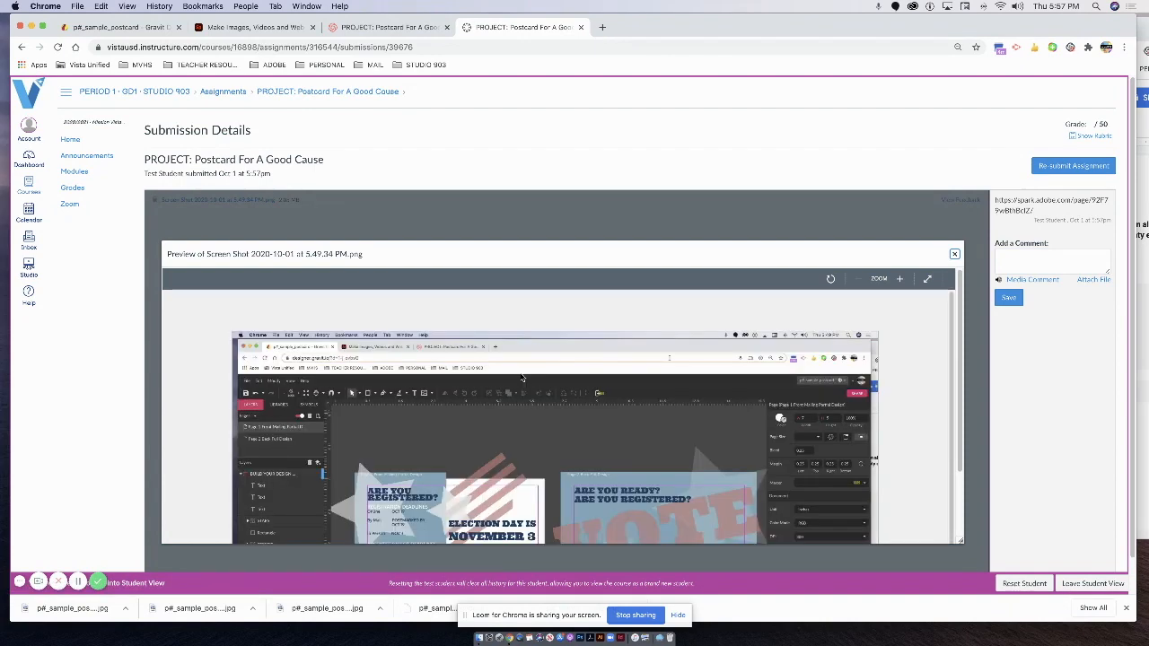
pyautogui.scroll(-3, 519, 373)
pyautogui.scroll(3, 519, 369)
pyautogui.scroll(-3, 604, 429)
pyautogui.scroll(3, 603, 421)
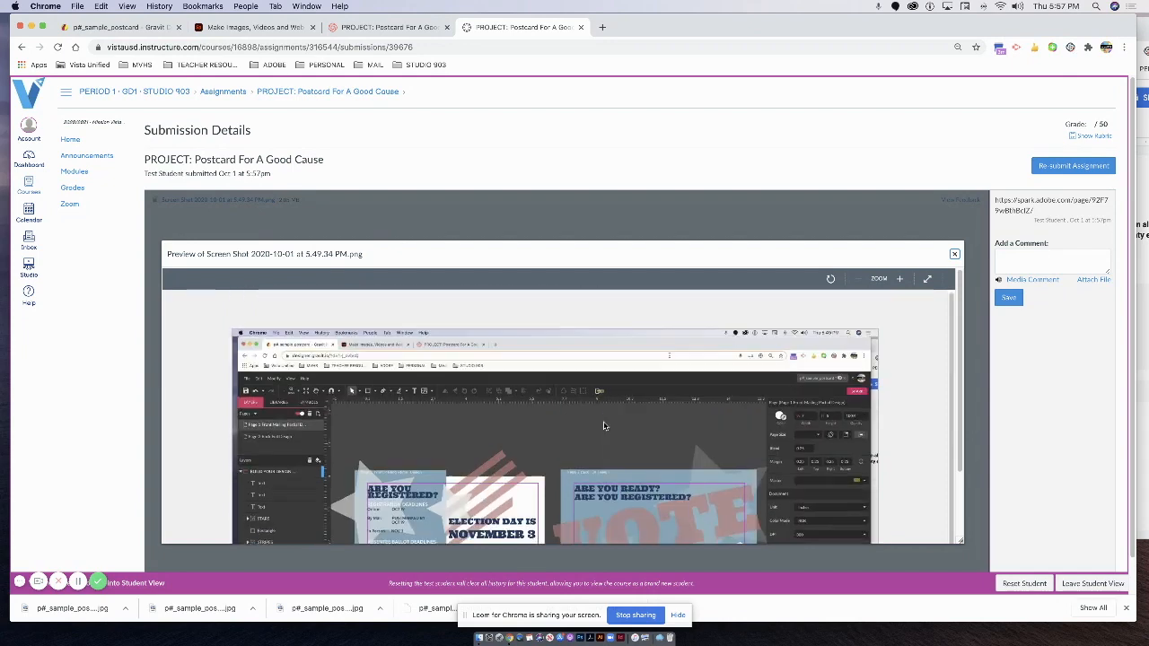
pyautogui.scroll(-1, 603, 422)
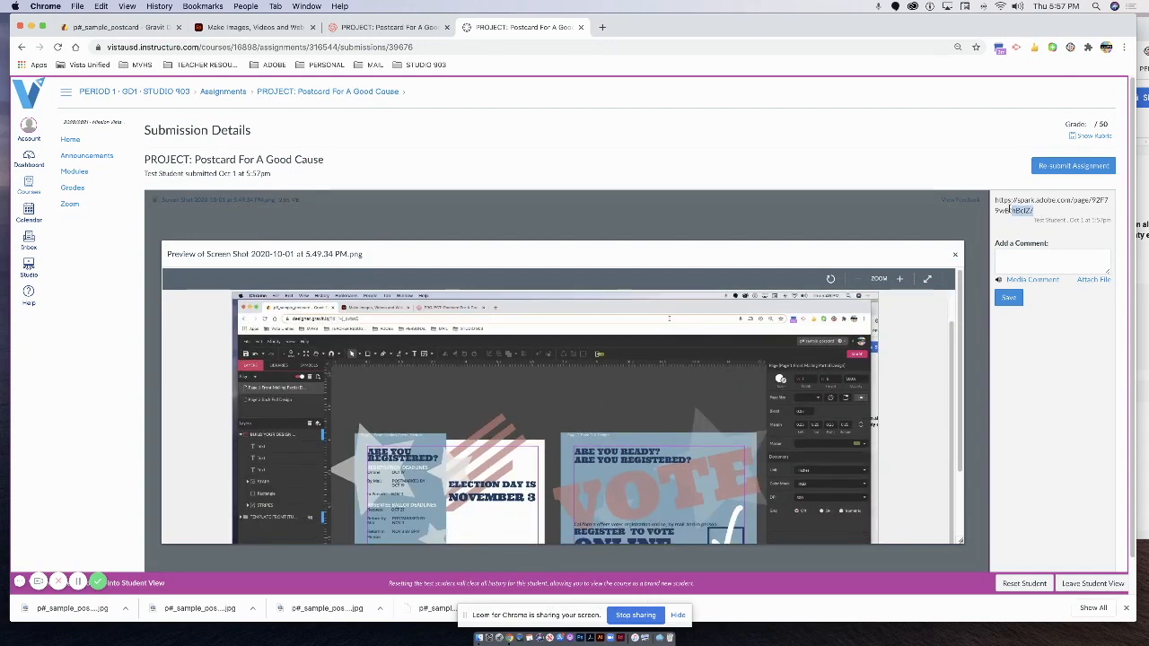
pyautogui.moveTo(1033, 211); pyautogui.dragTo(994, 200)
pyautogui.press('super+c')
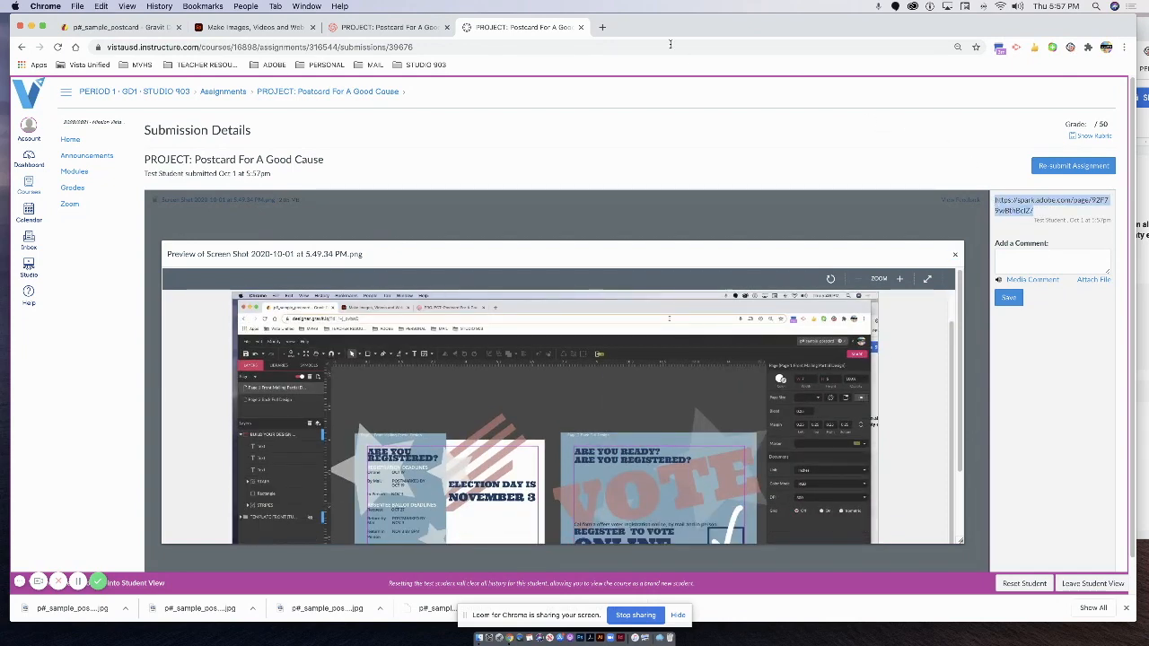
pyautogui.click(602, 27)
# Load the pasted Spark URL, scroll through the published STUDIO 903 portfolio, then return to Canvas.
pyautogui.click(575, 41)
pyautogui.press('super+v')
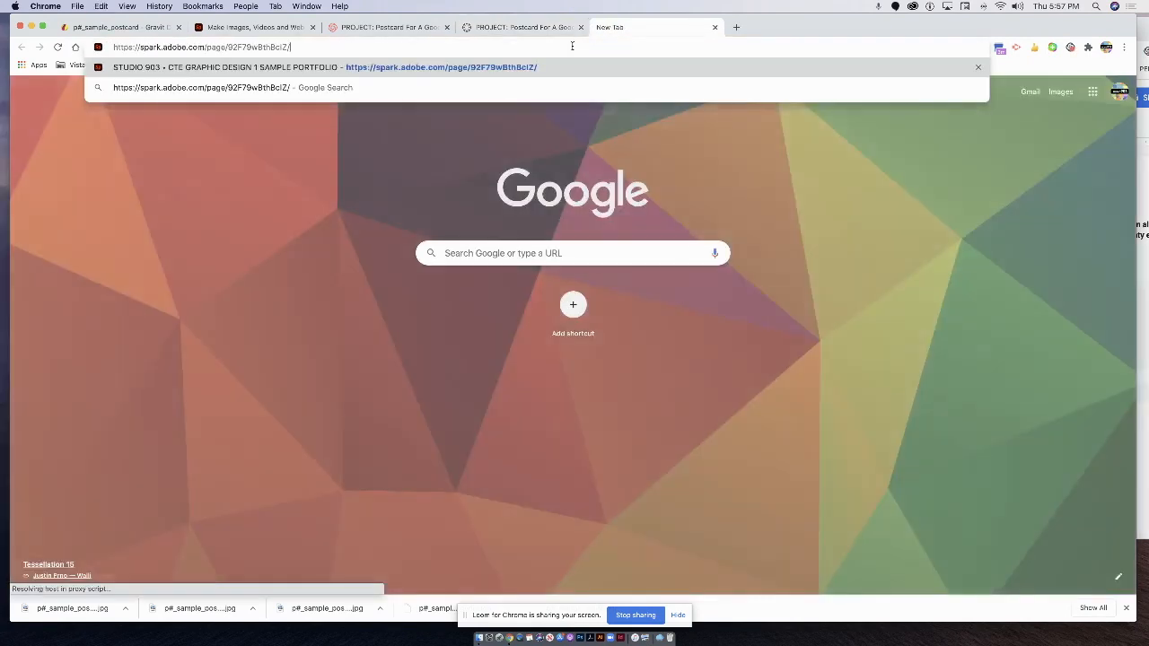
pyautogui.press('Return')
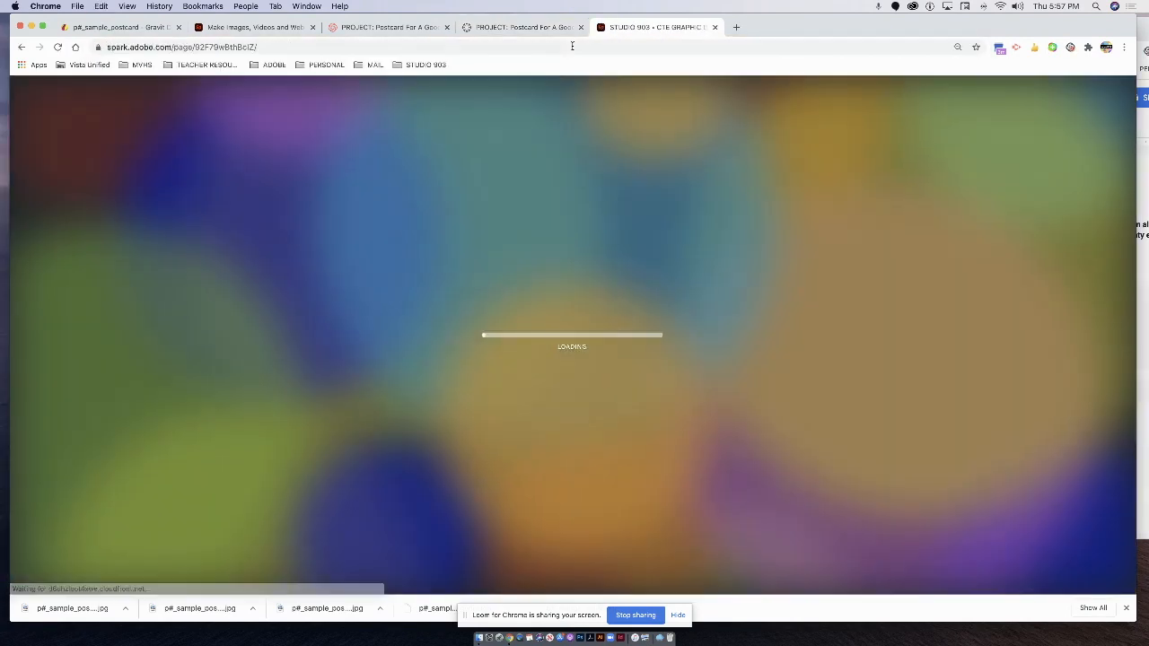
pyautogui.scroll(-10, 728, 262)
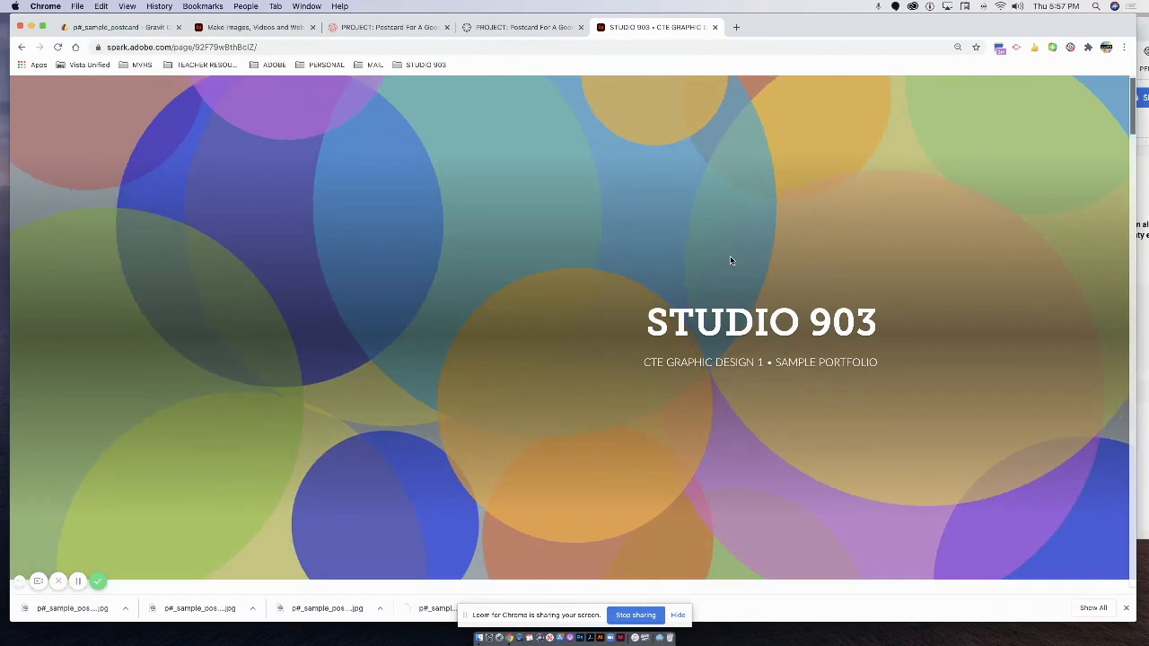
pyautogui.scroll(-5, 728, 266)
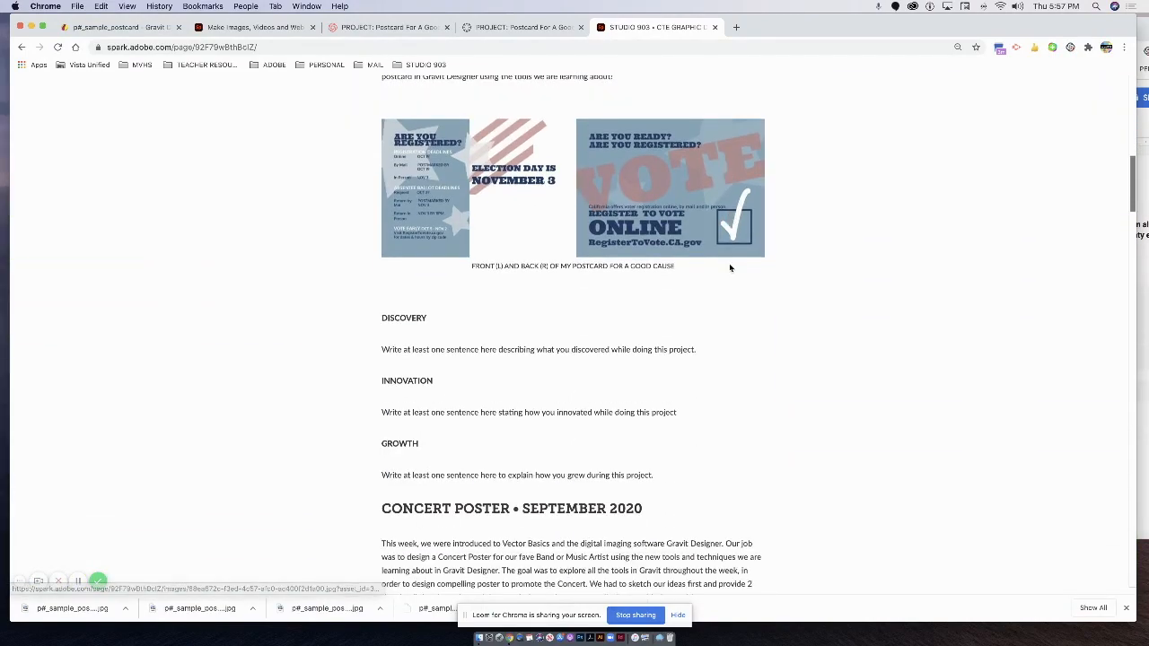
pyautogui.scroll(5, 728, 266)
pyautogui.scroll(5, 729, 264)
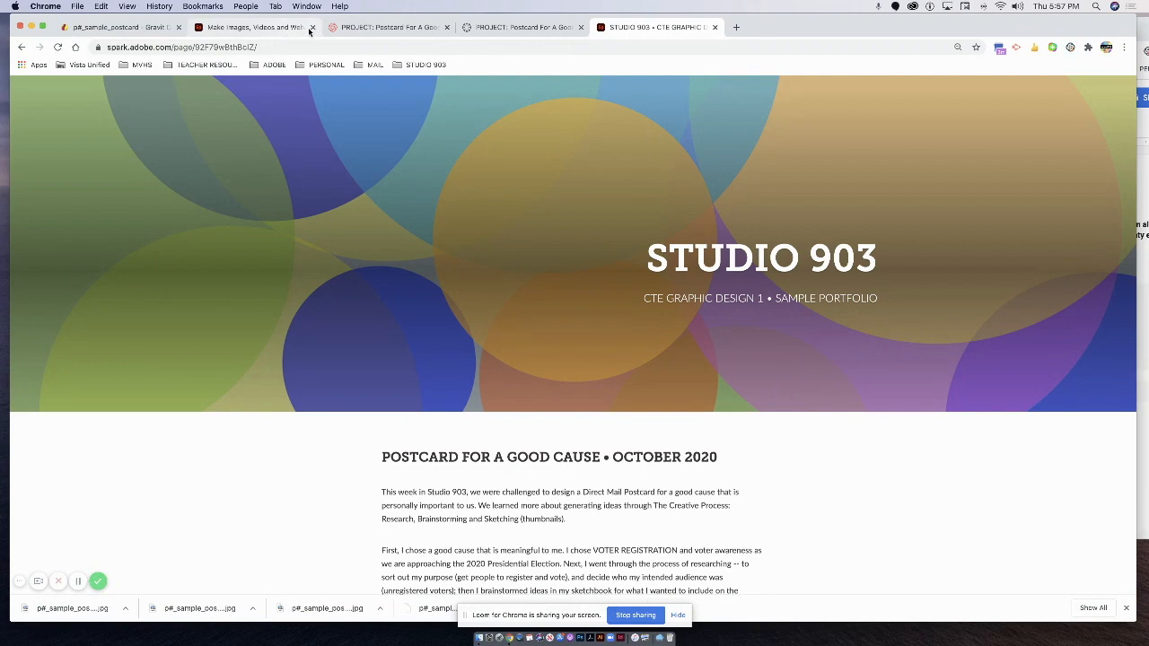
pyautogui.click(488, 28)
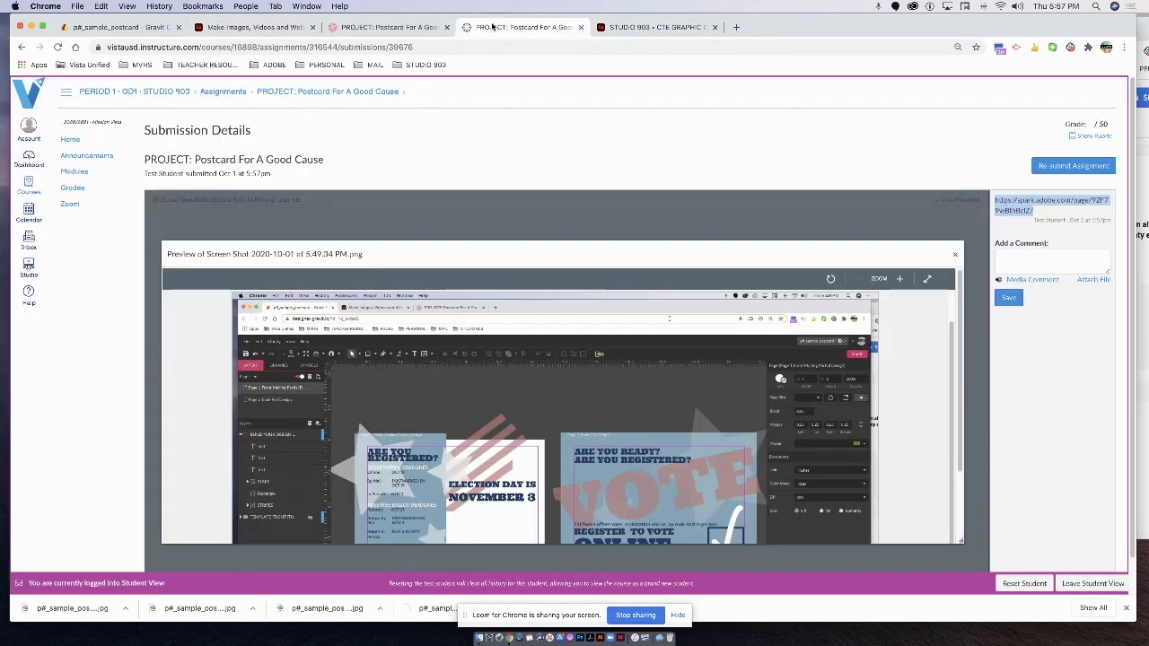